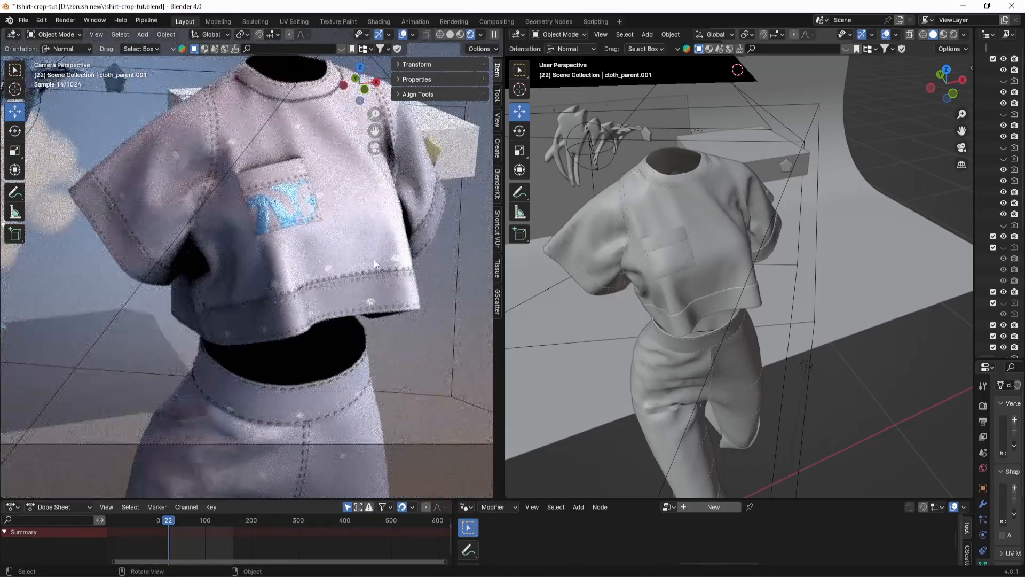
Step: Examine the rendered cropped T-shirt up close, including its chest pocket print and hem stitching
scroll(373, 259, up, 1)
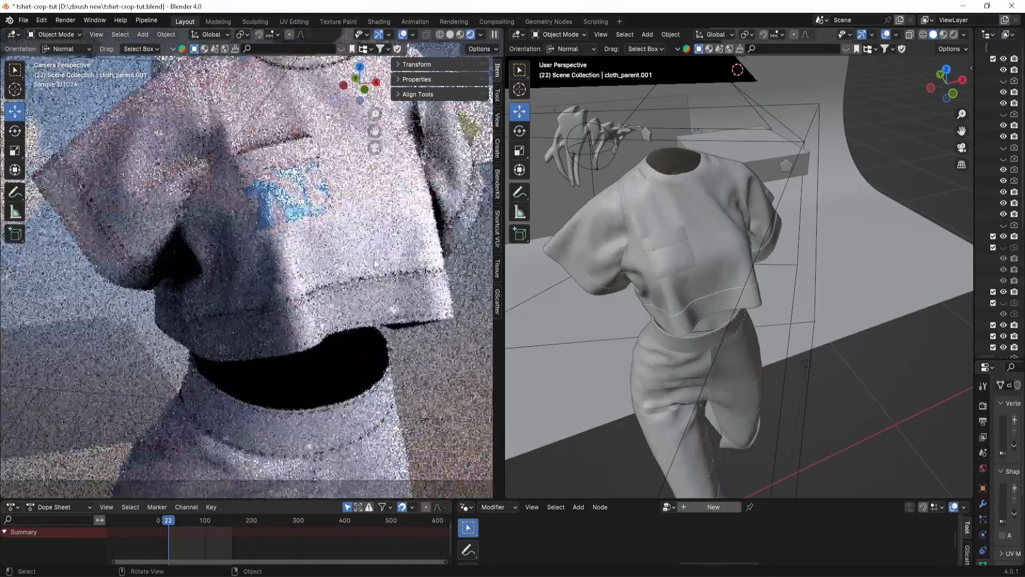
scroll(374, 259, up, 3)
scroll(374, 262, down, 1)
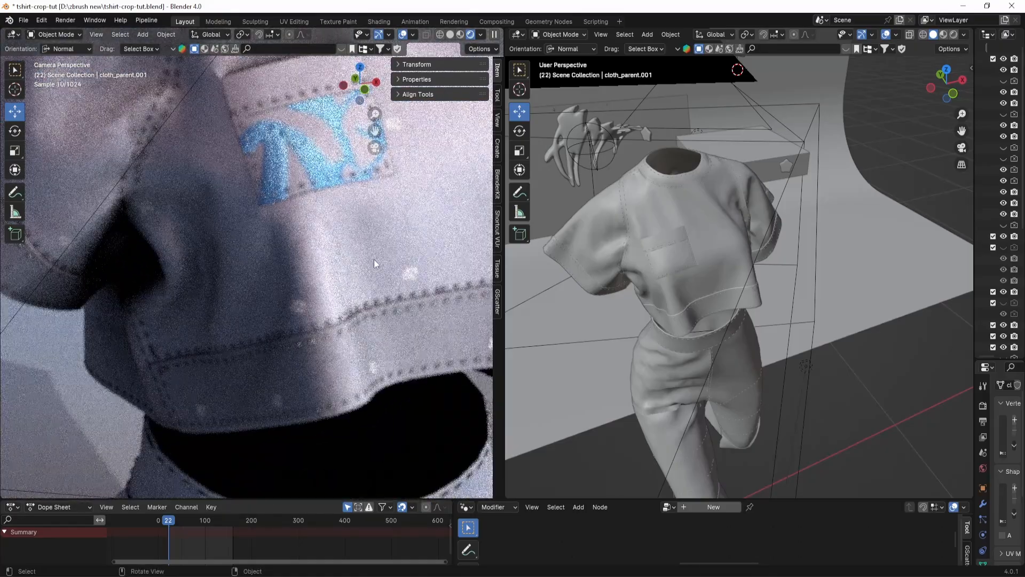
scroll(373, 261, down, 2)
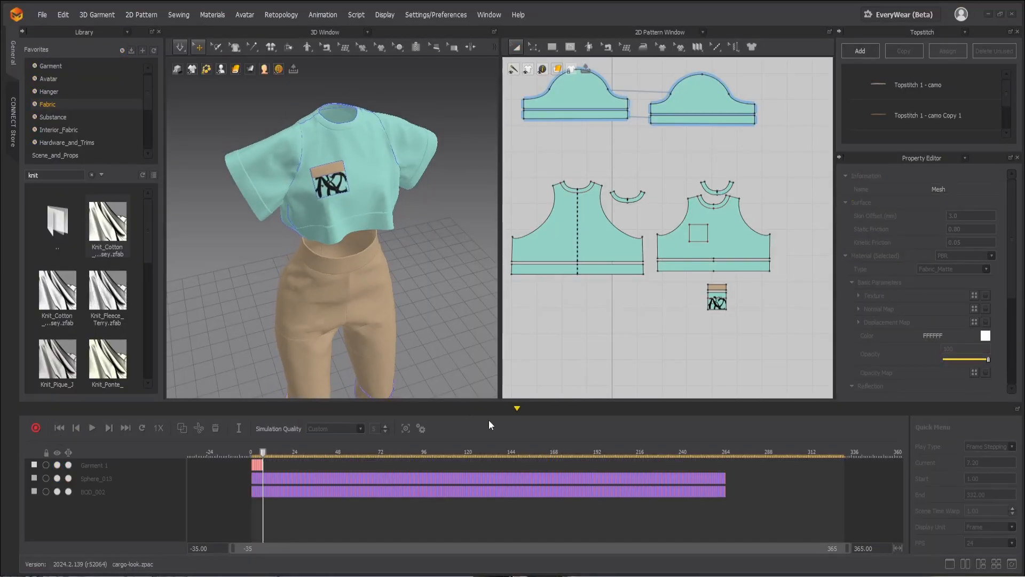
Step: Switch to Marvelous Designer, collapse the animation timeline and inspect the finished cropped T-shirt and trousers from several angles
click(517, 408)
scroll(452, 384, down, 5)
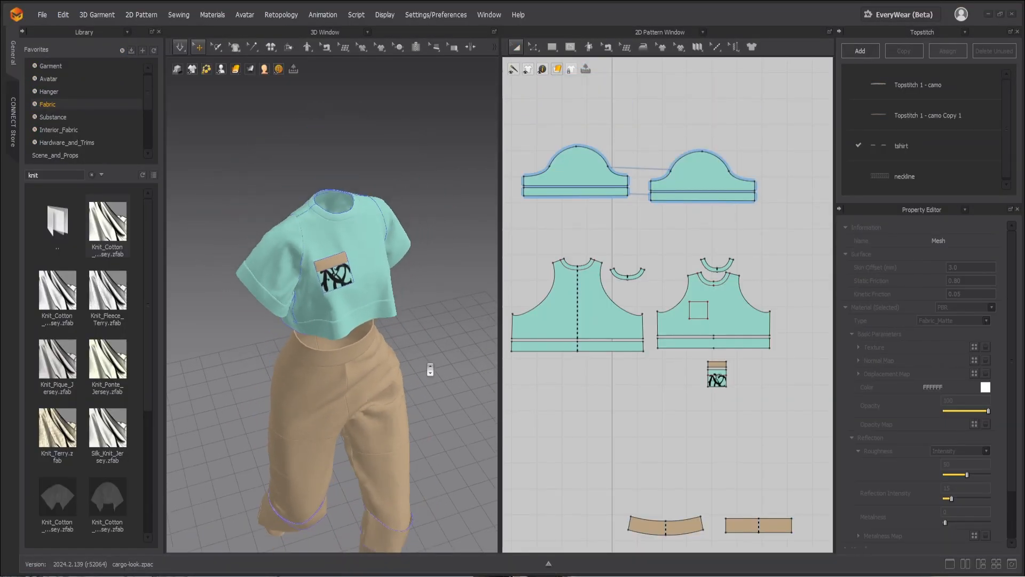
right_drag(394, 338, 423, 327)
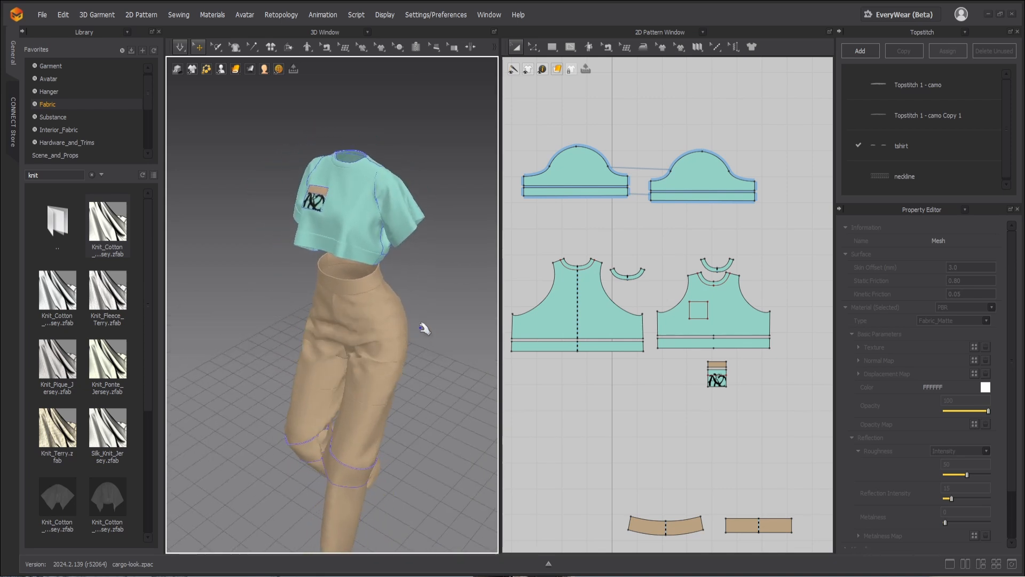
scroll(433, 369, down, 2)
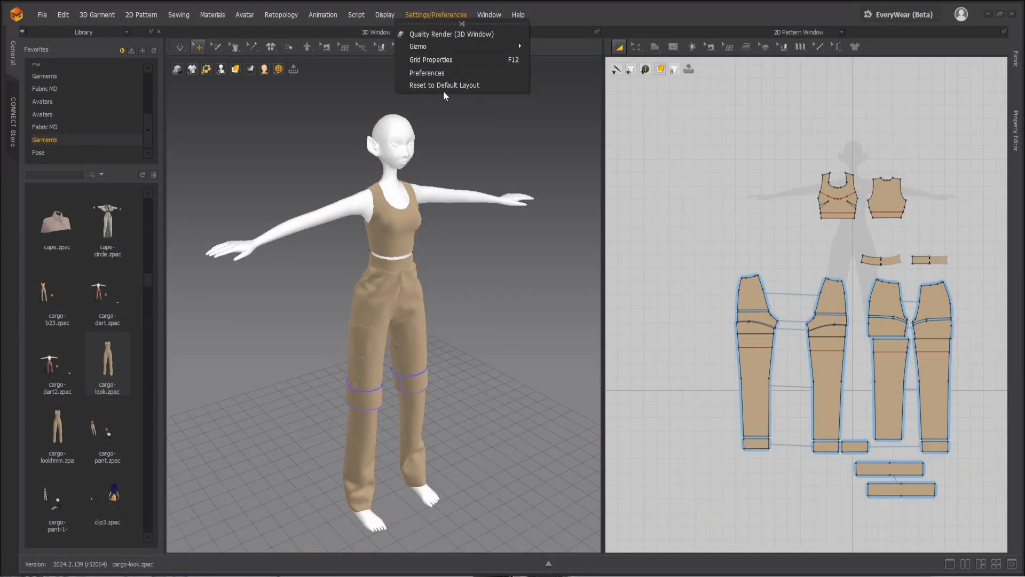
Step: Reset the workspace to the default layout
click(438, 86)
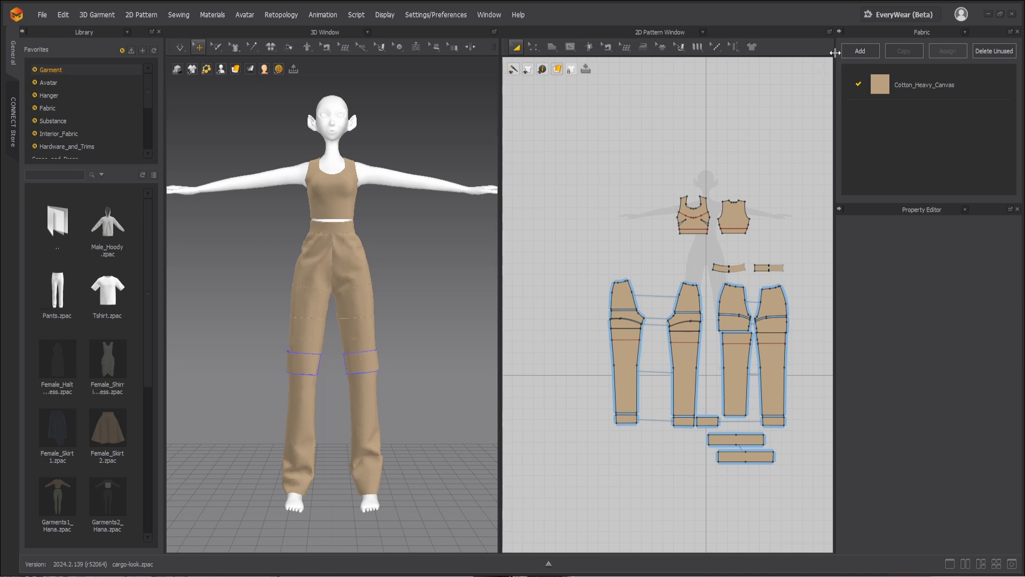
mouse_move(836, 54)
mouse_down()
mouse_move(543, 67)
mouse_move(504, 77)
mouse_move(411, 72)
mouse_move(836, 59)
mouse_up()
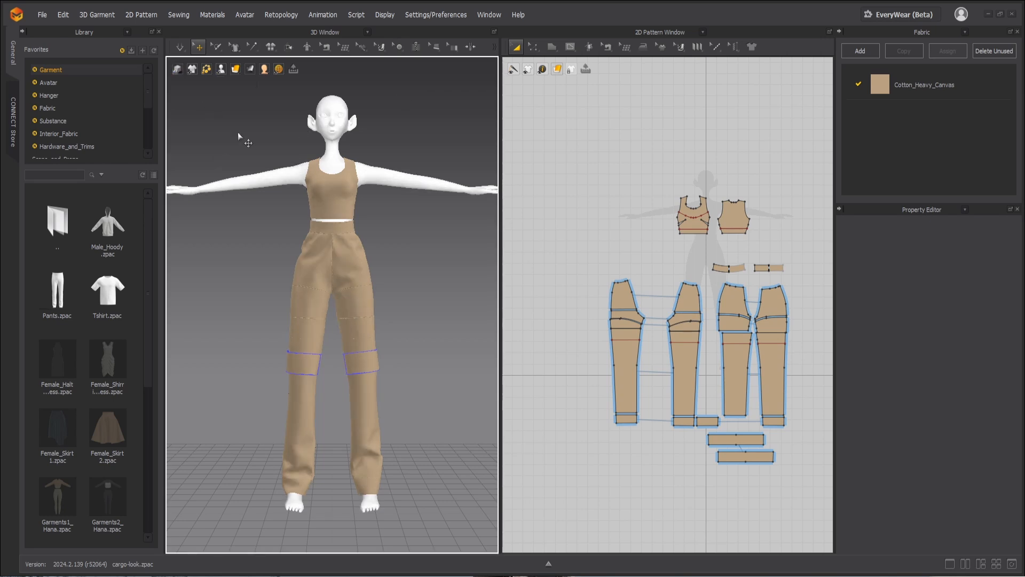
Step: Move the tank top's back panel away from the avatar's body so its shoulder edge separates from the front panel
right_drag(259, 150, 314, 170)
middle_drag(321, 172, 337, 252)
scroll(337, 251, up, 4)
scroll(337, 252, up, 6)
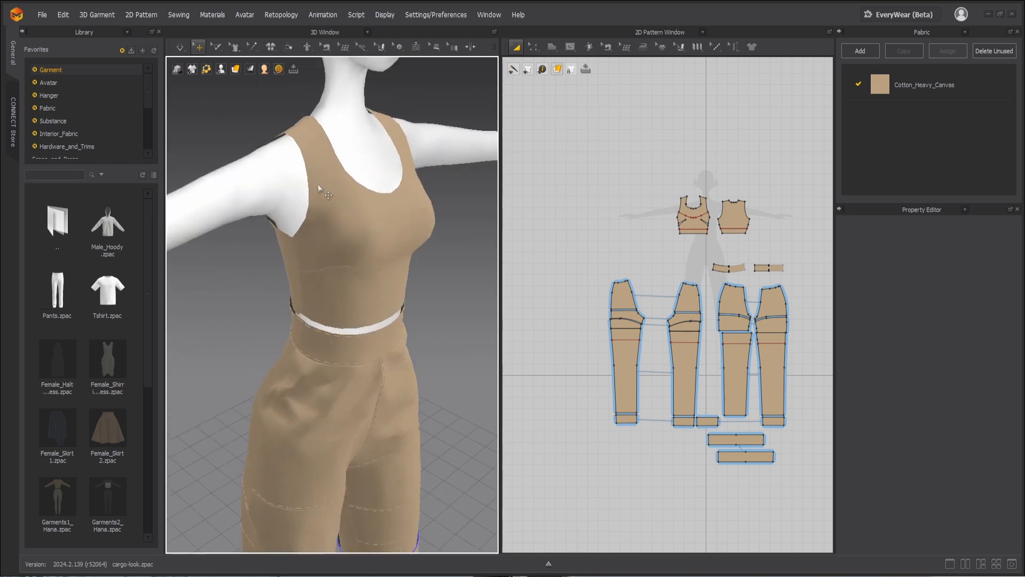
scroll(330, 243, up, 2)
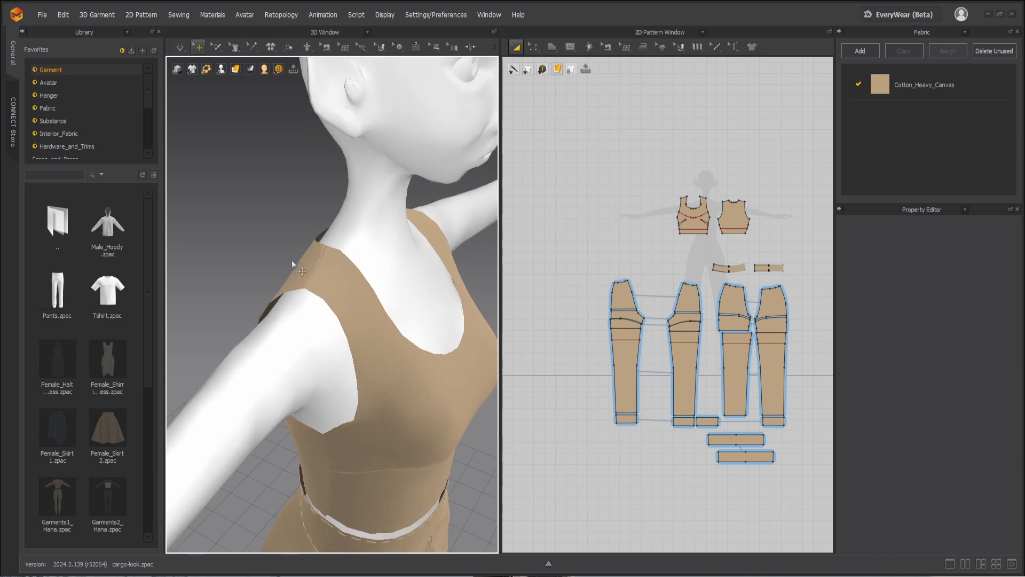
click(273, 257)
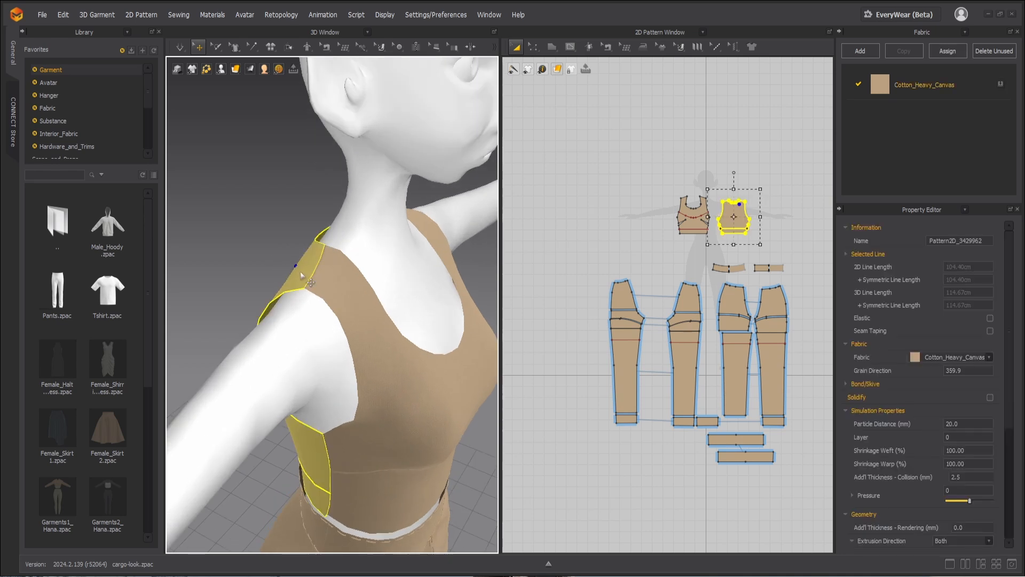
click(277, 265)
click(279, 227)
click(326, 282)
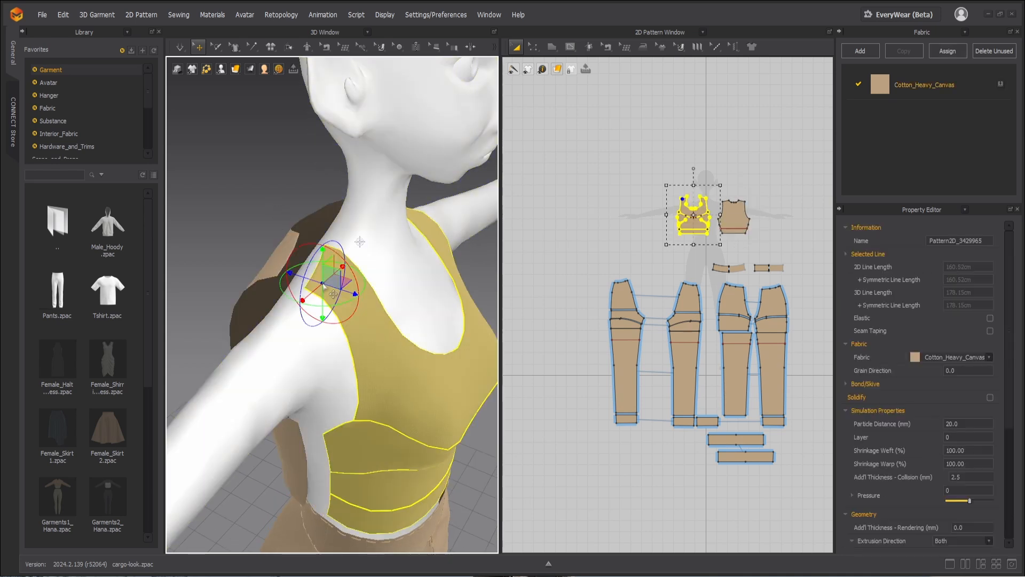
Step: Sew the tank top's back shoulder edge to the matching front shoulder edge with segment sewing
key(b)
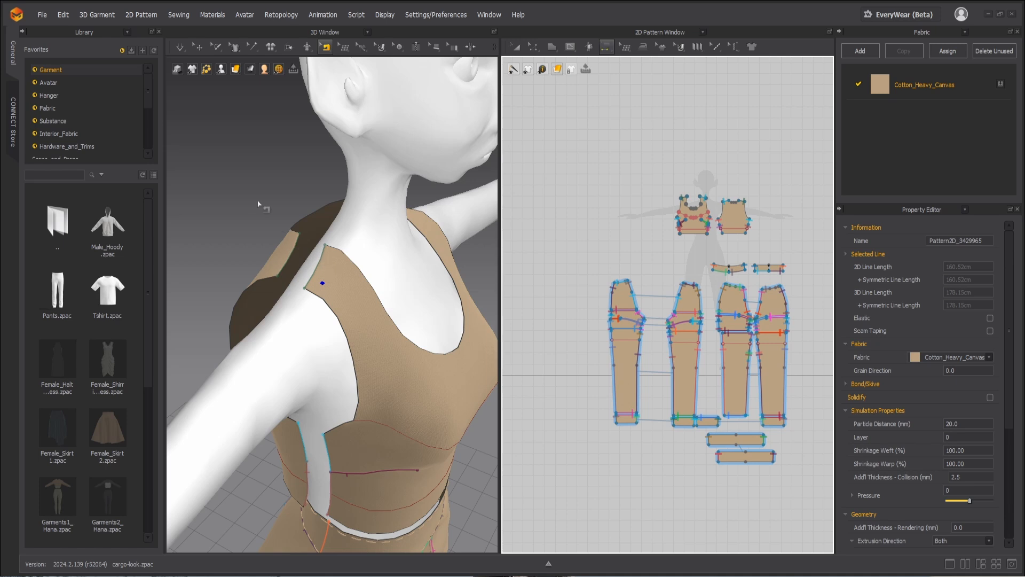
click(288, 255)
click(317, 265)
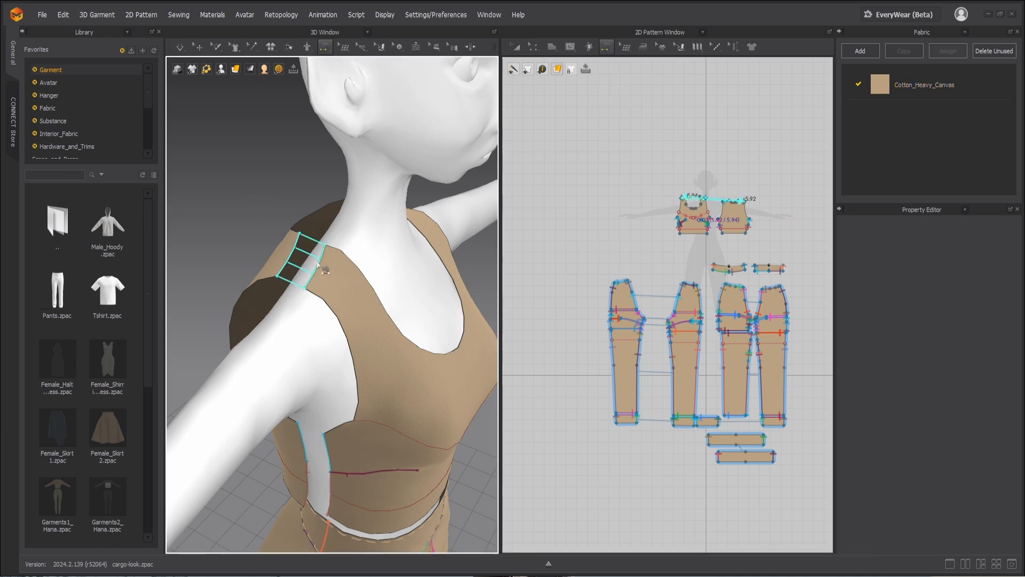
click(295, 258)
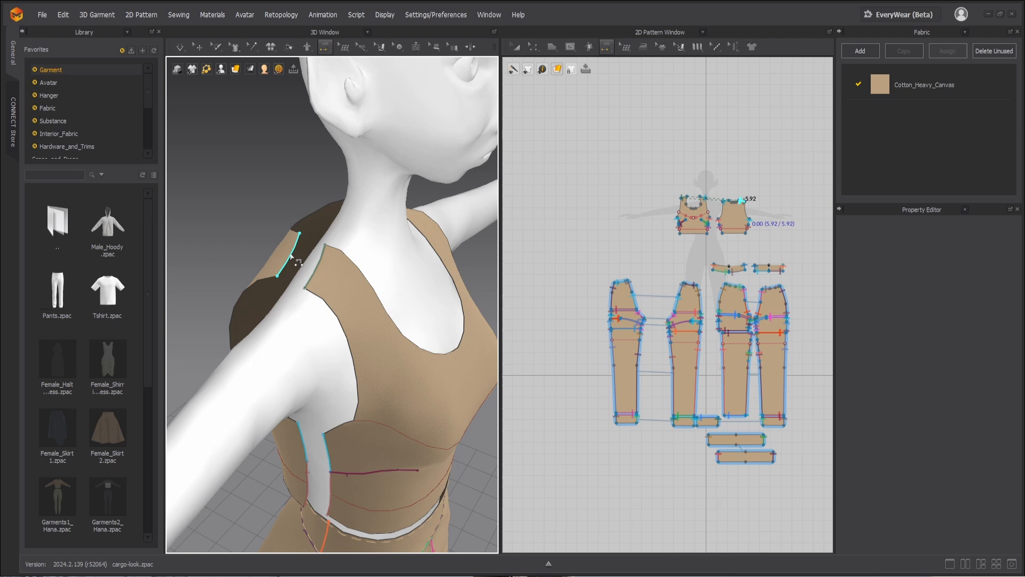
click(316, 266)
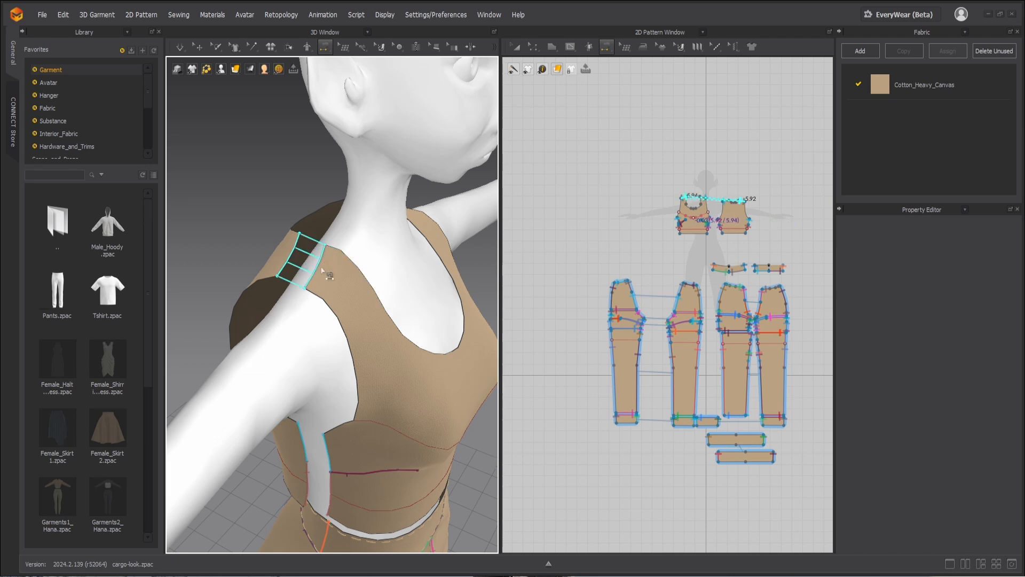
click(321, 267)
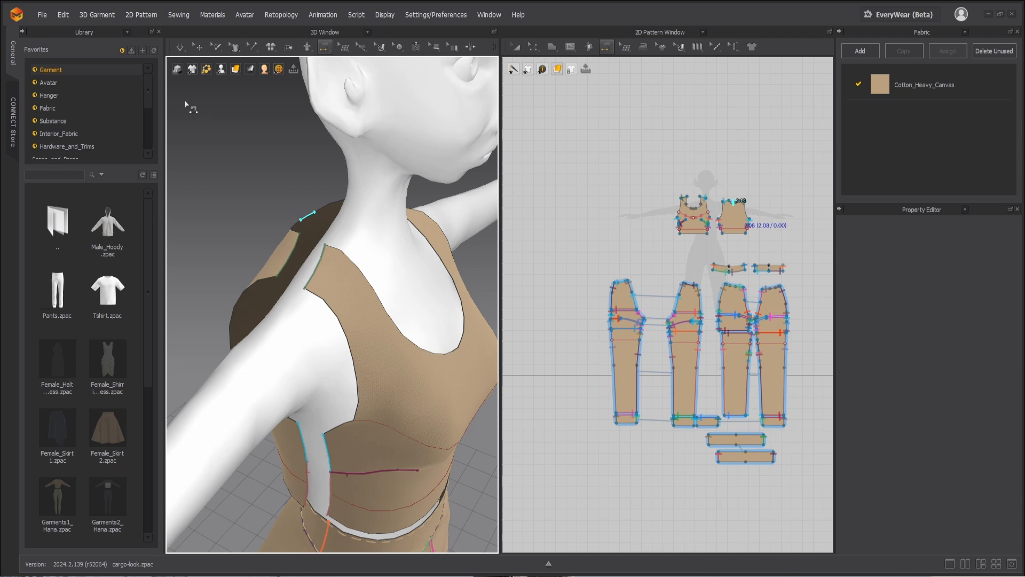
Step: Turn on the display of sewing threads between garment pieces in the 3D view
click(179, 70)
click(192, 69)
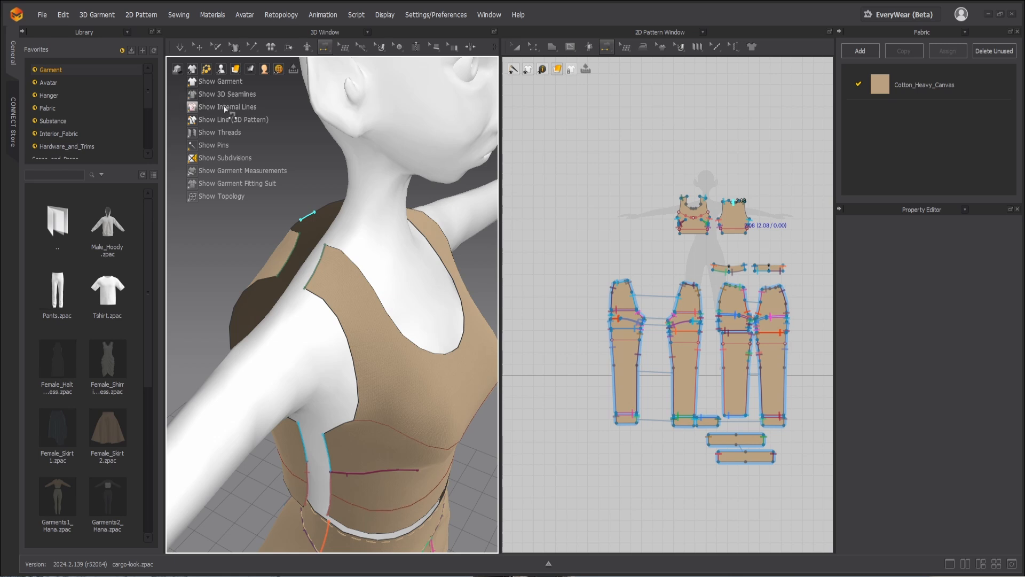
click(219, 133)
click(219, 133)
click(219, 132)
click(218, 133)
click(209, 135)
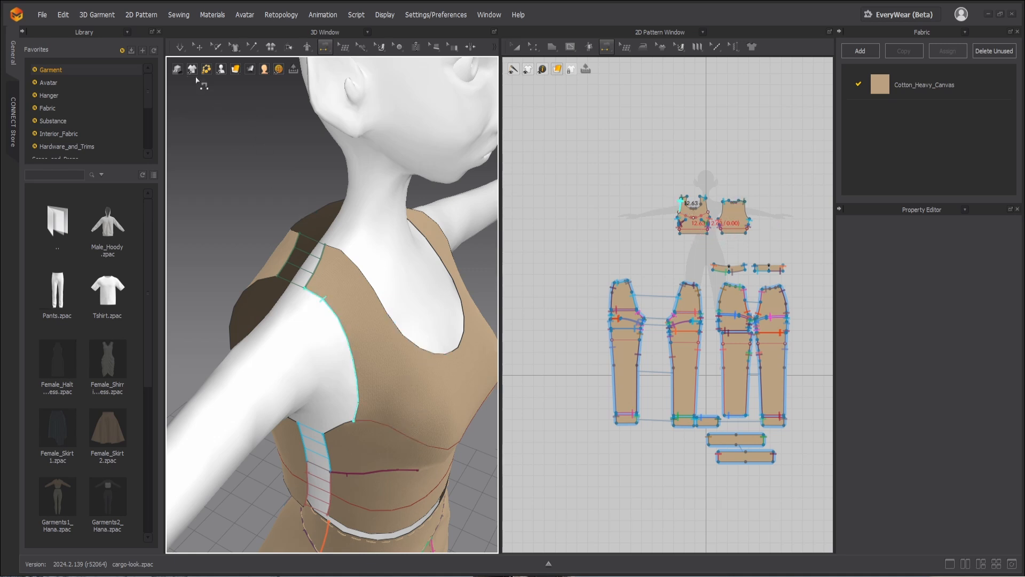
mouse_move(192, 71)
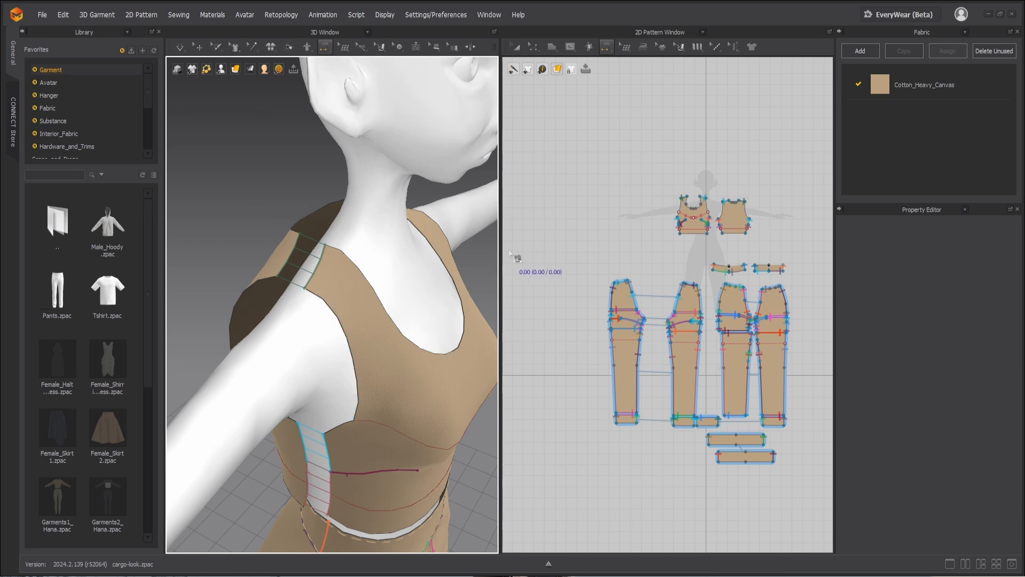
Step: Delete the tank top's front and back patterns, keeping the trouser patterns
scroll(382, 285, down, 5)
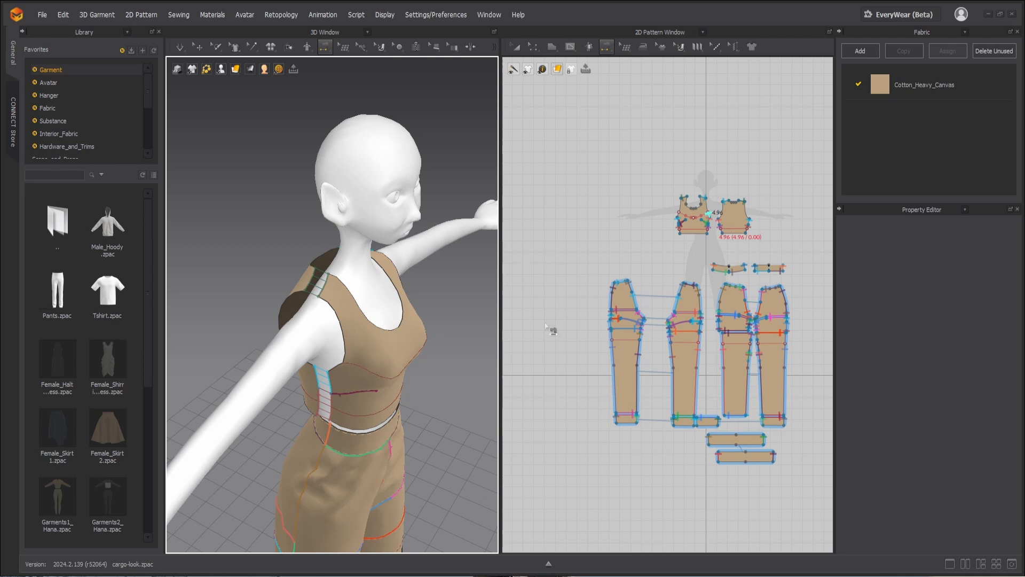
click(725, 257)
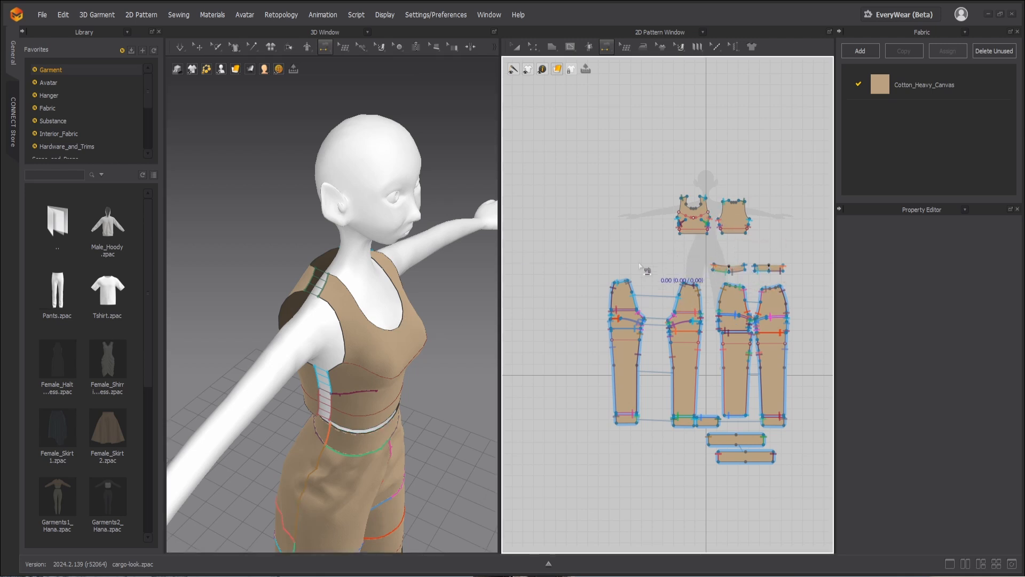
click(536, 46)
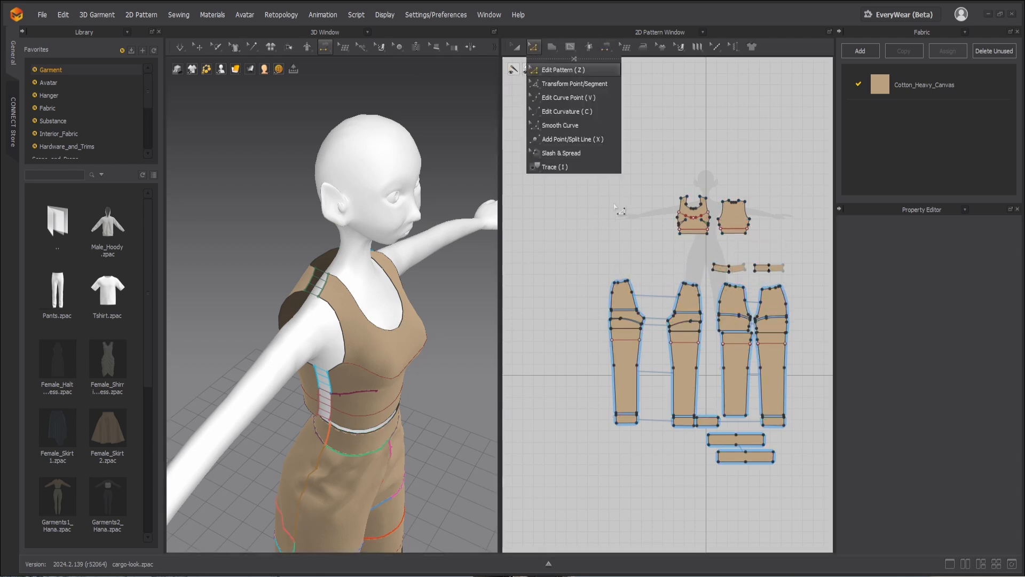
click(550, 69)
key(a)
drag(681, 184, 769, 243)
key(Delete)
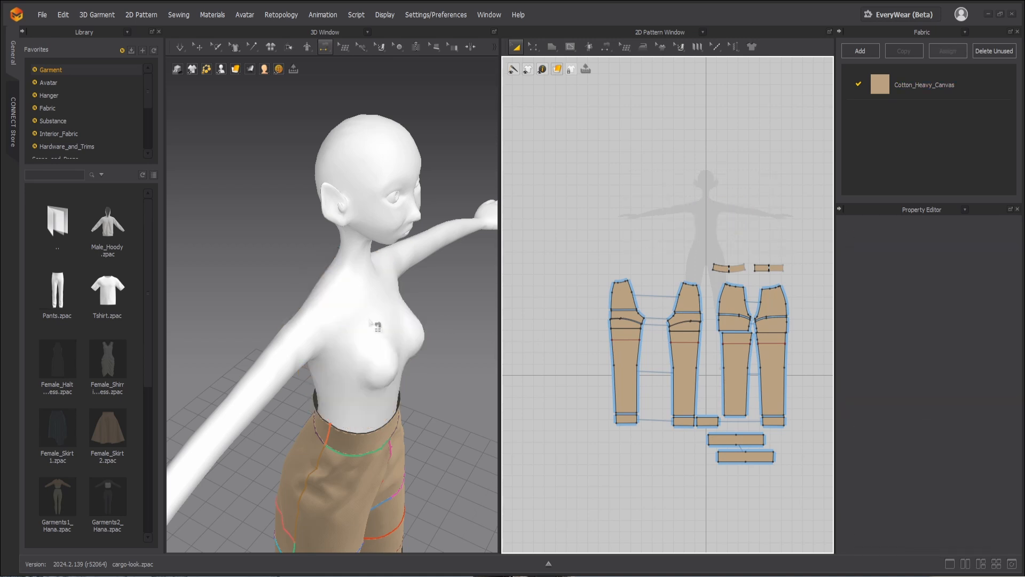
Step: Start a polygon pattern over the avatar silhouette with a curved half neckline about 12.3 cm long from shoulder to centre line
right_drag(305, 260, 341, 260)
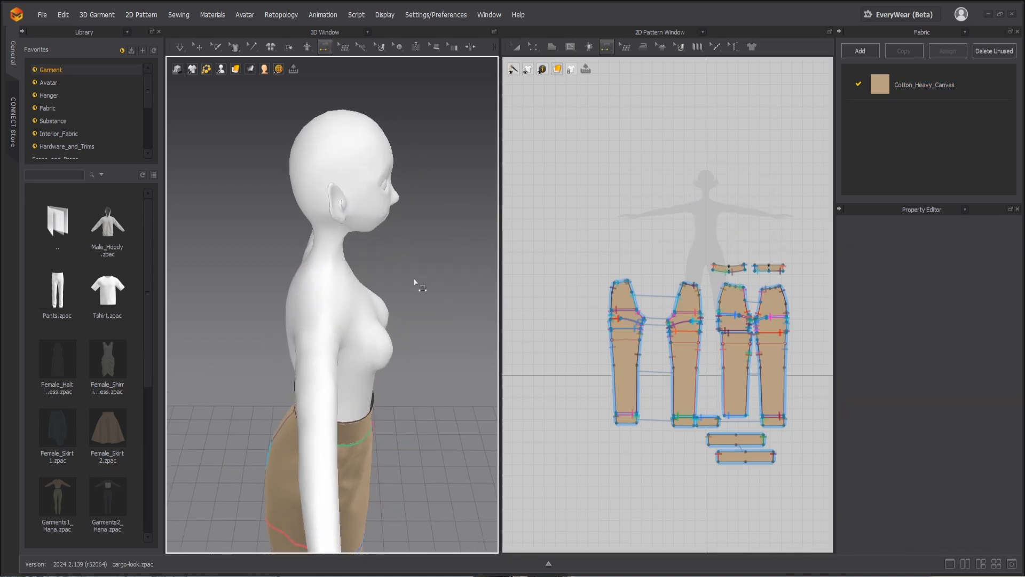
mouse_move(414, 270)
right_down()
mouse_move(446, 273)
mouse_move(385, 275)
mouse_move(412, 276)
right_up()
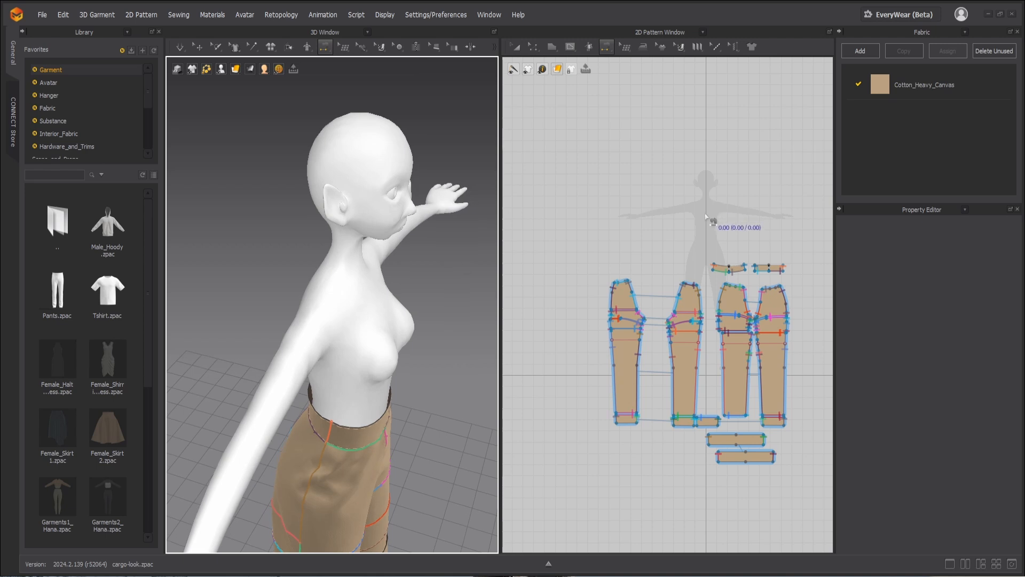
scroll(723, 235, down, 2)
scroll(662, 181, up, 5)
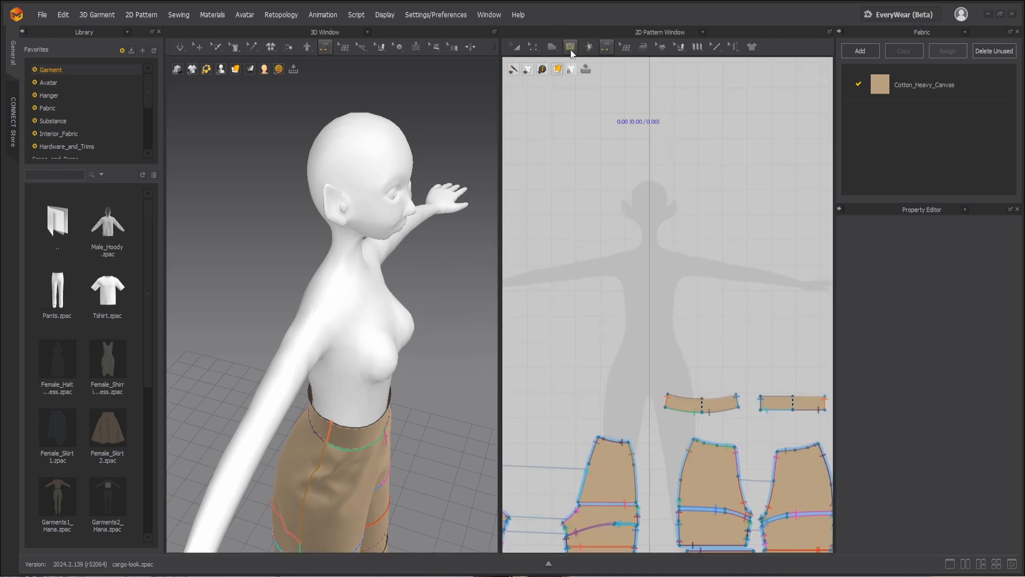
click(552, 46)
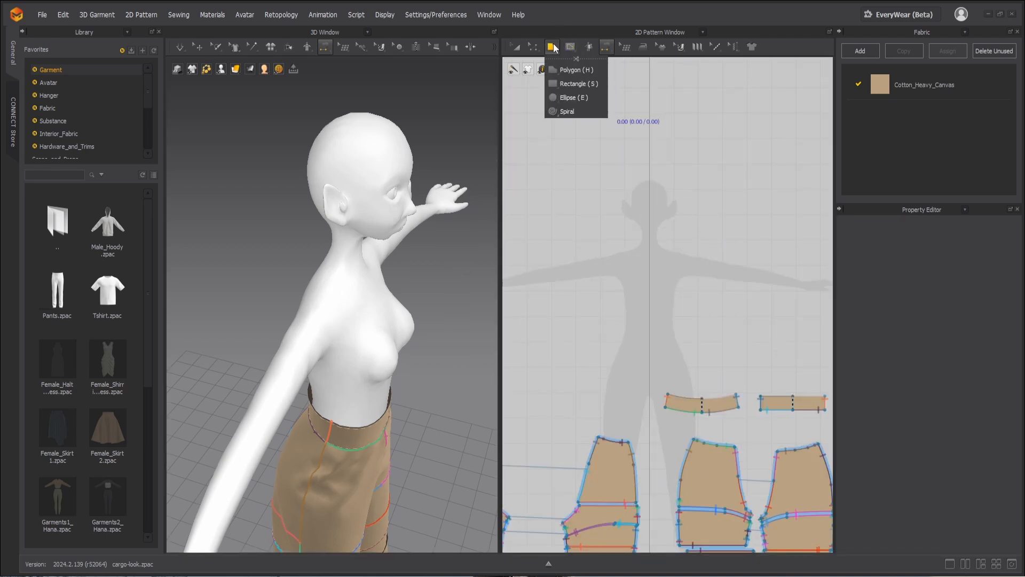
click(574, 70)
scroll(644, 272, up, 3)
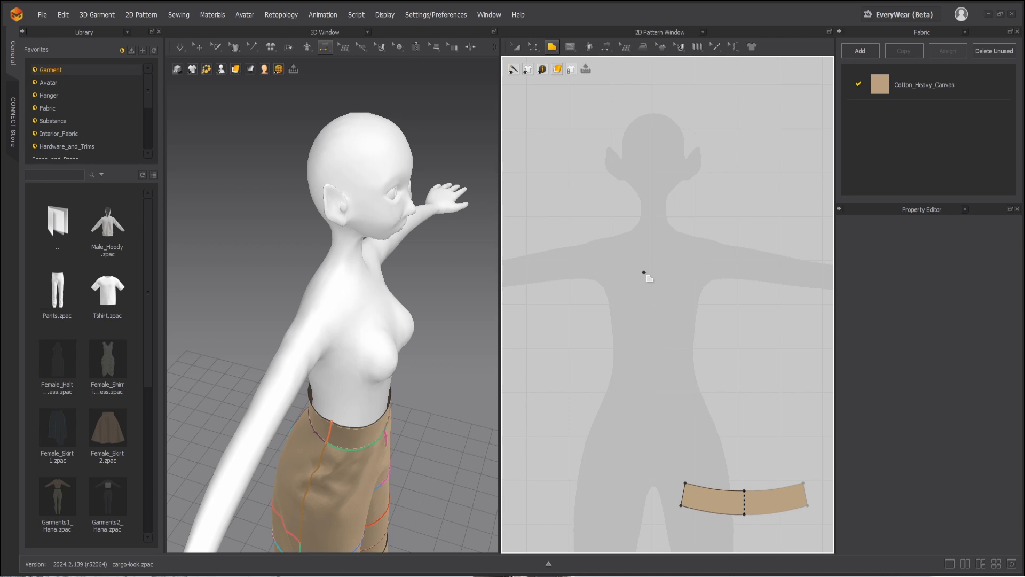
click(617, 234)
drag(654, 265, 685, 265)
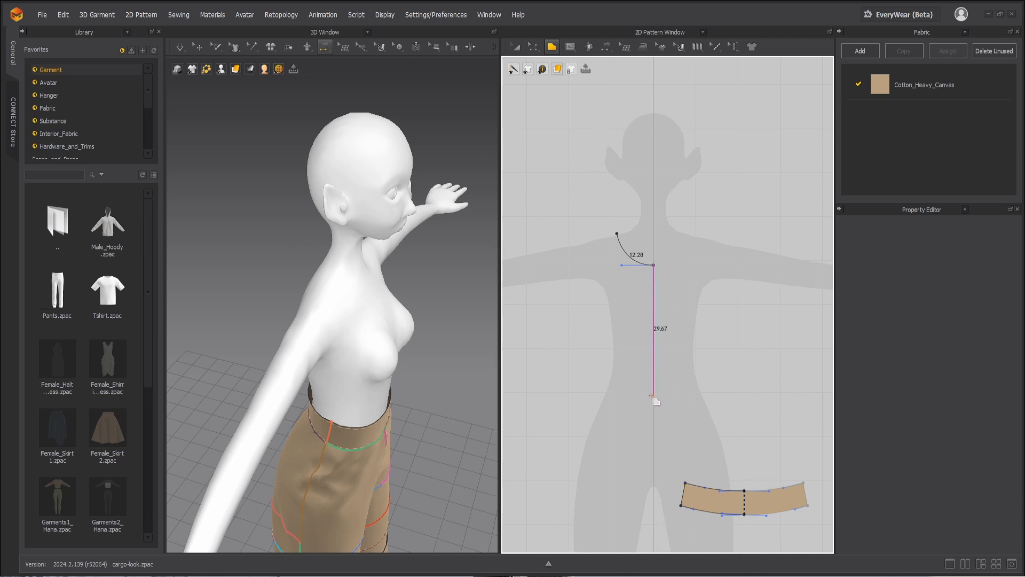
Step: Continue the outline with a centre line about 20.1 cm long, a hem about 13.9 cm wide and a side seam about 11.7 cm high
click(653, 353)
click(594, 354)
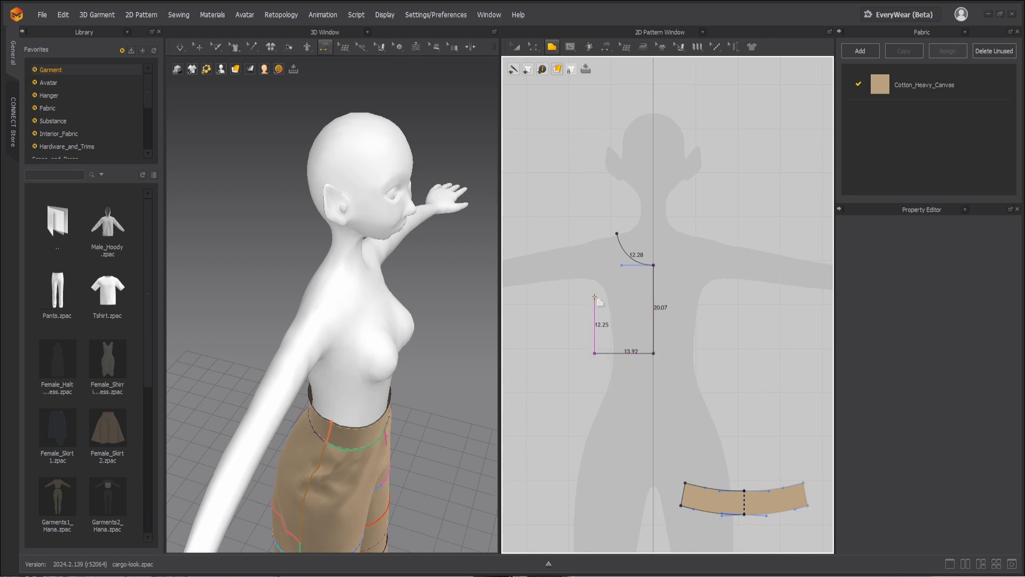
click(594, 302)
Step: Close the bodice outline with a curved lower armhole about 7.6 cm long and a straight edge up to the neckline's shoulder point
click(574, 297)
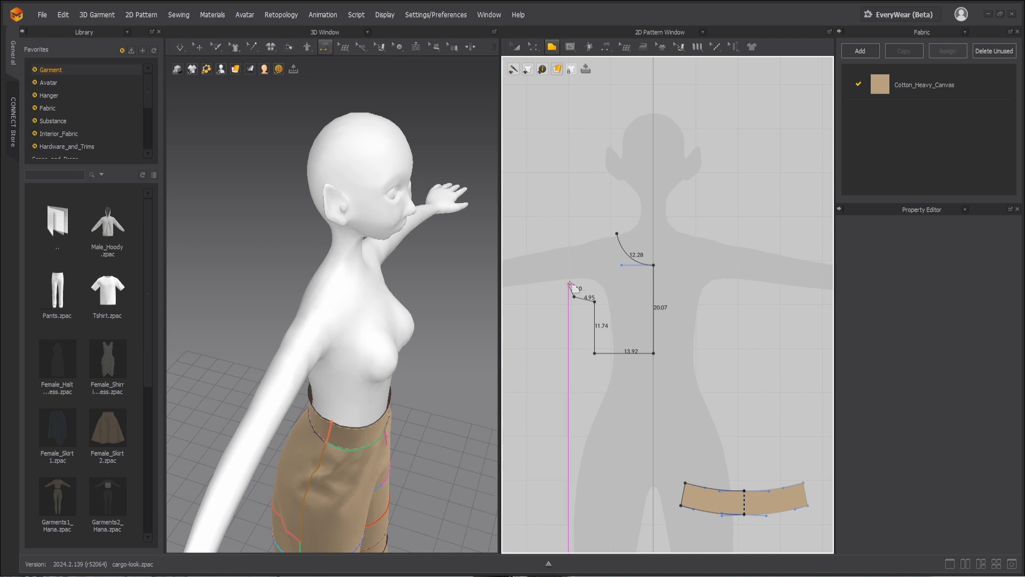
key(BackSpace)
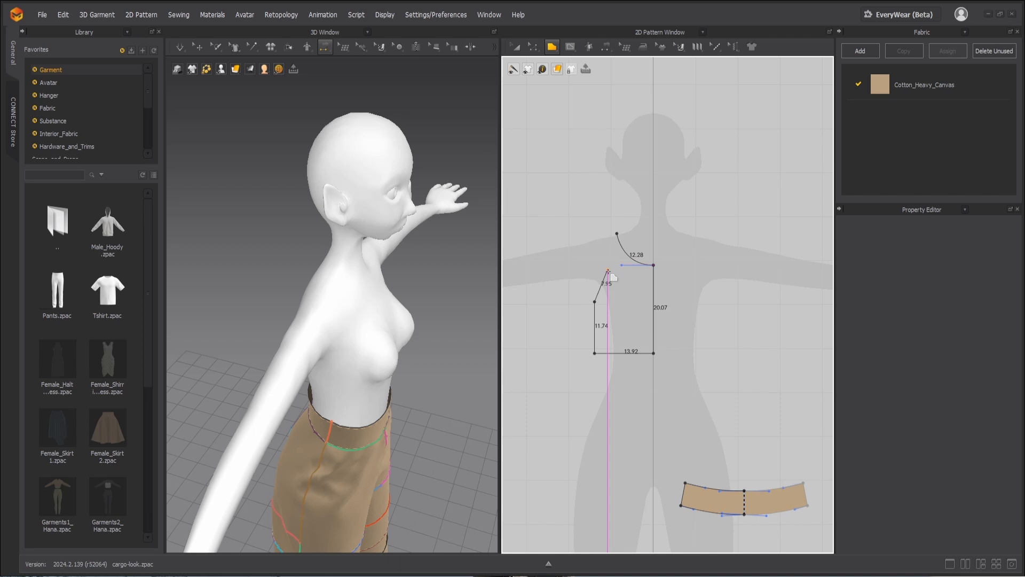
drag(609, 273, 608, 254)
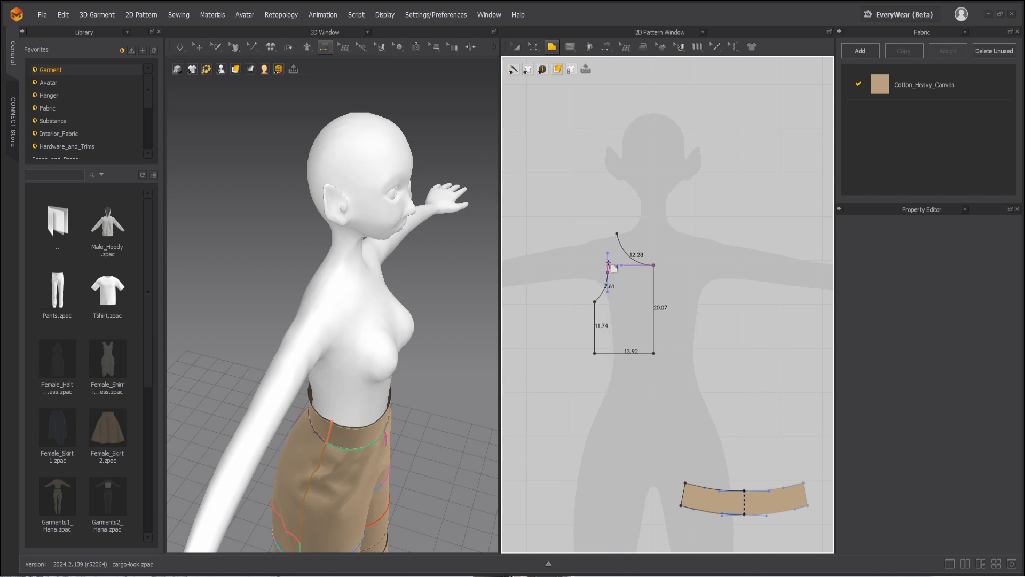
click(616, 234)
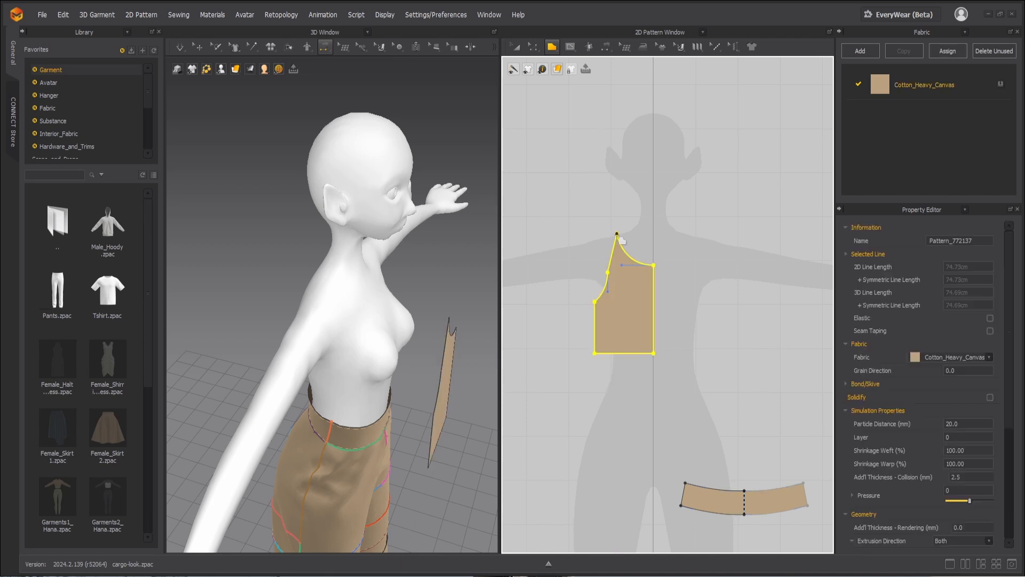
Step: Move the upper armhole point outward to form a shoulder edge about 5.5 cm long, and shift the side seam out for a hem about 16.1 cm wide
key(z)
click(613, 282)
scroll(612, 280, up, 3)
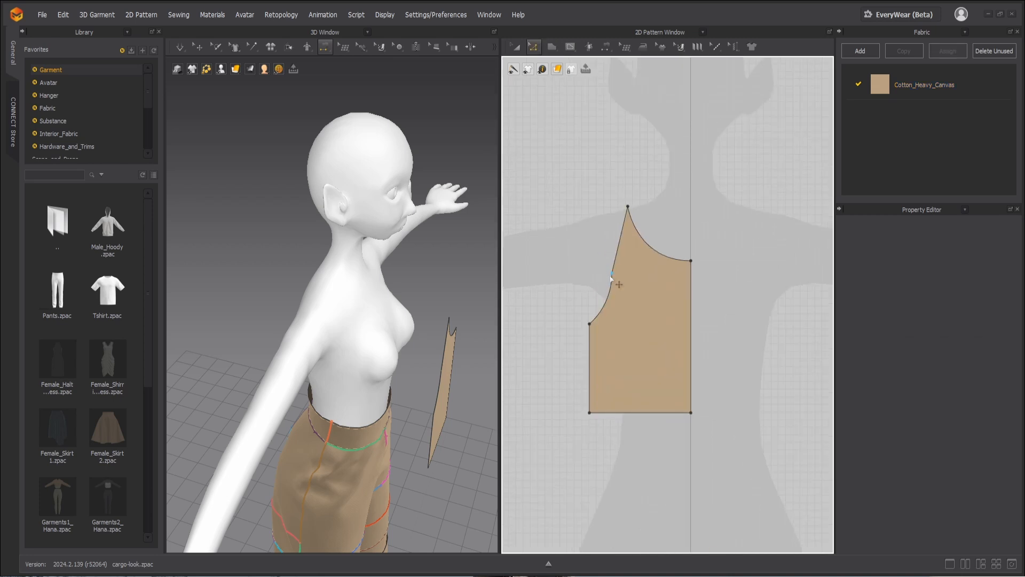
drag(612, 275, 589, 240)
drag(589, 346, 573, 347)
Step: Curve the armhole inward to about 16.5 cm long and slope the shoulder edge down toward the armhole at about 5.3 cm long
click(587, 242)
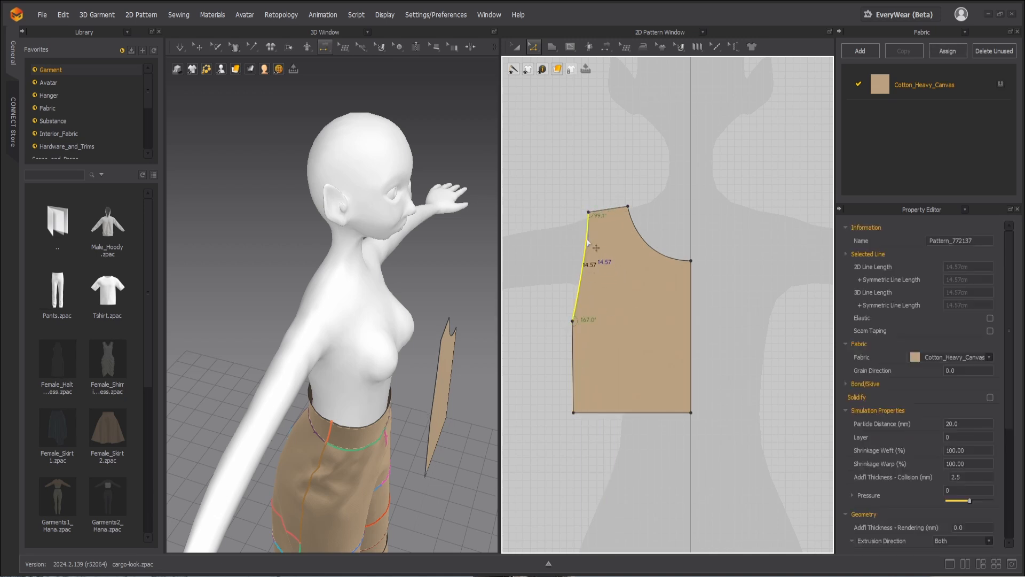
drag(589, 247, 604, 270)
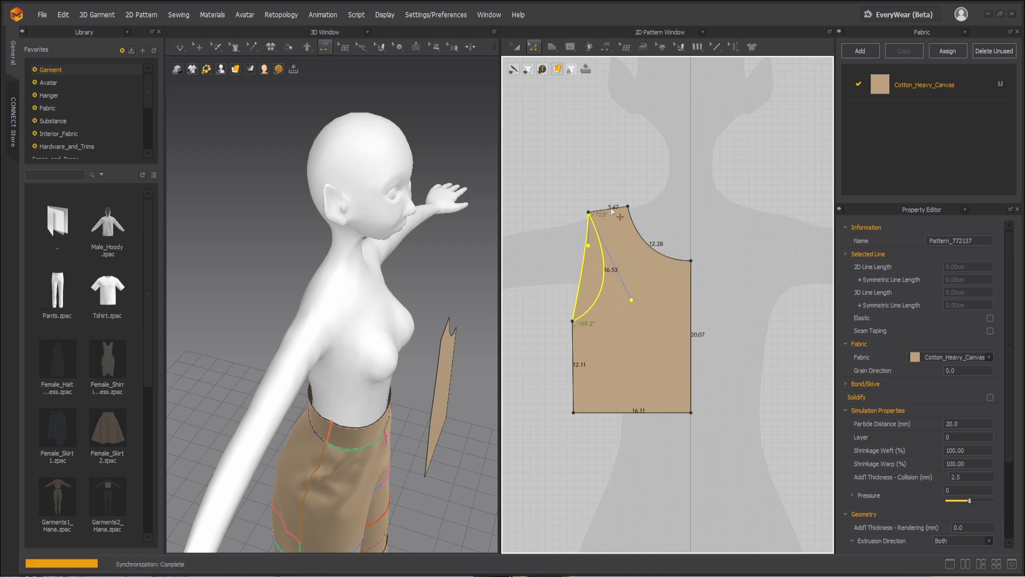
mouse_move(610, 209)
mouse_down()
mouse_move(623, 207)
mouse_move(595, 219)
mouse_up()
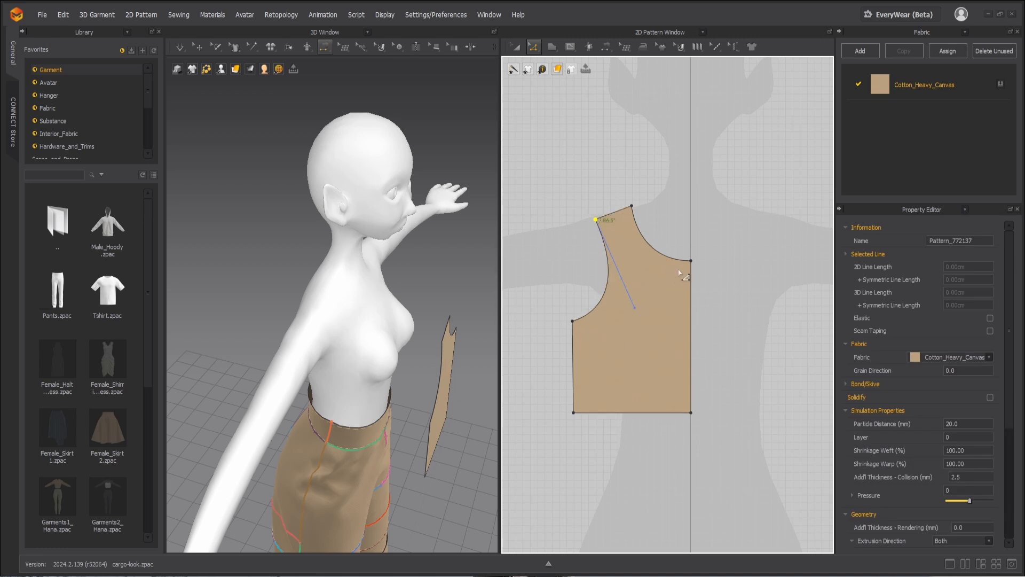
Step: Unfold the half bodice along its centre line with symmetric editing and sewing
scroll(676, 276, down, 2)
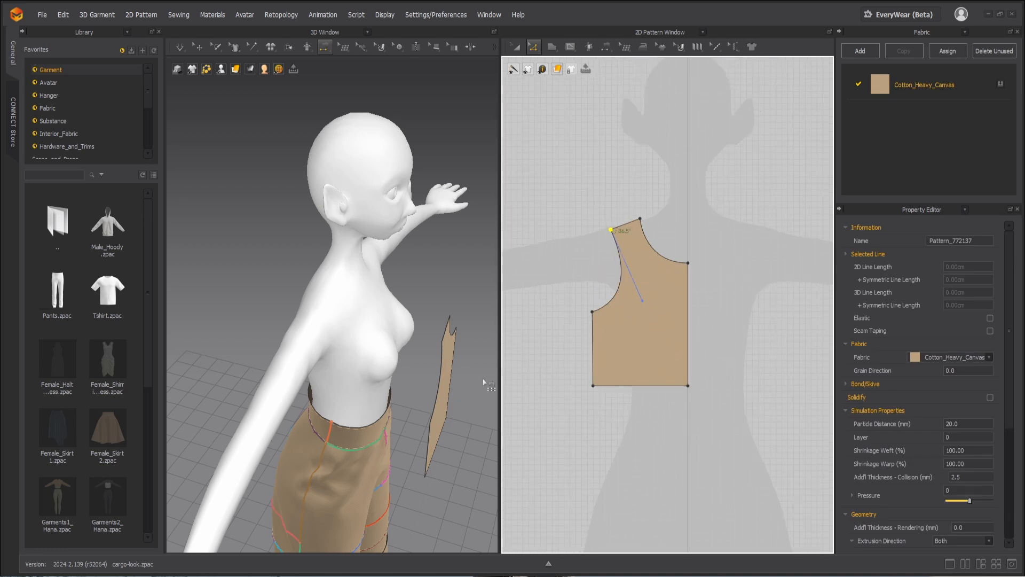
right_click(687, 327)
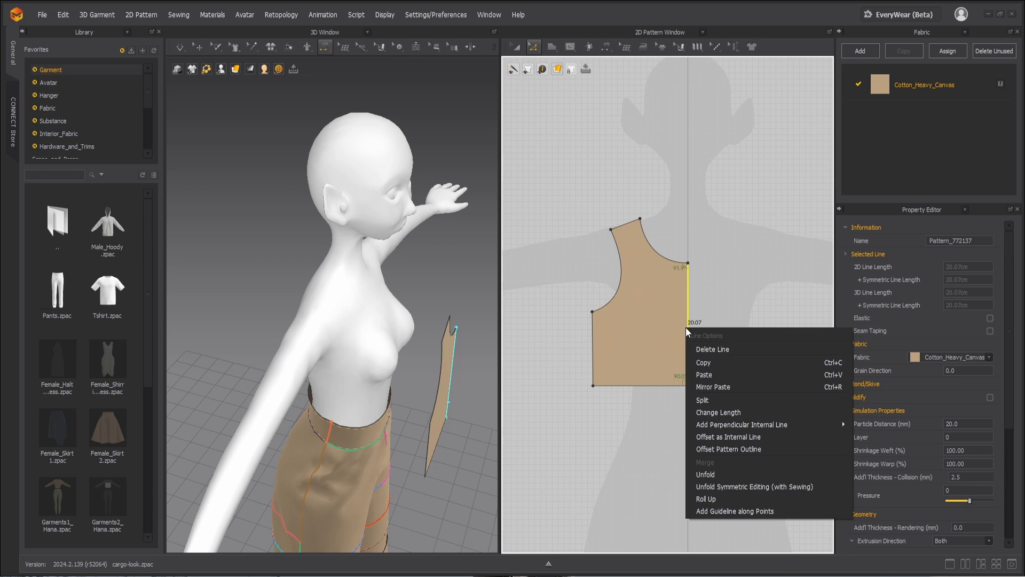
click(720, 487)
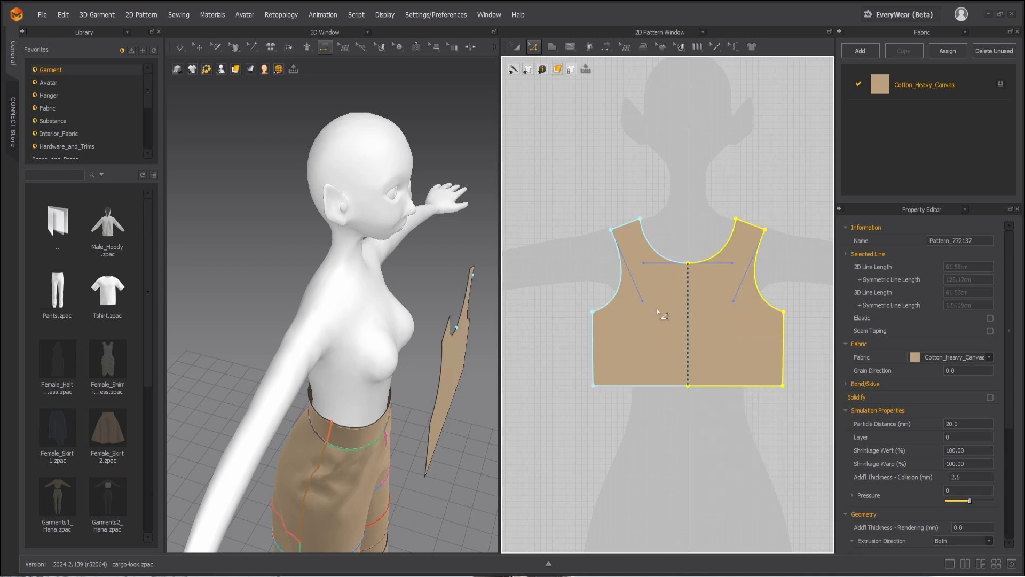
Step: Paste a copy of the bodice behind the avatar as the back piece and rotate it about its vertical axis to face outward
scroll(440, 391, down, 2)
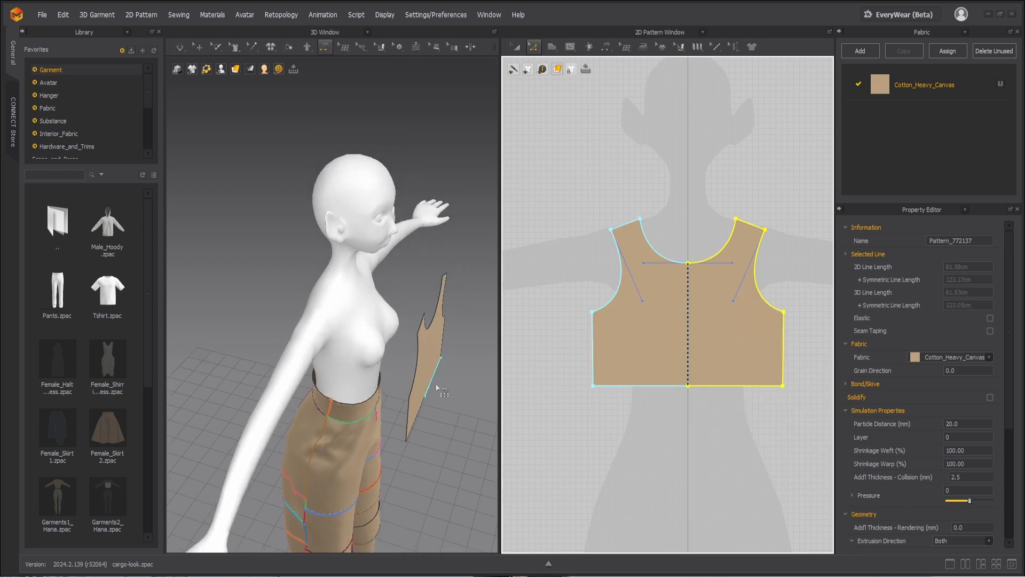
key(a)
key(q)
click(427, 365)
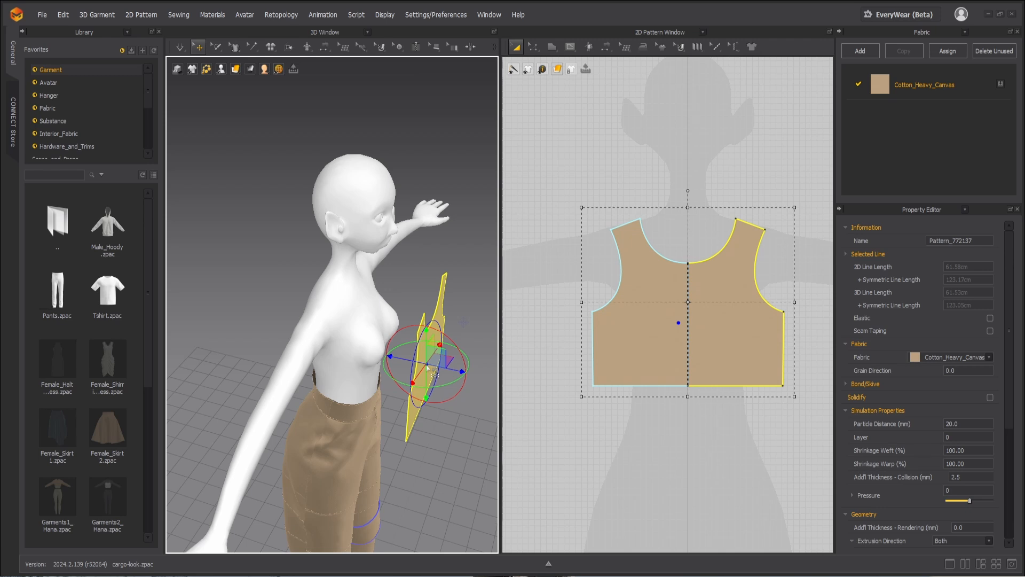
key(ctrl+c)
key(ctrl+v)
click(287, 307)
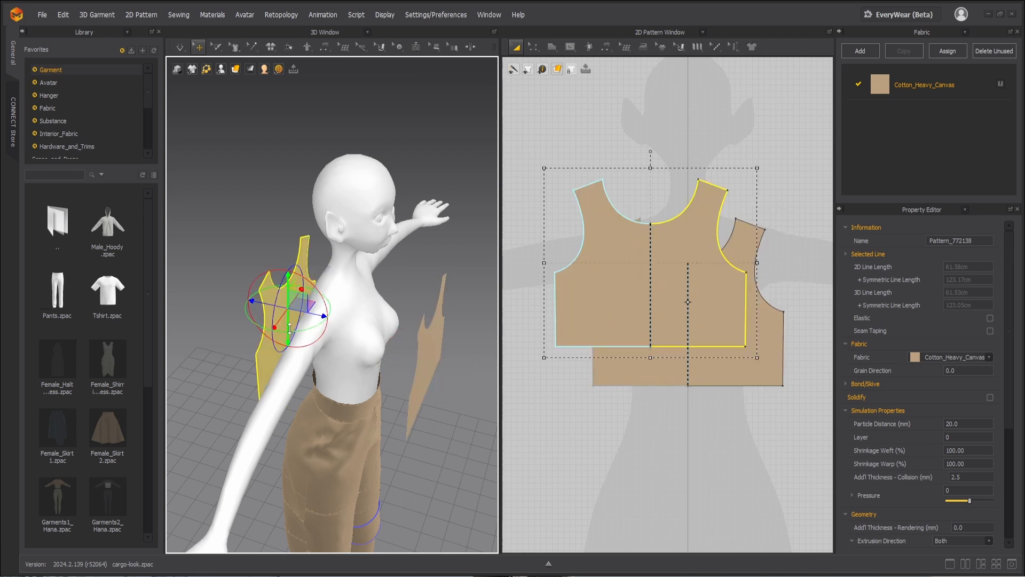
right_drag(293, 342, 354, 356)
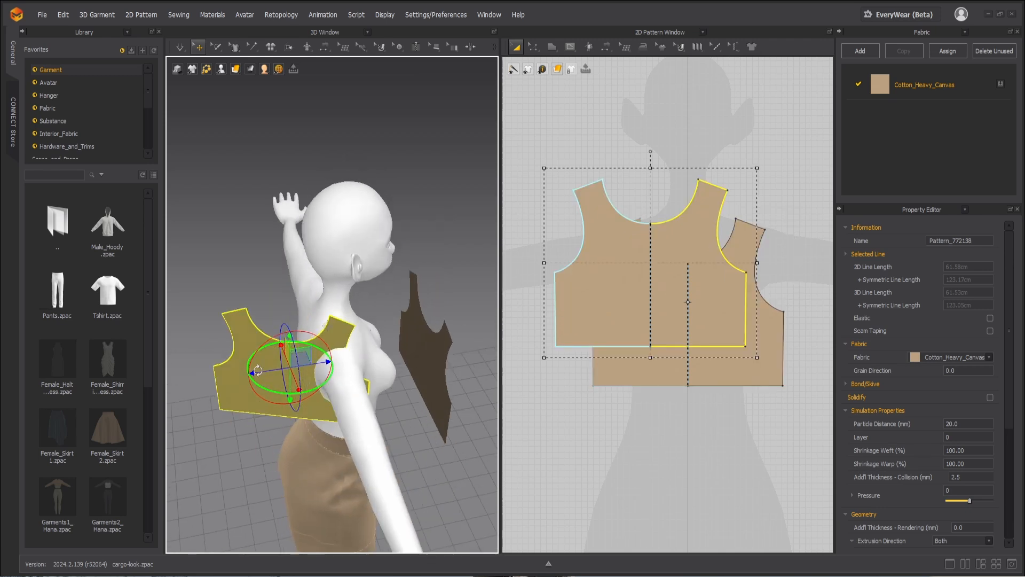
drag(257, 350, 254, 353)
right_drag(391, 429, 362, 430)
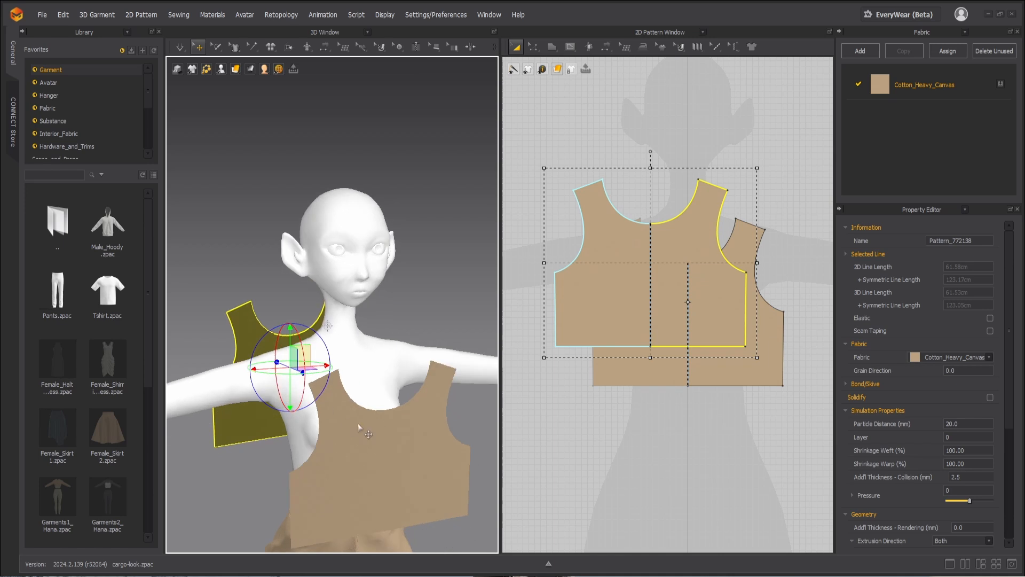
Step: Move the front bodice piece in the 3D view so it sits in front of the avatar's chest
scroll(354, 421, down, 3)
scroll(354, 421, down, 2)
drag(390, 396, 354, 389)
right_drag(385, 401, 345, 416)
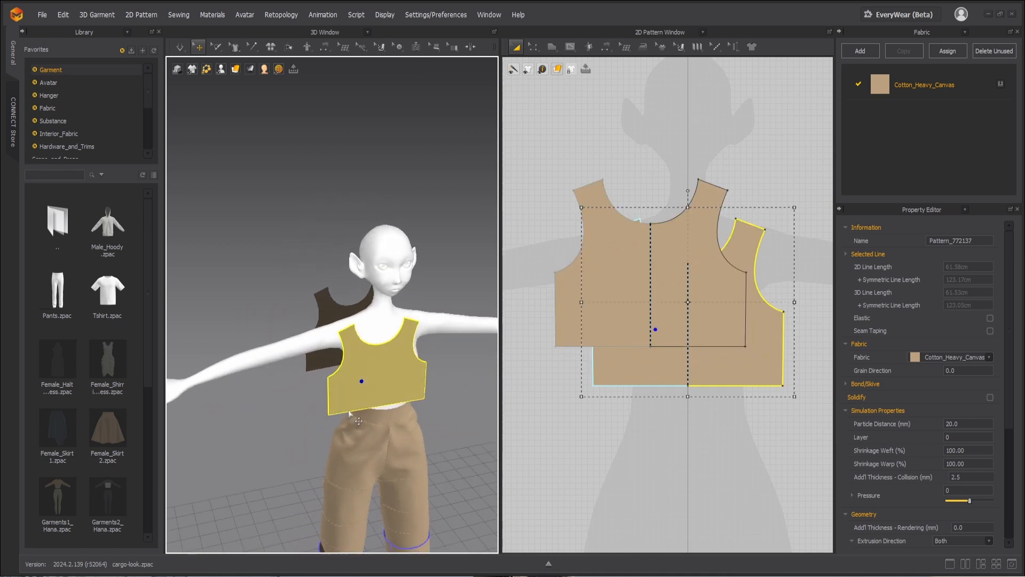
Step: Sew the front piece's shoulder edges to the matching shoulder edges of the back piece
key(n)
click(345, 328)
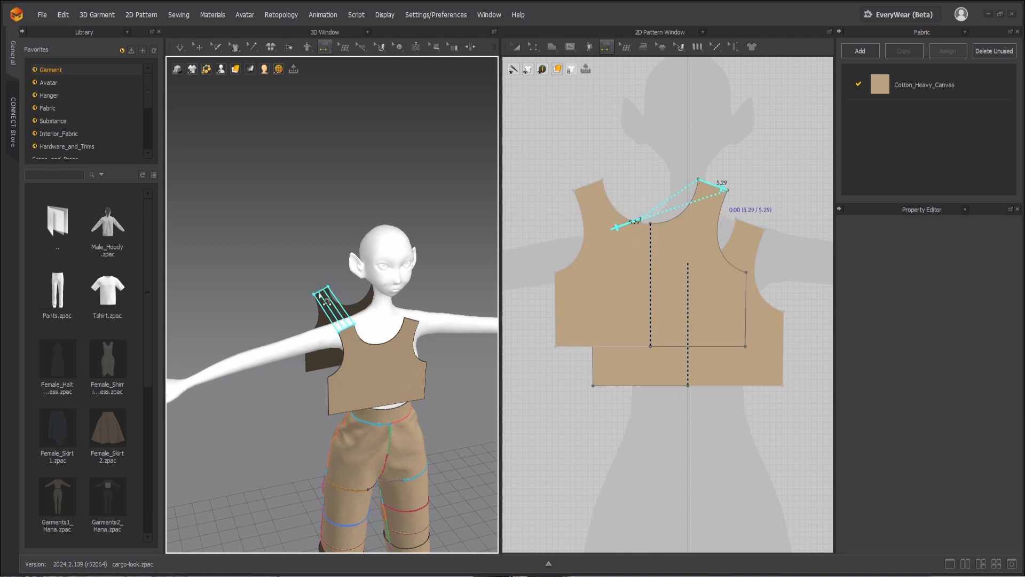
click(319, 294)
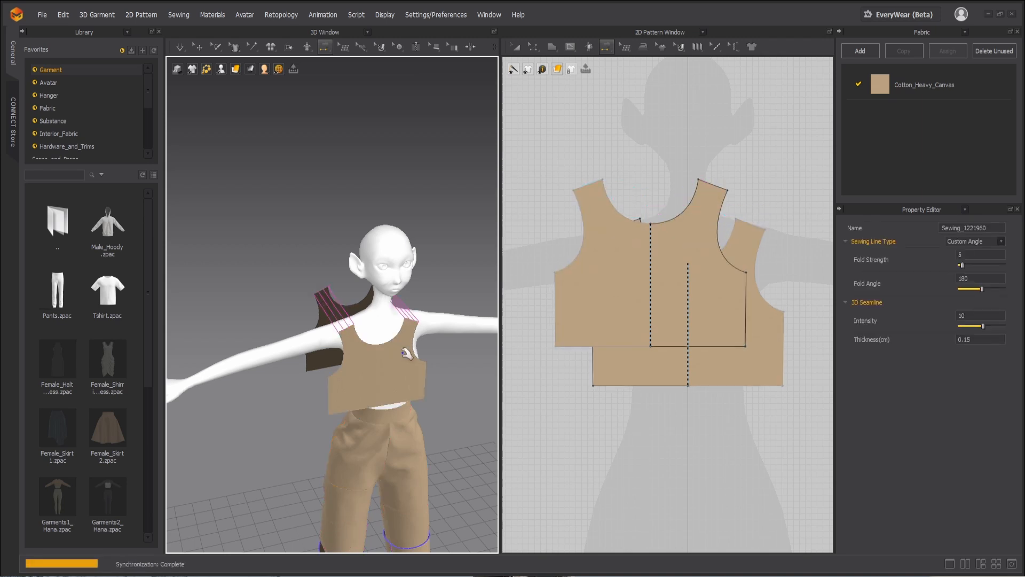
Step: Try simulating the shoulder-sewn bodice on the avatar
key(space)
key(q)
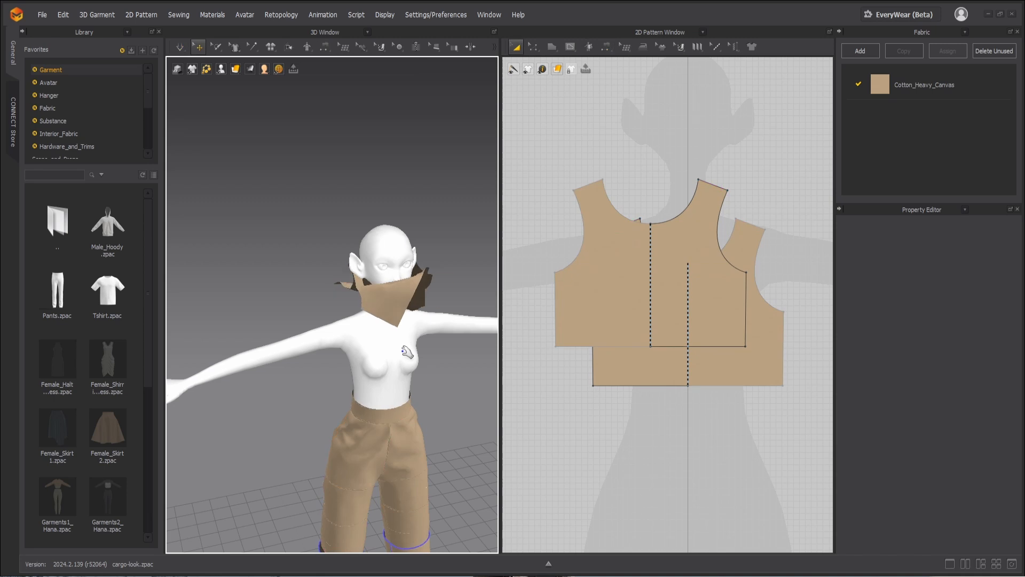
key(ctrl+z)
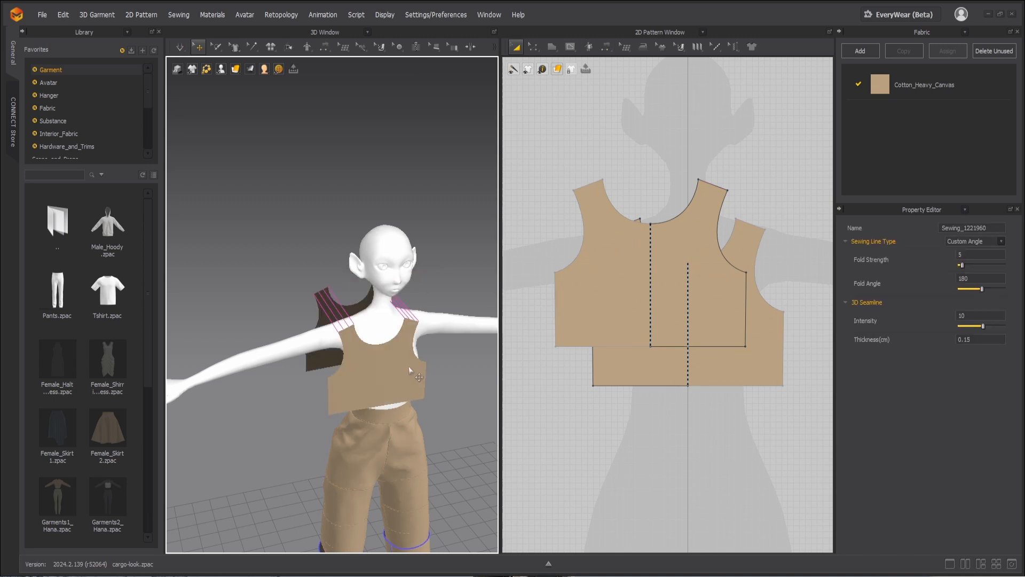
Step: Reposition the front and back bodice pieces around the avatar's torso in the 3D view
mouse_move(439, 411)
right_down()
mouse_move(381, 404)
mouse_move(461, 403)
mouse_move(438, 395)
right_up()
click(415, 382)
drag(404, 374, 418, 378)
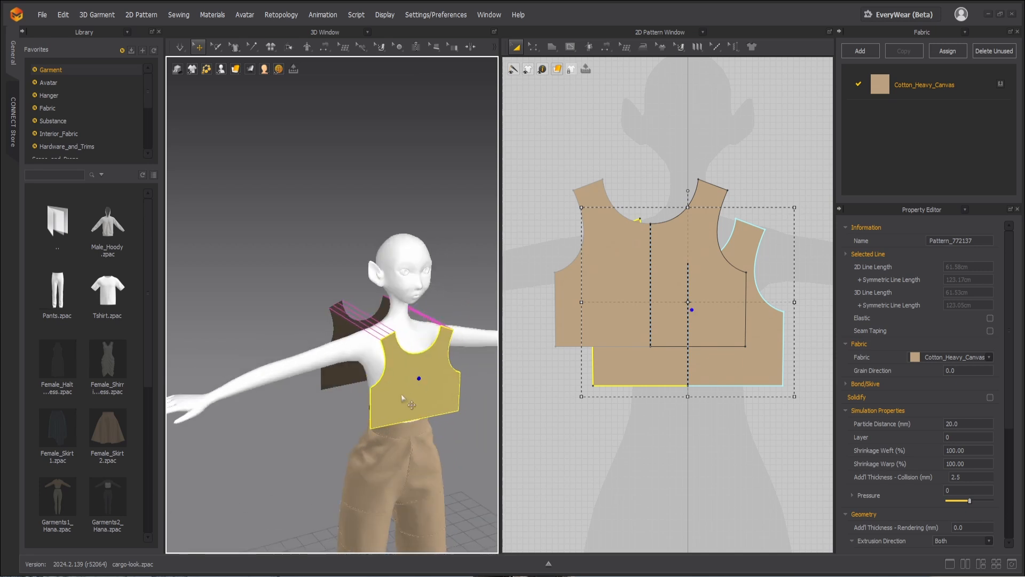
right_drag(459, 408, 424, 403)
drag(336, 342, 334, 355)
Step: Try draping the repositioned front and back pieces with another simulation
key(space)
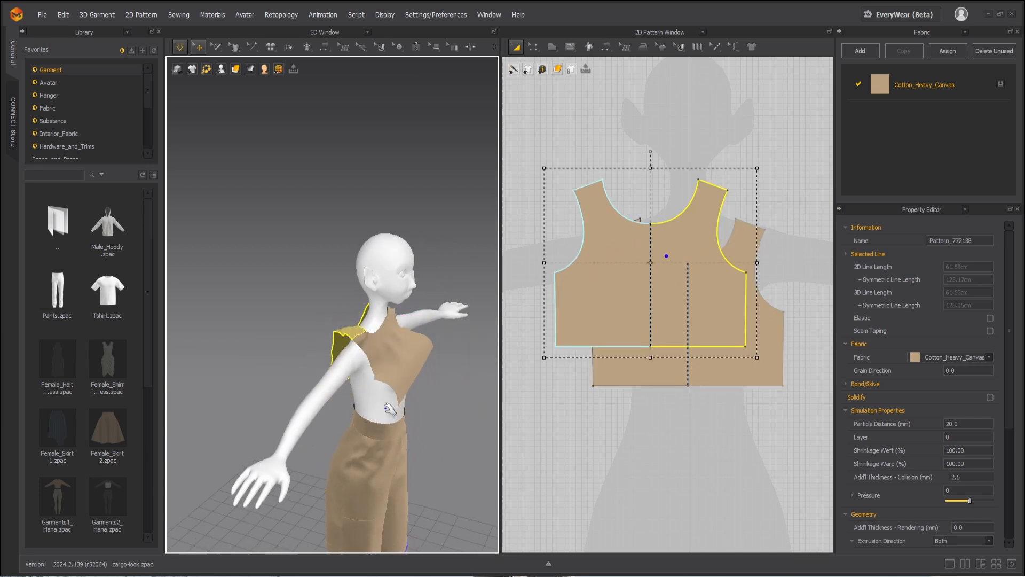
key(space)
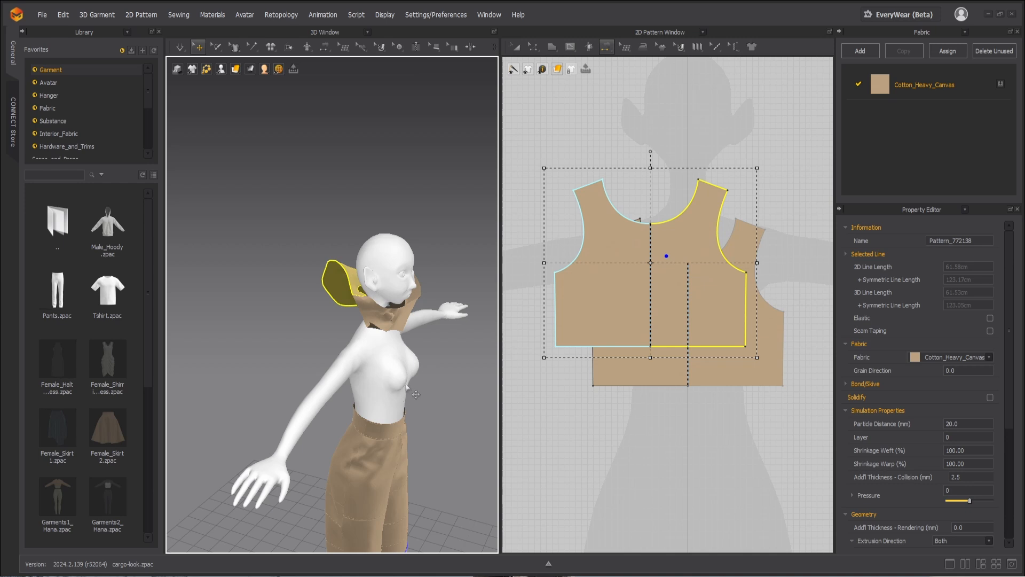
key(ctrl+z)
Step: Set the simulation gravity to -9800 and simulate the front and back pieces onto the avatar's shoulders
click(425, 375)
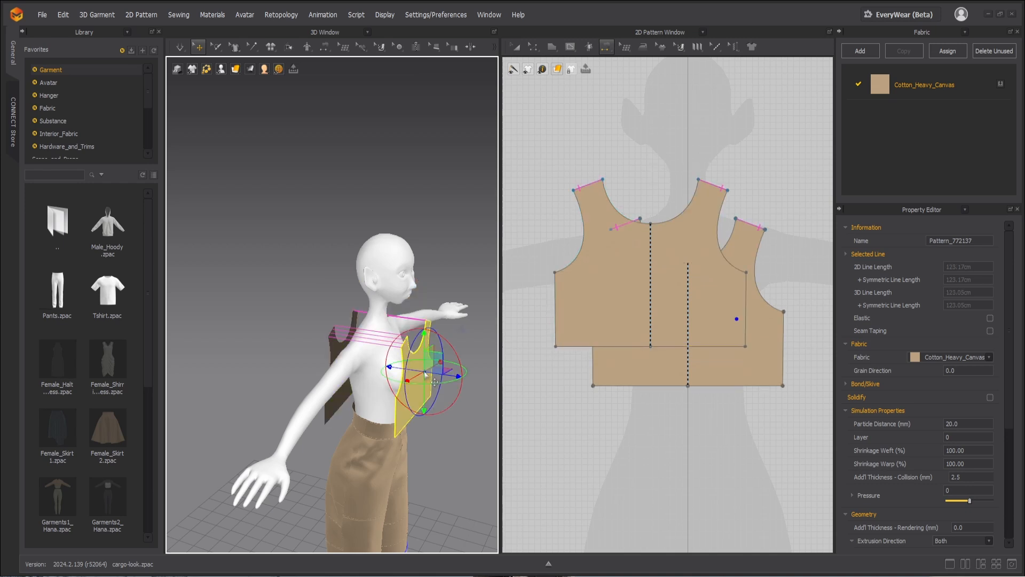
right_click(641, 433)
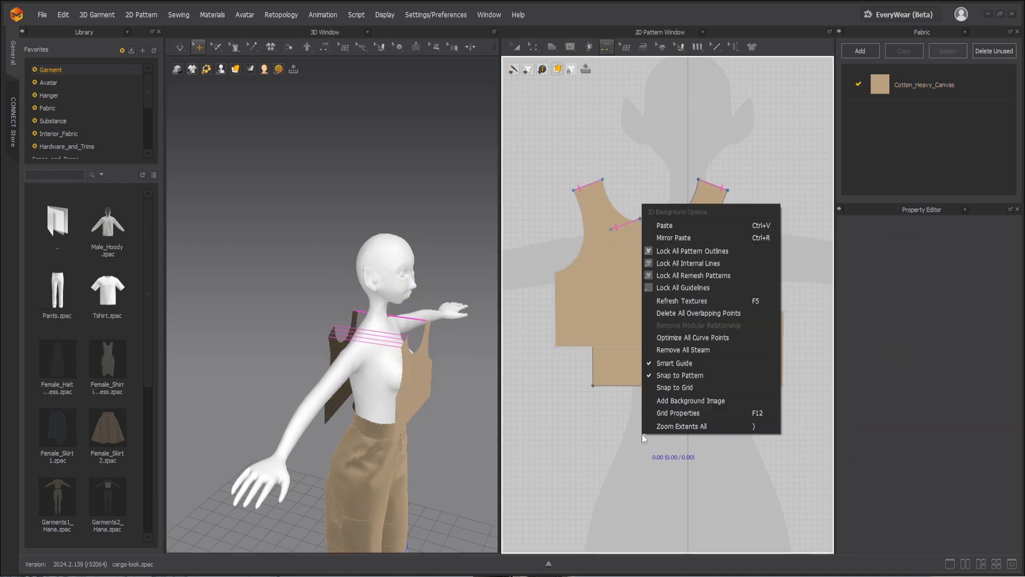
right_click(474, 407)
right_click(474, 408)
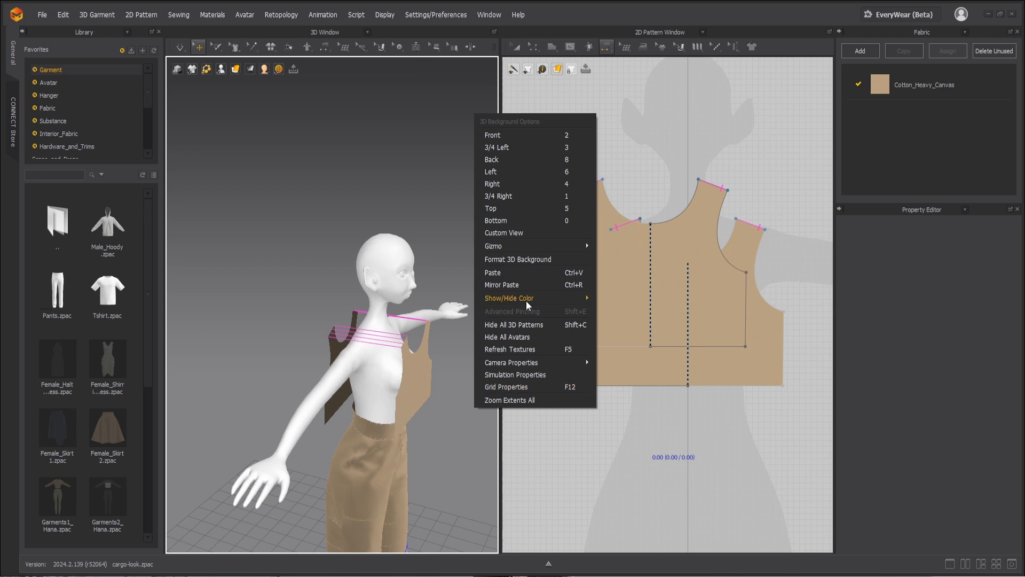
click(526, 376)
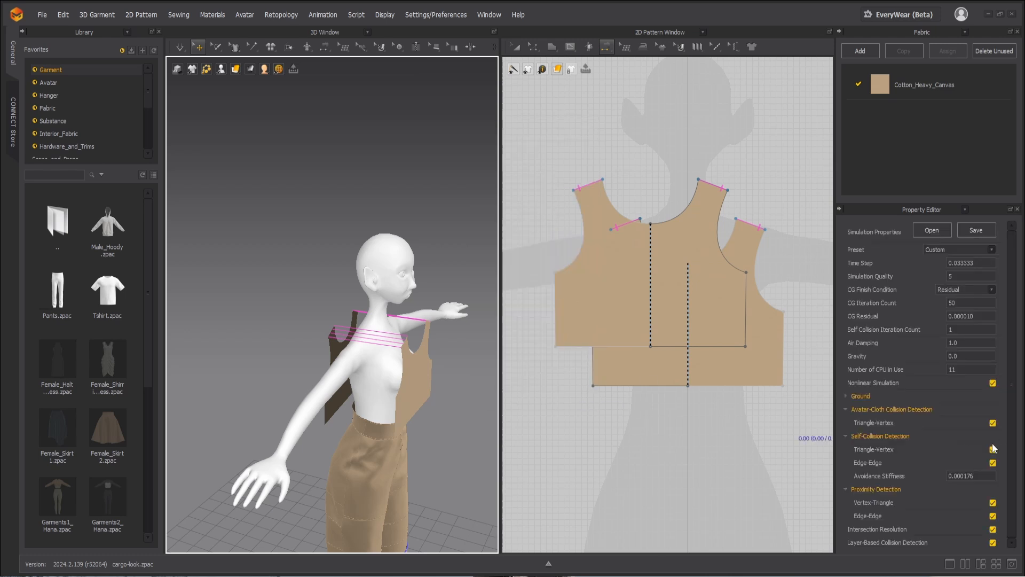
double_click(946, 356)
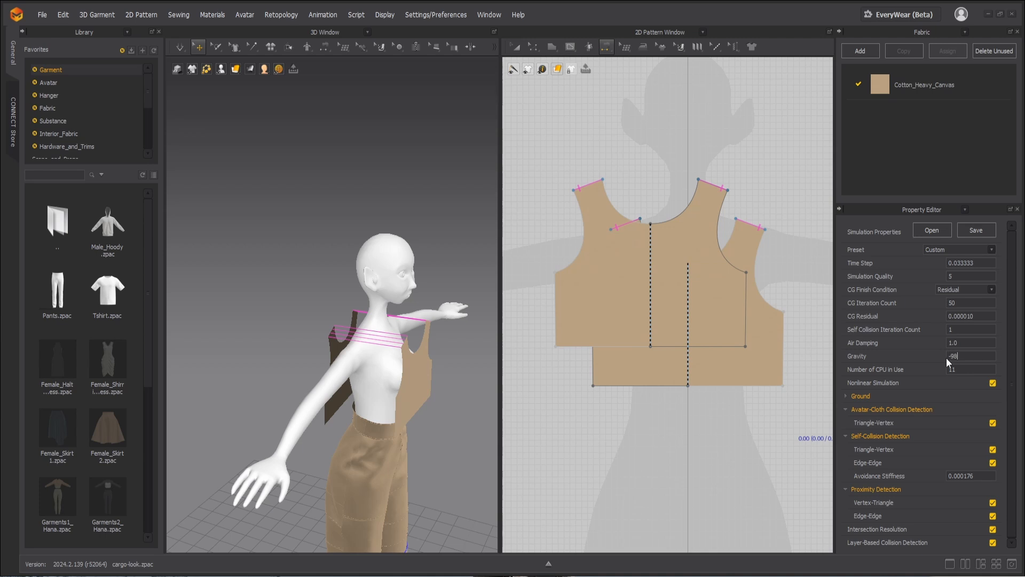
key(space)
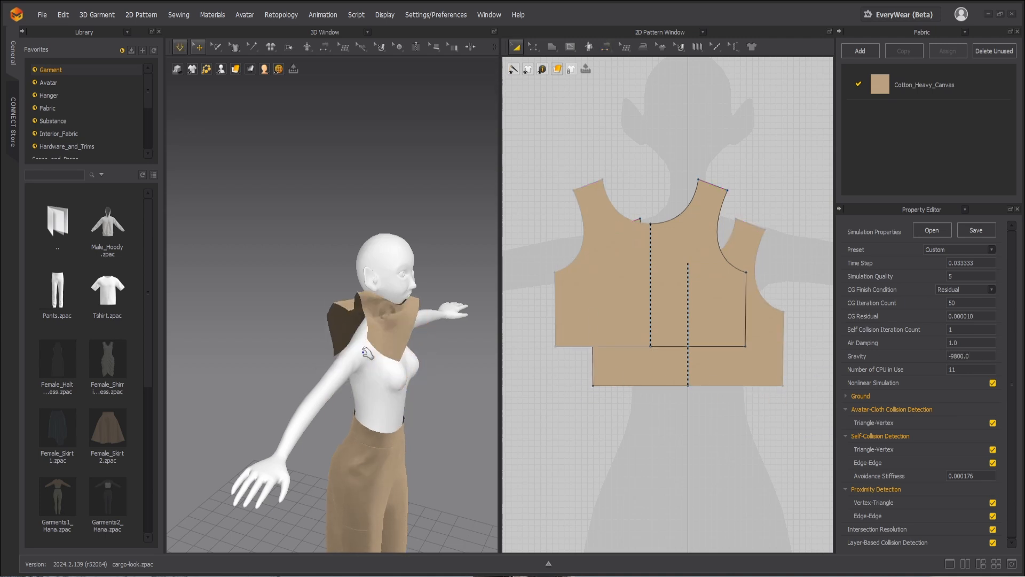
key(space)
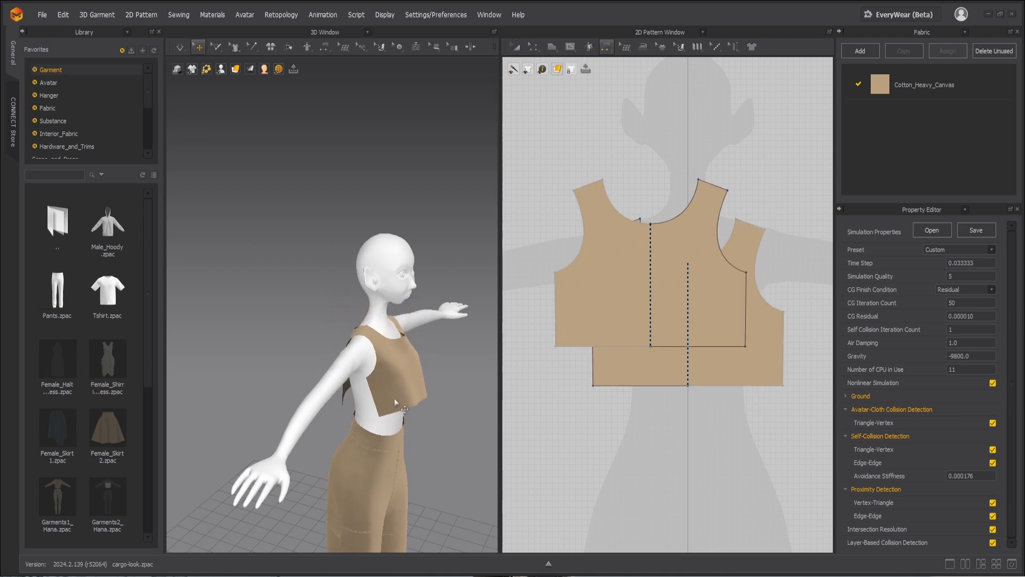
Step: Sew the front and back side edges together and simulate the bodice closed around the torso
key(n)
click(379, 407)
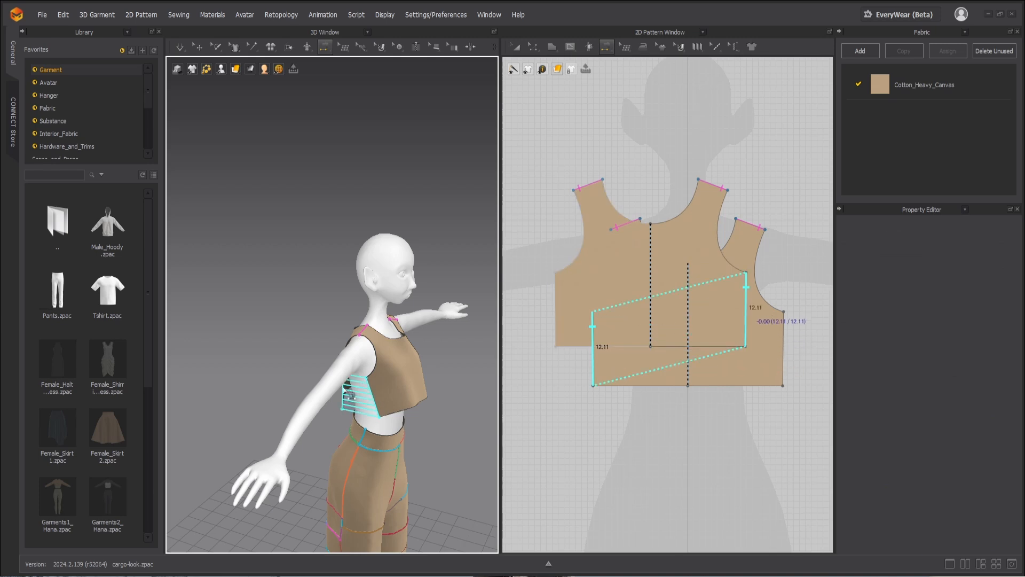
click(360, 391)
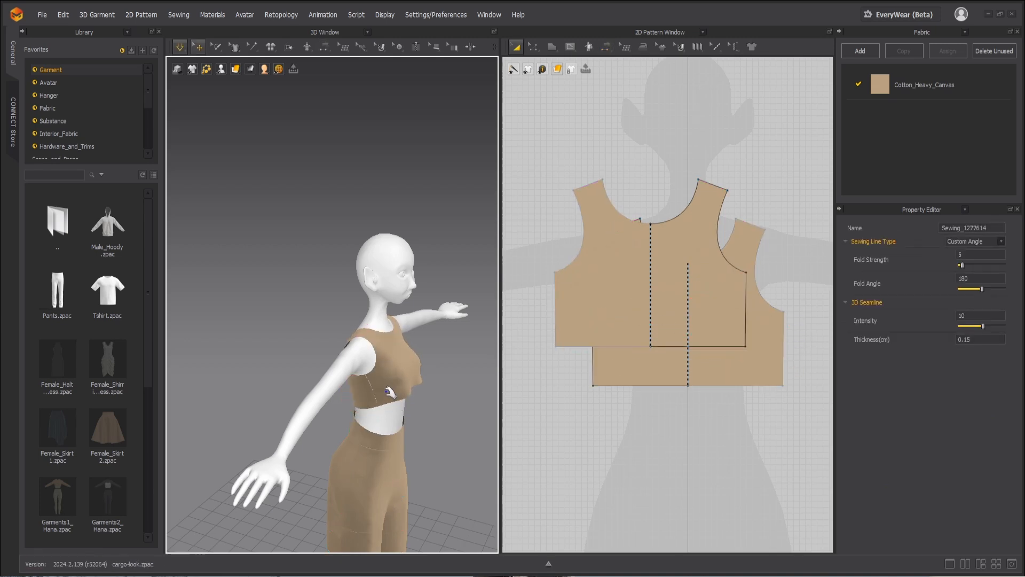
key(space)
click(422, 383)
right_drag(442, 406, 387, 410)
middle_drag(437, 428, 421, 379)
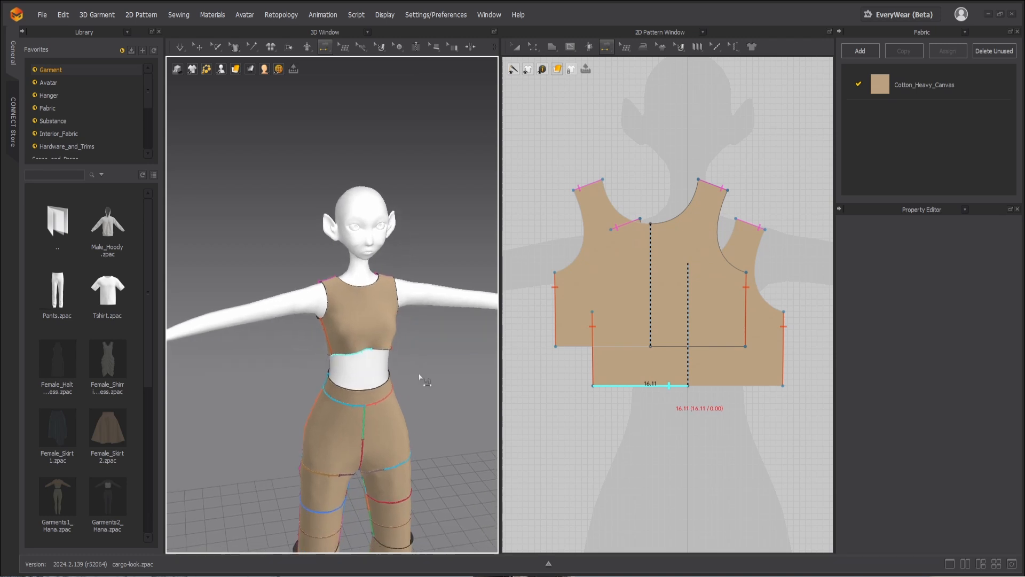
Step: Separate the overlapping bodice patterns in the 2D view, placing the back piece above the front piece, and switch to pattern editing
key(a)
drag(607, 257, 581, 199)
drag(651, 379, 683, 466)
key(z)
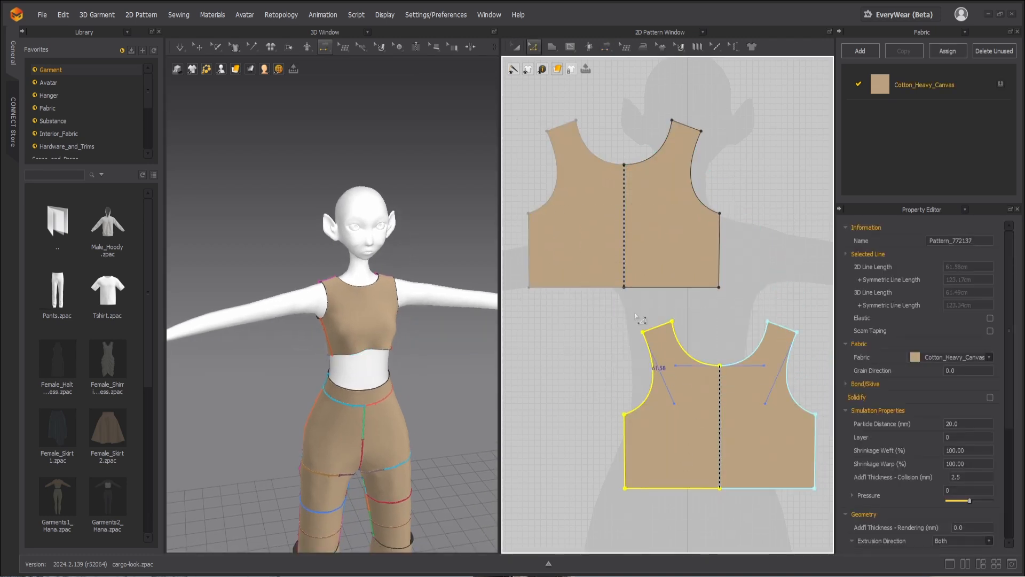
Step: Lengthen the front and back bodice pieces by moving both hem edges downward, and simulate the longer garment
drag(741, 306, 468, 284)
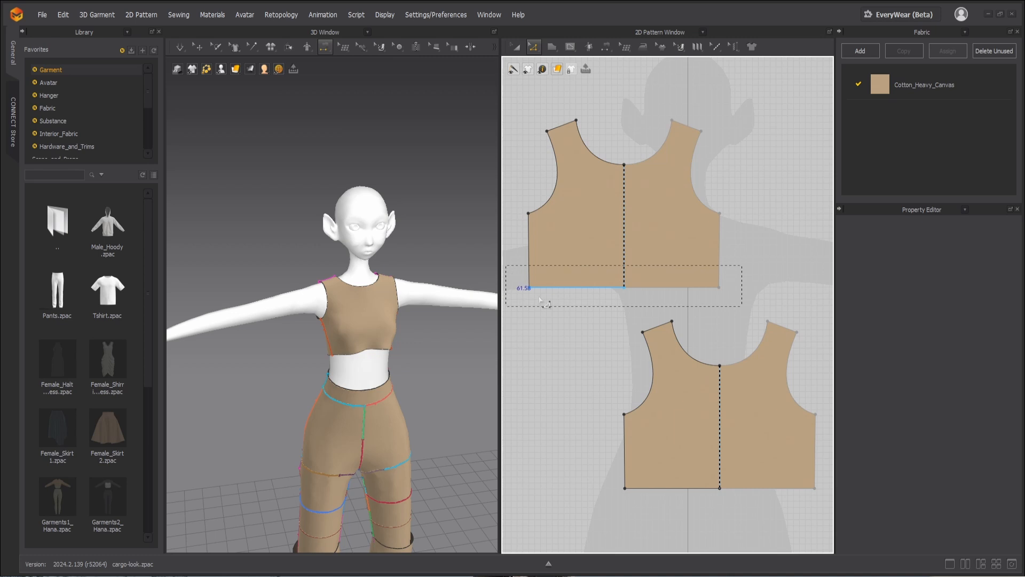
drag(540, 300, 540, 300)
scroll(637, 392, down, 3)
drag(758, 478, 593, 424)
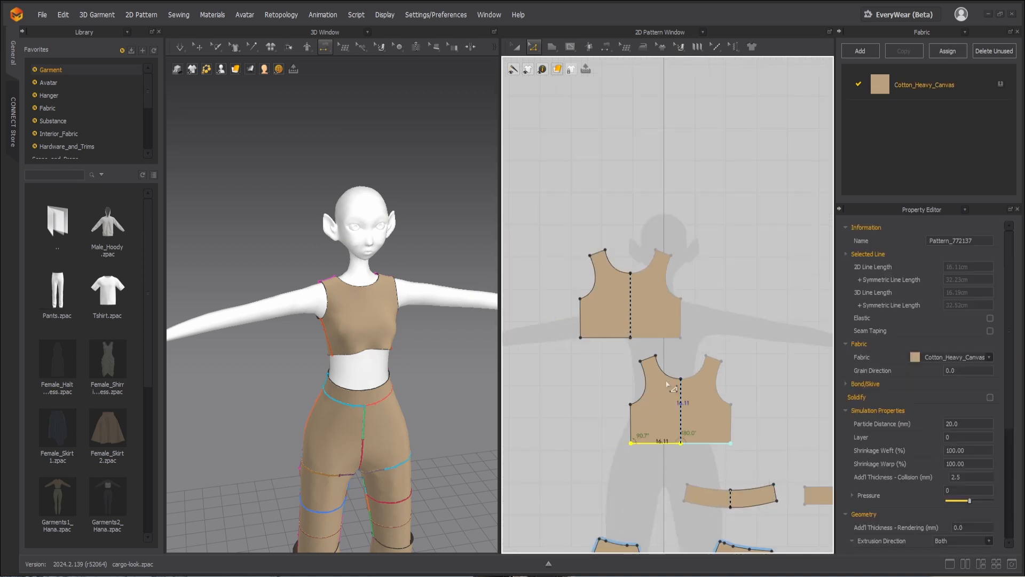
key(Down)
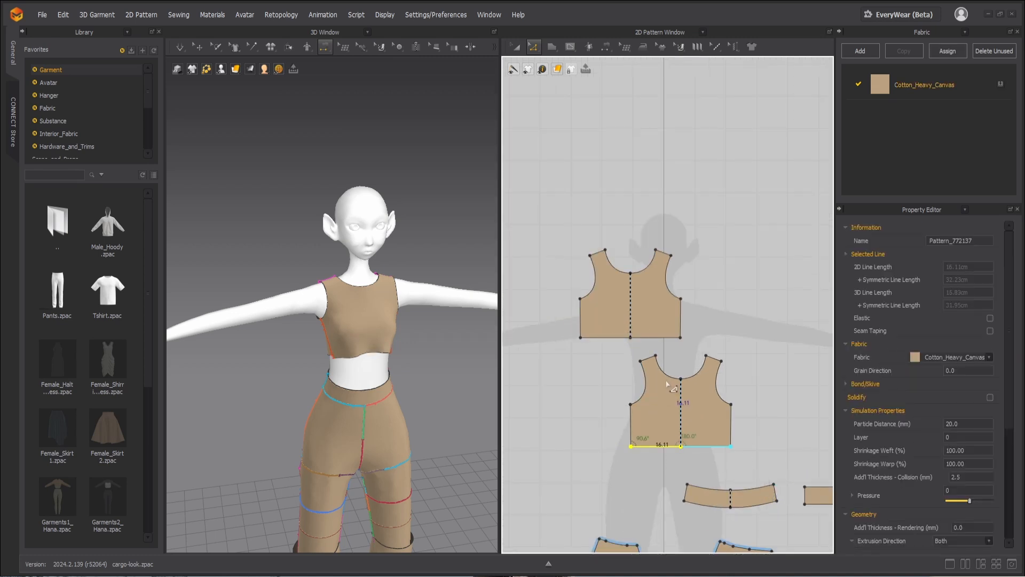
drag(690, 344, 552, 325)
key(Down)
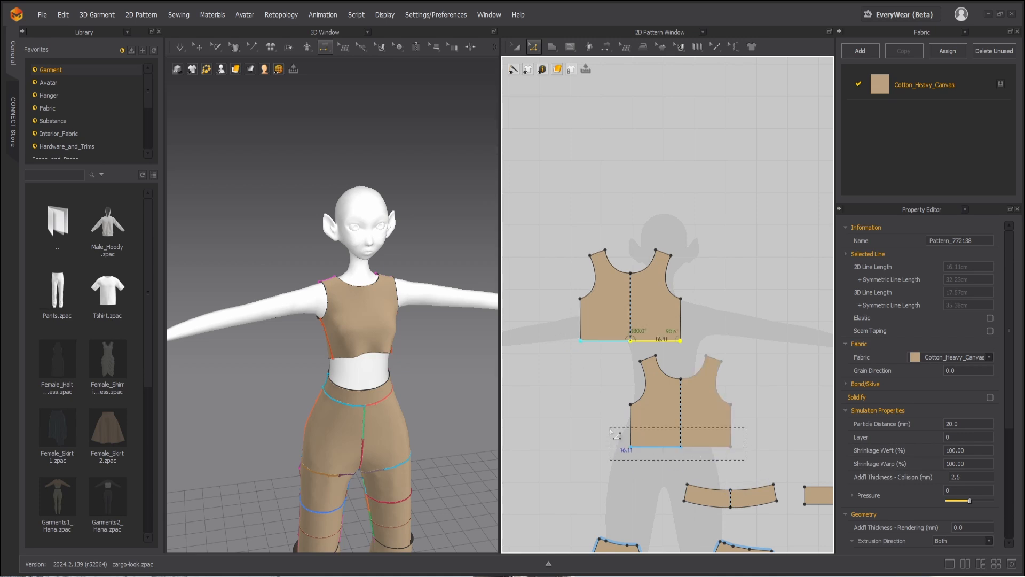
shift+drag(610, 431, 609, 429)
key(Down)
key(Down)
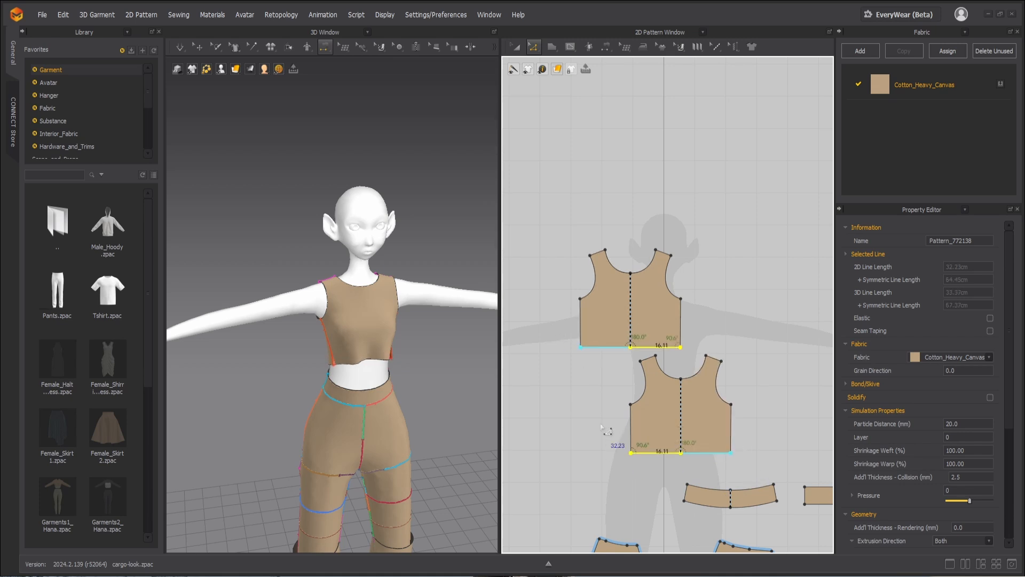
key(space)
key(space)
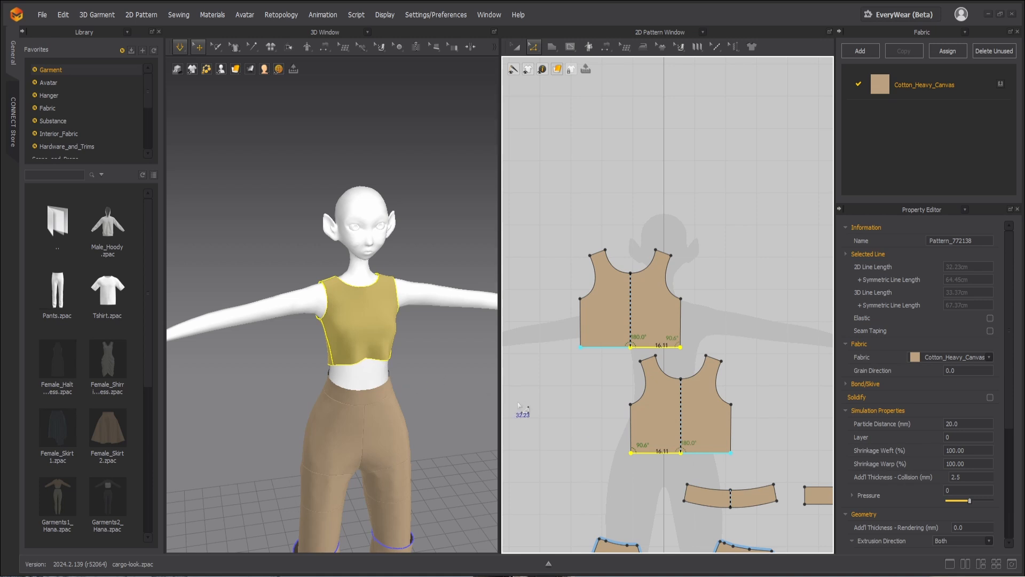
Step: Widen the front and back pieces by moving their side edges outward, and simulate the bodice while pulling the front fabric
key(n)
key(z)
drag(597, 368, 647, 469)
key(Left)
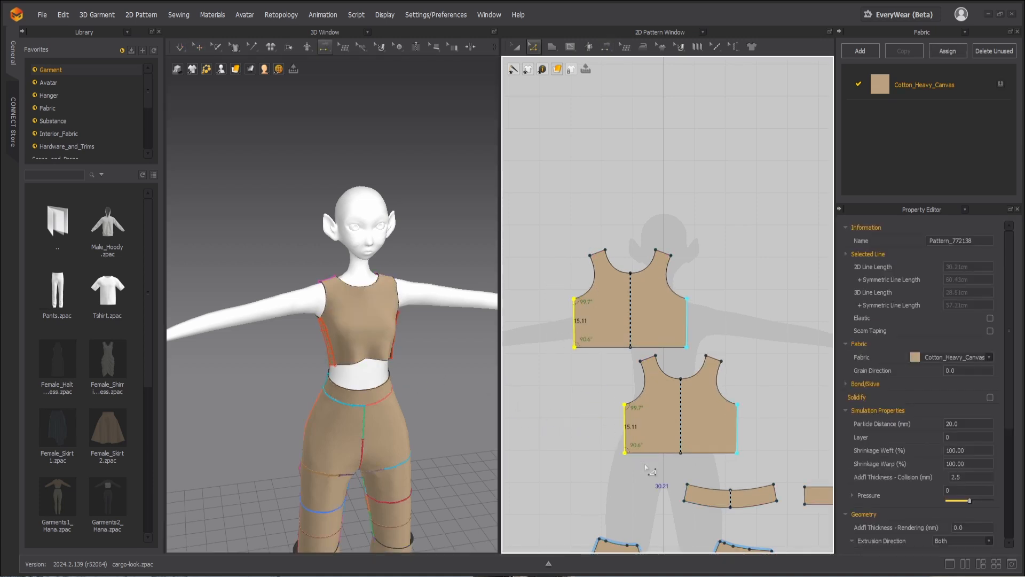
key(space)
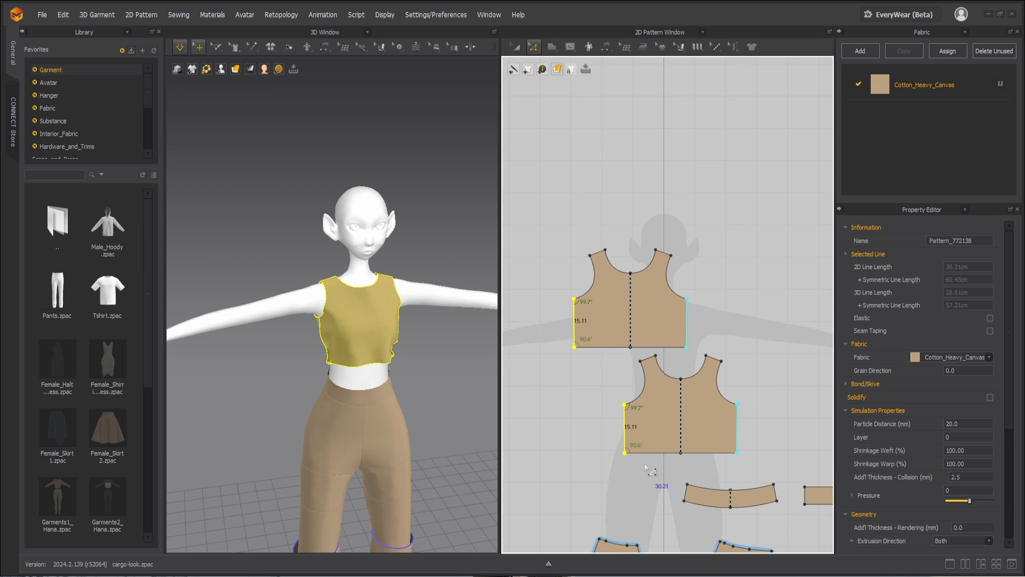
drag(341, 340, 360, 368)
key(space)
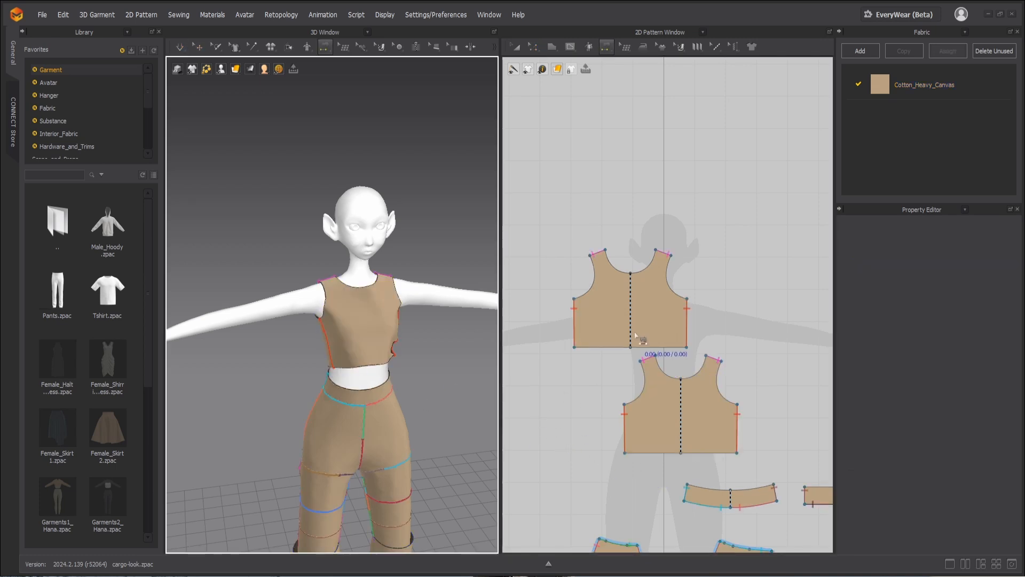
Step: Move the back piece higher in the 2D view and raise the shoulder edges of both pieces together
drag(654, 304, 643, 228)
drag(615, 317, 648, 335)
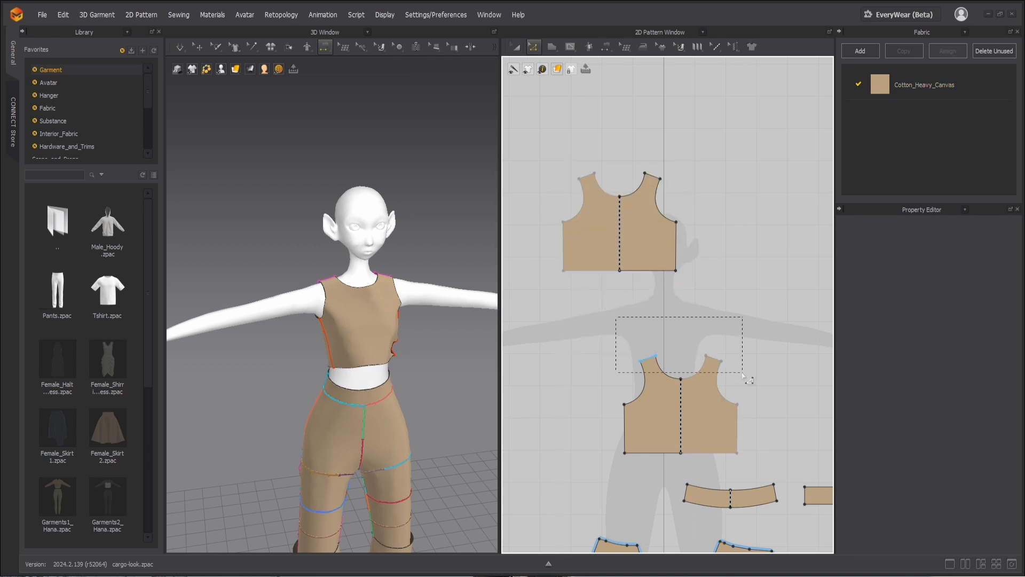
drag(743, 375, 743, 376)
drag(689, 191, 688, 192)
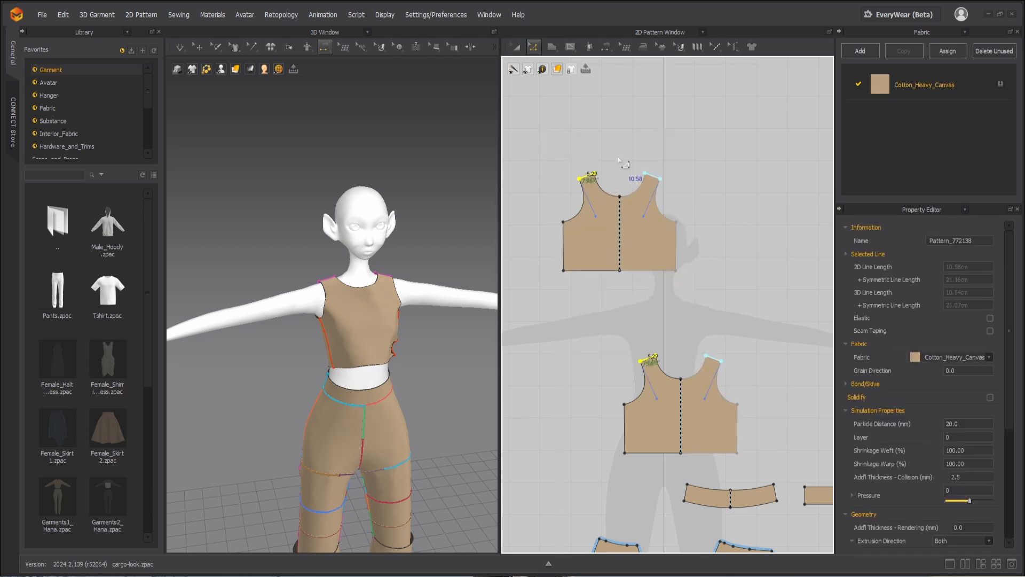
key(Up)
key(Up)
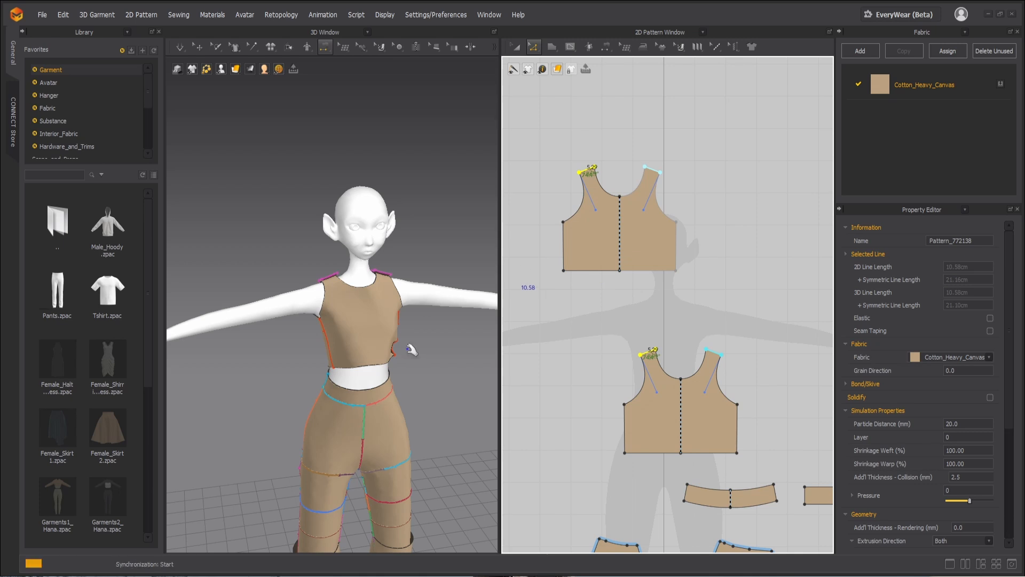
Step: Simulate the bodice with its raised shoulders and pull the bunched side seam straight from the front and back
click(394, 369)
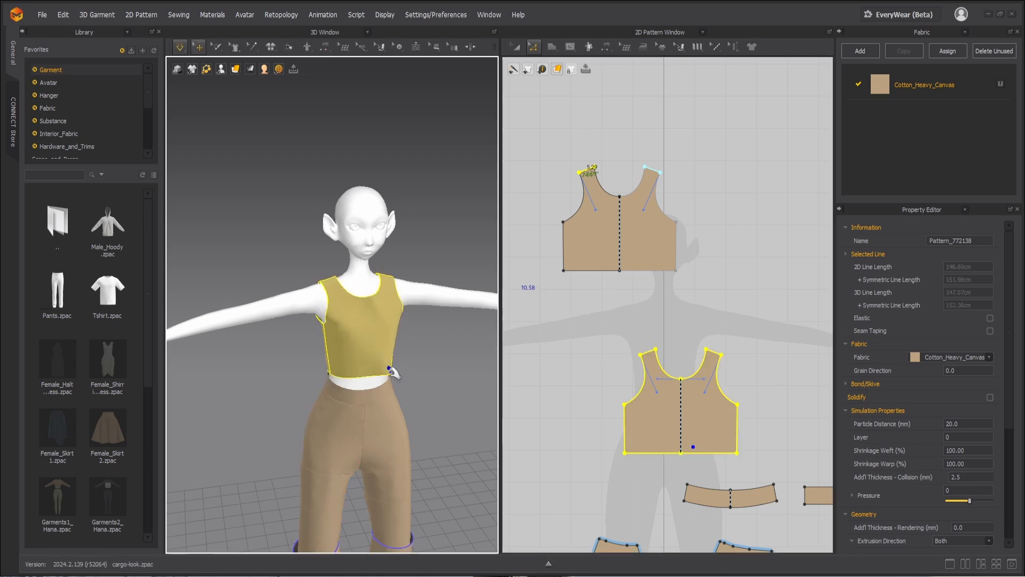
right_drag(394, 368, 246, 368)
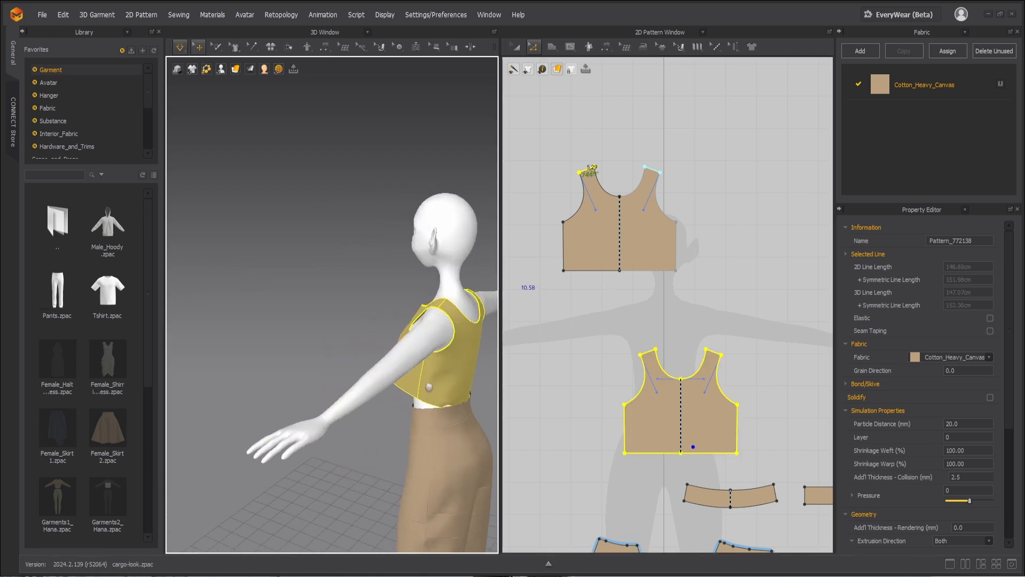
middle_drag(429, 387, 356, 361)
key(b)
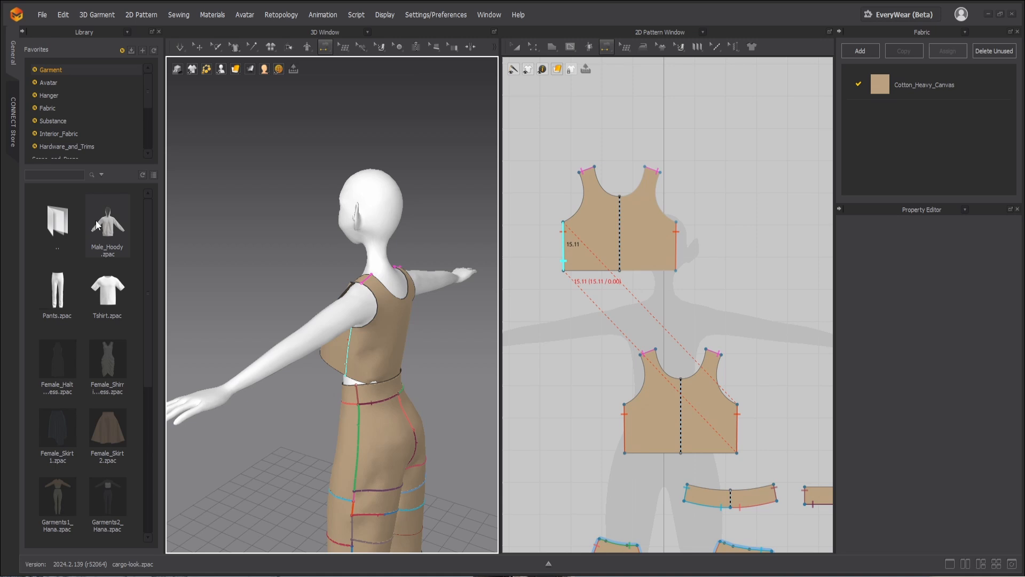
Step: Search the fabric library for "knit" and assign Knit_Cotton_Jersey to the front and back bodice pieces
click(63, 176)
scroll(66, 133, down, 5)
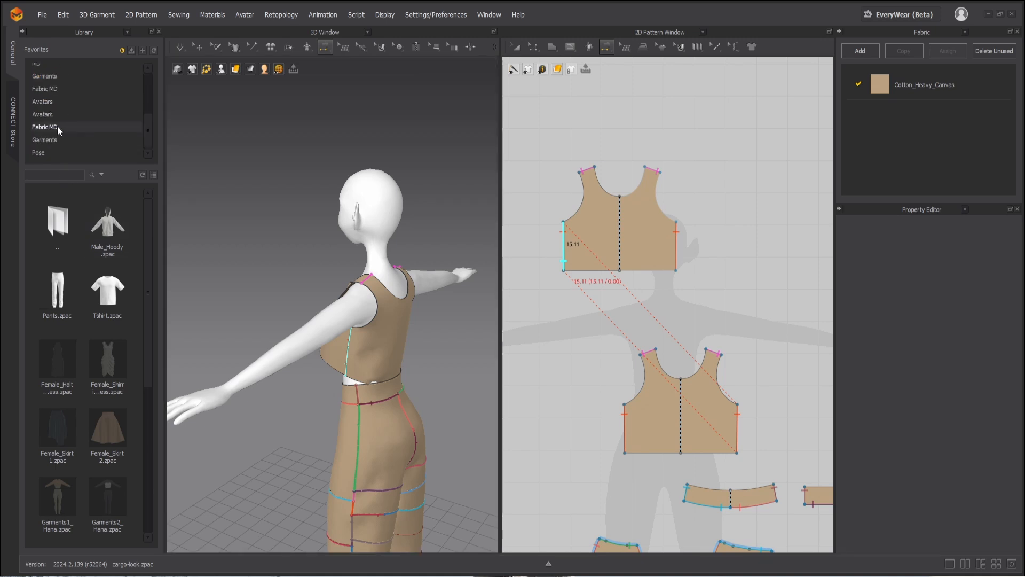
scroll(46, 128, up, 5)
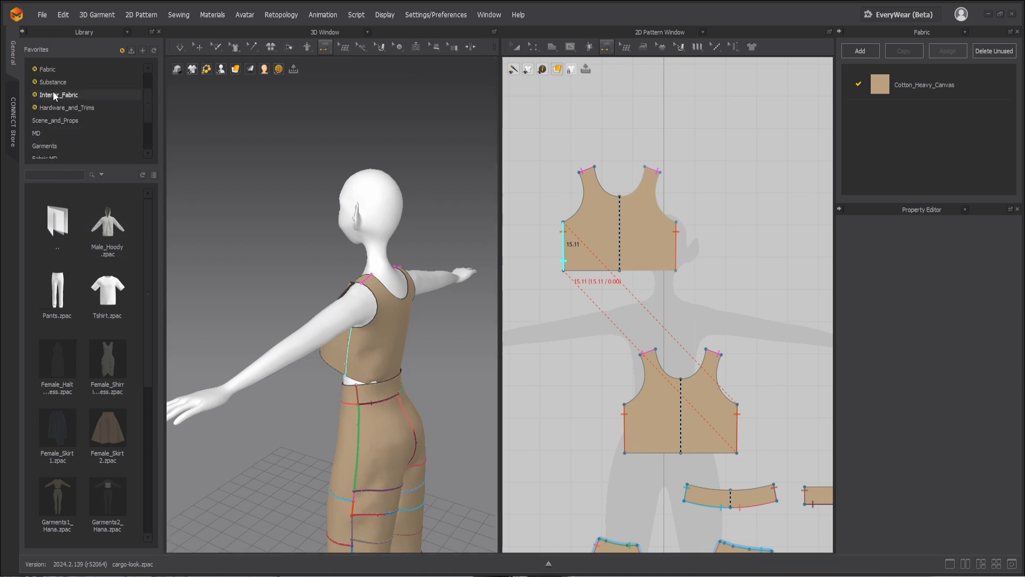
click(53, 104)
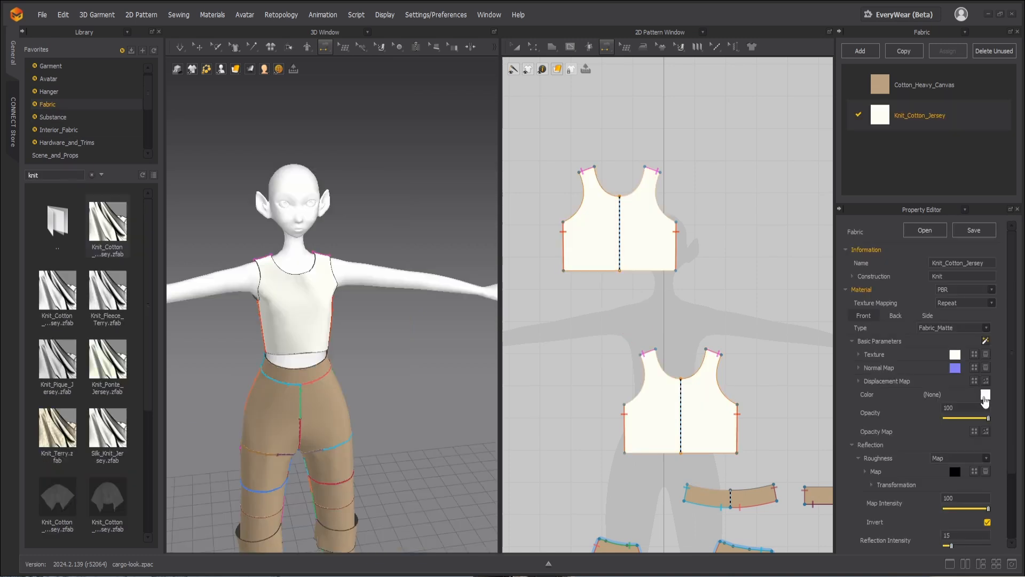
Step: Set the Knit_Cotton_Jersey color to the light teal 94D2CF
click(985, 394)
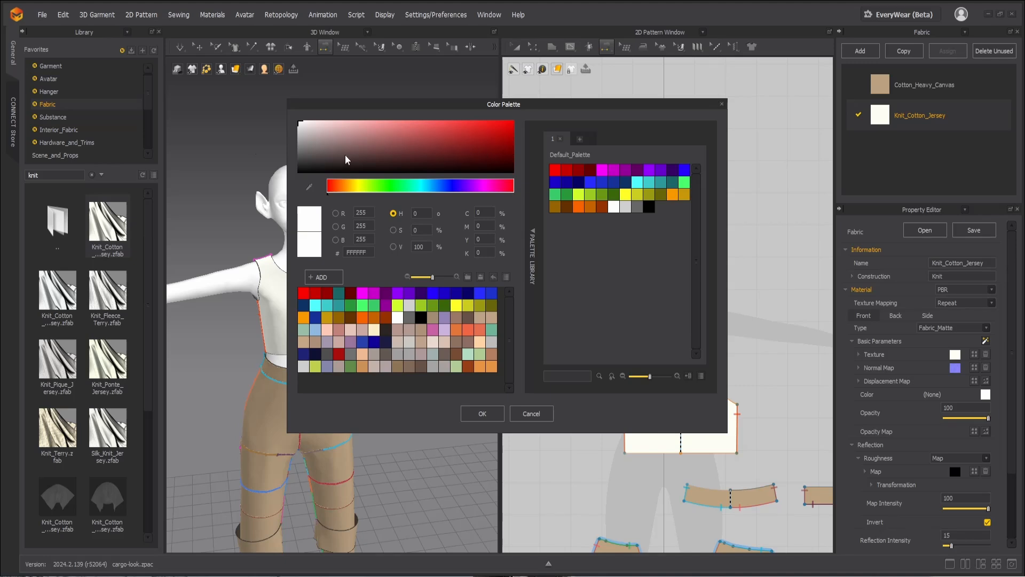
click(419, 185)
drag(346, 129, 362, 130)
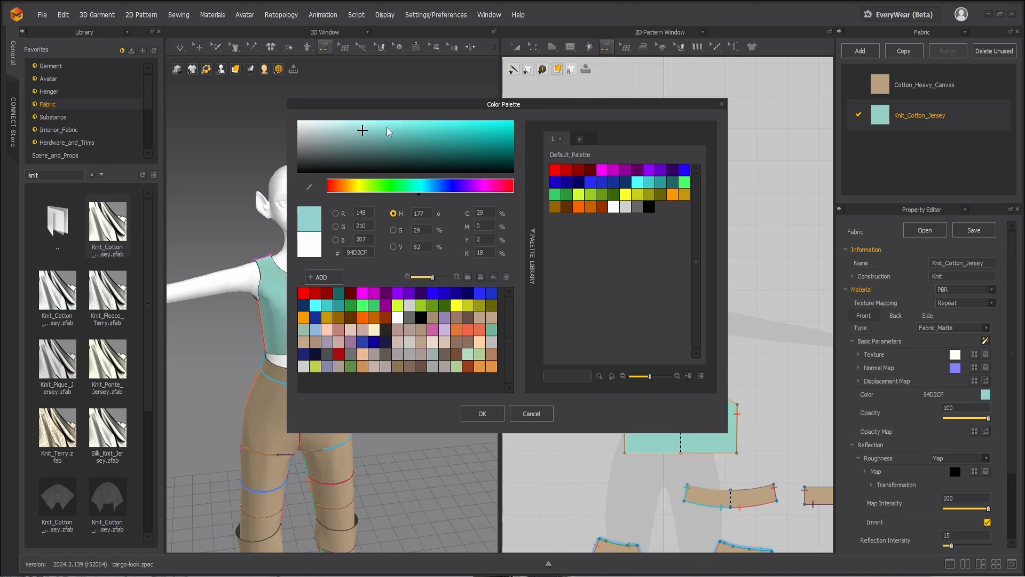
click(484, 413)
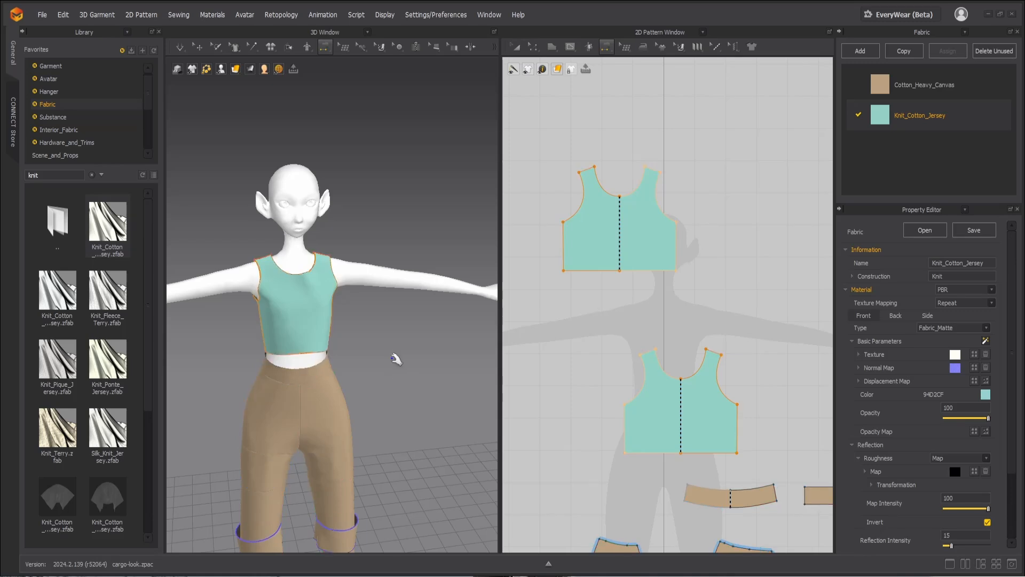
Step: Simulate the bodice in the jersey fabric, adjusting the front piece on the torso, and view it at an angle
click(330, 341)
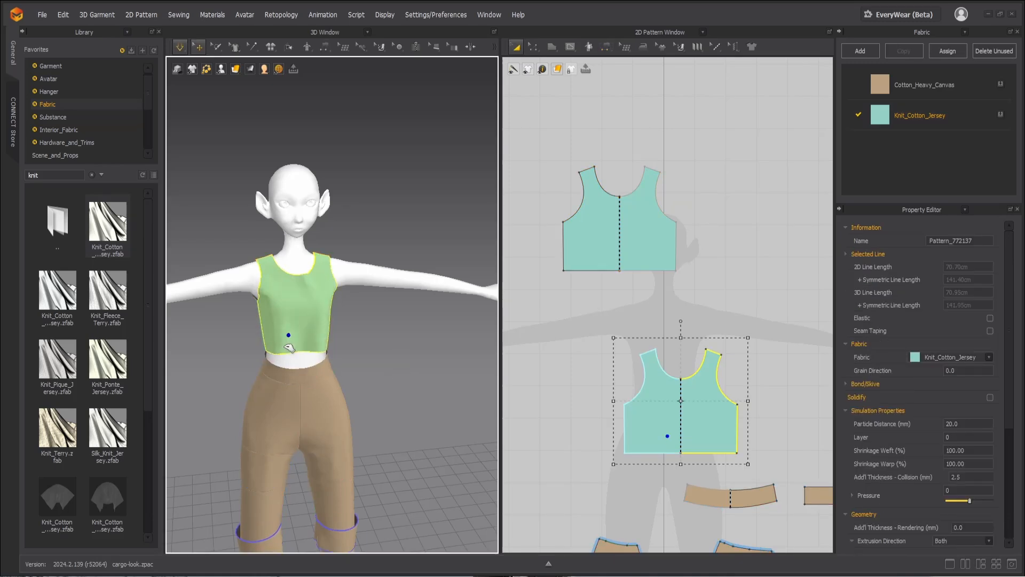
key(b)
right_drag(328, 364, 353, 369)
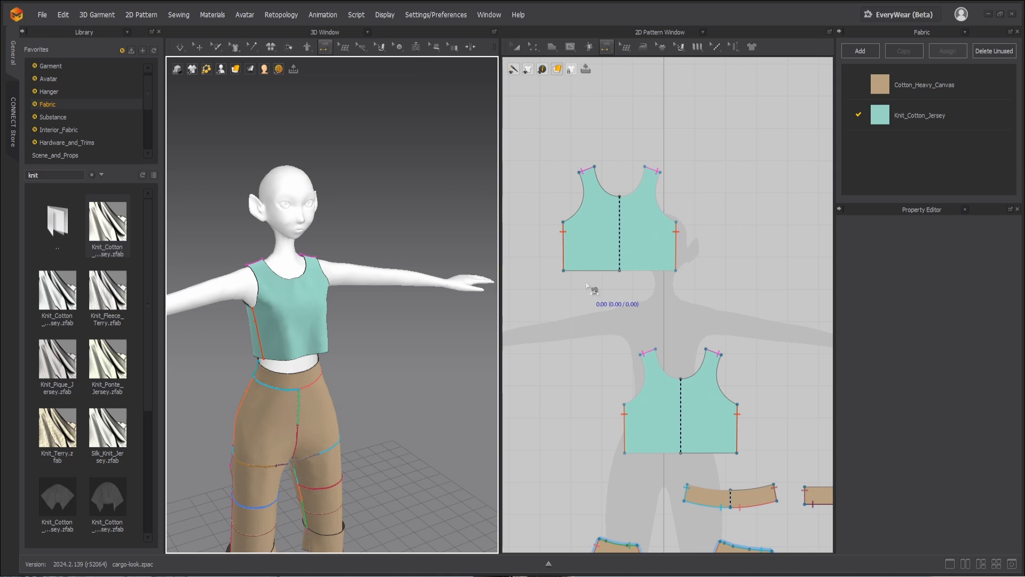
Step: Move the side and hem edges of both bodice pieces downward together to deepen the armholes and lengthen the body
key(z)
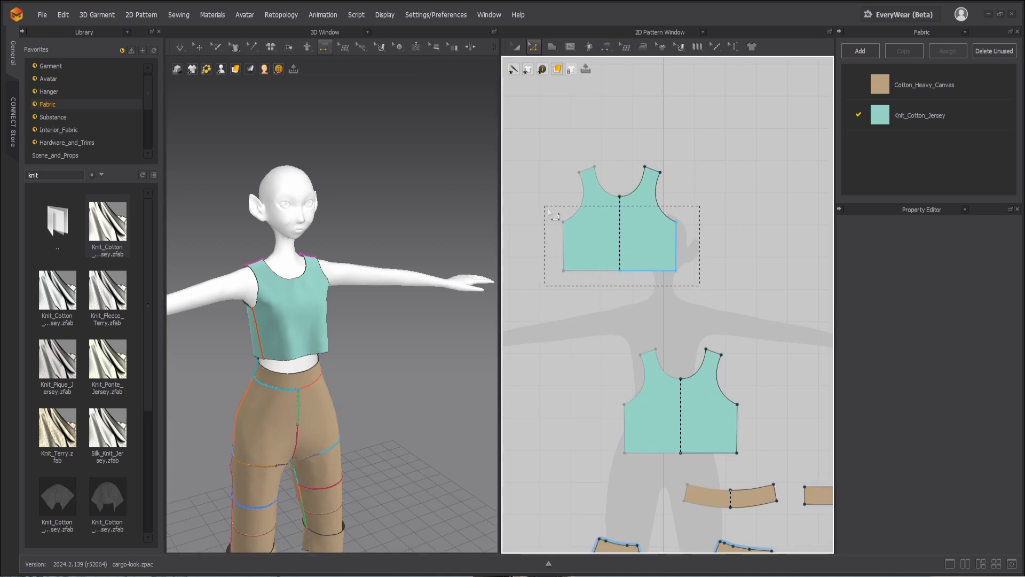
drag(549, 212, 549, 211)
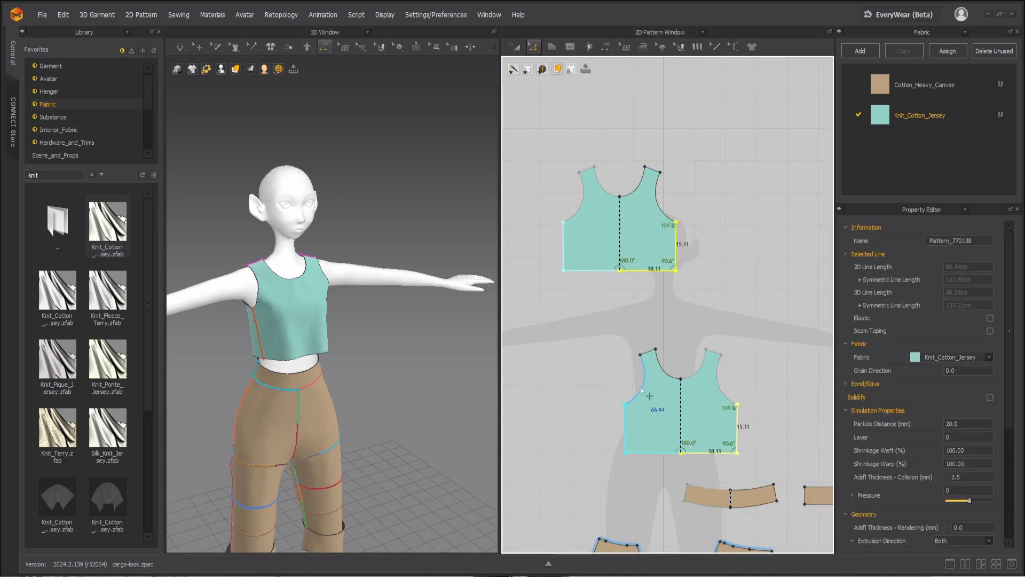
key(Down)
key(Down)
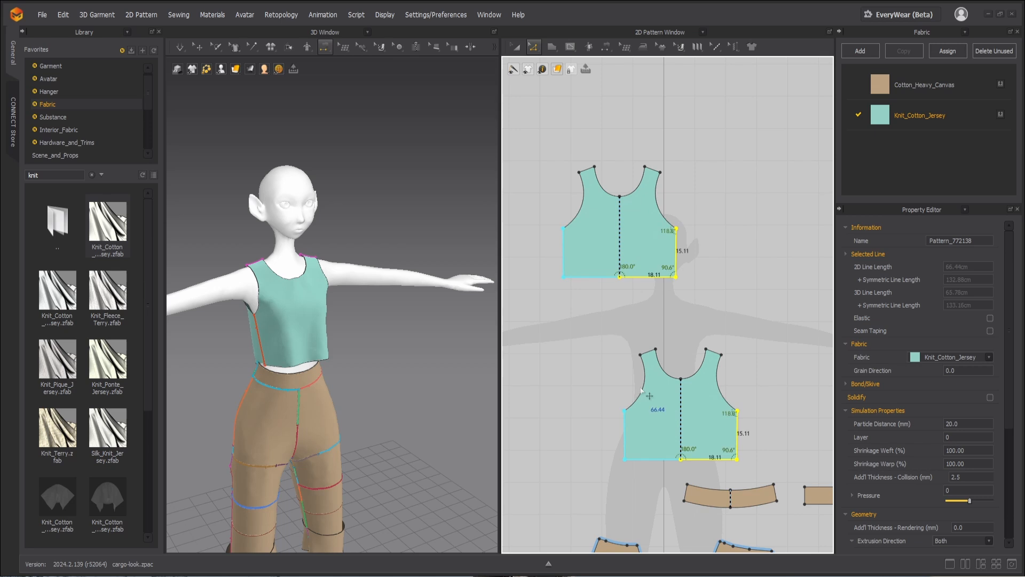
Step: Move the side edges of the front and back pieces further outward for a looser fit
drag(615, 380, 639, 485)
shift+drag(583, 289, 583, 290)
key(Left)
key(Left)
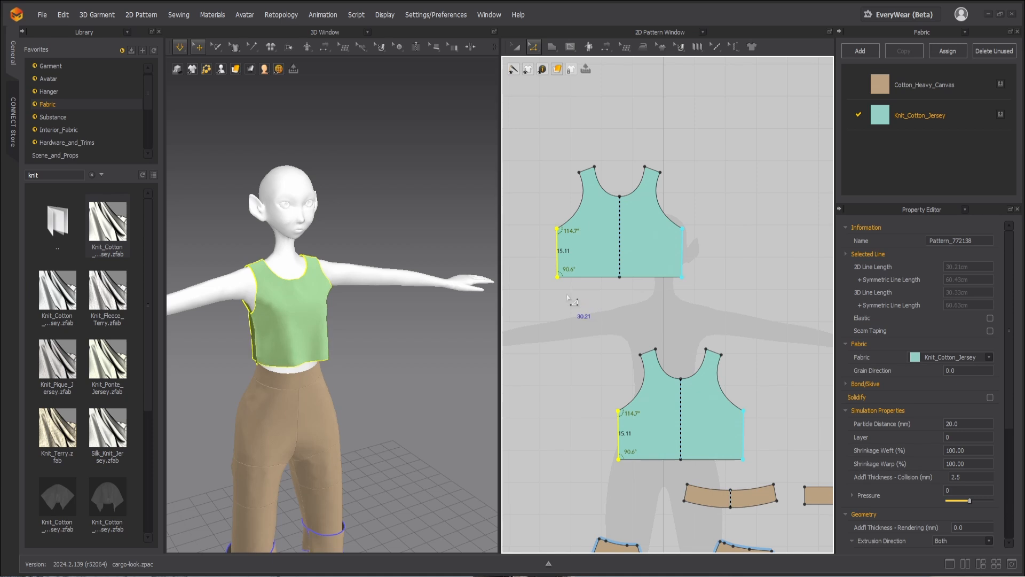
Step: Simulate the loosened bodice, pulling the fabric into place while checking its drape from the front, side and back
right_drag(328, 348, 386, 345)
drag(260, 351, 399, 331)
mouse_move(401, 333)
right_down()
mouse_move(229, 347)
mouse_move(336, 336)
right_up()
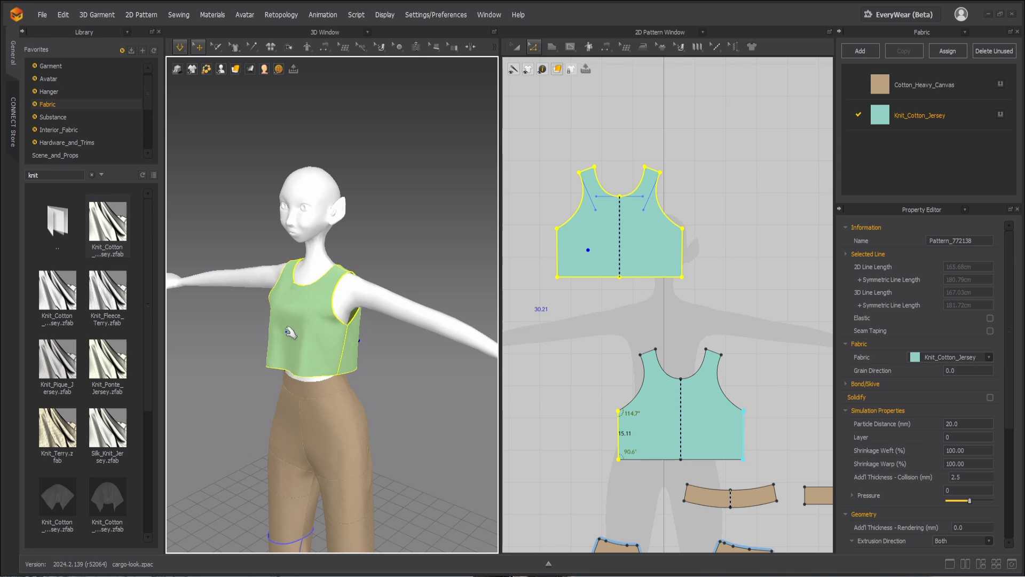
click(290, 351)
mouse_move(291, 354)
right_down()
mouse_move(335, 369)
mouse_move(303, 341)
right_up()
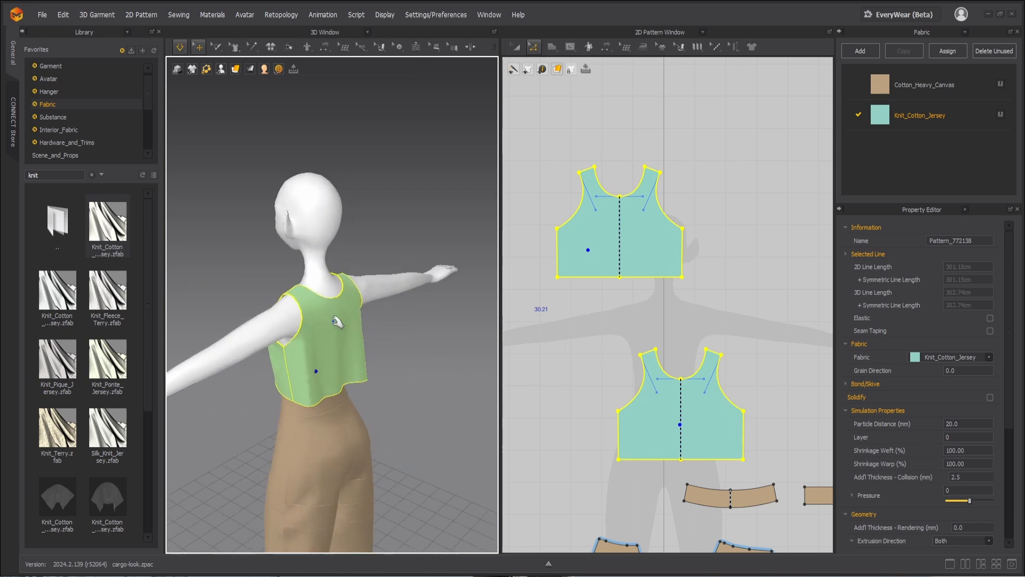
right_drag(400, 367, 339, 367)
key(b)
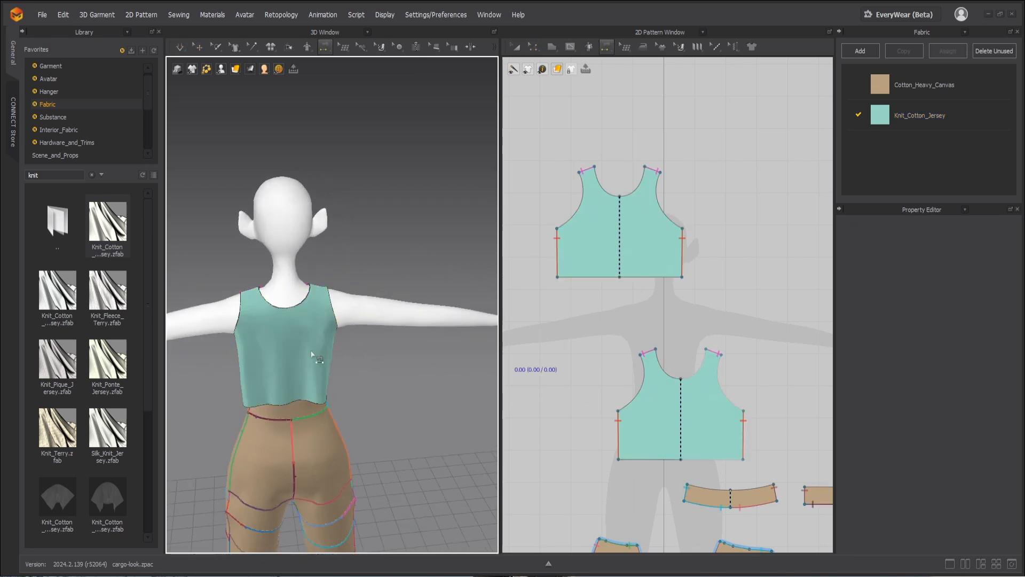
Step: Raise the center neckline point of the back piece to make the back neckline shallower
key(q)
click(276, 348)
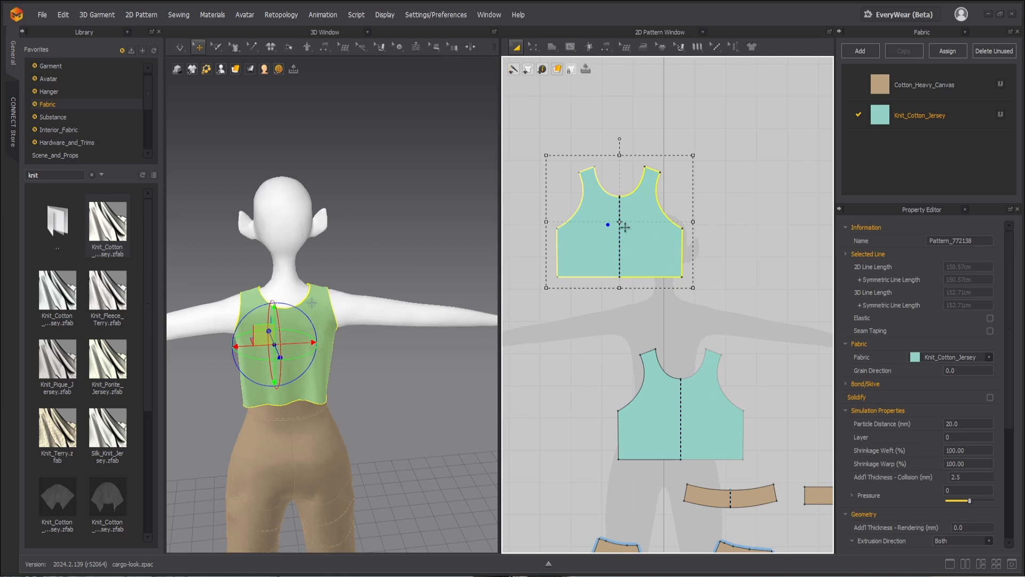
key(z)
drag(620, 197, 619, 181)
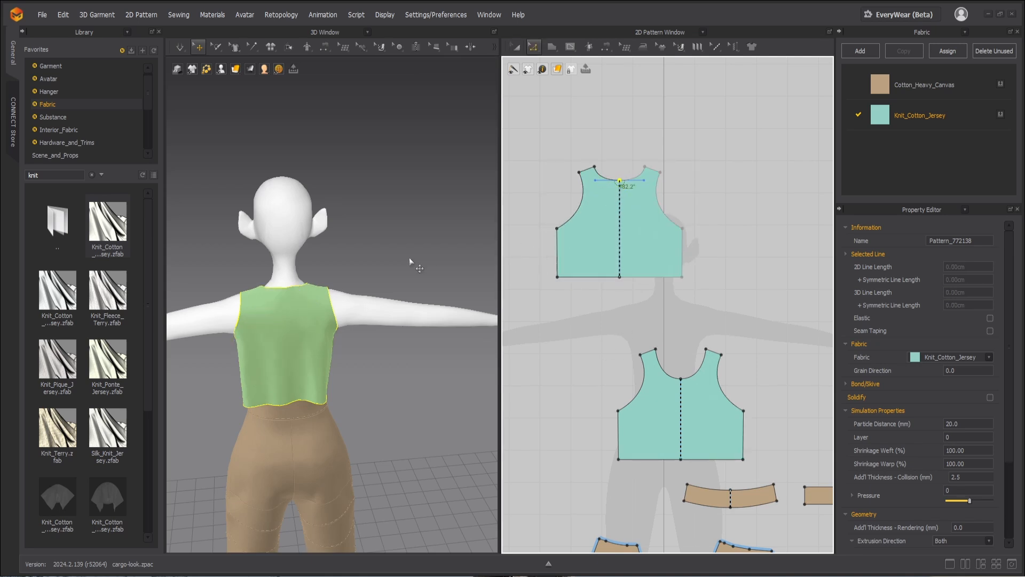
Step: Simulate the bodice with the reshaped back neckline and adjust the front piece at the avatar's shoulders
key(space)
scroll(320, 310, down, 3)
right_drag(314, 309, 383, 317)
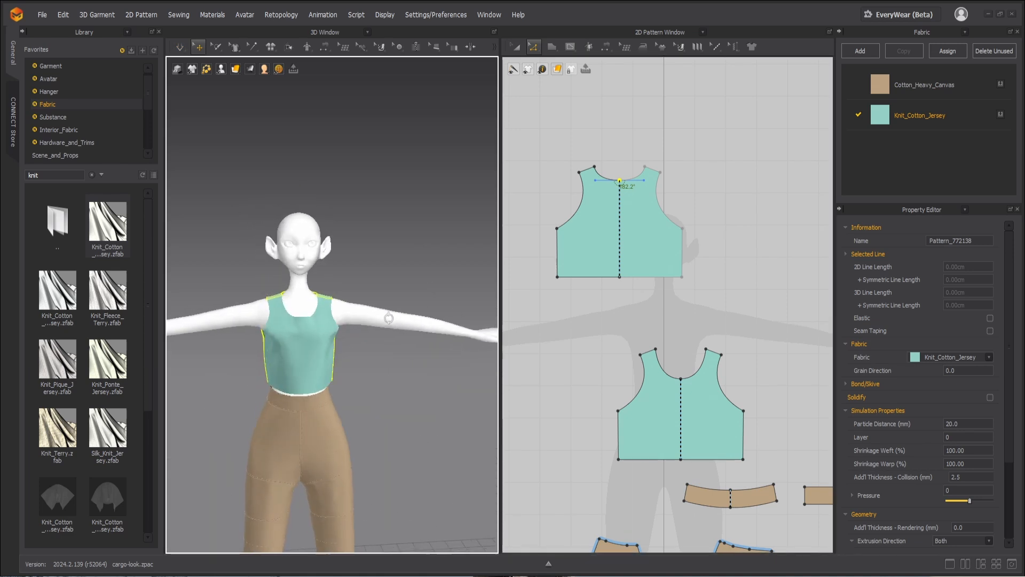
scroll(315, 376, up, 2)
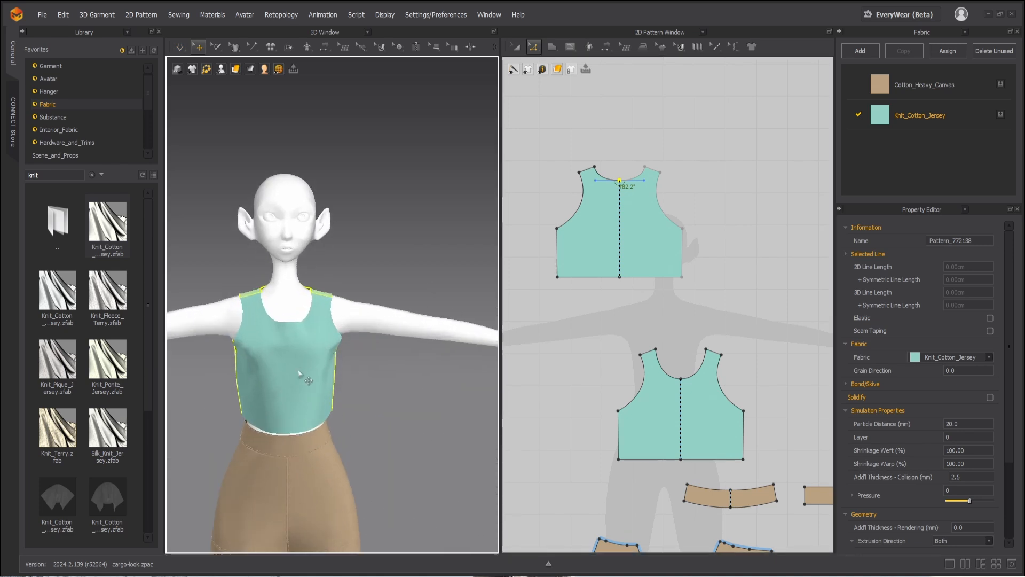
key(q)
click(323, 308)
click(245, 297)
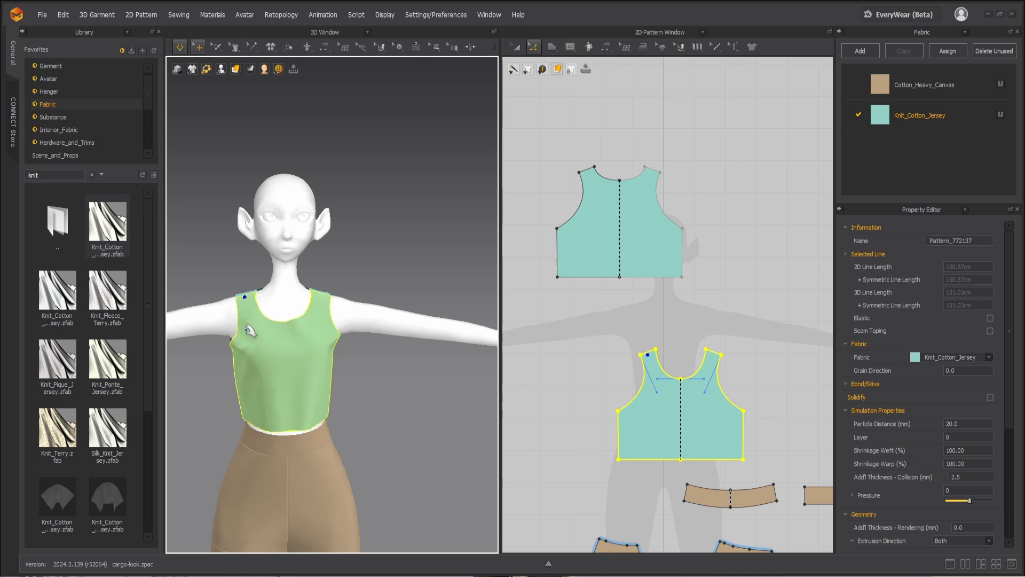
Step: Pull the front piece into place on the avatar while simulating and stop the simulation
click(246, 350)
drag(309, 328, 315, 331)
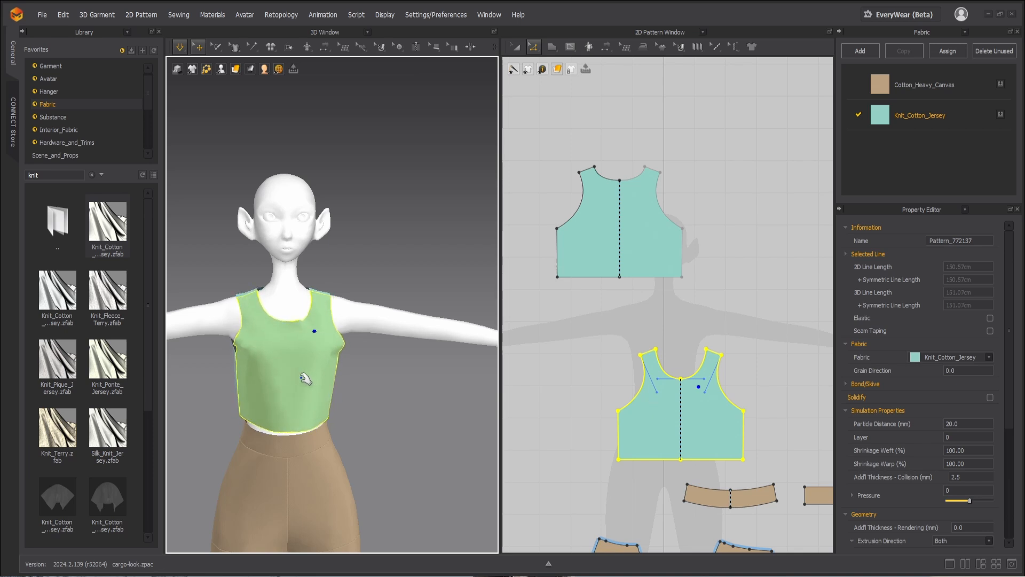
mouse_move(339, 394)
right_down()
mouse_move(357, 393)
mouse_move(338, 393)
right_up()
key(space)
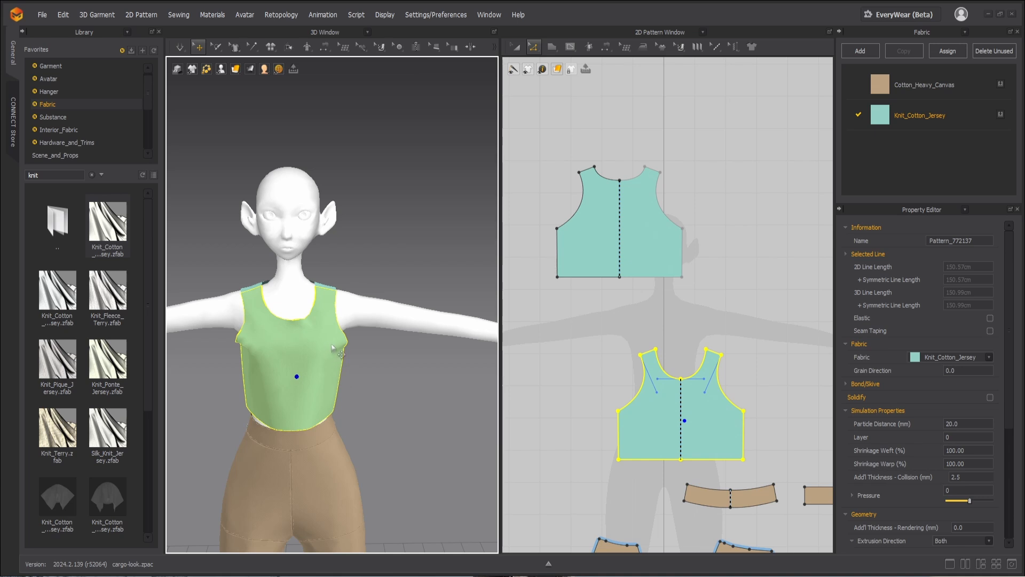
Step: Raise the front piece's center neckline point for a shallower front neckline and simulate the reshaped bodice
scroll(692, 381, up, 5)
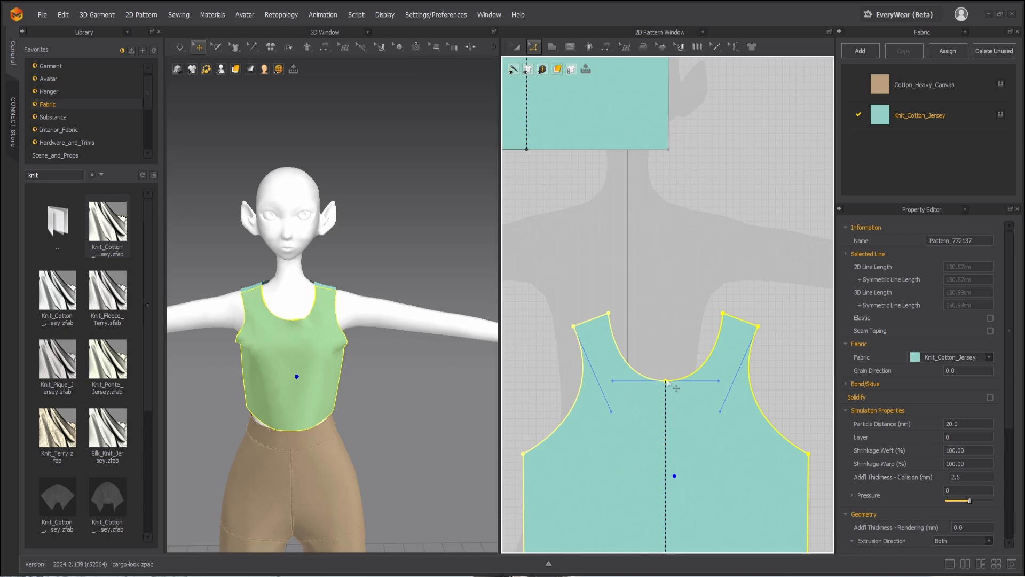
drag(665, 380, 666, 357)
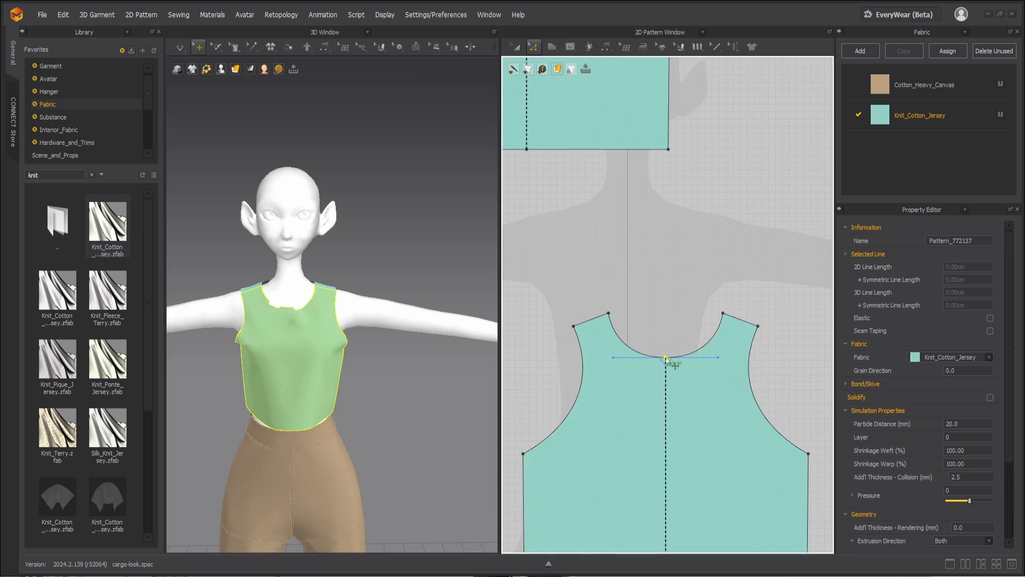
click(332, 293)
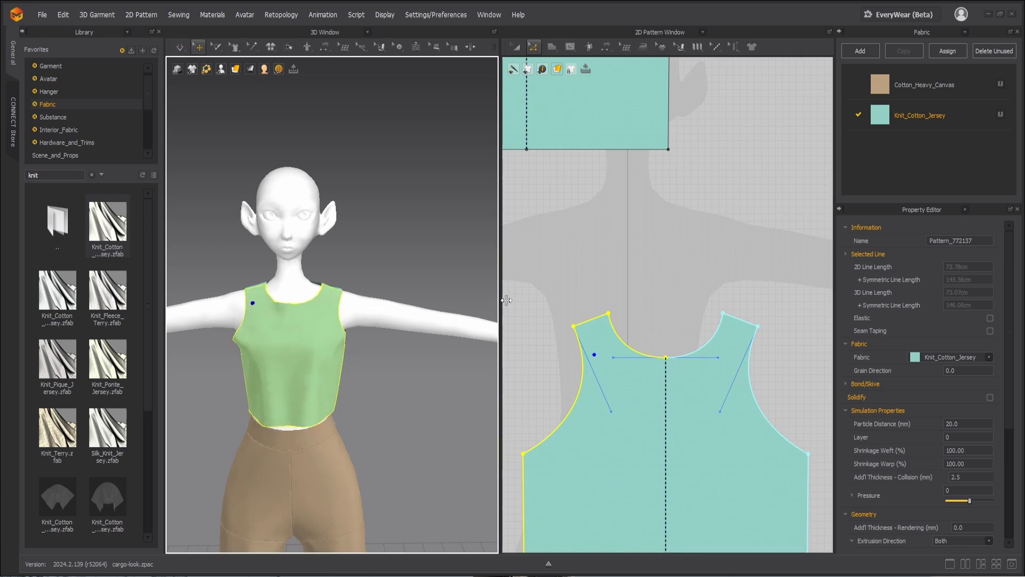
Step: Draw a half-sleeve pattern beside the back piece with a 13.27 cm side edge, an S-curved cap and a 25.77 cm center edge
scroll(643, 275, down, 5)
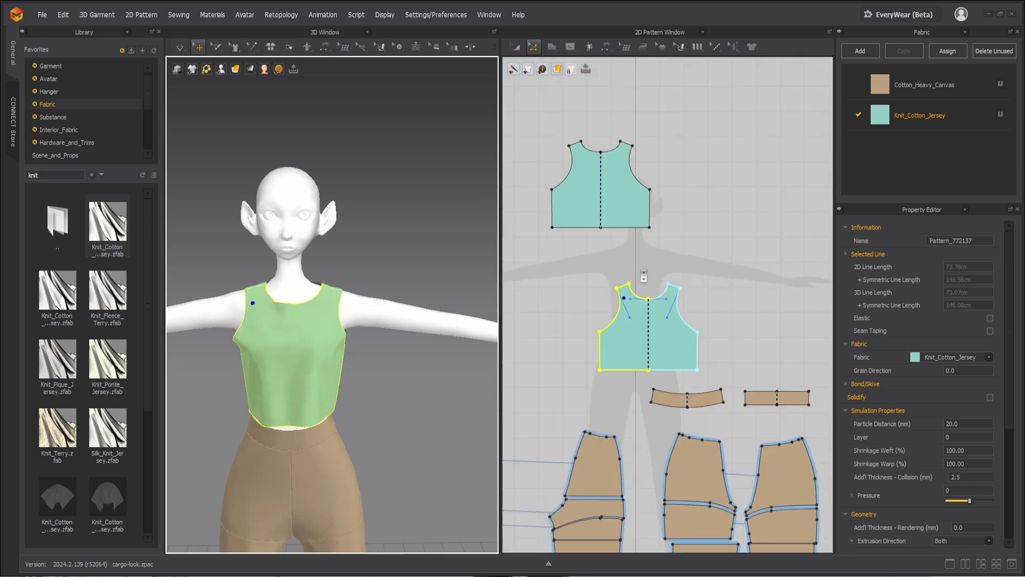
click(568, 50)
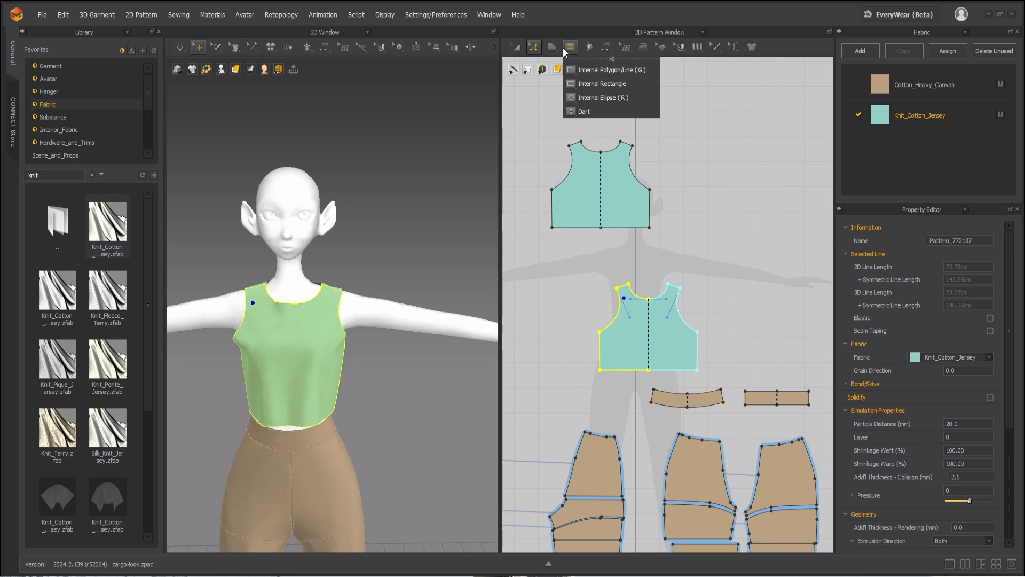
click(555, 46)
click(566, 73)
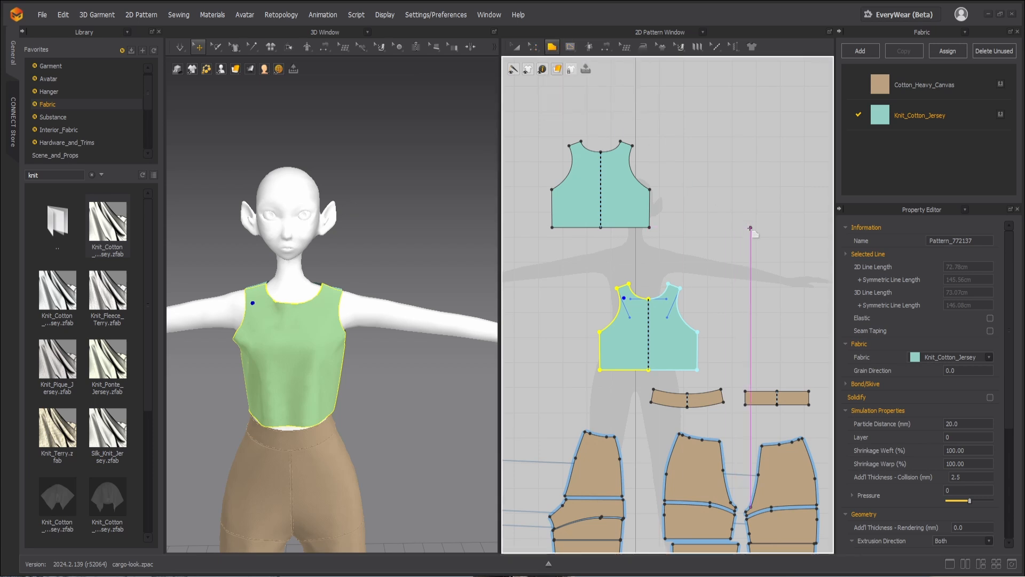
click(705, 227)
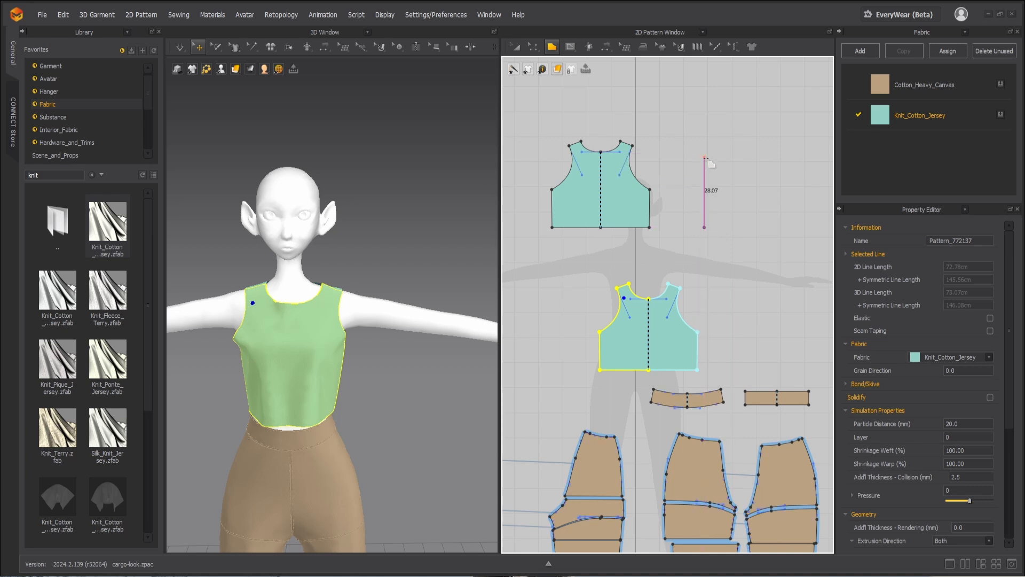
click(704, 194)
click(719, 186)
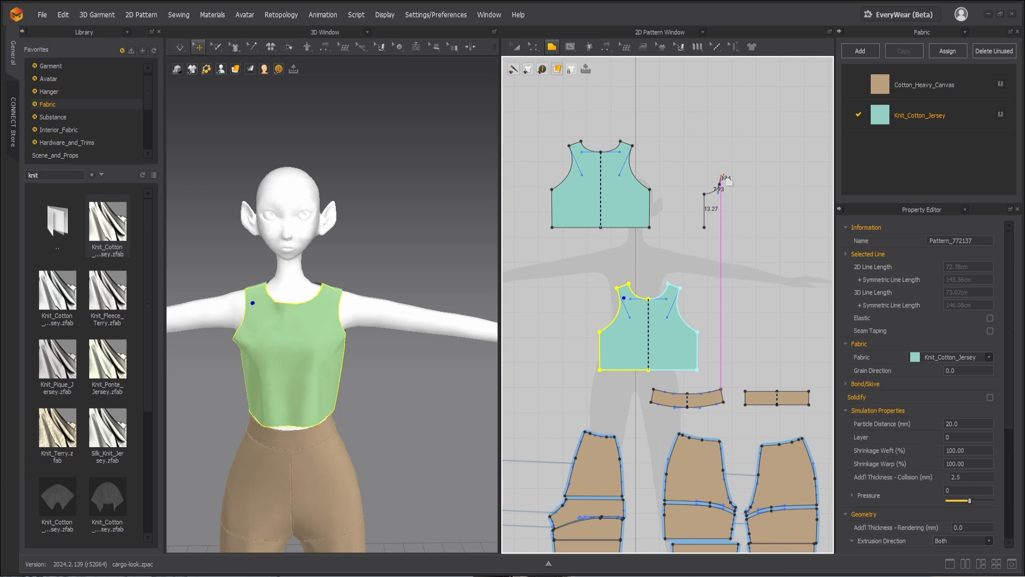
scroll(725, 175, up, 5)
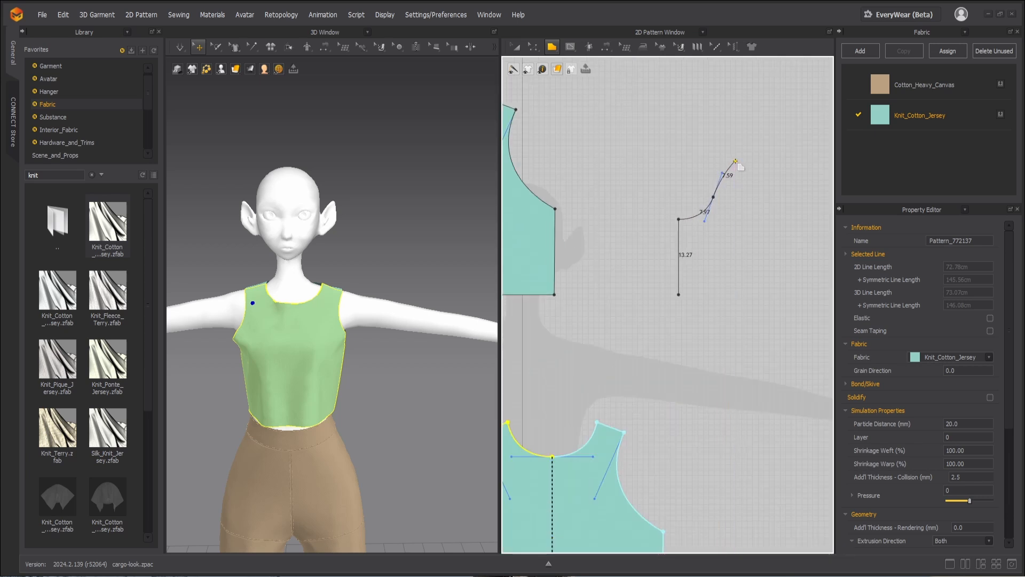
click(735, 160)
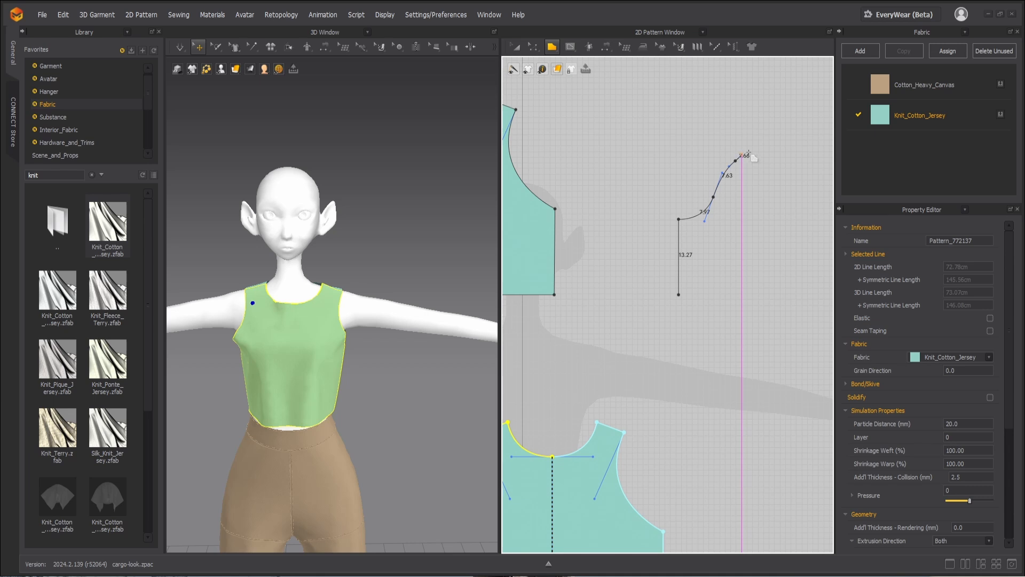
click(772, 148)
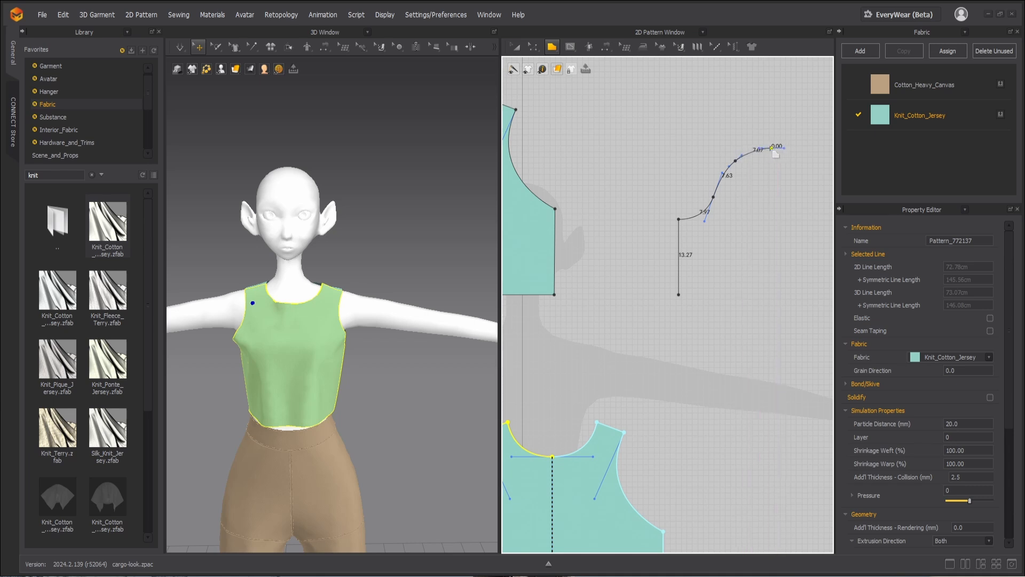
click(771, 295)
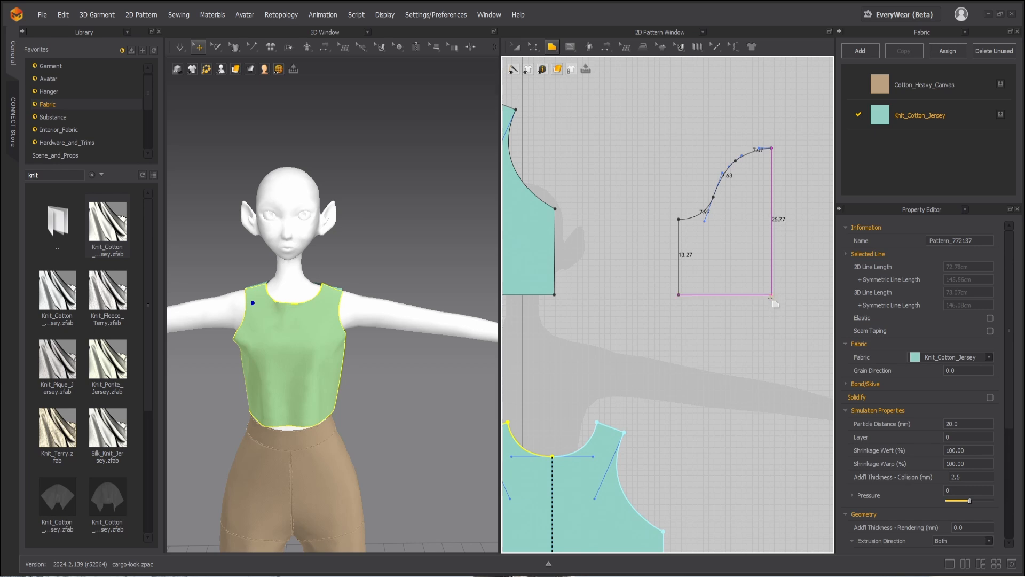
click(678, 294)
Step: Mirror the half sleeve along its straight center edge with Unfold Symmetric Editing (with Sewing)
key(z)
scroll(740, 230, down, 3)
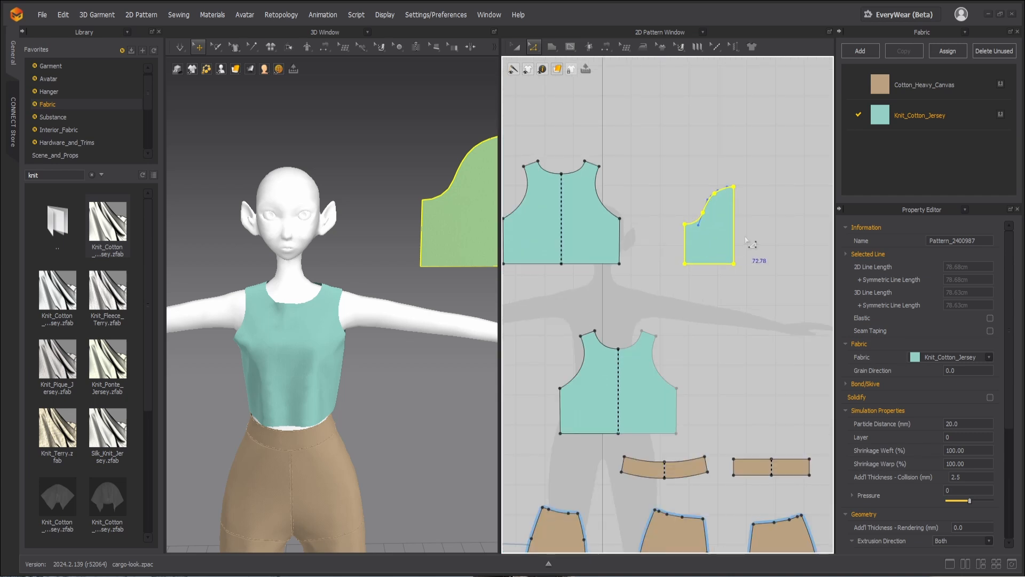
click(736, 236)
right_click(737, 235)
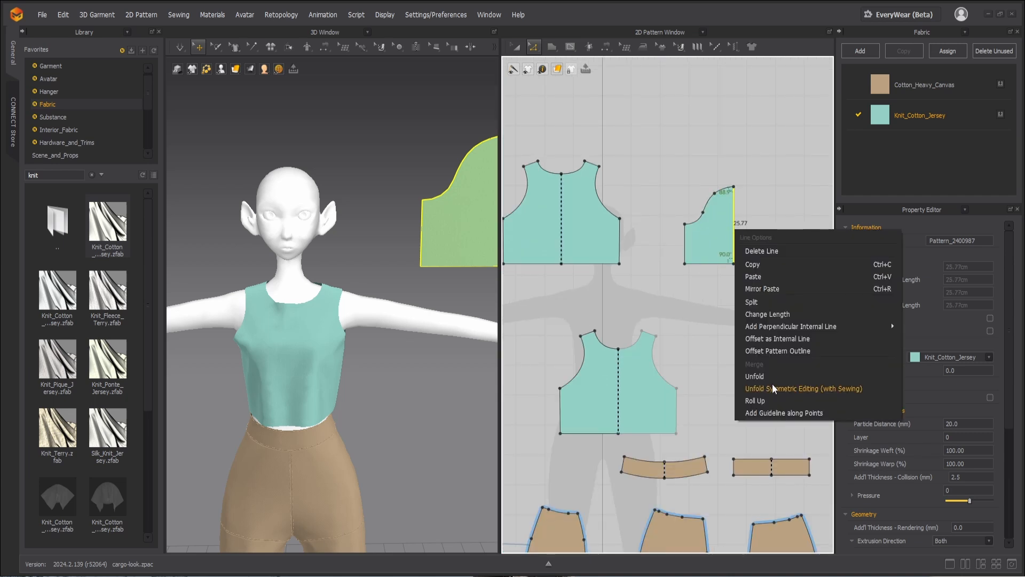
click(782, 390)
Step: Move and rotate the sleeve piece in 3D so that it lies above the avatar's left upper arm, with its cap toward the shoulder
scroll(685, 236, down, 2)
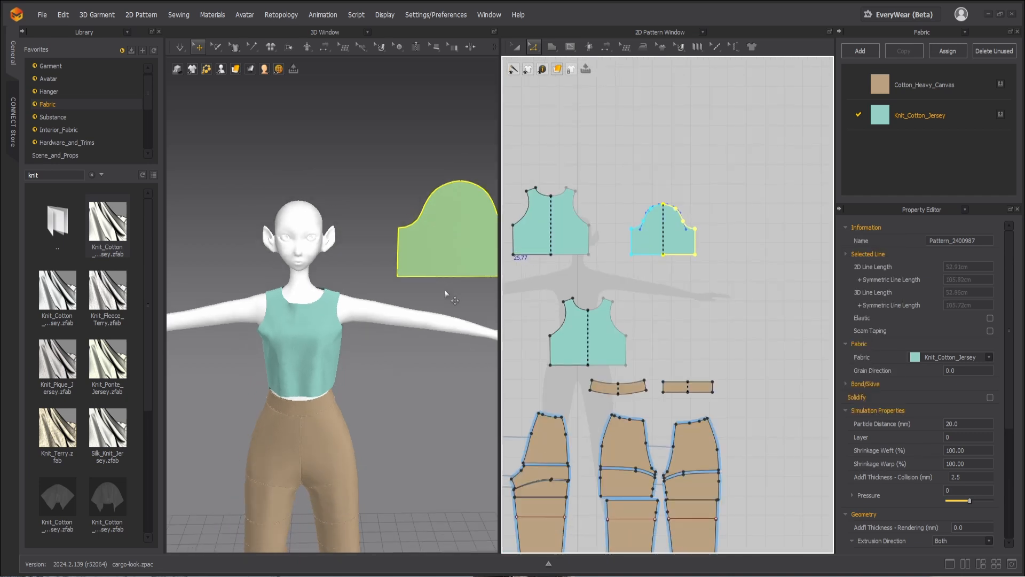
right_drag(434, 251, 442, 248)
drag(442, 249, 419, 300)
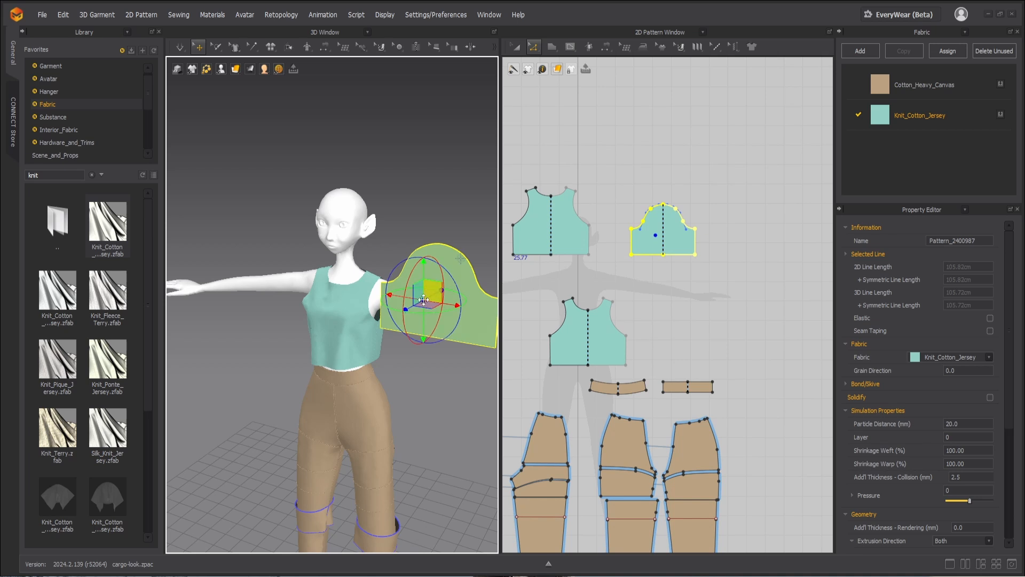
drag(426, 250, 442, 309)
right_drag(442, 310, 400, 306)
drag(386, 310, 305, 305)
scroll(347, 348, up, 1)
right_drag(347, 348, 396, 294)
scroll(397, 292, up, 1)
key(space)
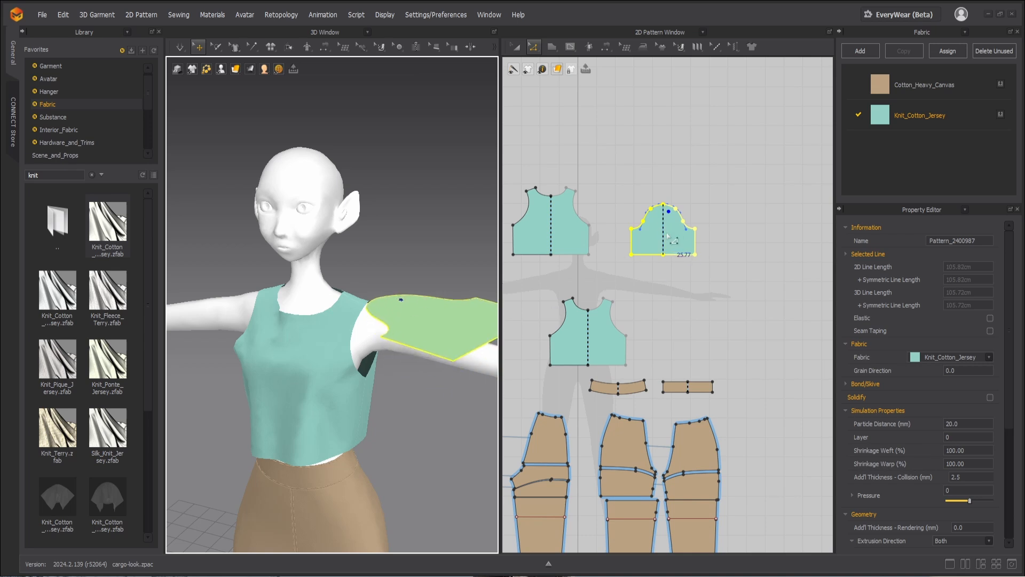
Step: Sew the front side of the sleeve cap to the front armhole and try to extend the seam toward the cap's center
key(b)
key(n)
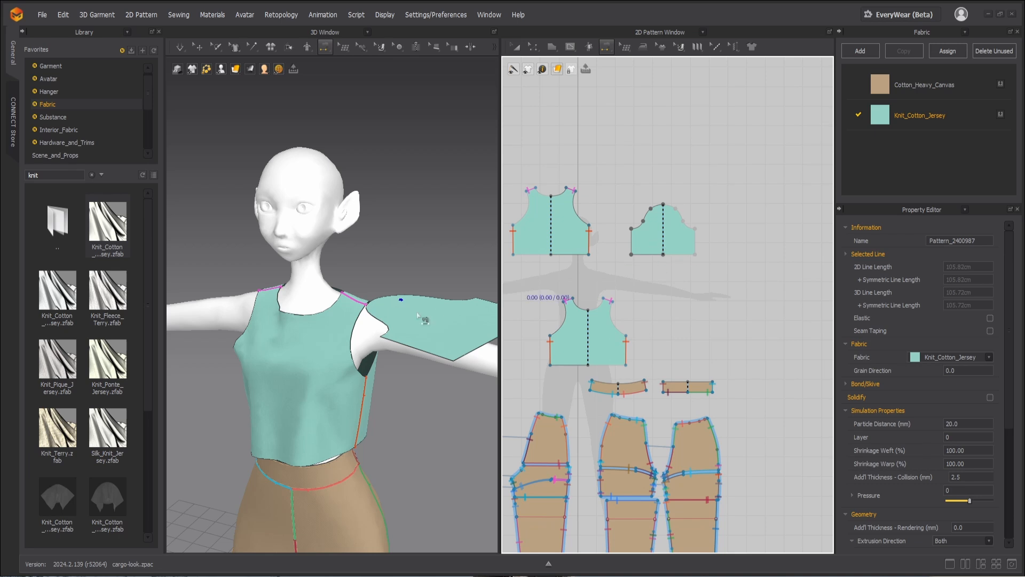
click(388, 330)
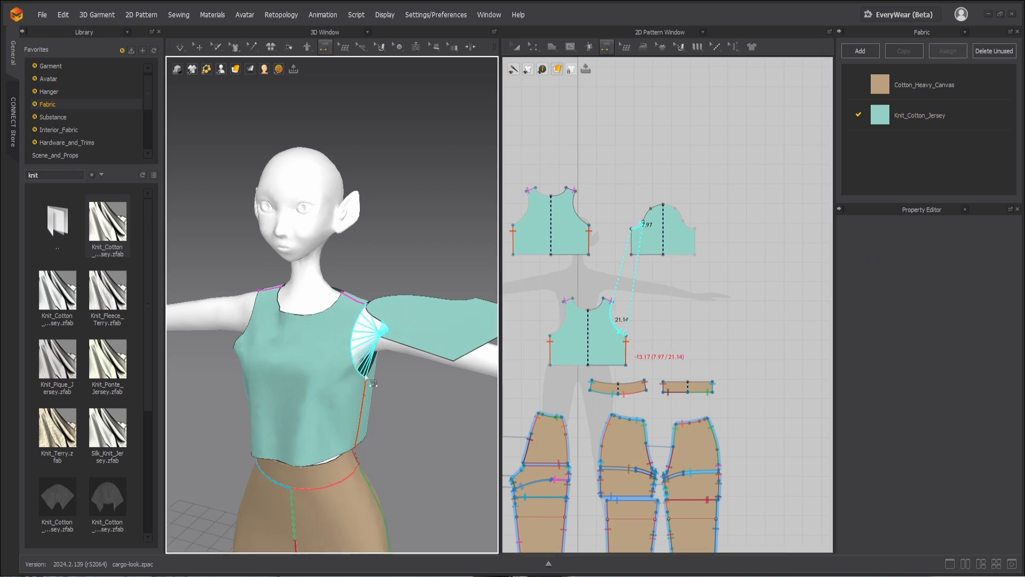
click(356, 342)
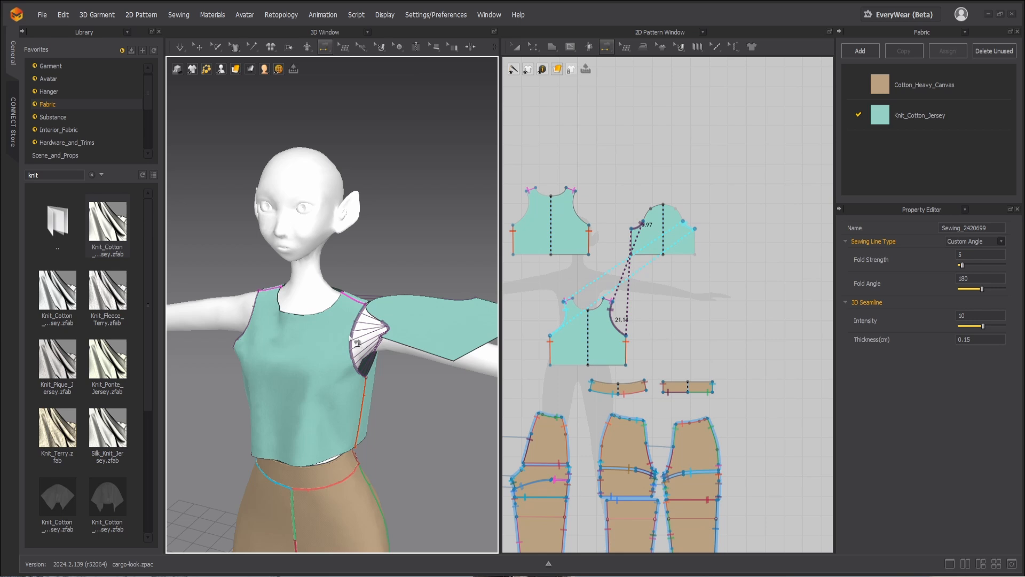
scroll(675, 223, up, 3)
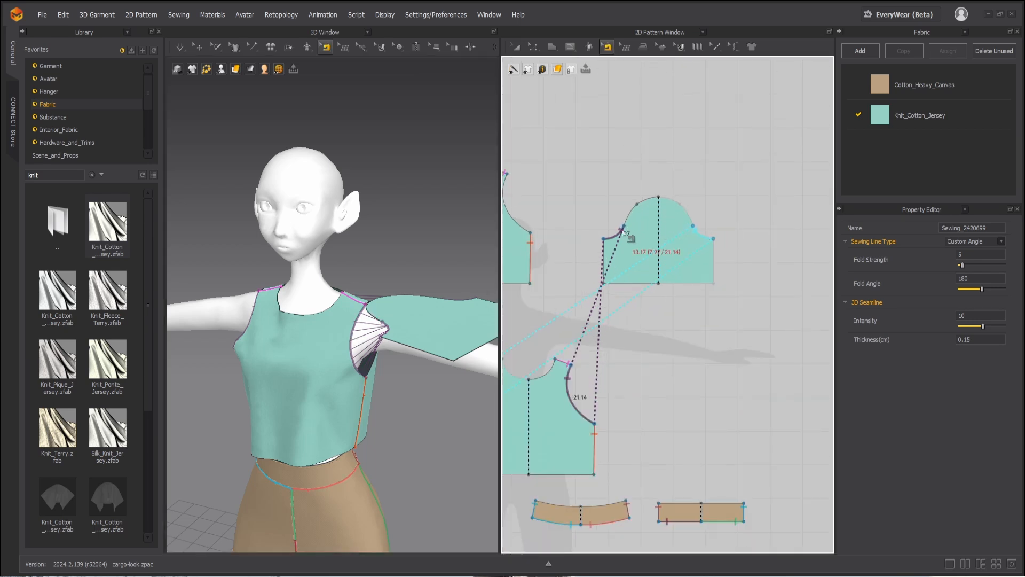
click(656, 200)
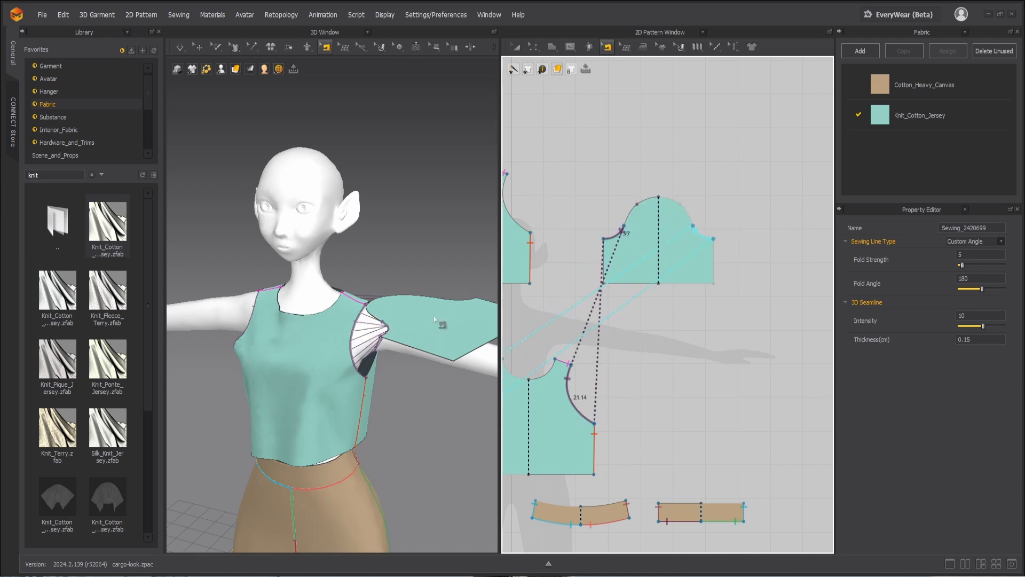
Step: Remove linked editing from the sleeve piece so its two halves are no longer symmetric
key(a)
click(669, 233)
right_click(675, 235)
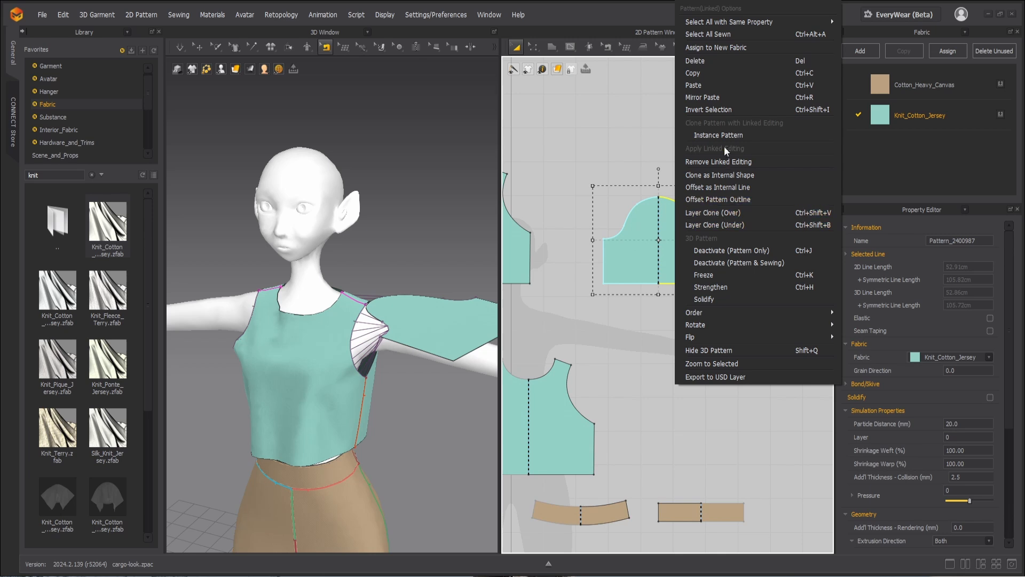
click(718, 163)
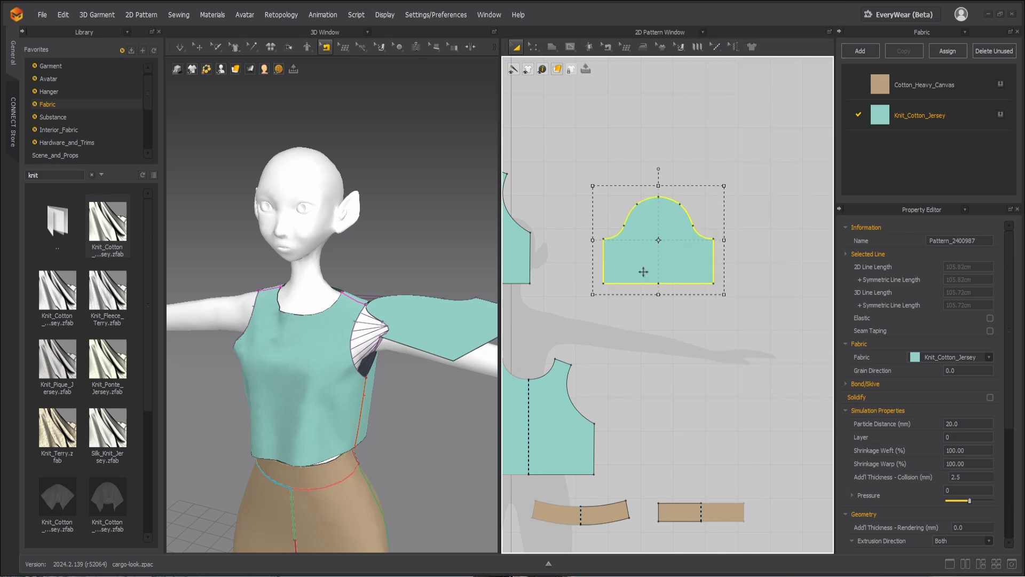
Step: Extend the front sleeve-cap seam to 21.14 cm and remove the mirrored seam on the back side of the cap
key(n)
click(622, 232)
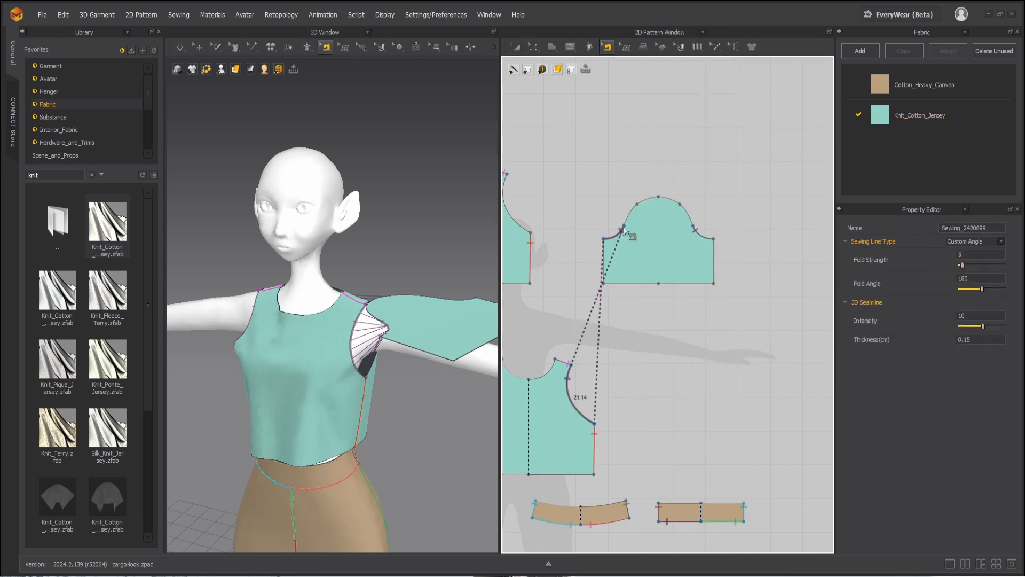
click(646, 206)
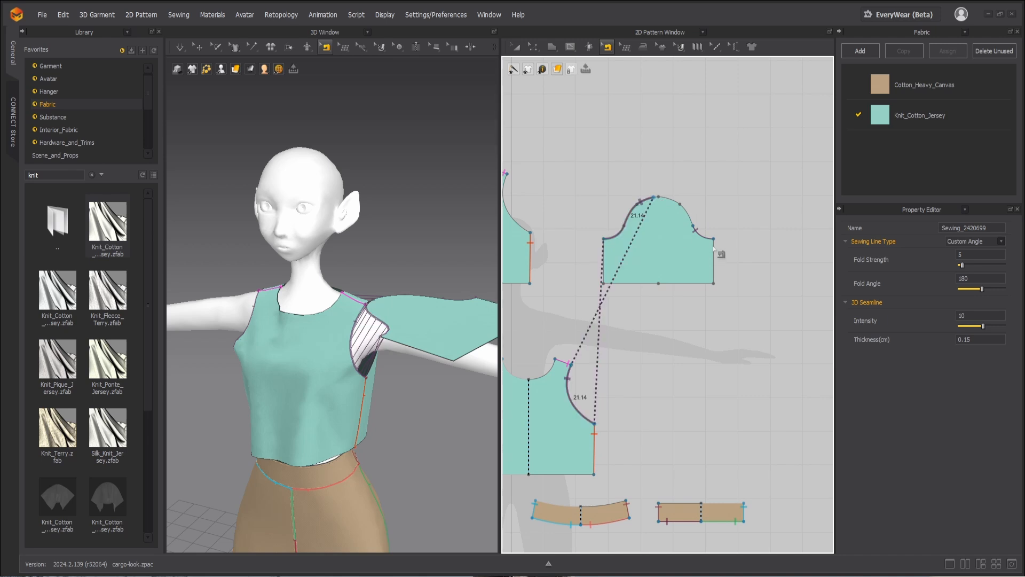
click(710, 242)
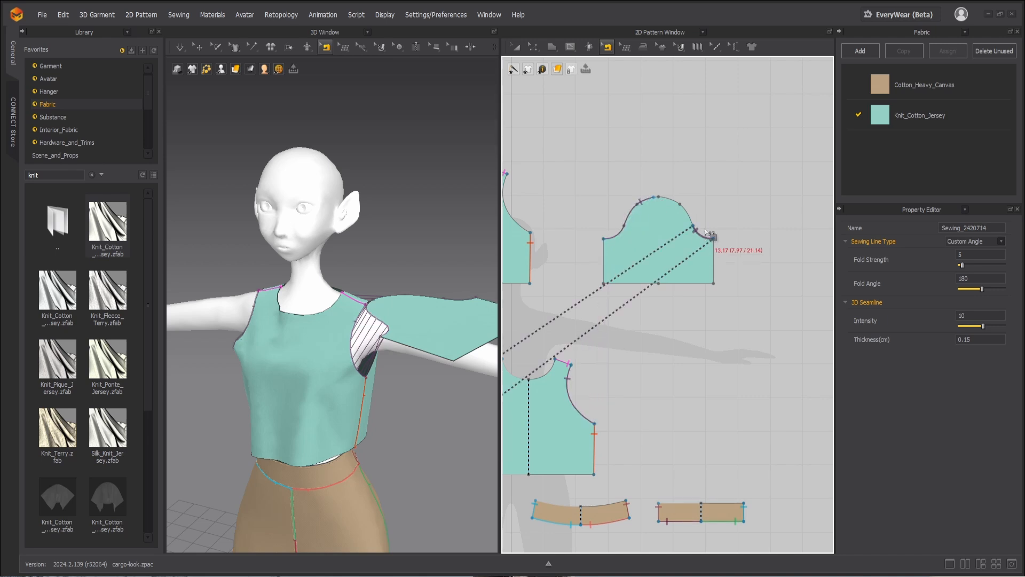
key(ctrl+z)
Step: Sew the lower back segment of the sleeve cap to the back piece's armhole
scroll(426, 310, down, 4)
right_drag(486, 320, 358, 327)
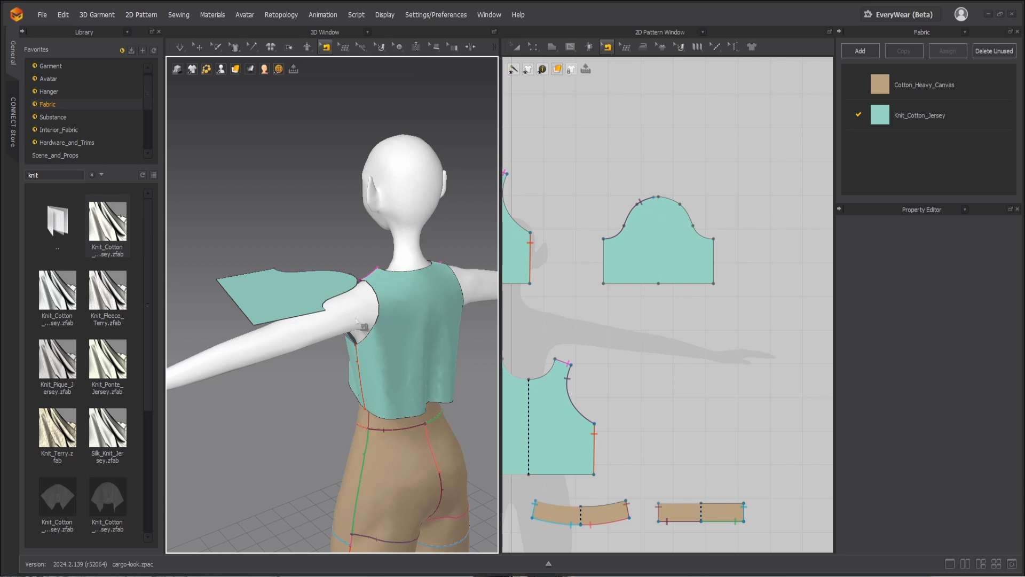
key(n)
click(329, 305)
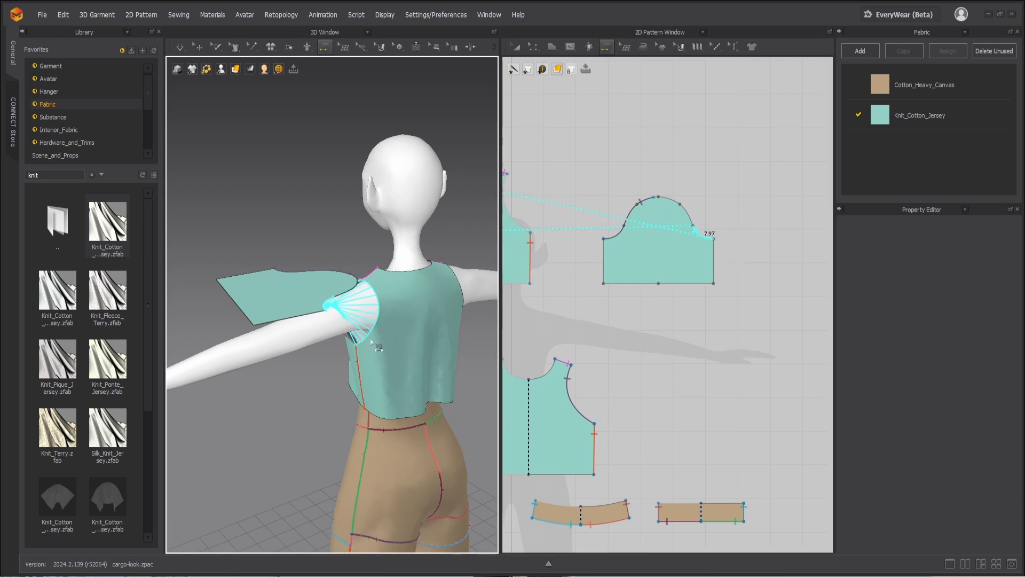
click(382, 302)
Step: Extend the back sleeve-cap seam along the curve and make the front and back seams meet at the cap's center point
scroll(690, 259, down, 4)
scroll(690, 255, up, 5)
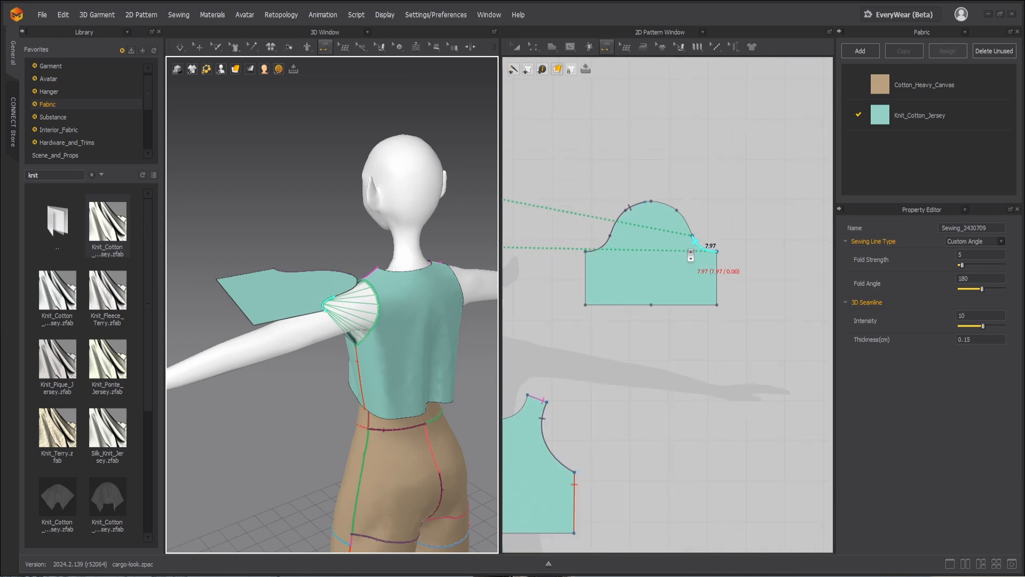
key(b)
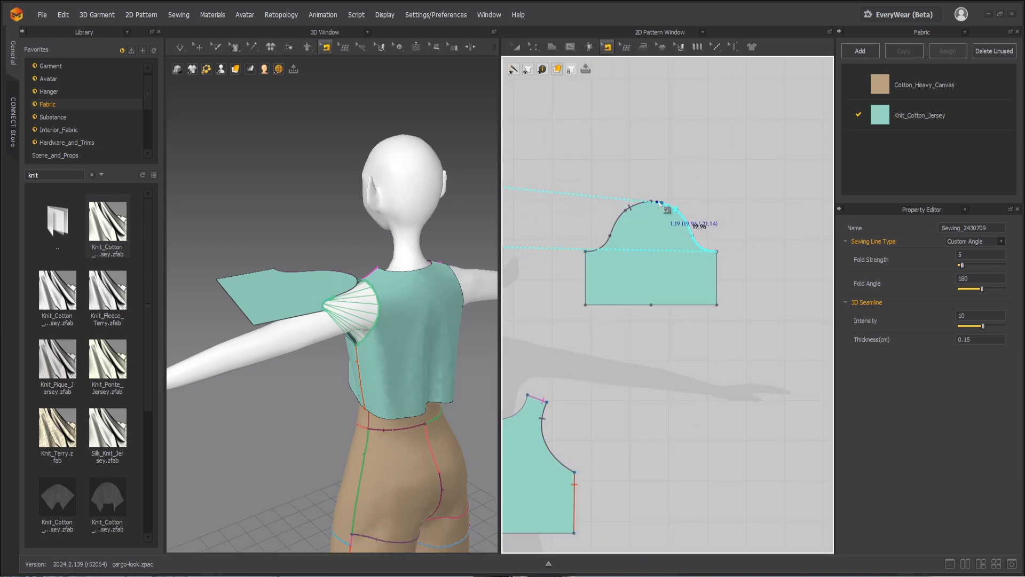
scroll(654, 195, up, 3)
scroll(654, 195, up, 3)
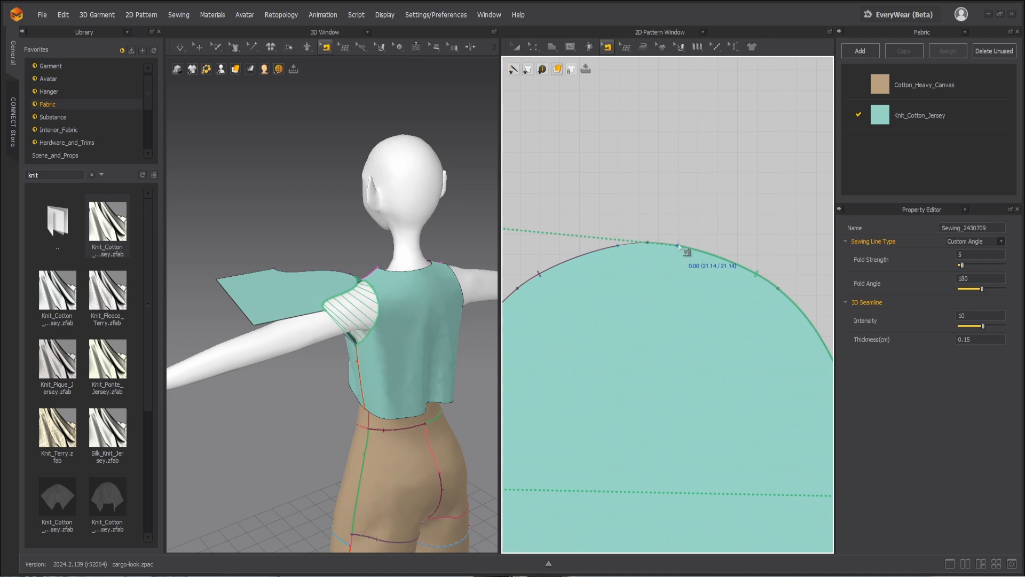
scroll(678, 246, down, 2)
mouse_move(676, 250)
mouse_down()
mouse_move(646, 247)
mouse_move(660, 246)
mouse_up()
Step: Simulate the sewn sleeve and pull the fabric down around the avatar's arm
scroll(356, 343, down, 3)
key(space)
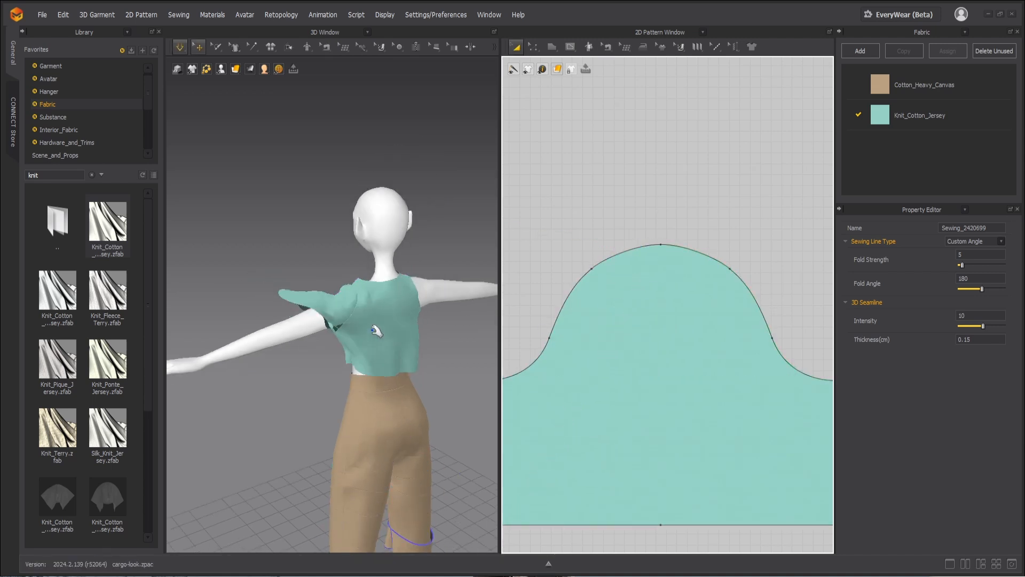
drag(332, 316, 342, 340)
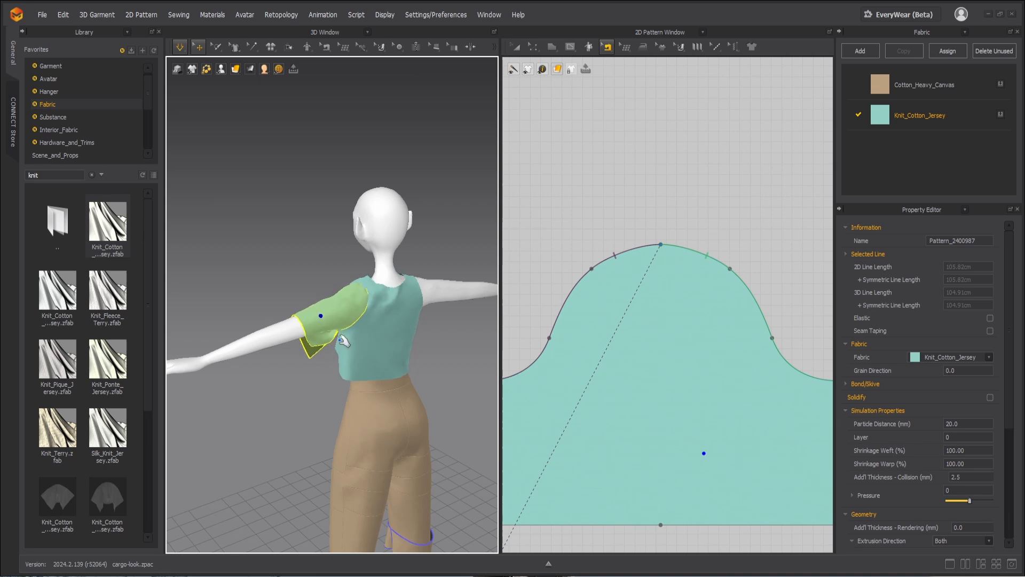
Step: Sew the two short underarm edges of the sleeve pattern to each other to close the sleeve
key(b)
right_drag(321, 380, 296, 324)
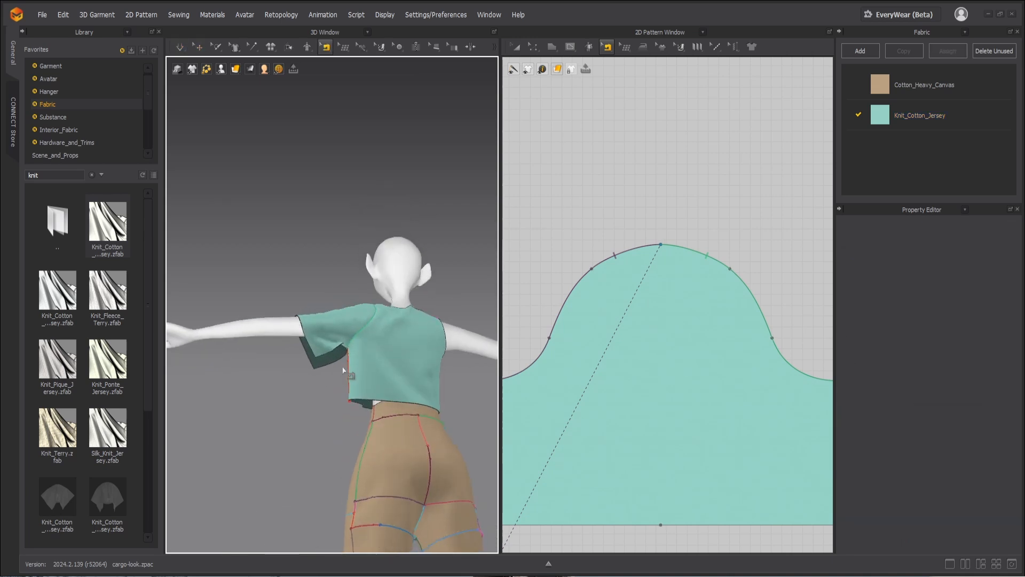
key(n)
click(327, 353)
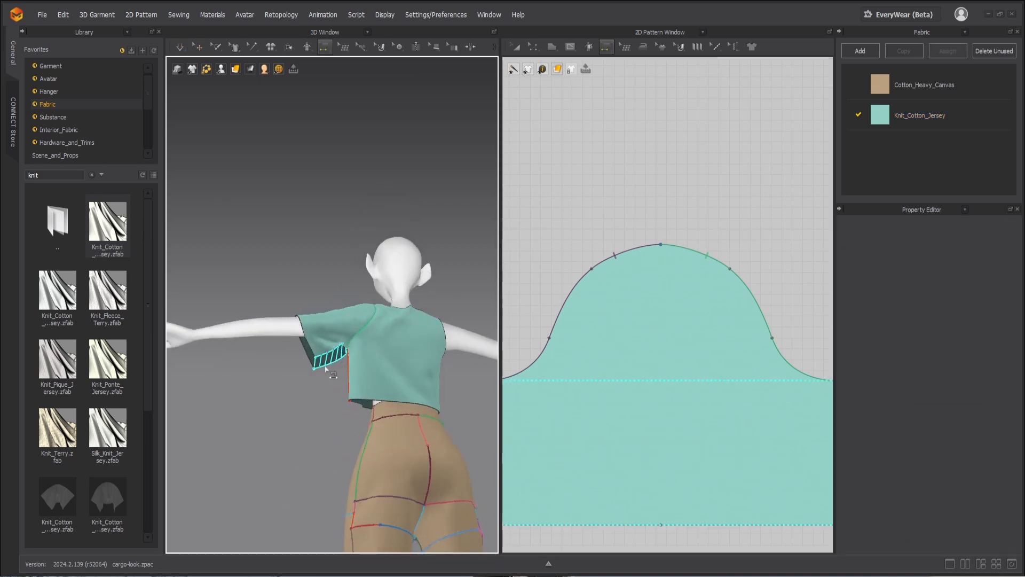
click(324, 367)
Step: Simulate the closed sleeve and pull its fabric into place around the avatar's upper arm and shoulder
key(q)
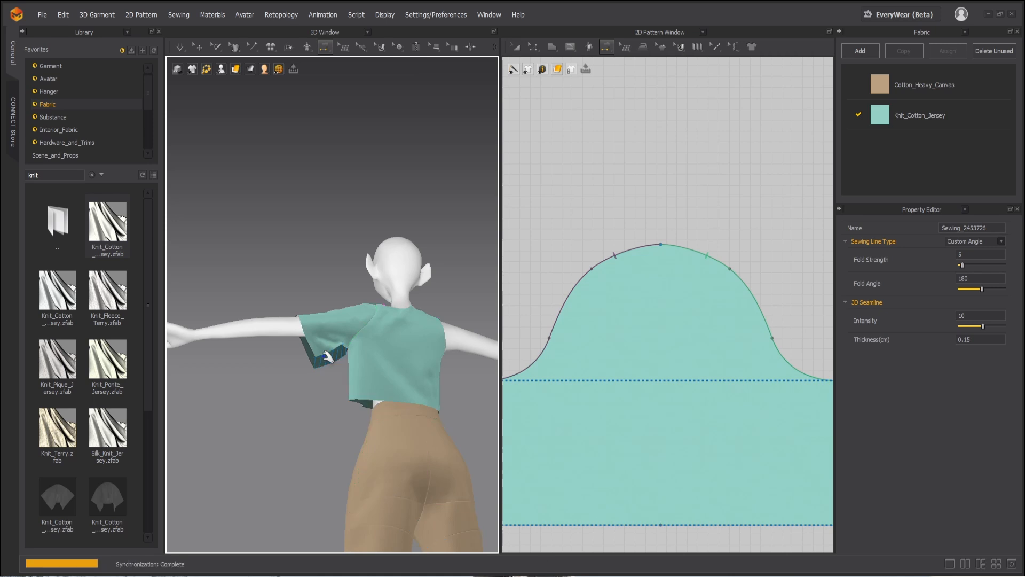
key(b)
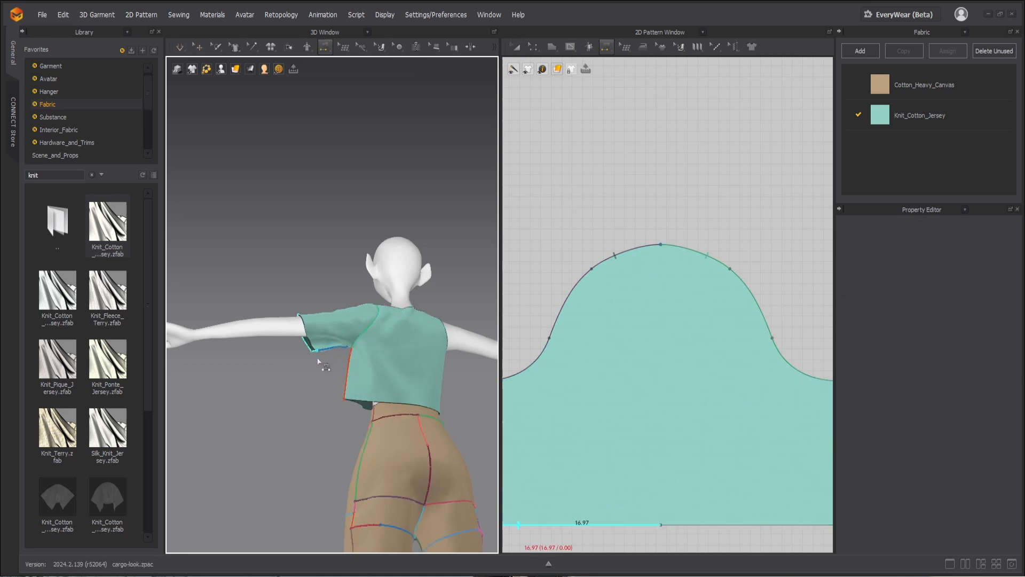
key(space)
key(2)
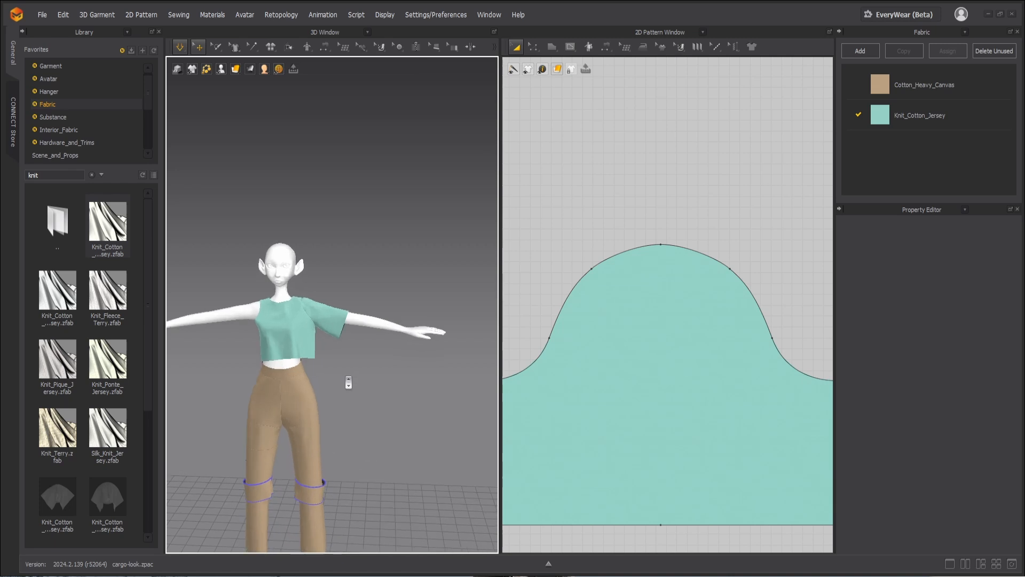
scroll(341, 374, up, 3)
click(334, 350)
drag(330, 347, 299, 354)
drag(299, 297, 306, 298)
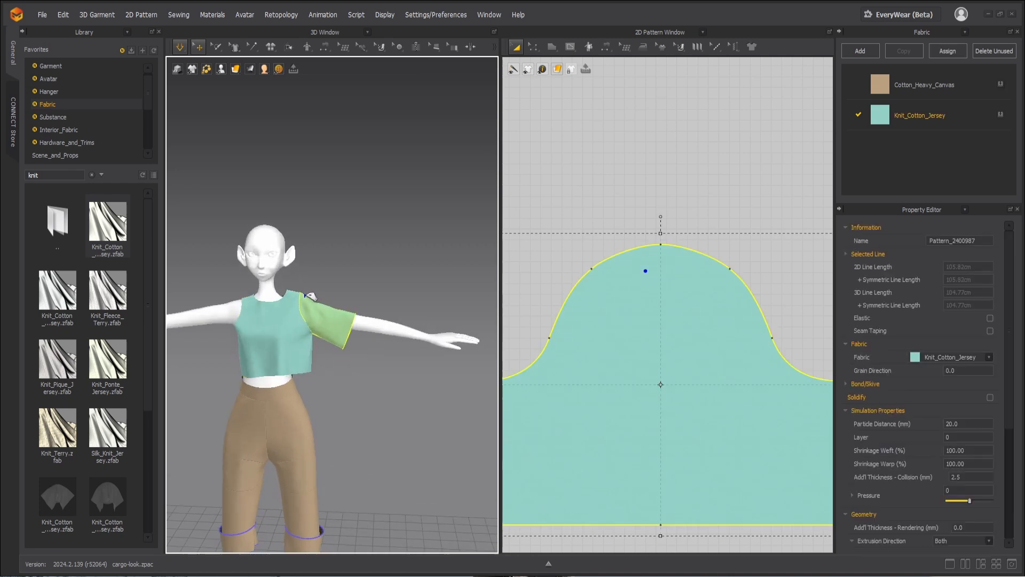
Step: Delete the midpoint on the sleeve's hem line and move the hem up to shorten the sleeve
key(n)
scroll(627, 333, down, 5)
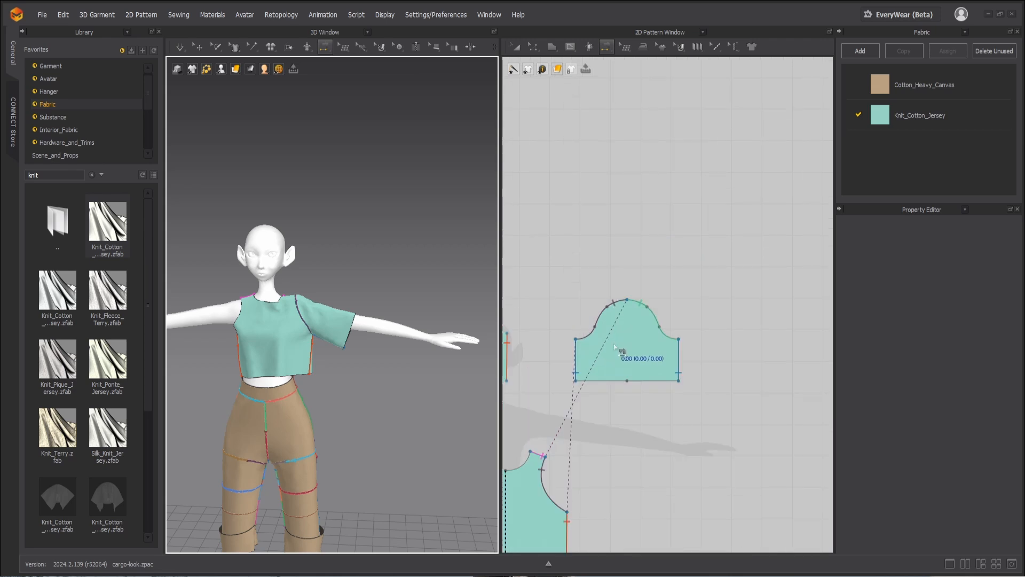
key(z)
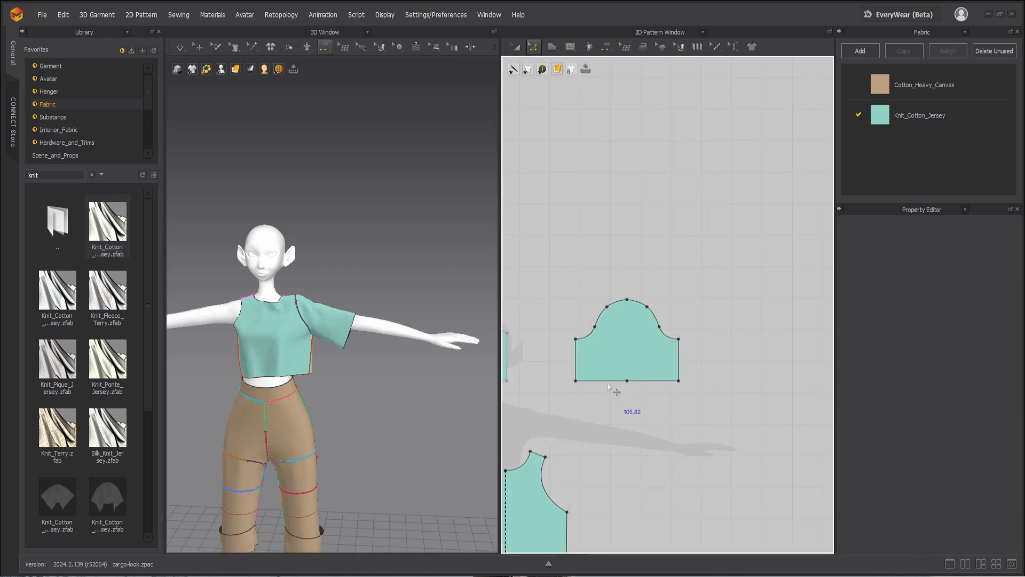
scroll(611, 387, up, 3)
click(641, 379)
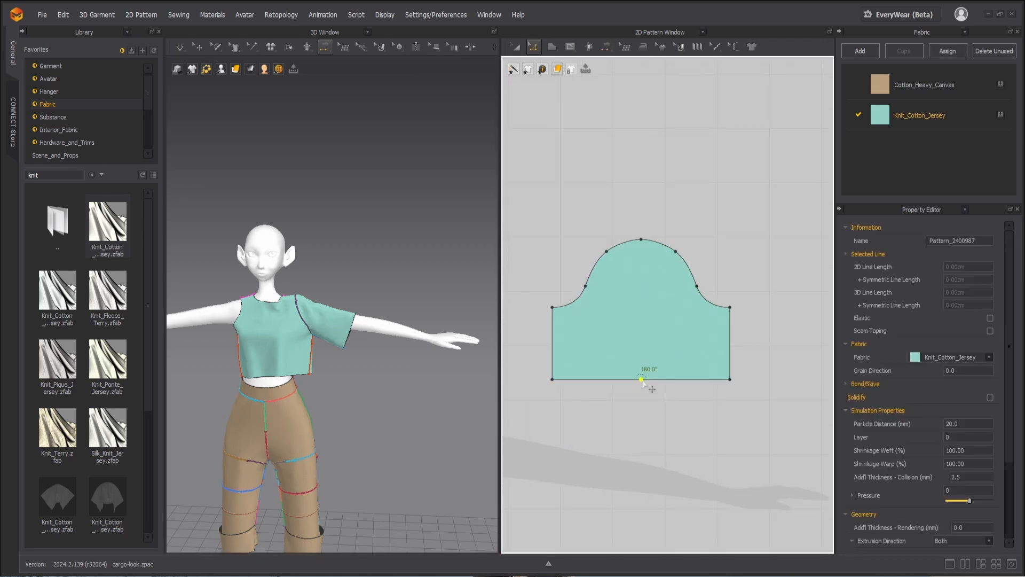
key(Delete)
drag(643, 381, 644, 350)
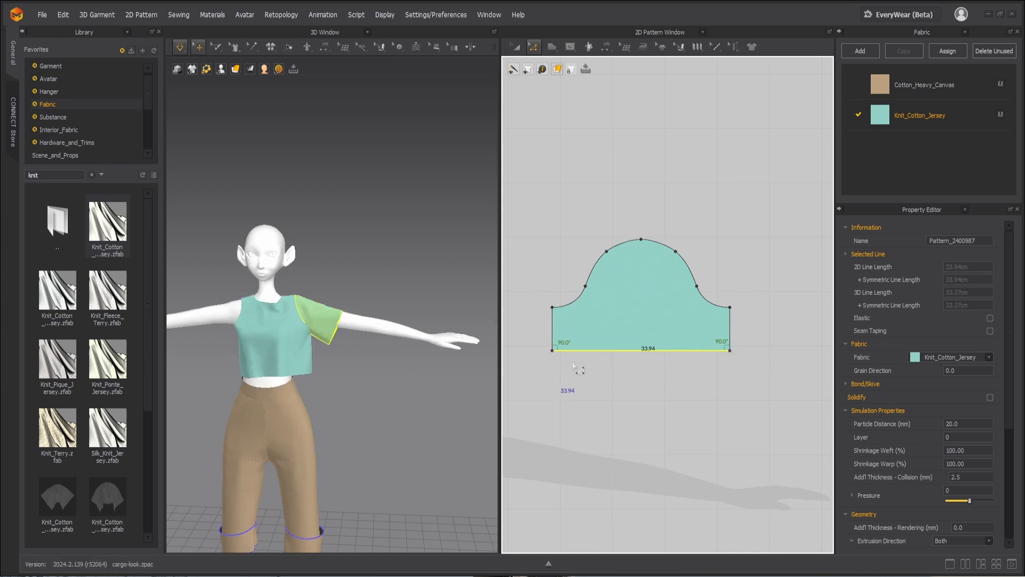
Step: Raise the sleeve's hem line further to leave only a short underarm edge, and simulate the shorter sleeve on the avatar
key(n)
key(z)
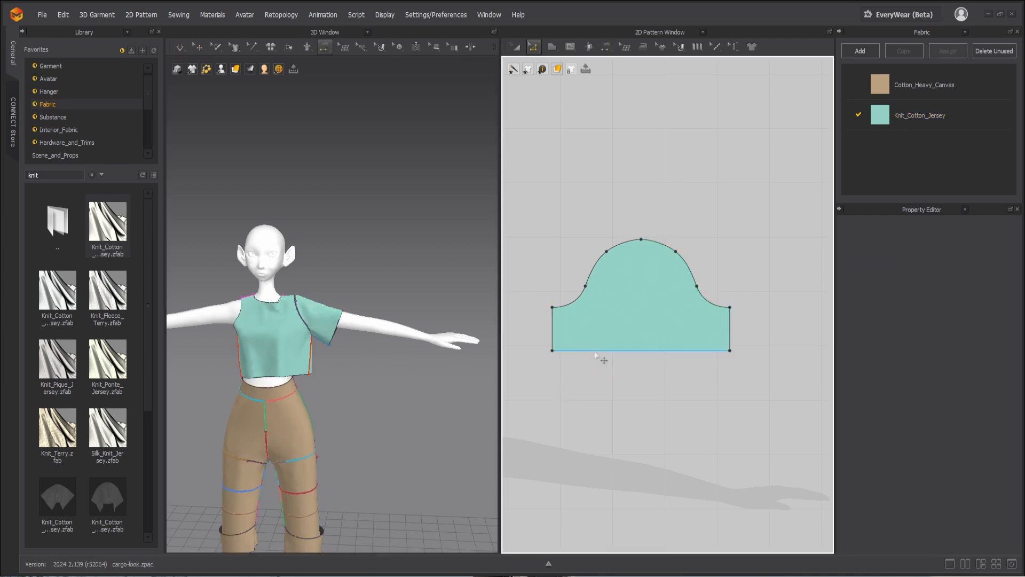
drag(596, 355, 596, 328)
key(space)
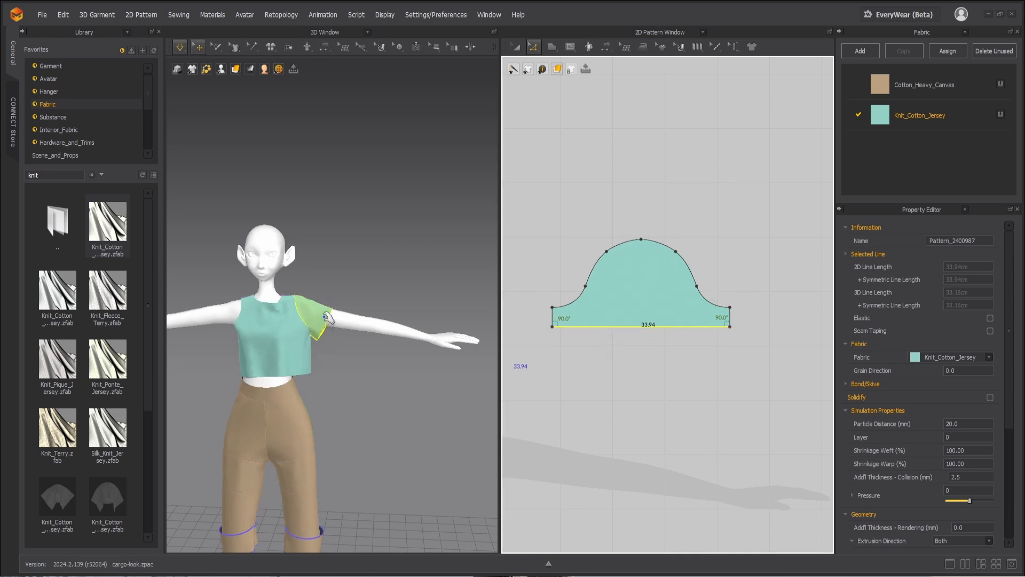
click(327, 316)
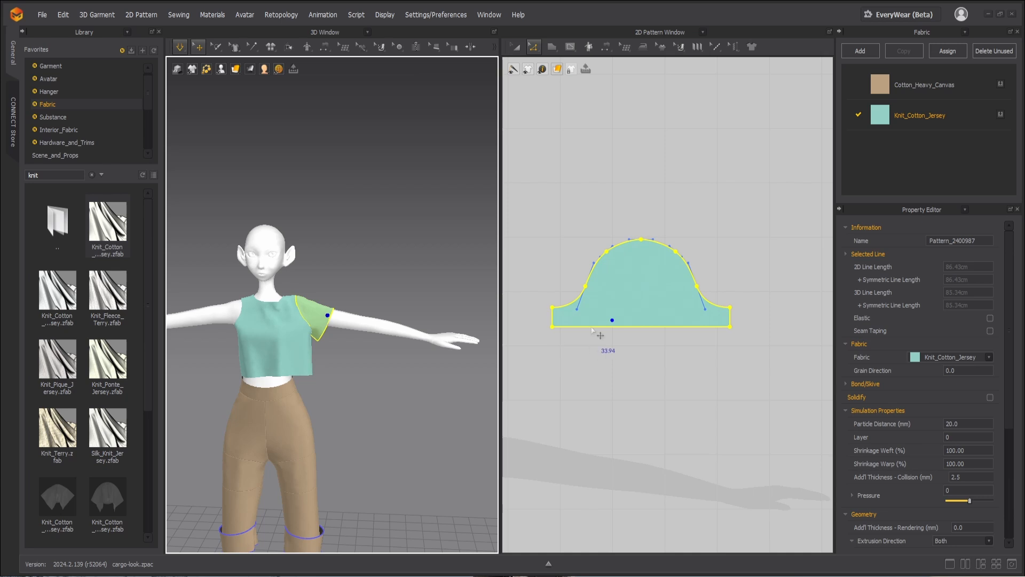
Step: Compare the length of the front sleeve-cap seam with the bodice armhole it is sewn to
key(z)
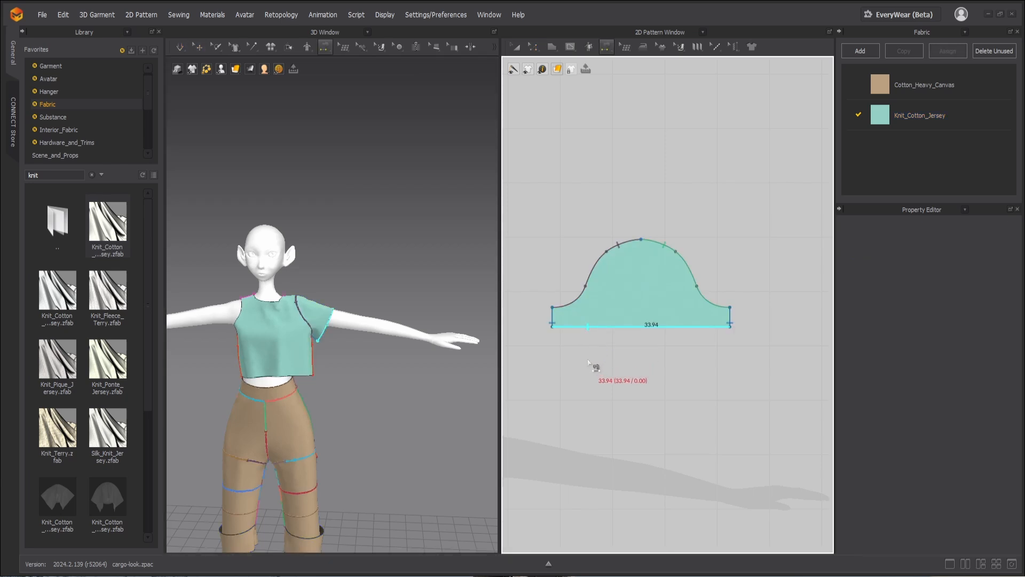
key(a)
click(598, 282)
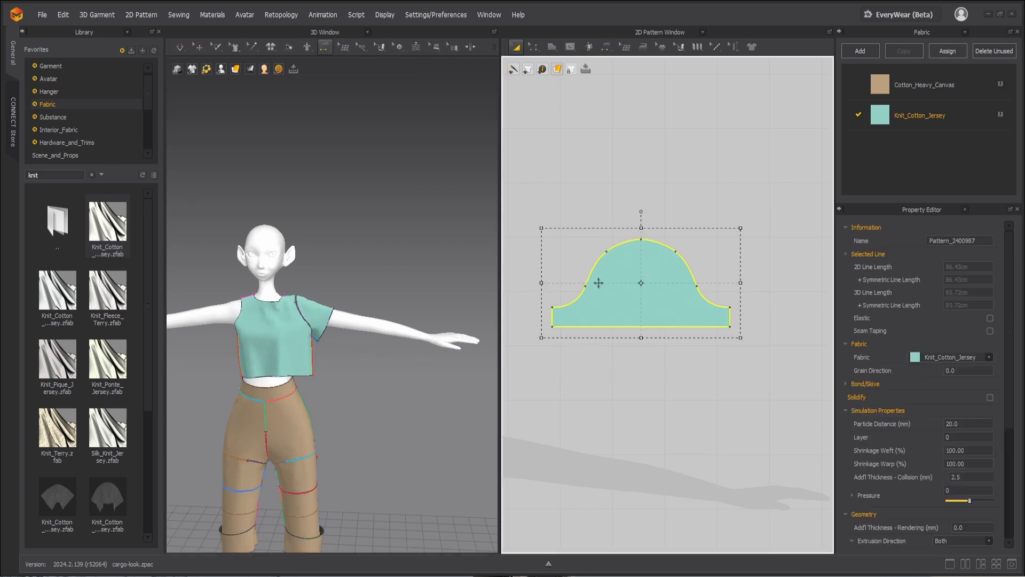
scroll(567, 312, down, 2)
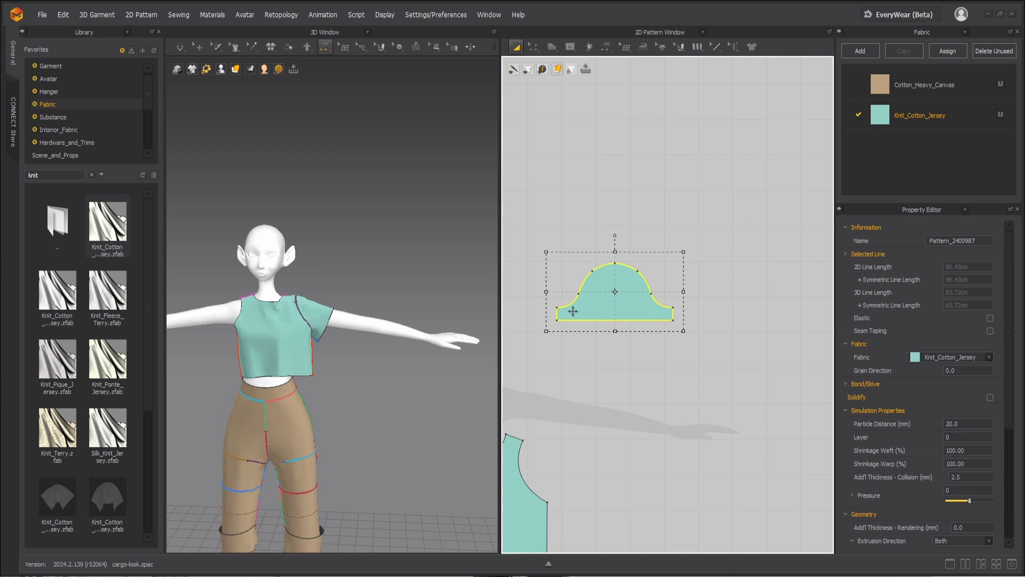
key(v)
scroll(594, 294, up, 3)
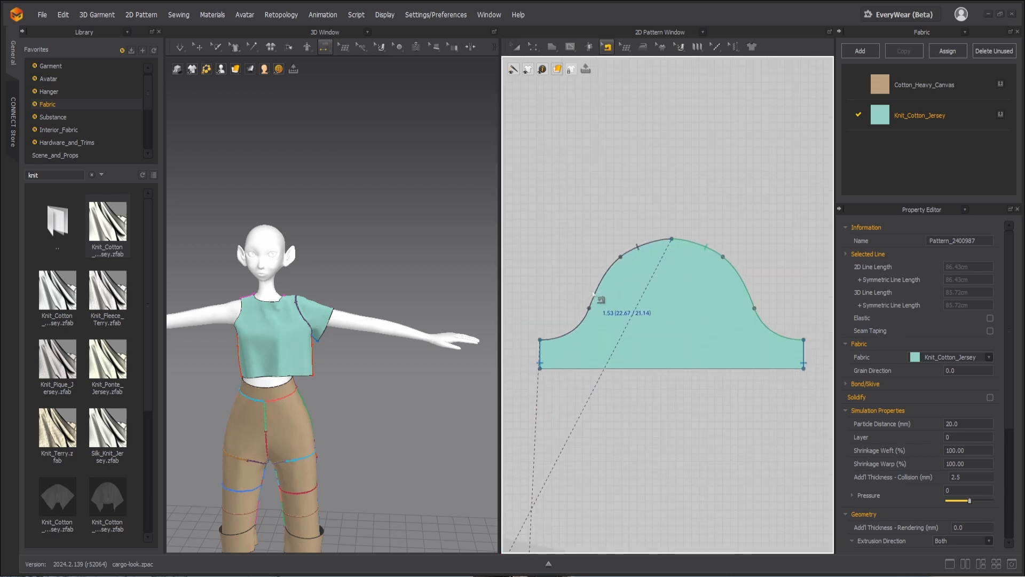
click(593, 293)
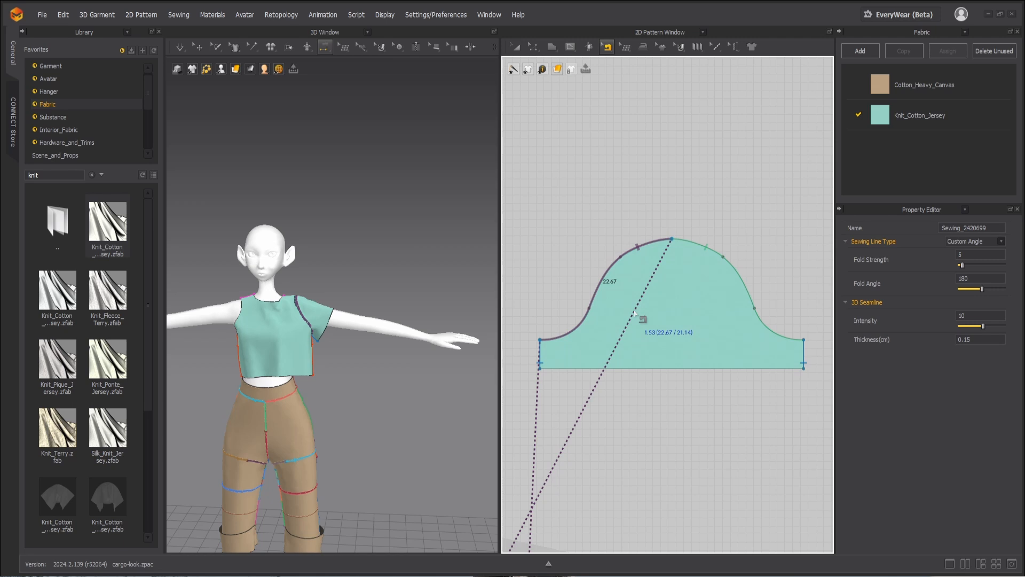
scroll(634, 313, down, 5)
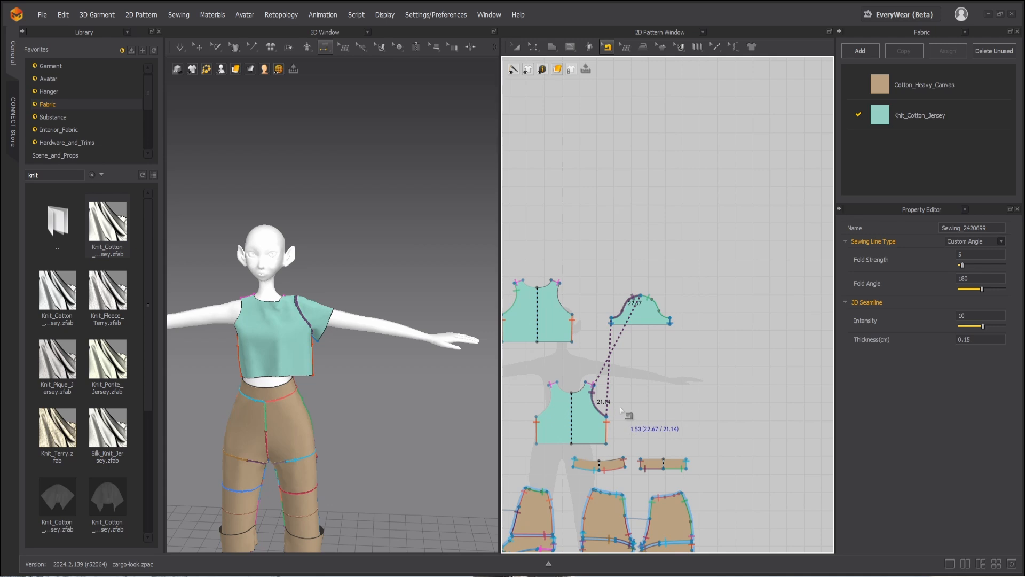
scroll(618, 409, up, 1)
Step: Try to move the side edge of the lower bodice piece inward, and undo the change
key(z)
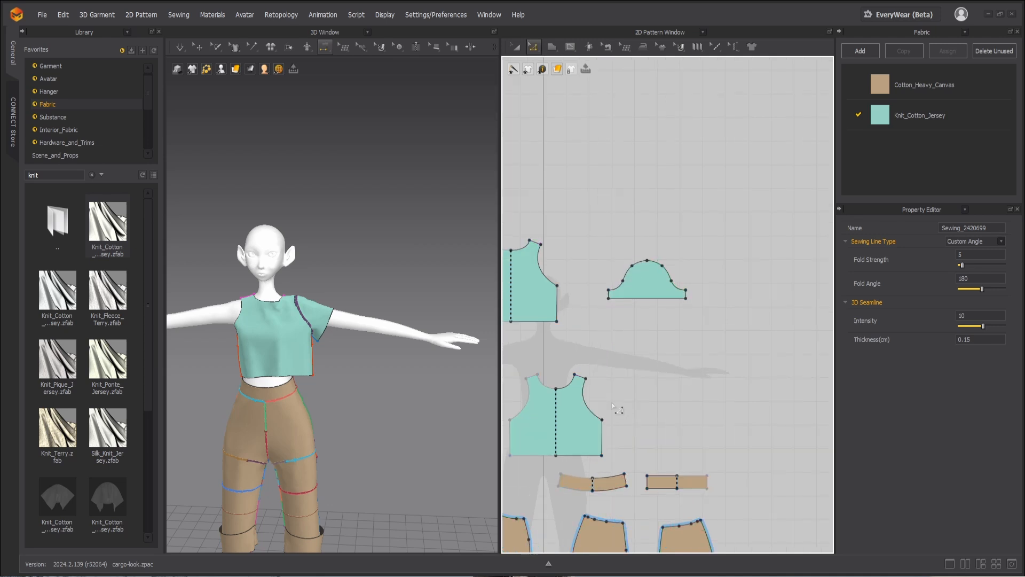
click(574, 370)
drag(594, 395, 592, 396)
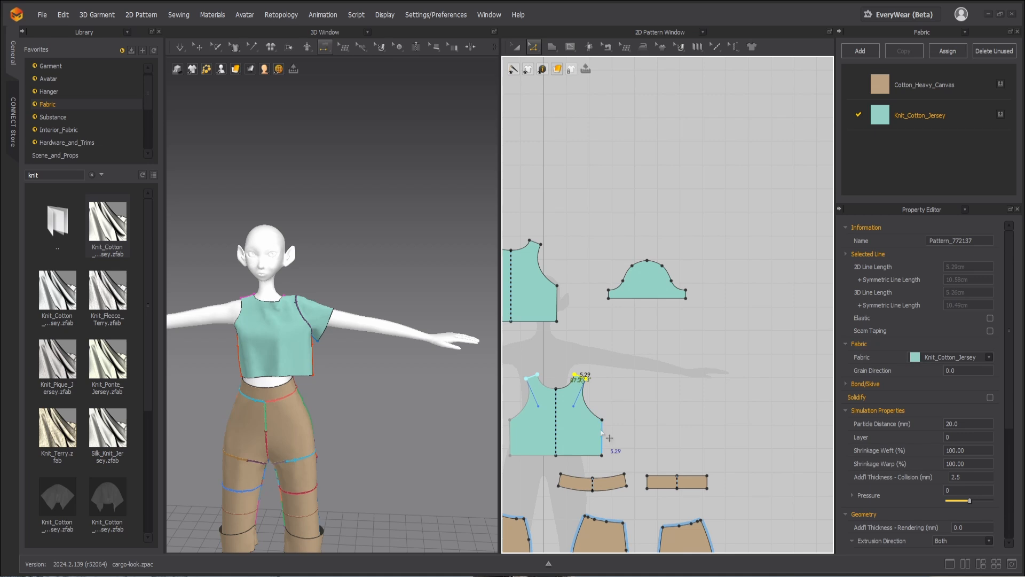
drag(603, 432, 594, 431)
key(ctrl+z)
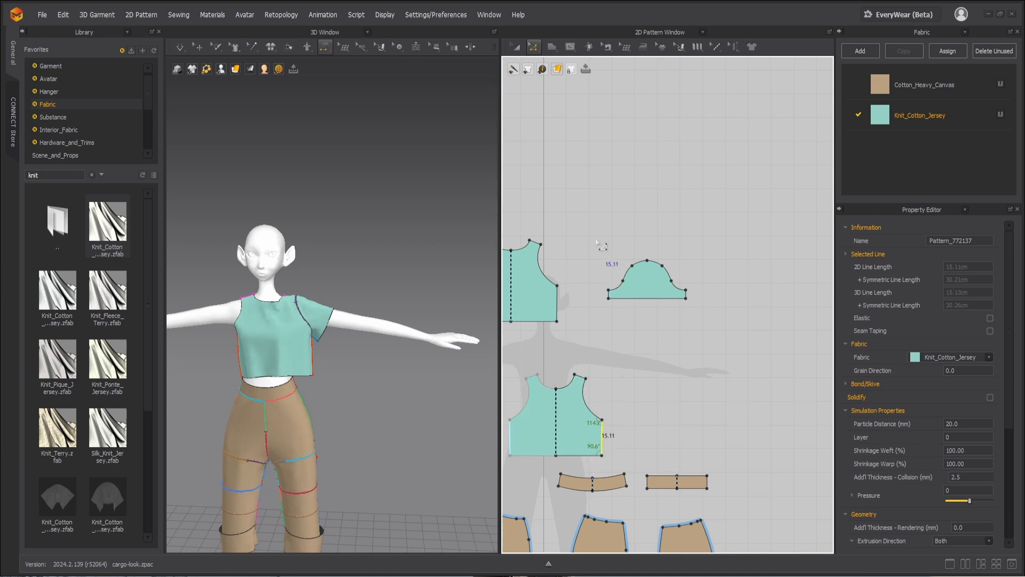
Step: Try to shift the points along the front edge of the sleeve cap sideways, restoring their original position
drag(595, 236, 639, 325)
scroll(630, 300, up, 3)
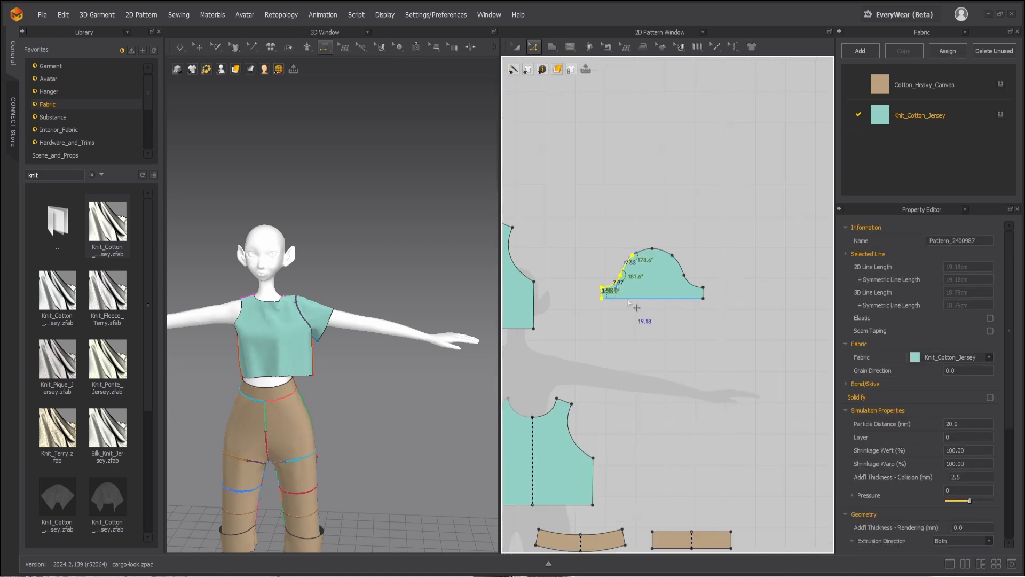
click(579, 262)
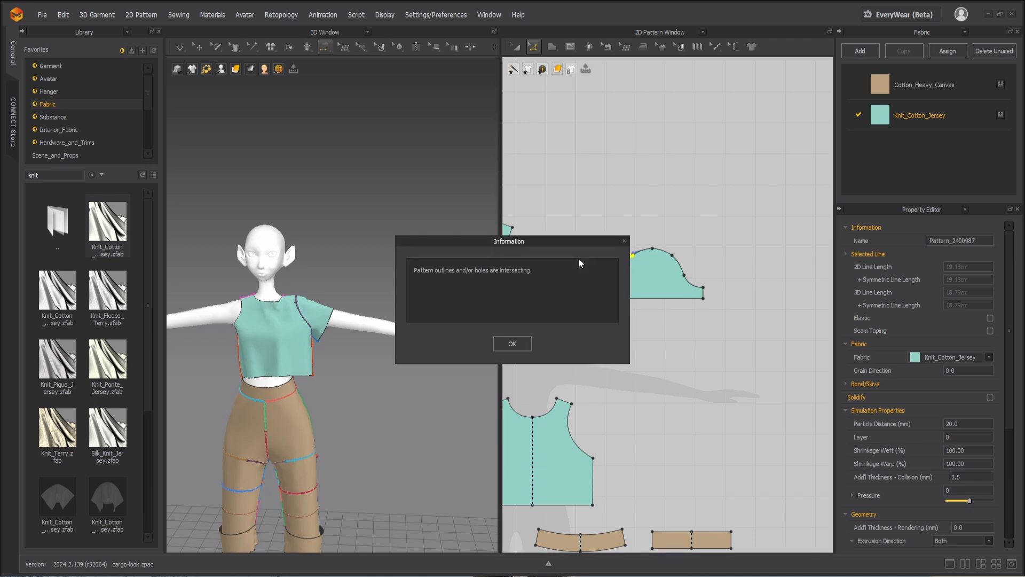
click(624, 241)
key(Right)
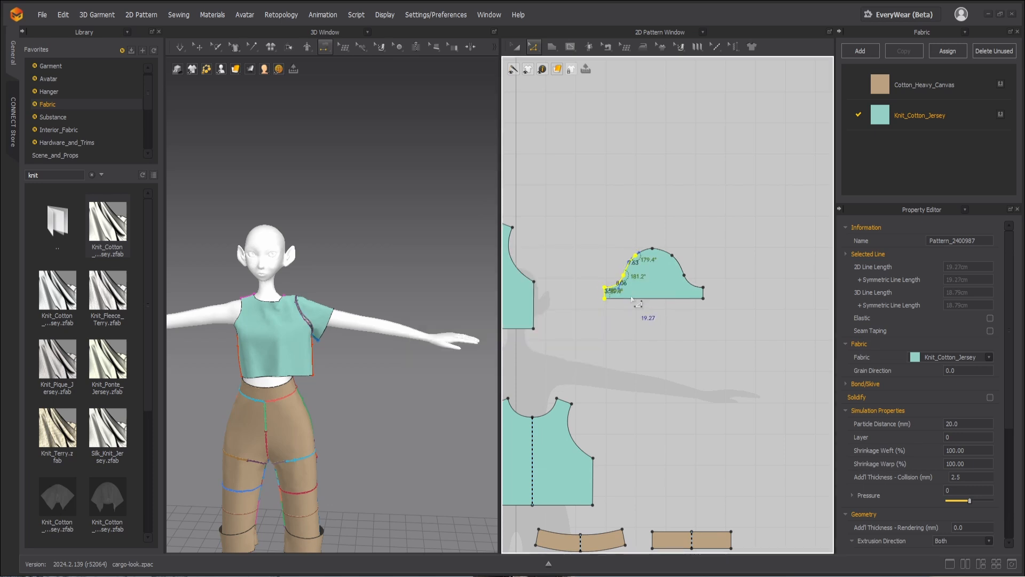
key(Left)
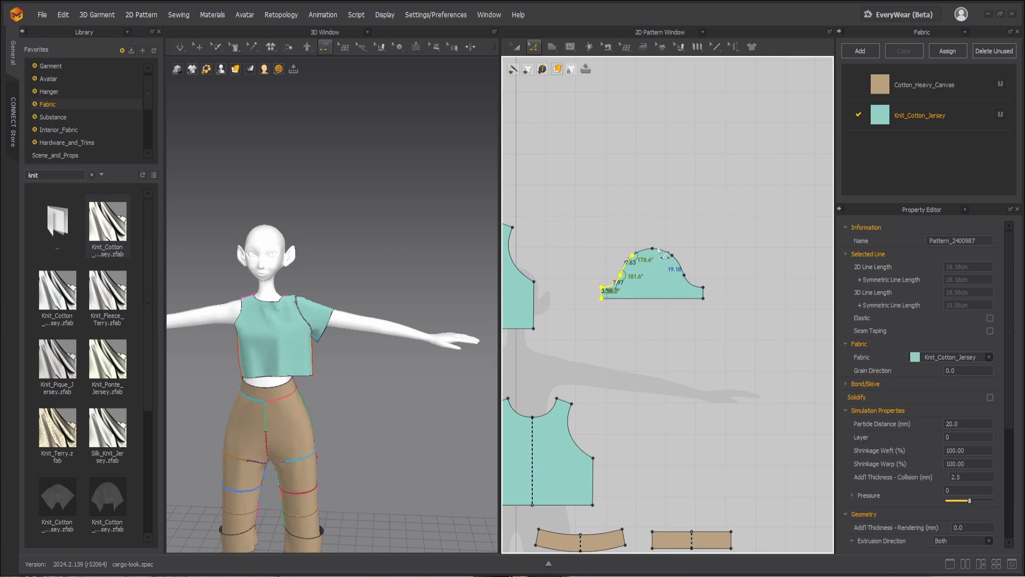
Step: Lower the three top points of the sleeve cap slightly and simulate the adjusted sleeve on the avatar
scroll(658, 251, up, 2)
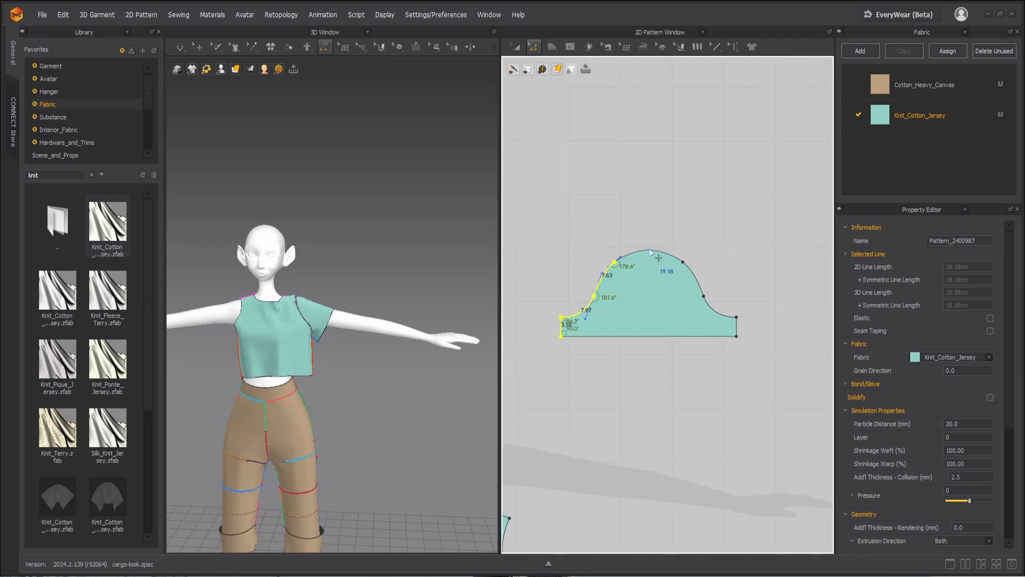
click(649, 251)
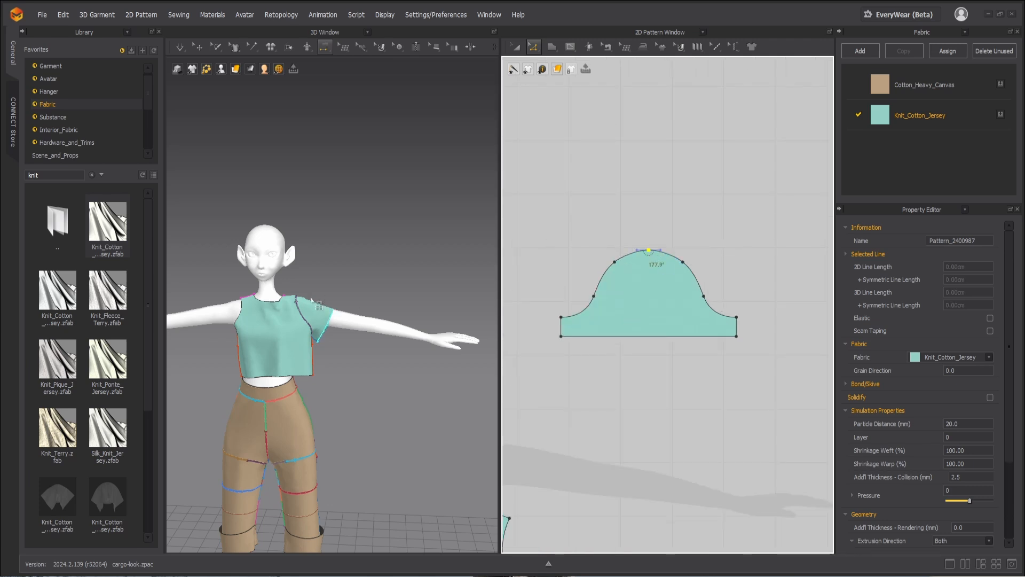
drag(596, 223, 694, 283)
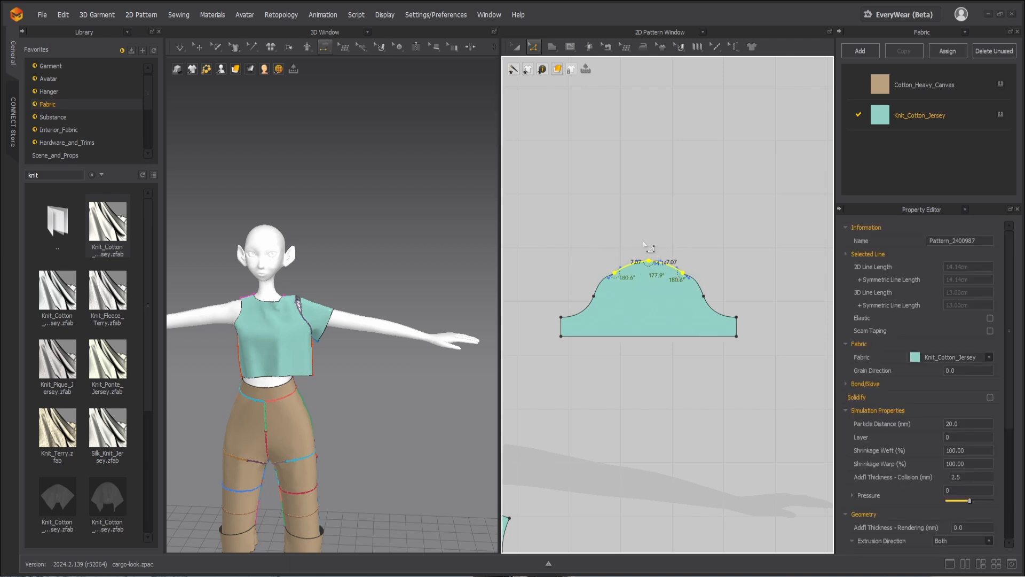
key(Up)
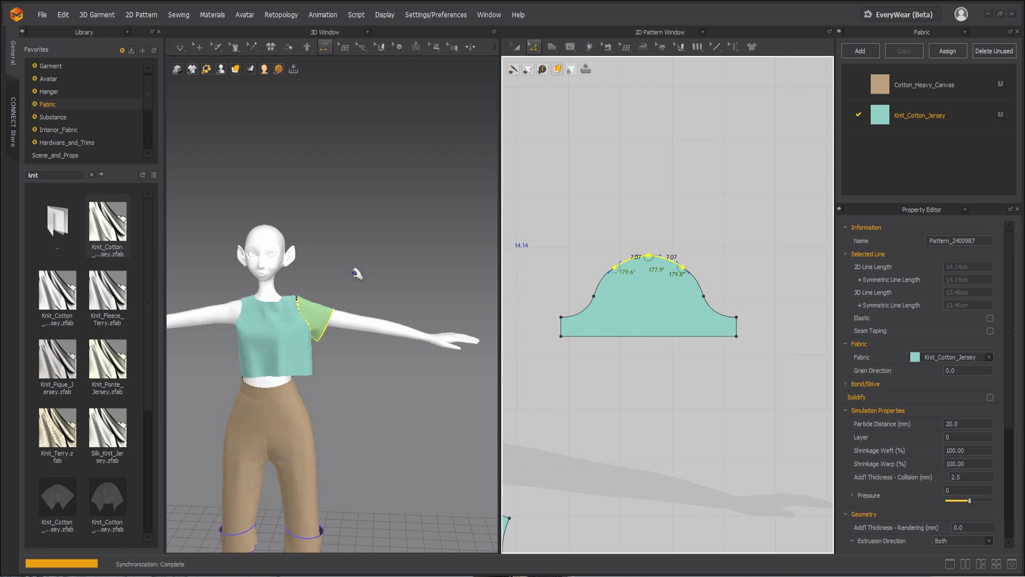
key(q)
click(345, 310)
key(space)
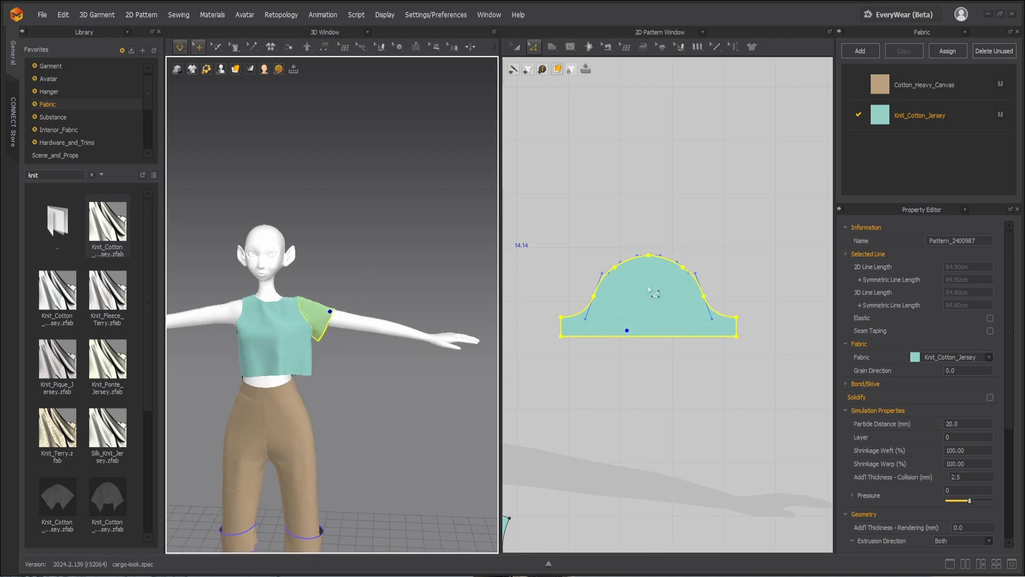
Step: Reshape the curve segments below the cap's upper points on both sides of the sleeve to about 6.8 cm each
key(n)
scroll(630, 247, up, 4)
key(a)
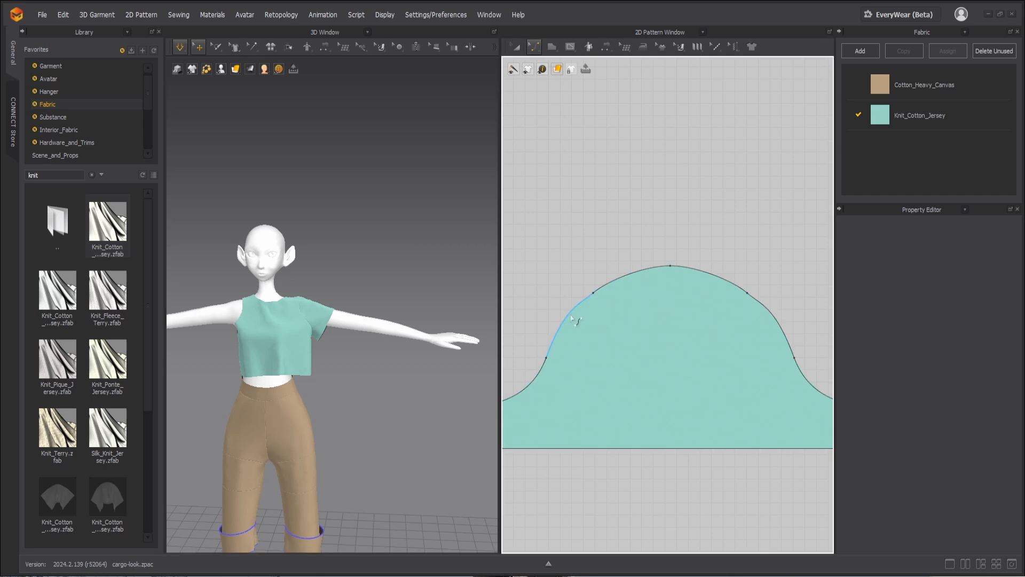
key(z)
click(571, 315)
click(573, 320)
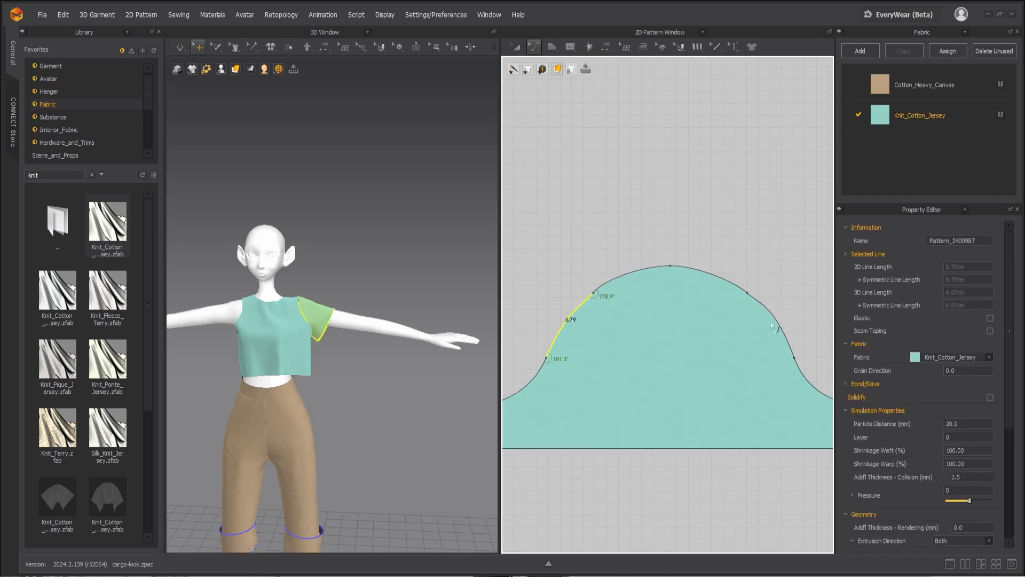
click(779, 324)
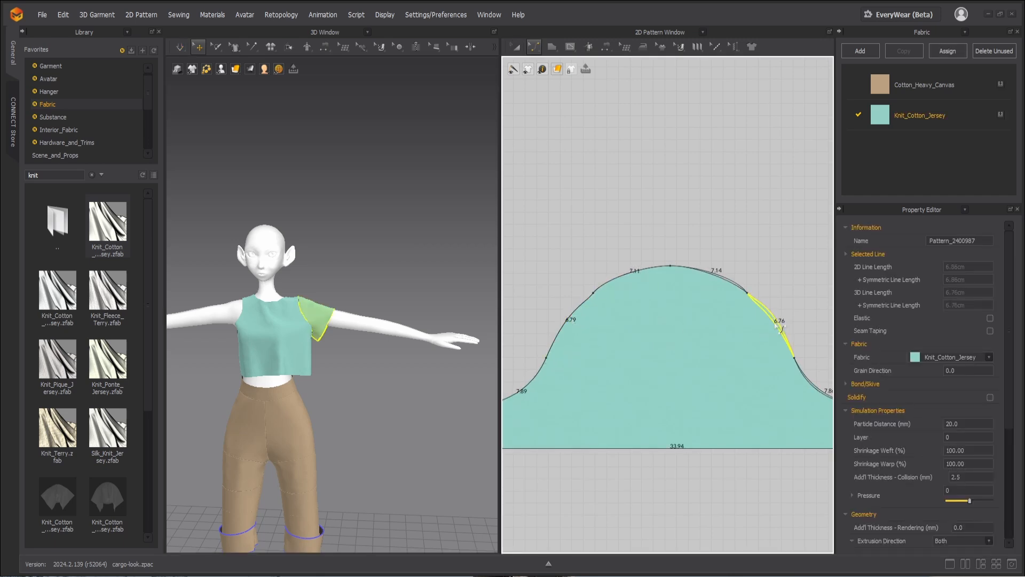
click(776, 326)
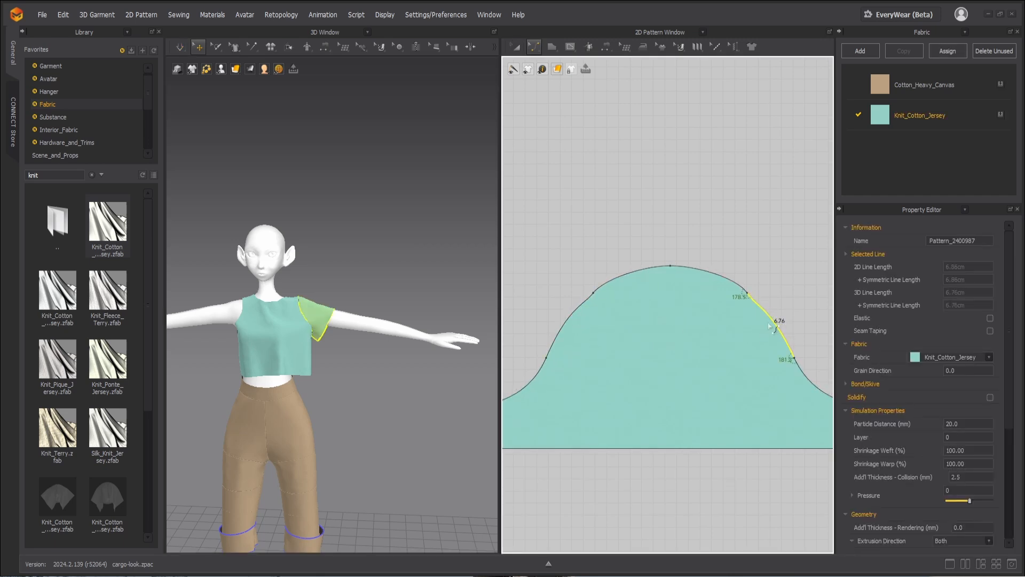
Step: Delete the upper intermediate points on both sides of the sleeve cap and reshape the resulting segments into smooth curves of about 14.0 and 13.7 cm
scroll(602, 313, down, 2)
click(595, 296)
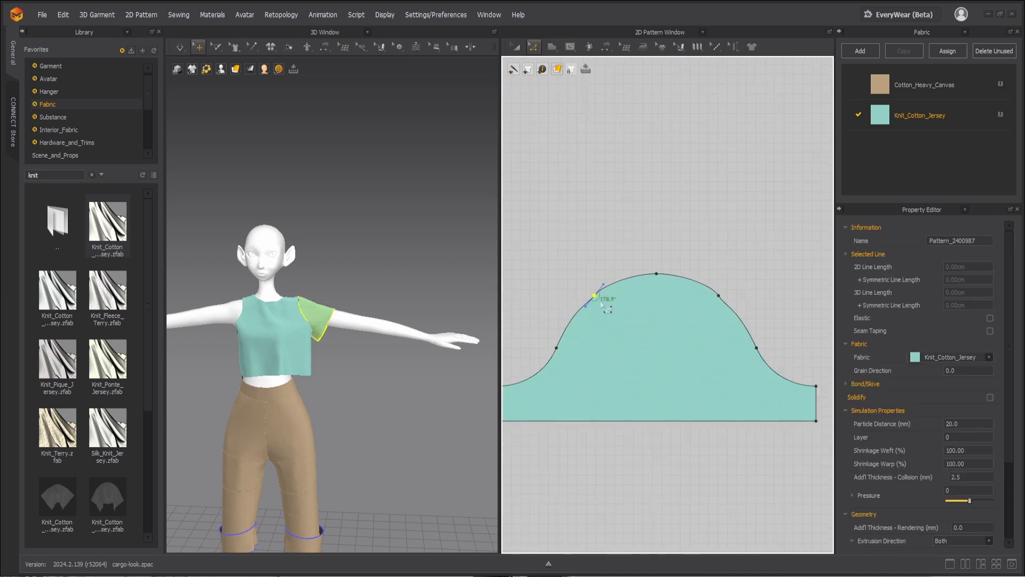
key(Delete)
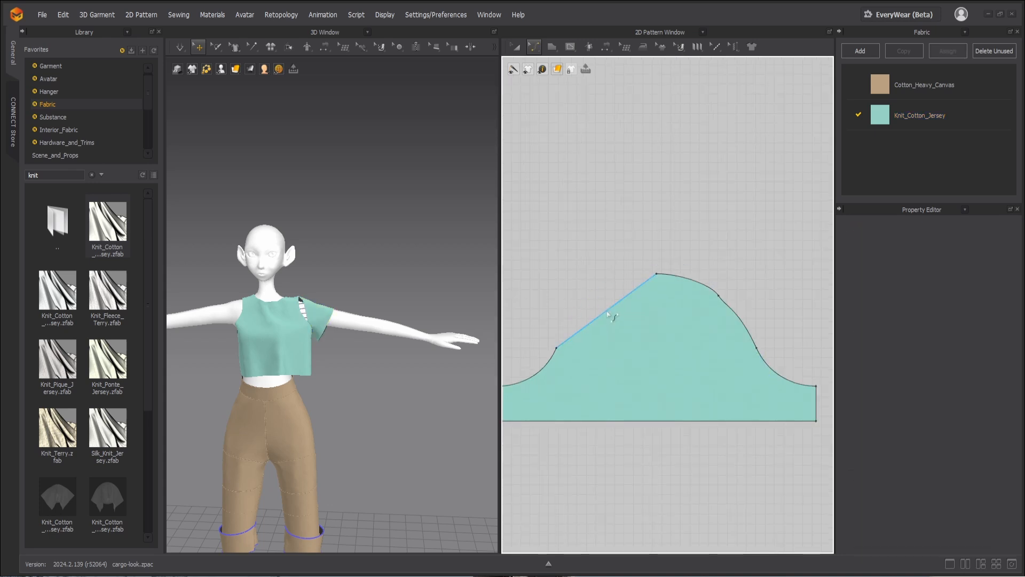
drag(609, 315, 631, 309)
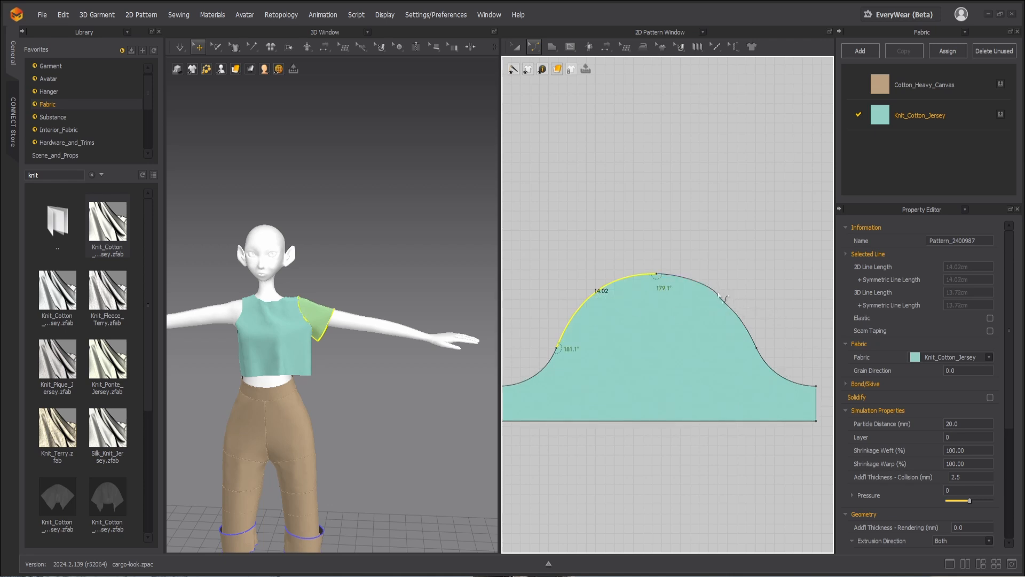
click(721, 297)
key(Delete)
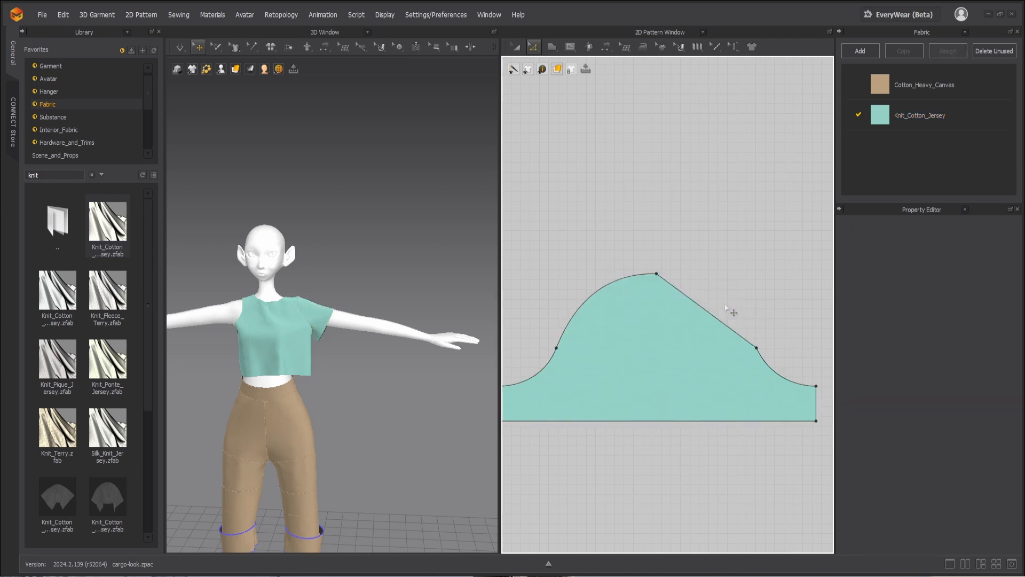
drag(712, 315, 723, 307)
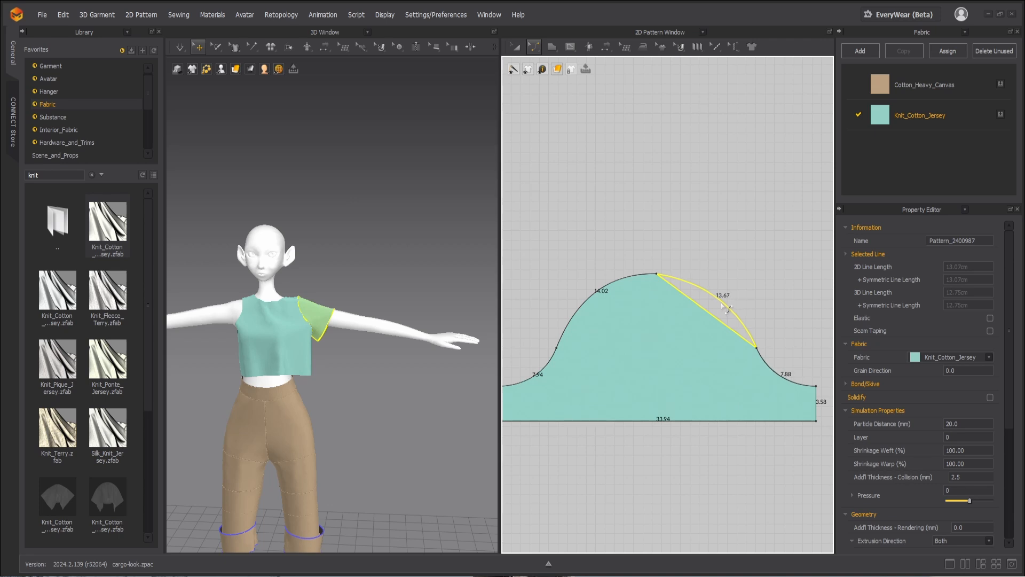
drag(722, 303, 720, 304)
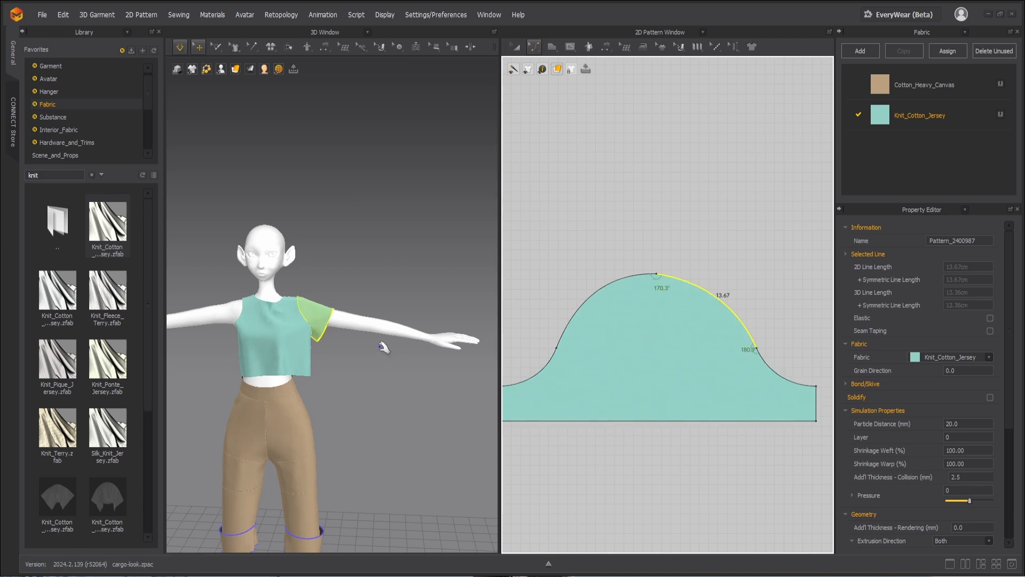
Step: Simulate the revised sleeve cap and tug the sleeve and front bodice on the avatar to settle the drape
drag(324, 322, 337, 321)
drag(249, 309, 240, 308)
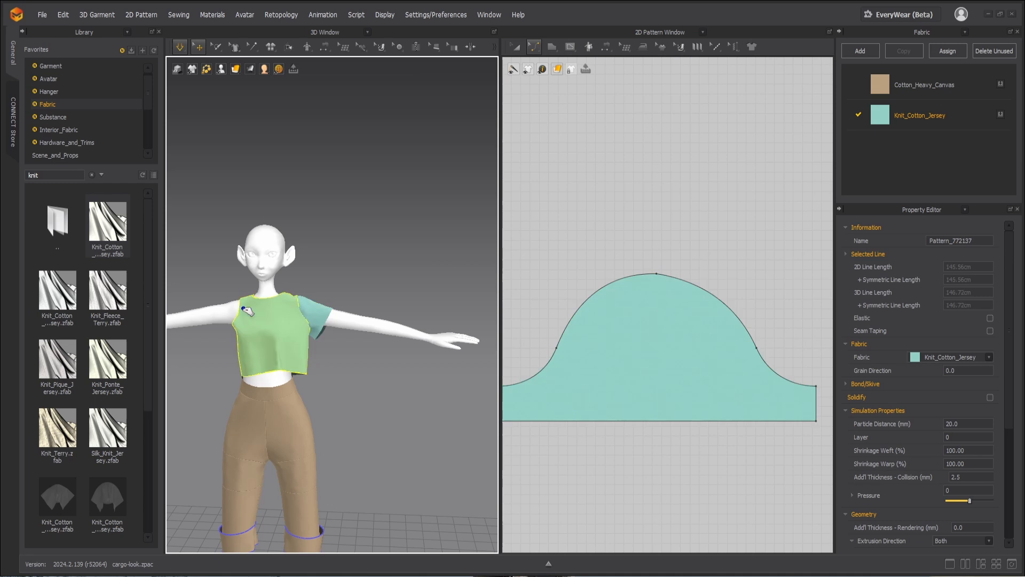
drag(301, 349, 330, 356)
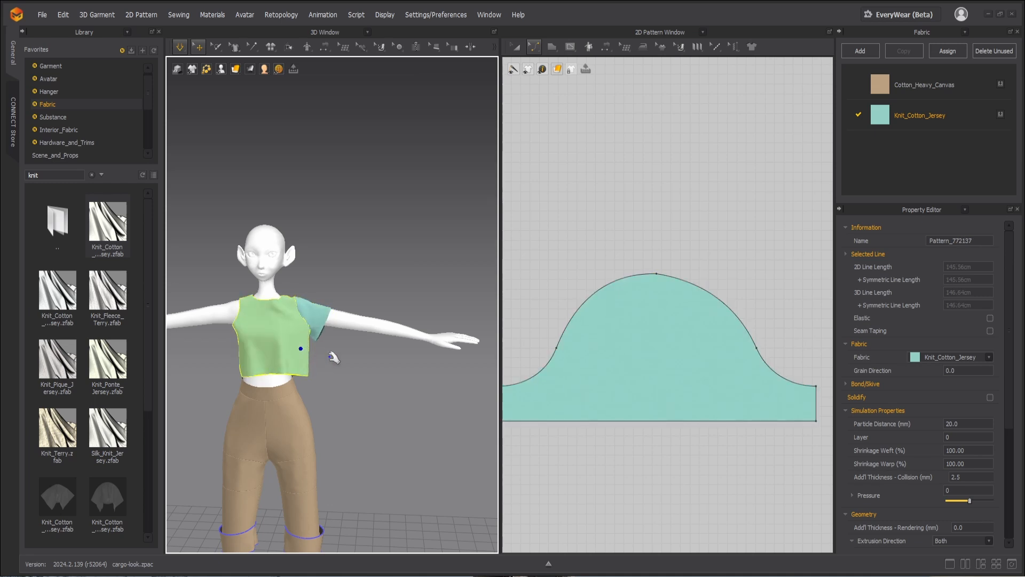
Step: Clone the sleeve as a symmetric pattern with sewing and place the copy directly above the back bodice piece
scroll(619, 363, down, 5)
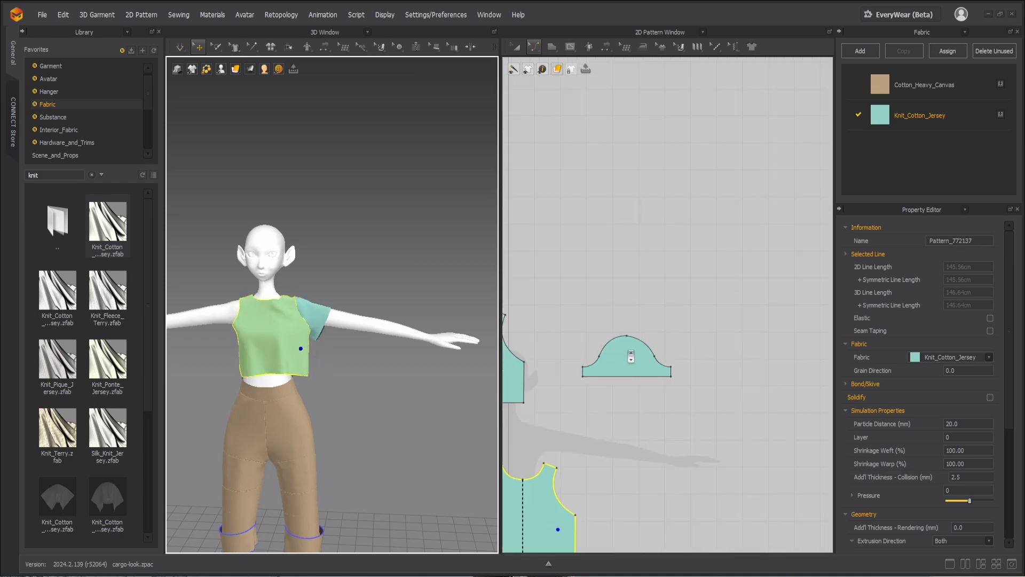
scroll(630, 356, down, 6)
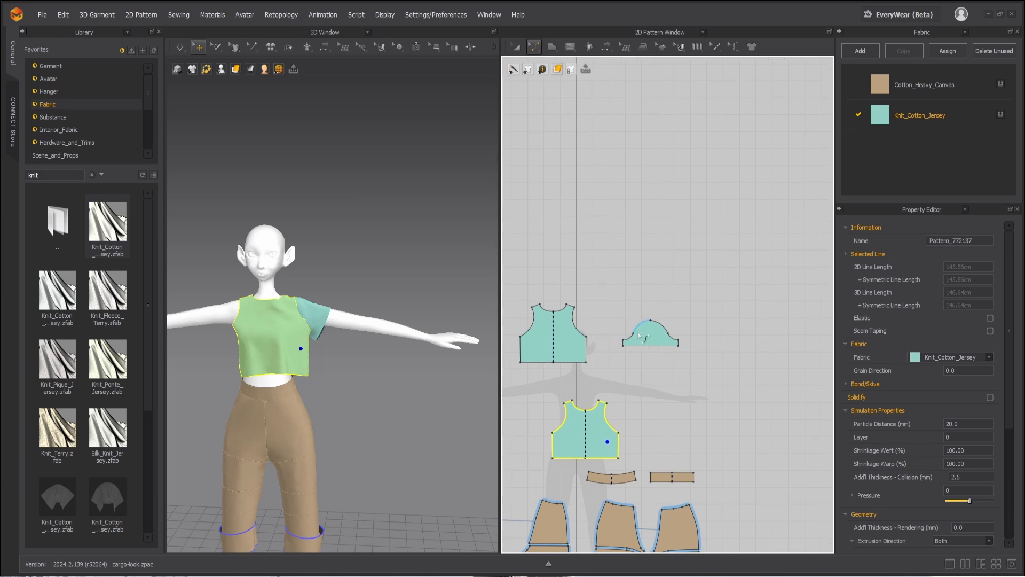
key(a)
click(647, 332)
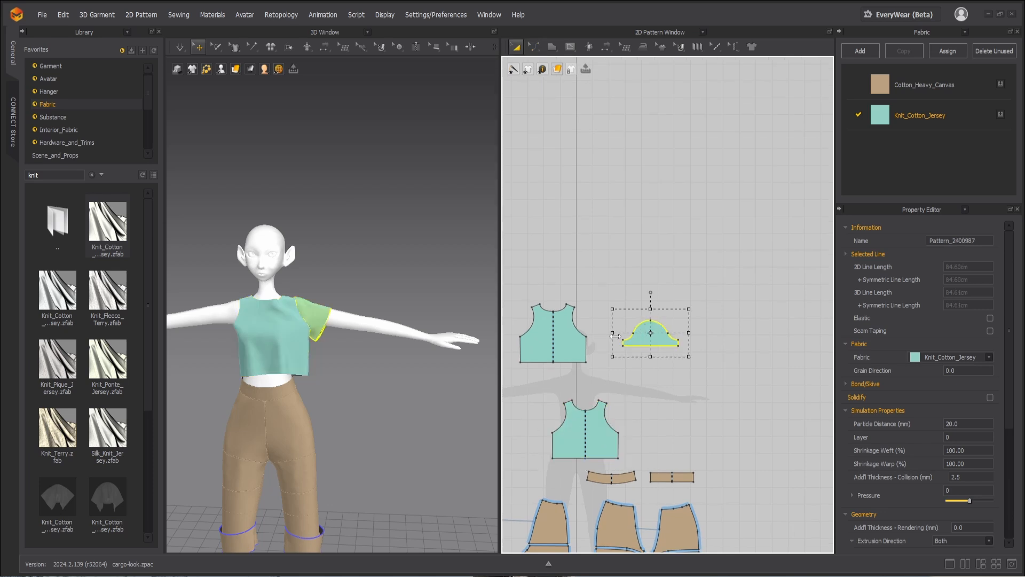
right_click(641, 335)
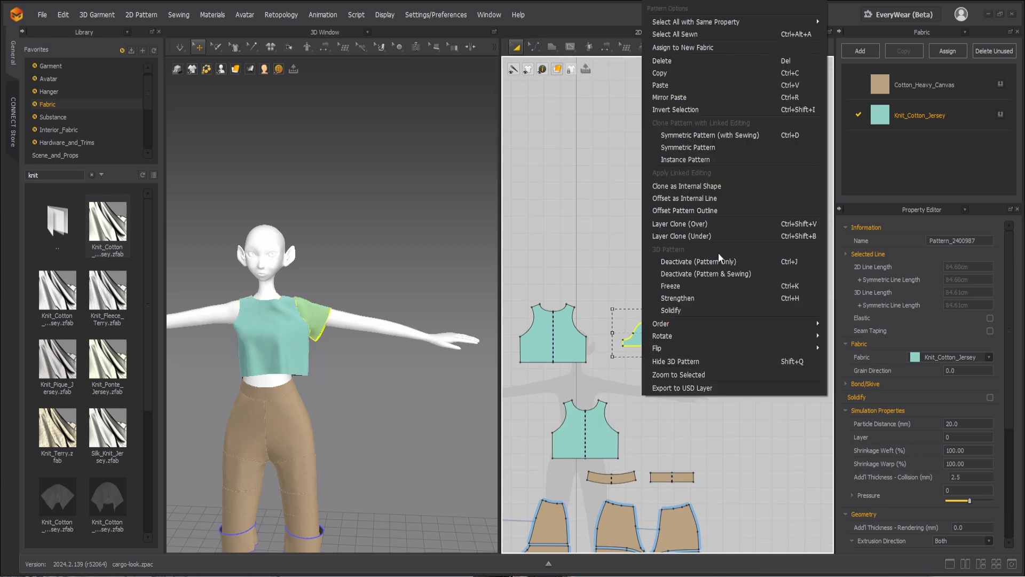
click(705, 134)
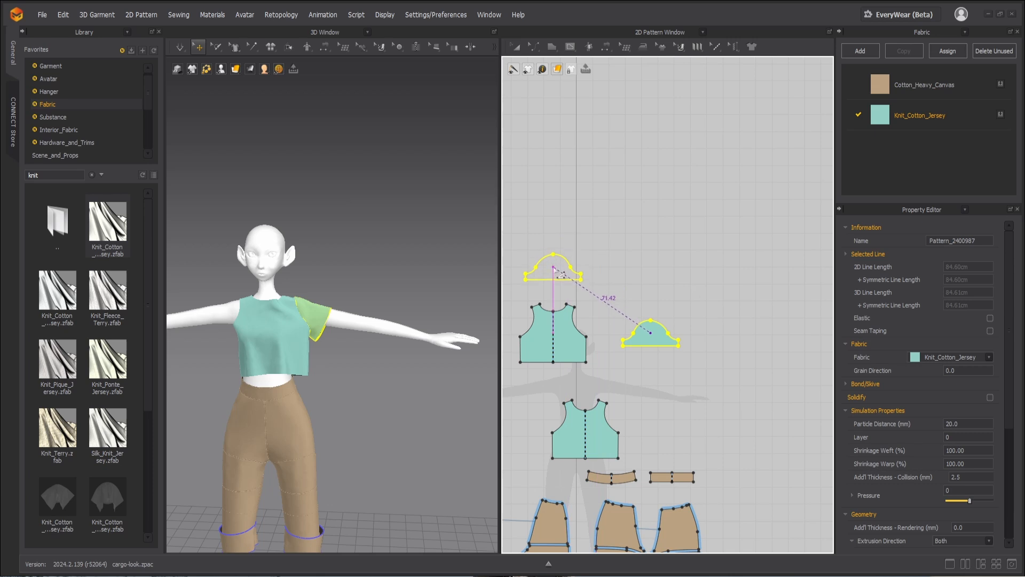
click(553, 266)
Step: Simulate the shirt with the mirrored sleeve, pulling the bodice and new sleeve into place on the avatar
key(space)
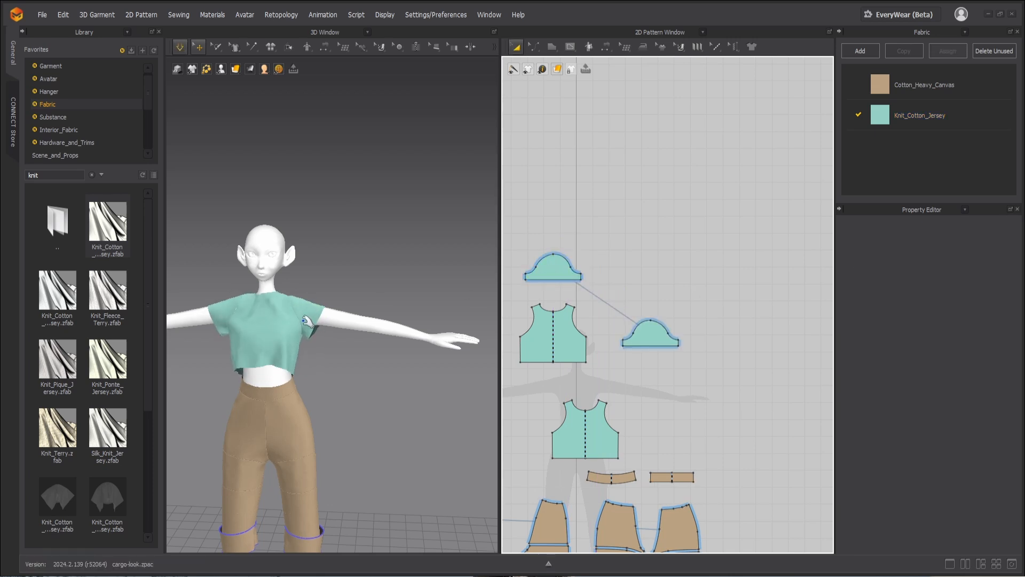
drag(302, 314, 317, 322)
drag(259, 354, 248, 354)
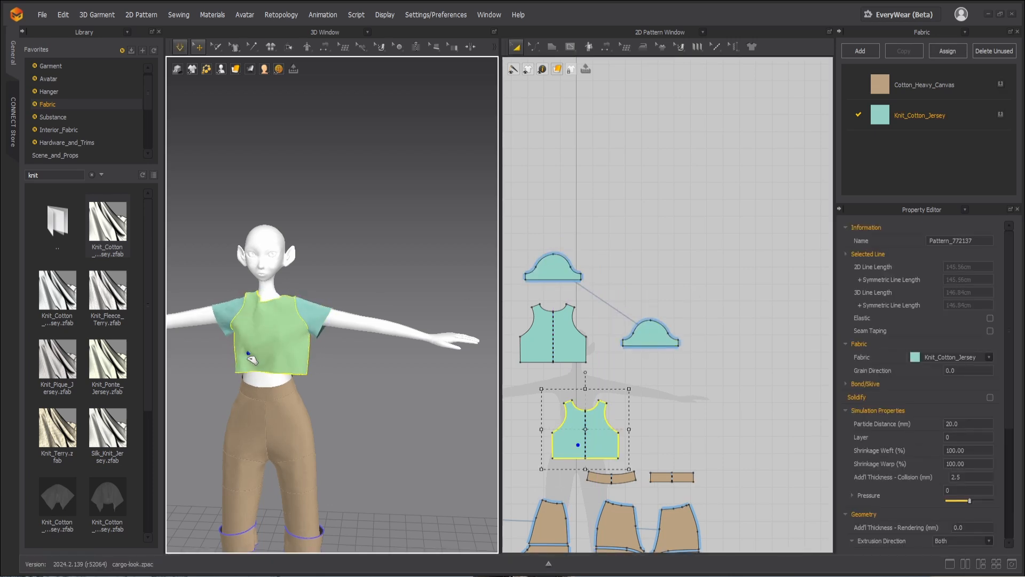
click(232, 306)
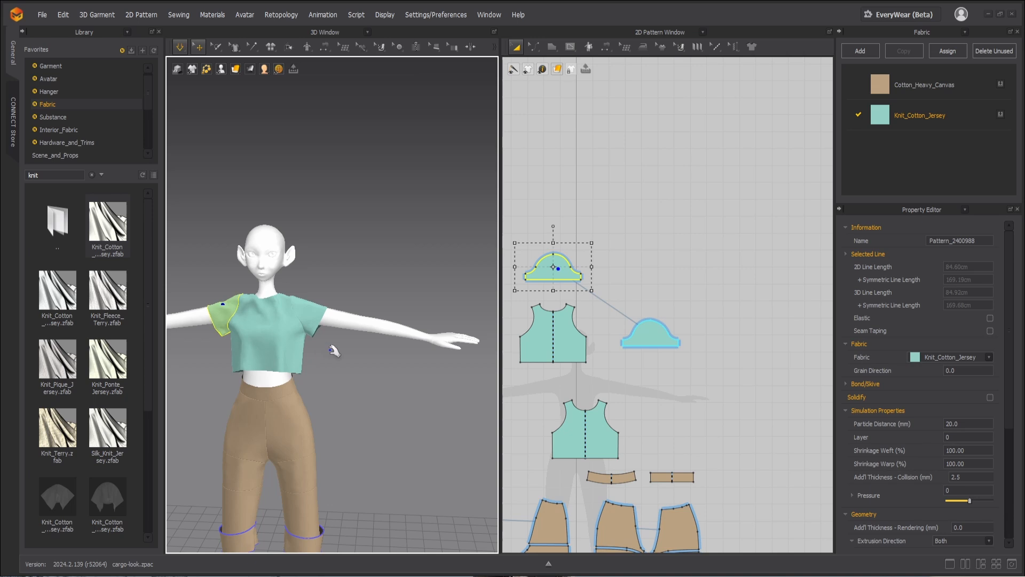
right_drag(331, 350, 310, 360)
middle_drag(309, 360, 354, 336)
scroll(352, 326, up, 5)
right_drag(351, 325, 308, 307)
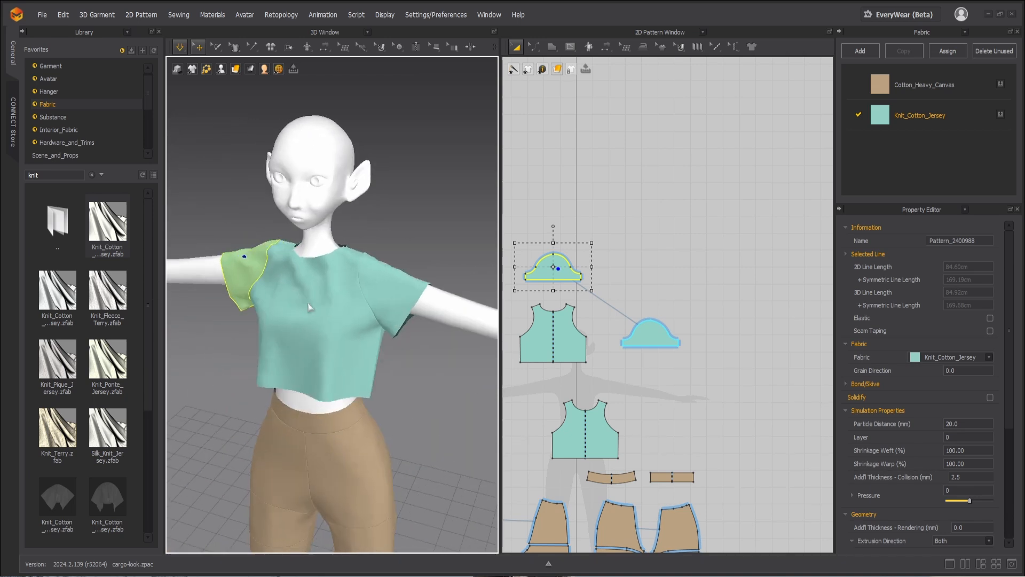
Step: Smooth the drape of both sleeves and the front bodice during simulation, and inspect the fit from several angles
click(308, 350)
right_drag(307, 355, 347, 356)
key(space)
click(200, 285)
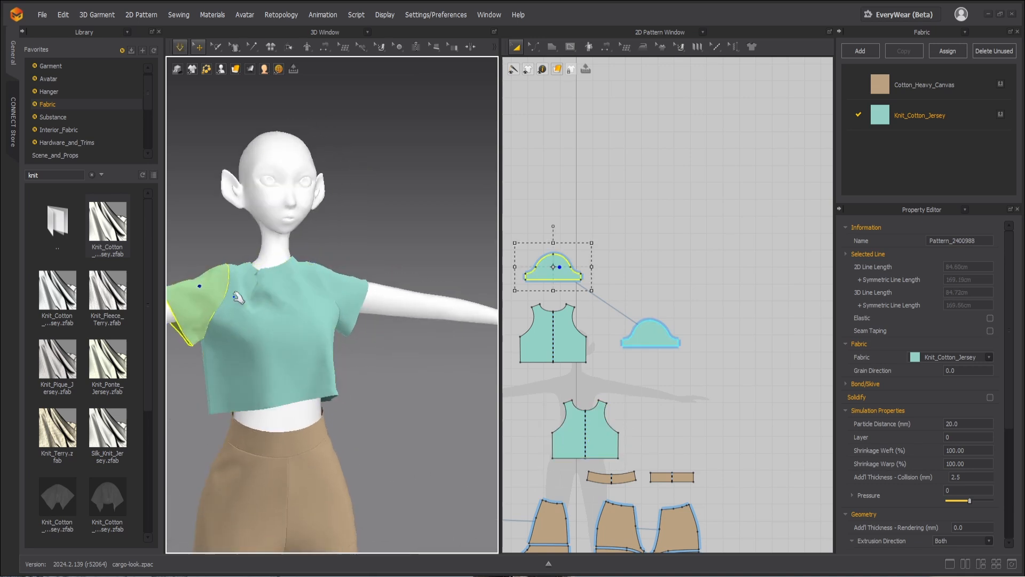
click(349, 285)
click(309, 362)
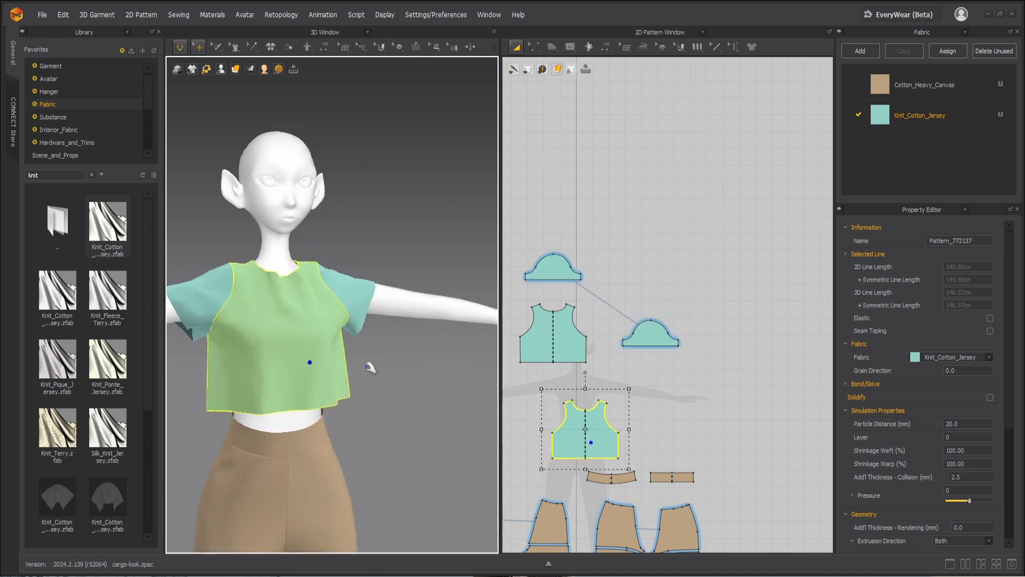
right_drag(370, 367, 317, 378)
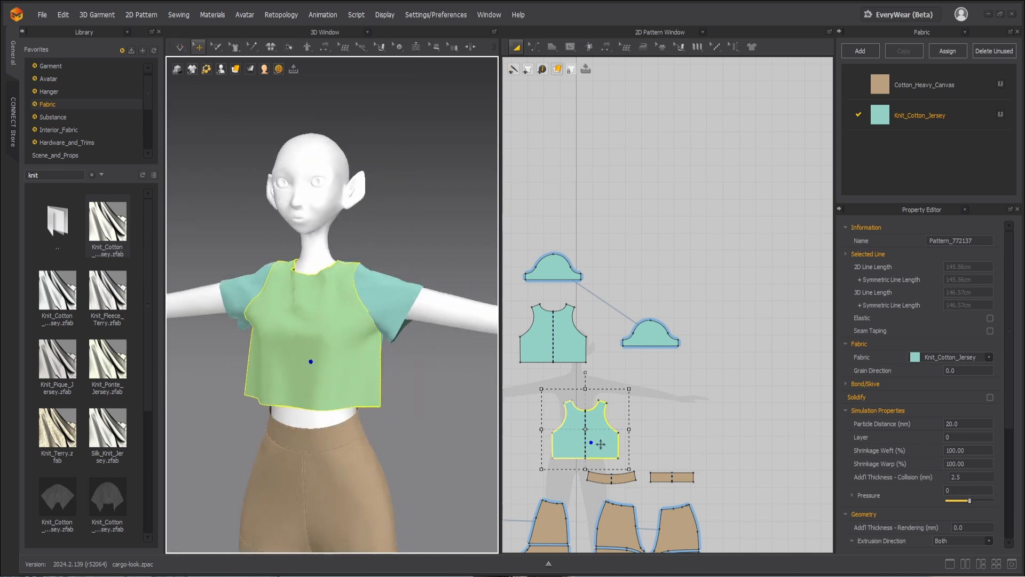
Step: Lower the underarm points of the front and back bodice pieces slightly to deepen the armholes
key(z)
click(596, 348)
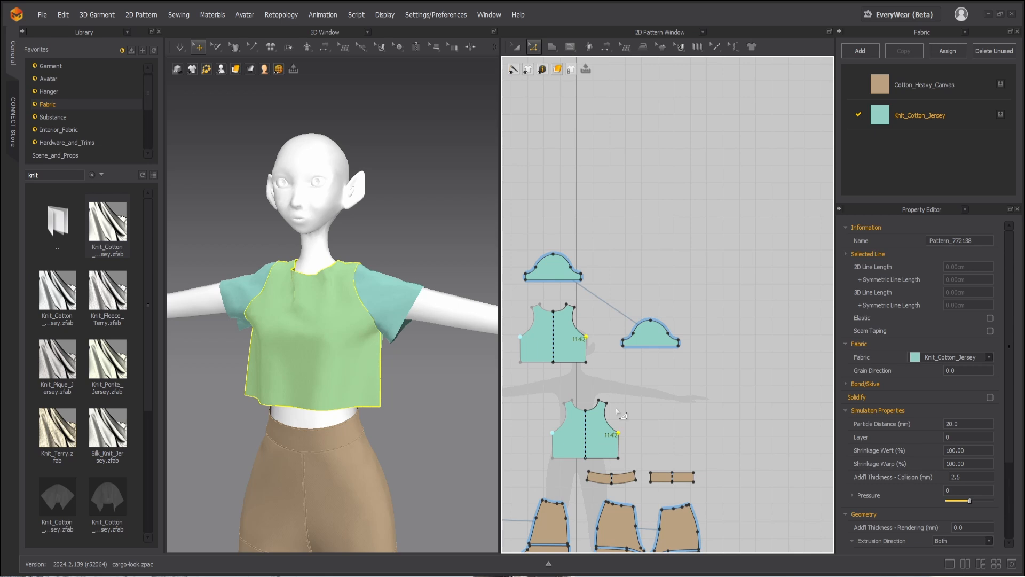
key(Down)
key(Down)
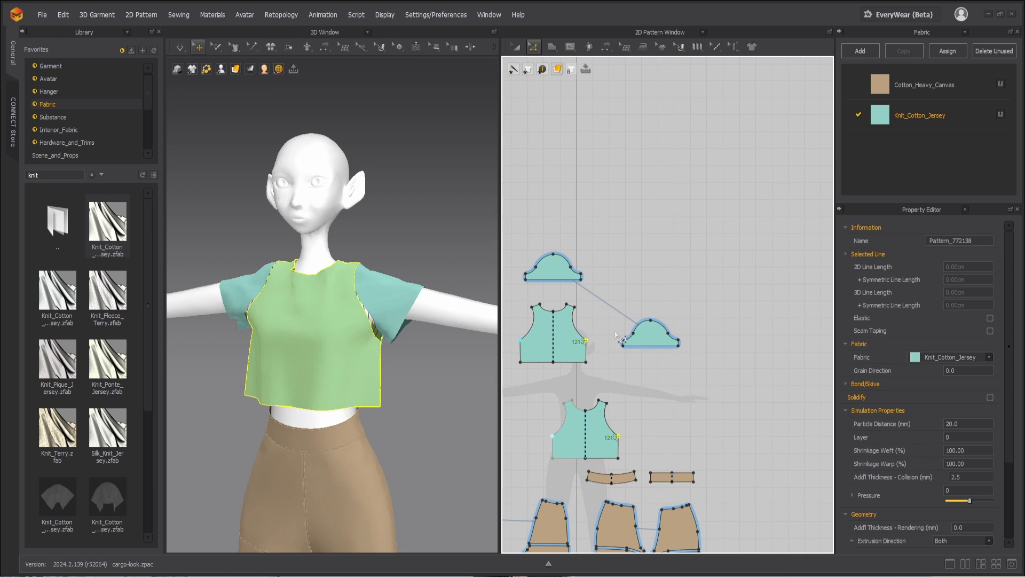
Step: Widen the linked sleeves slightly by moving both short side edges outward
drag(615, 332, 632, 352)
key(Left)
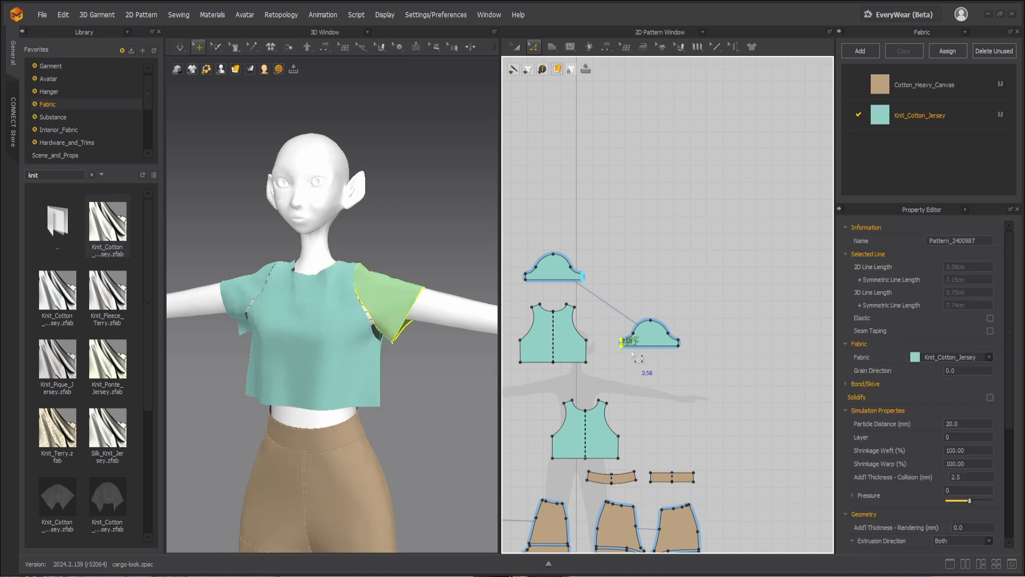
click(678, 355)
drag(676, 338, 675, 328)
Step: Reshape the lower armhole curves of the front and back bodice pieces, making the front one about 24.9 cm, and simulate
scroll(609, 422, up, 4)
click(621, 451)
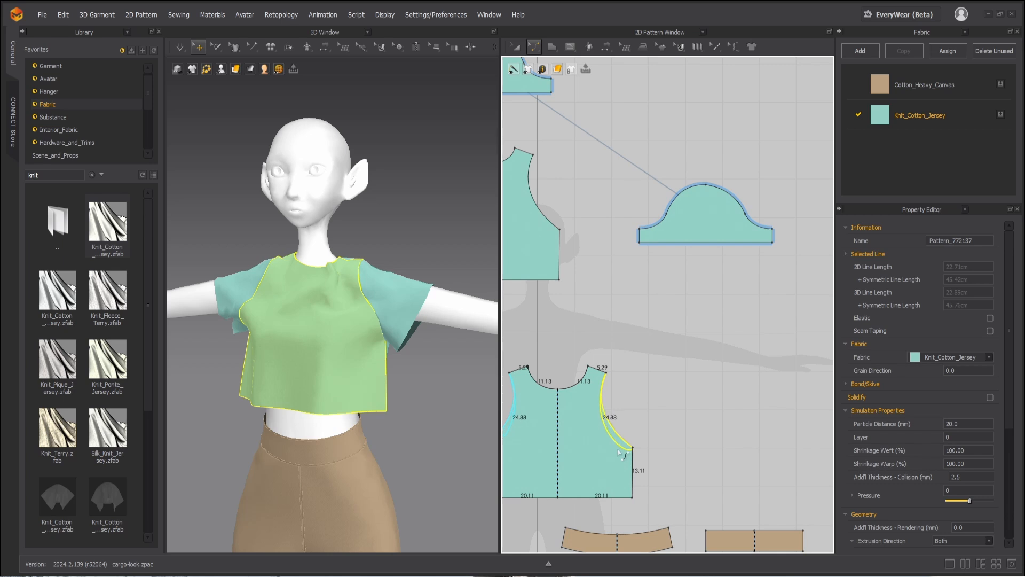
click(234, 284)
scroll(581, 229, down, 4)
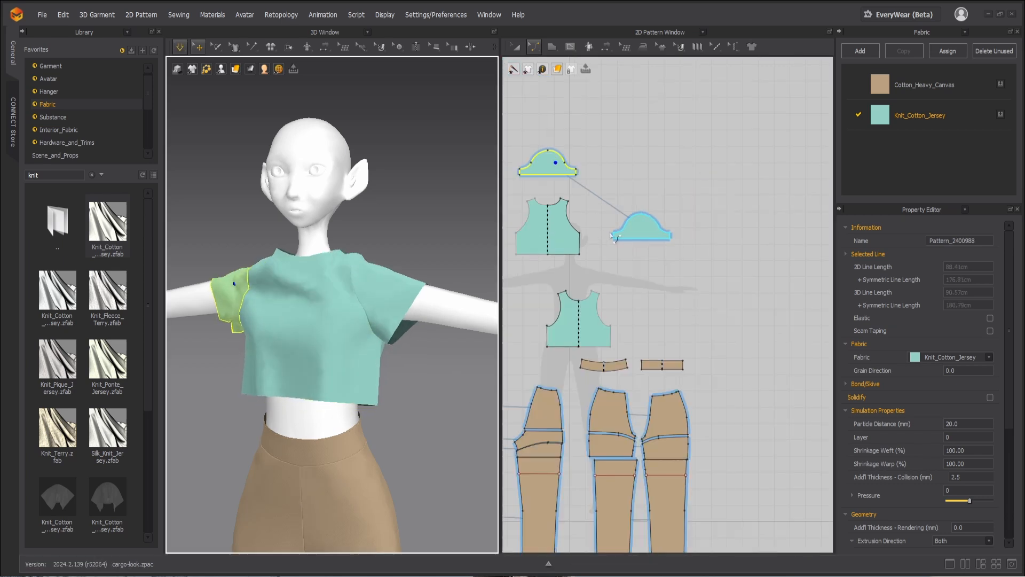
click(576, 232)
Step: Pull the shoulders and upper back of the simulated shirt into place while viewing the avatar from behind
right_drag(379, 363, 344, 287)
click(345, 271)
drag(347, 271, 359, 269)
drag(235, 271, 222, 265)
drag(309, 268, 319, 266)
key(space)
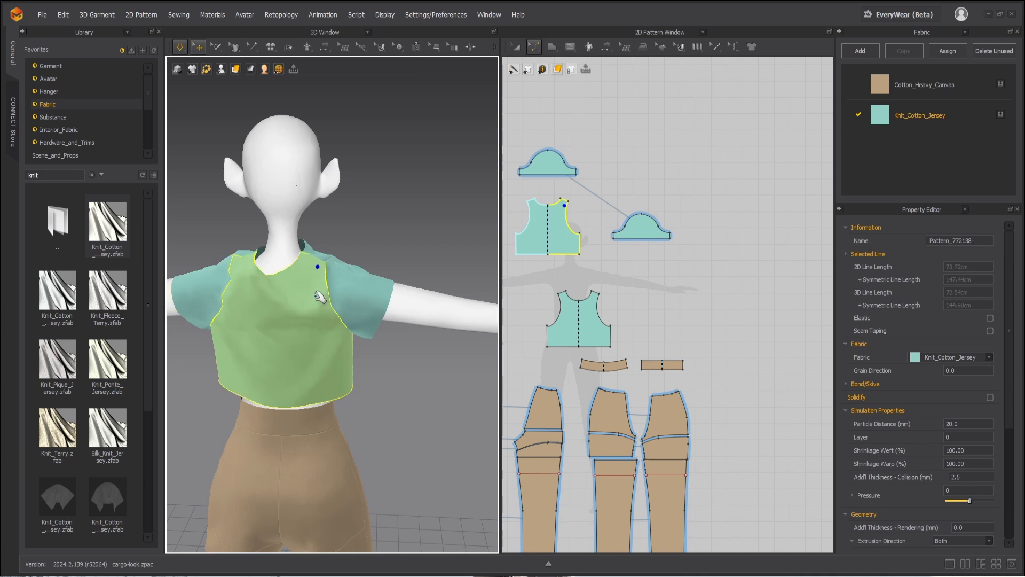
Step: Narrow the back bodice slightly by moving its shoulder, armhole and side edges toward the center line, and simulate
right_drag(291, 377, 324, 376)
drag(514, 188, 545, 262)
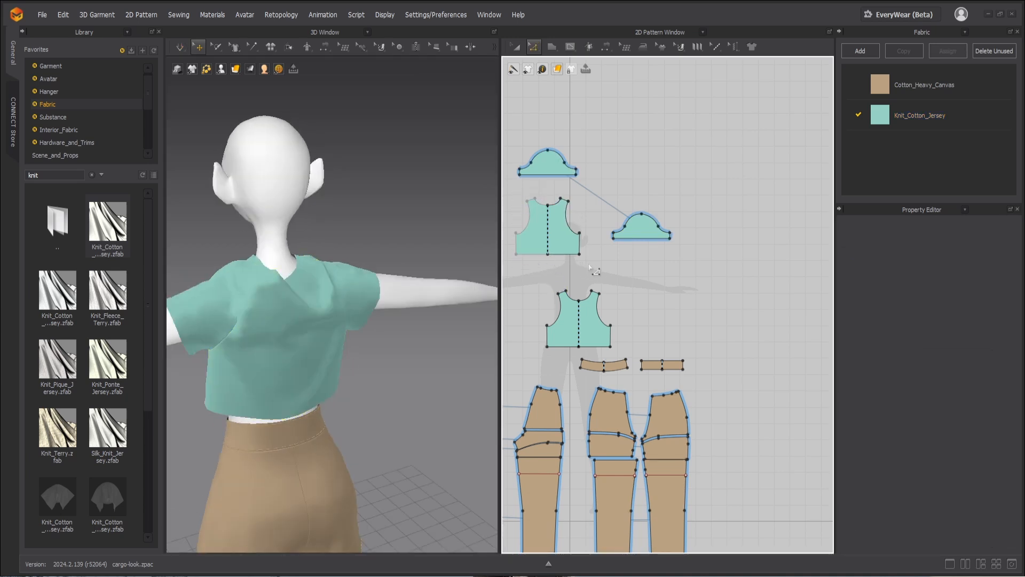
drag(560, 194, 550, 190)
key(Left)
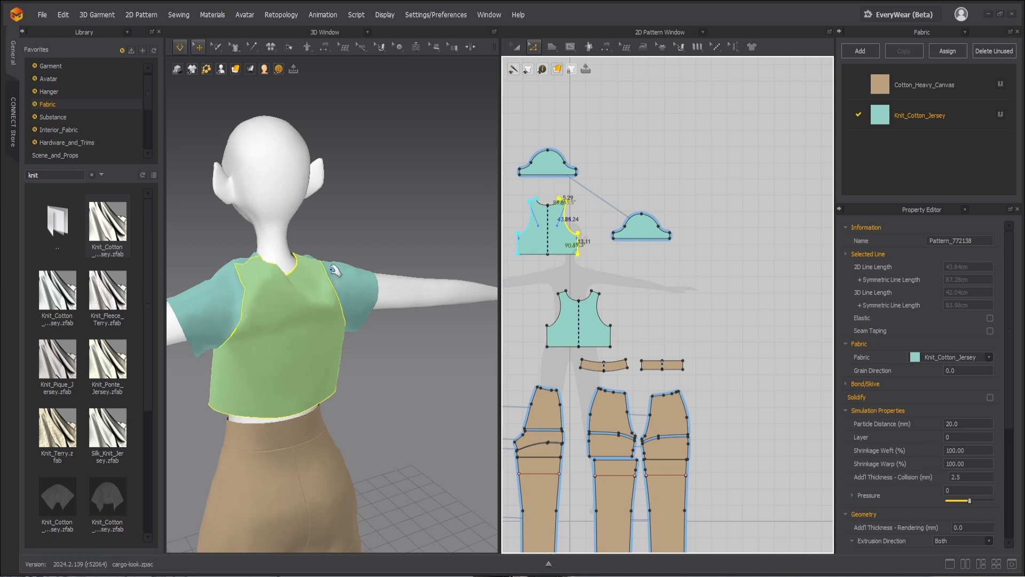
click(339, 297)
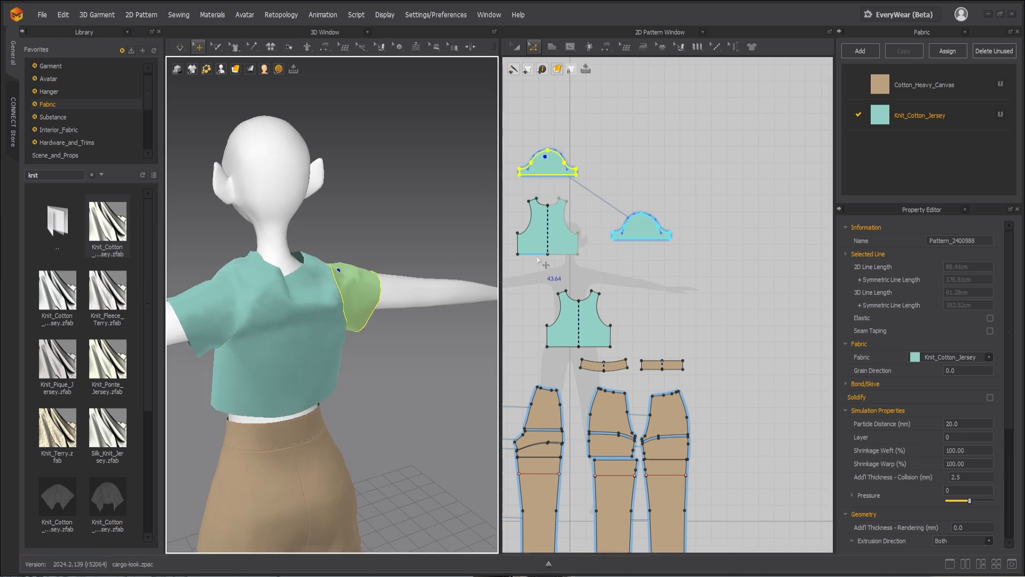
Step: Set the particle distance of the front and back bodice pieces to 10 mm
key(a)
click(534, 232)
shift+click(579, 320)
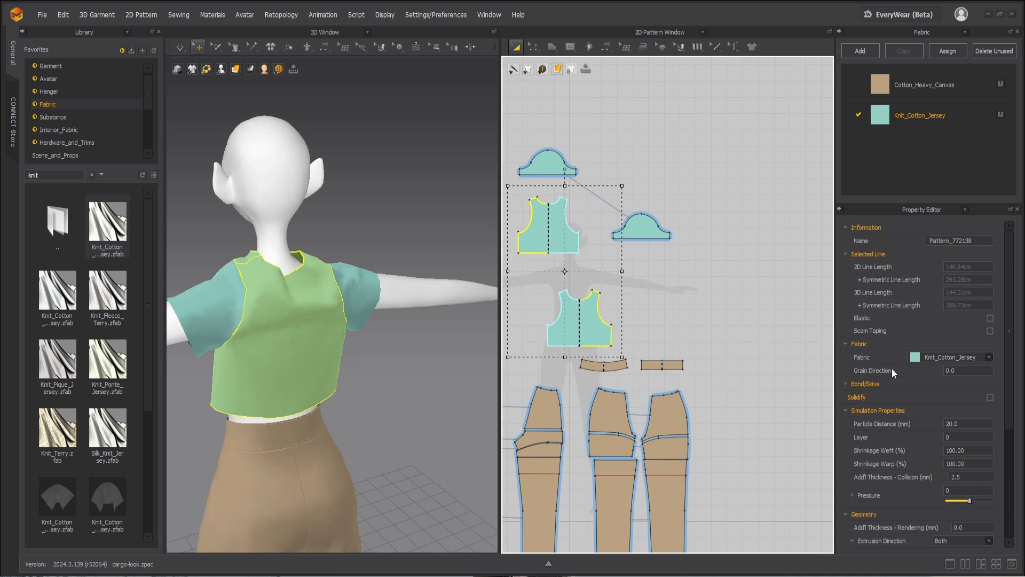
click(951, 423)
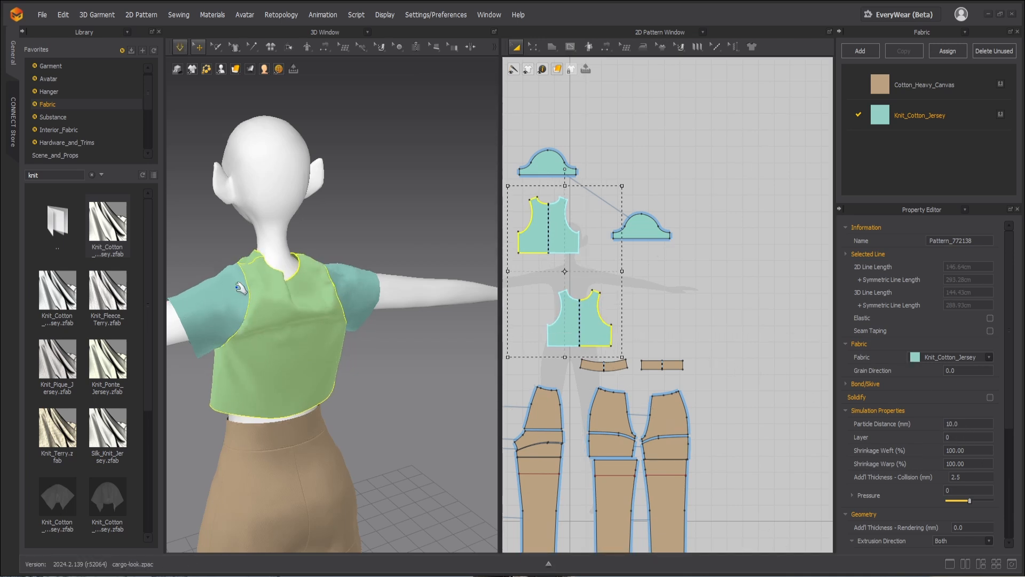
Step: Simulate the refined mesh and tug both sleeves and the bodice from the back and front to settle the shirt
click(205, 296)
click(357, 286)
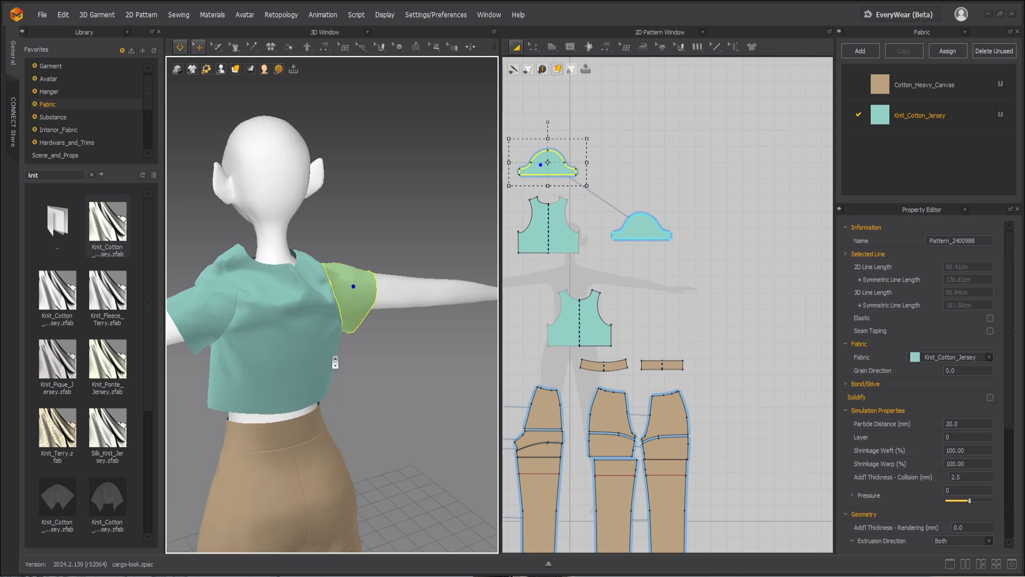
scroll(335, 362, down, 2)
right_drag(336, 362, 427, 336)
middle_drag(428, 336, 297, 324)
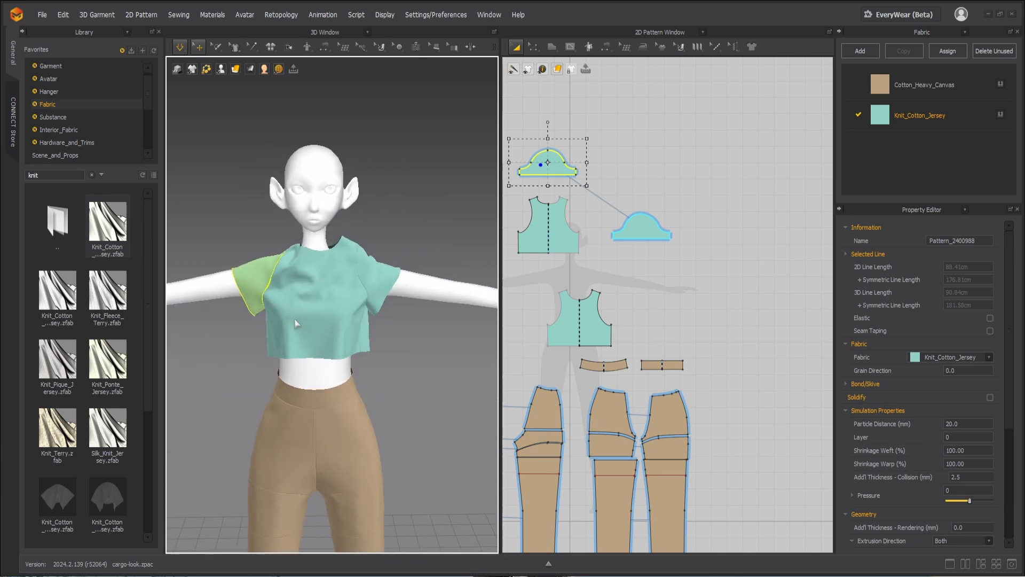
click(318, 344)
click(391, 267)
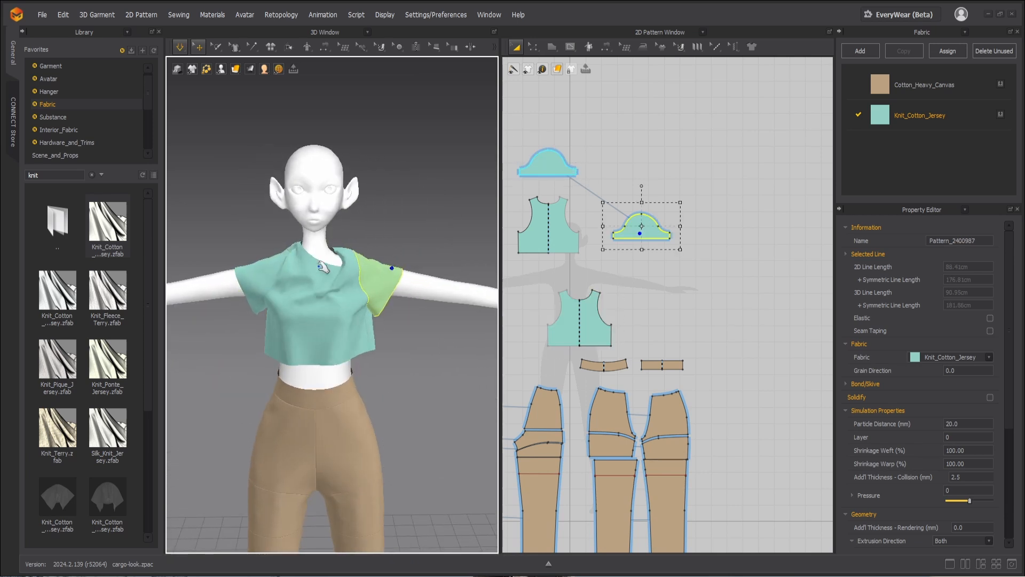
click(254, 270)
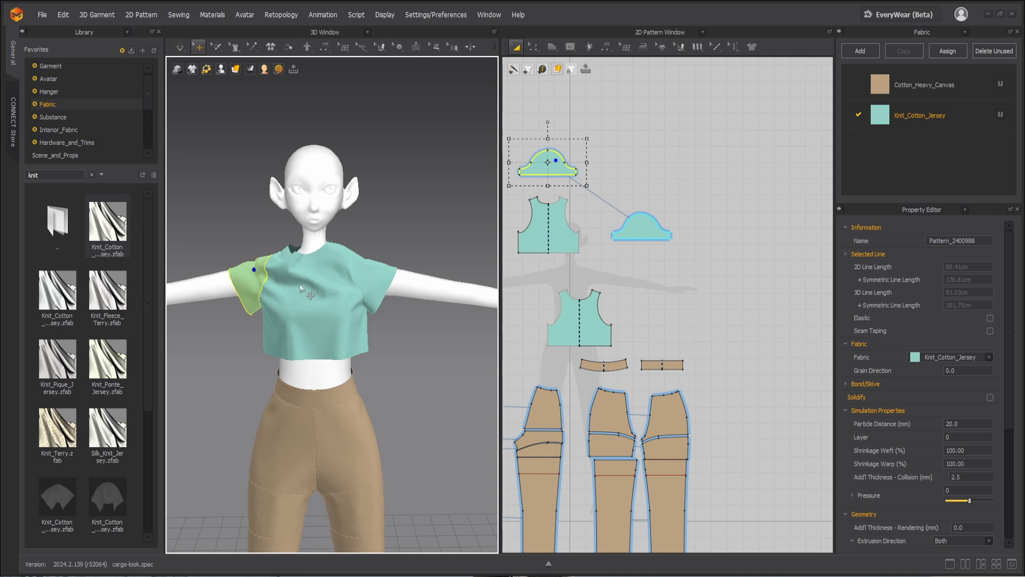
Step: Undo the recent back bodice narrowing and the latest simulated pulls on the shirt
click(346, 297)
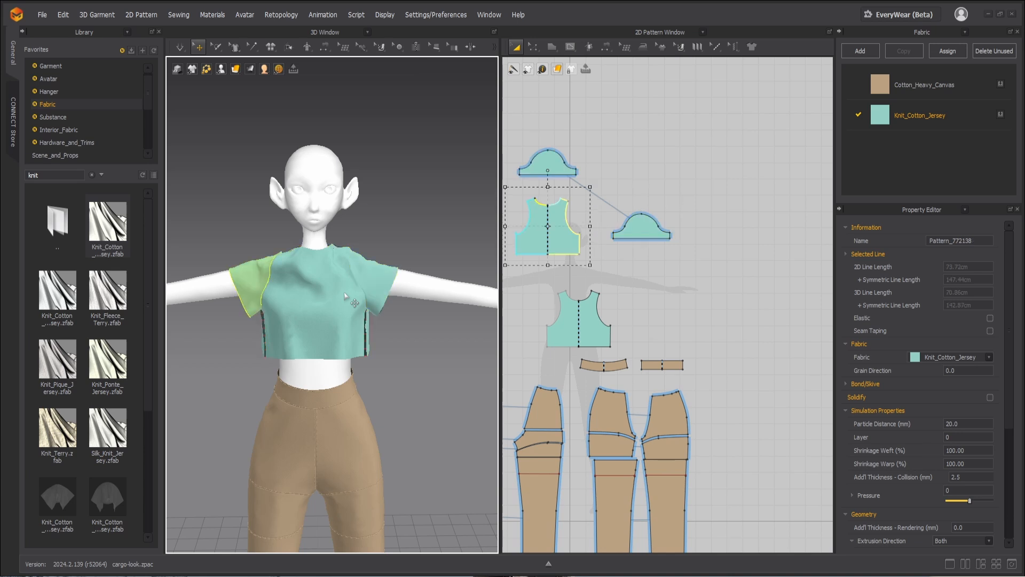
key(ctrl+z)
key(ctrl+z)
key(ctrl+z)
key(ctrl+z)
key(ctrl+z)
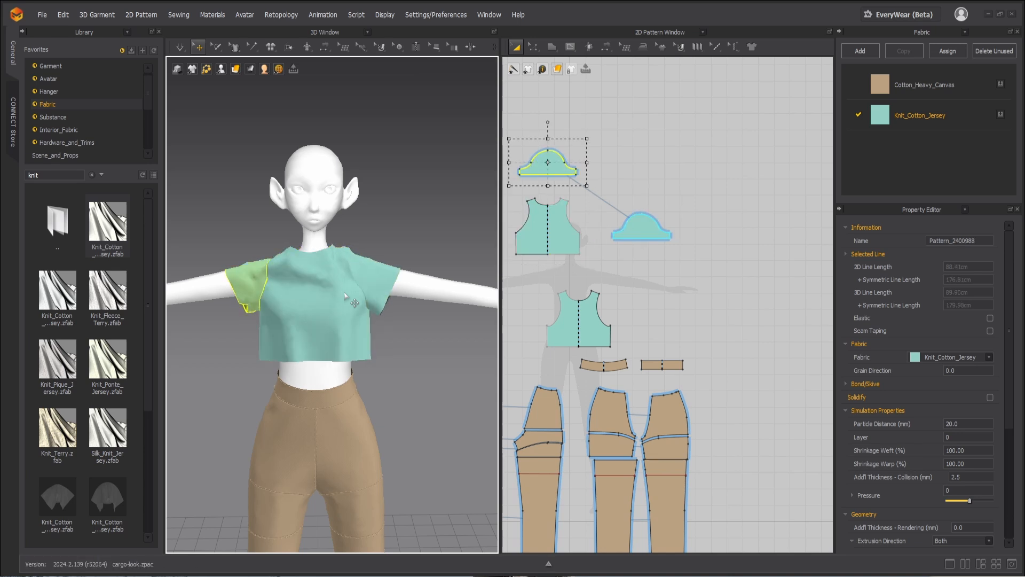
key(ctrl+z)
key(ctrl+z)
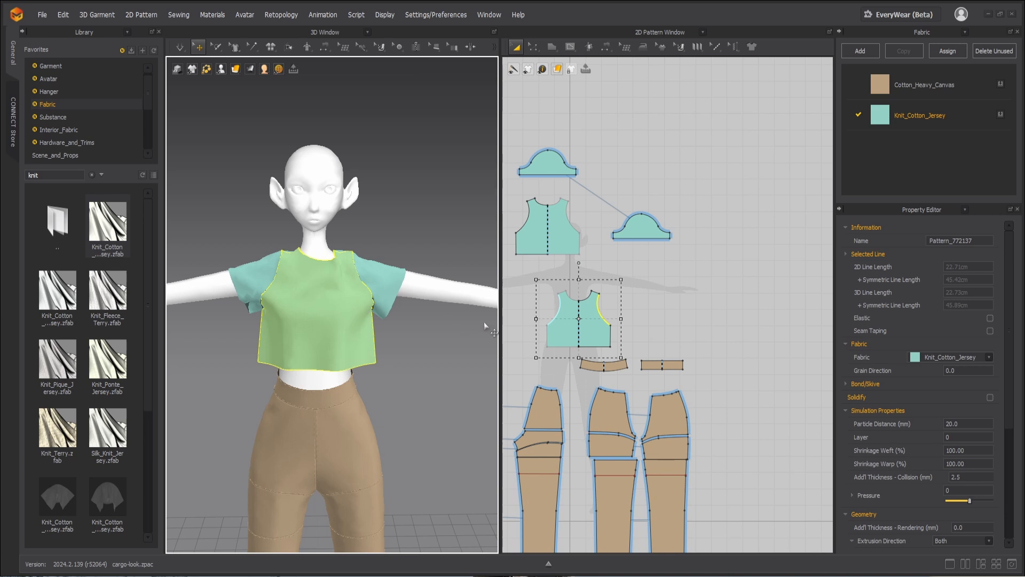
Step: Widen the front and back bodice pieces by moving their side edges outward from the center line
scroll(483, 322, up, 2)
key(z)
click(611, 331)
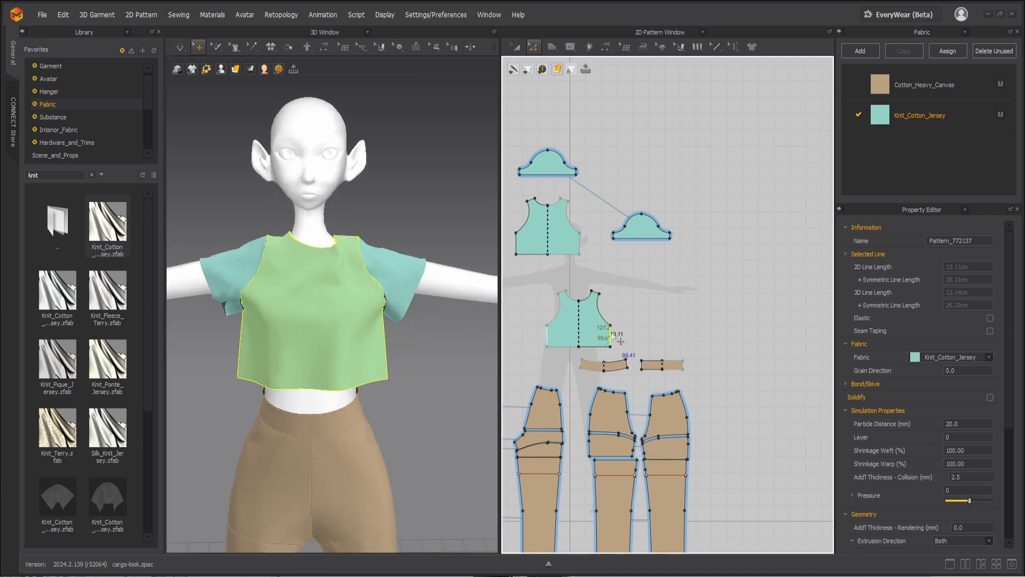
drag(611, 335, 620, 335)
drag(579, 242, 648, 241)
scroll(645, 251, up, 3)
drag(688, 225, 696, 225)
drag(591, 226, 584, 225)
Step: Simulate the widened shirt and tug the bodice, side seams and upper back into place from several angles
right_drag(343, 357, 299, 355)
key(space)
drag(359, 332, 353, 337)
drag(427, 376, 464, 341)
right_drag(315, 379, 377, 395)
drag(389, 369, 394, 408)
scroll(409, 267, down, 1)
middle_drag(450, 283, 411, 256)
drag(284, 257, 272, 240)
right_drag(331, 307, 256, 330)
drag(299, 289, 316, 323)
right_drag(315, 350, 230, 342)
drag(334, 262, 340, 246)
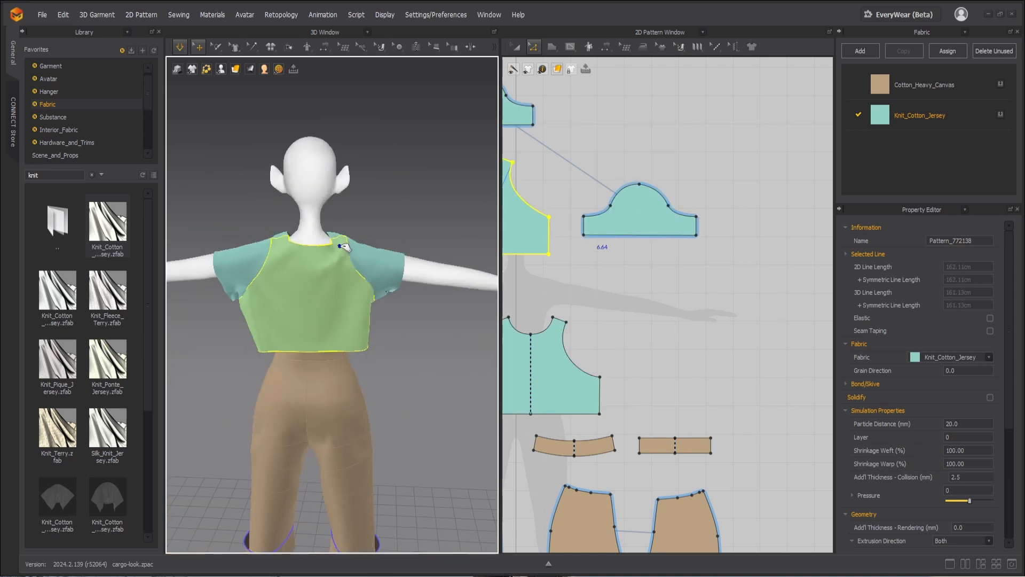
Step: Pull the sleeves of the simulated shirt into place around the arms and stop the simulation
right_drag(403, 315, 339, 299)
drag(338, 299, 343, 304)
right_click(330, 273)
click(366, 108)
click(189, 255)
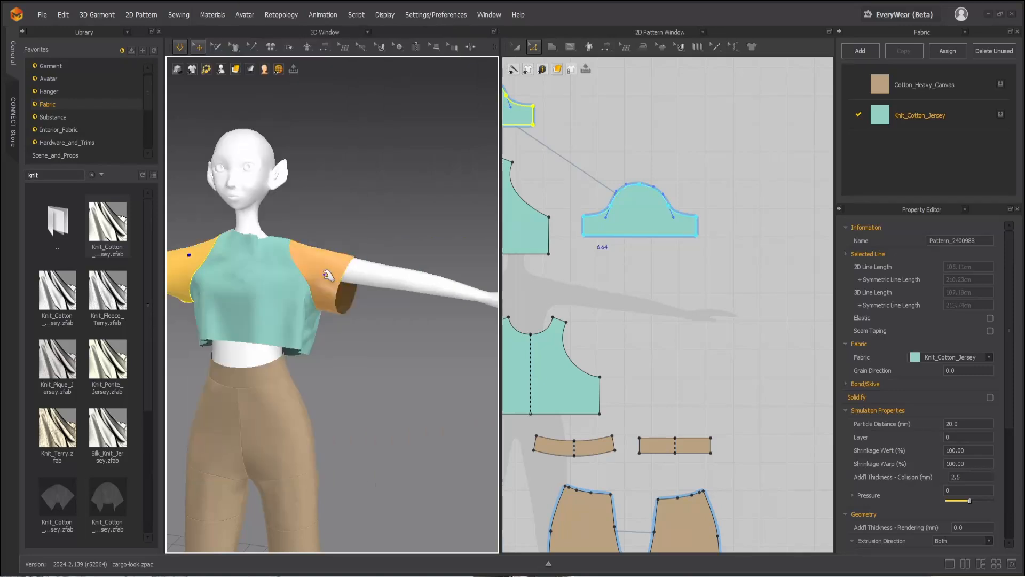
key(space)
click(411, 363)
Step: Settle the front of the shirt by pulling the shoulder and chest areas while facing the avatar
scroll(320, 299, down, 3)
click(264, 260)
right_drag(299, 275, 320, 275)
scroll(323, 288, up, 4)
middle_drag(566, 320, 630, 321)
scroll(619, 321, down, 1)
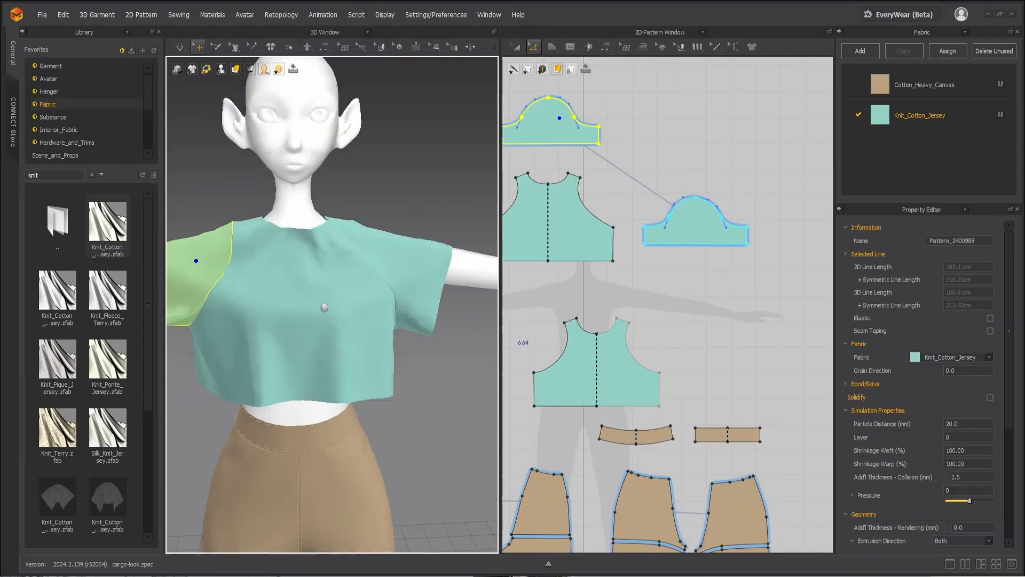
middle_drag(324, 306, 334, 344)
Step: Narrow the shoulders of the front and back bodice by moving their shoulder edges toward the center line
scroll(593, 322, up, 2)
drag(598, 338, 626, 321)
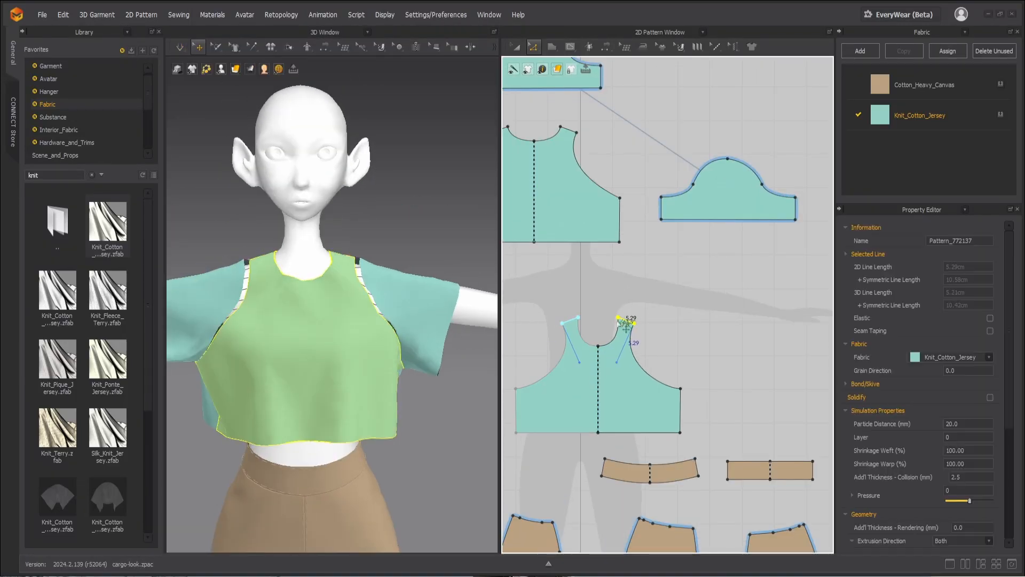
right_drag(395, 352, 224, 382)
scroll(620, 219, down, 2)
click(585, 157)
drag(569, 149, 596, 173)
scroll(563, 142, up, 8)
drag(661, 230, 606, 245)
Step: Reshape the armhole curves of the bodice pieces with deeper curvature and simulate the shirt from the front view
click(621, 258)
key(c)
key(z)
right_click(610, 242)
click(643, 315)
key(c)
key(z)
key(c)
key(z)
key(2)
key(space)
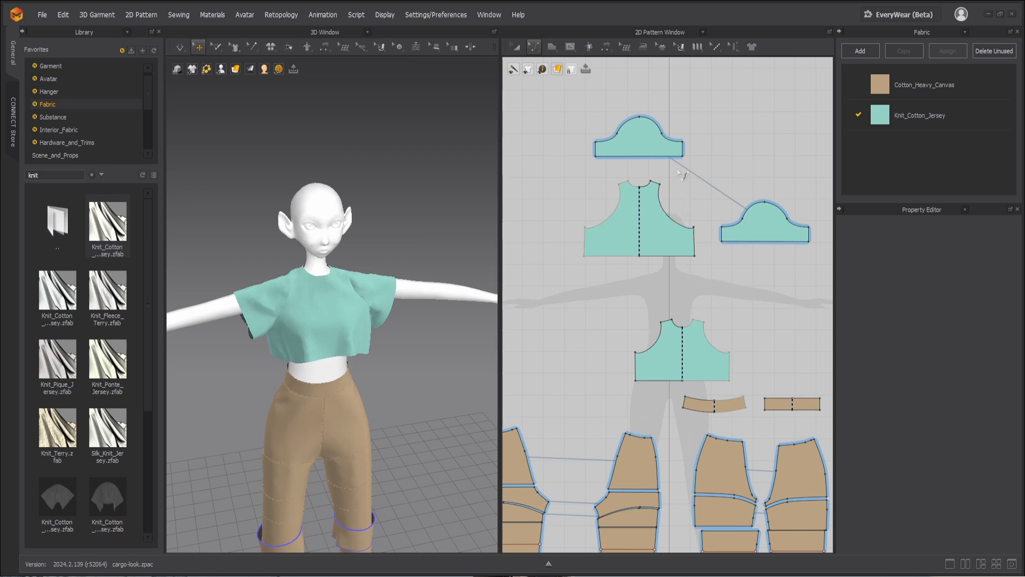
Step: Draw a straight internal line about 41.5 cm long across the sleeve, just above and parallel to its hem
key(g)
scroll(694, 168, up, 8)
scroll(660, 164, down, 8)
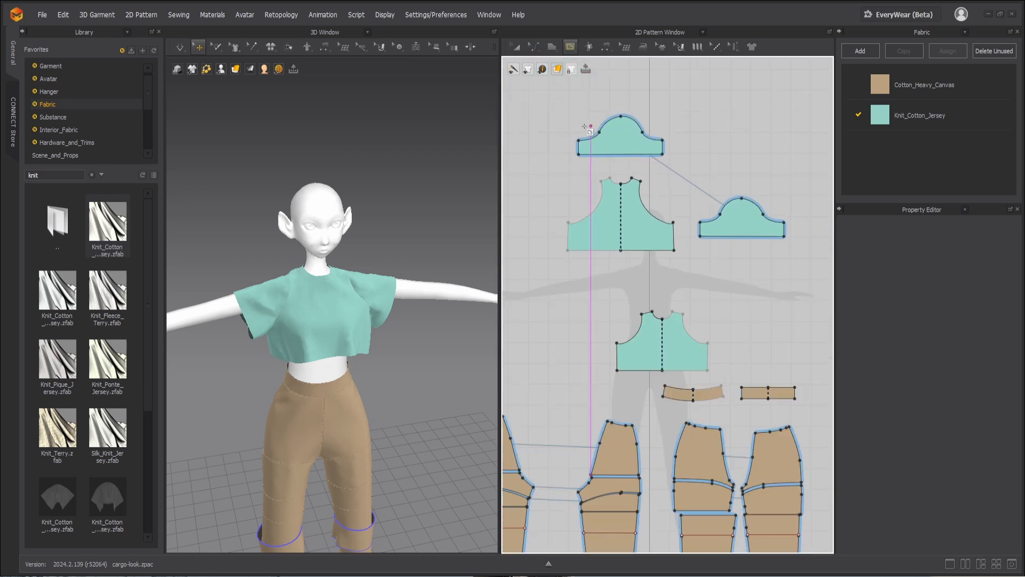
scroll(586, 128, up, 6)
scroll(609, 182, down, 3)
scroll(608, 184, up, 2)
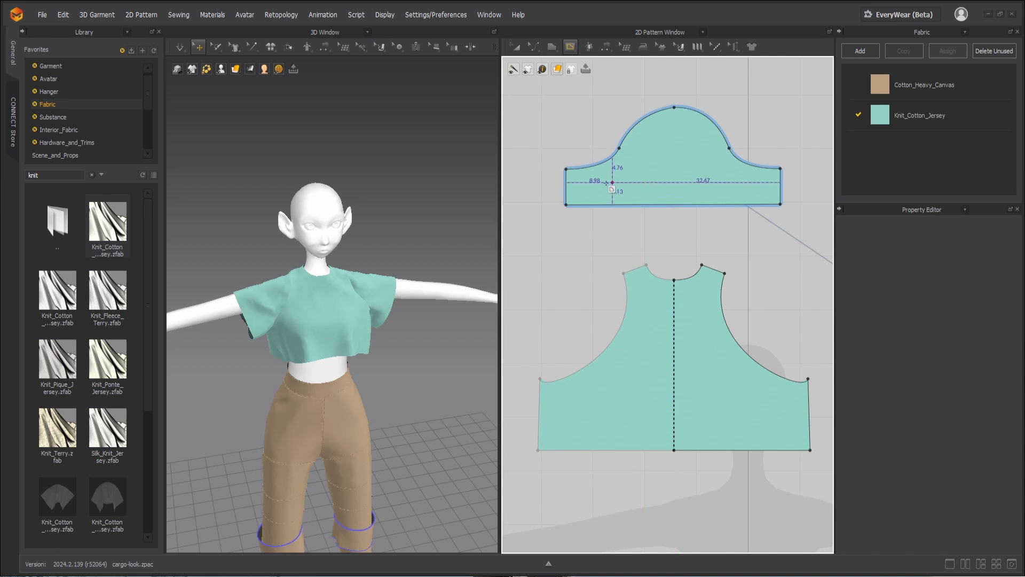
click(566, 188)
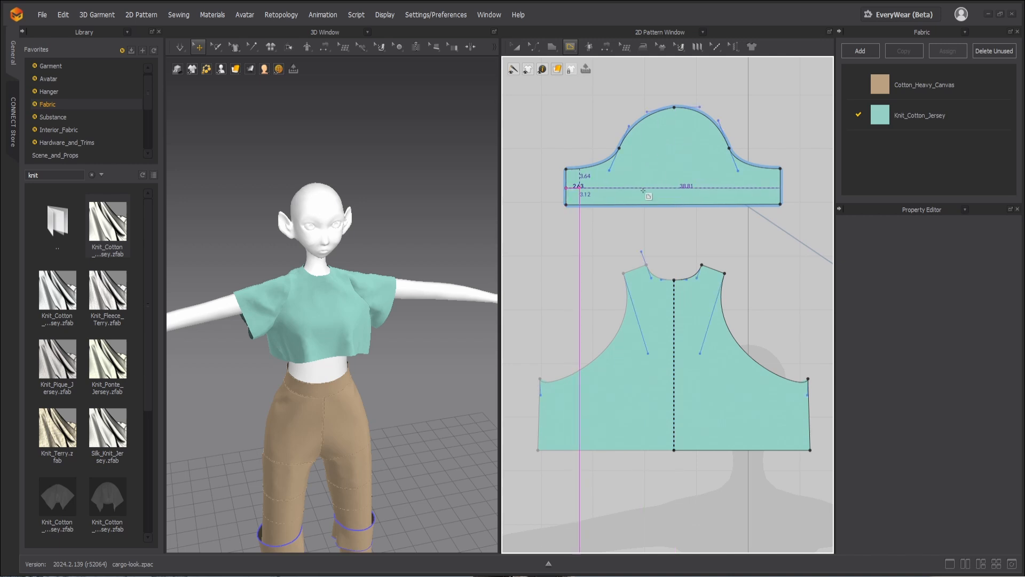
double_click(781, 188)
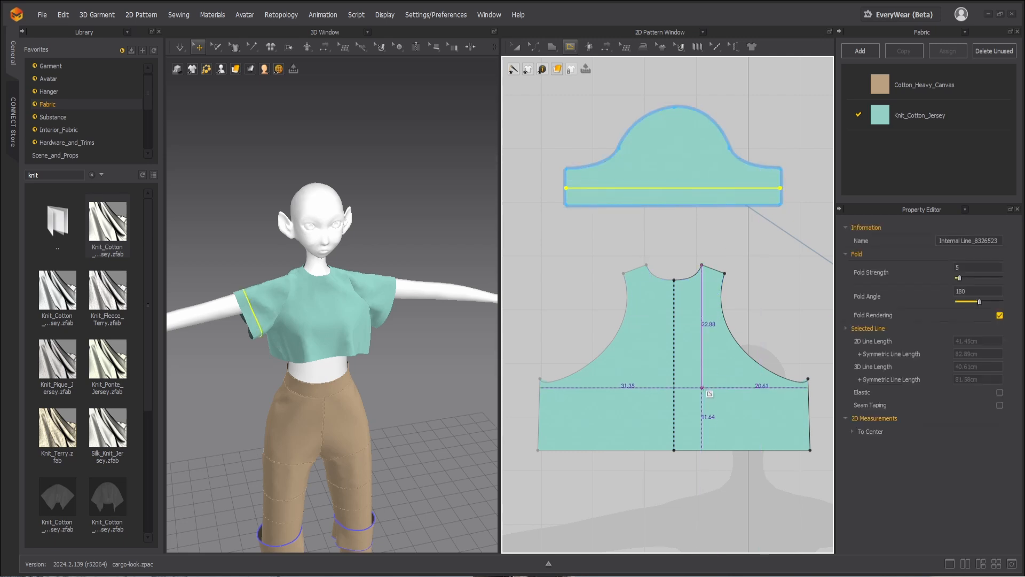
Step: Draw a horizontal internal line about 26.2 cm long above the back bodice hem, from the side edge to the center line
scroll(550, 440, down, 2)
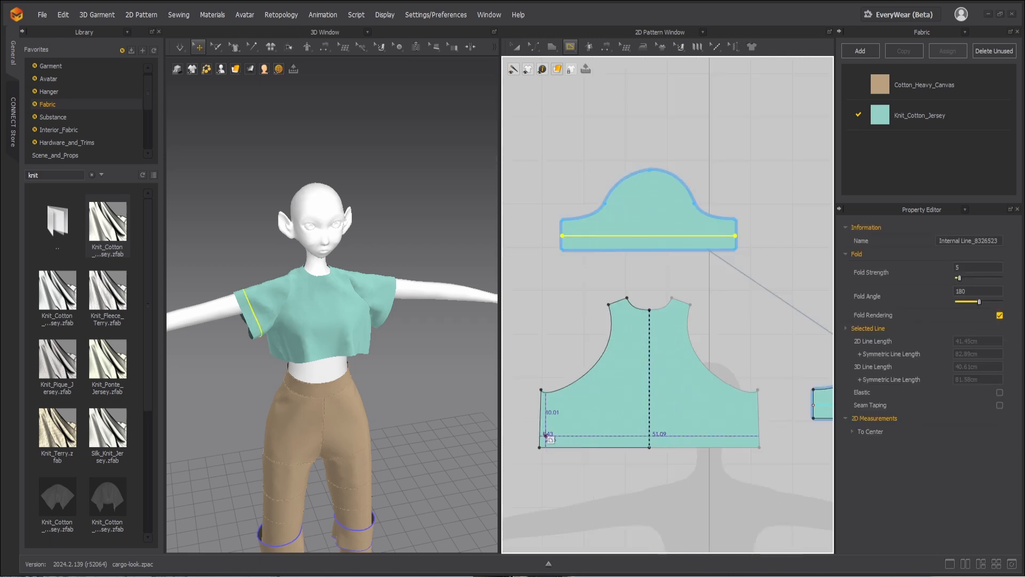
click(540, 431)
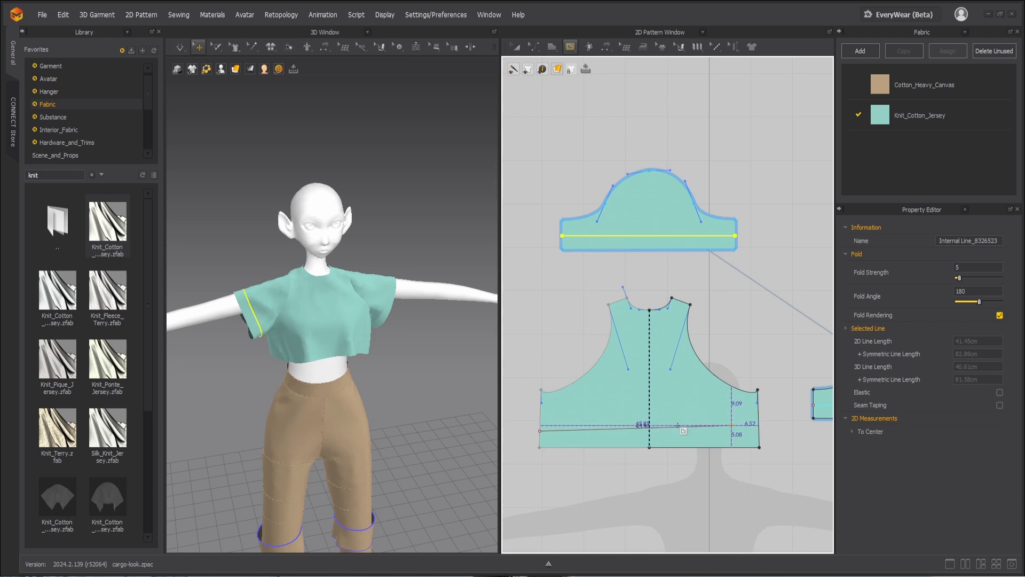
double_click(649, 430)
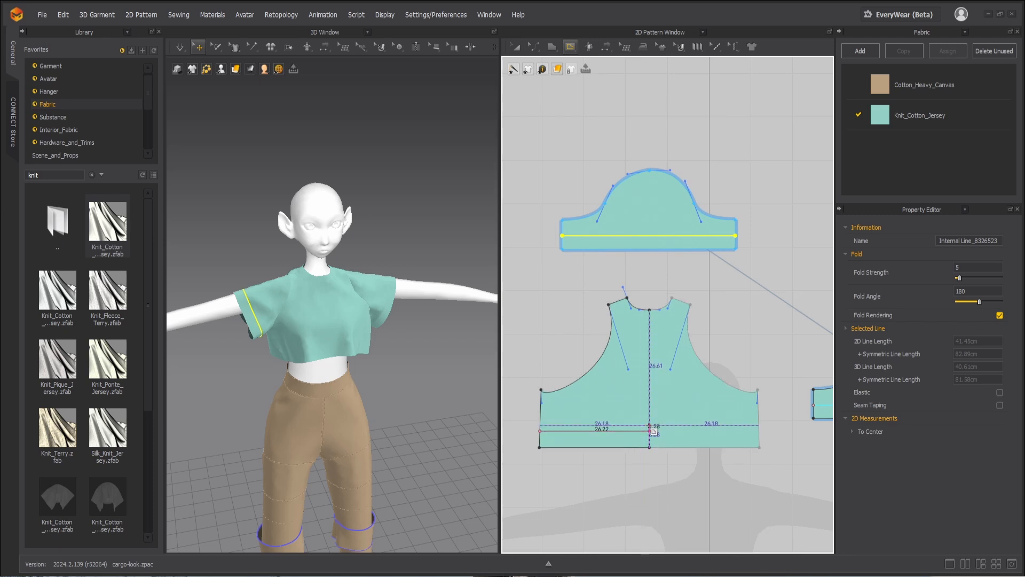
Step: Move the front bodice piece beside the back bodice with their hems level in the pattern layout
scroll(649, 431, down, 4)
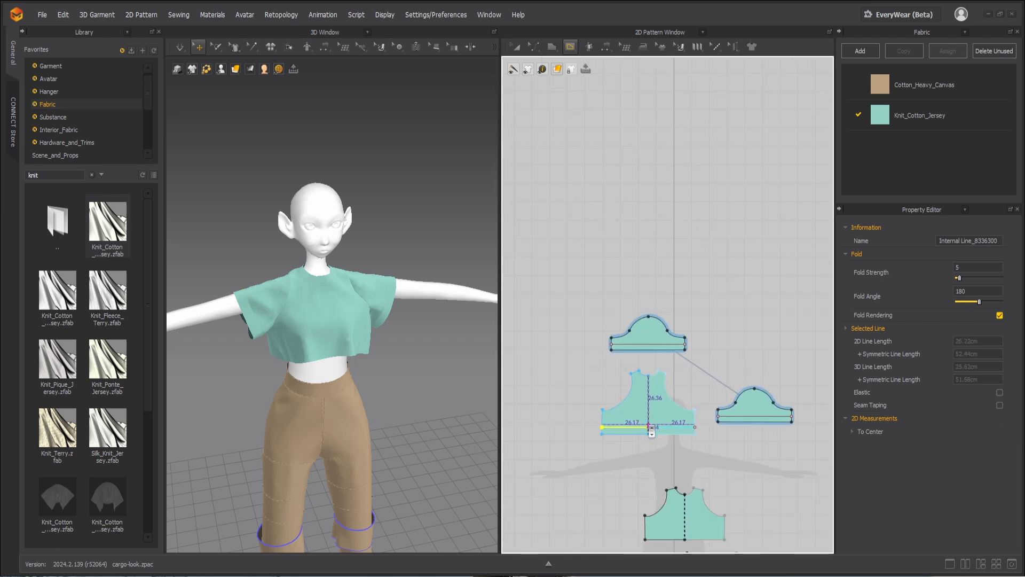
scroll(631, 383, up, 3)
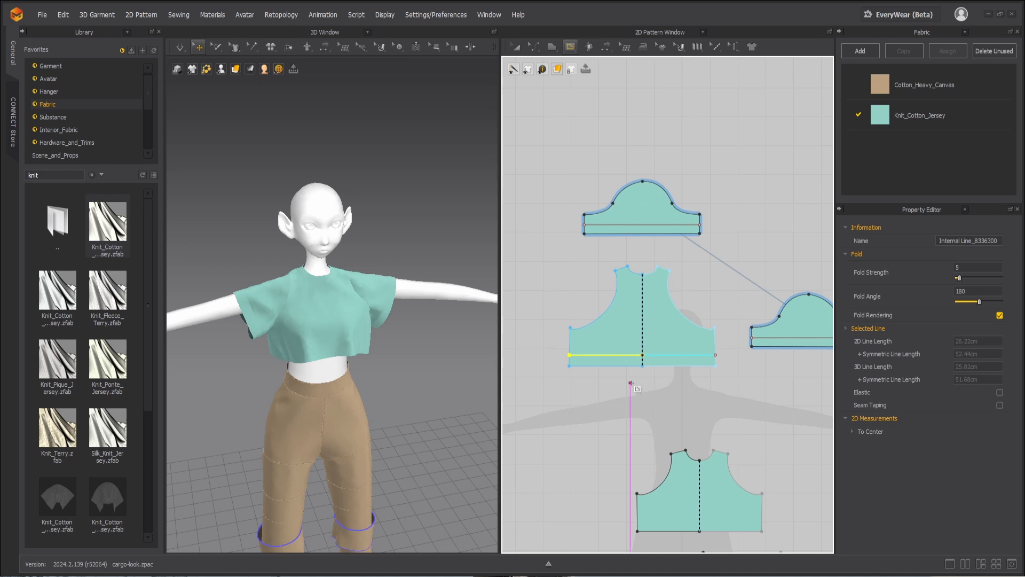
click(622, 310)
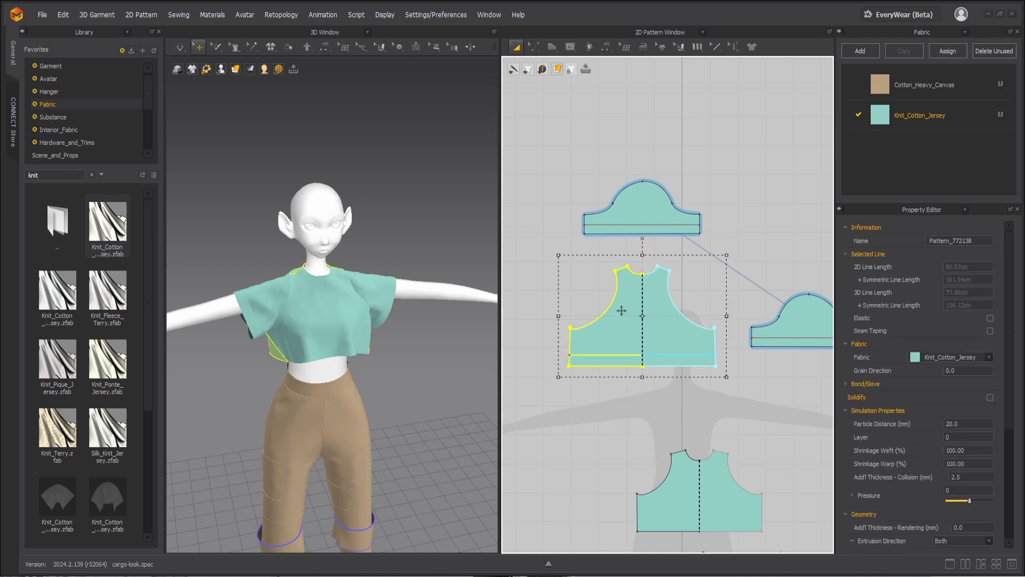
scroll(668, 376, down, 2)
scroll(689, 443, up, 2)
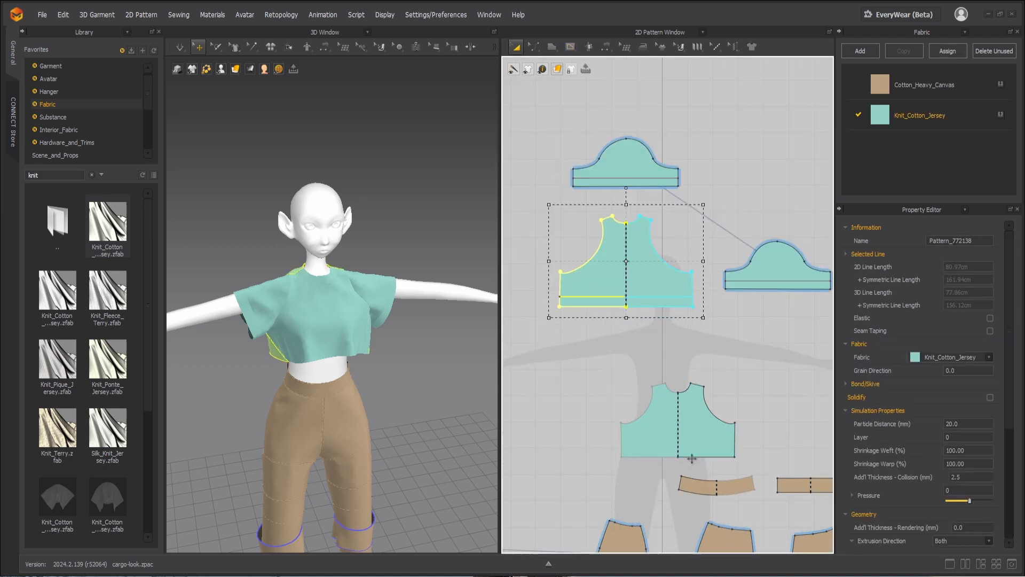
drag(661, 435, 741, 284)
scroll(721, 290, up, 3)
scroll(721, 290, down, 3)
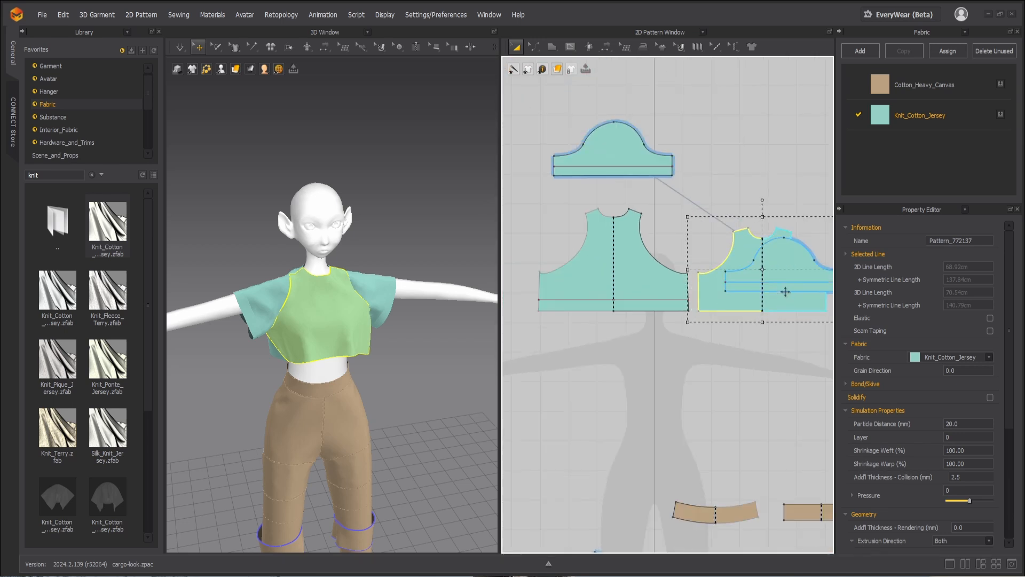
Step: Draw a horizontal internal line about 44.8 cm long above the front bodice hem, level with the back bodice's line
scroll(805, 277, up, 3)
key(c)
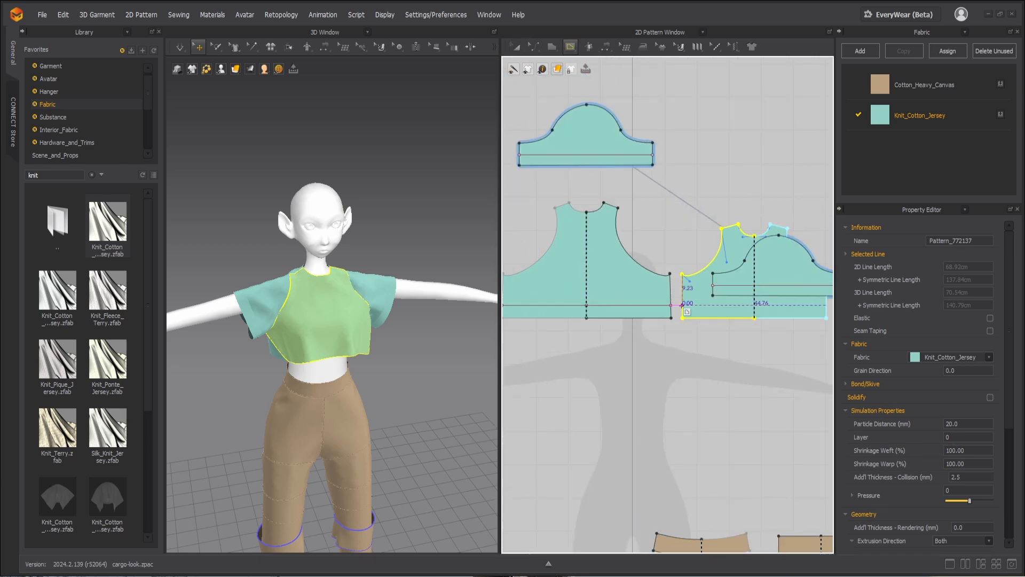
drag(828, 312, 832, 312)
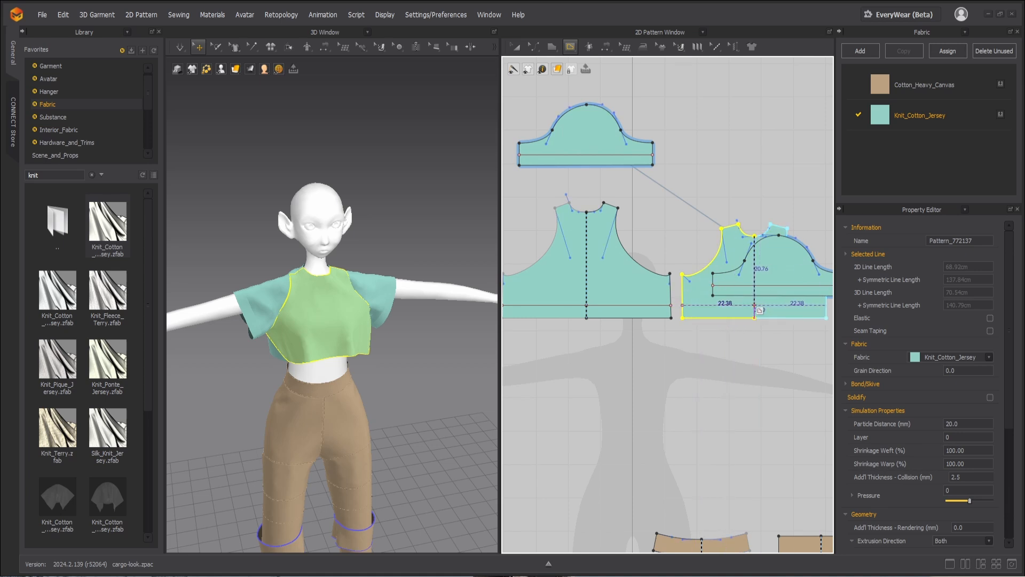
Step: Move the overlapping sleeve beside the other sleeve and place the front bodice beside the back bodice in the pattern layout
double_click(754, 305)
key(a)
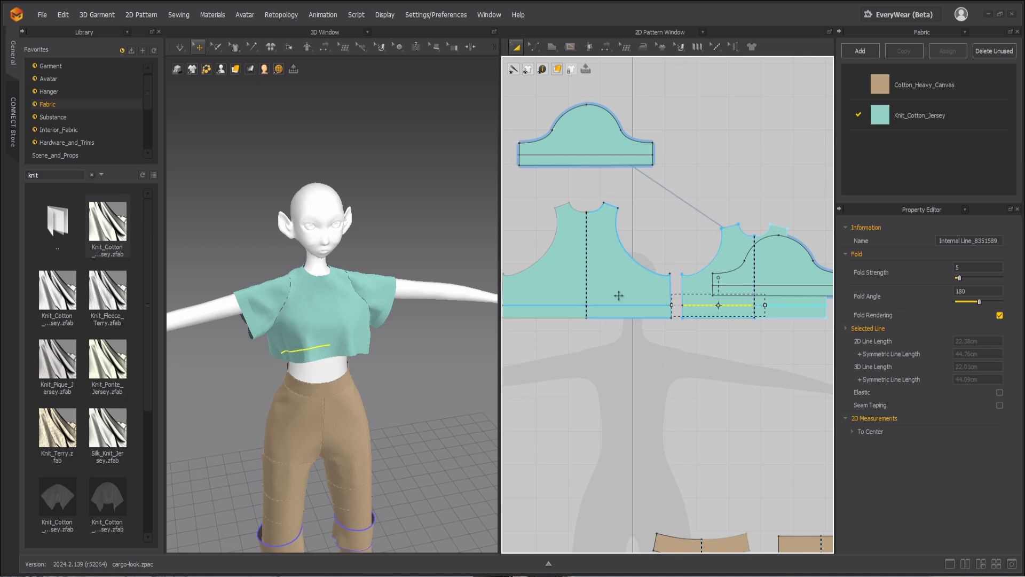
drag(698, 291, 545, 398)
drag(778, 266, 772, 134)
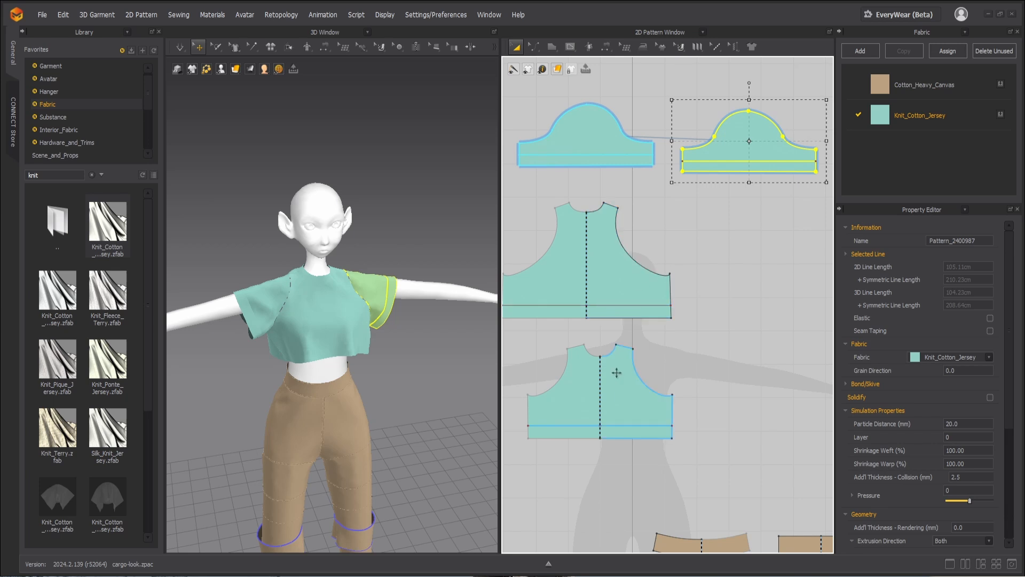
drag(601, 384, 763, 259)
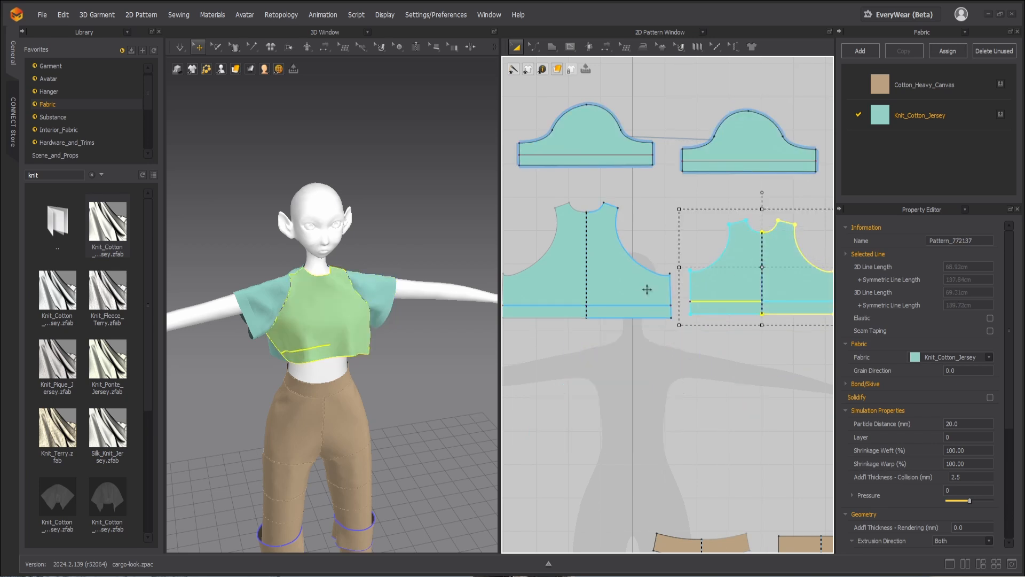
Step: Duplicate the front and back bodice pieces together and place the copies directly below the originals
shift+click(650, 289)
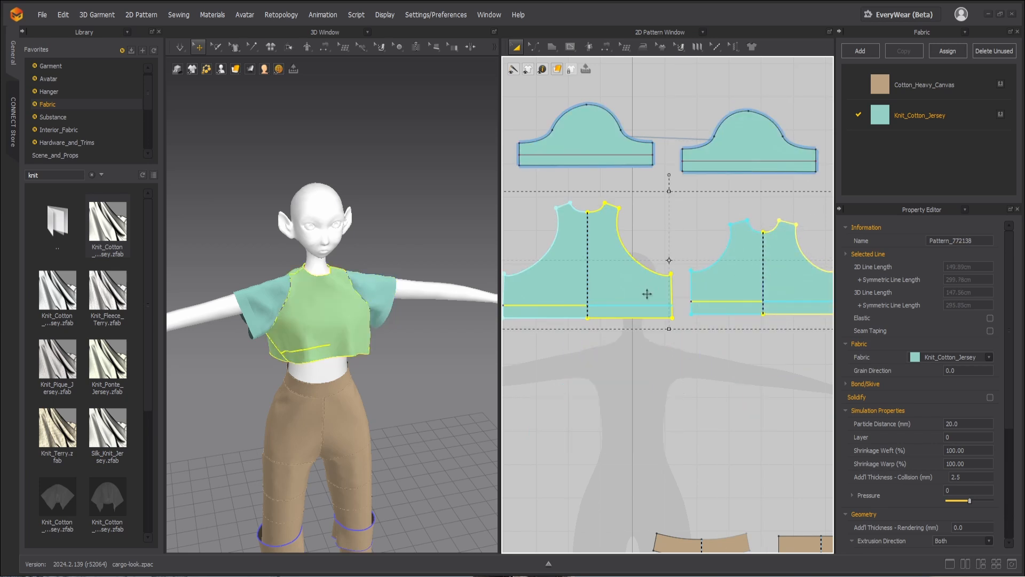
key(ctrl+c)
key(ctrl+v)
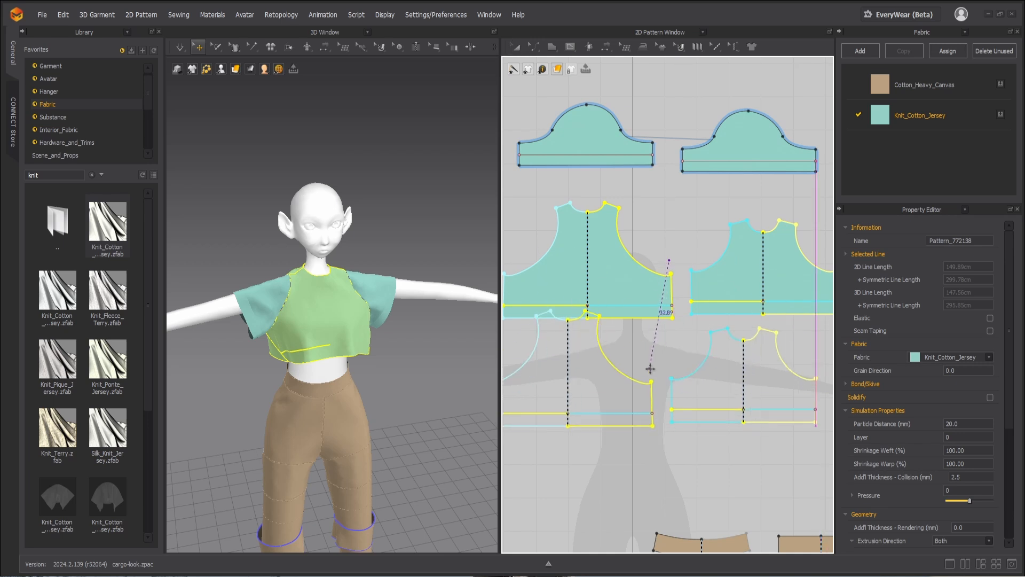
click(593, 395)
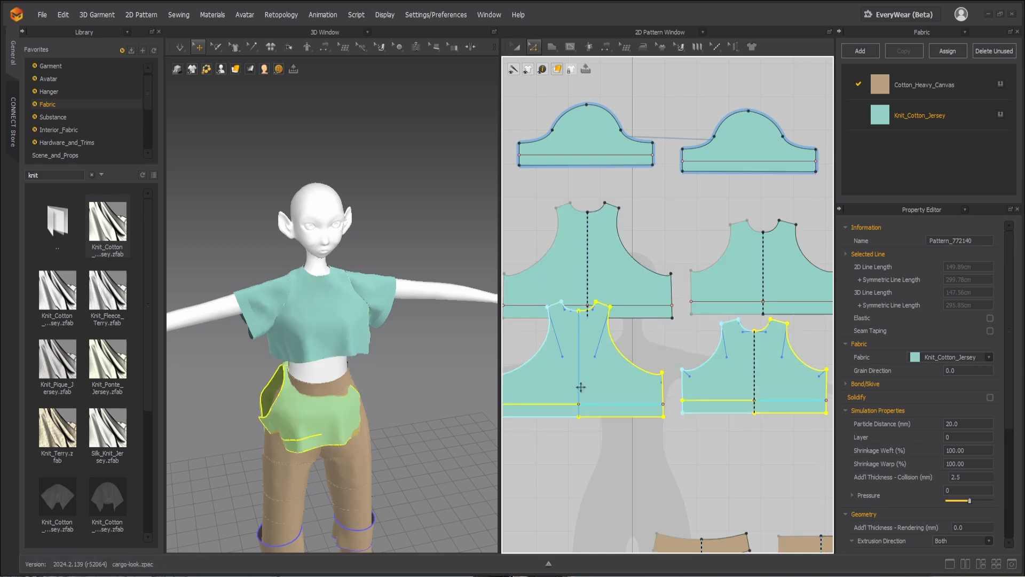
Step: Cut & Sew the two copied bodice pieces along their horizontal internal hem lines
click(718, 400)
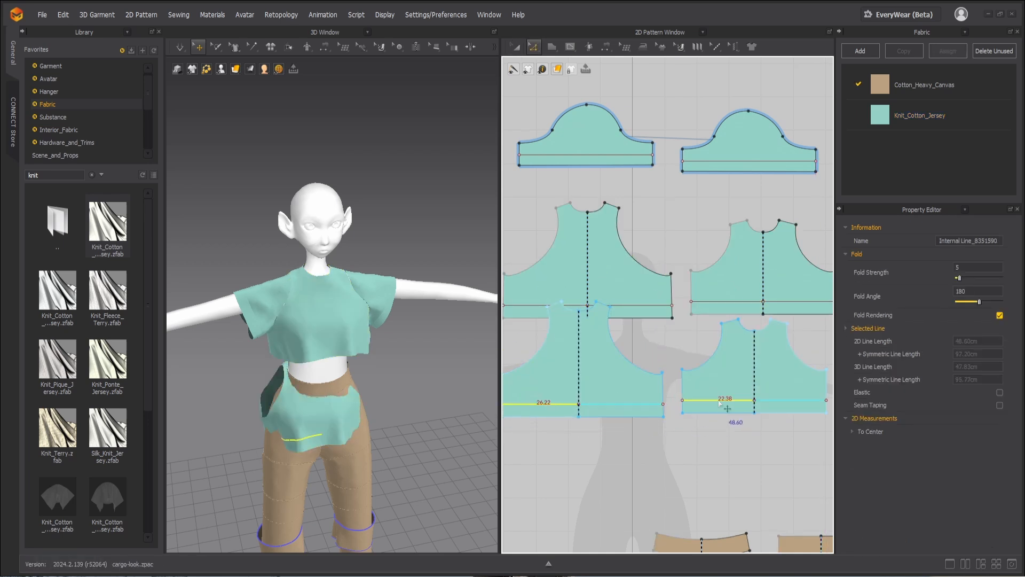
right_click(719, 400)
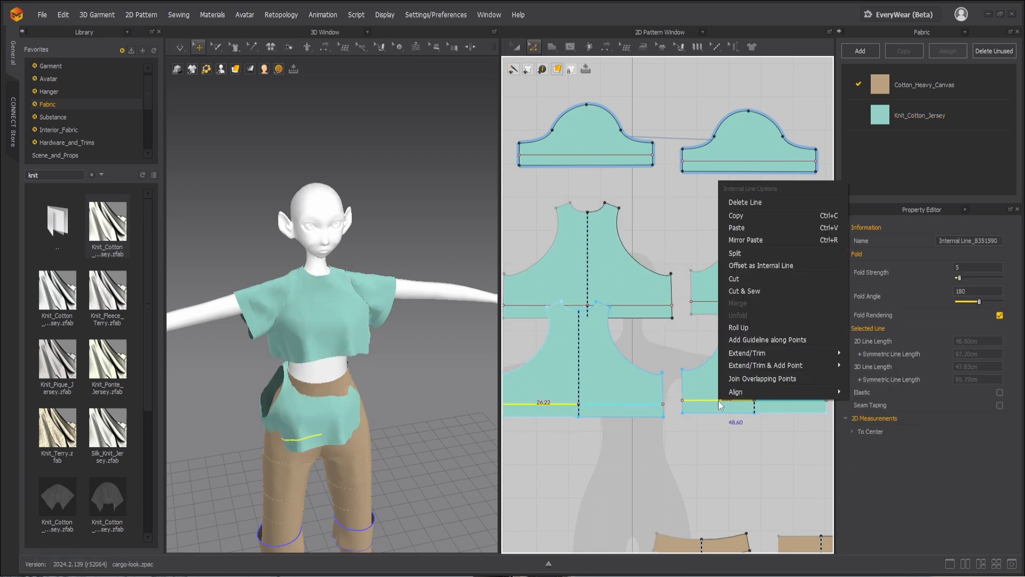
click(752, 290)
Step: Delete the upper parts of both copied bodices, keeping only the narrow hem strips
key(a)
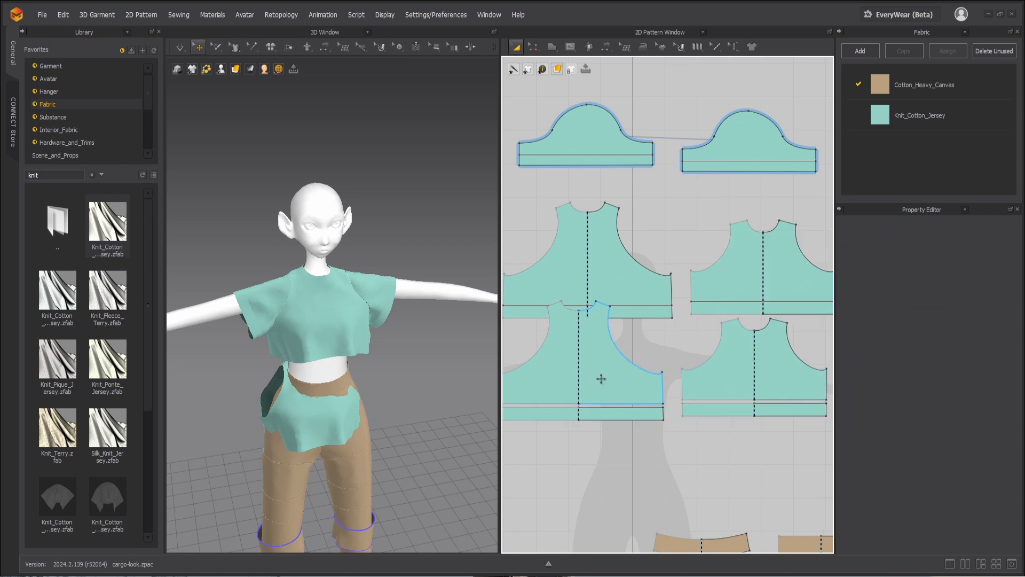
click(638, 376)
shift+click(715, 374)
key(Delete)
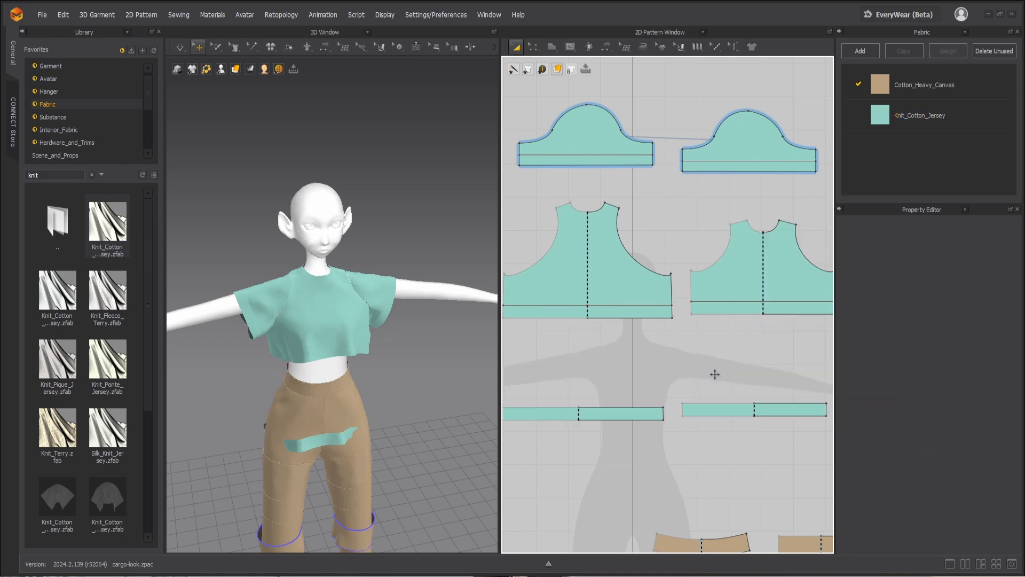
Step: Move both hem strips below their bodice pieces in the pattern layout and raise them to the shirt hem in 3D
drag(602, 411, 620, 343)
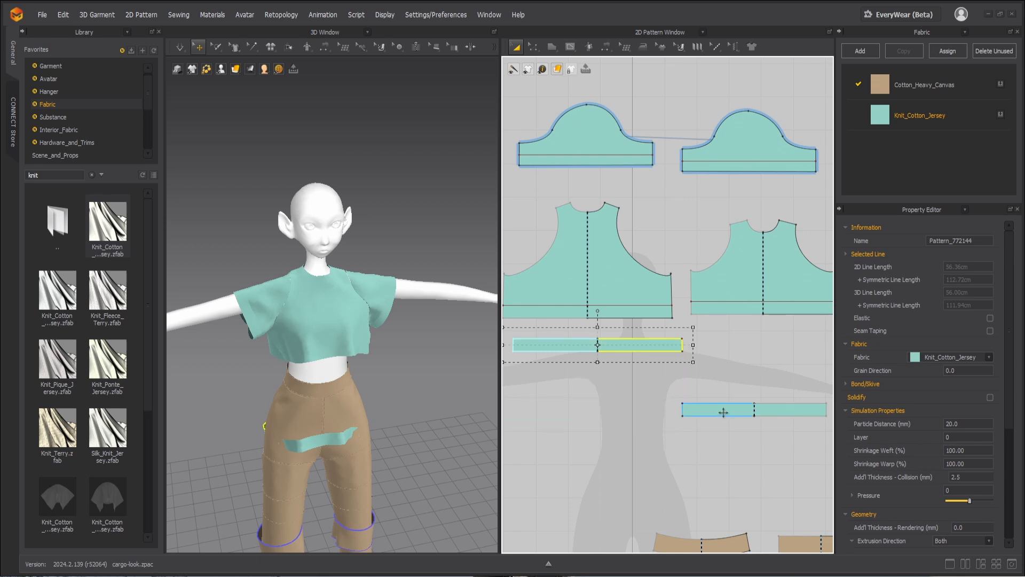
drag(722, 411, 736, 340)
right_drag(369, 414, 396, 409)
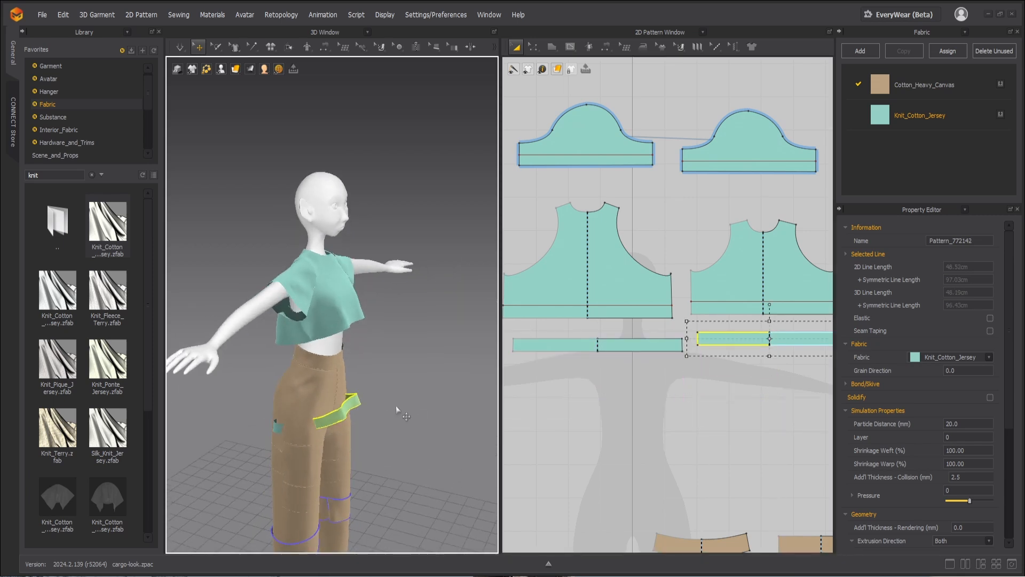
drag(350, 407, 371, 324)
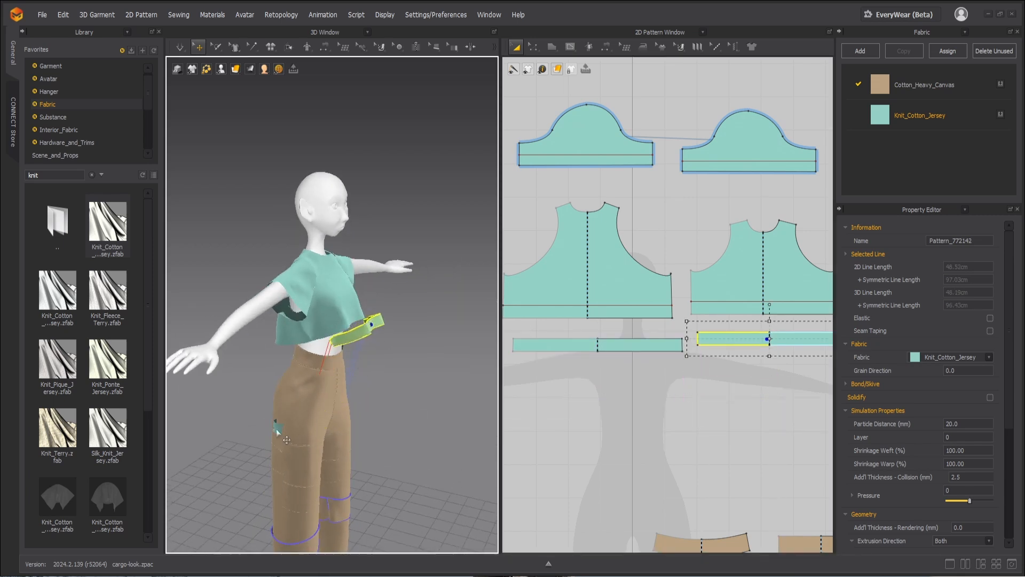
drag(287, 439, 266, 341)
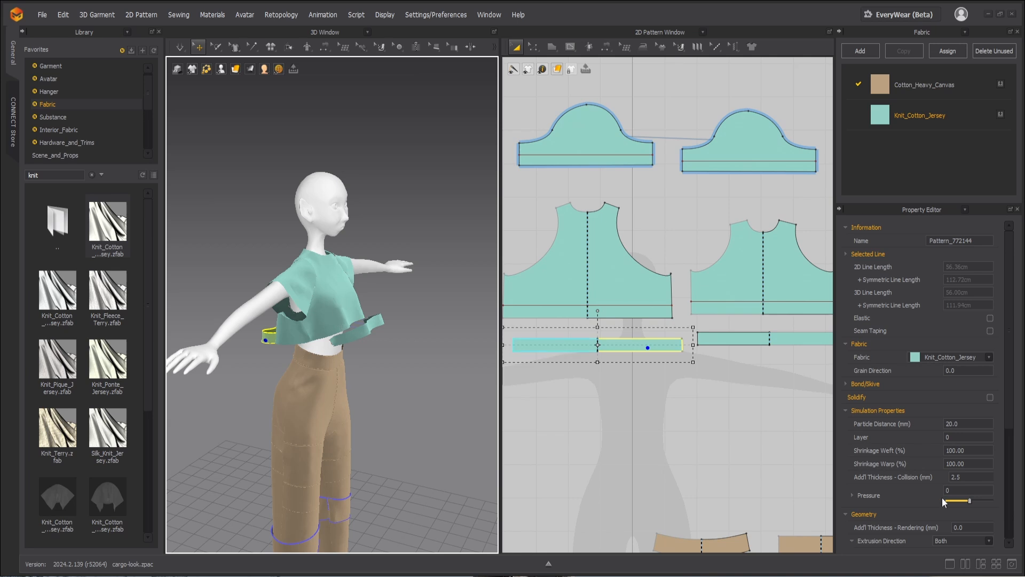
Step: Set the simulation layer to 2 for all sleeve, bodice and hem strip pieces of the shirt
scroll(706, 384, down, 5)
scroll(700, 376, up, 2)
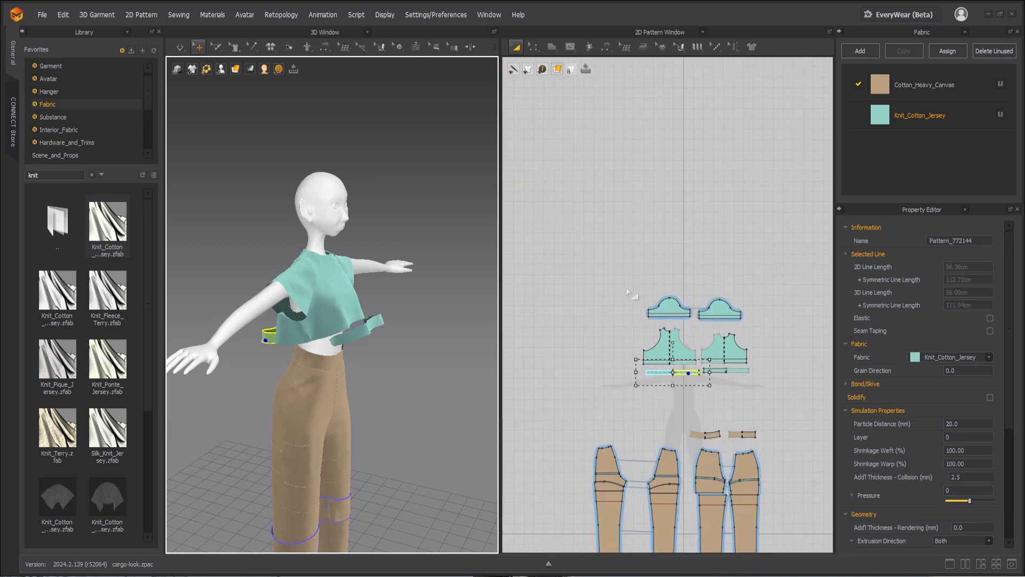
drag(608, 275, 816, 391)
double_click(959, 437)
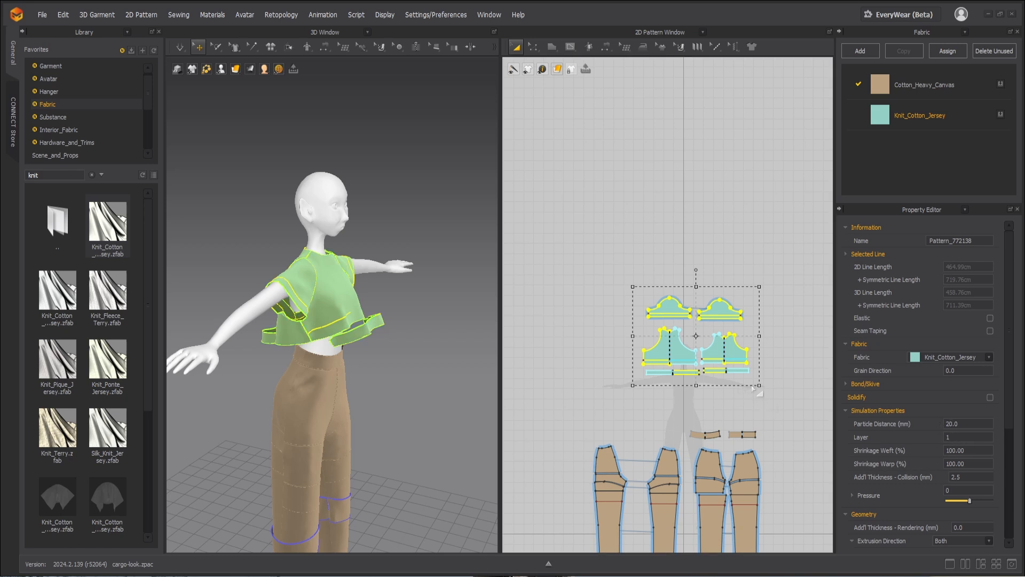
scroll(767, 390, up, 4)
scroll(759, 385, down, 3)
scroll(646, 338, up, 2)
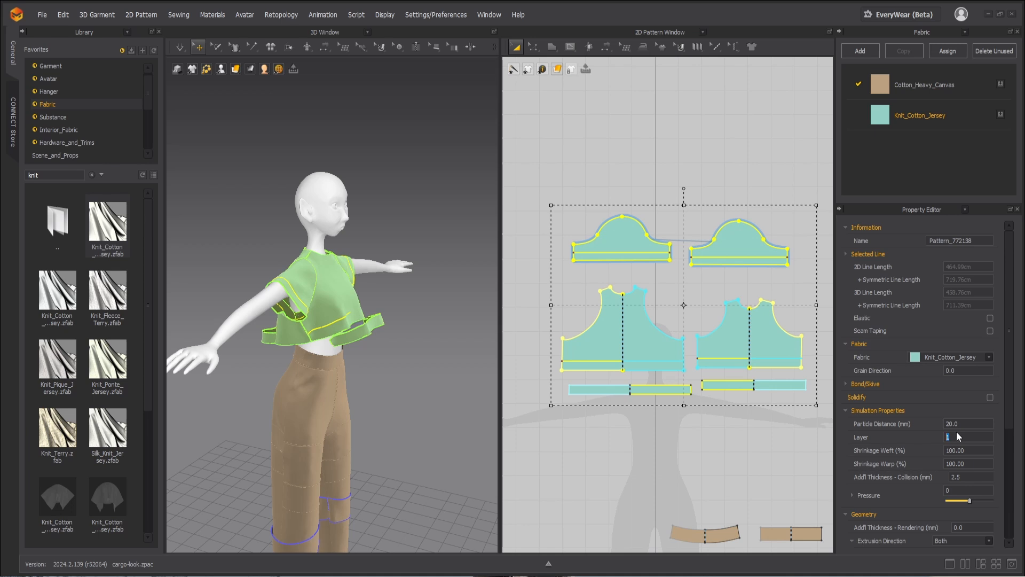
click(721, 404)
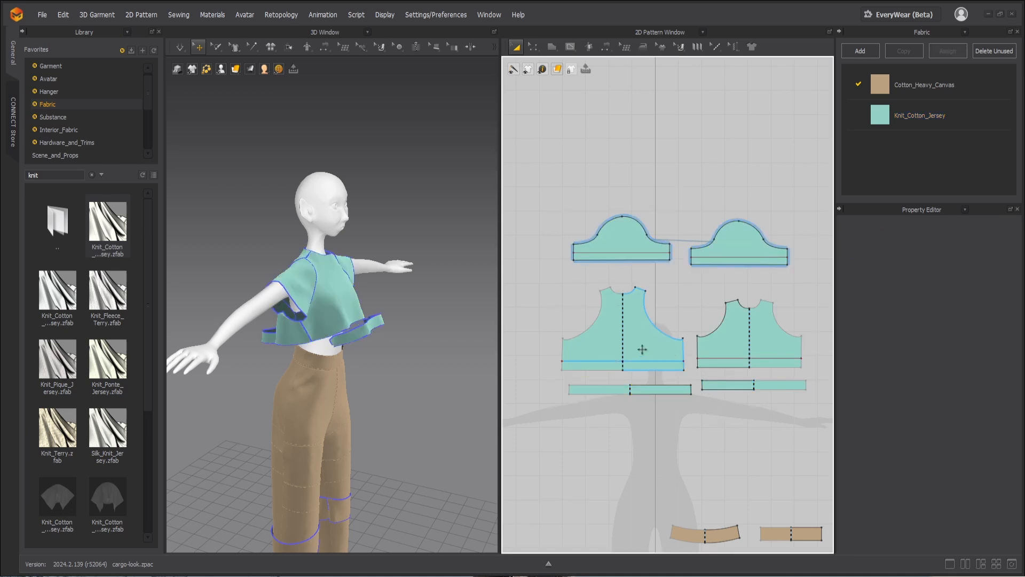
Step: Set the particle distance of all sleeve, bodice and hem strip pieces to 10 mm
click(642, 349)
shift+click(713, 346)
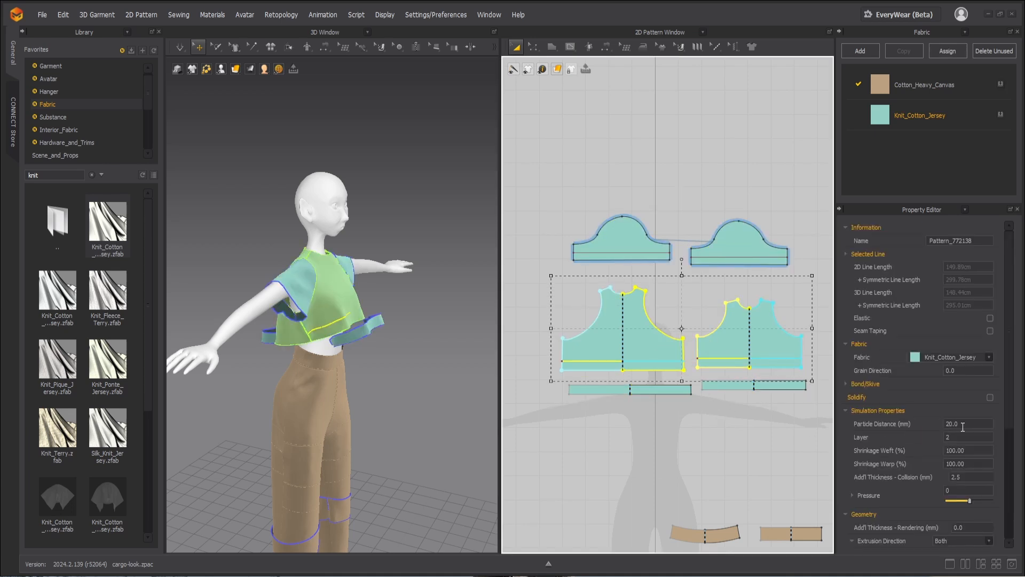
double_click(944, 422)
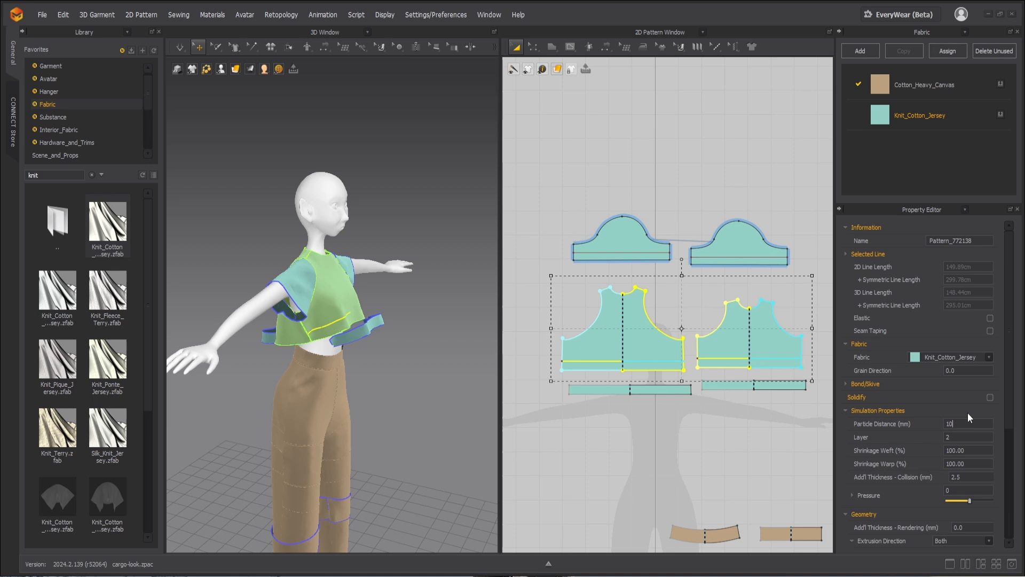
drag(518, 186, 817, 440)
double_click(961, 424)
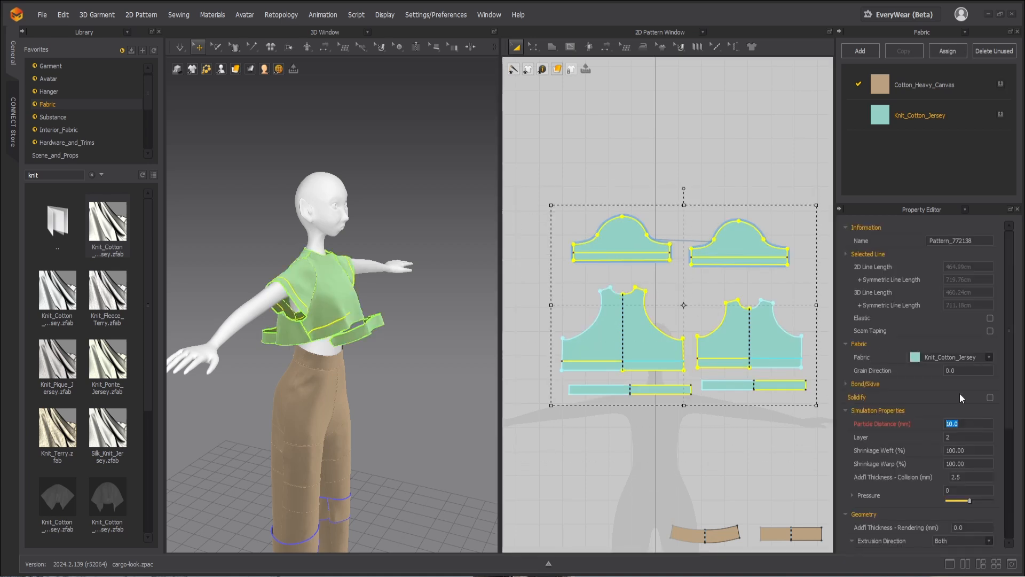
text(10)
key(Return)
click(774, 438)
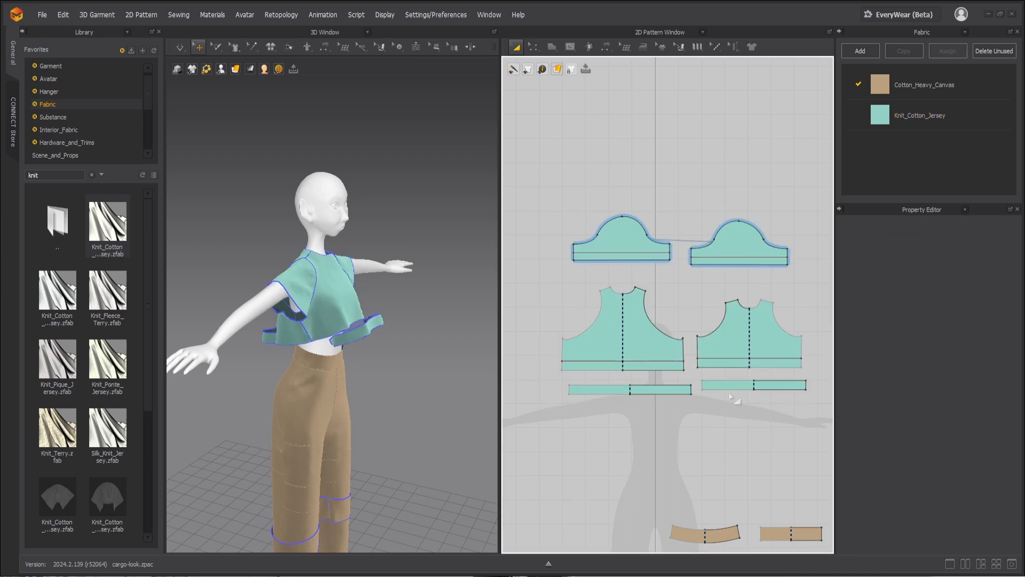
Step: Set the simulation layer of the front and back hem strips to 1
click(726, 384)
shift+click(677, 390)
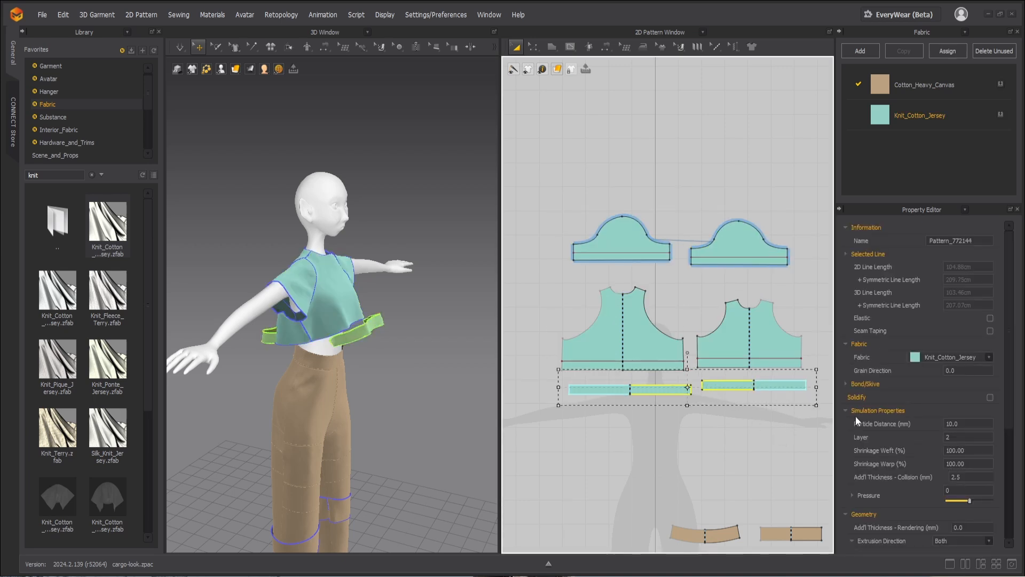
double_click(955, 437)
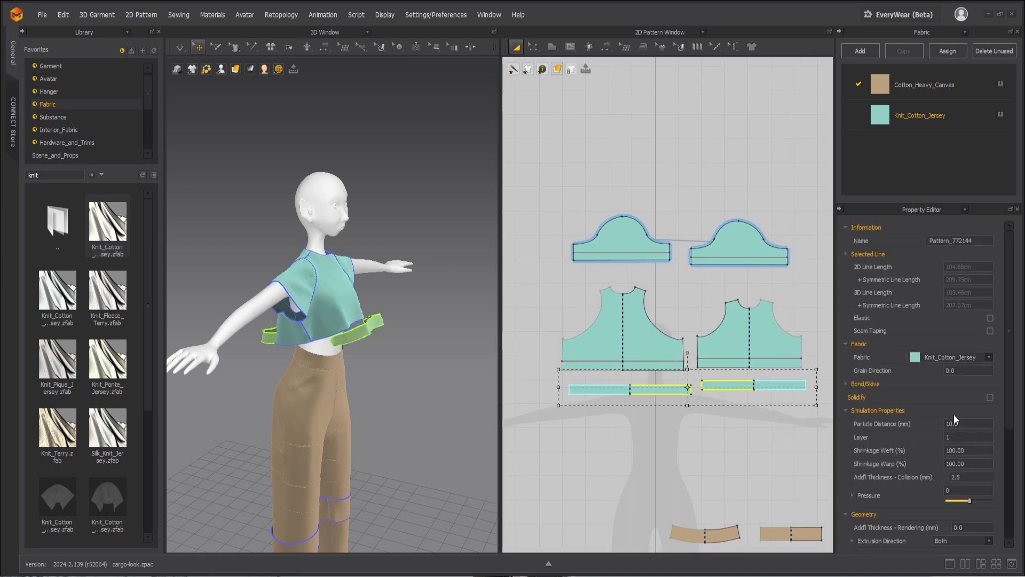
Step: Copy the Knit_Cotton_Jersey fabric and change the copy's color to pale teal D4F7F5
right_click(905, 125)
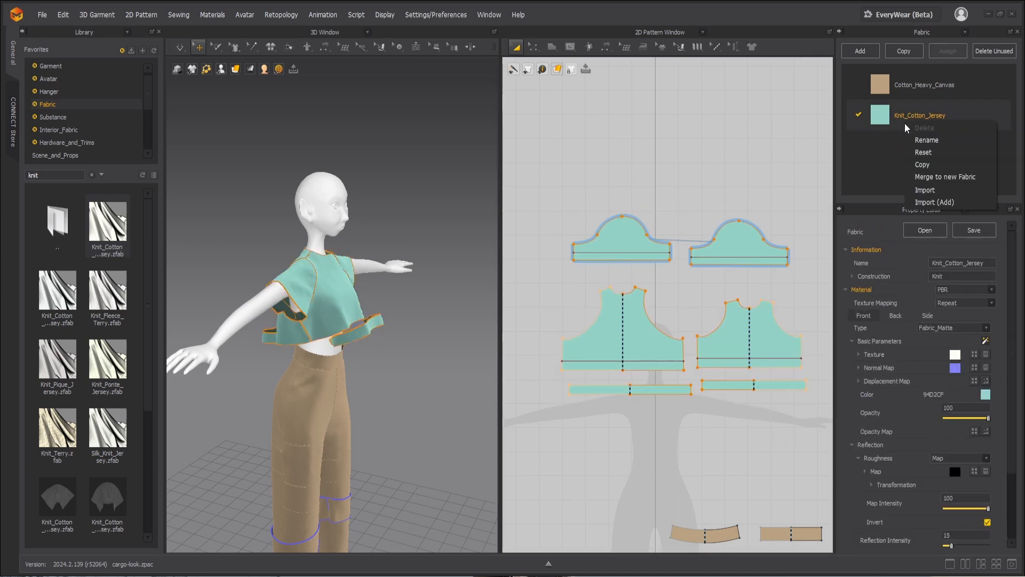
click(930, 163)
click(987, 395)
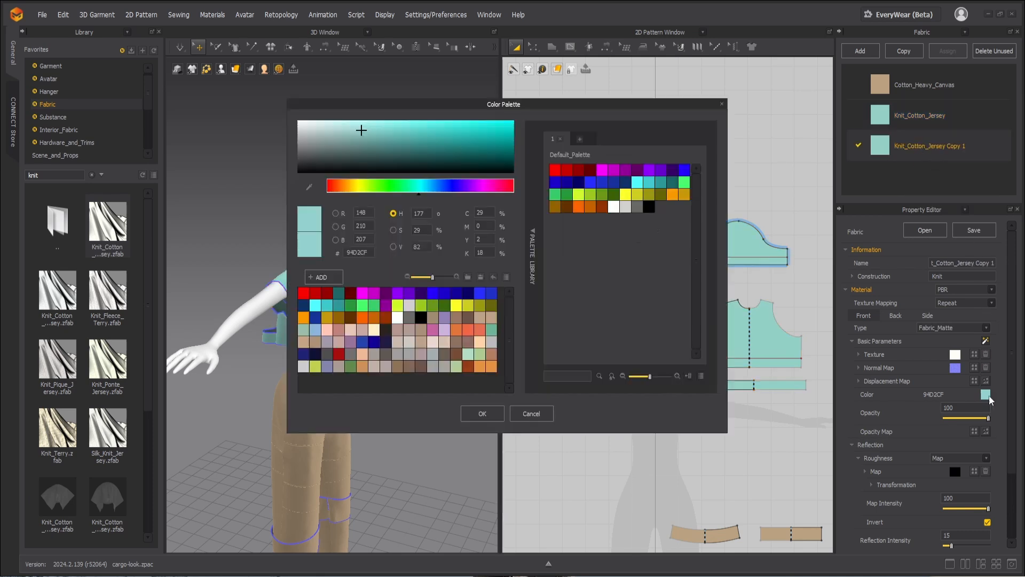
click(332, 125)
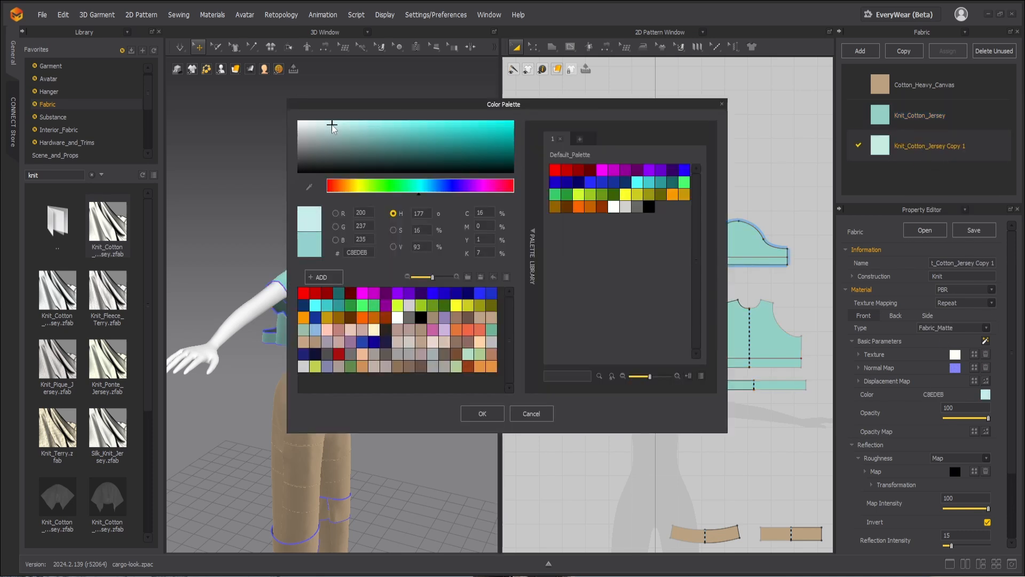
click(328, 122)
click(475, 413)
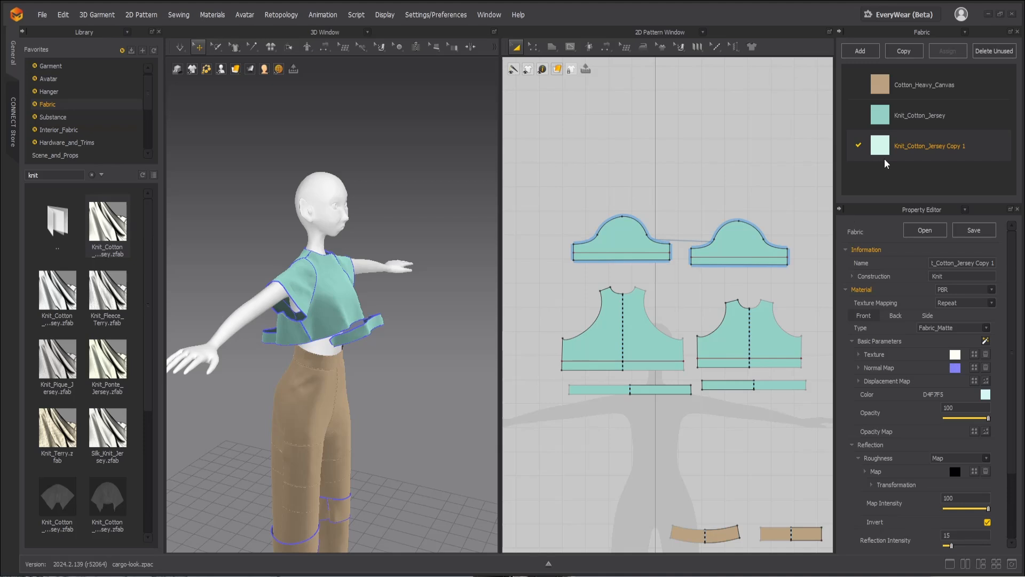
Step: Assign the Knit_Cotton_Jersey Copy 1 fabric to the front and back hem strips
click(797, 389)
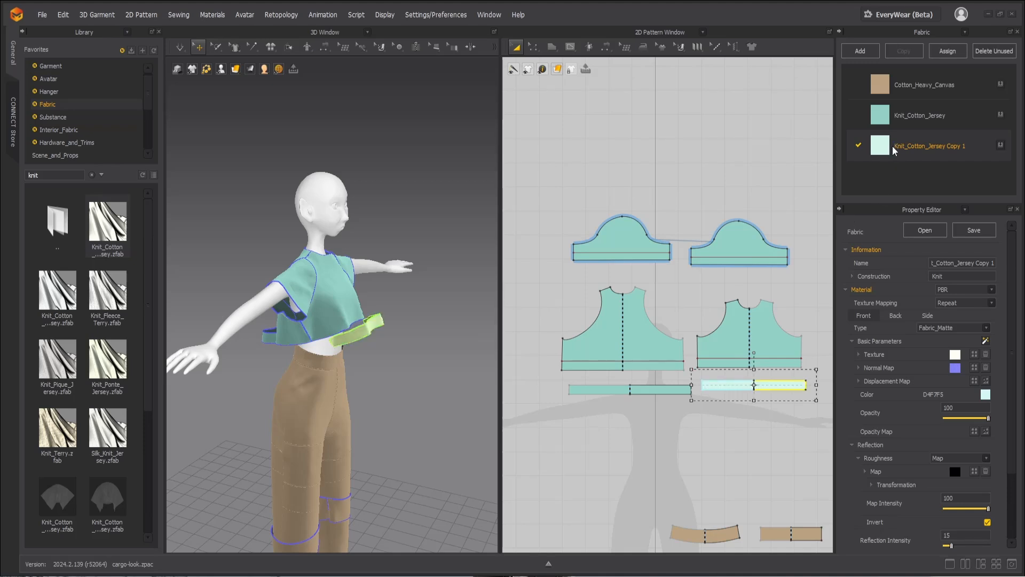
drag(668, 399, 663, 391)
click(661, 423)
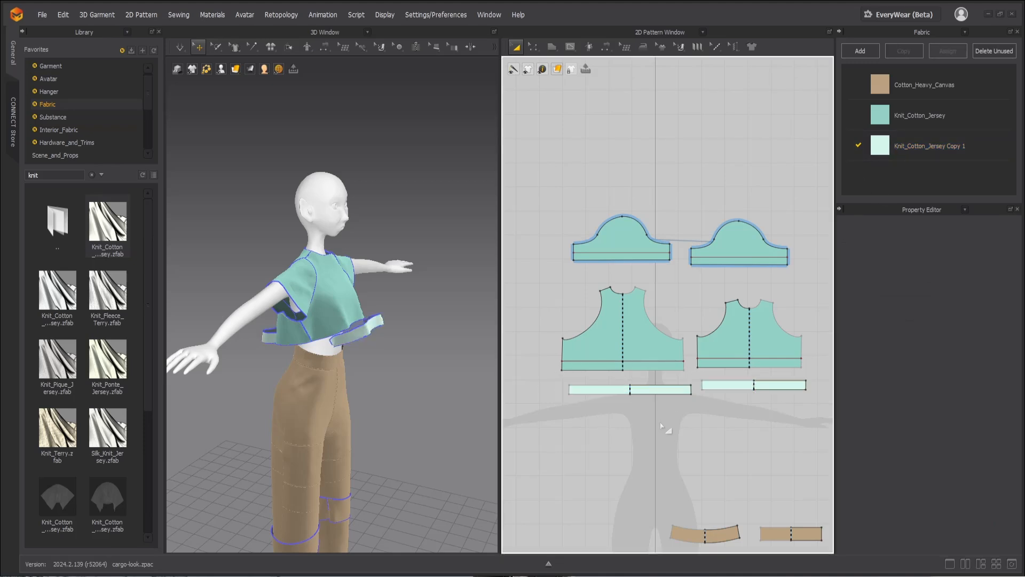
Step: Move the front and back hem strips closer to the body beneath the shirt hem in 3D
scroll(375, 350, up, 3)
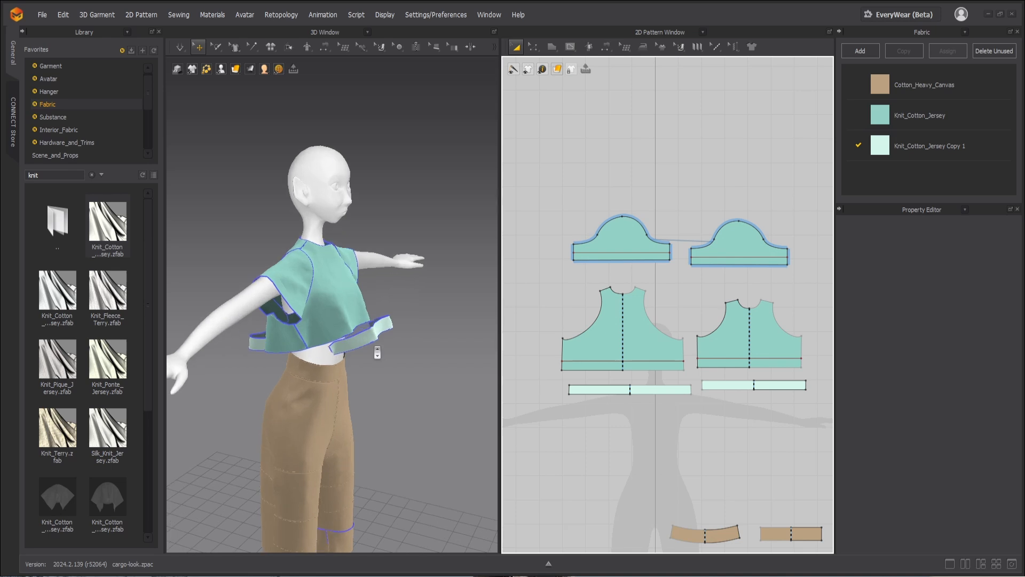
right_drag(390, 356, 369, 352)
click(373, 334)
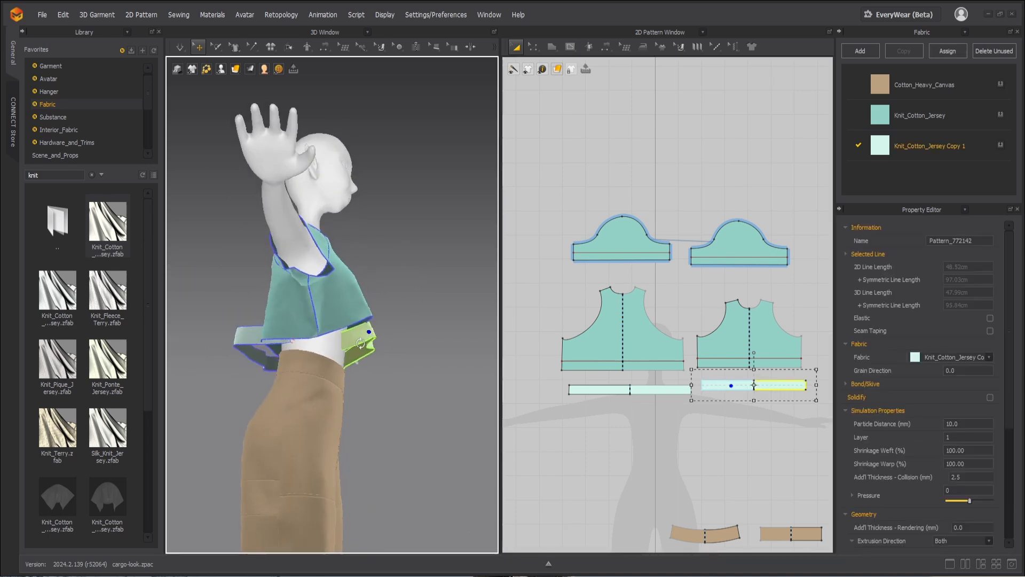
click(269, 340)
Step: Apply Strengthen to the front and back bodice pieces
click(319, 312)
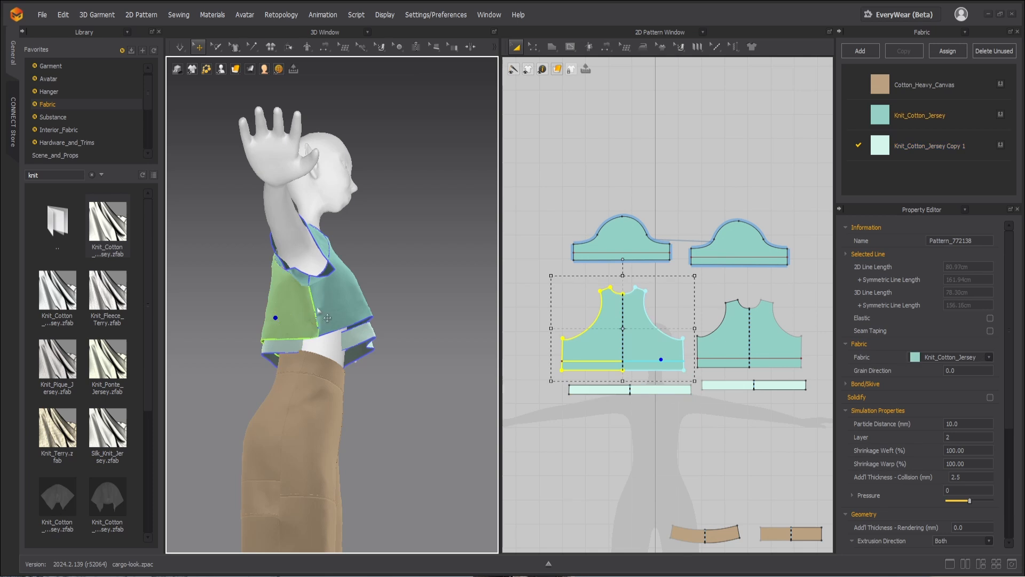
shift+click(319, 311)
right_click(319, 311)
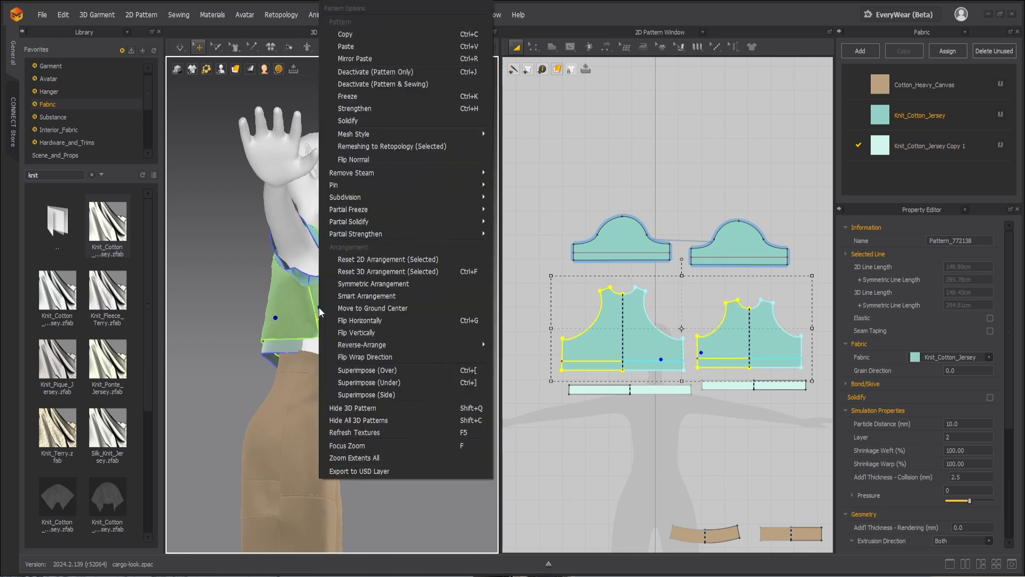
click(354, 108)
scroll(427, 380, up, 4)
right_drag(431, 382, 393, 380)
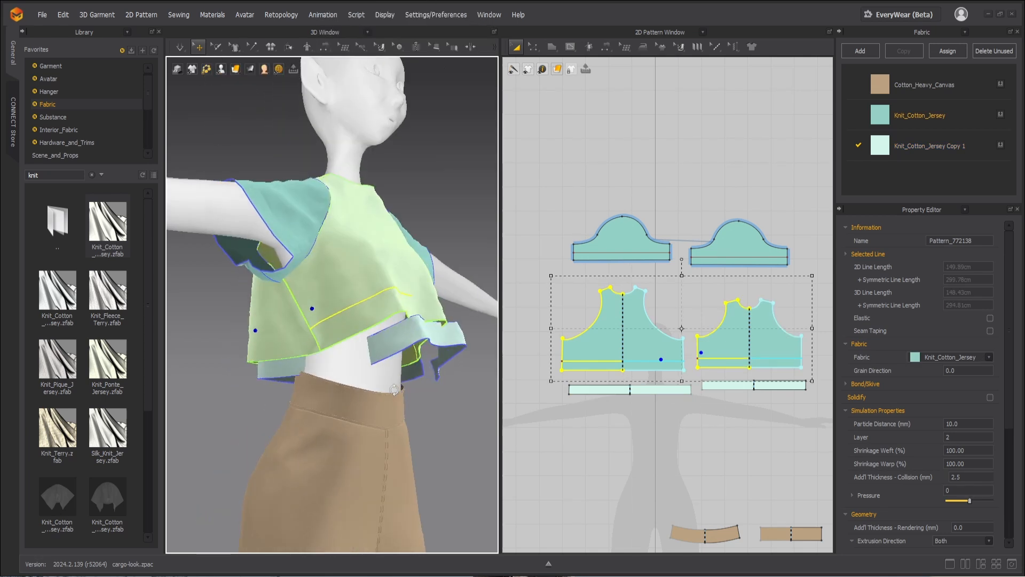
Step: Sew the front hem strip's upper edge to the front bodice's internal hem line and simulate it into place
click(413, 336)
key(space)
click(414, 336)
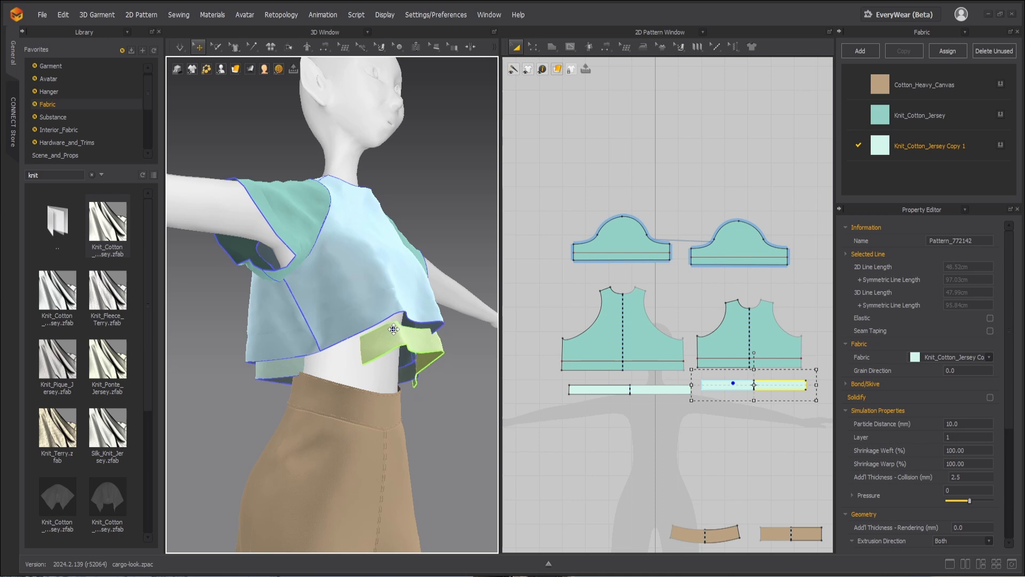
key(n)
click(395, 324)
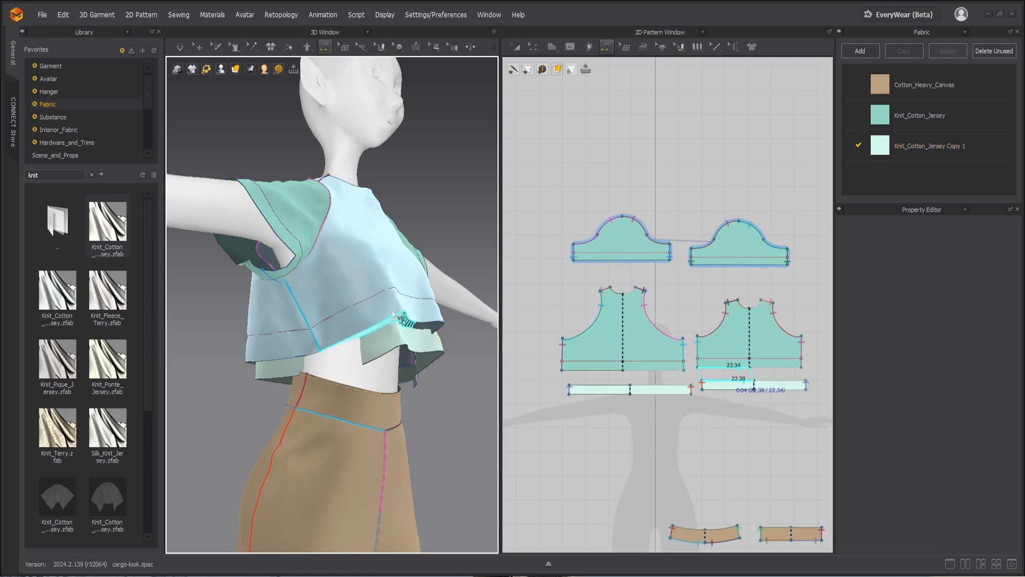
click(395, 295)
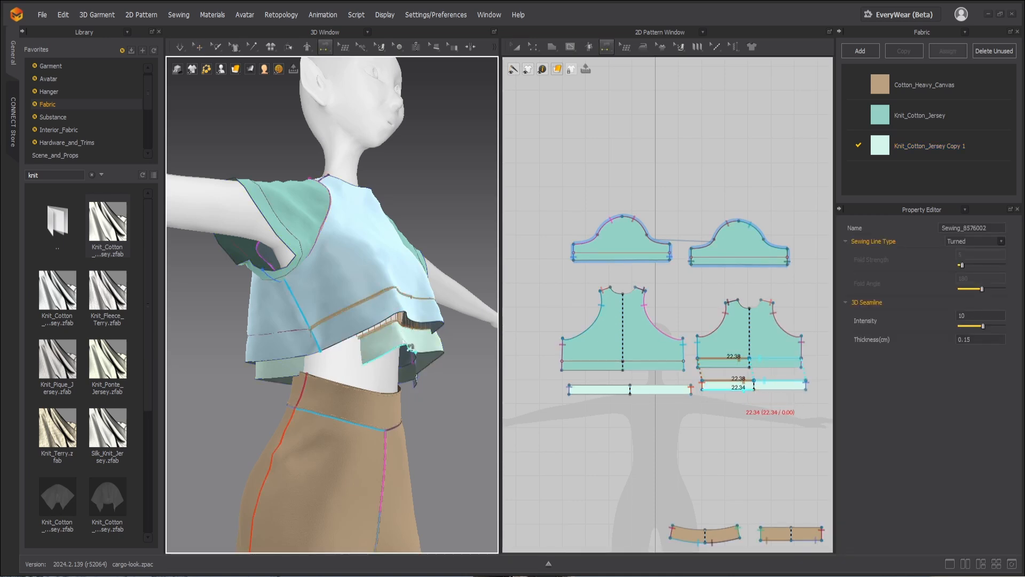
key(space)
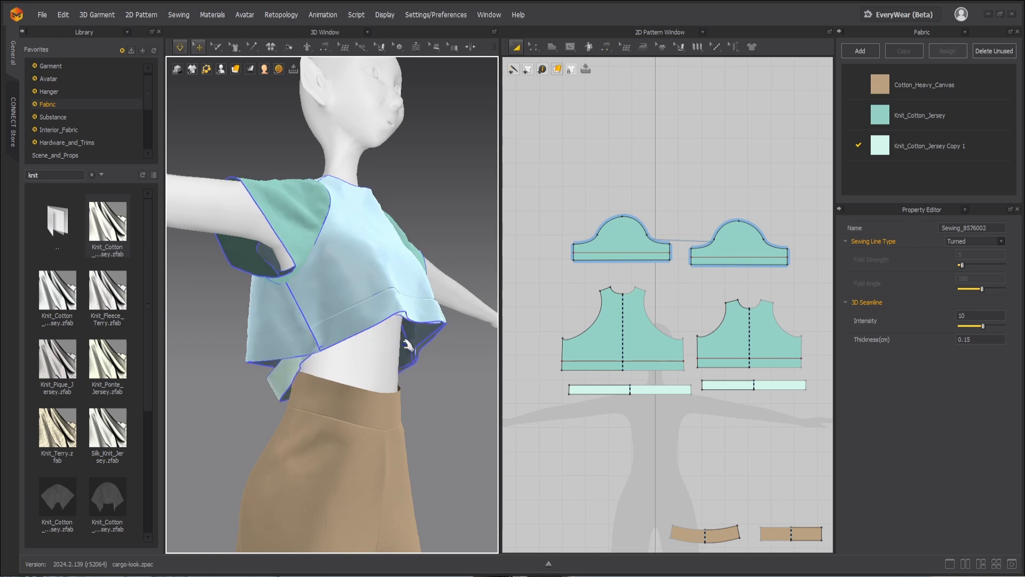
Step: Sew the back hem strip's upper edge to the back bodice's internal hem line and simulate it into place
key(n)
right_drag(348, 366, 399, 331)
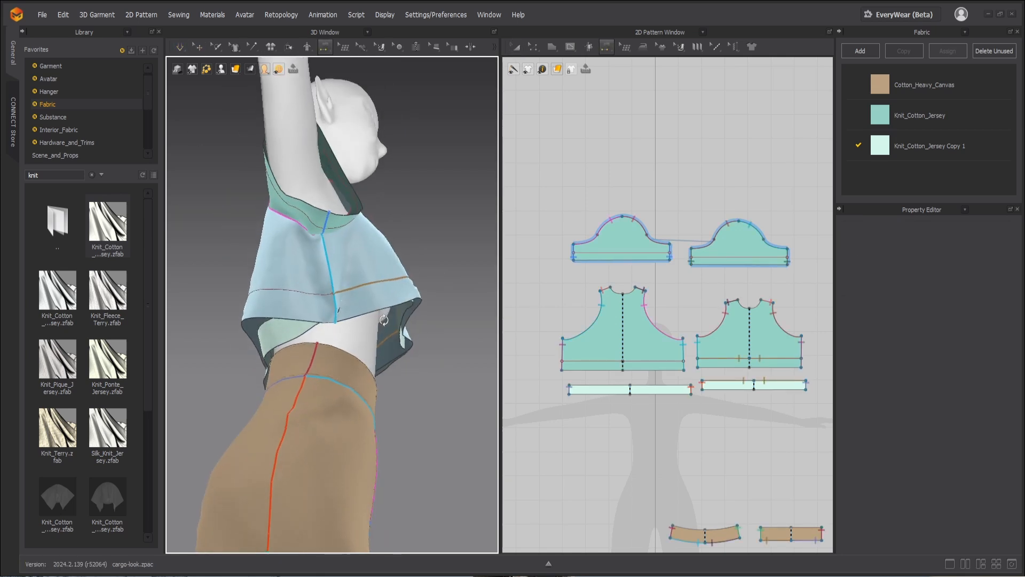
click(276, 323)
click(264, 294)
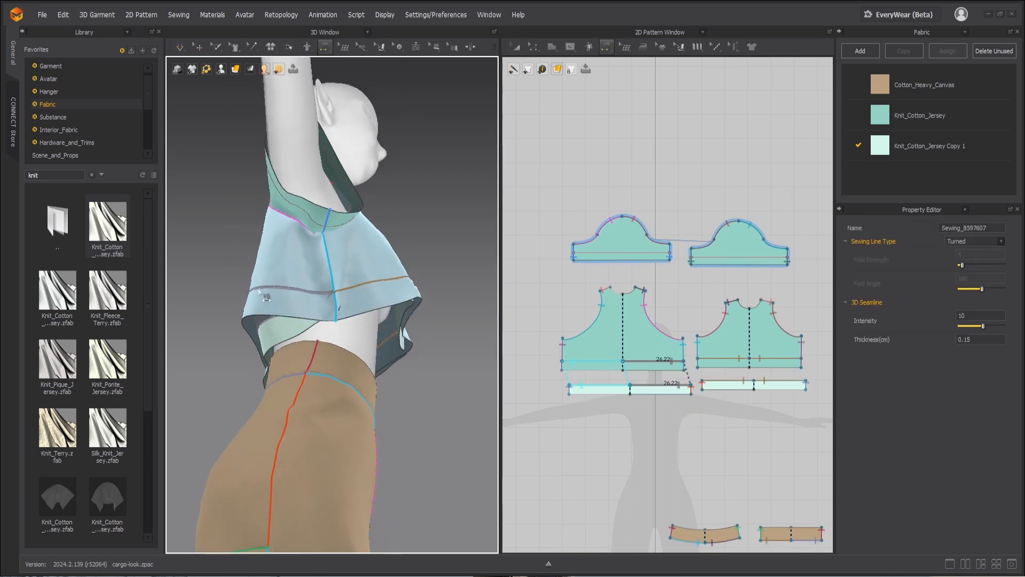
key(space)
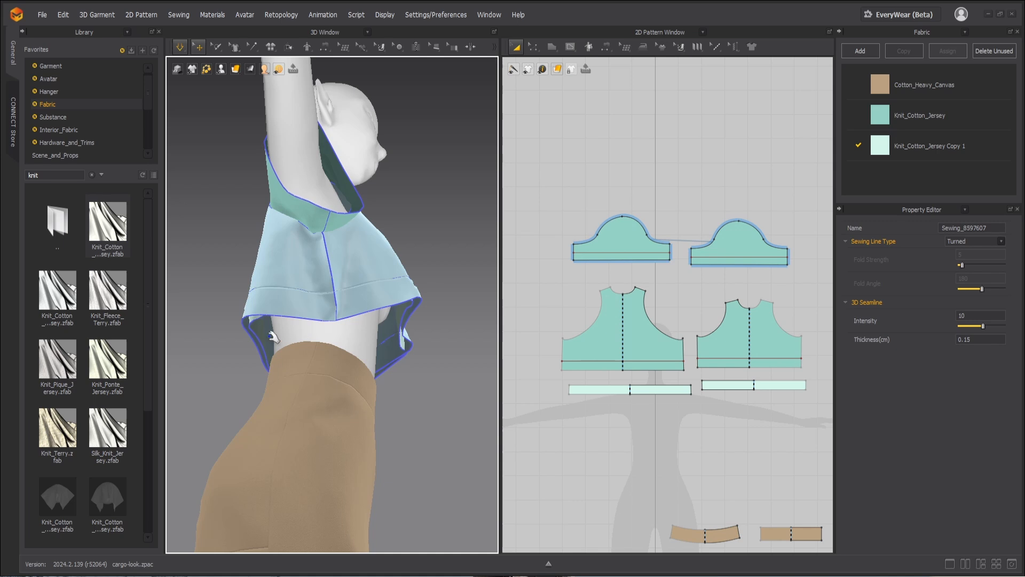
Step: Sew the lower edges of the back and front hem strips to the matching bottom edges of the bodice
key(n)
click(251, 323)
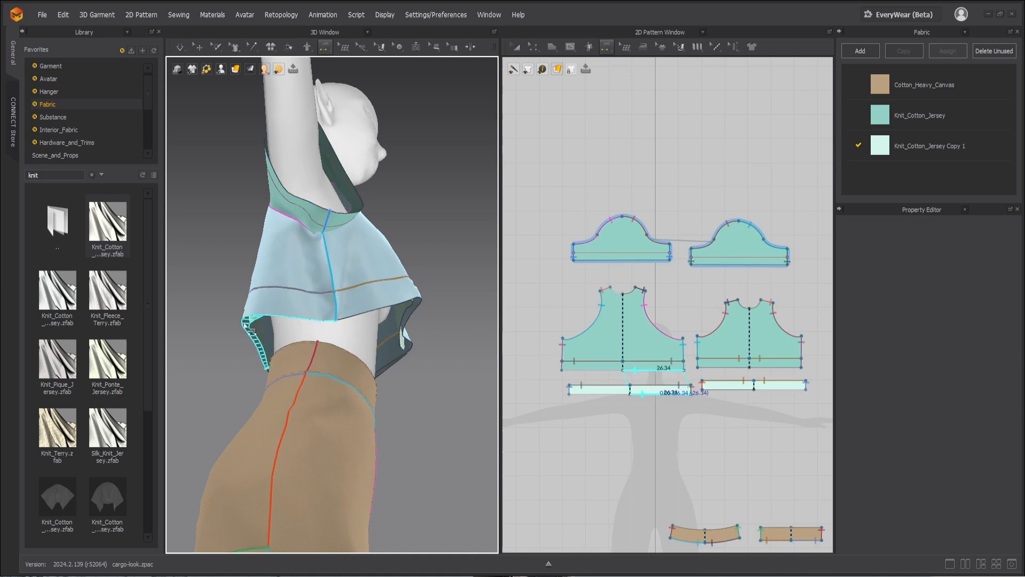
click(249, 324)
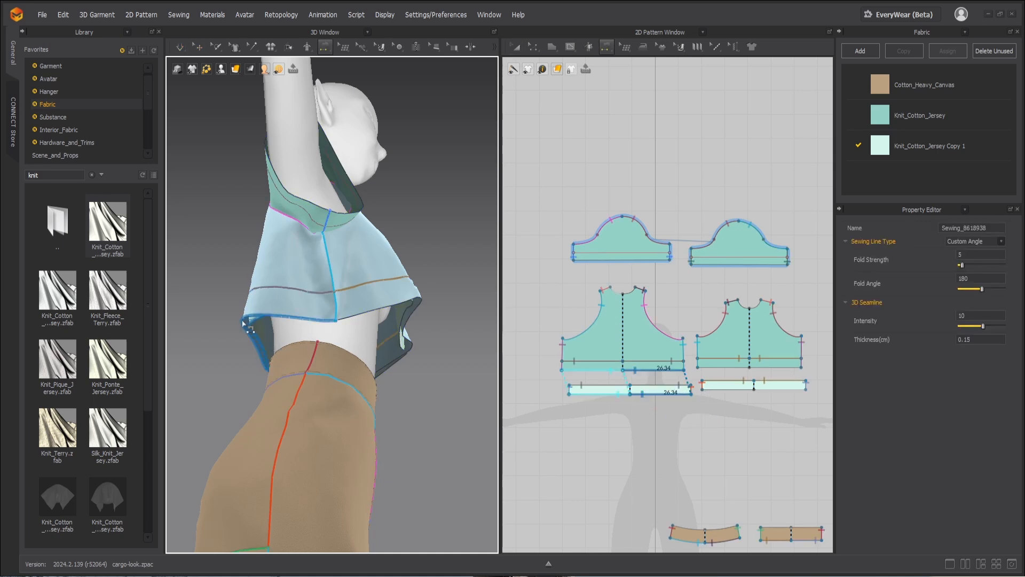
click(417, 322)
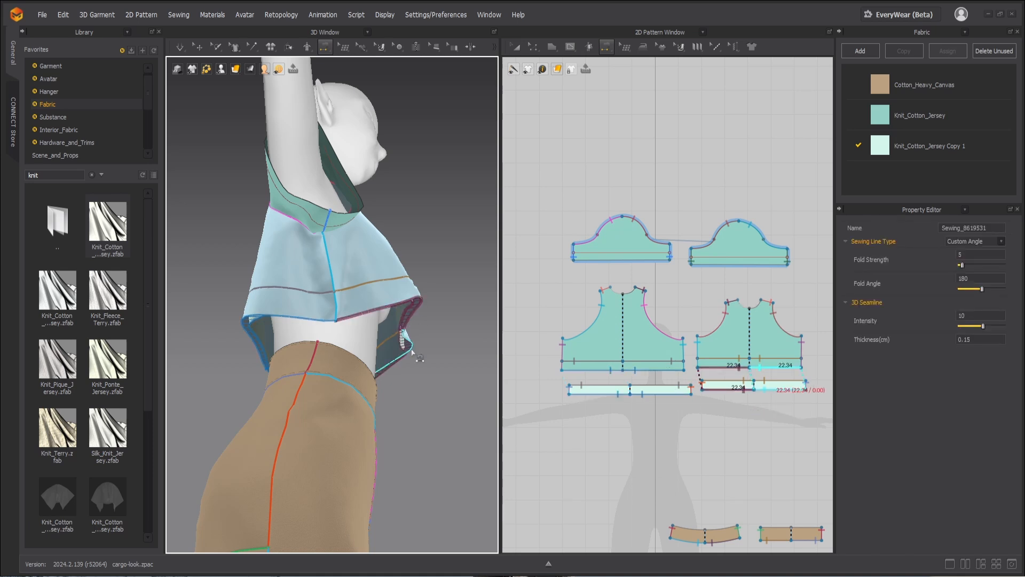
right_drag(416, 355, 409, 380)
Step: Hide the front and back bodice pieces in 3D to examine the hem strips underneath
key(a)
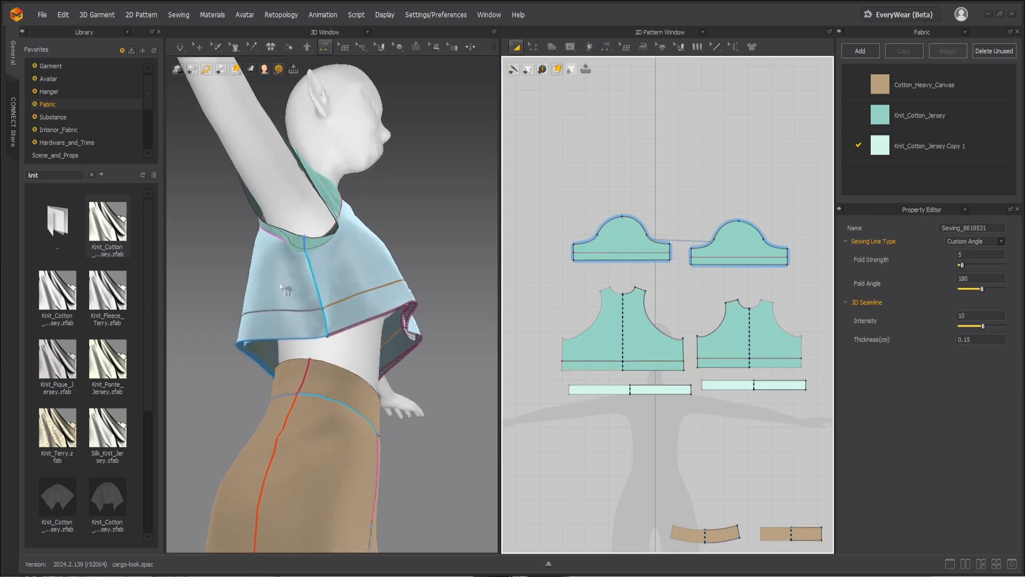
key(q)
click(279, 281)
shift+click(335, 283)
right_click(335, 282)
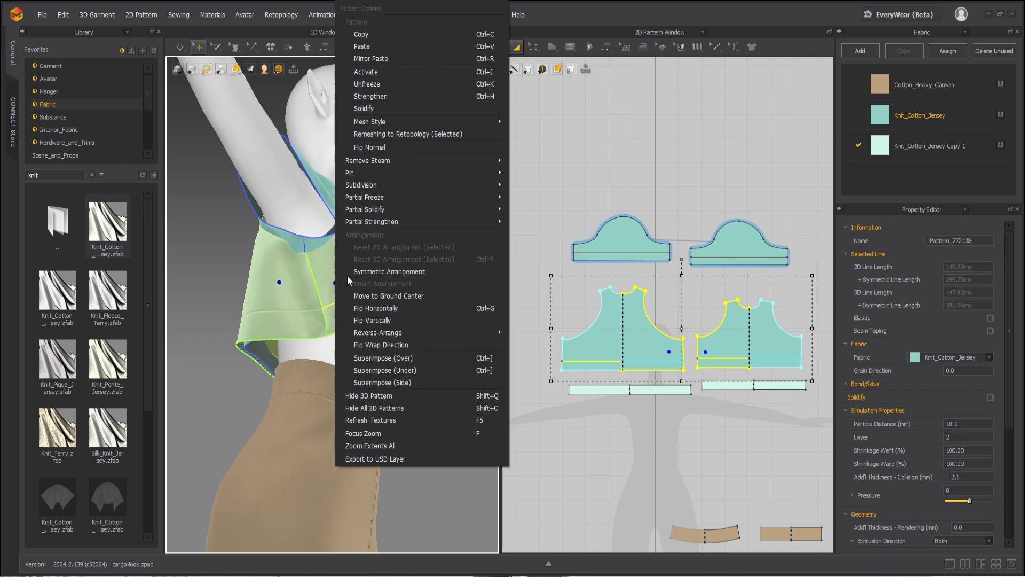
click(386, 398)
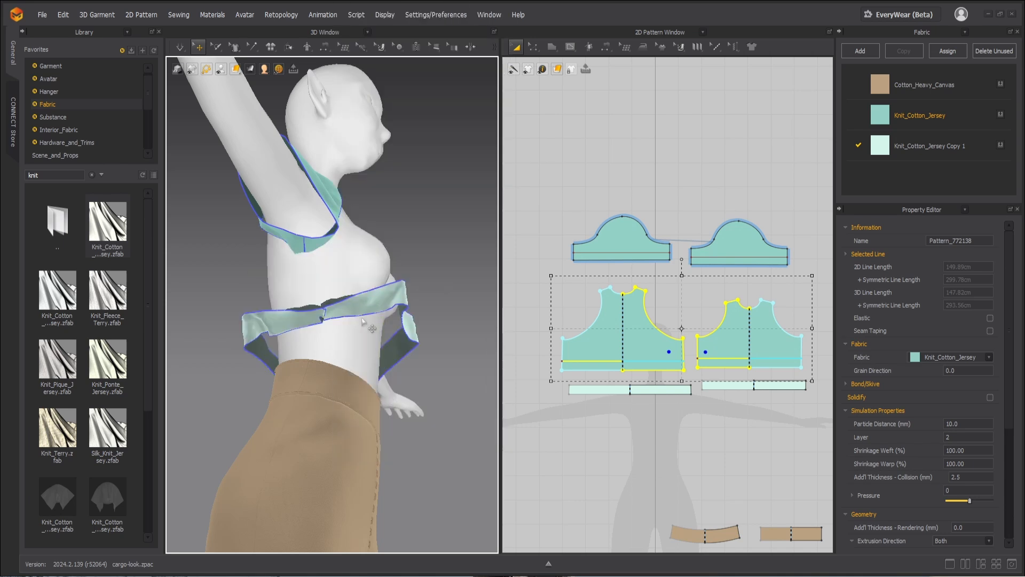
Step: Try moving the front hem strip away from the side seam in 3D, and undo the move
click(355, 308)
drag(355, 308, 362, 308)
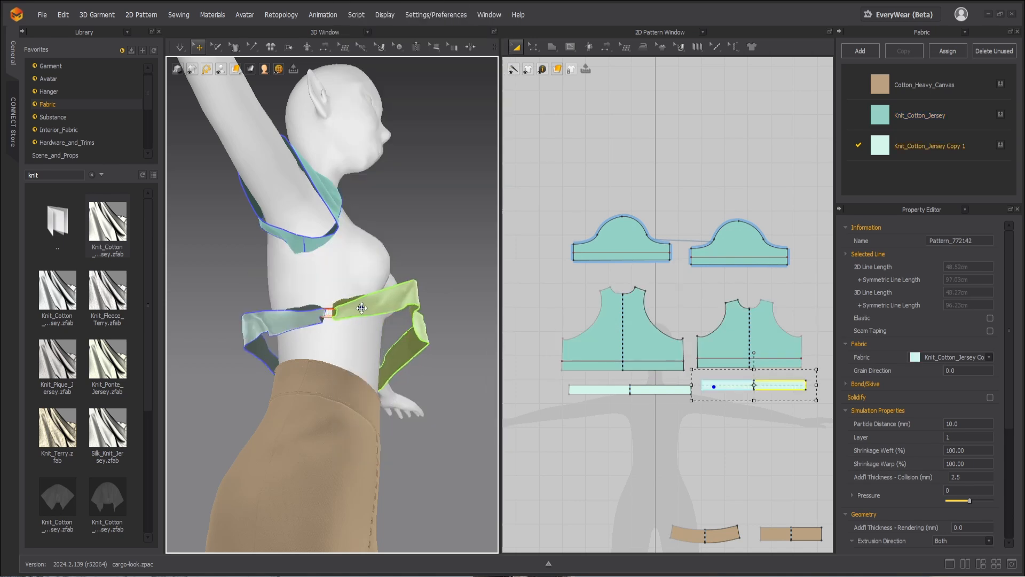
scroll(363, 309, up, 4)
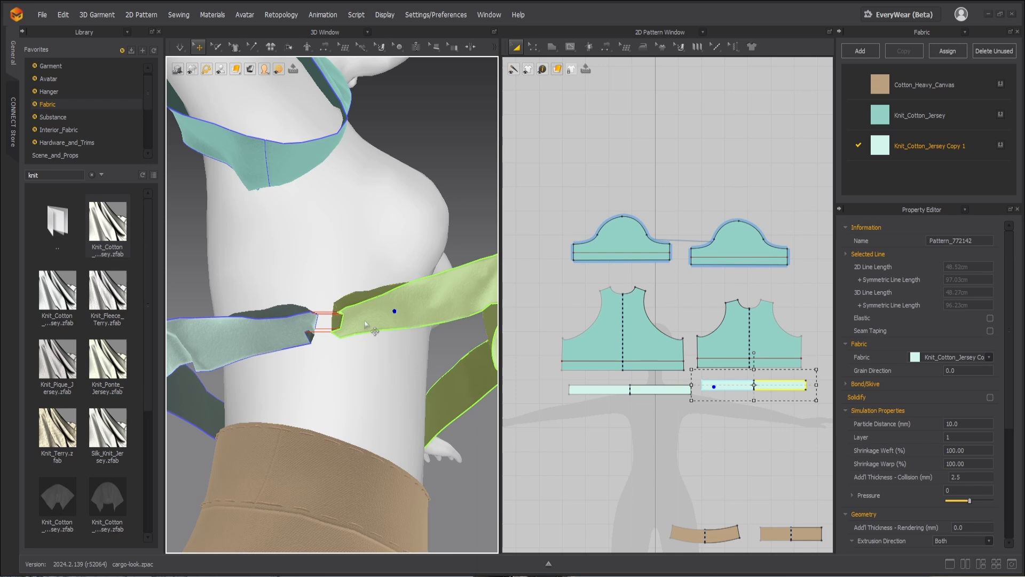
key(ctrl+z)
key(ctrl+z)
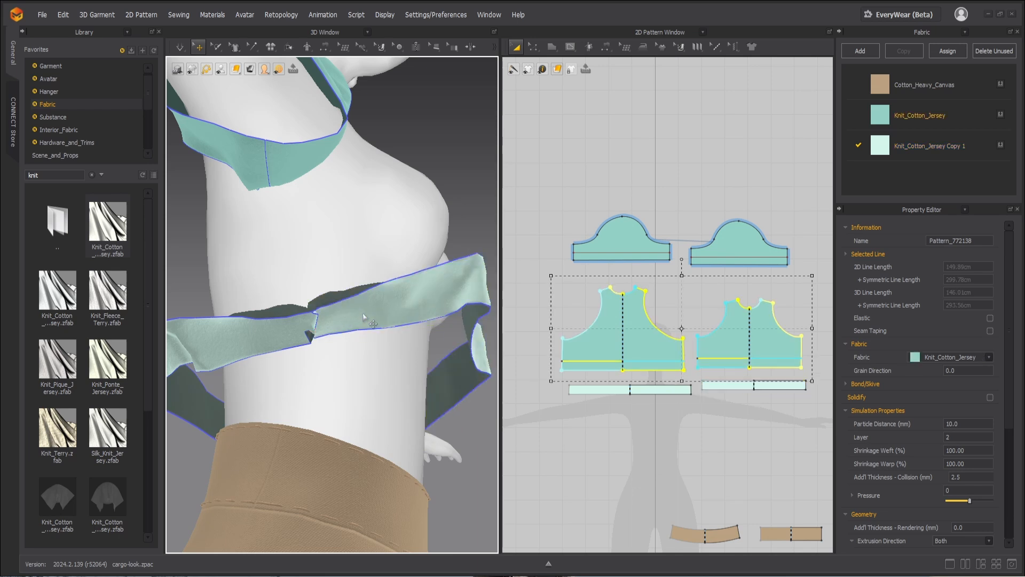
Step: Show the bodice pieces again and simulate the shirt with the hem strips attached
key(space)
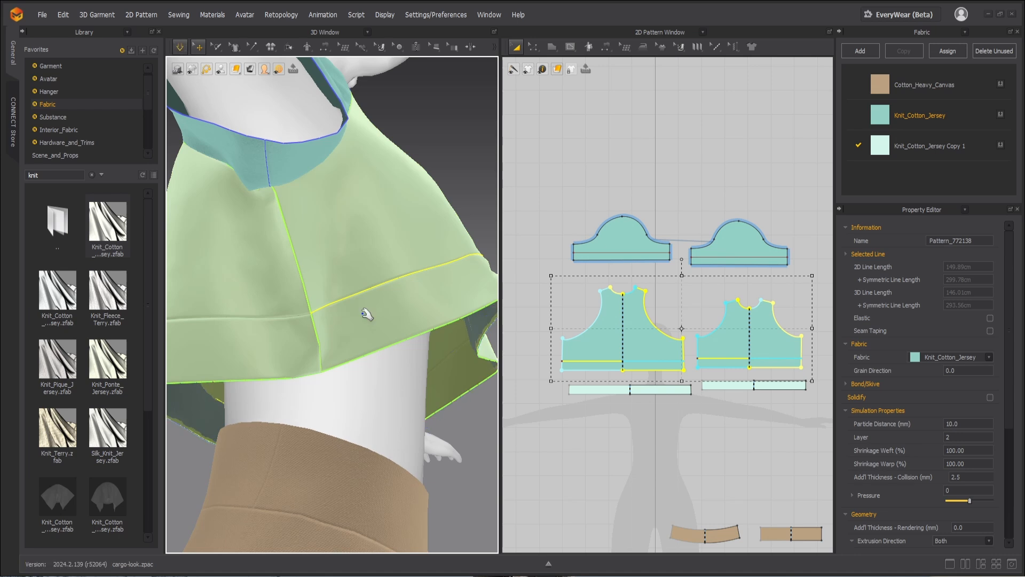
scroll(367, 314, down, 4)
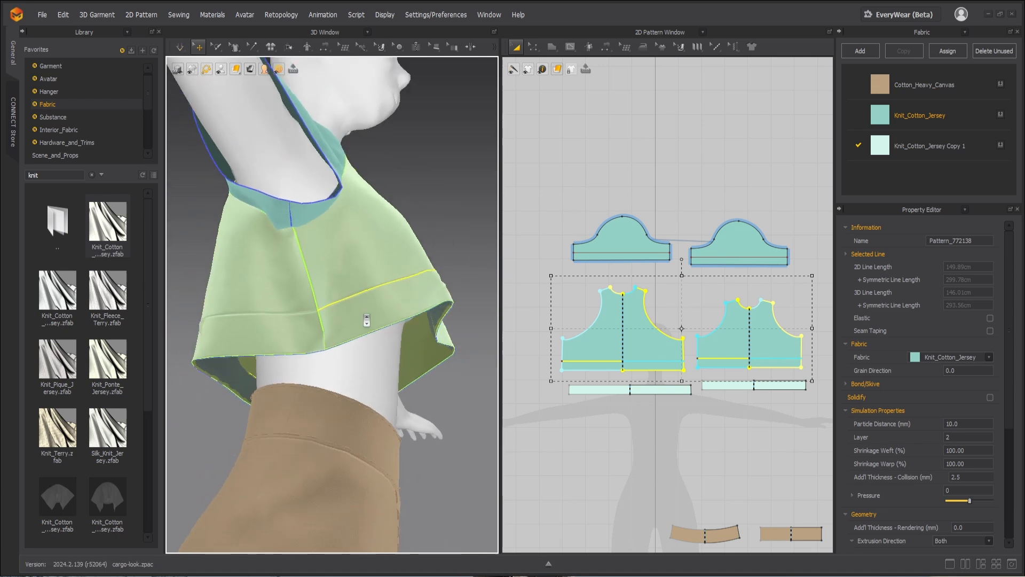
scroll(369, 293, down, 5)
click(402, 244)
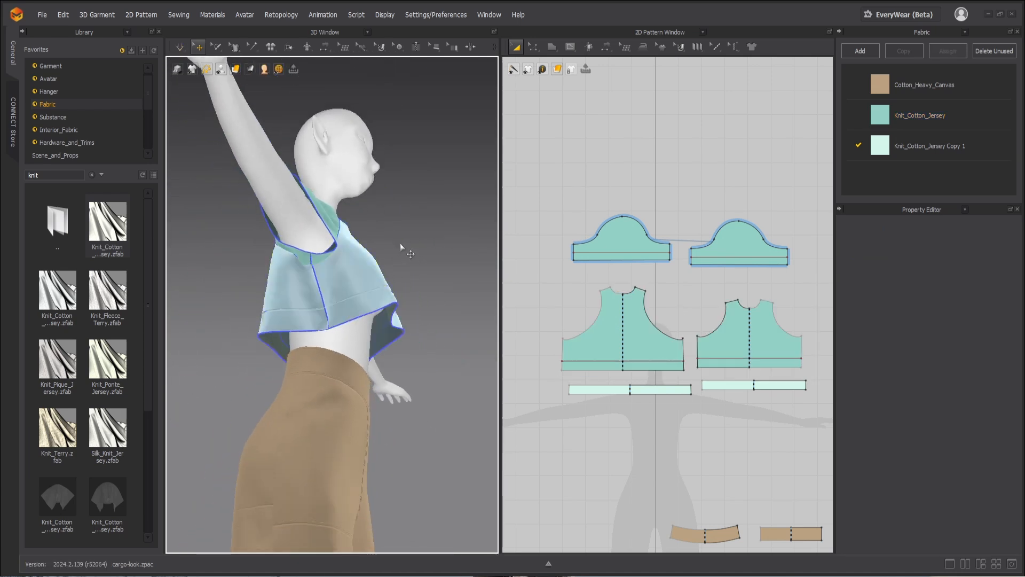
right_drag(409, 302, 356, 334)
scroll(355, 335, up, 2)
middle_drag(356, 281, 380, 363)
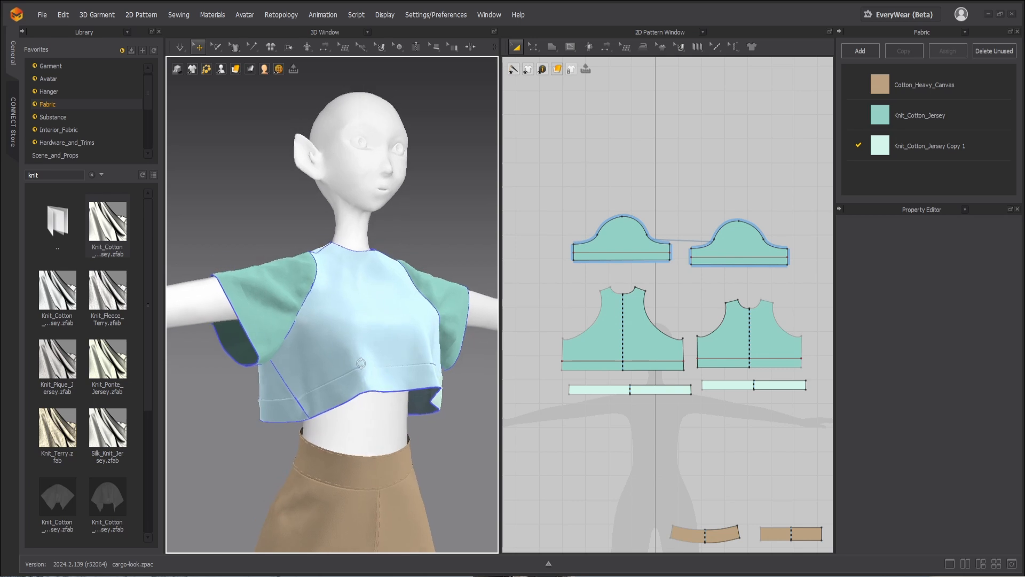
right_drag(380, 363, 345, 361)
click(442, 290)
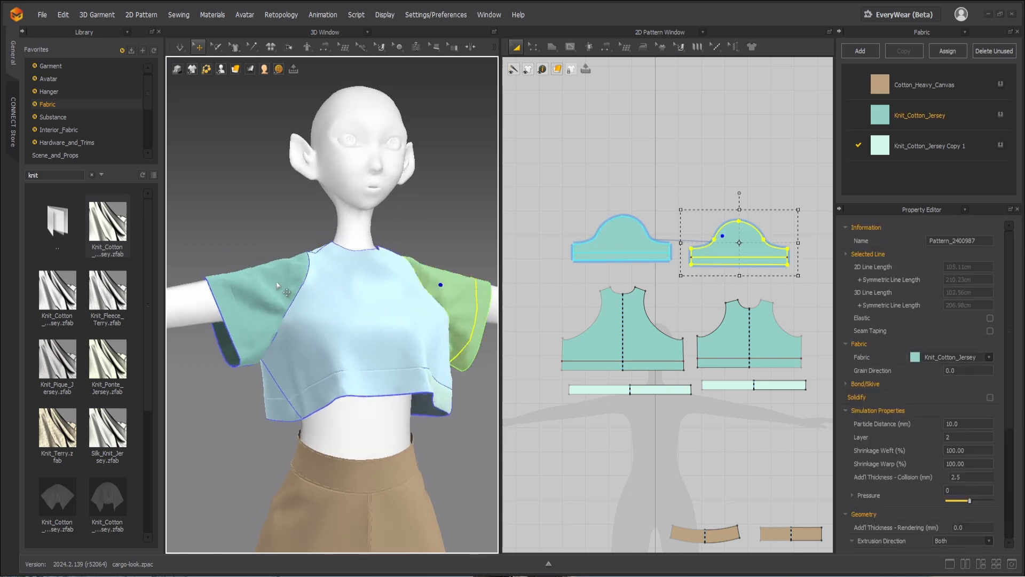
shift+click(277, 283)
right_click(277, 284)
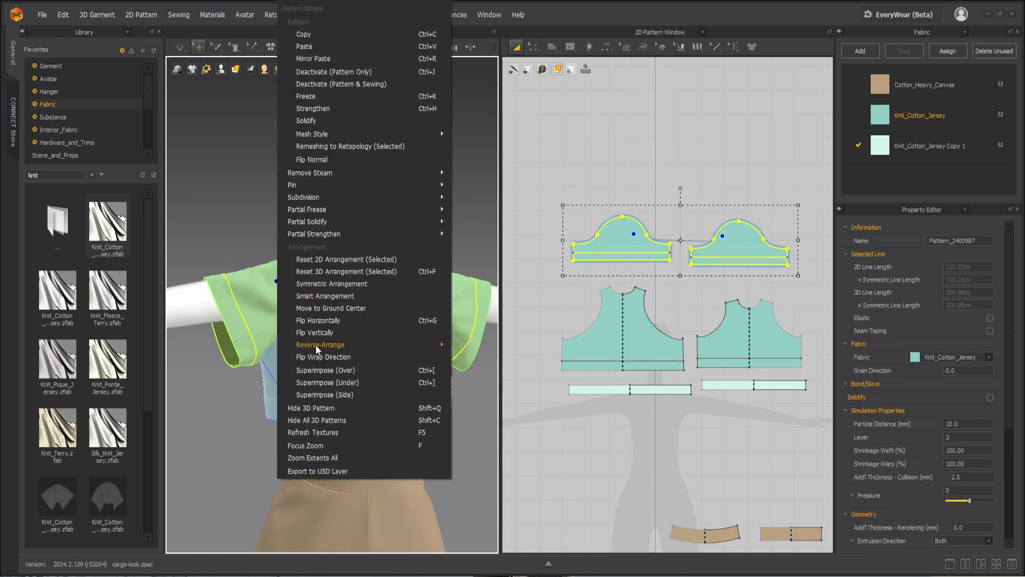
click(216, 233)
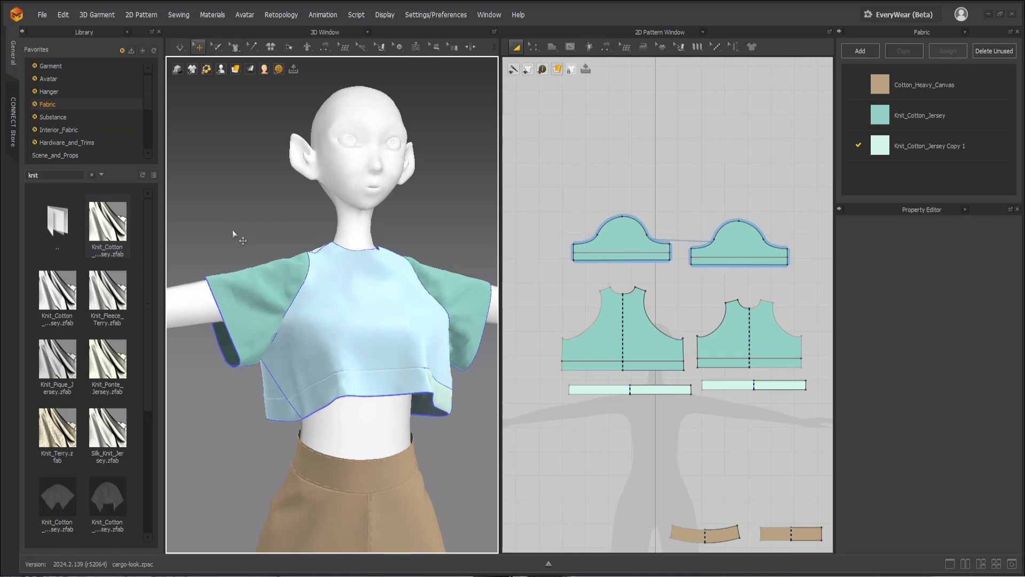
Step: Freeze both sleeves
click(254, 291)
shift+click(437, 289)
right_click(437, 288)
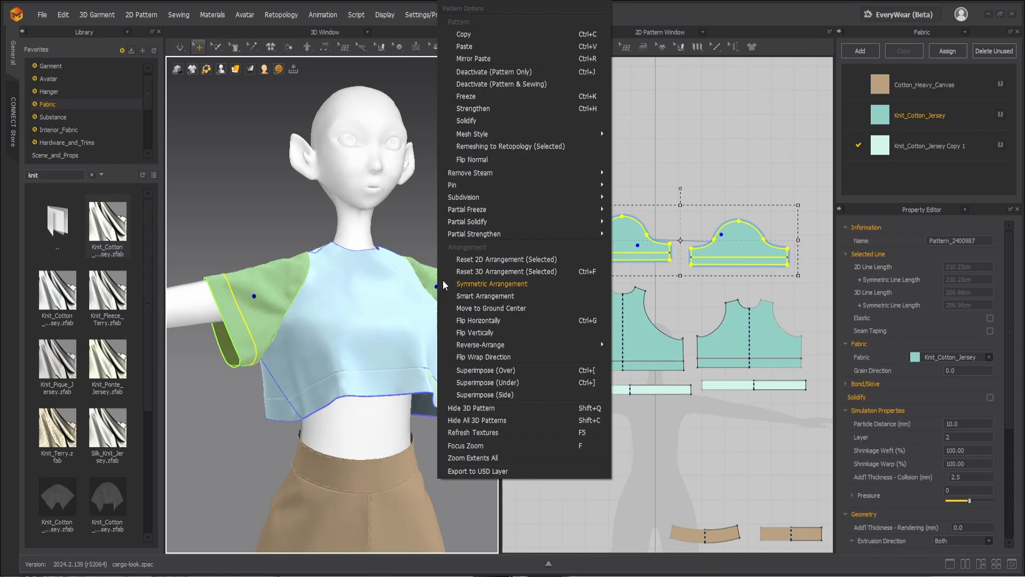
click(465, 98)
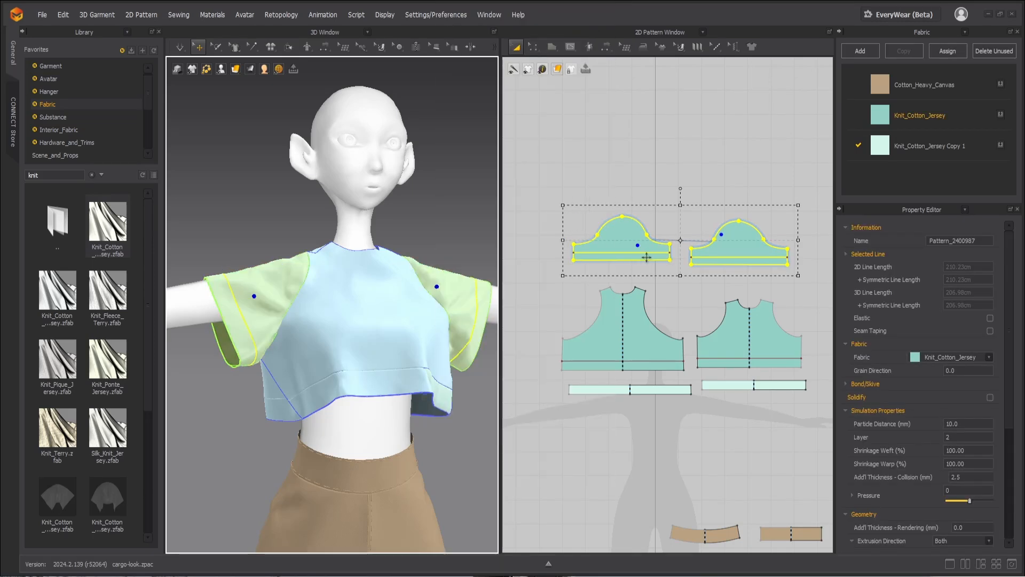
Step: Duplicate both sleeves, place the copies just below the originals and assign them the Knit_Cotton_Jersey Copy 1 fabric
shift+drag(639, 240, 681, 246)
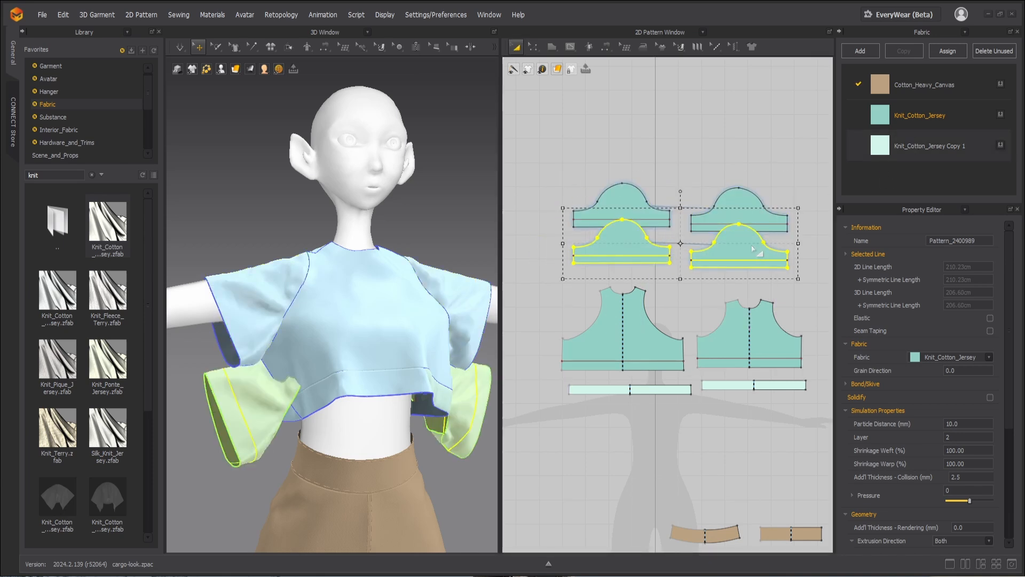
key(Escape)
Step: Cut both sleeve copies along their internal hem lines
key(z)
scroll(674, 271, up, 3)
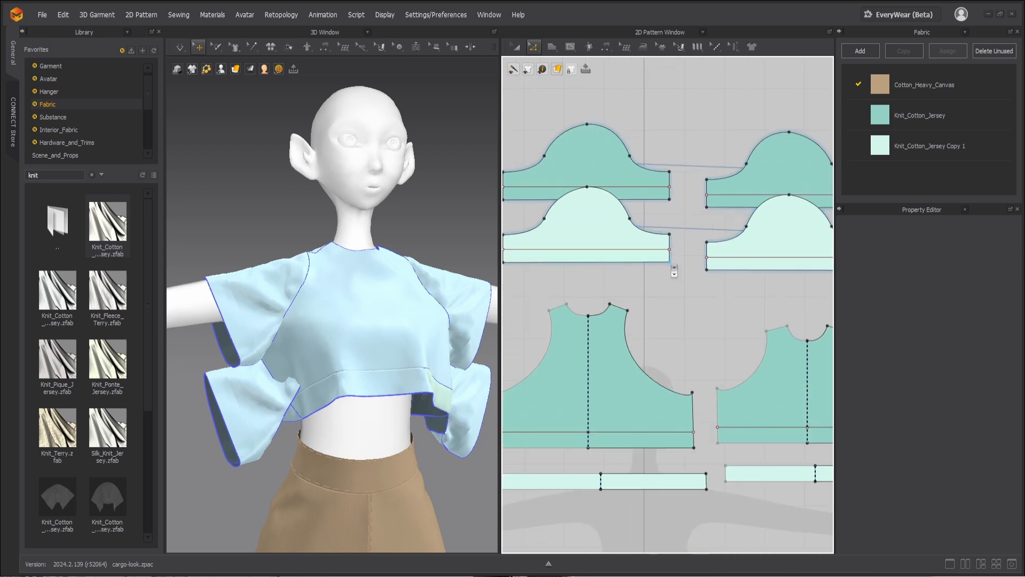
click(738, 257)
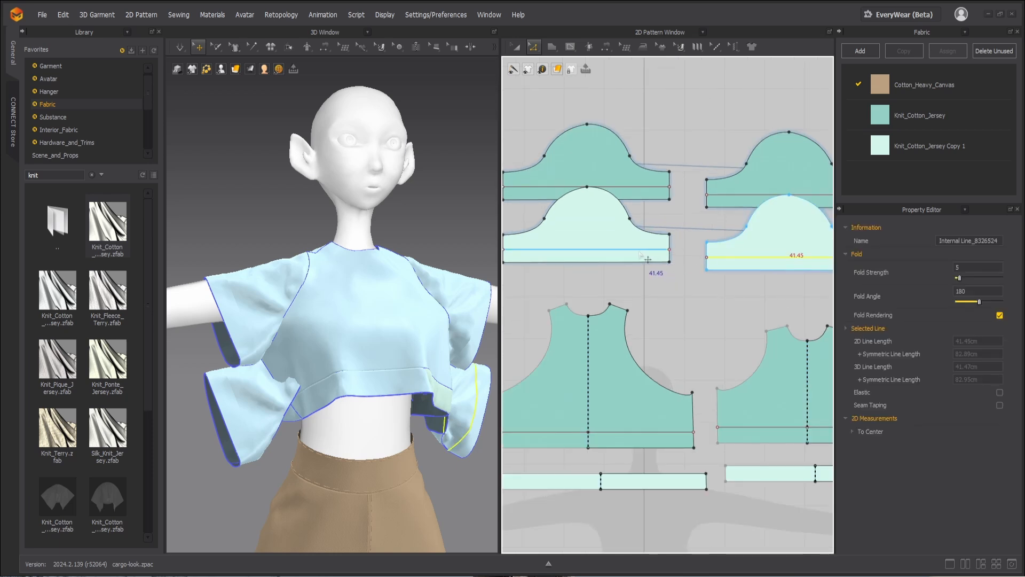
click(639, 249)
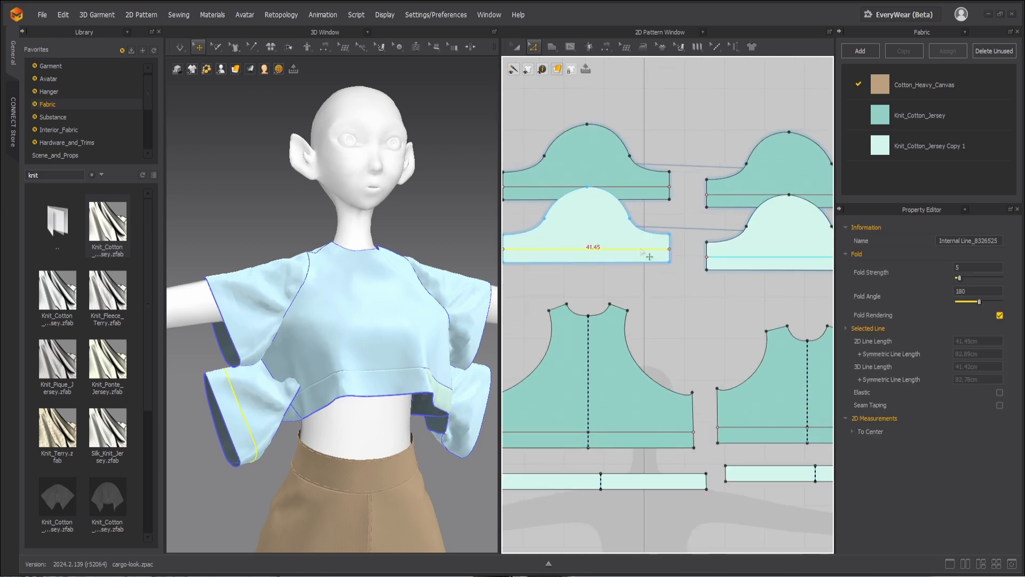
right_click(725, 258)
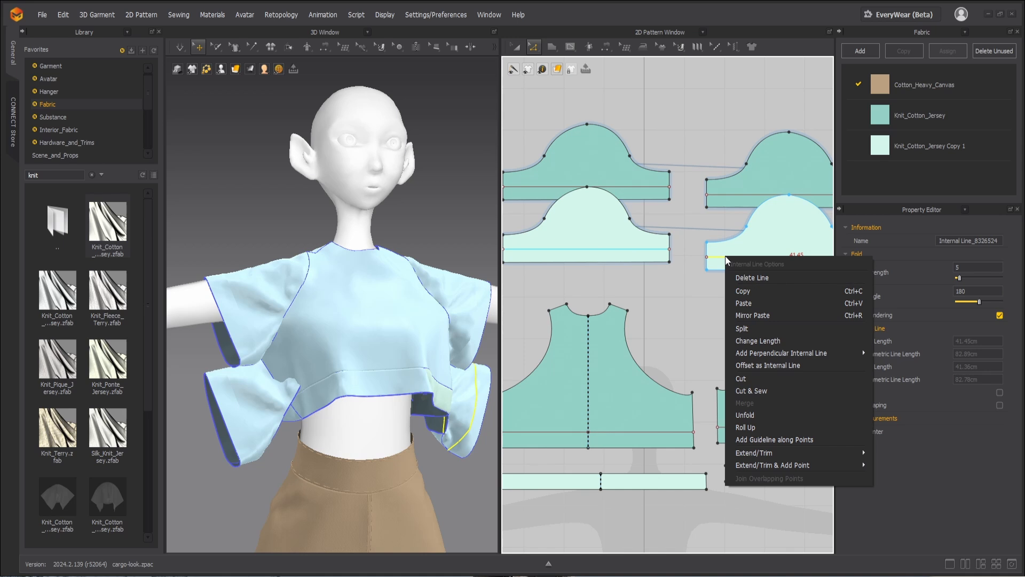
click(748, 377)
Step: Delete the upper portions of both cut sleeve copies, keeping only the narrow hem strips
key(a)
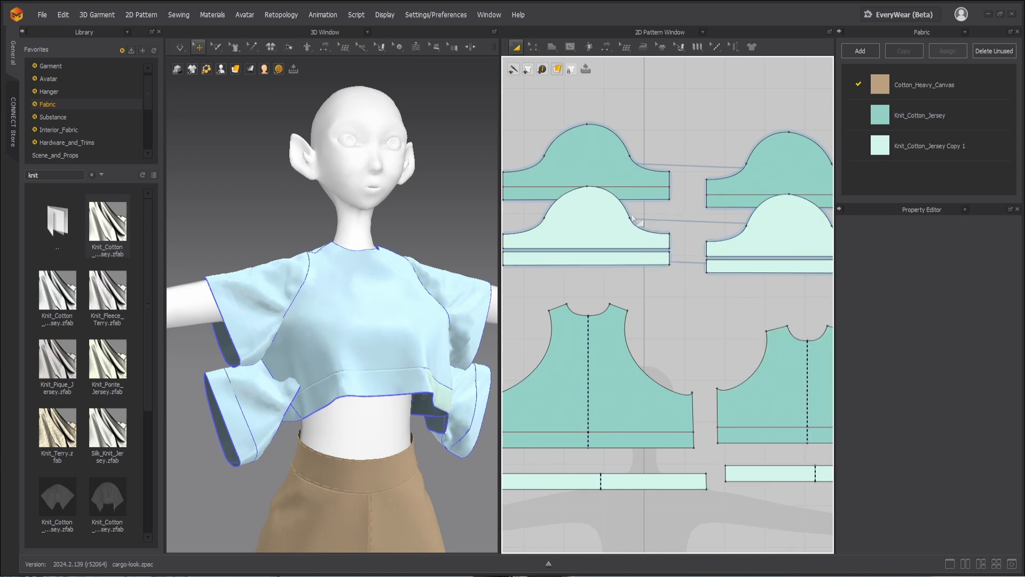
click(633, 219)
shift+click(758, 238)
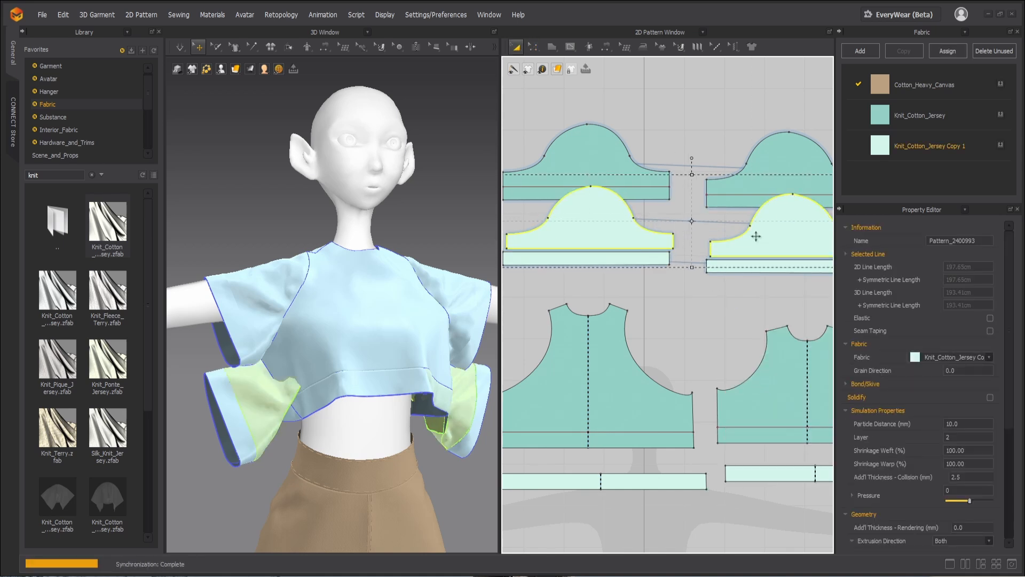
key(Delete)
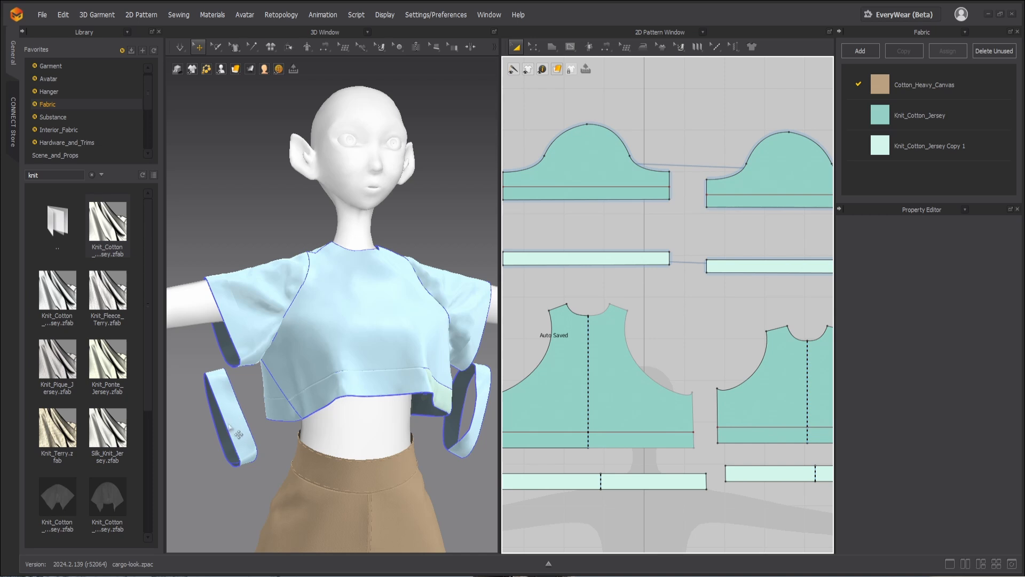
Step: Move the two sleeve hem strips up to the openings of their matching sleeves in 3D
drag(231, 427, 211, 330)
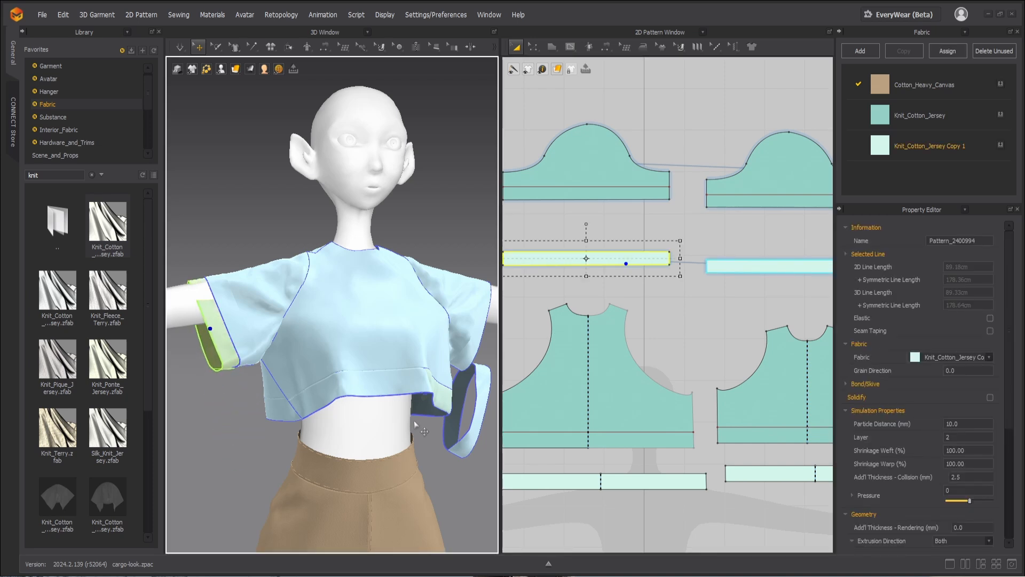
drag(473, 426, 485, 349)
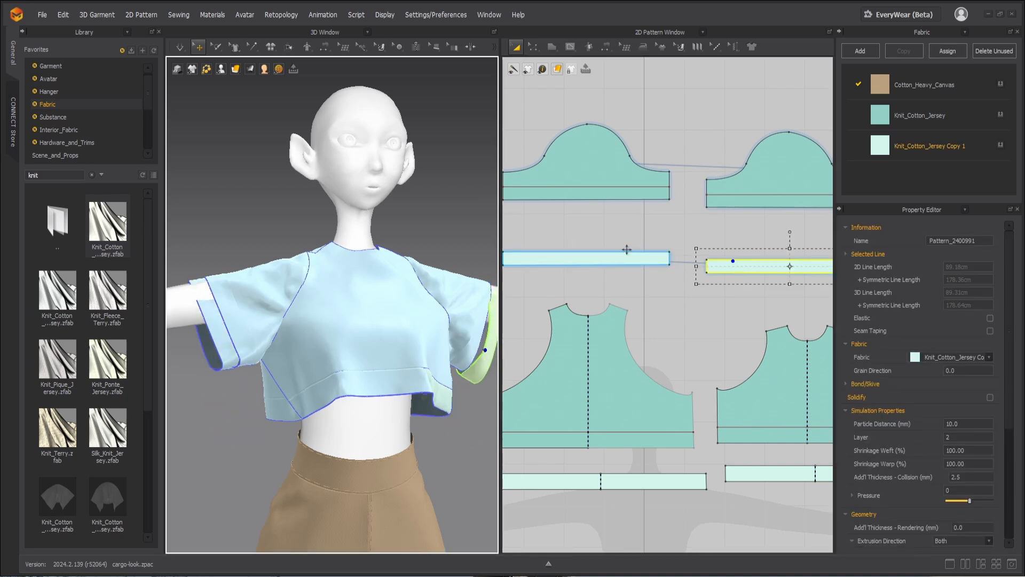
Step: Sew the sleeve hem strip's upper edge to the sleeve's internal hem line and its lower edge to the sleeve opening edge
key(n)
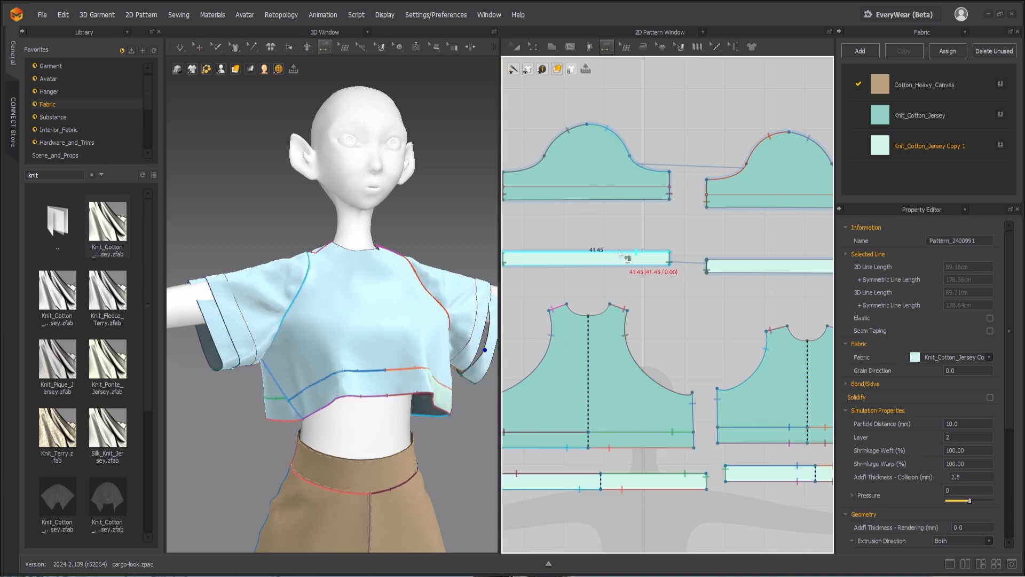
click(622, 252)
click(628, 188)
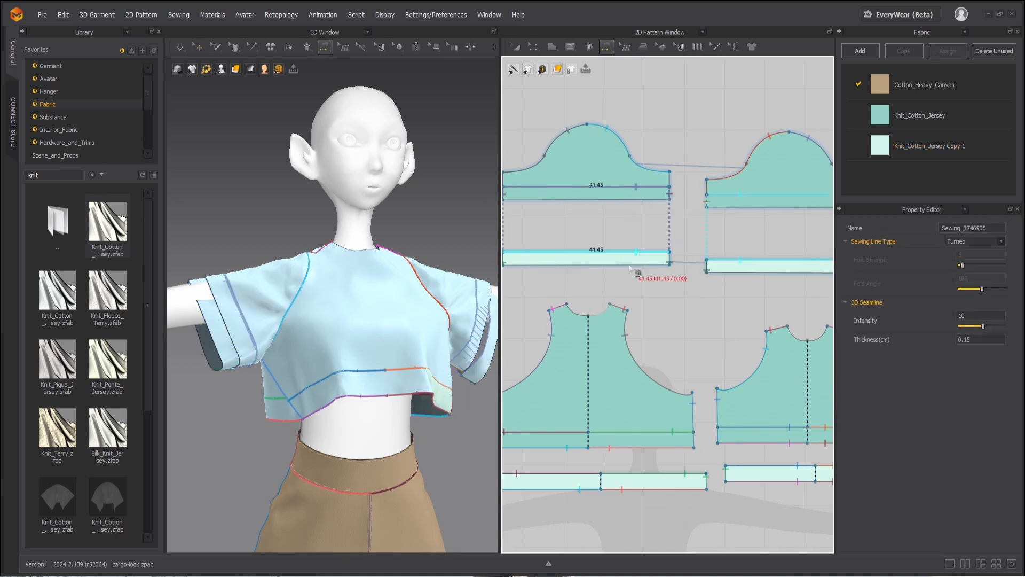
click(586, 263)
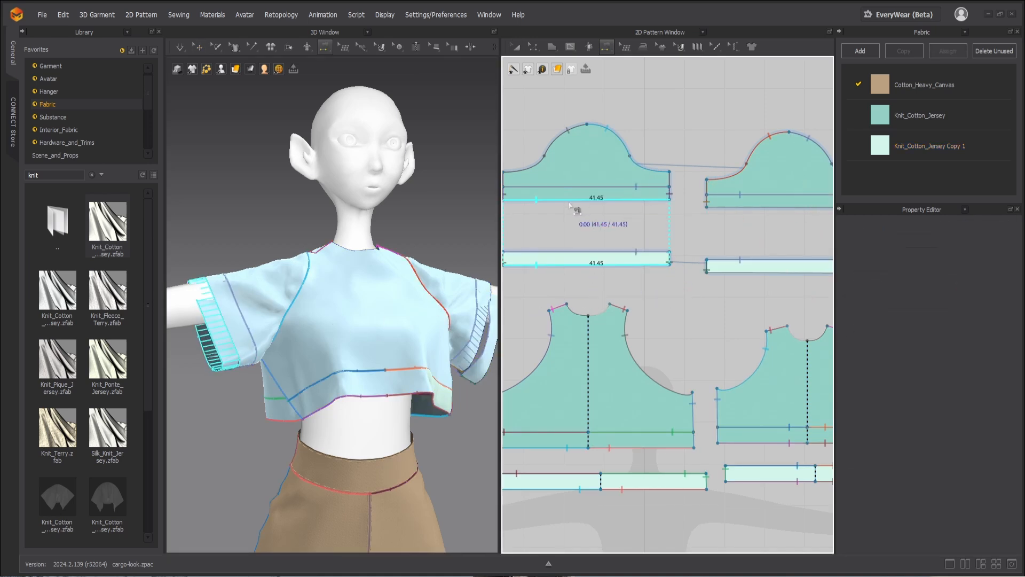
click(572, 202)
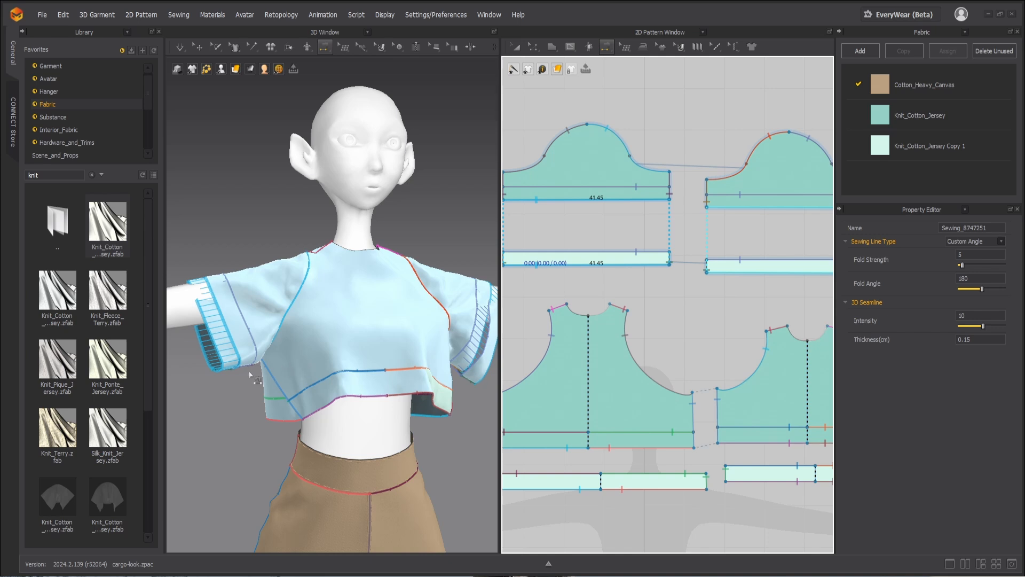
key(Escape)
Step: Superimpose both sleeve hem strips under their sleeves and set their Layer to 1
click(219, 343)
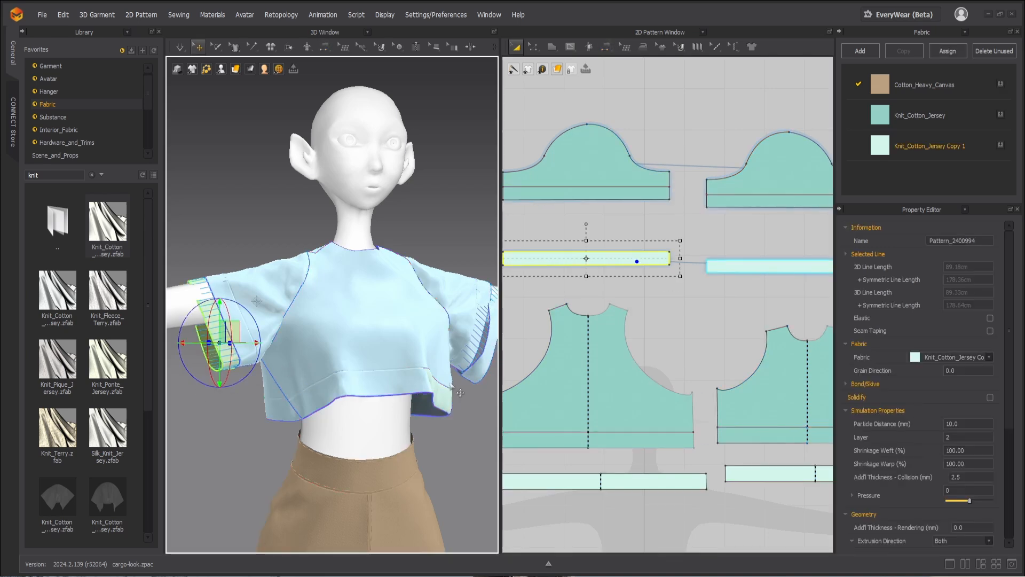
shift+click(482, 382)
right_click(221, 343)
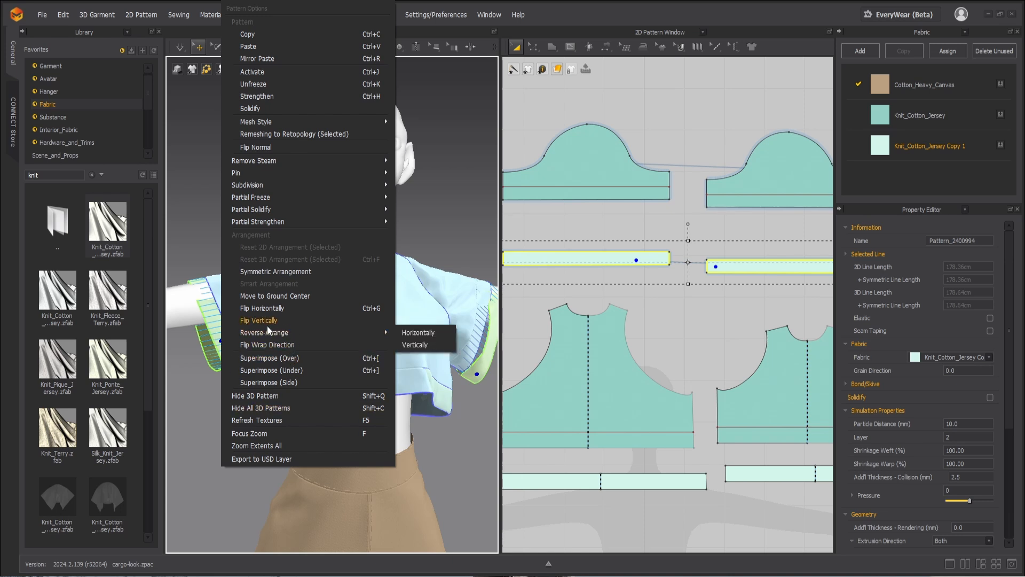
click(261, 372)
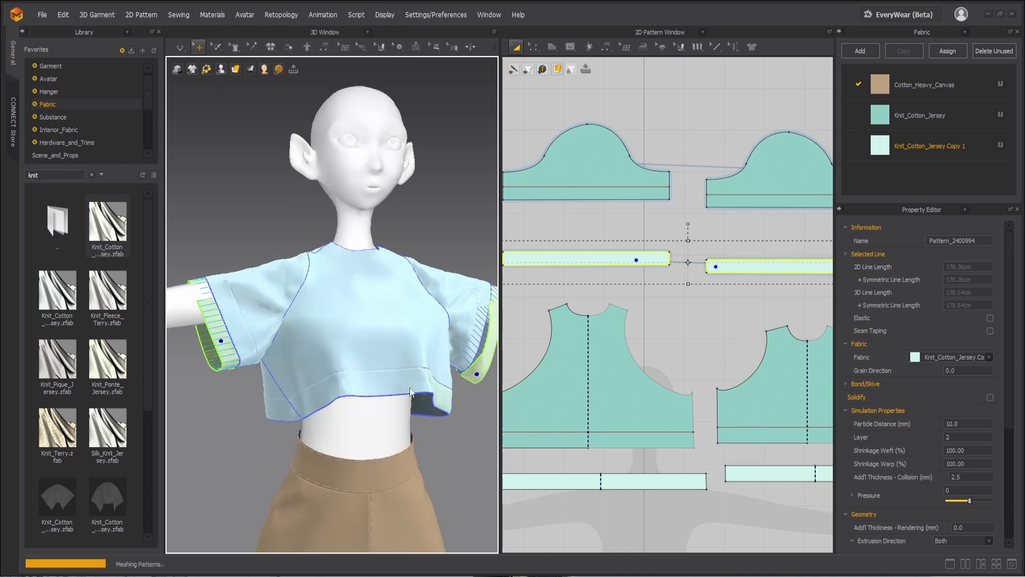
double_click(954, 436)
text(1)
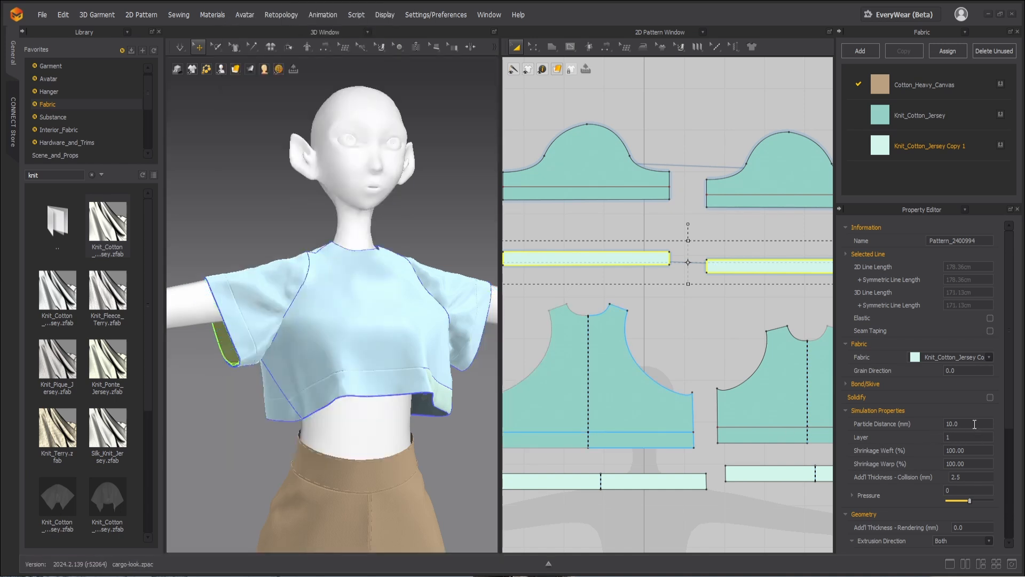
Step: Select all garment patterns and unfreeze them so the whole outfit can simulate
key(ctrl+a)
right_click(339, 341)
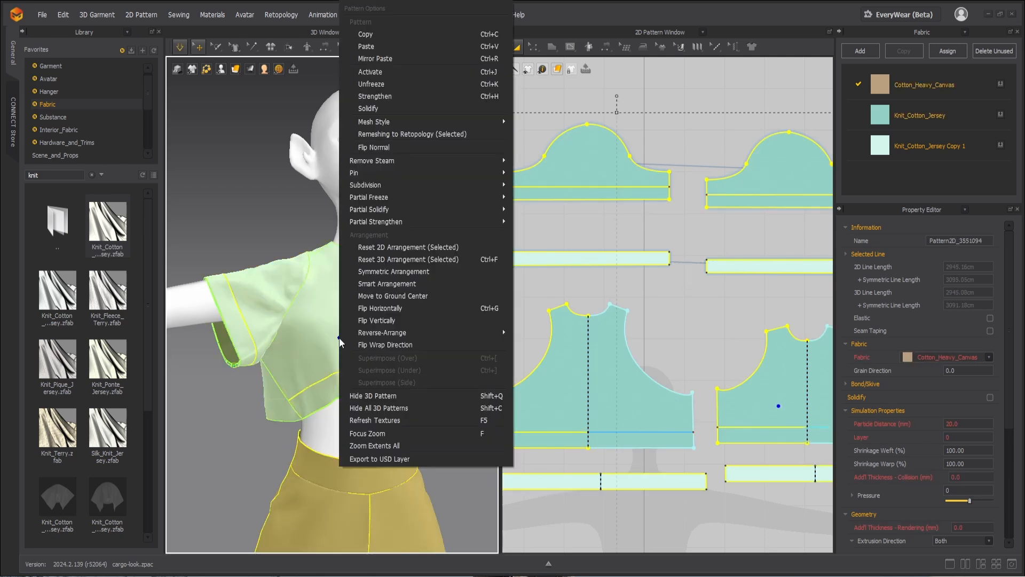
click(366, 85)
right_click(345, 319)
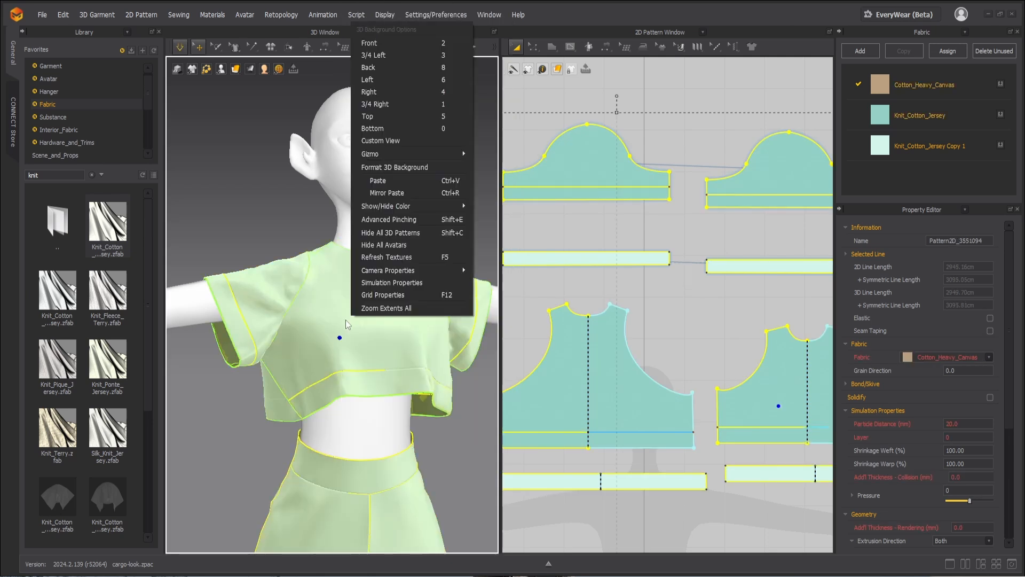
click(274, 160)
key(ctrl+a)
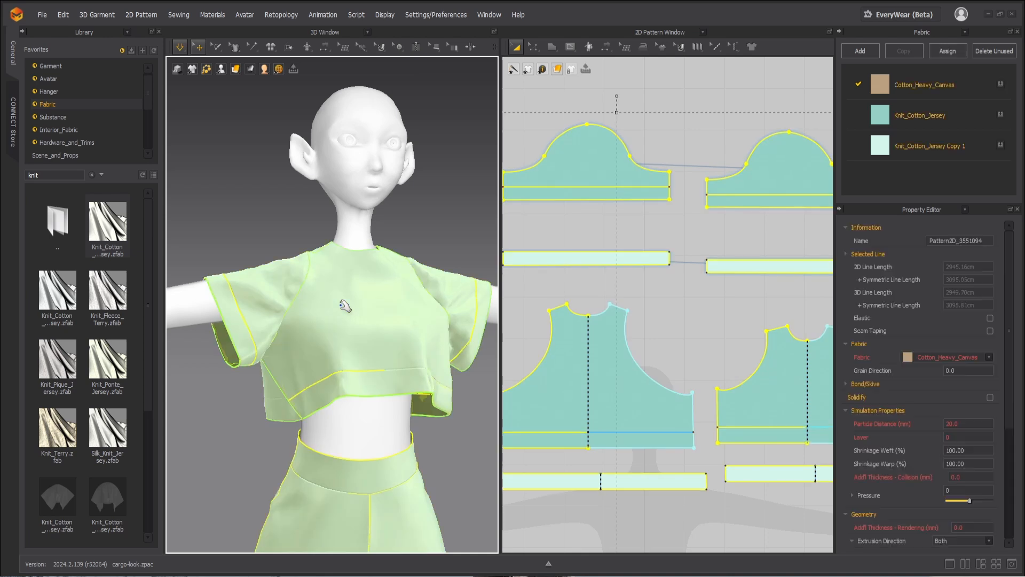
right_click(341, 305)
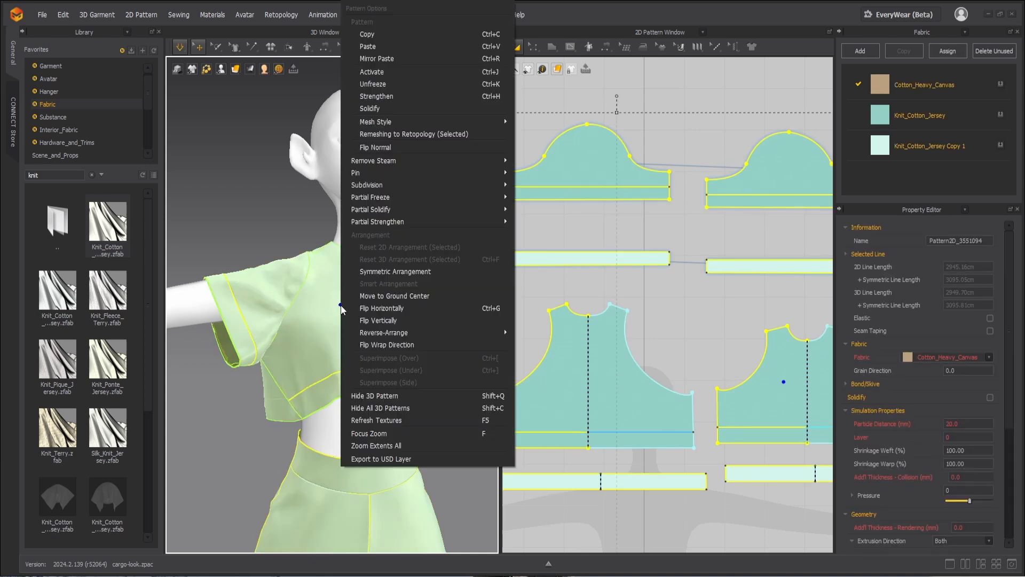
click(376, 74)
click(294, 250)
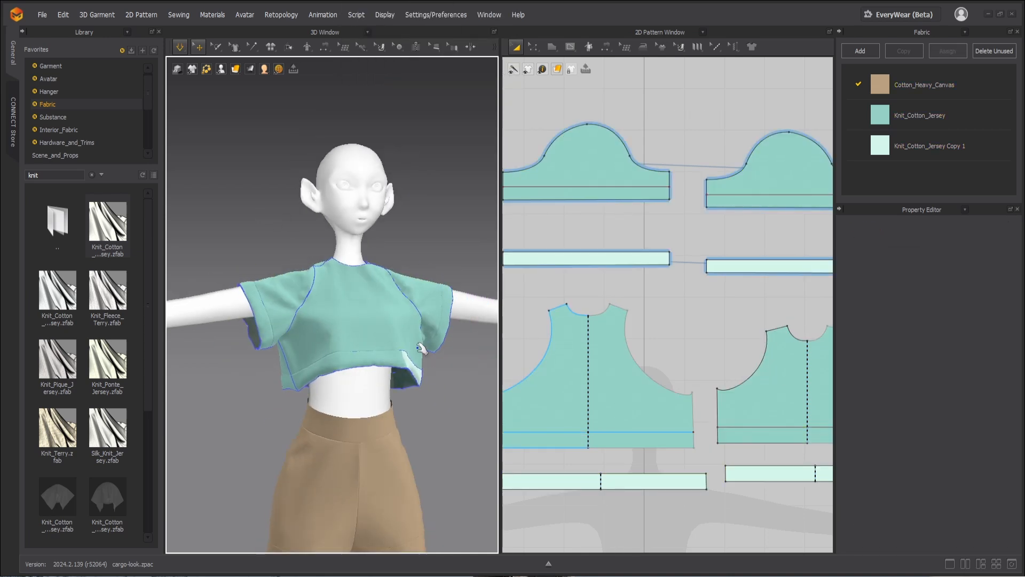
Step: Simulate the garment and pull the front and back bodice hems in 3D so their strips settle underneath
key(space)
right_drag(422, 417, 280, 367)
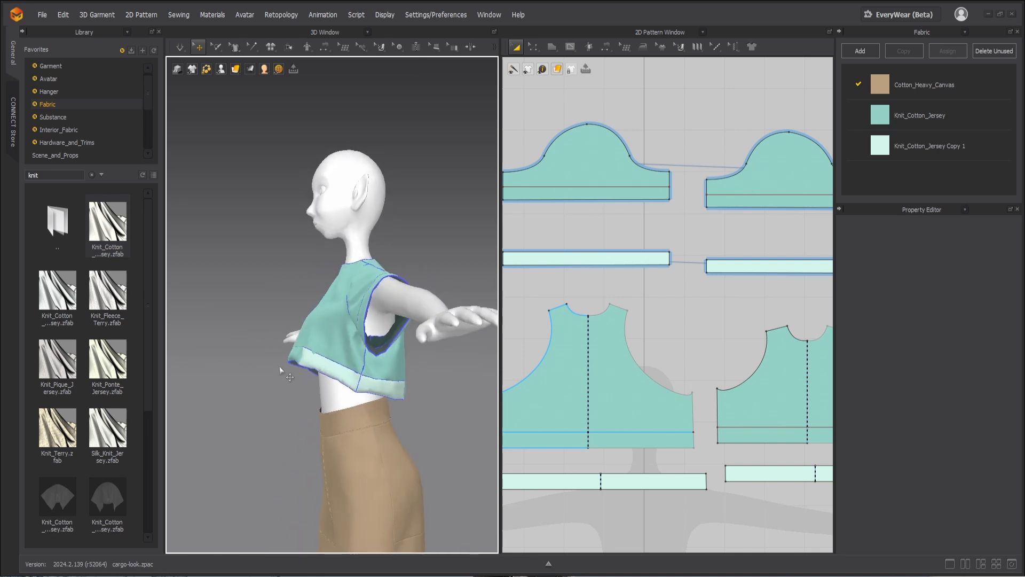
drag(299, 367, 272, 349)
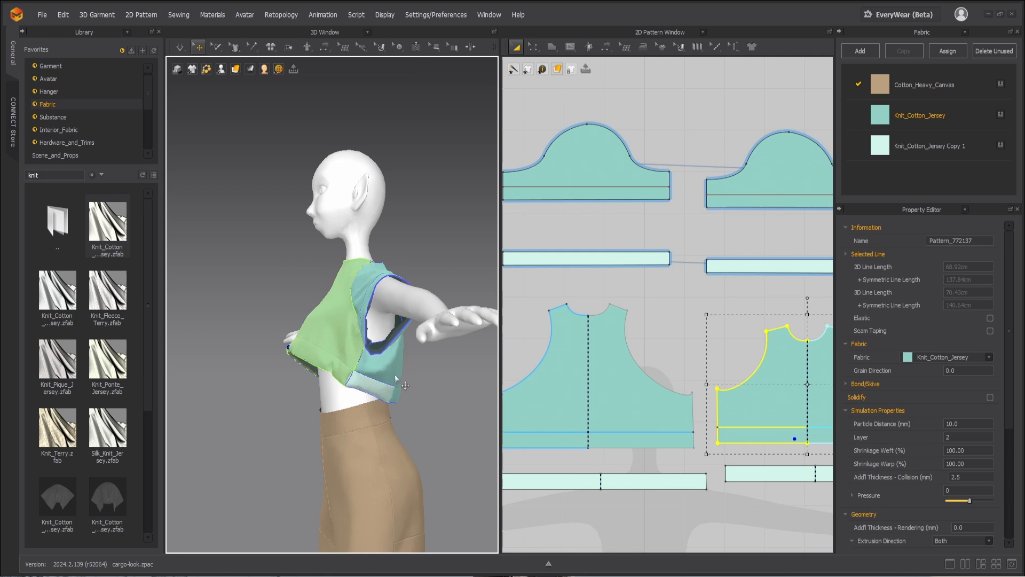
drag(395, 374, 413, 384)
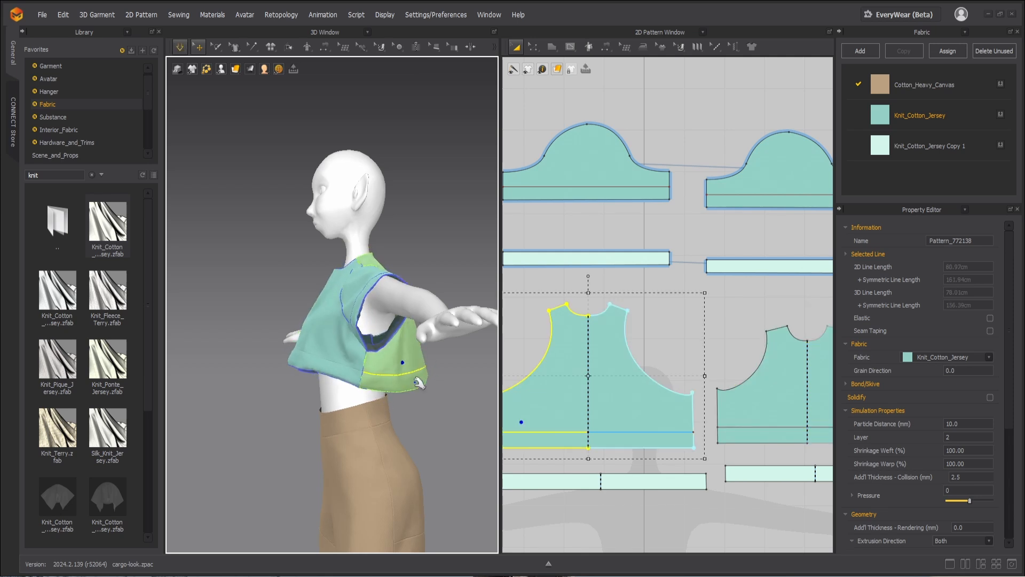
mouse_move(414, 384)
right_down()
mouse_move(396, 394)
mouse_move(450, 404)
mouse_move(400, 385)
right_up()
key(space)
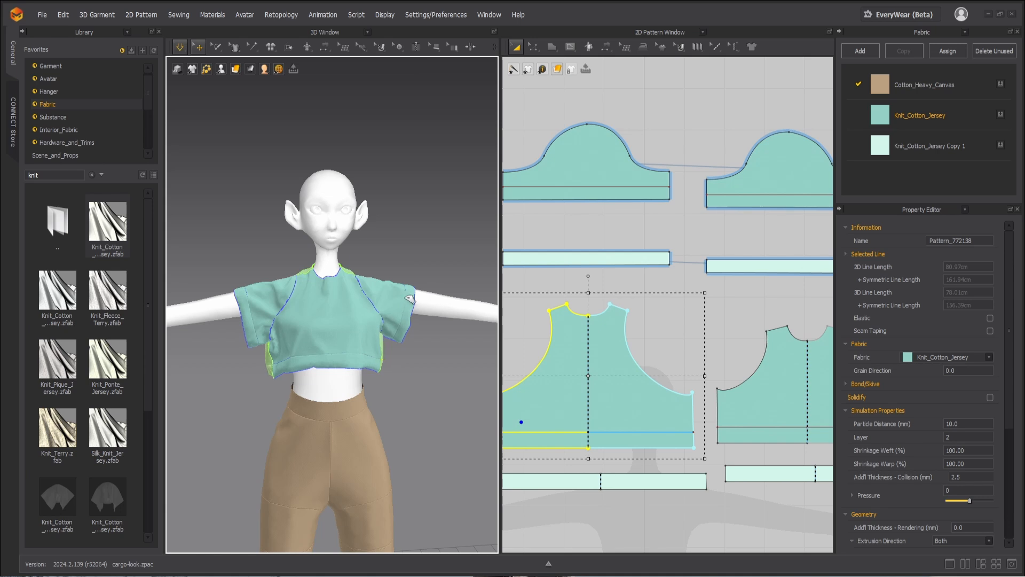
Step: Tug both sleeves and the lower side corners of the back bodice during simulation to settle the drape
click(408, 296)
click(240, 297)
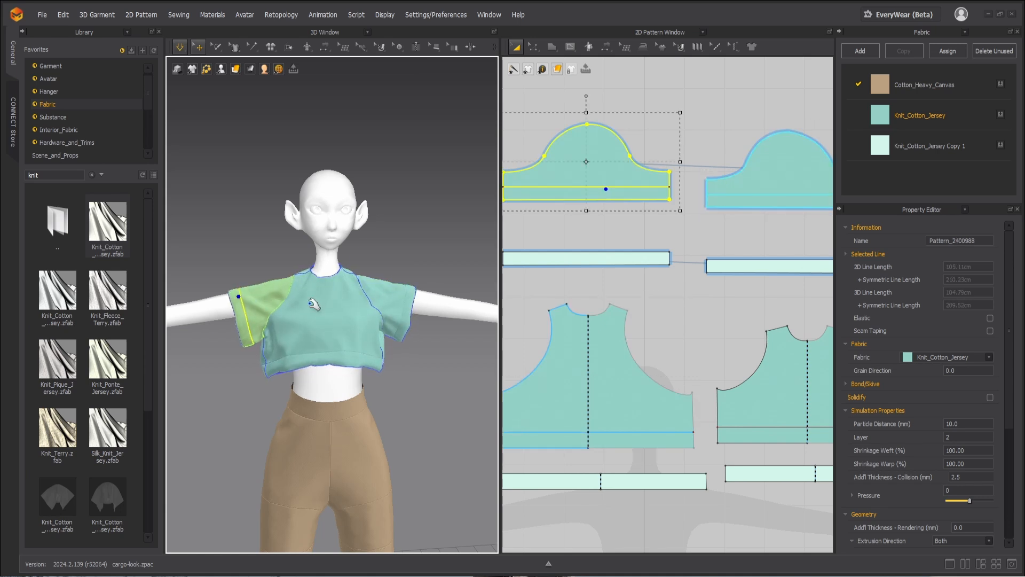
click(404, 296)
click(394, 373)
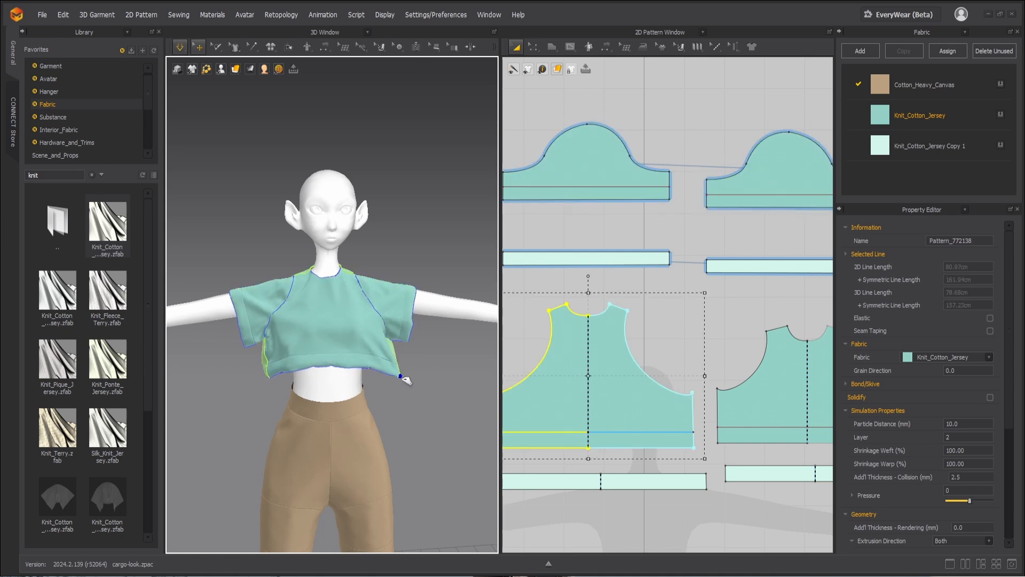
drag(406, 376, 403, 375)
drag(262, 375, 249, 374)
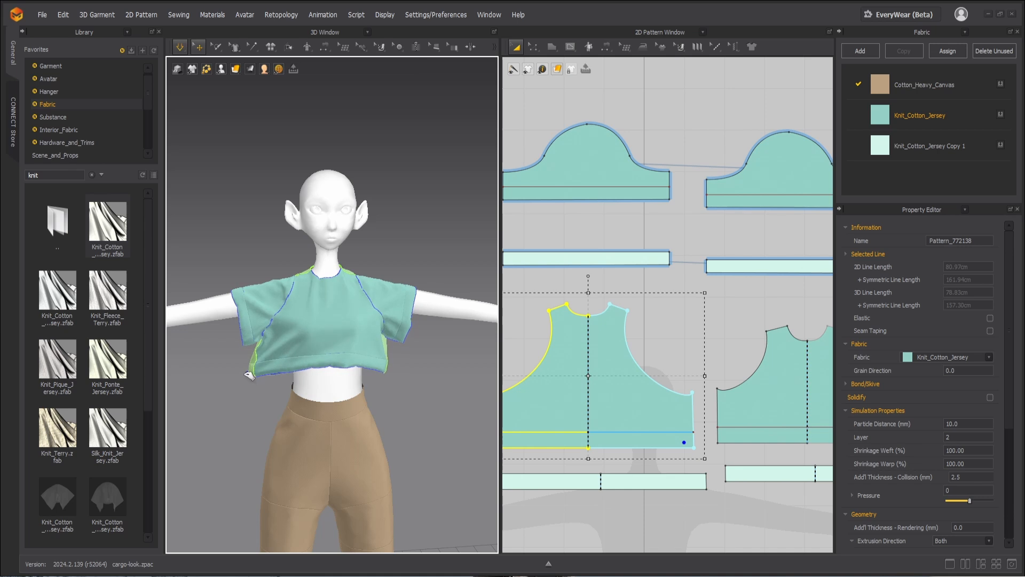
drag(395, 369, 415, 374)
click(266, 377)
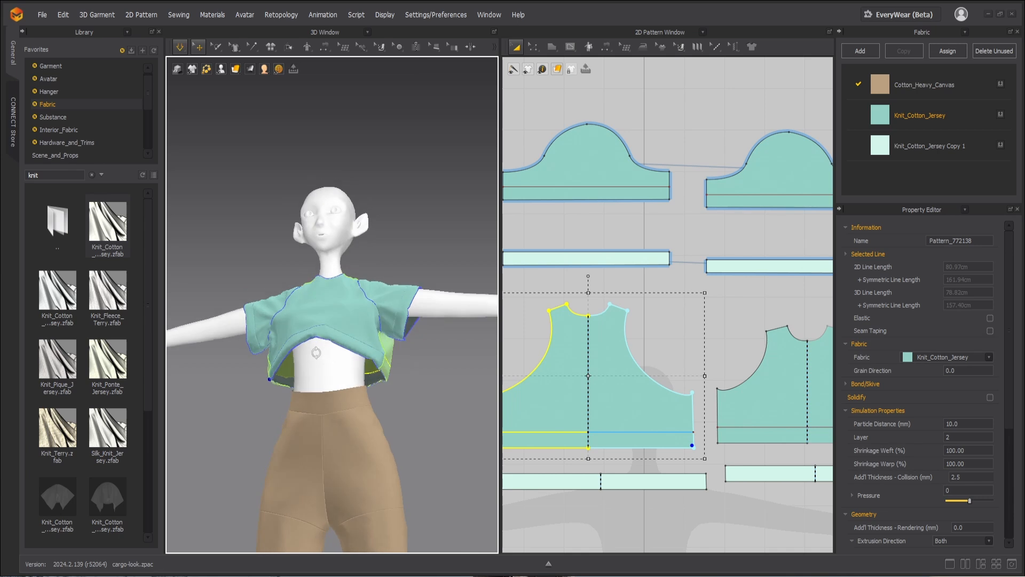
Step: Pull the back hem strip's ends and the front bodice hem into place, and stop the simulation
click(391, 378)
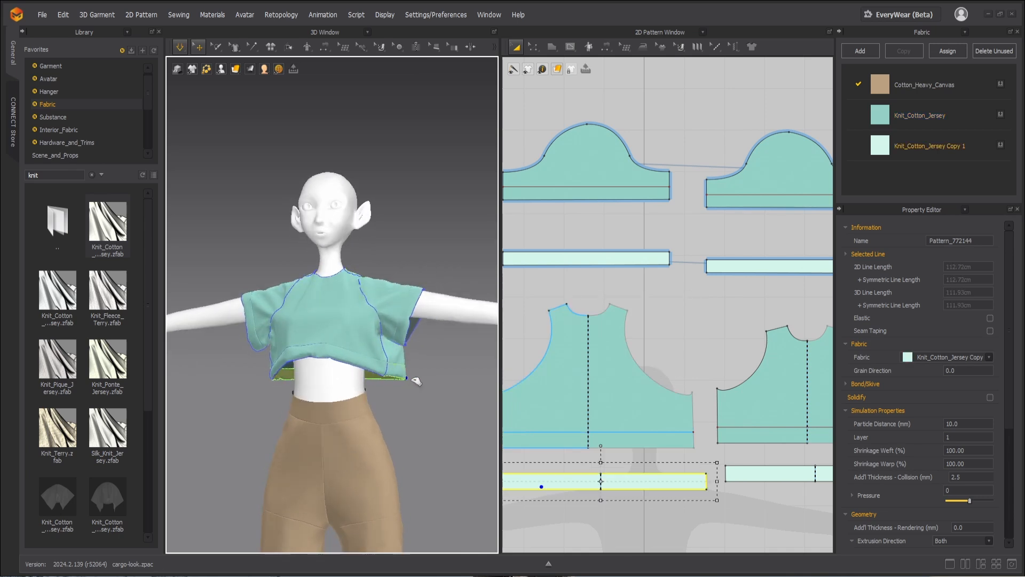
click(403, 378)
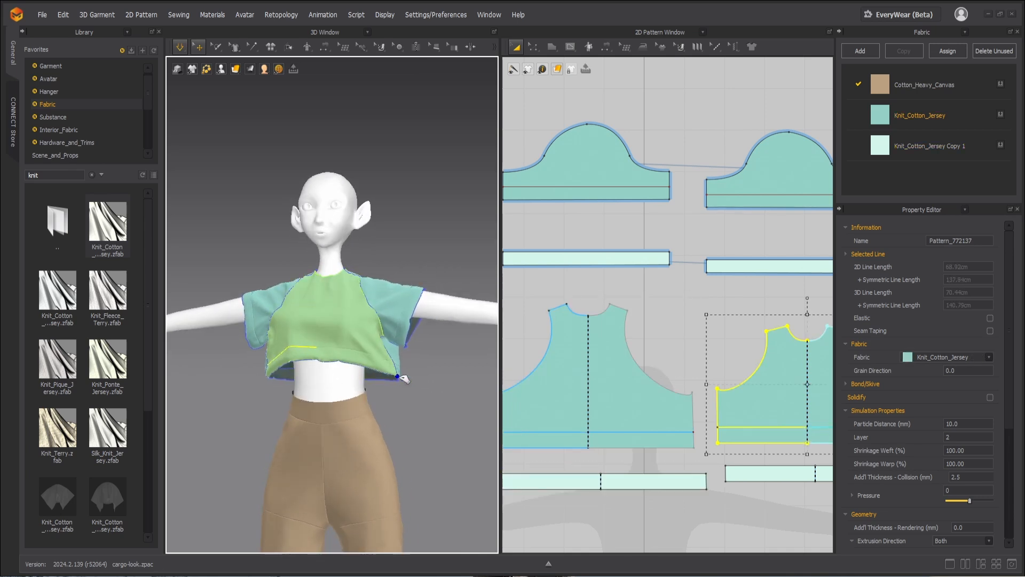
click(266, 377)
drag(238, 363, 239, 364)
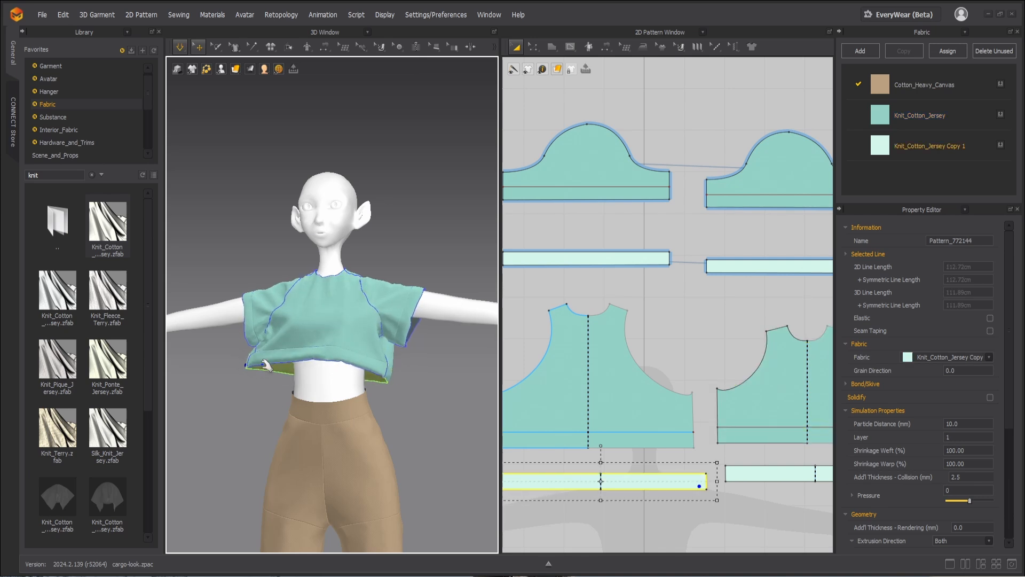
right_drag(401, 398, 432, 404)
middle_drag(425, 401, 388, 404)
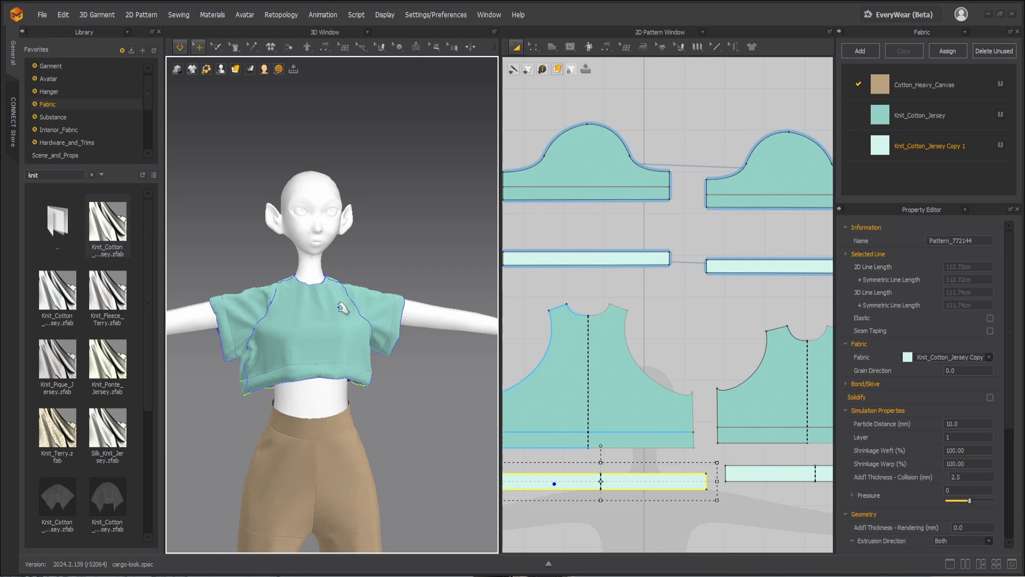
scroll(605, 328, down, 2)
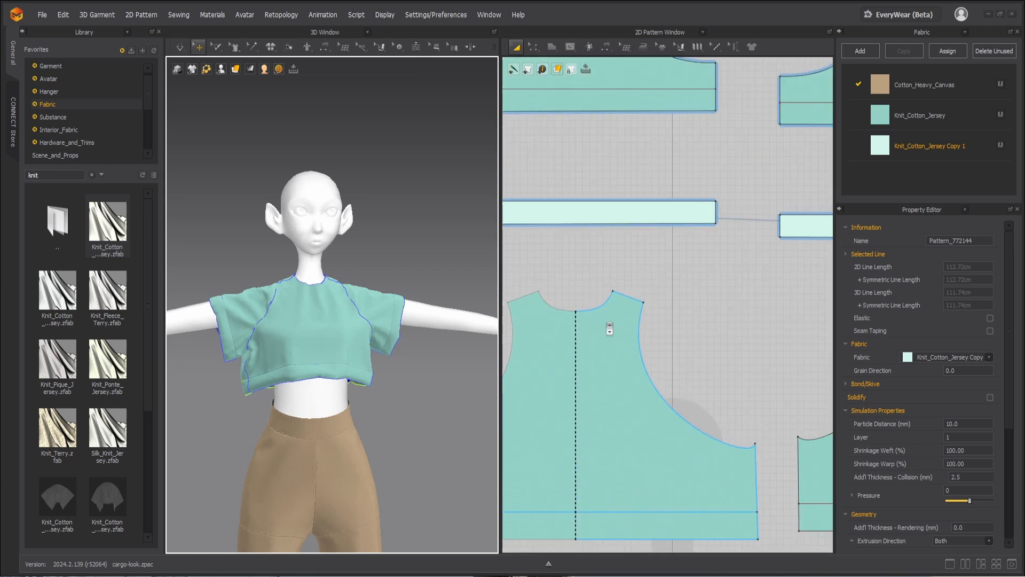
mouse_move(347, 312)
right_down()
mouse_move(283, 323)
mouse_move(328, 319)
right_up()
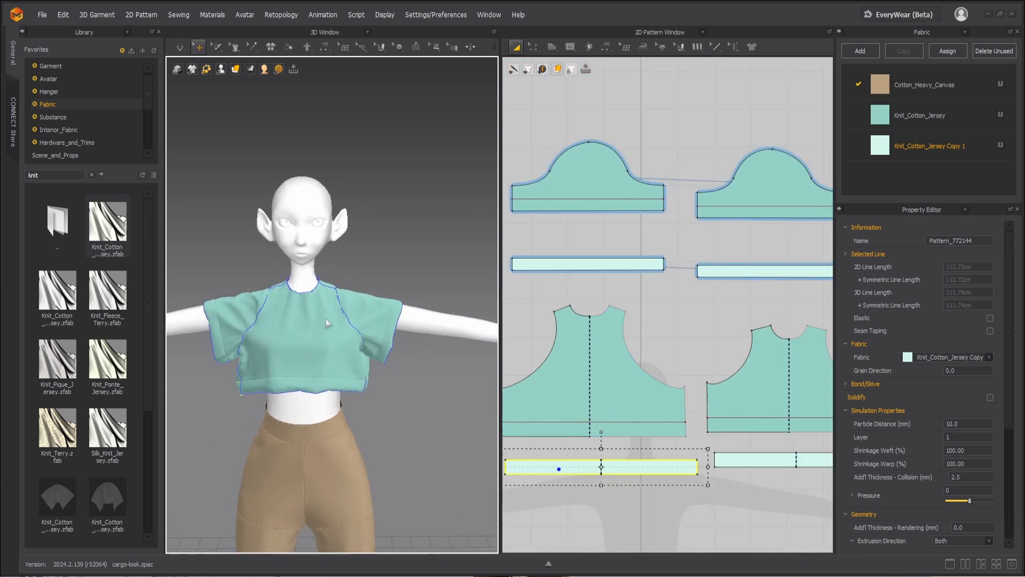
scroll(337, 322, up, 4)
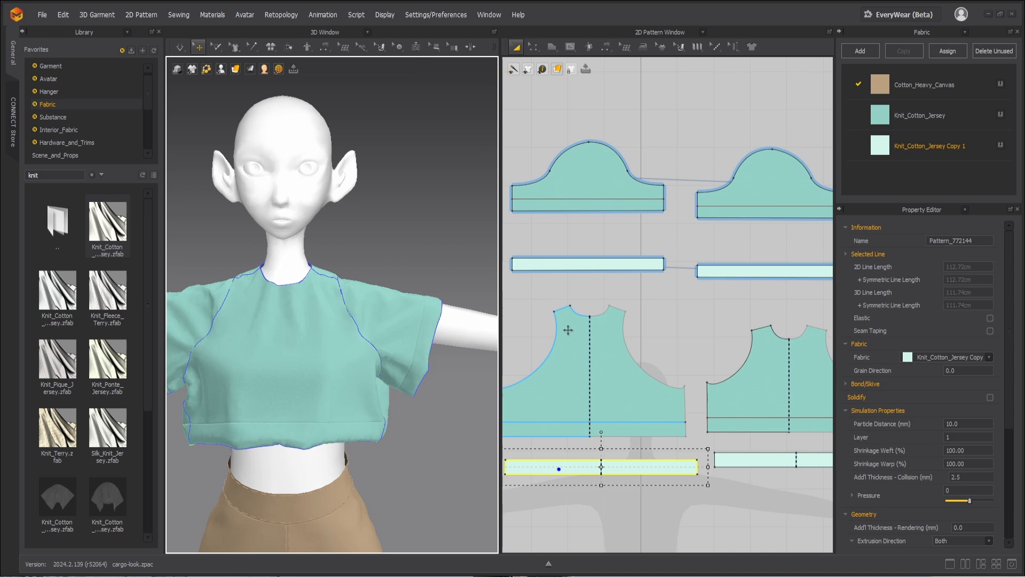
Step: Offset the back bodice neckline as an internal line at 1.5 cm, extended to the pattern outline
key(z)
click(579, 314)
right_click(578, 314)
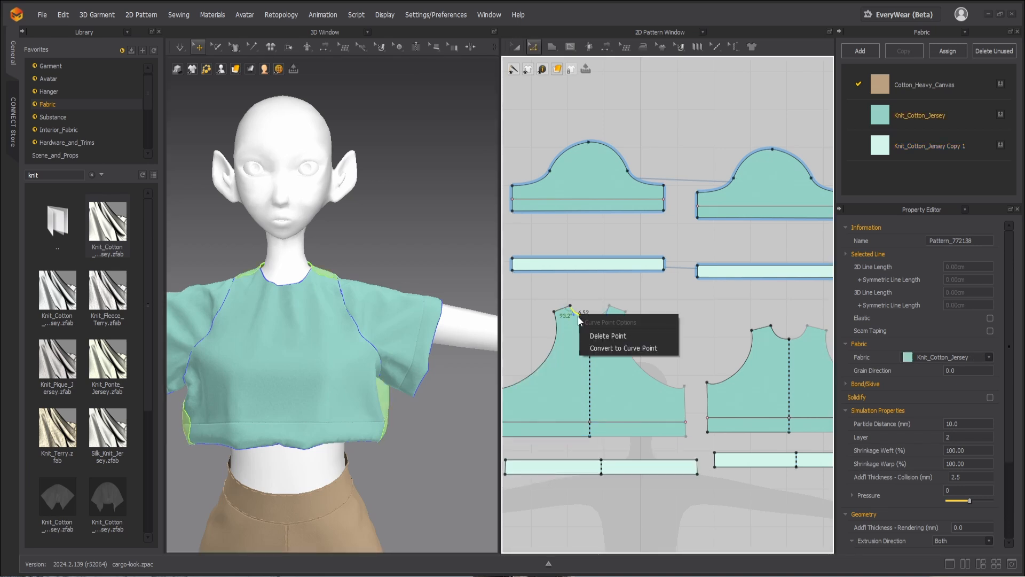
click(592, 257)
click(589, 280)
scroll(589, 302, up, 4)
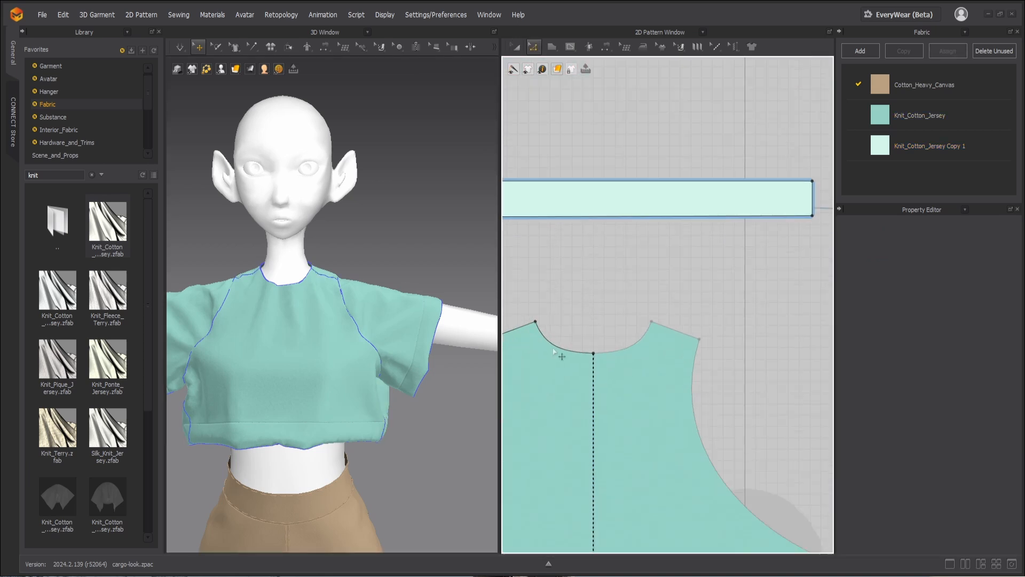
right_click(556, 346)
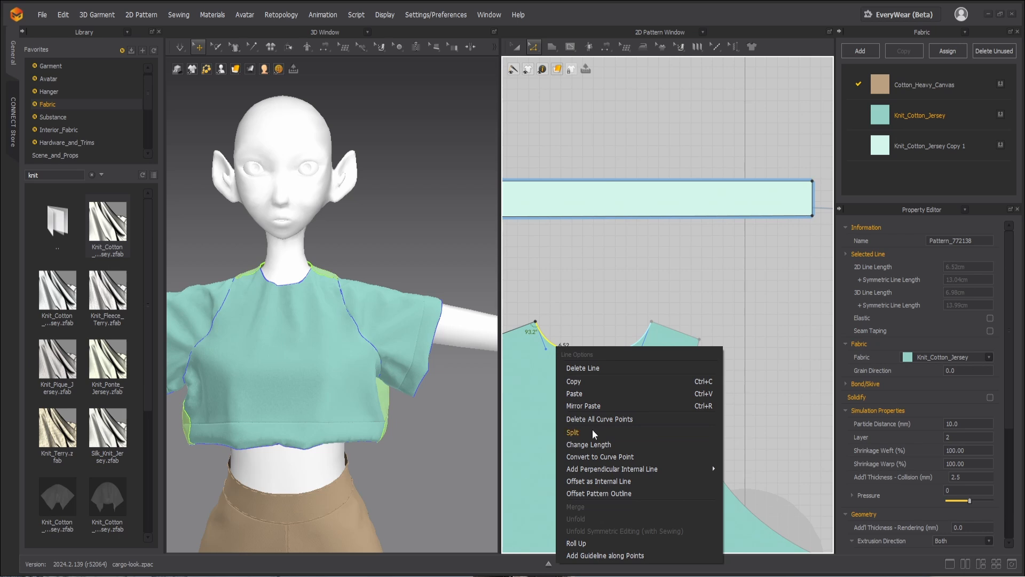
click(606, 481)
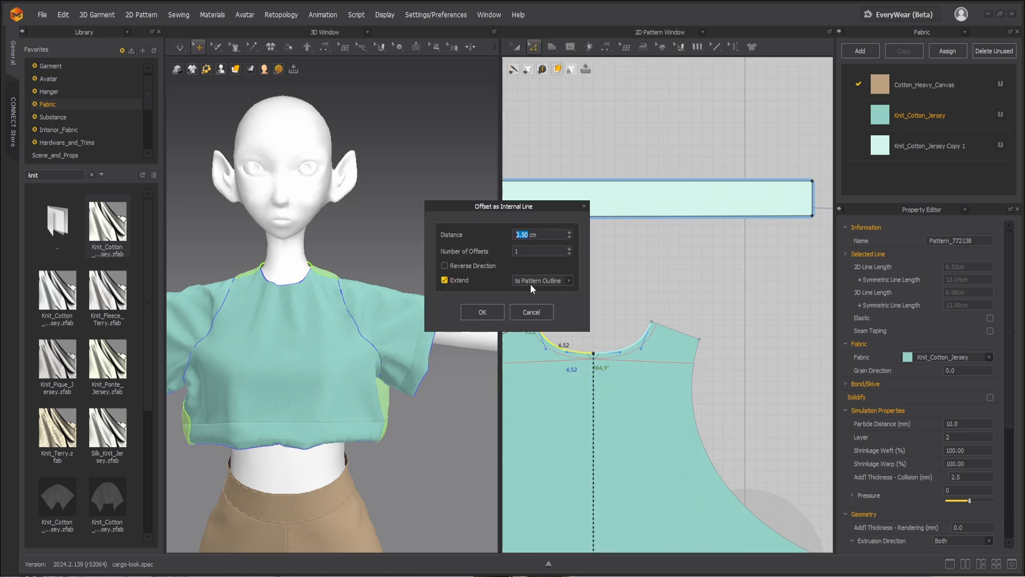
click(536, 297)
key(BackSpace)
key(BackSpace)
text(1.5)
click(482, 312)
Step: Try to offset the front bodice neckline as an internal line at 1.5 cm, extended to the pattern outline
scroll(587, 360, down, 5)
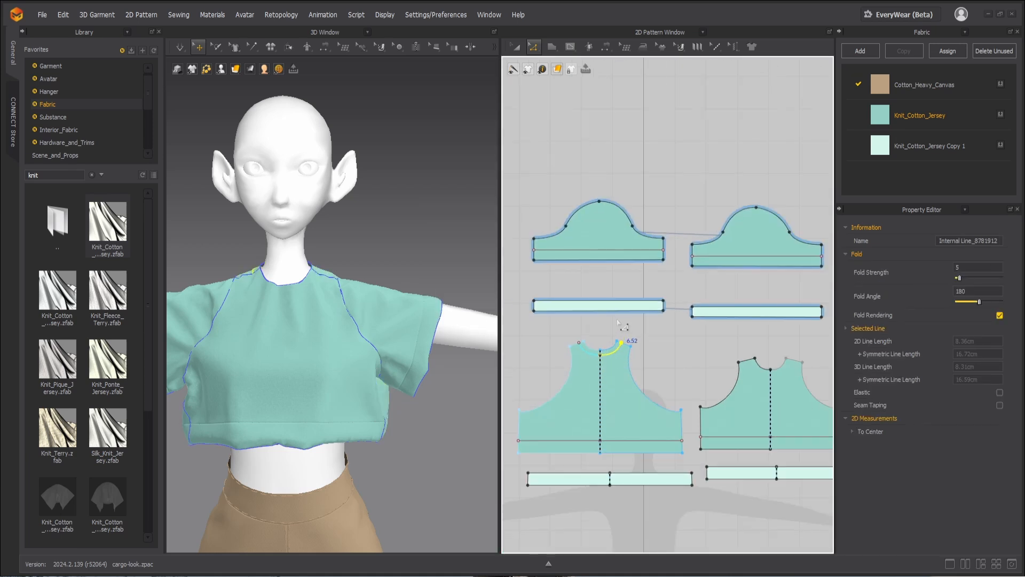
scroll(727, 356, up, 3)
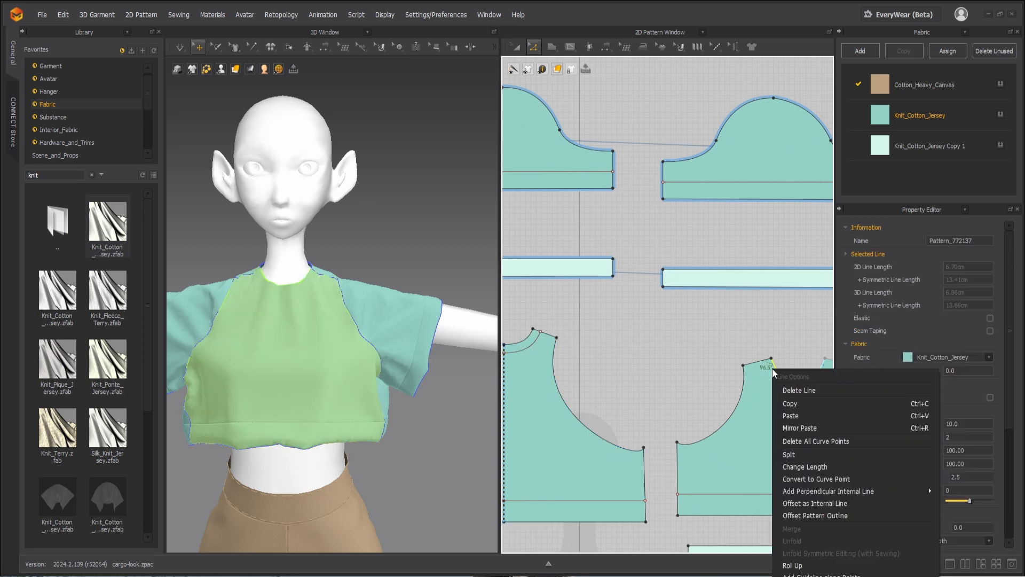
right_click(772, 368)
click(806, 503)
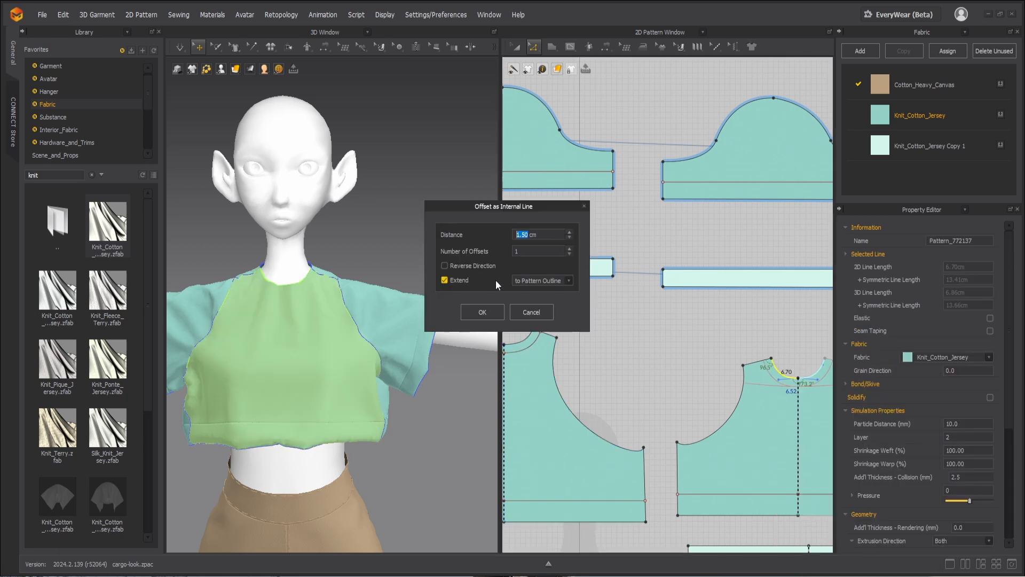
click(482, 312)
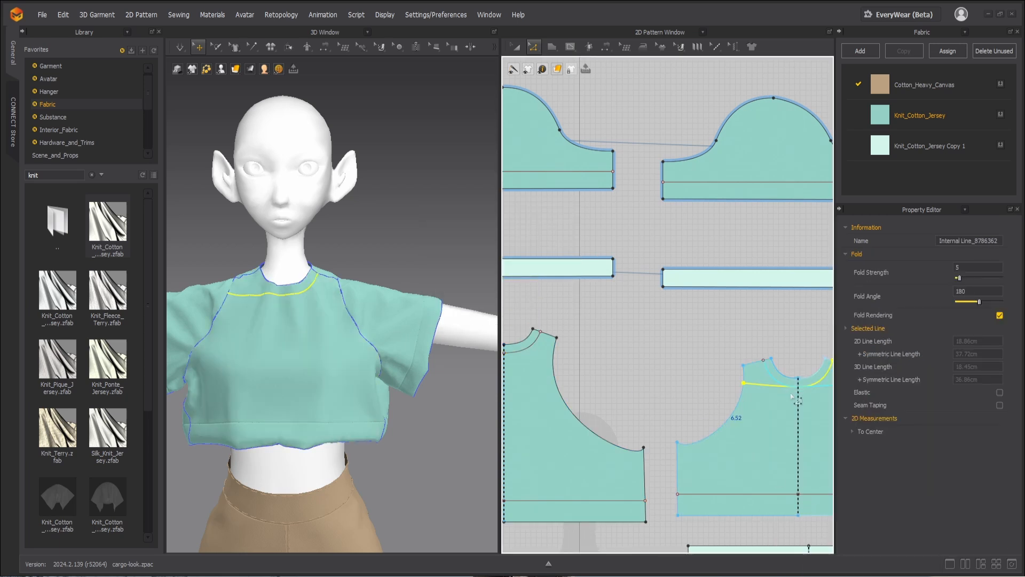
Step: Offset the front bodice neckline as an internal line at 1.5 cm, extended to the internal line
click(789, 382)
right_click(786, 379)
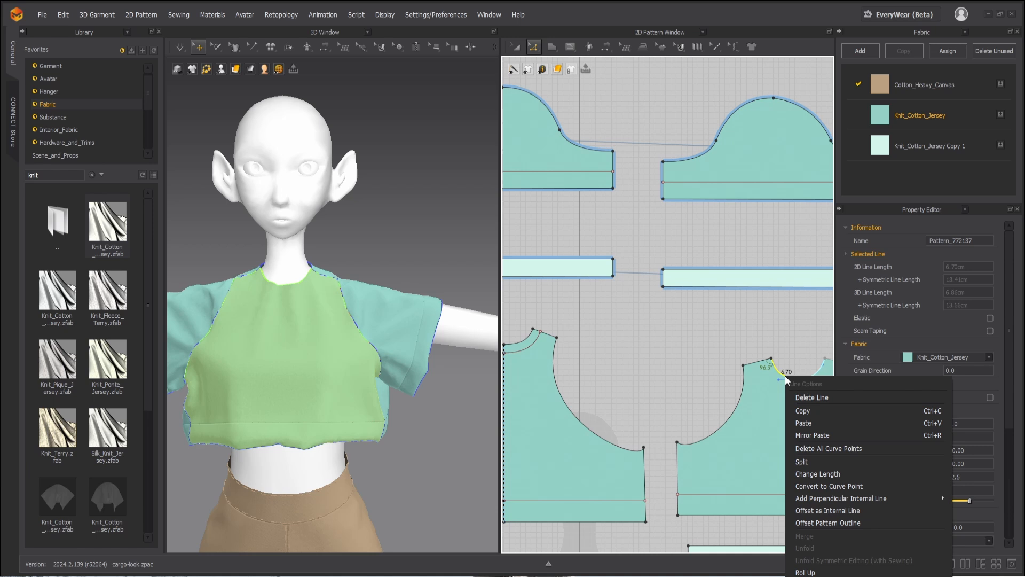
click(808, 509)
click(528, 281)
click(526, 297)
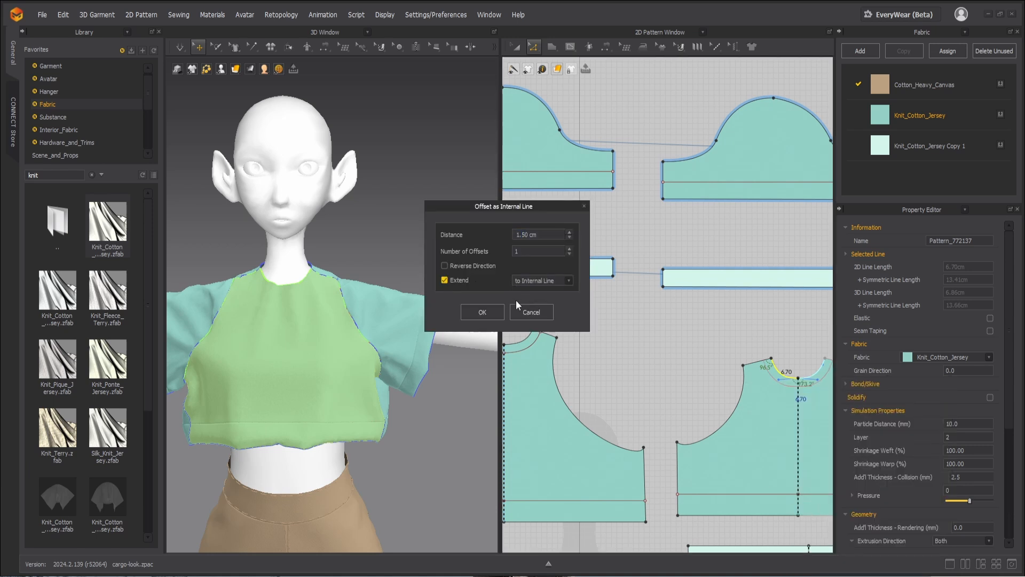
click(482, 312)
Step: Copy the back and front bodice patterns together with their internal lines and paste the duplicates beside the originals
scroll(635, 331, down, 3)
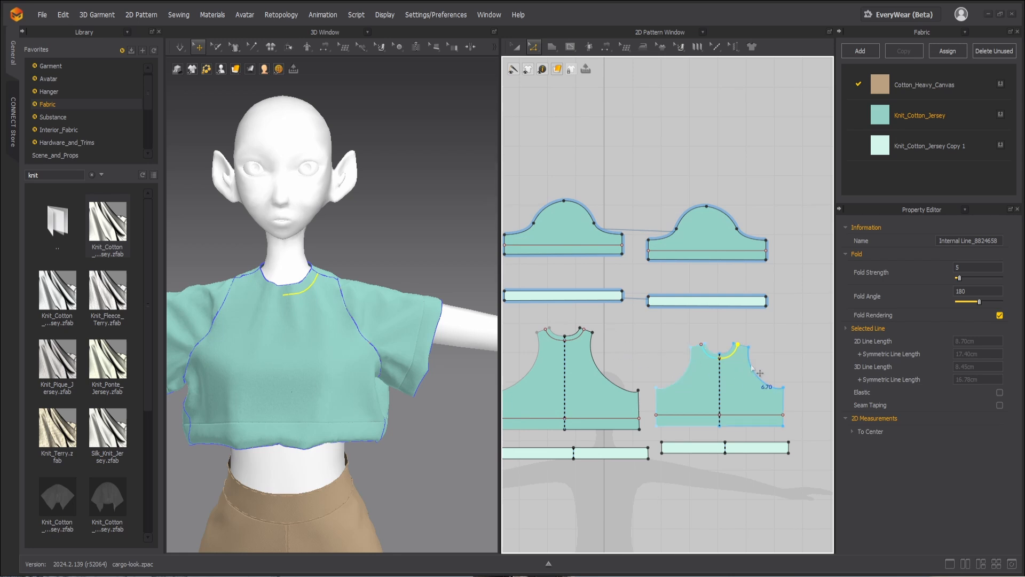
scroll(745, 363, up, 3)
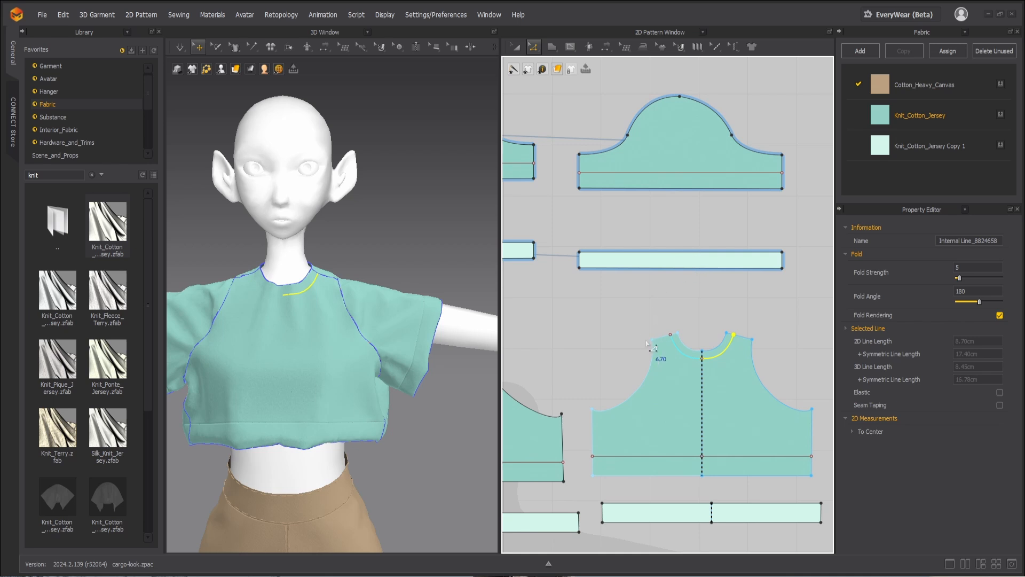
scroll(660, 357, down, 3)
key(a)
click(553, 377)
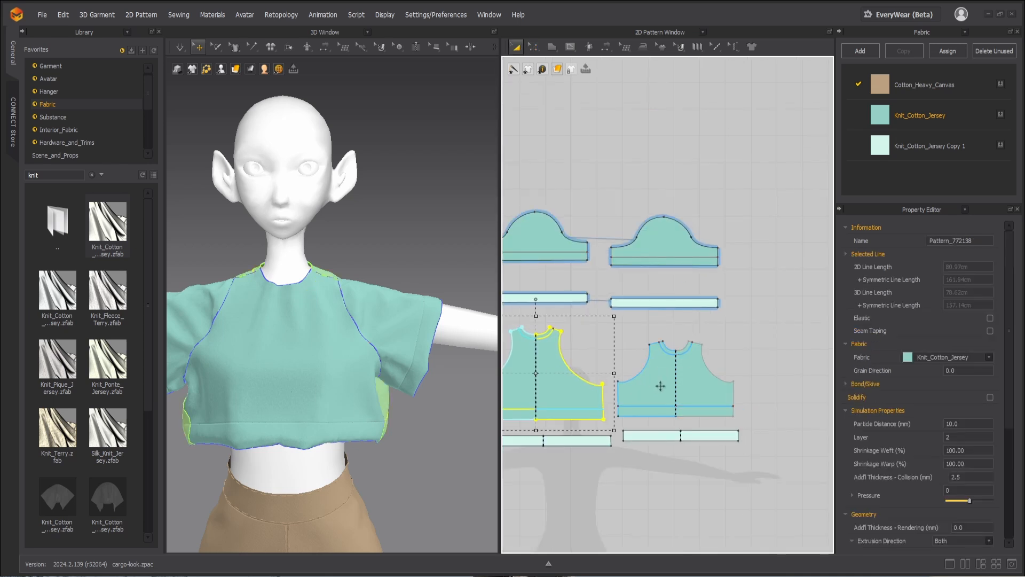
shift+click(662, 386)
drag(662, 386, 666, 363)
click(656, 362)
scroll(605, 330, up, 7)
Step: Cut the copied back bodice along its neckline internal line and delete the body piece, keeping only the neckline band
key(z)
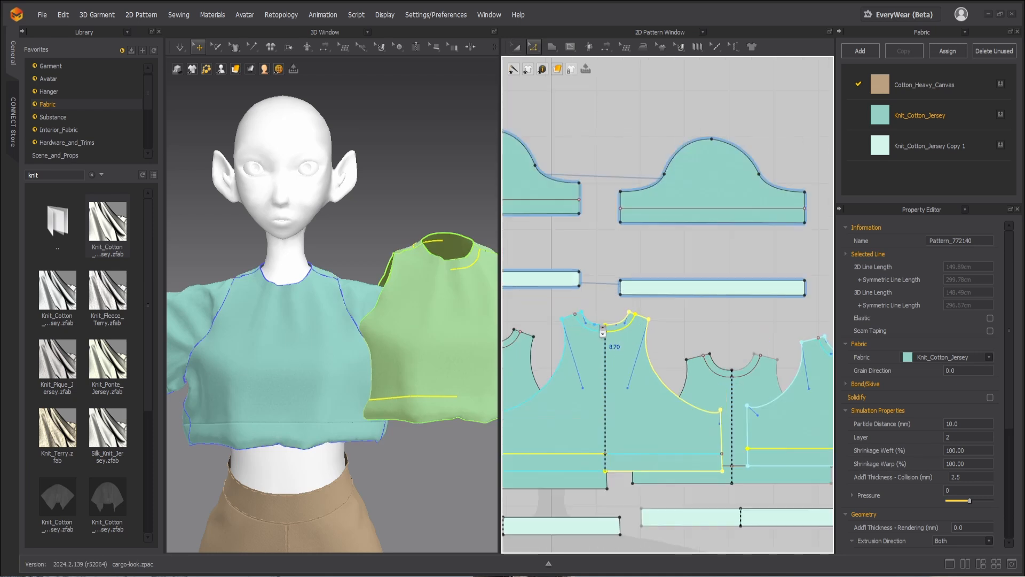
click(634, 349)
right_click(634, 349)
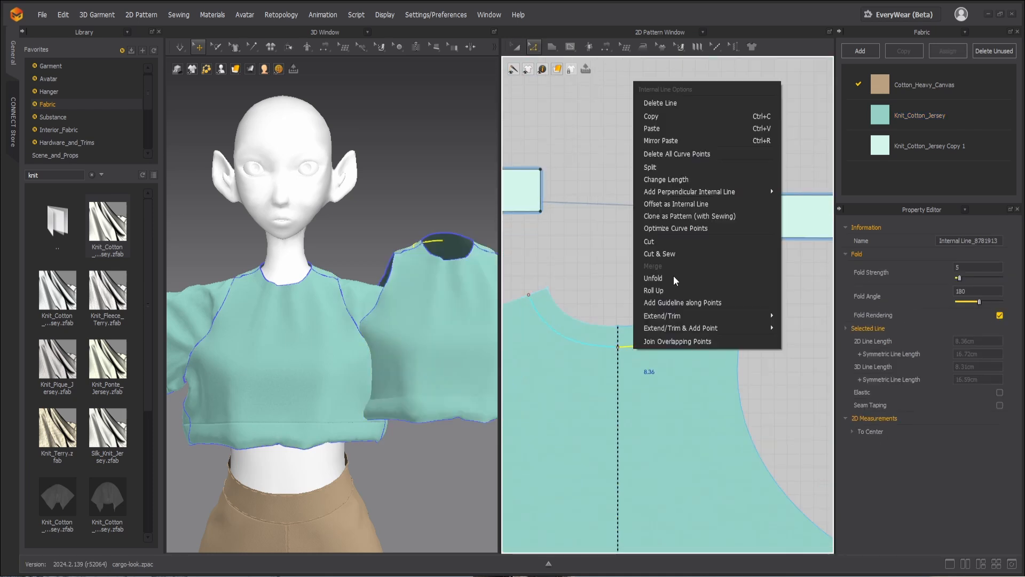
click(667, 255)
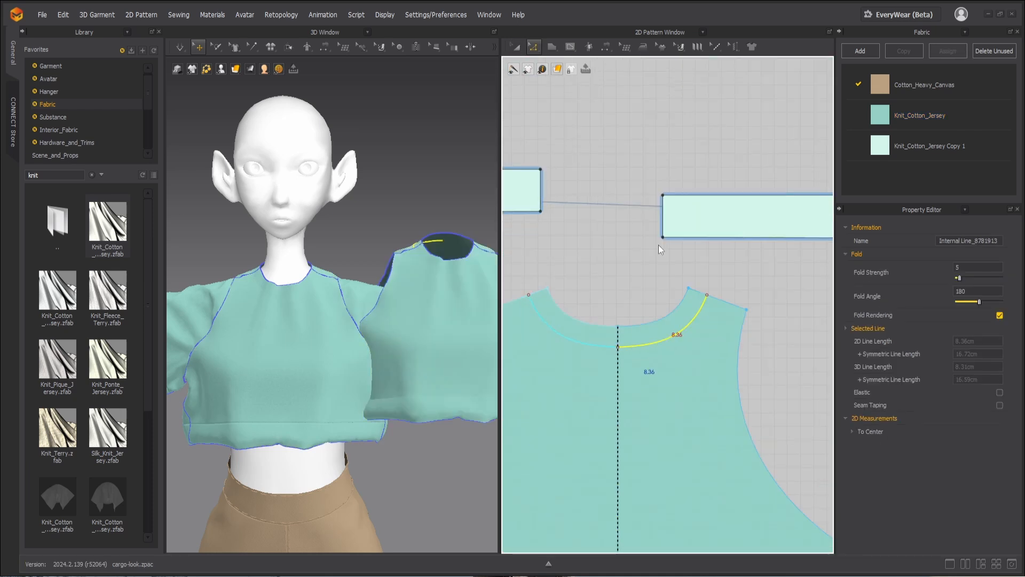
click(678, 374)
key(Delete)
Step: Move the back neckline band into the gap beside the original back bodice
scroll(675, 366, down, 8)
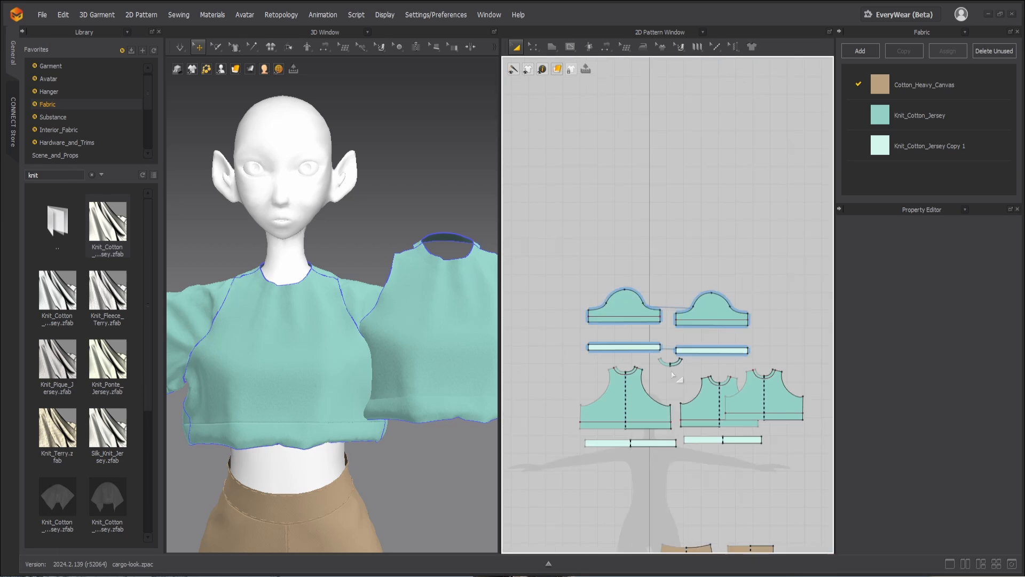
click(657, 354)
scroll(652, 367, up, 6)
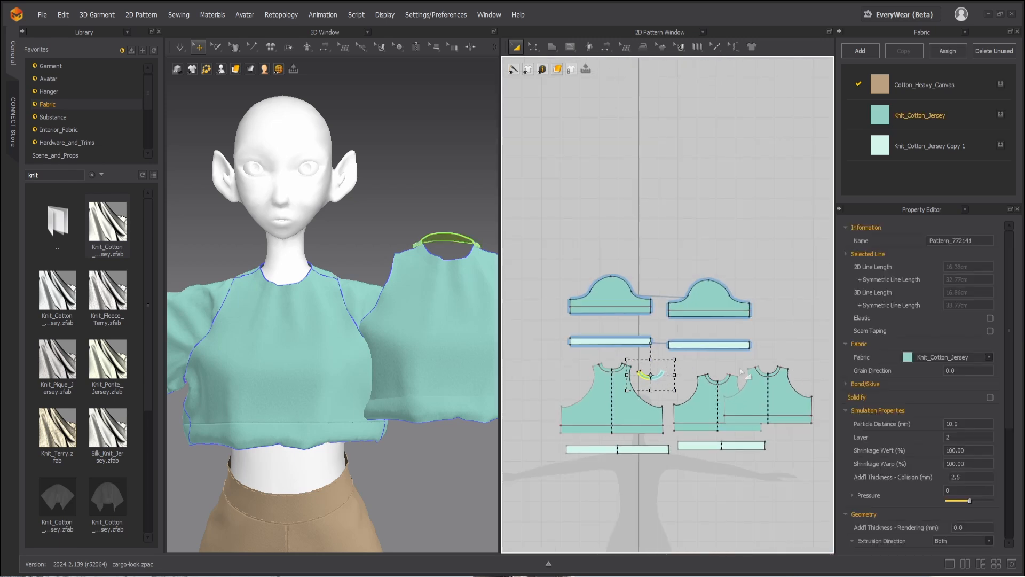
Step: Cut the copied front bodice along its neckline internal line and delete the body piece, keeping only the neckline band
scroll(789, 370, up, 2)
key(z)
click(690, 414)
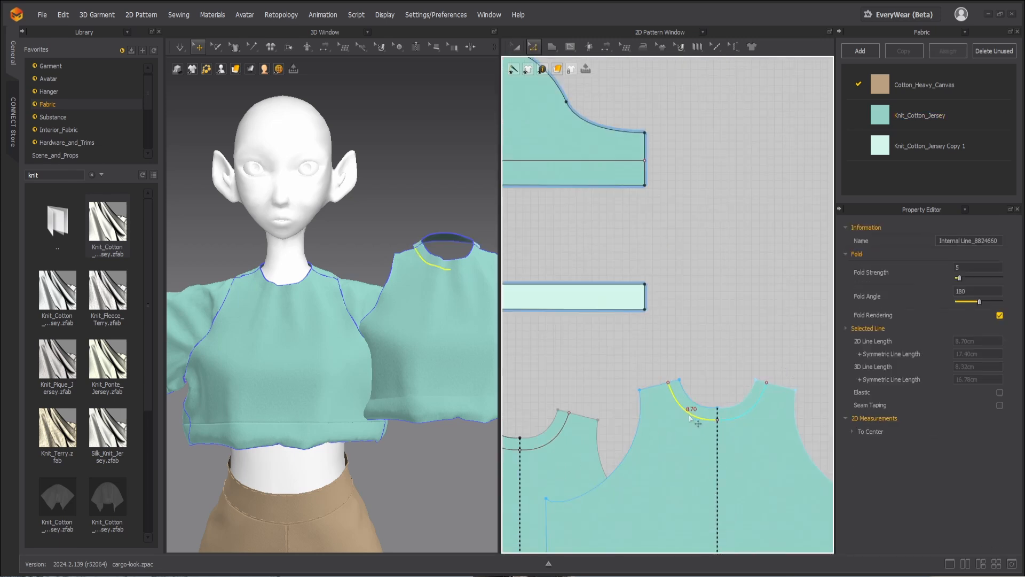
right_click(691, 415)
click(706, 310)
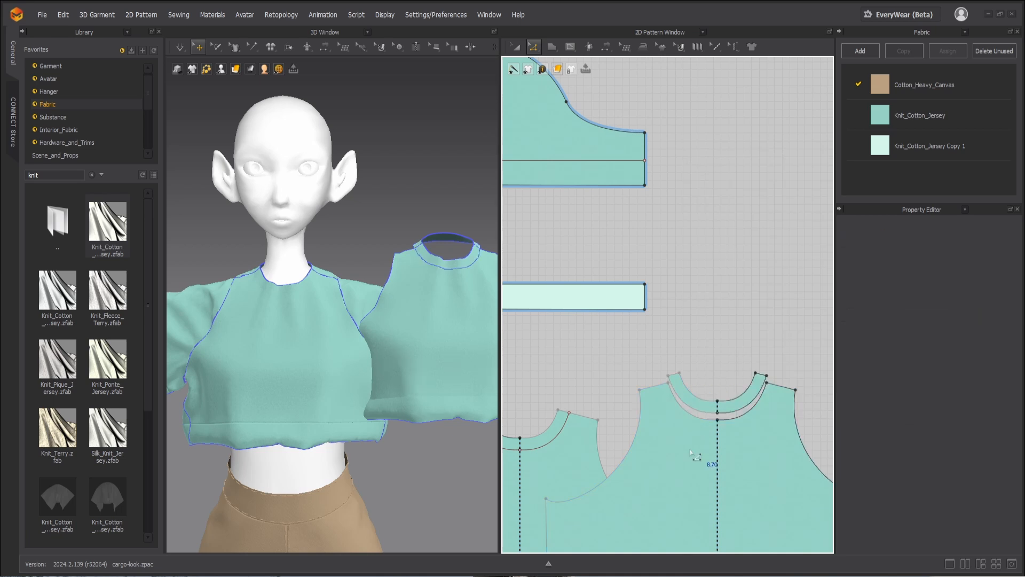
key(a)
click(685, 453)
key(Delete)
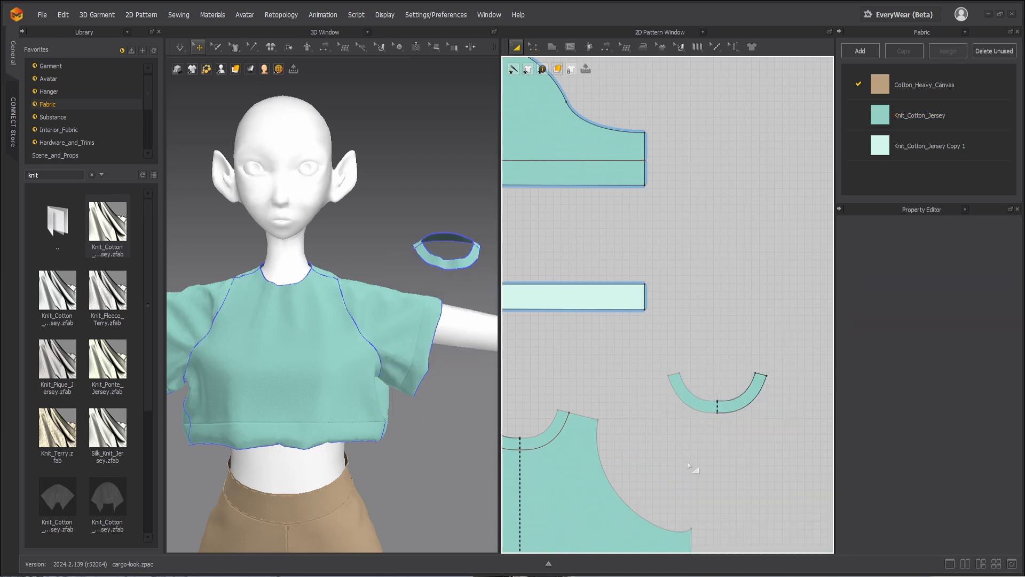
Step: Move the front neckline band to just above the original front bodice's neckline
scroll(684, 459, down, 3)
drag(694, 436, 593, 432)
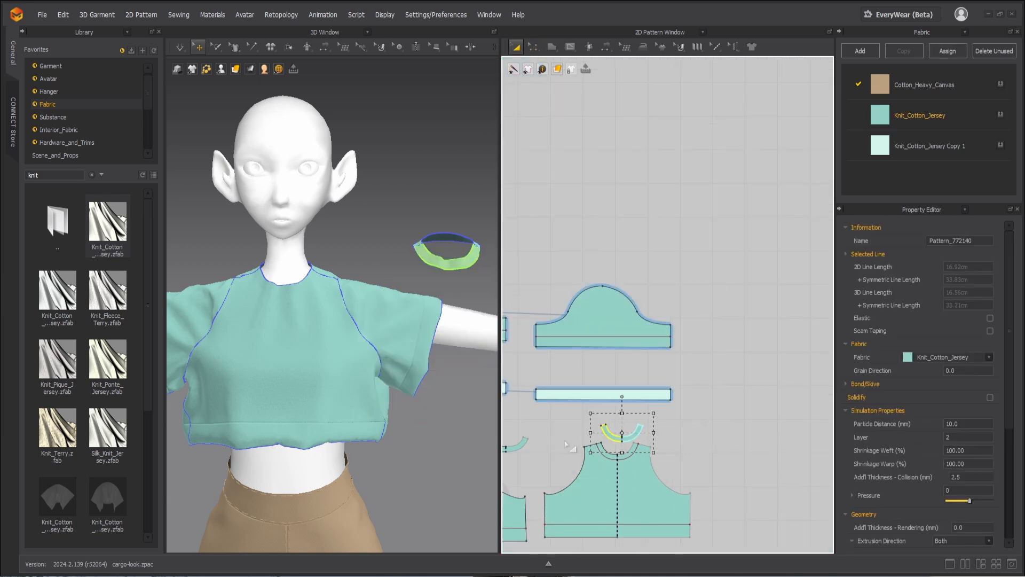
scroll(592, 433, down, 2)
Step: Sew the front band's inner edge to the front bodice neckline and its outer edge to the offset internal line
scroll(592, 433, up, 6)
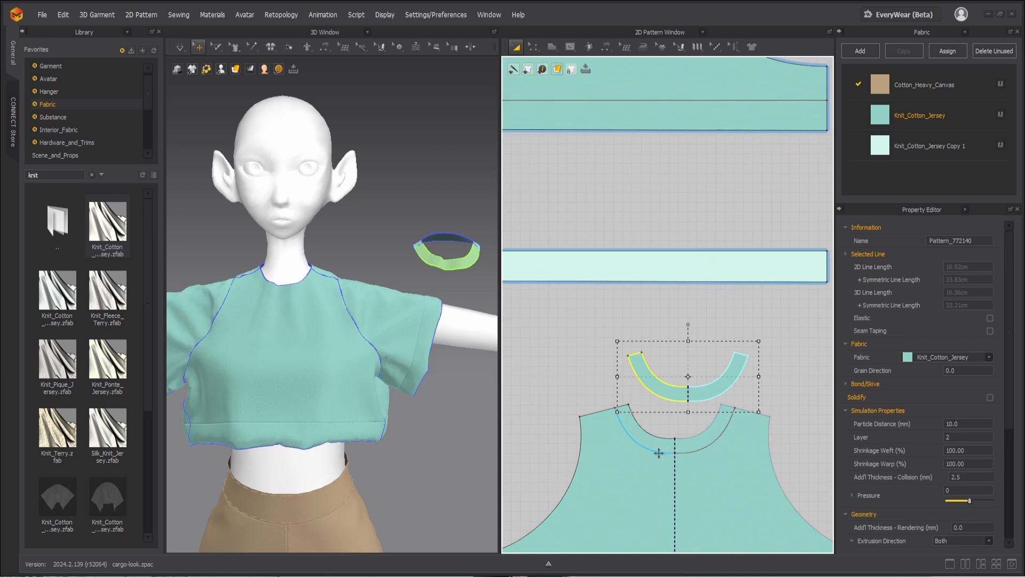
scroll(658, 453, up, 2)
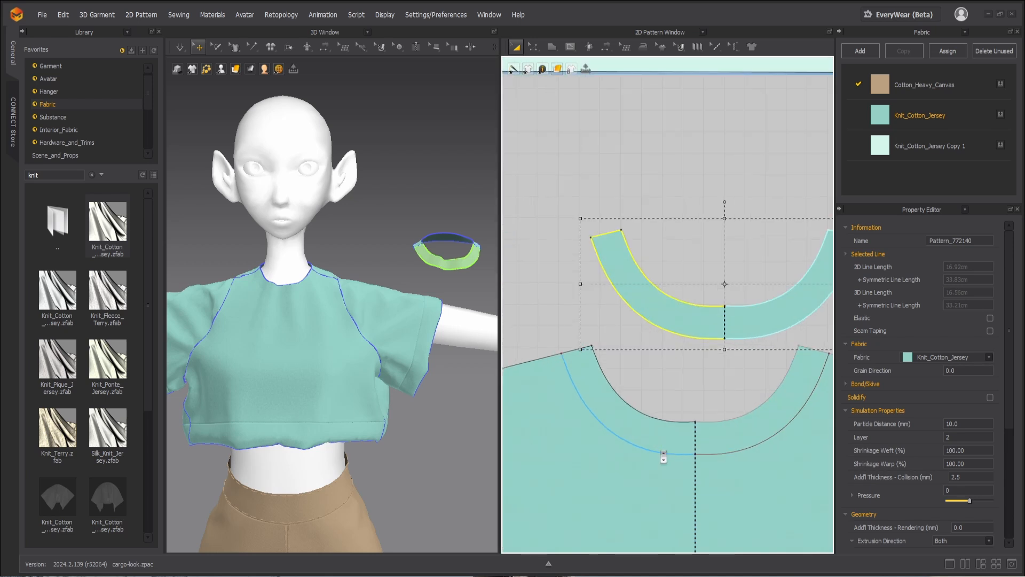
scroll(663, 457, down, 2)
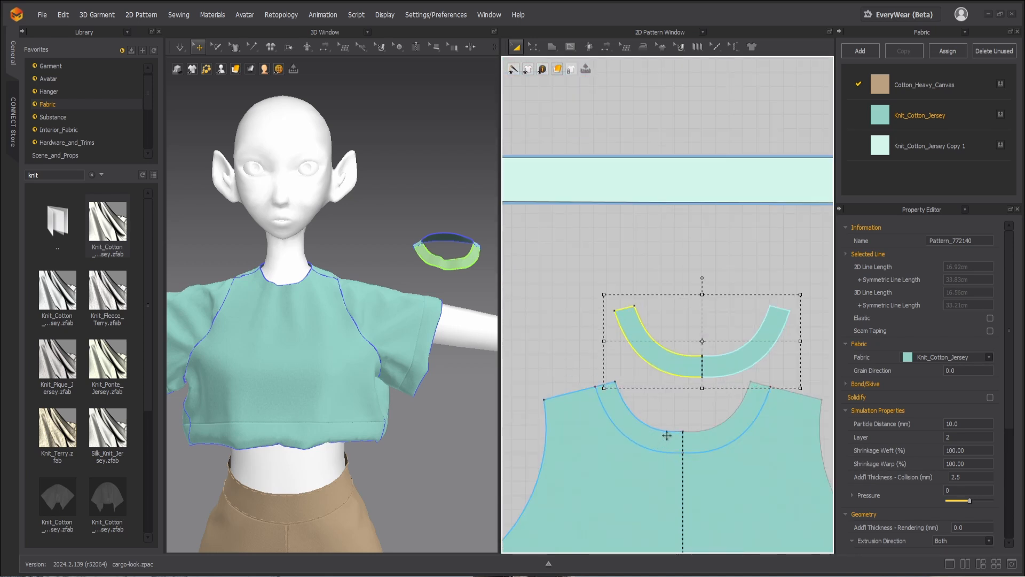
key(n)
click(665, 351)
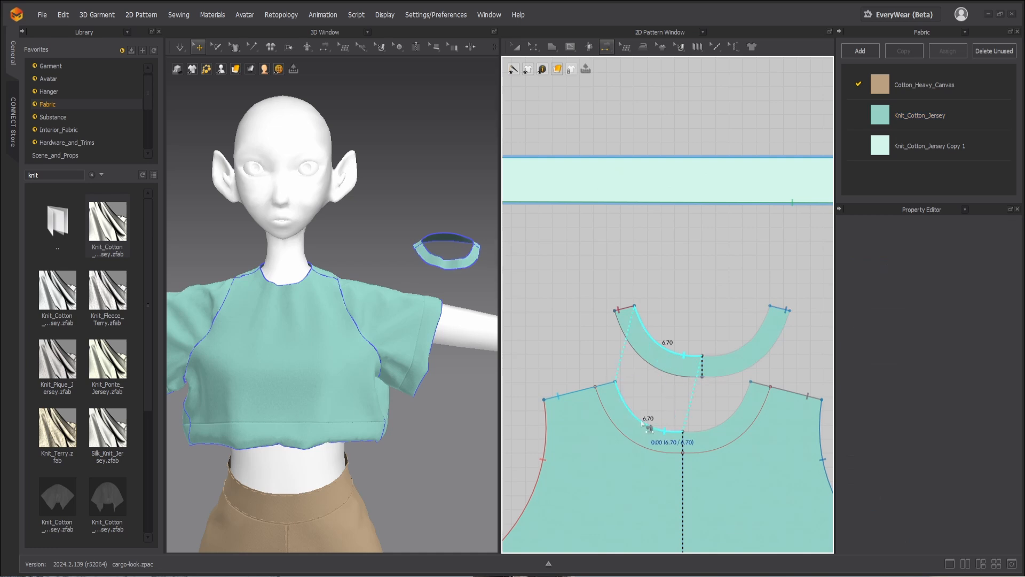
click(649, 427)
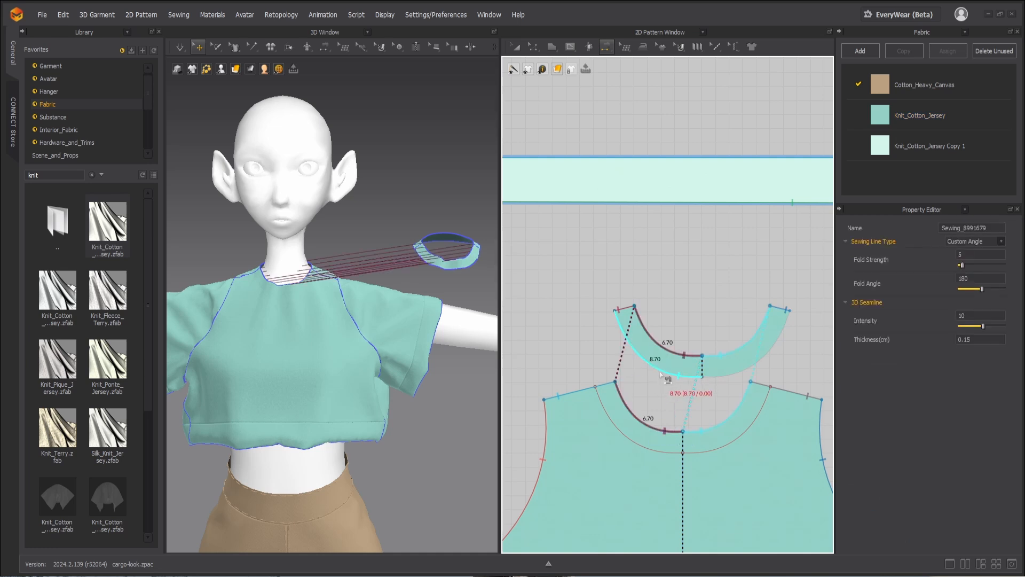
click(666, 377)
click(640, 446)
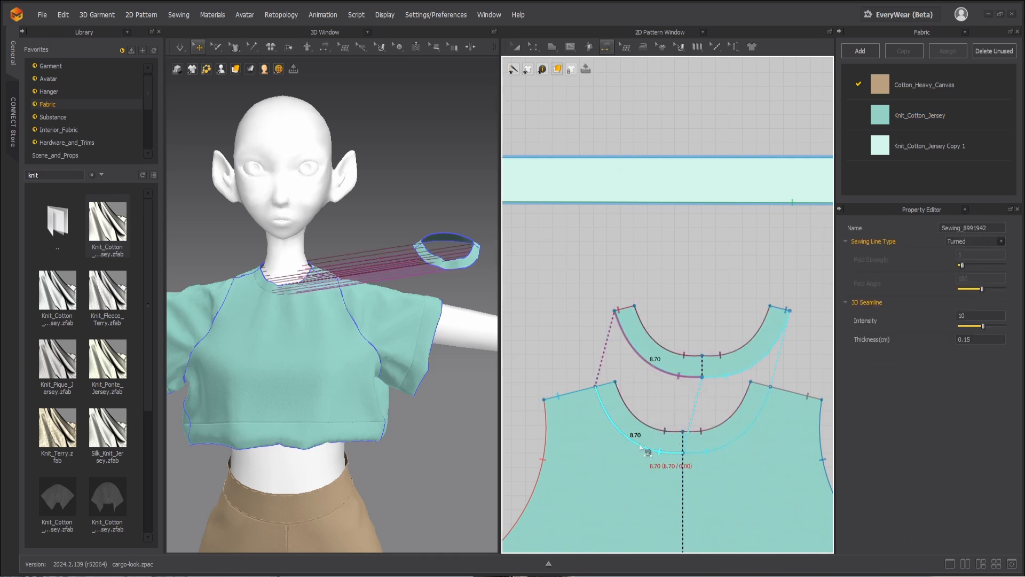
Step: Sew the back band's inner edge to the back bodice neckline and its outer edge to the offset internal line
scroll(619, 432, down, 3)
scroll(554, 418, down, 2)
scroll(520, 410, up, 5)
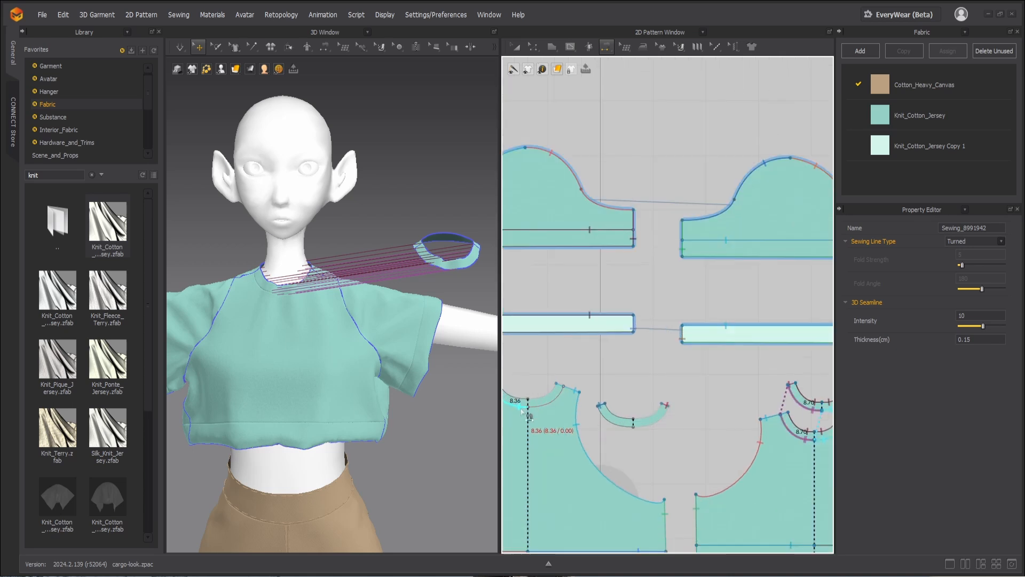
click(614, 414)
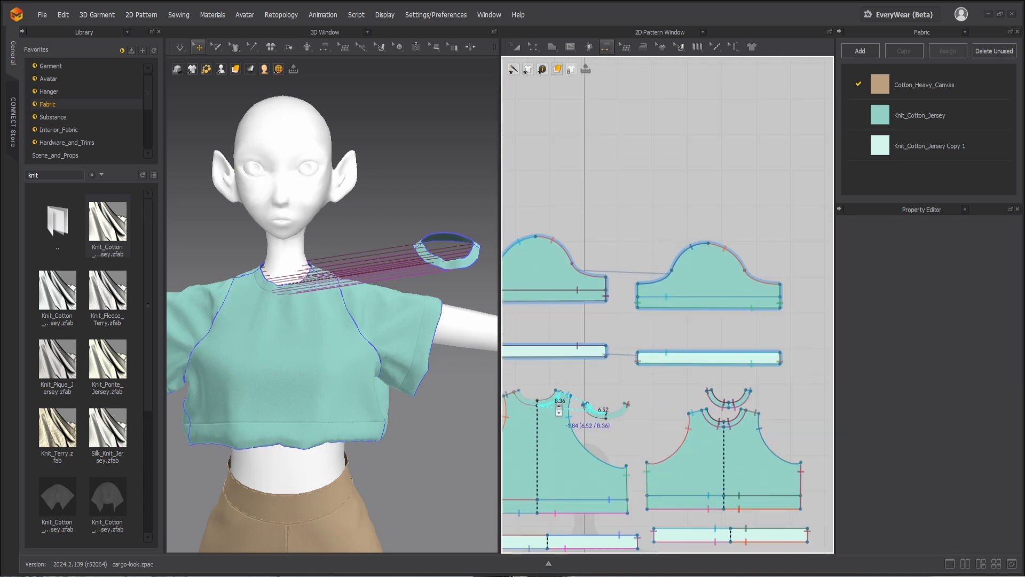
scroll(558, 401, down, 2)
click(538, 404)
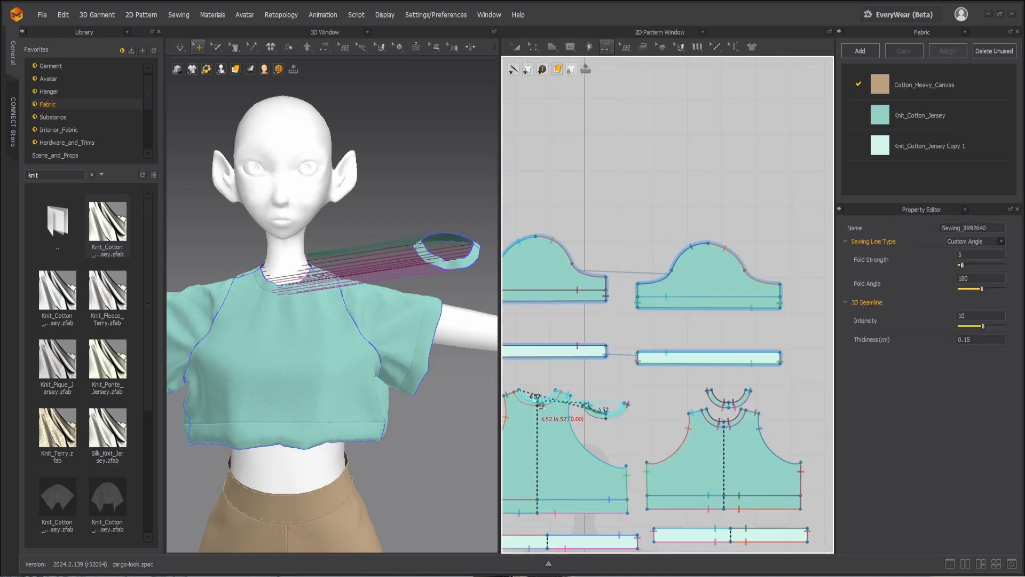
click(607, 418)
click(529, 408)
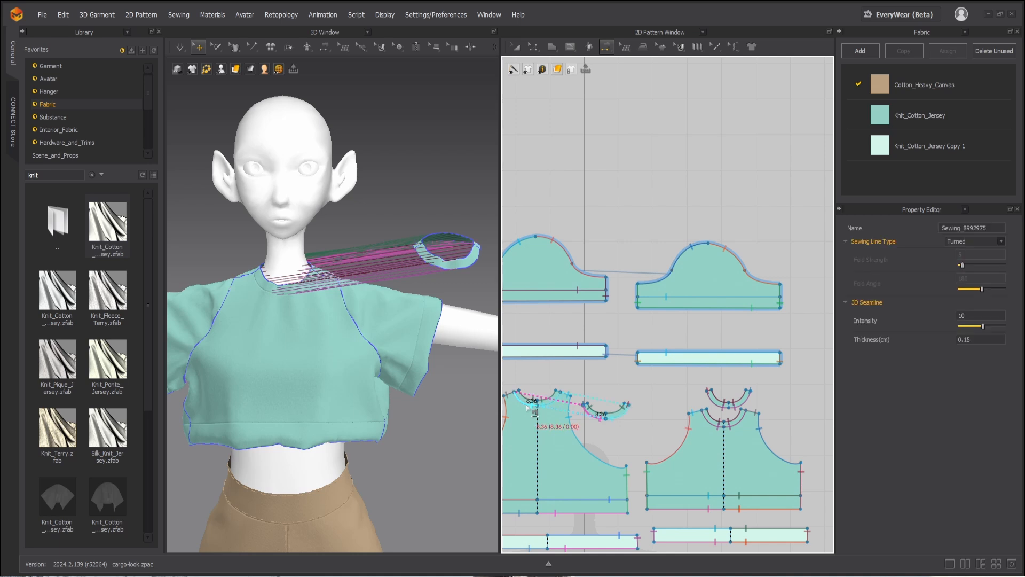
Step: Superimpose the front neckline band under the front bodice and set the band's layer to 1
click(453, 265)
right_click(457, 266)
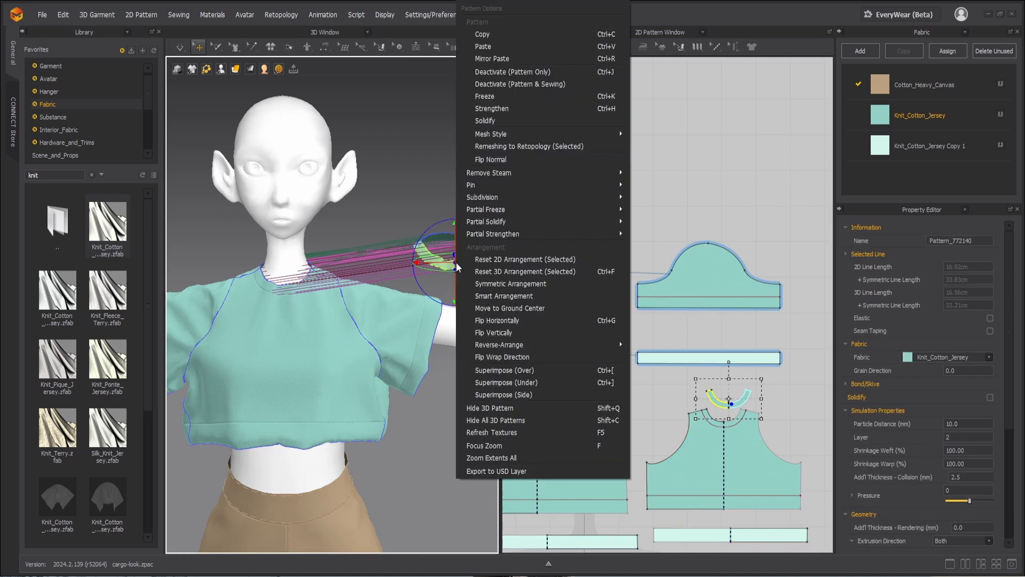
click(525, 386)
drag(956, 436, 946, 437)
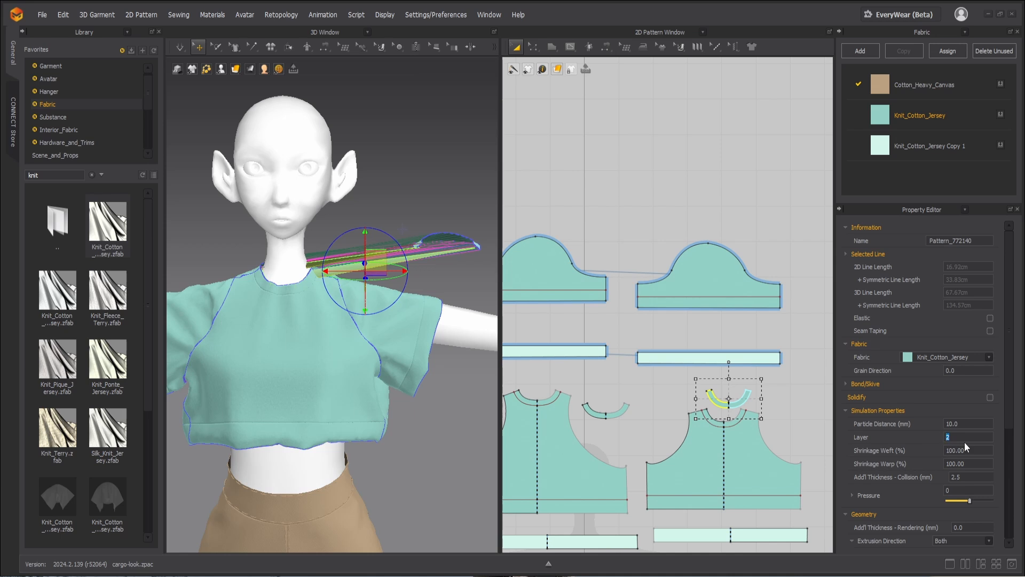
Step: Superimpose the back neckline band under the back bodice, set its layer to 1, and repeat the under-superimposition
click(618, 414)
right_click(443, 234)
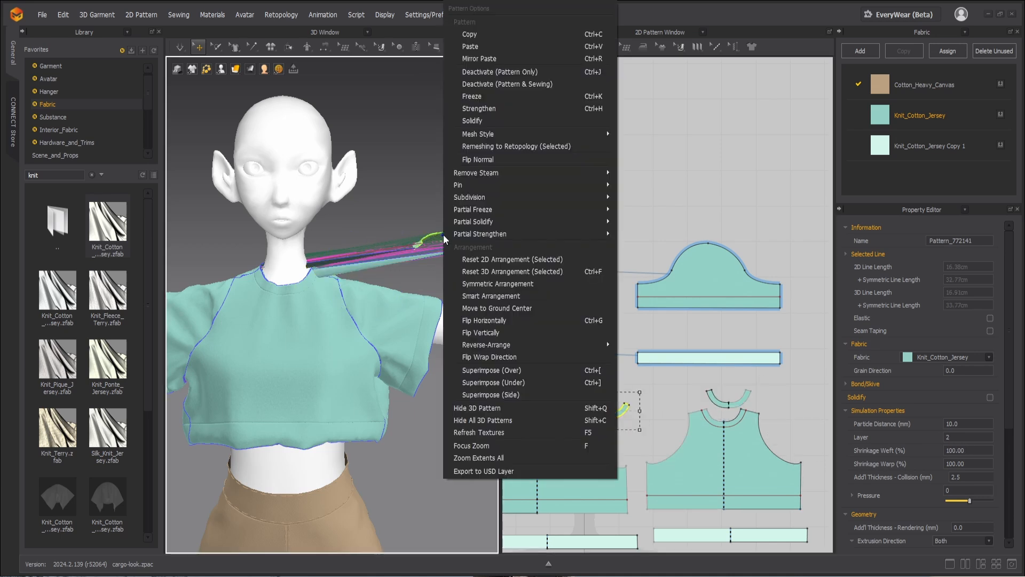
click(486, 382)
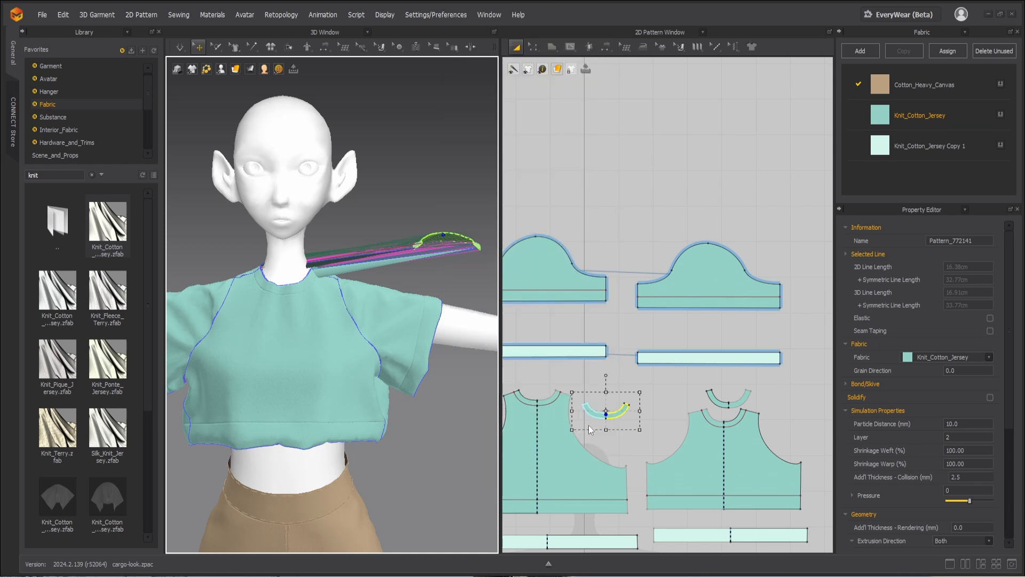
click(943, 435)
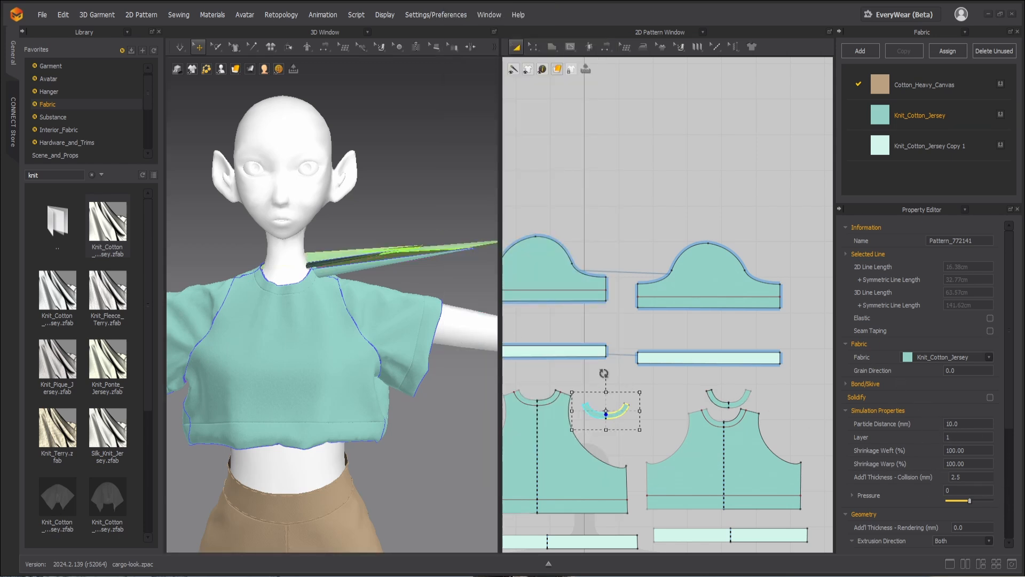
right_click(412, 260)
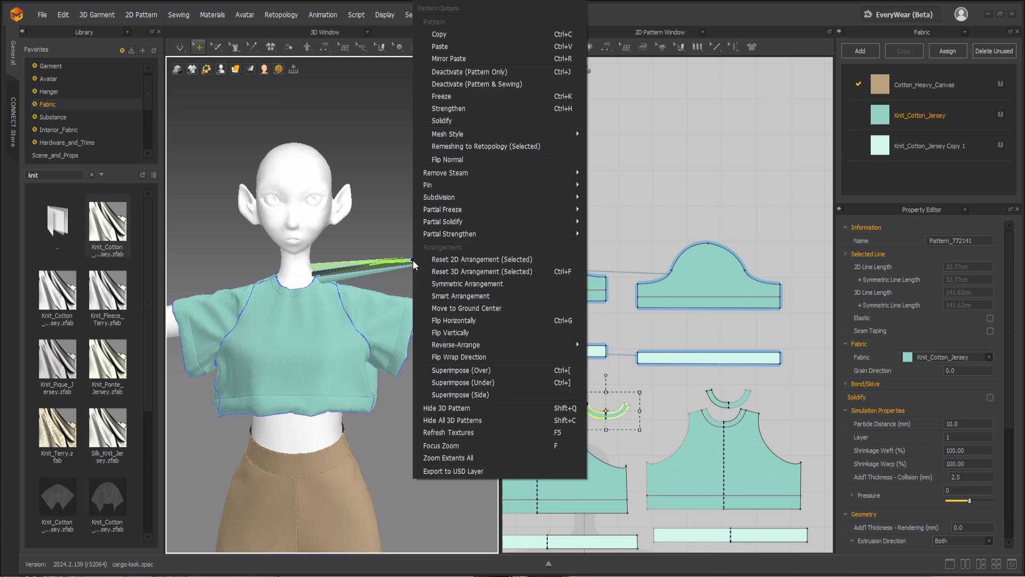
click(485, 382)
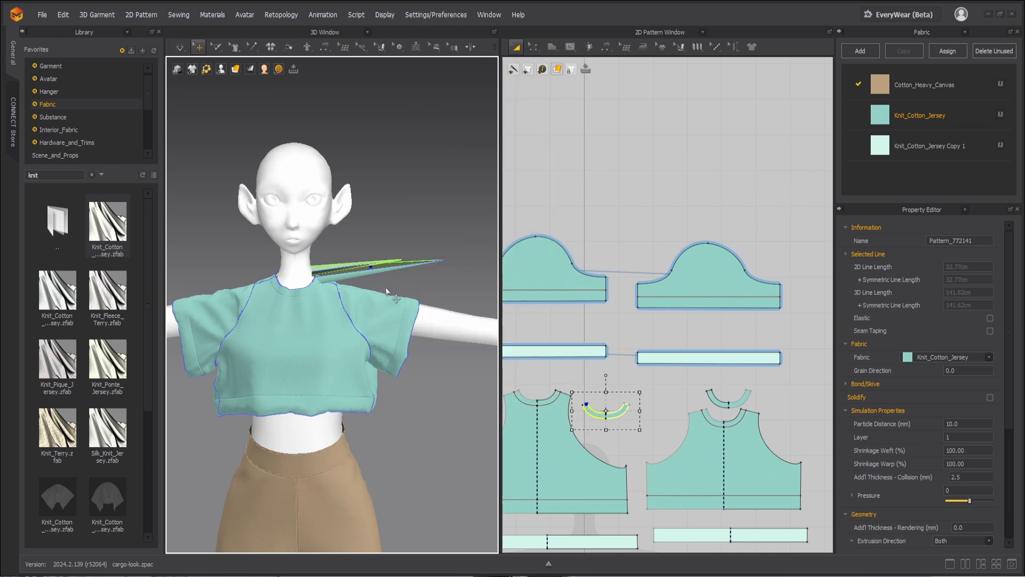
Step: Pull the back neckline band out of the collar and place it behind the avatar's neck
right_drag(318, 286, 484, 316)
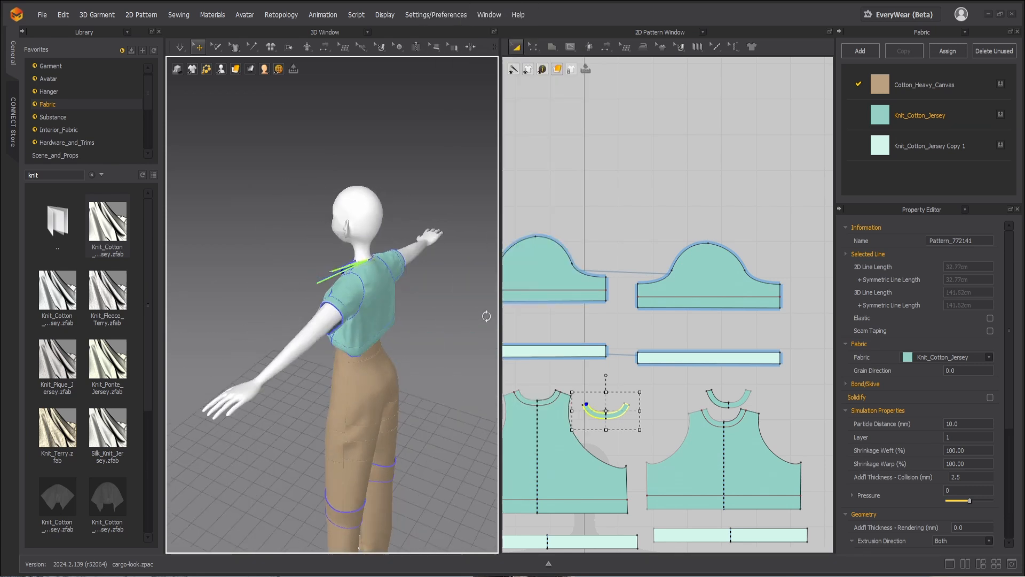
mouse_move(352, 315)
right_down()
mouse_move(421, 316)
mouse_move(336, 326)
right_up()
scroll(337, 327, up, 4)
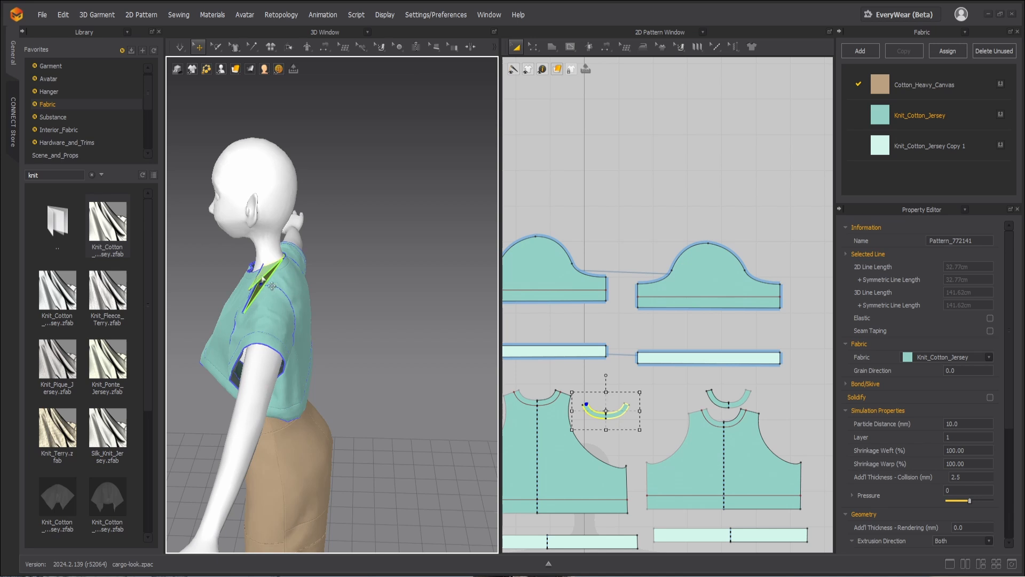
drag(274, 285, 363, 271)
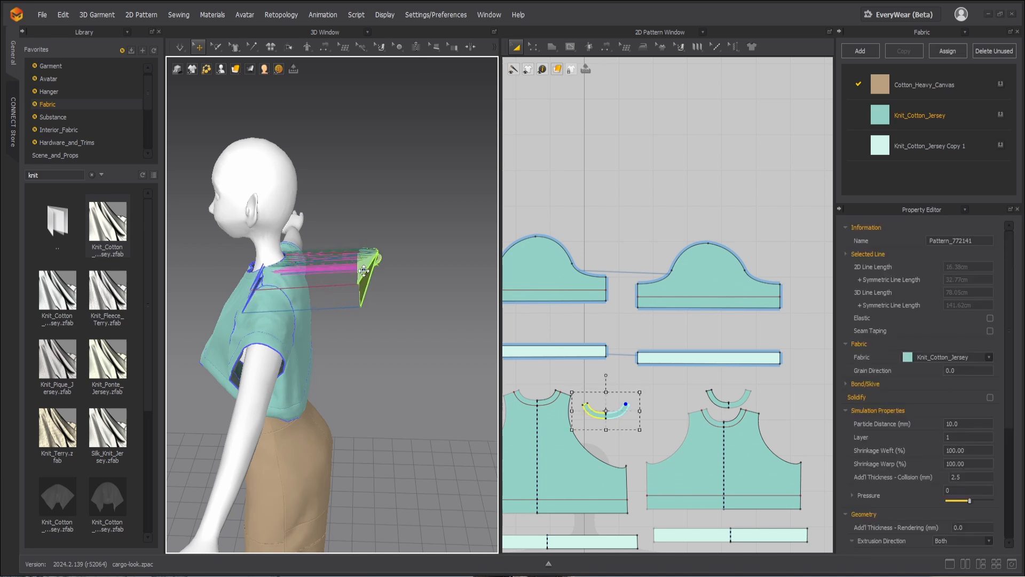
Step: Deactivate the back neckline band together with its sewing and simulate the rest of the garment
right_click(365, 272)
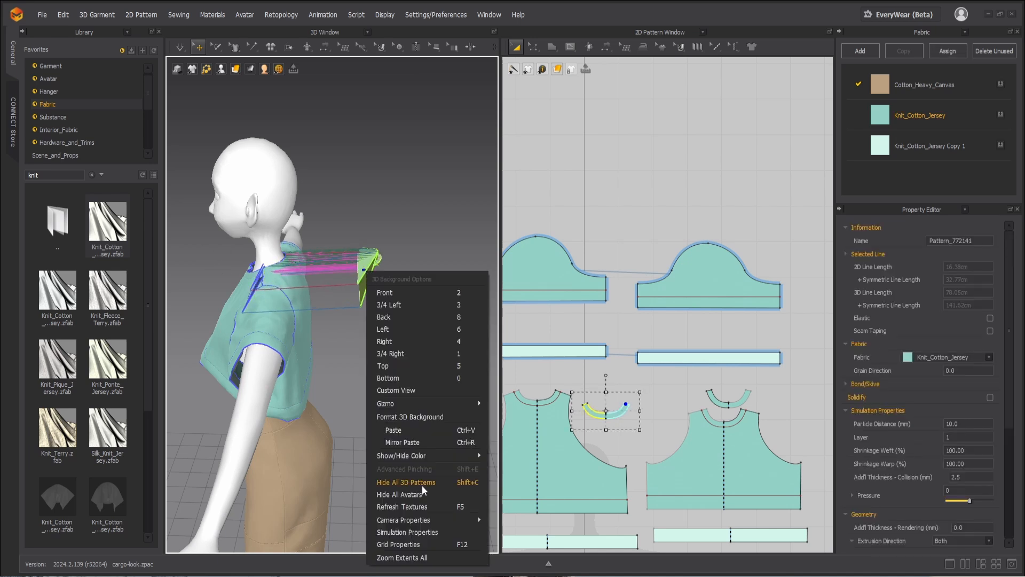
click(367, 269)
click(367, 269)
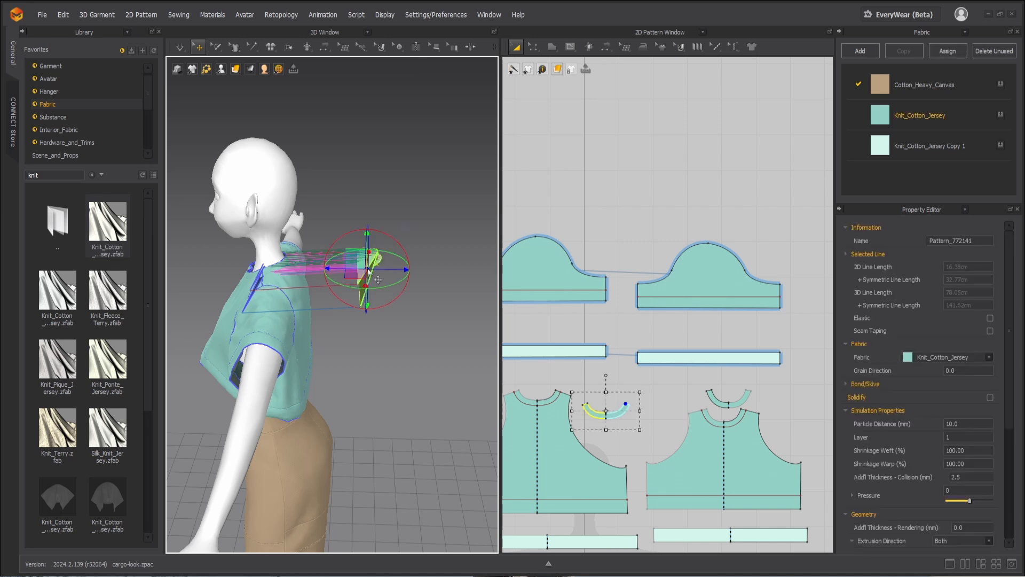
right_click(367, 270)
click(425, 83)
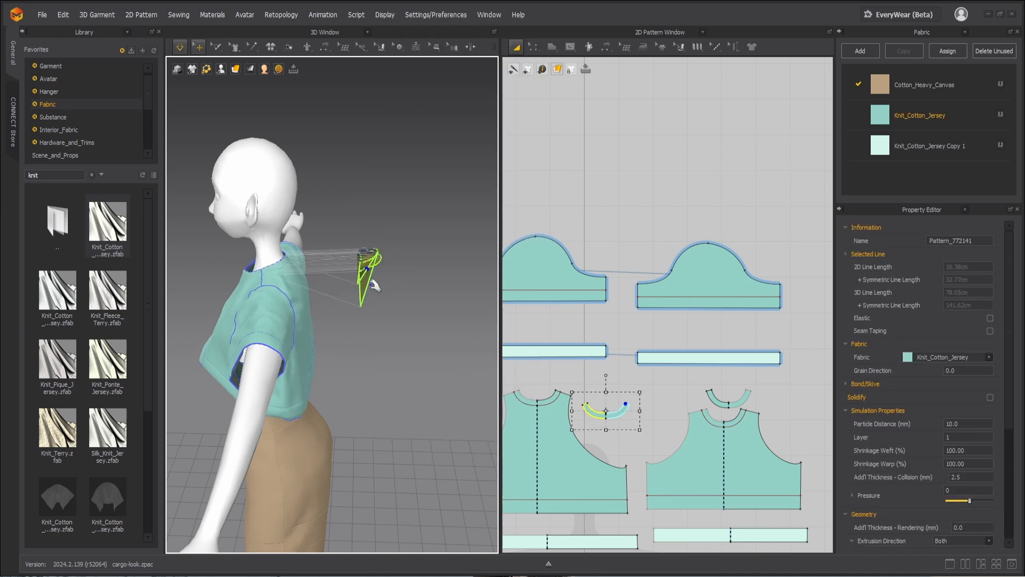
key(space)
Step: Reactivate the back neckline band and reset its 3D arrangement
click(396, 326)
click(367, 260)
right_click(366, 262)
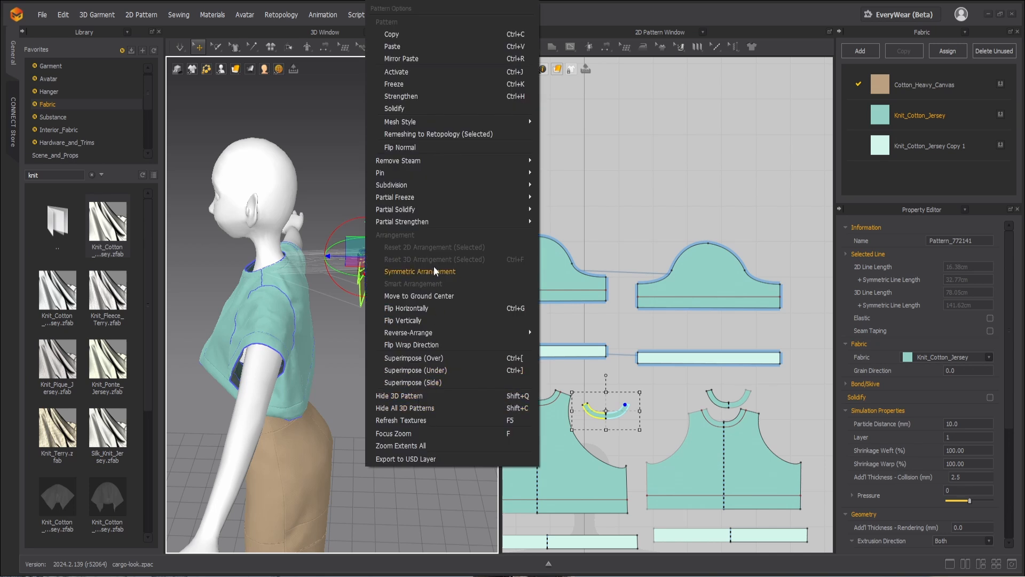
click(327, 188)
right_click(369, 271)
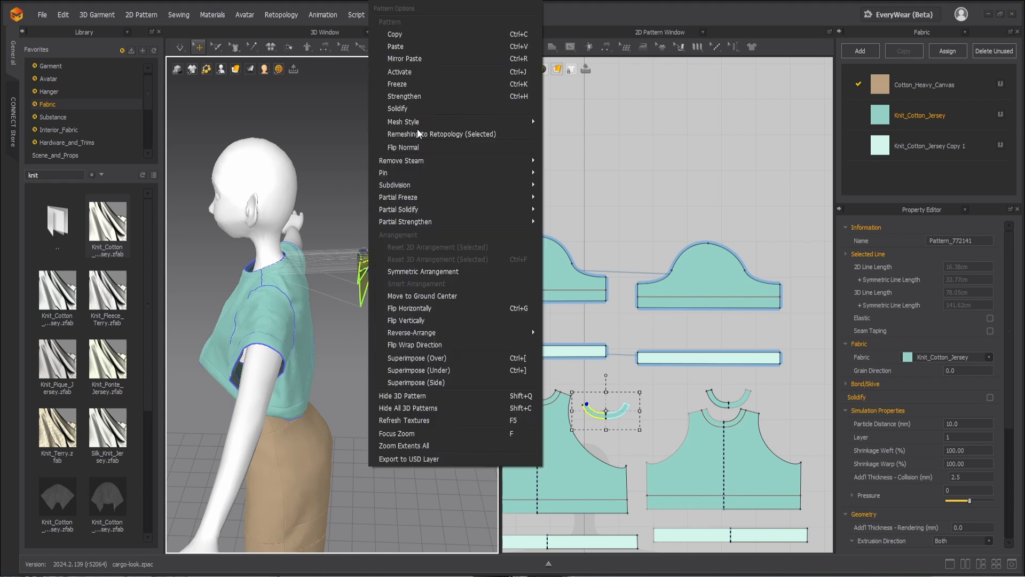
click(415, 76)
right_click(370, 273)
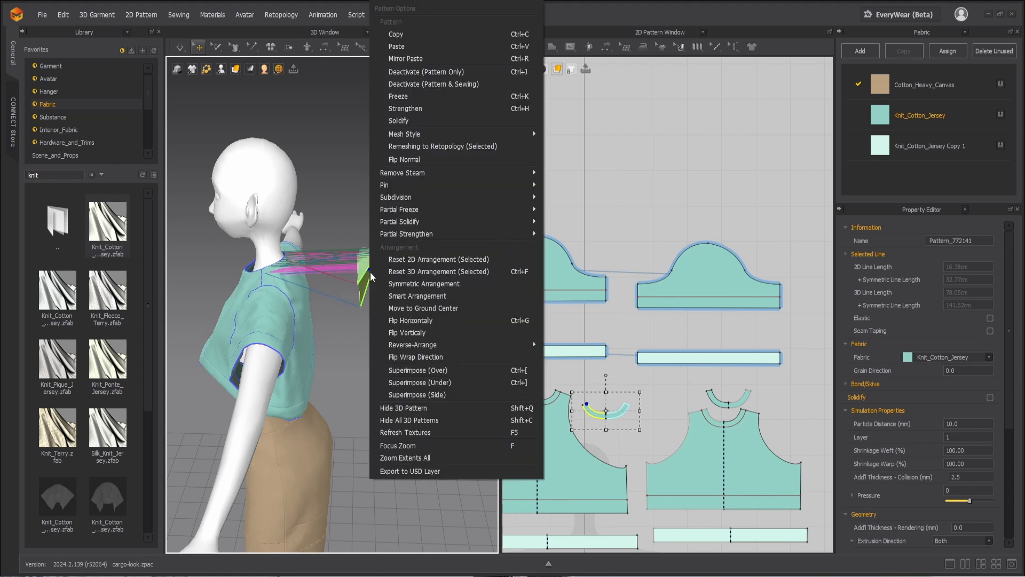
click(431, 273)
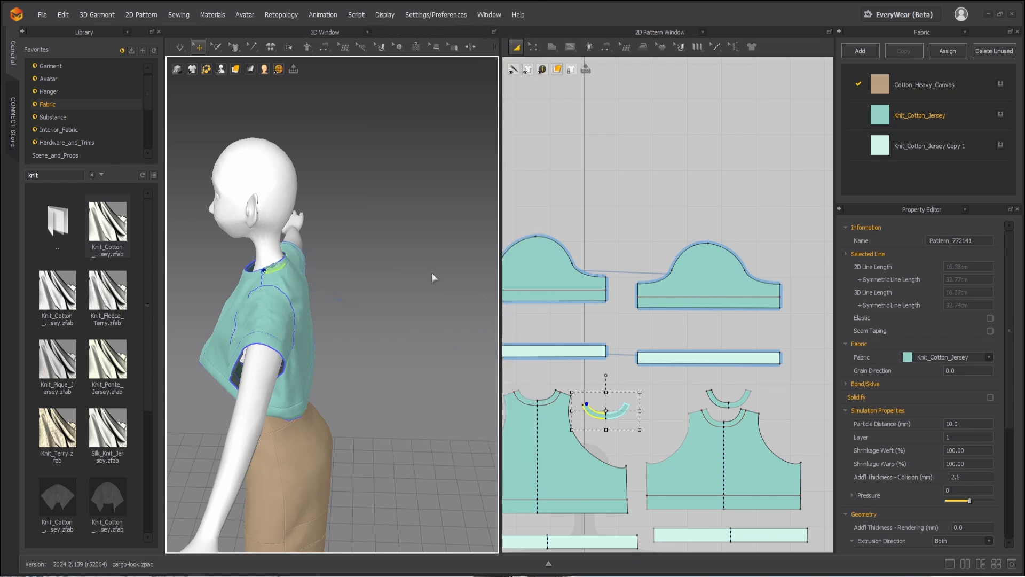
Step: Reverse the crossed sewing between the back neckline band and the back bodice, and simulate the garment
right_drag(369, 289, 430, 288)
scroll(430, 288, down, 2)
middle_drag(431, 288, 383, 235)
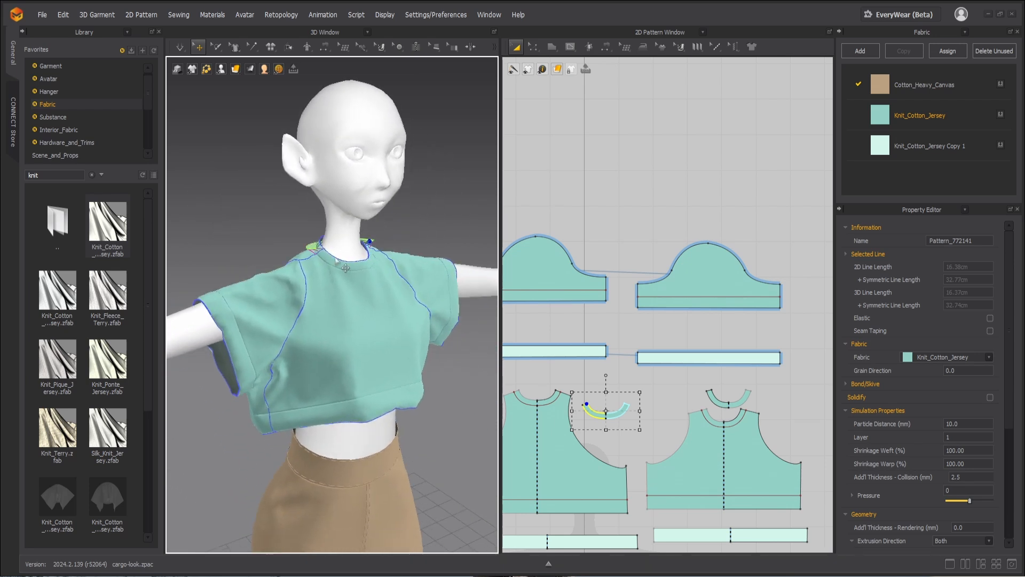
right_drag(383, 234, 427, 251)
scroll(391, 268, up, 5)
middle_drag(392, 267, 276, 286)
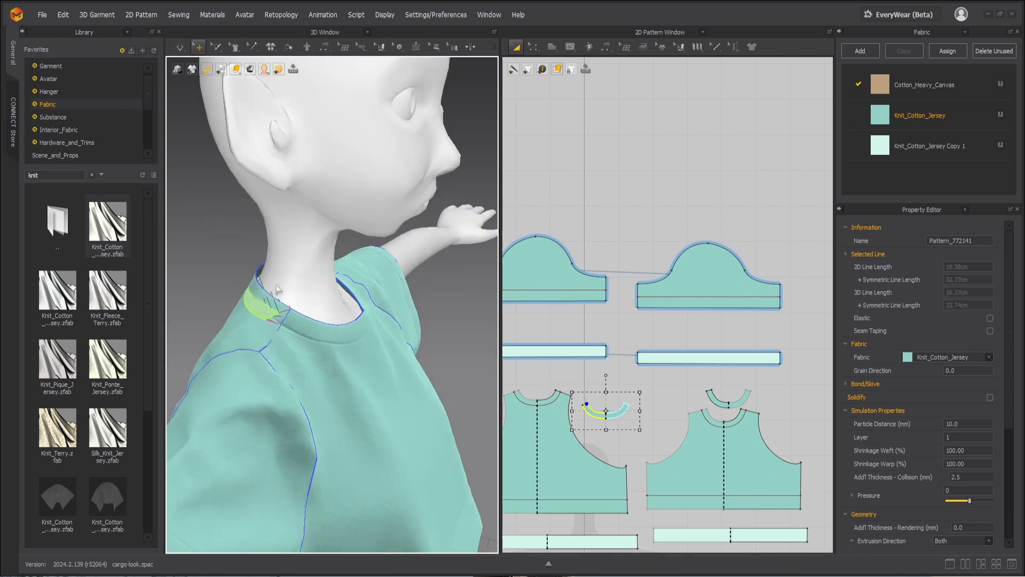
right_drag(331, 299, 264, 297)
drag(259, 276, 209, 224)
right_drag(248, 277, 351, 359)
key(b)
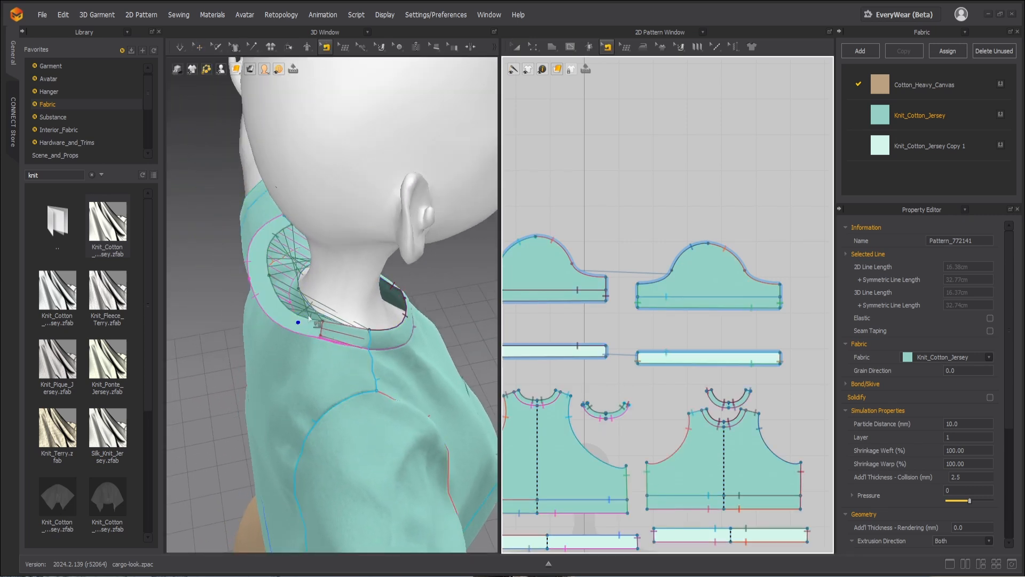
right_click(296, 311)
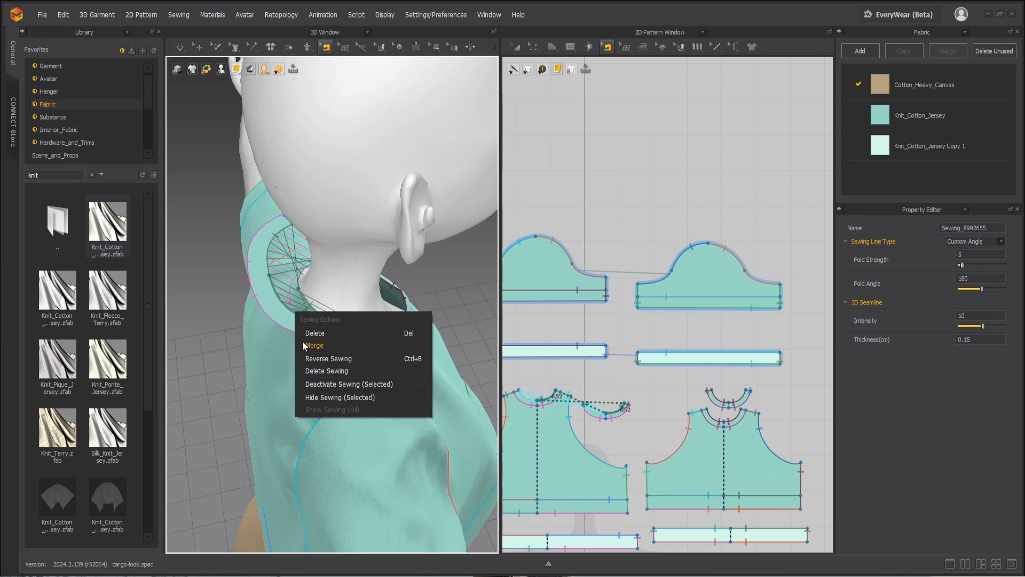
click(318, 358)
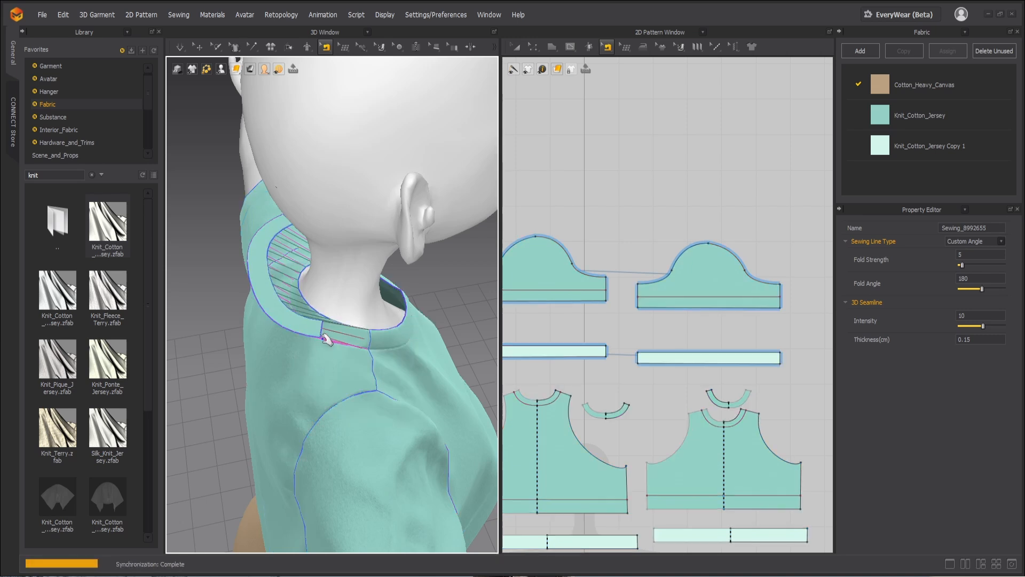
key(space)
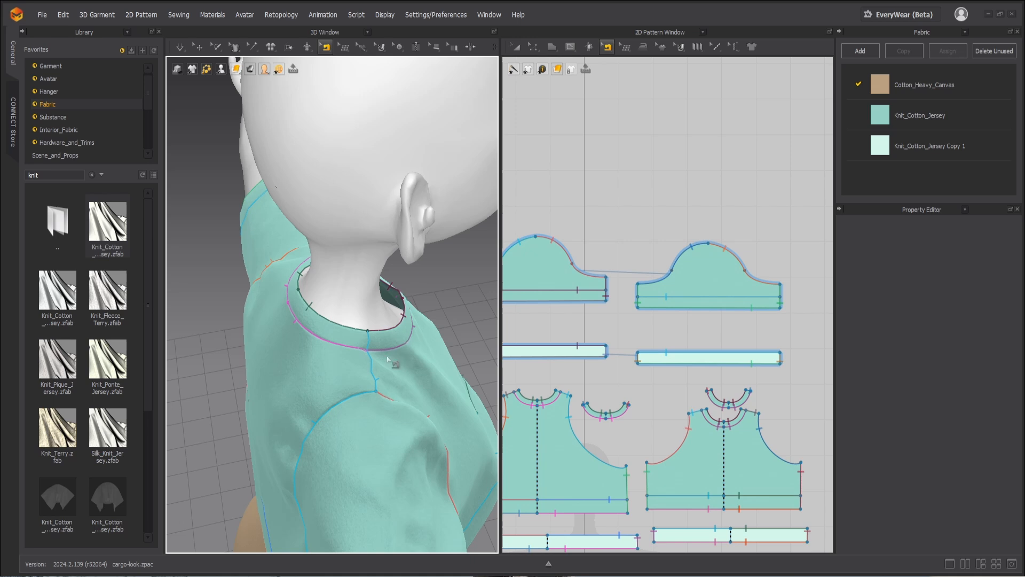
Step: Pull the front and back bodices outward from the neckline bands near the shoulder seam, and simulate the garment
click(397, 352)
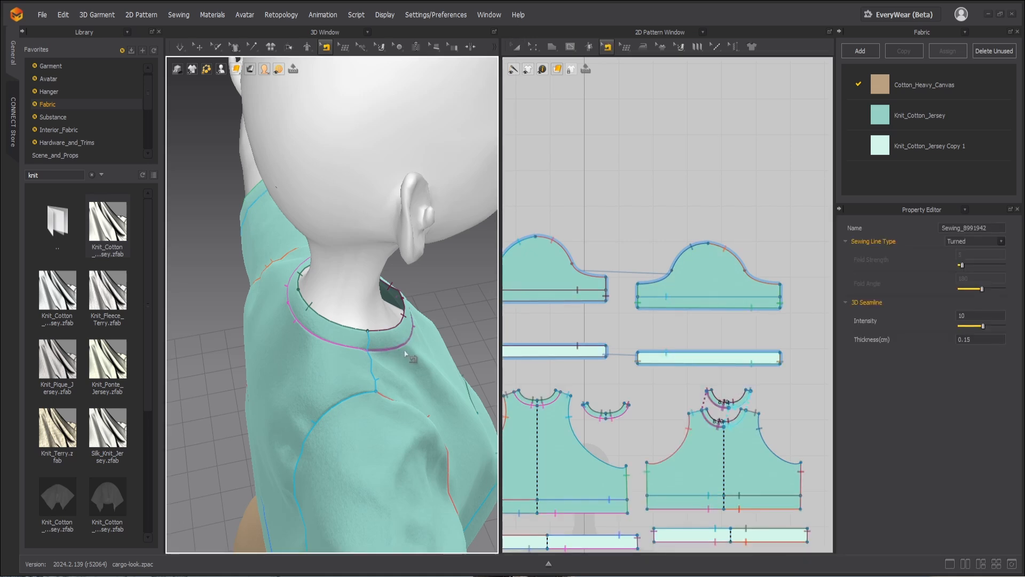
key(q)
drag(397, 340, 420, 348)
click(344, 358)
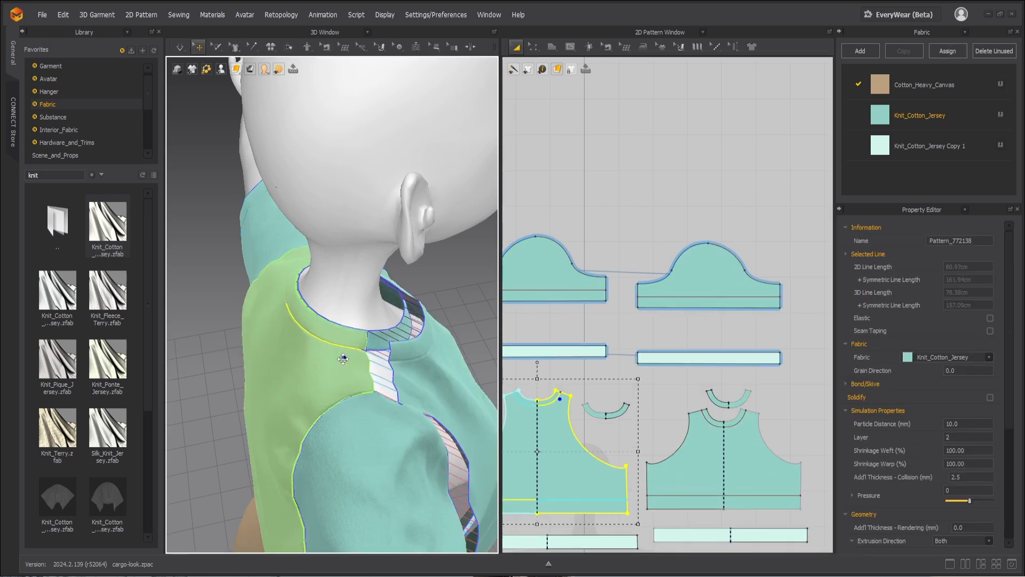
click(356, 338)
click(384, 328)
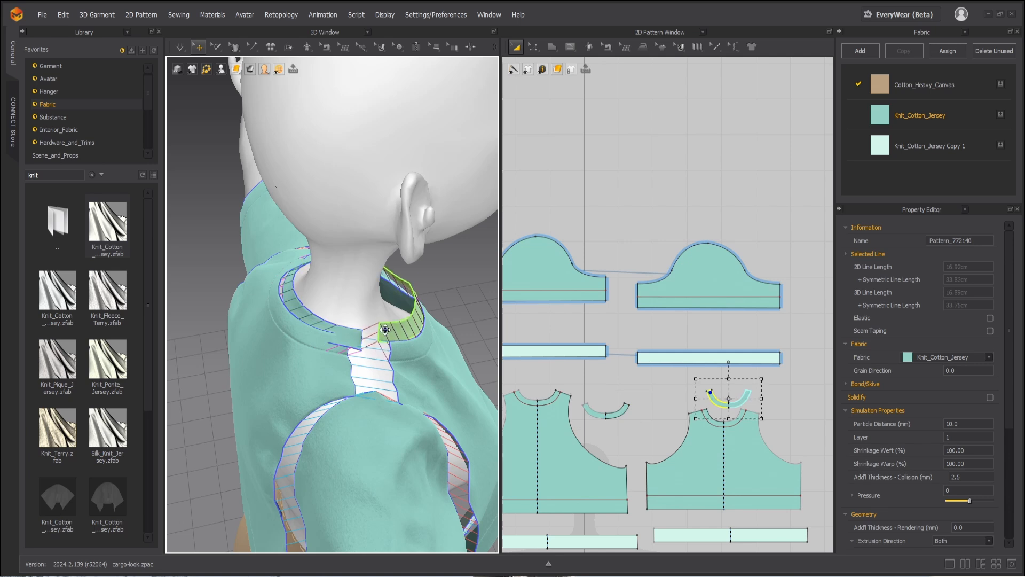
click(356, 337)
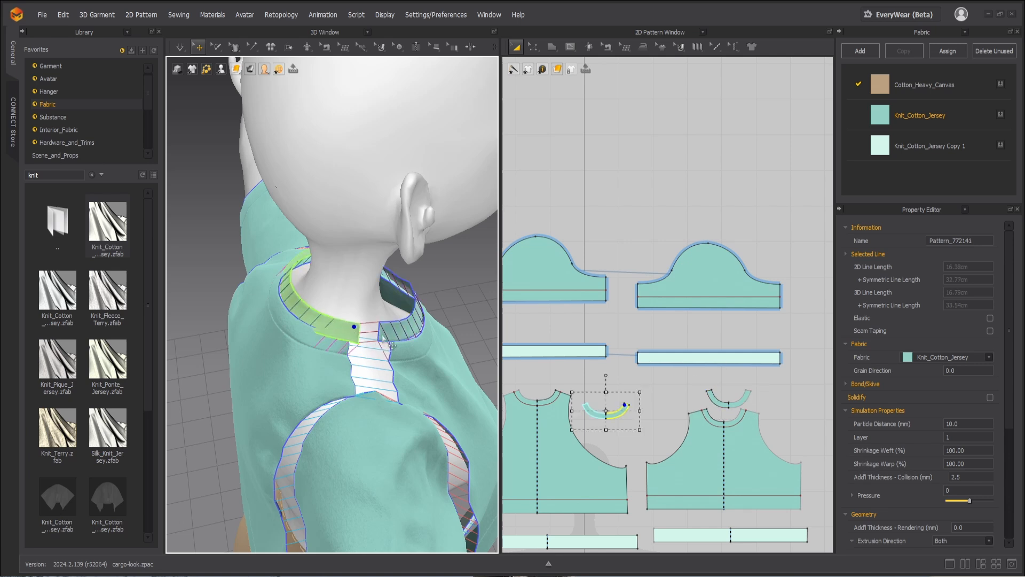
key(space)
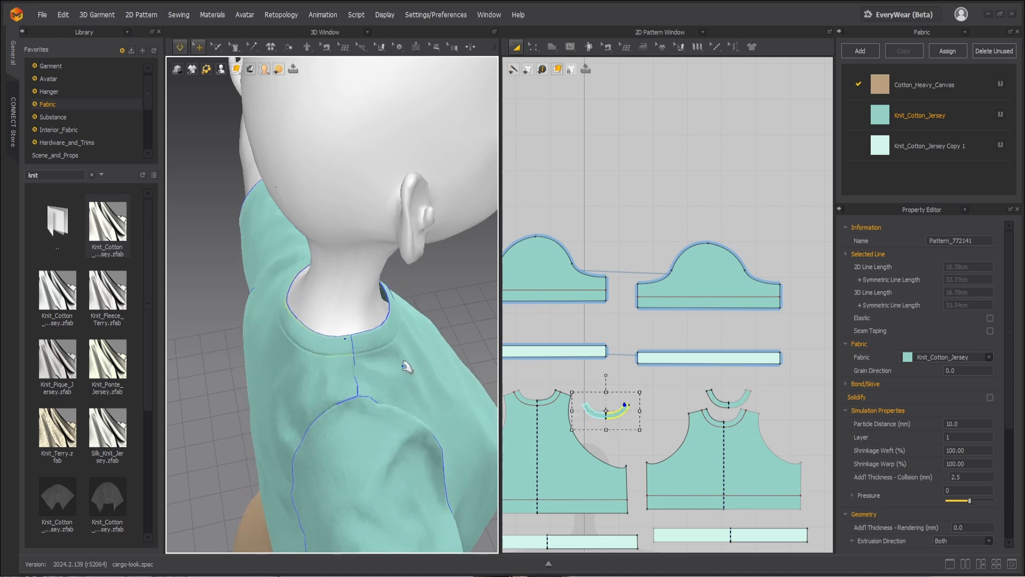
Step: Tug the front bodice's side hem outward in the 3D simulation to straighten the fold at the side seam
scroll(405, 371, down, 3)
right_drag(405, 370, 348, 356)
right_drag(332, 401, 411, 380)
key(space)
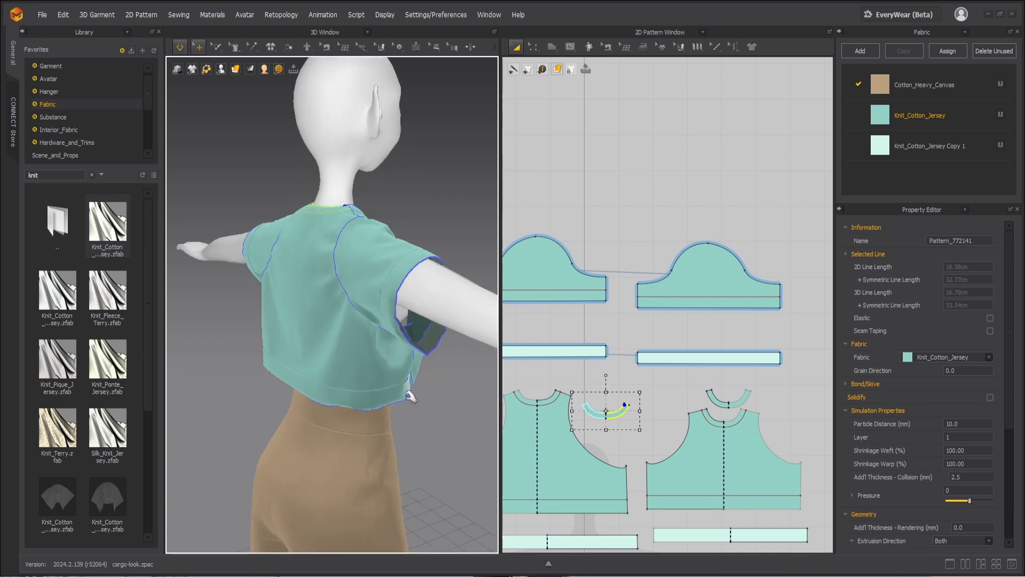
click(446, 383)
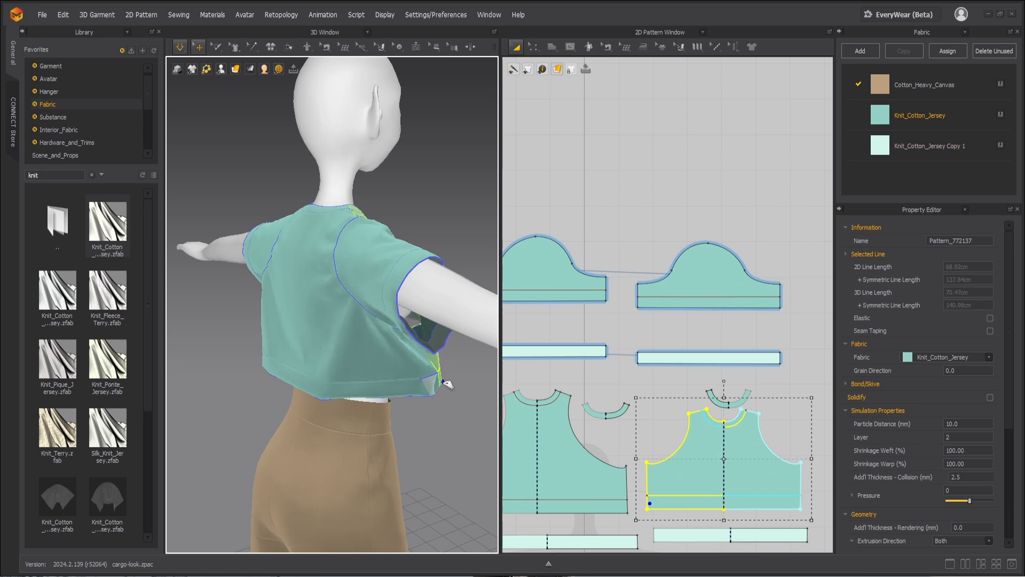
Step: Pause the simulation, pull the back bodice's side hem outward, and simulate the garment again
right_drag(419, 401, 299, 377)
key(space)
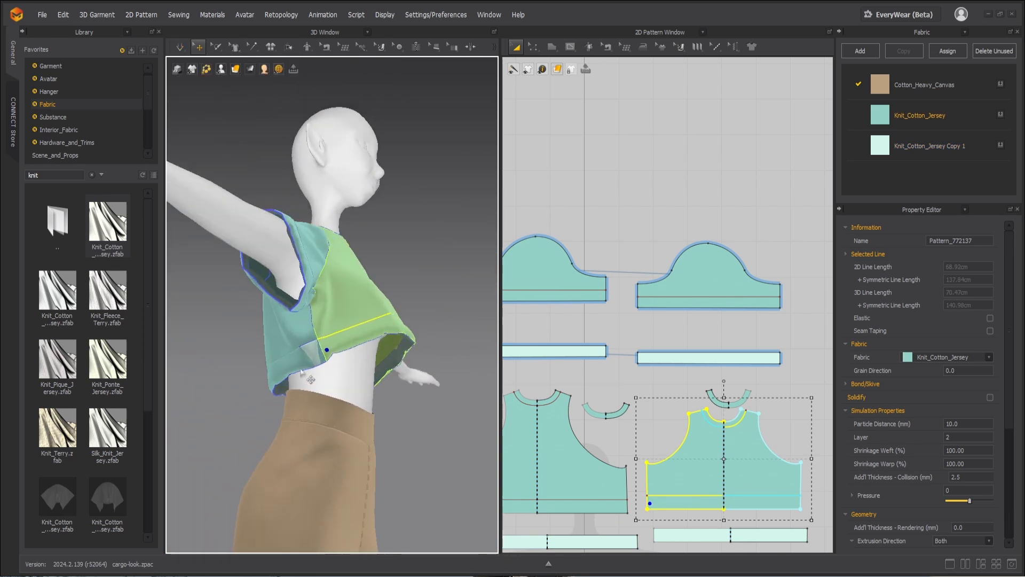
click(280, 366)
drag(263, 365, 258, 366)
key(space)
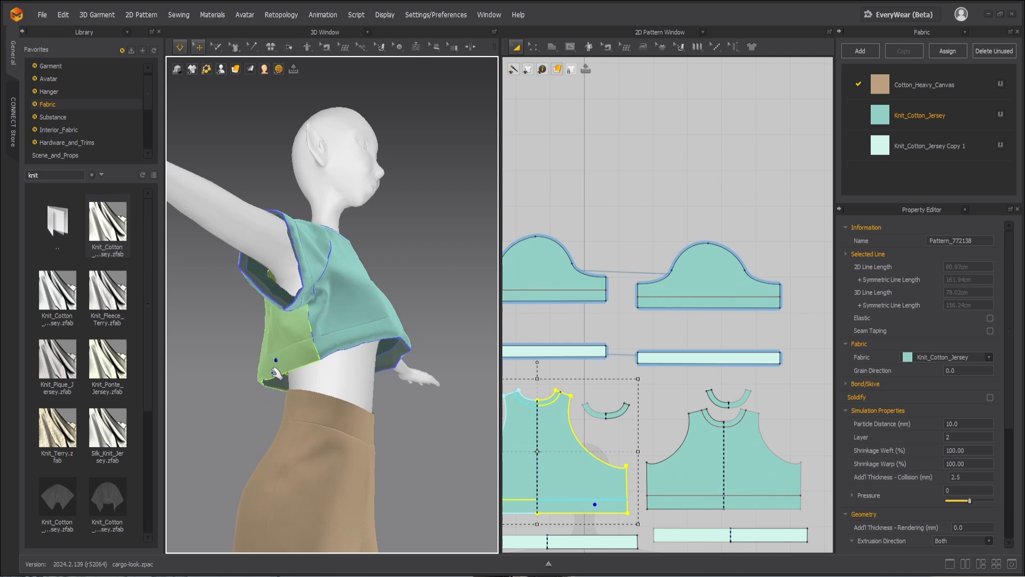
key(space)
Step: Tug the front hem at its sides and centre during simulation to smooth it, and stop the simulation
scroll(386, 365, down, 2)
right_drag(386, 365, 316, 359)
click(296, 354)
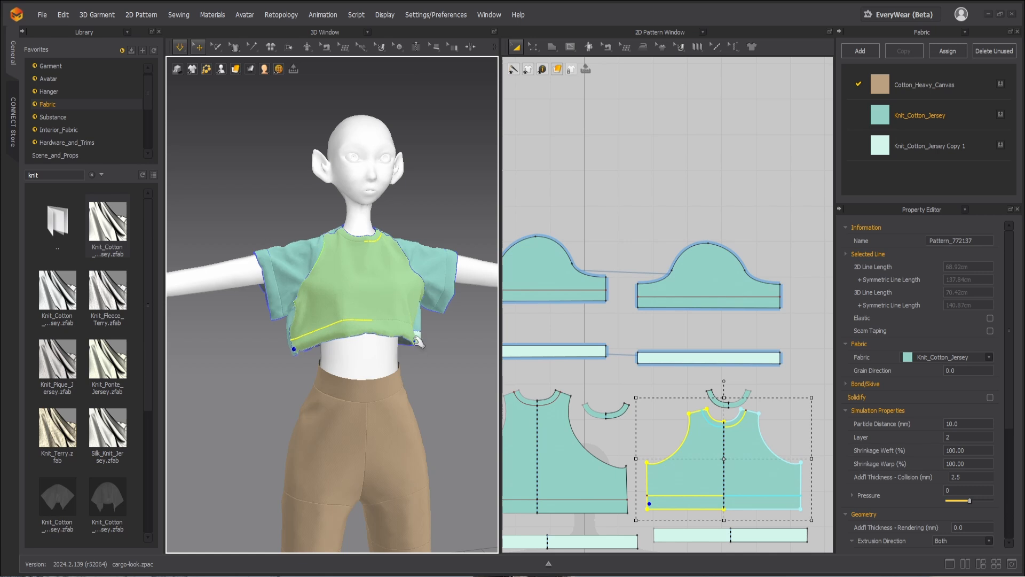
drag(422, 346, 370, 338)
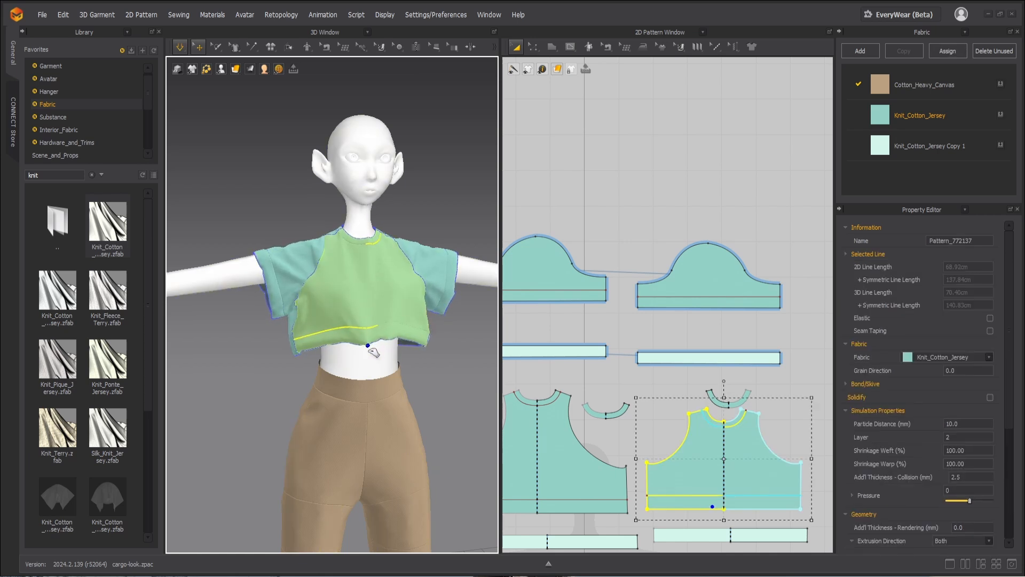
scroll(426, 362, down, 4)
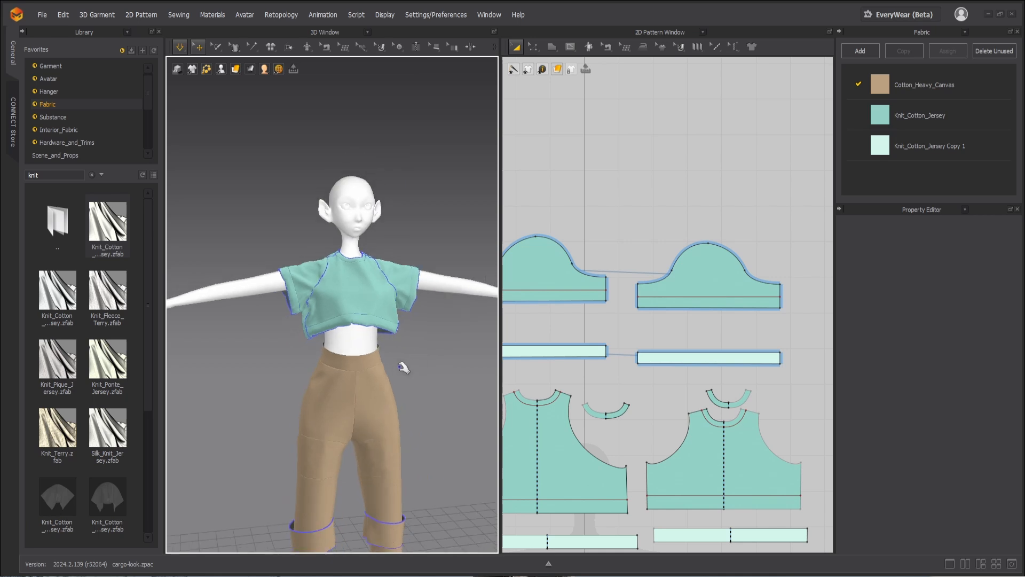
mouse_move(380, 367)
right_down()
mouse_move(398, 377)
mouse_move(380, 350)
right_up()
scroll(381, 352, up, 4)
scroll(381, 353, up, 3)
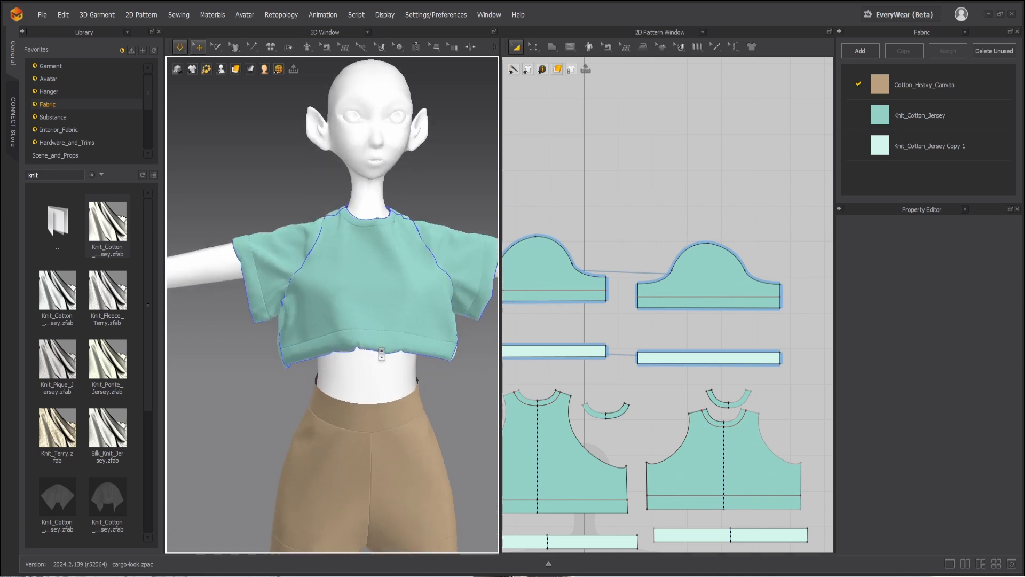
key(space)
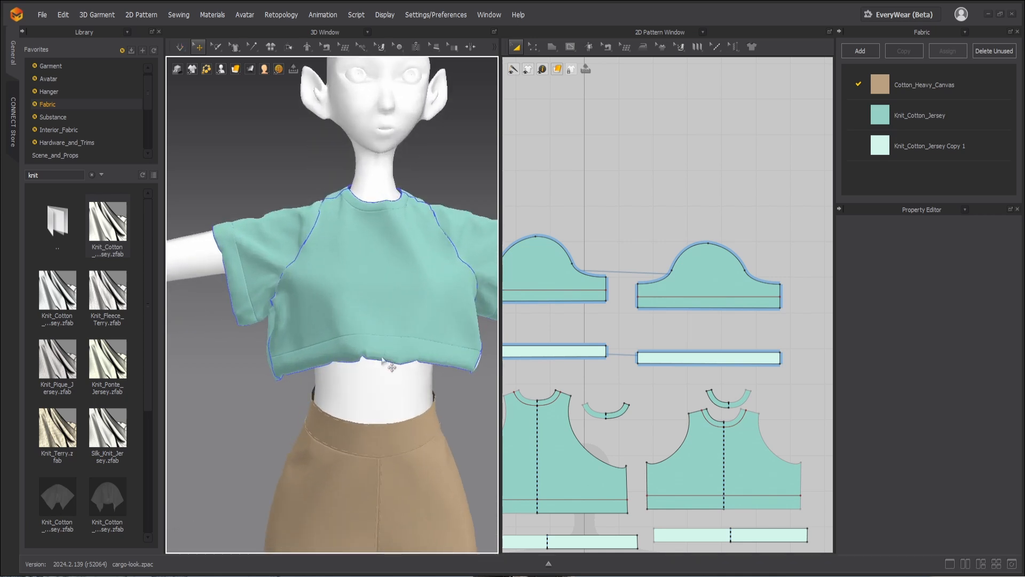
Step: Delete the pale teal strip under the front bodice's hem and simulate the garment
right_drag(404, 391, 290, 333)
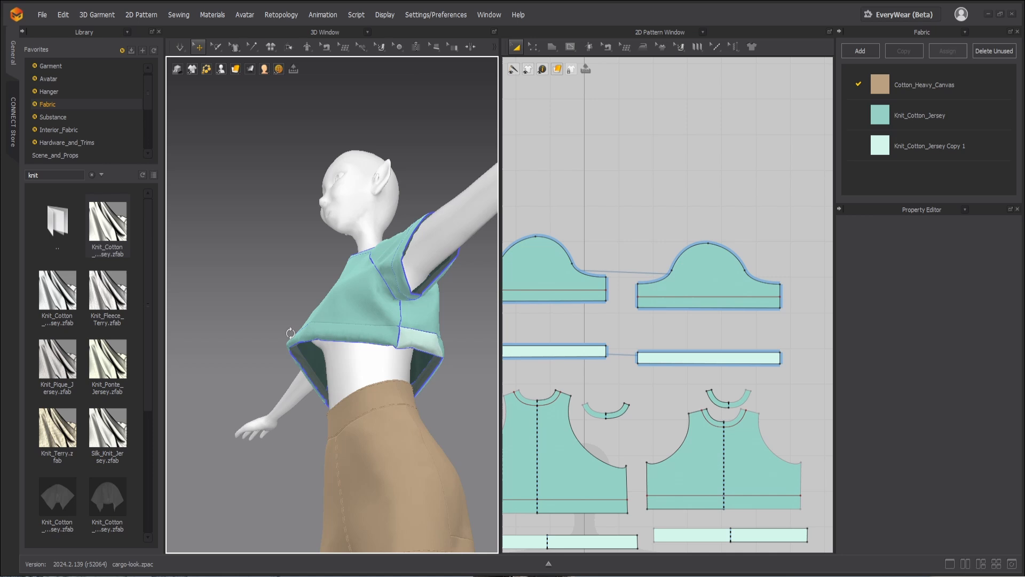
click(309, 369)
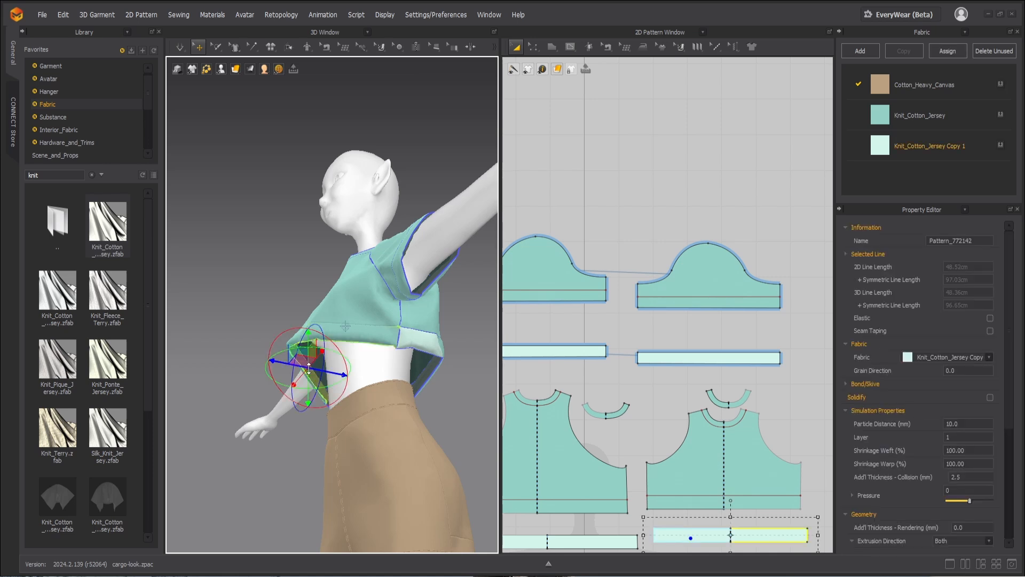
key(Delete)
right_drag(310, 368, 406, 406)
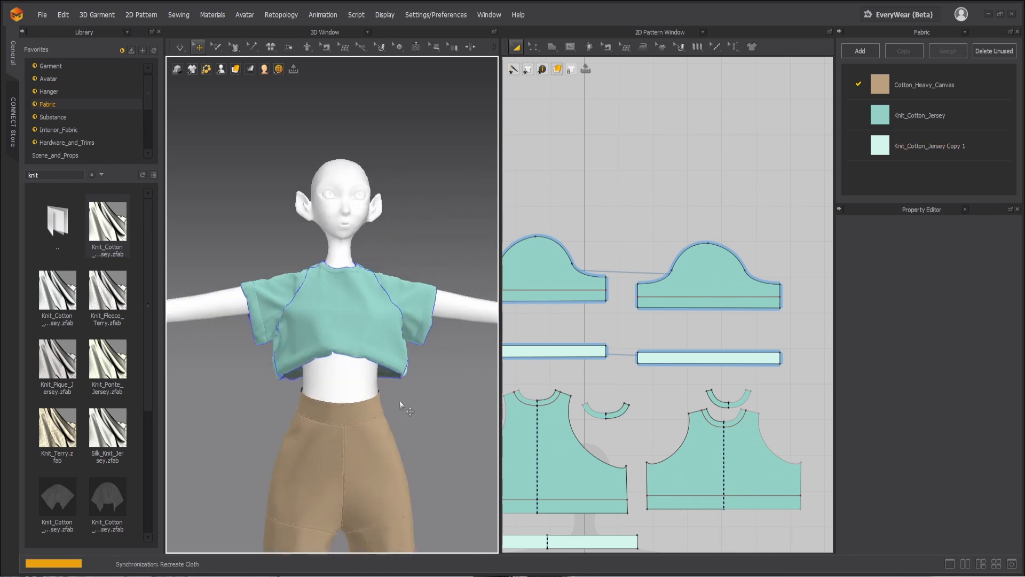
key(space)
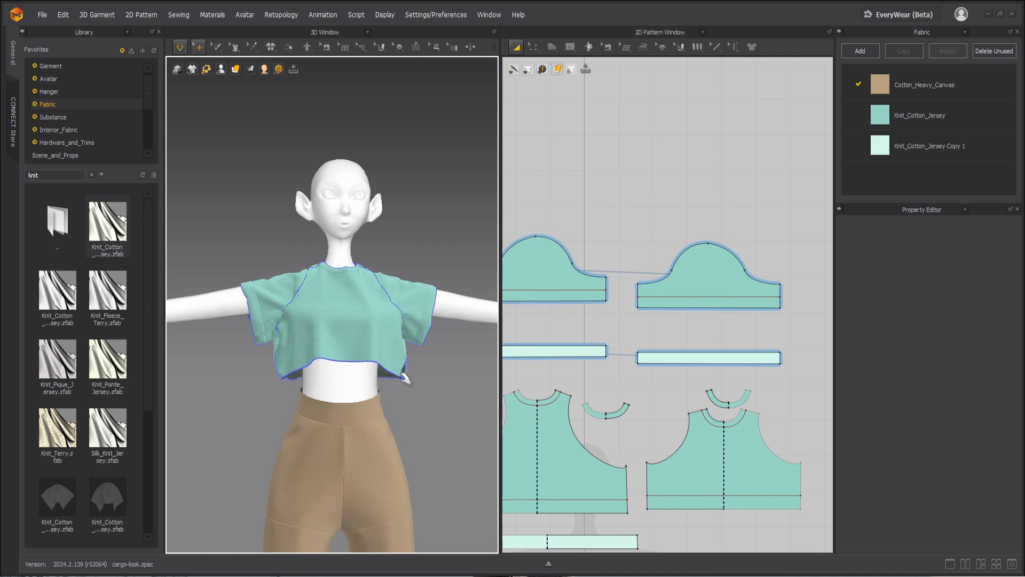
Step: Delete the pale strip under the back bodice's hem and stop the garment simulation
mouse_move(402, 396)
right_down()
mouse_move(194, 394)
mouse_move(400, 393)
right_up()
click(404, 394)
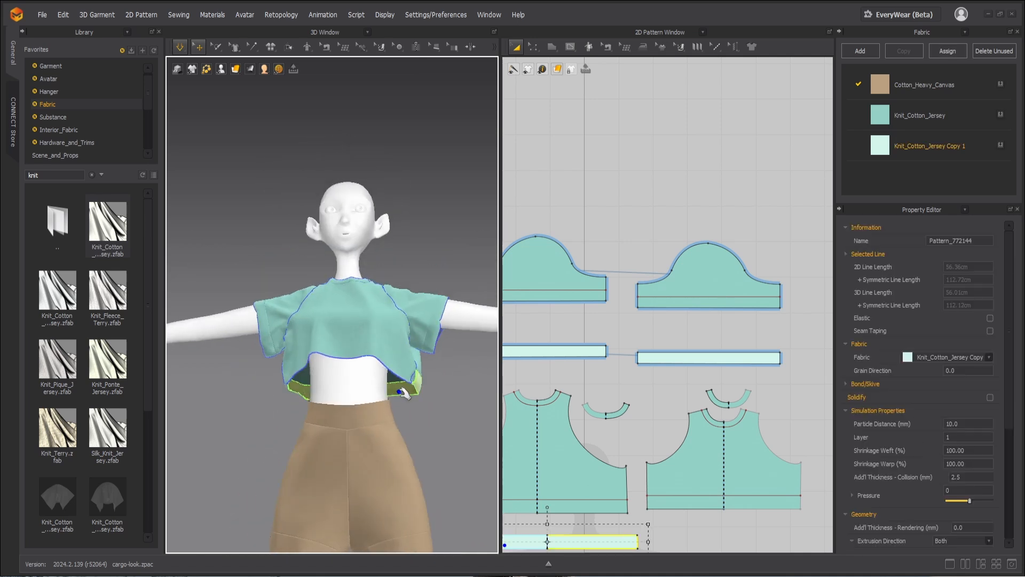
key(Delete)
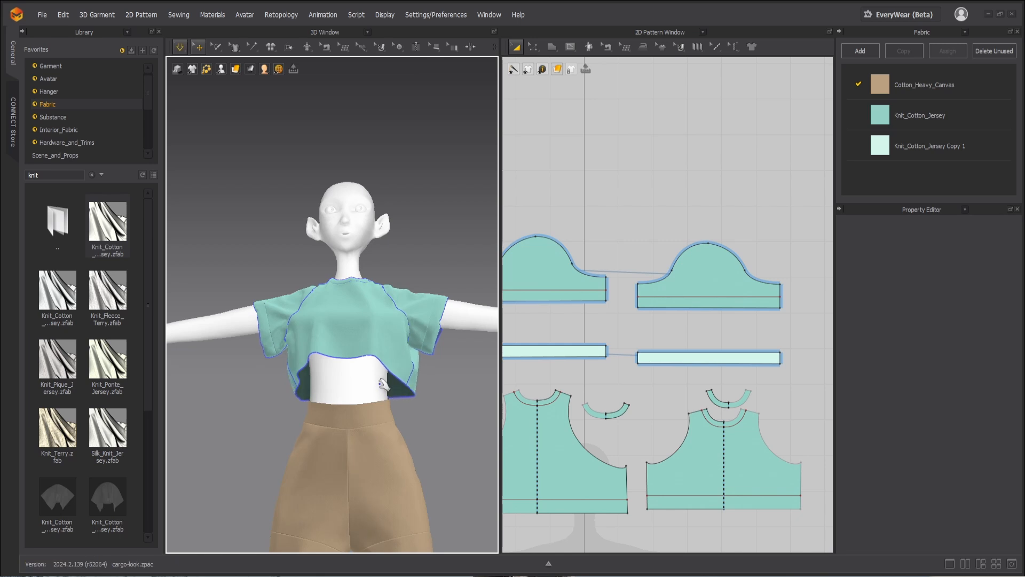
scroll(379, 385, down, 2)
scroll(353, 387, up, 3)
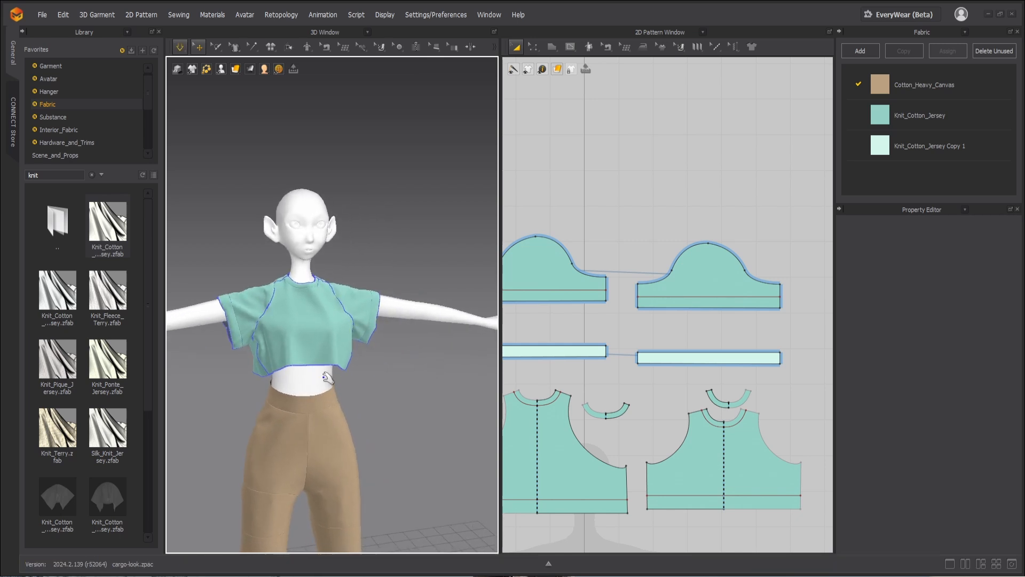
scroll(337, 390, up, 2)
scroll(340, 369, up, 2)
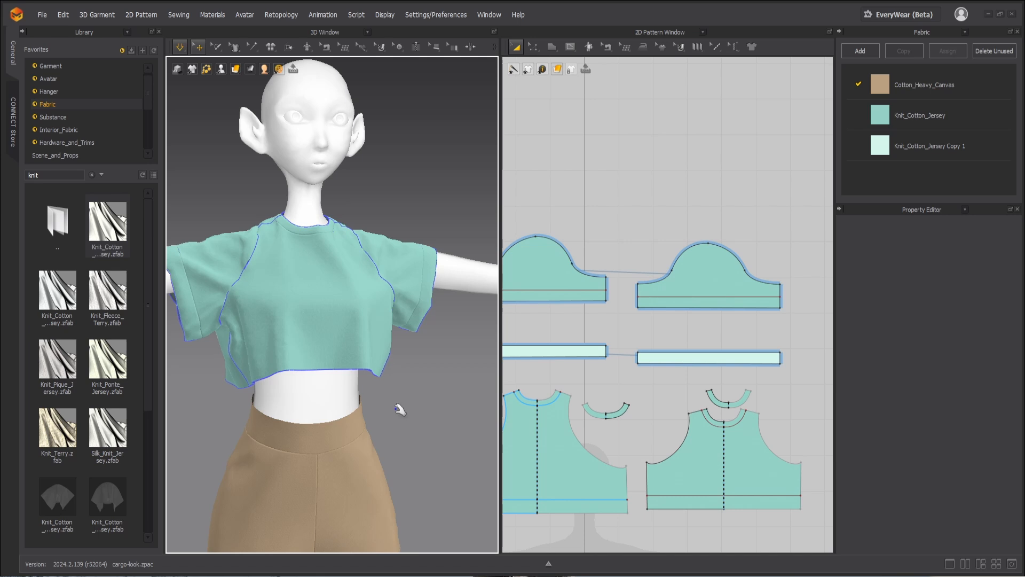
key(space)
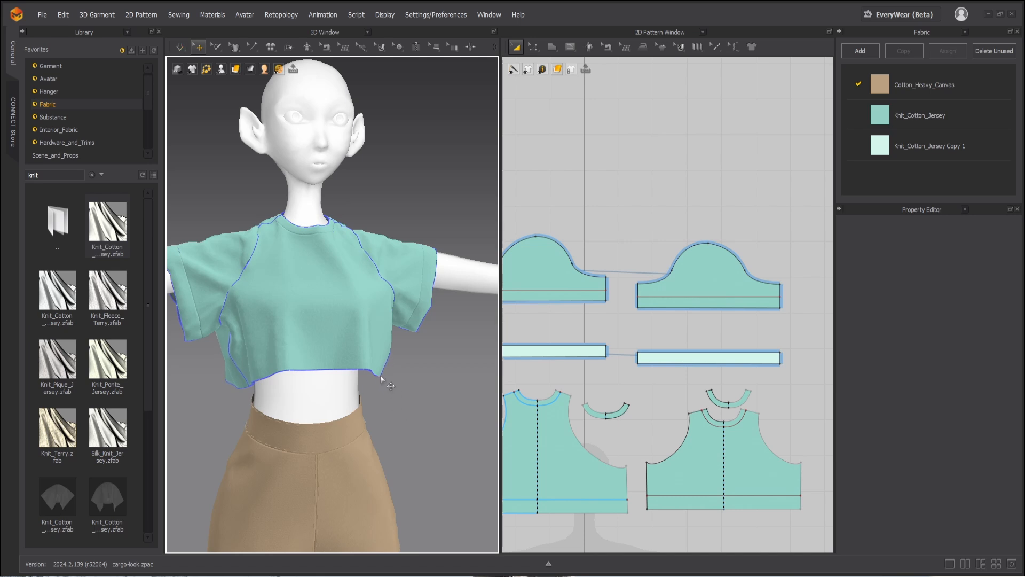
Step: Draw a small rectangular pocket pattern about 5.3 by 7.5 cm below the bodice patterns
scroll(593, 411, down, 3)
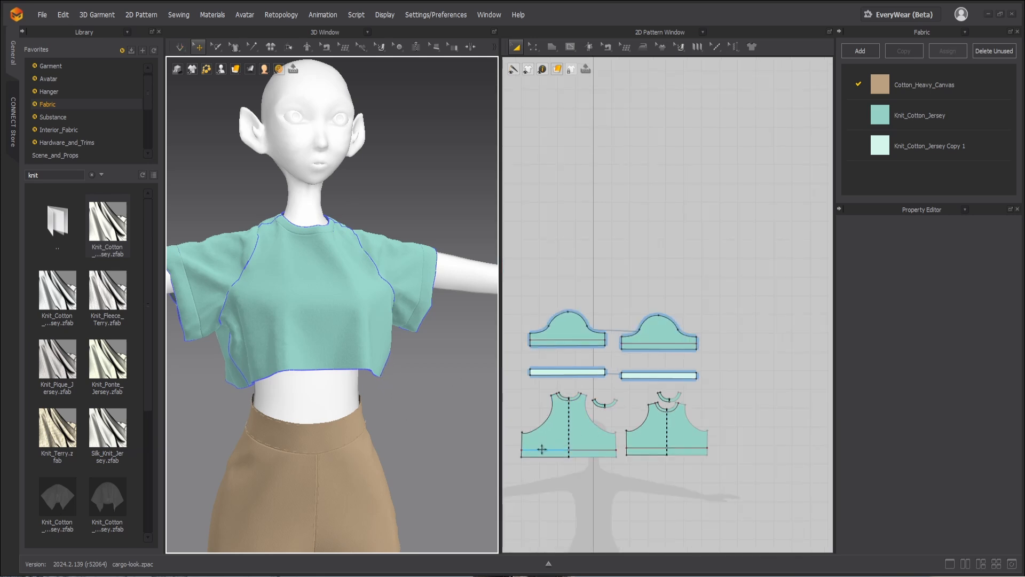
click(551, 48)
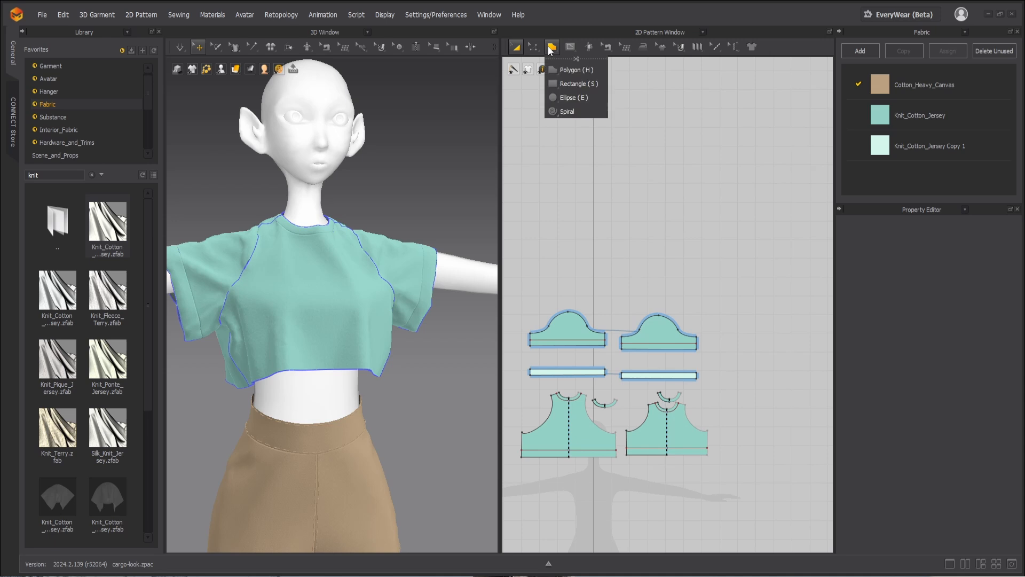
click(572, 83)
scroll(641, 507, down, 3)
scroll(640, 479, up, 5)
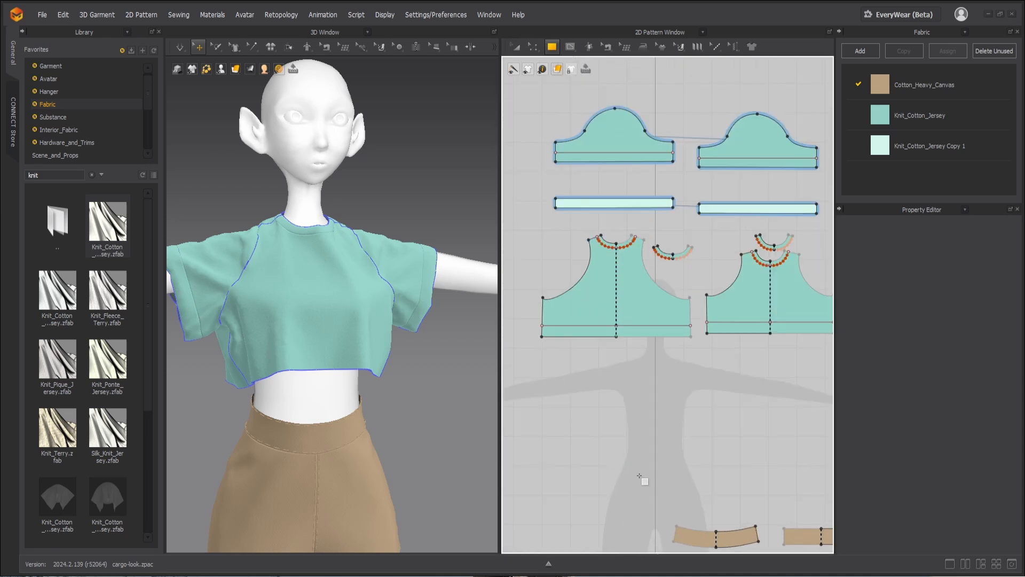
drag(639, 393, 654, 414)
right_drag(386, 426, 449, 375)
drag(442, 352, 386, 302)
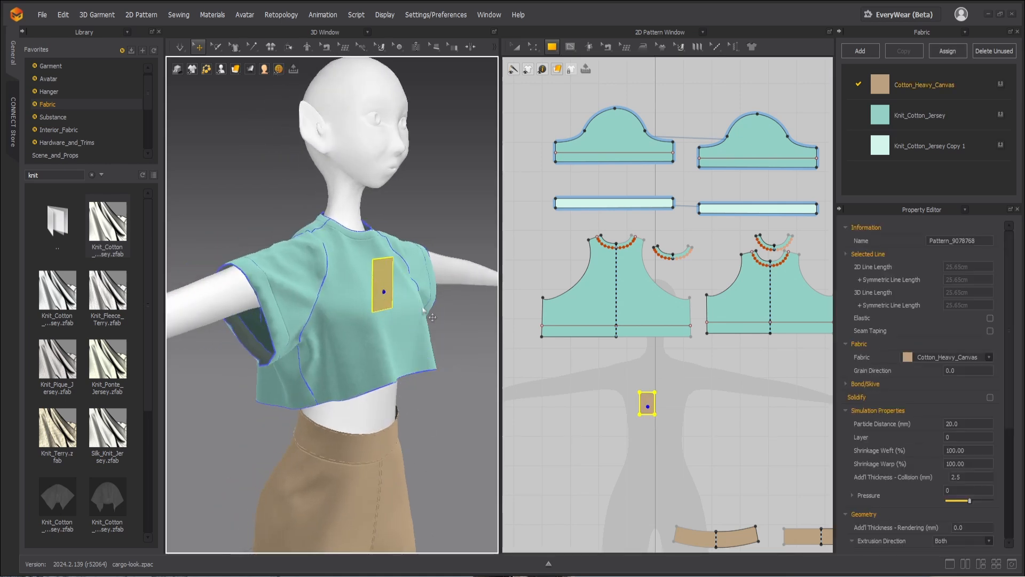
Step: Clone the pocket rectangle as an internal shape onto the back bodice pattern
key(z)
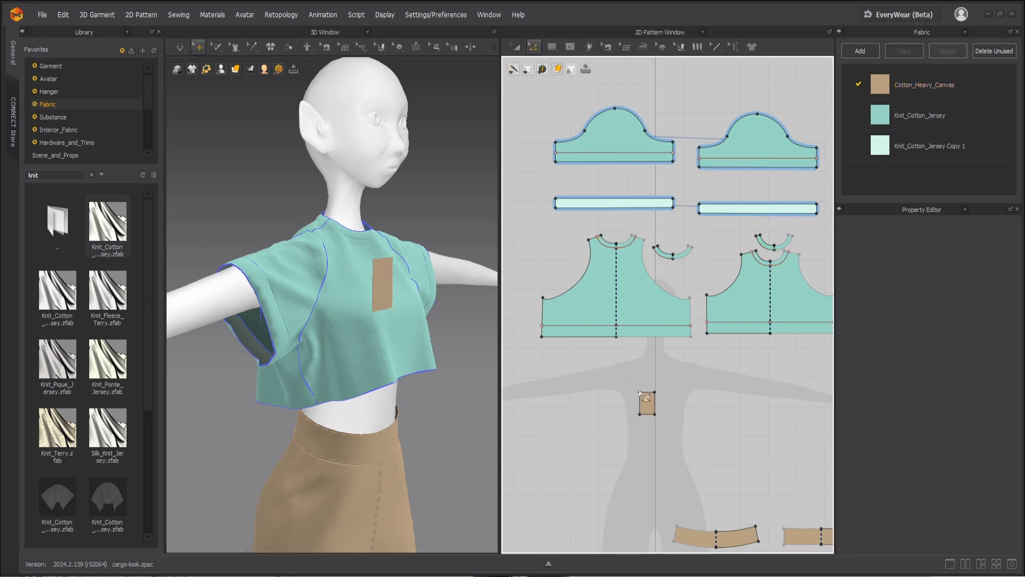
drag(627, 379, 671, 437)
right_click(649, 399)
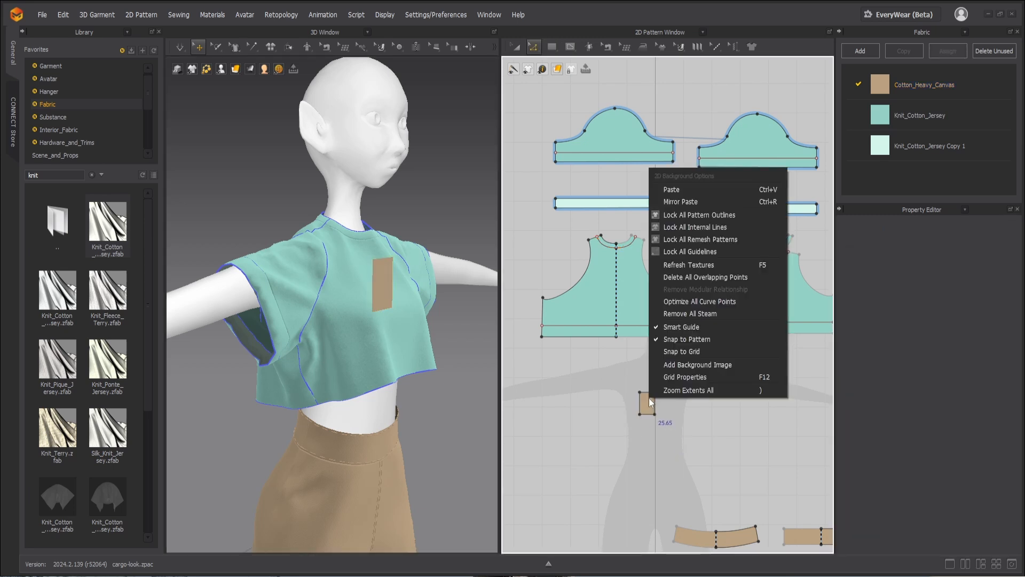
drag(623, 383, 676, 438)
right_click(654, 404)
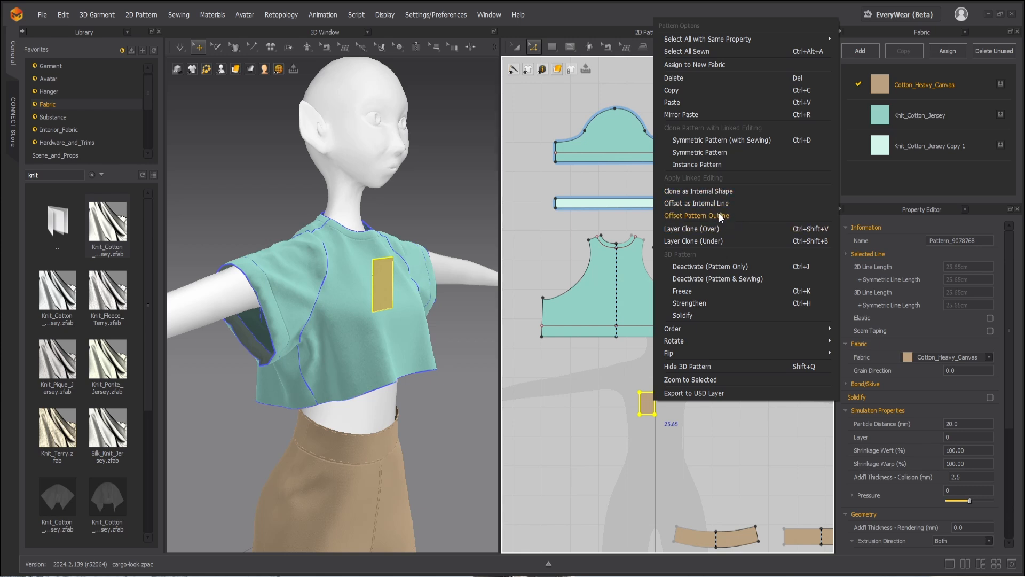
click(709, 192)
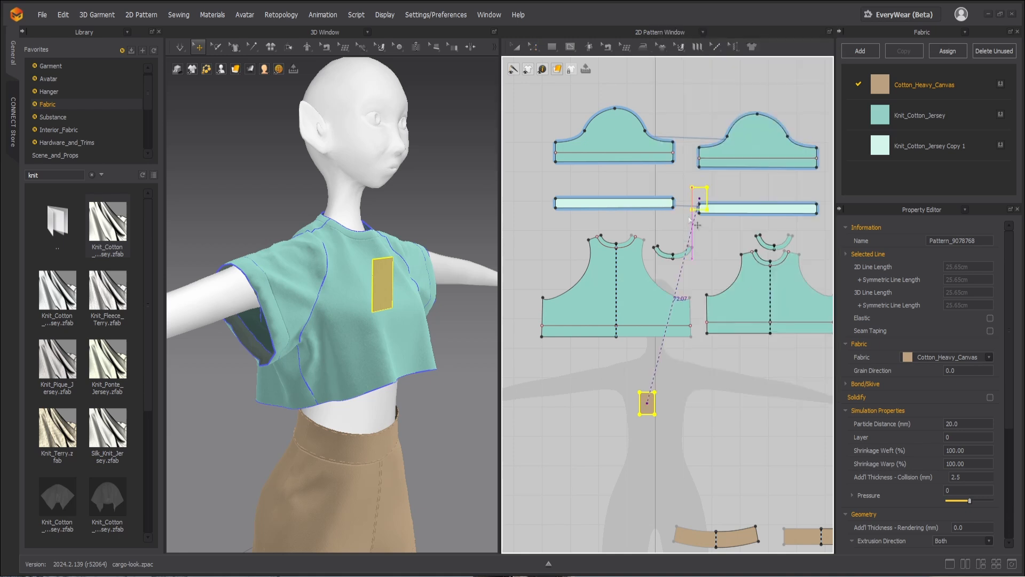
click(600, 292)
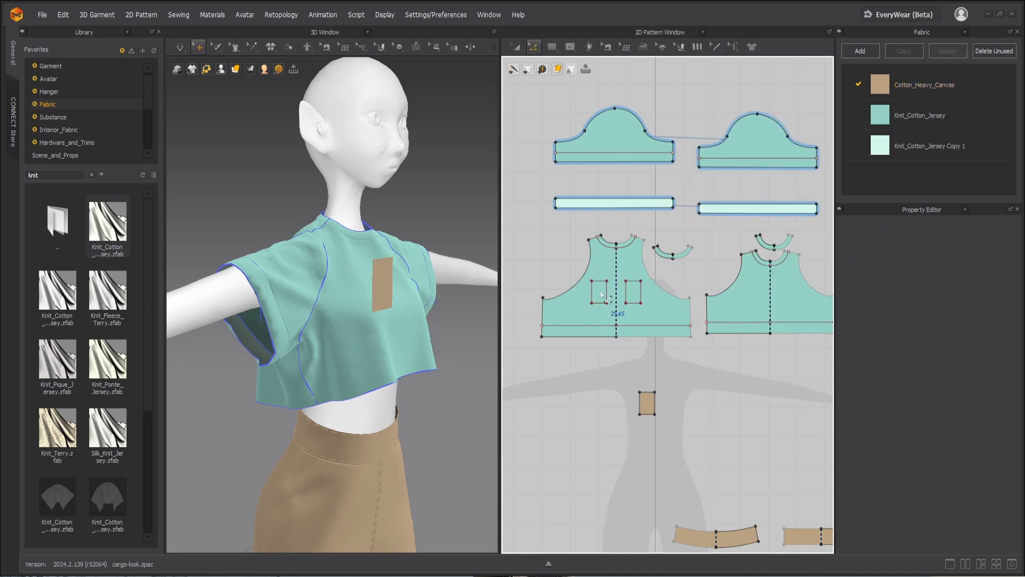
Step: Try removing the back bodice's linked editing, and undo it together with the cloned internal rectangle
click(590, 303)
right_click(581, 310)
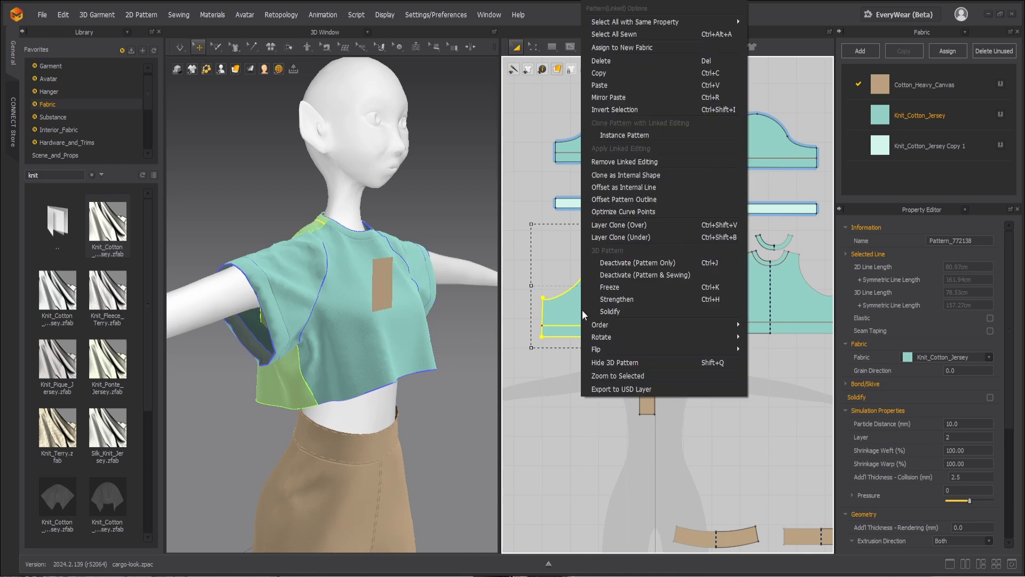
click(630, 163)
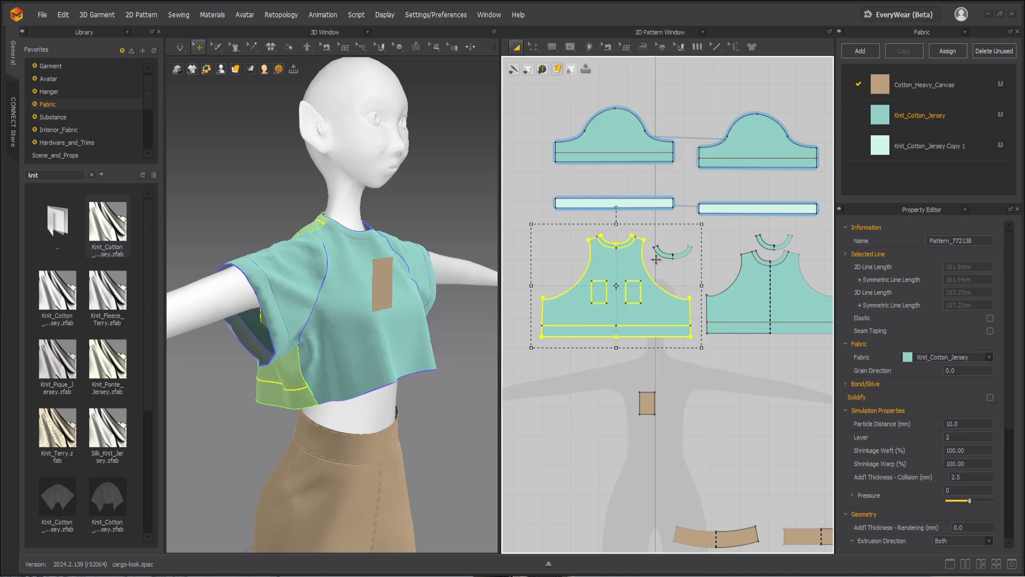
key(ctrl+z)
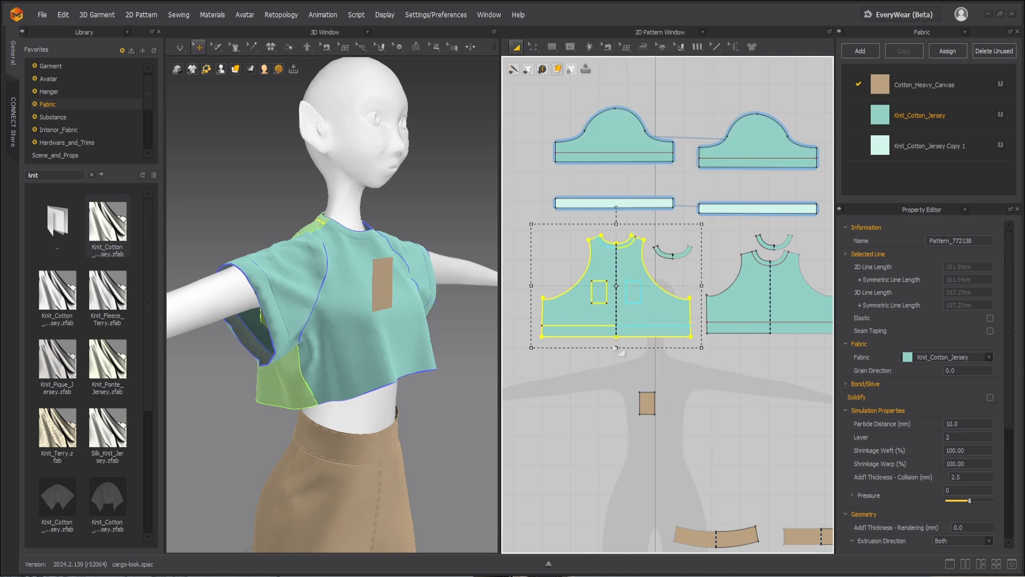
click(615, 338)
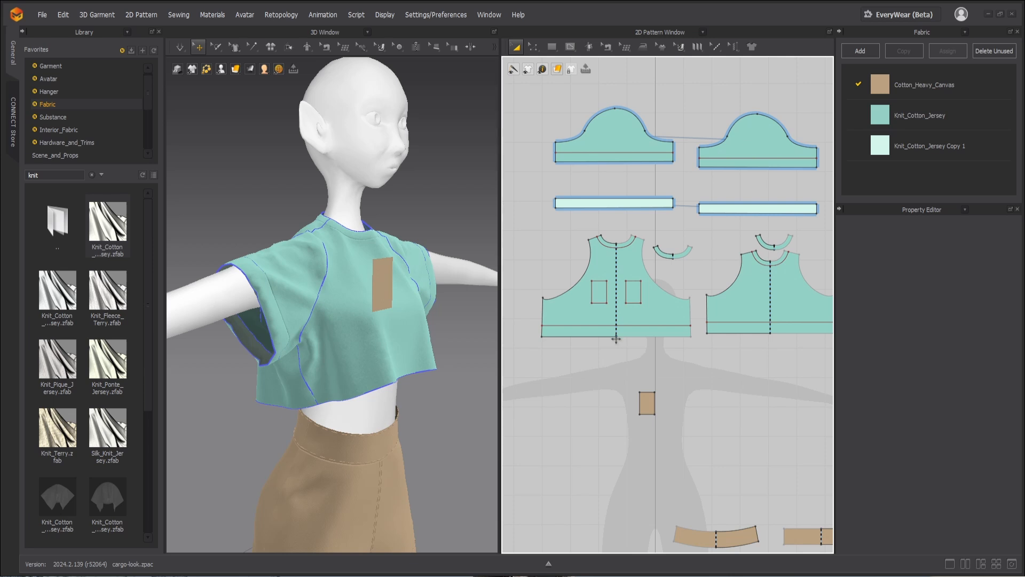
key(ctrl+z)
key(ctrl+z)
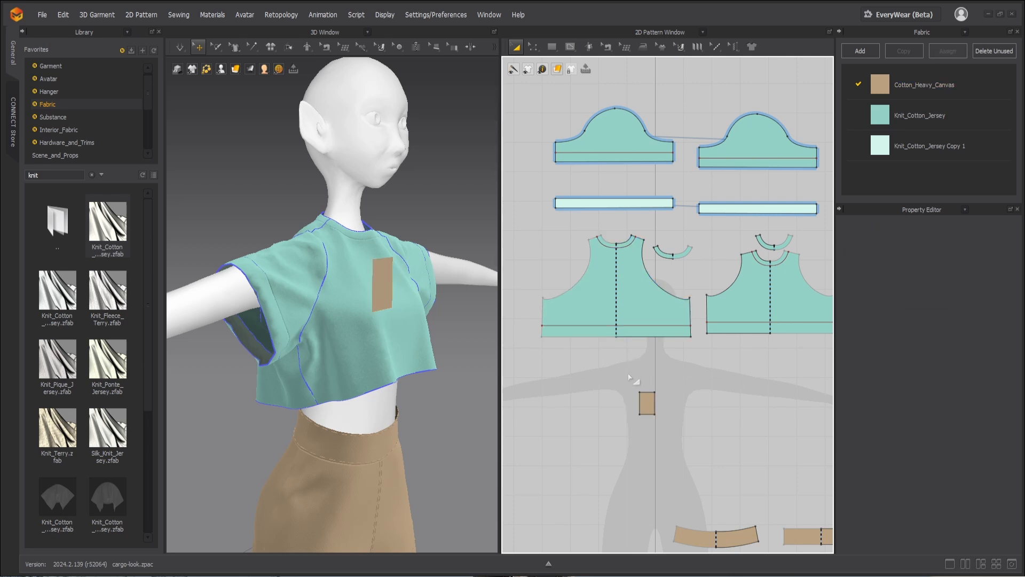
Step: Remove the linked editing from the front bodice pattern so its halves can be edited separately
click(648, 402)
key(z)
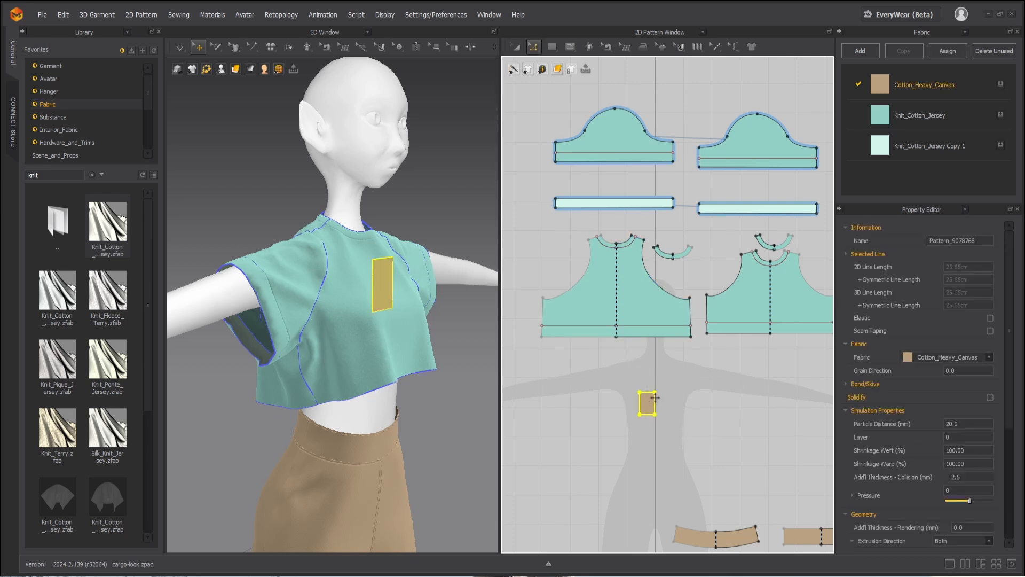
click(686, 370)
key(a)
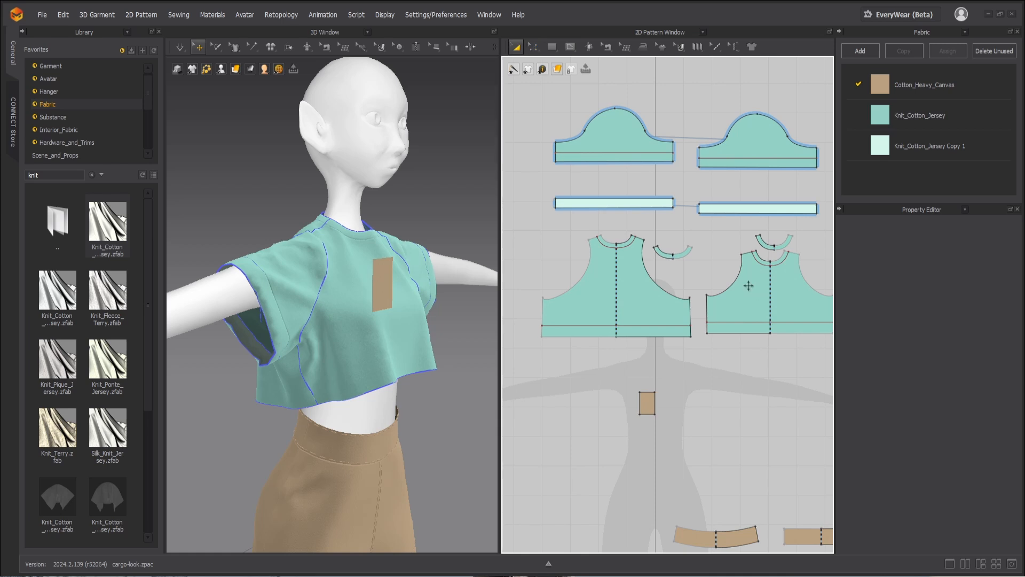
right_click(747, 285)
click(802, 163)
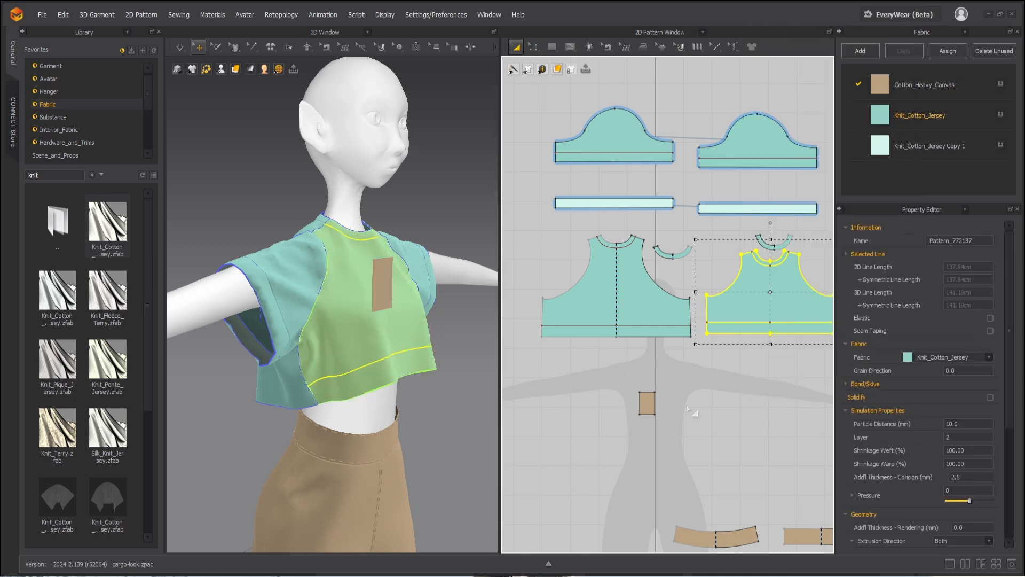
Step: Clone the pocket rectangle as an internal shape on one side of the front bodice's centre
click(651, 412)
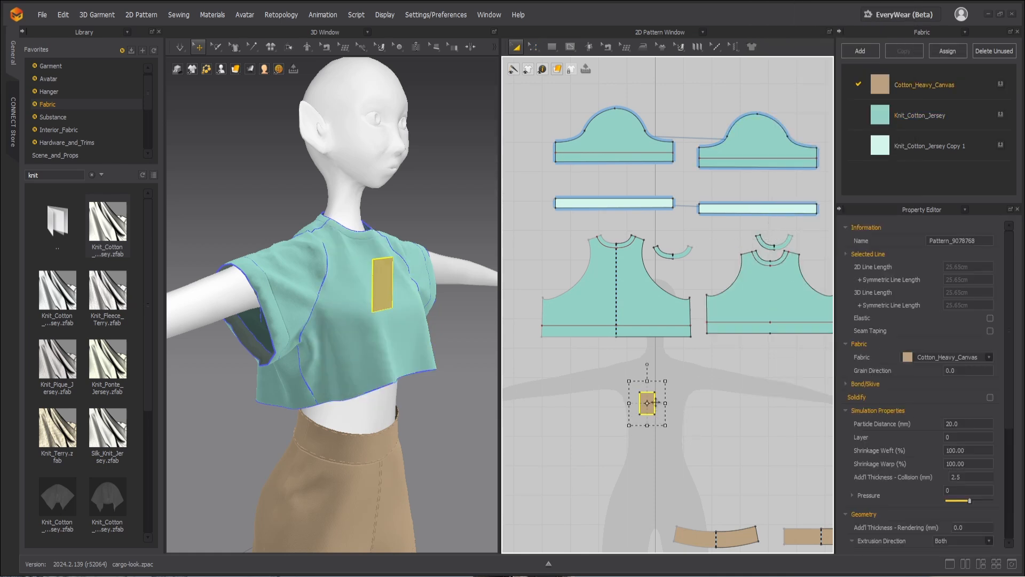
key(z)
right_click(654, 400)
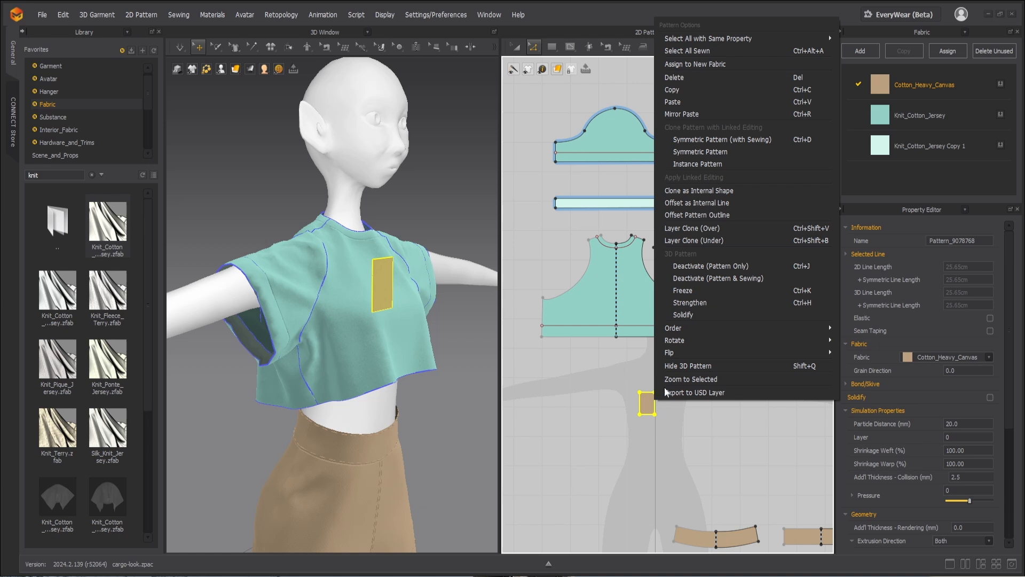
click(691, 190)
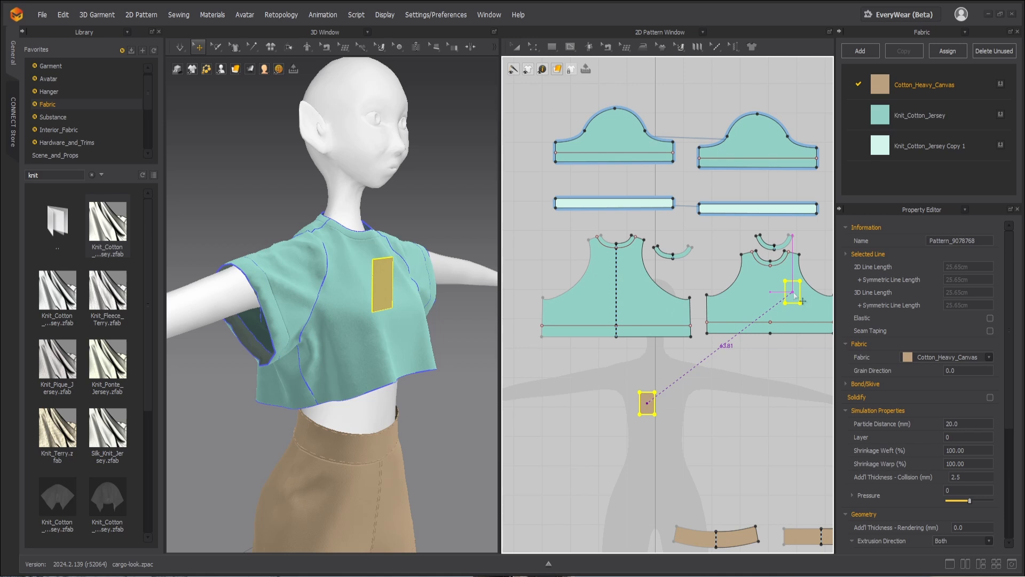
click(757, 294)
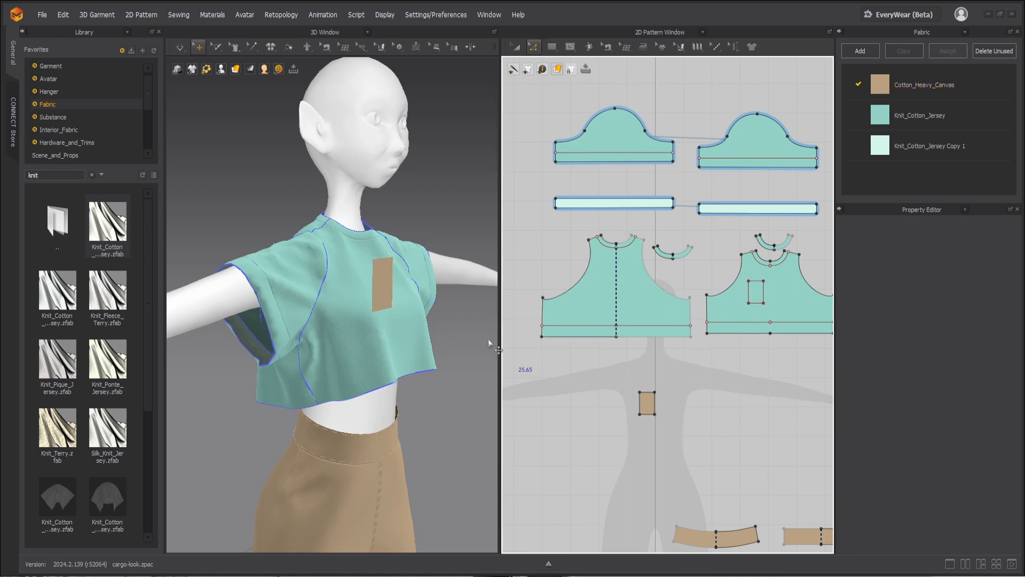
Step: Sew the pocket's two side edges and bottom edge to the matching lines of the front bodice's internal rectangle
right_drag(489, 342, 283, 323)
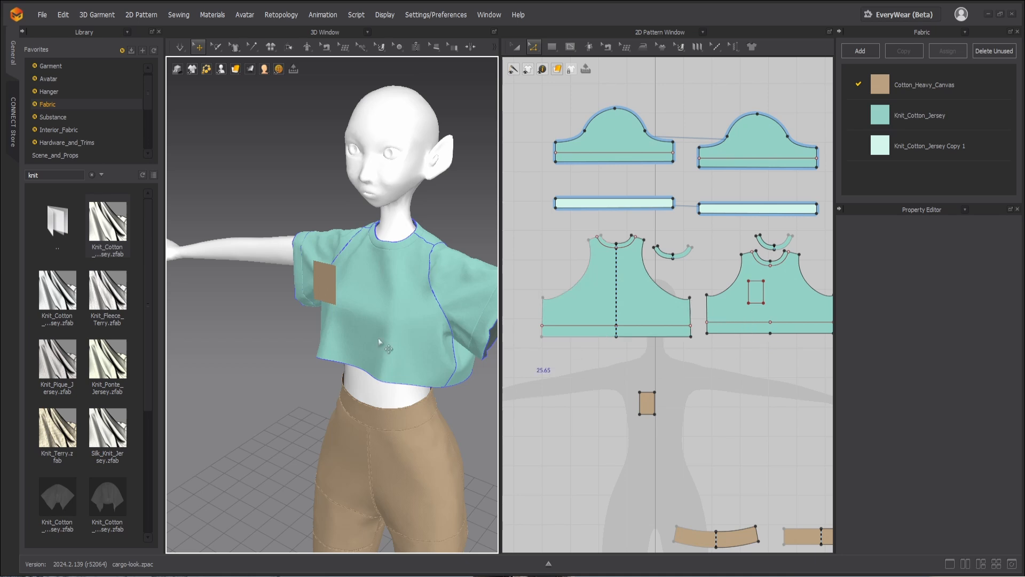
key(n)
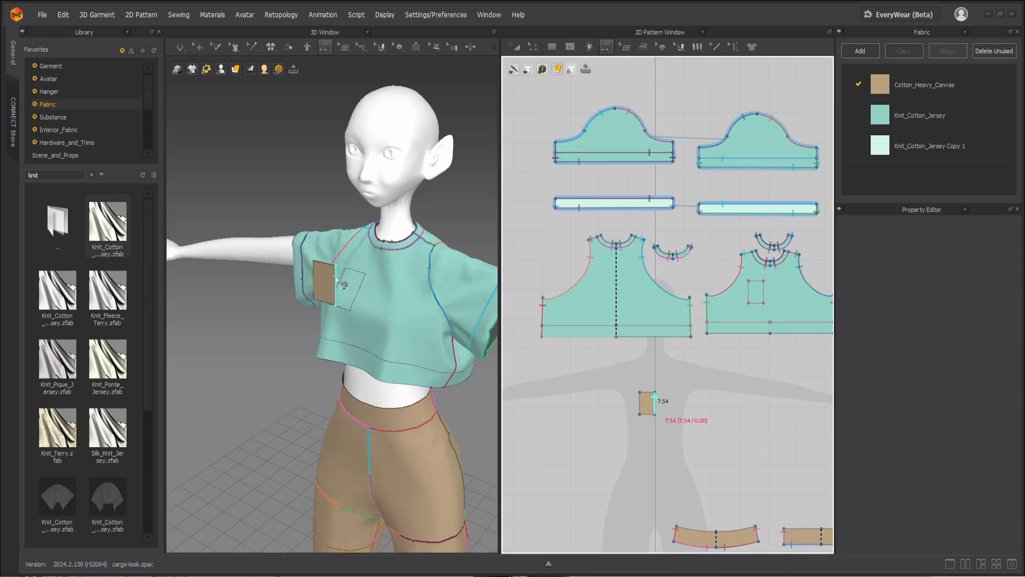
click(344, 284)
click(358, 290)
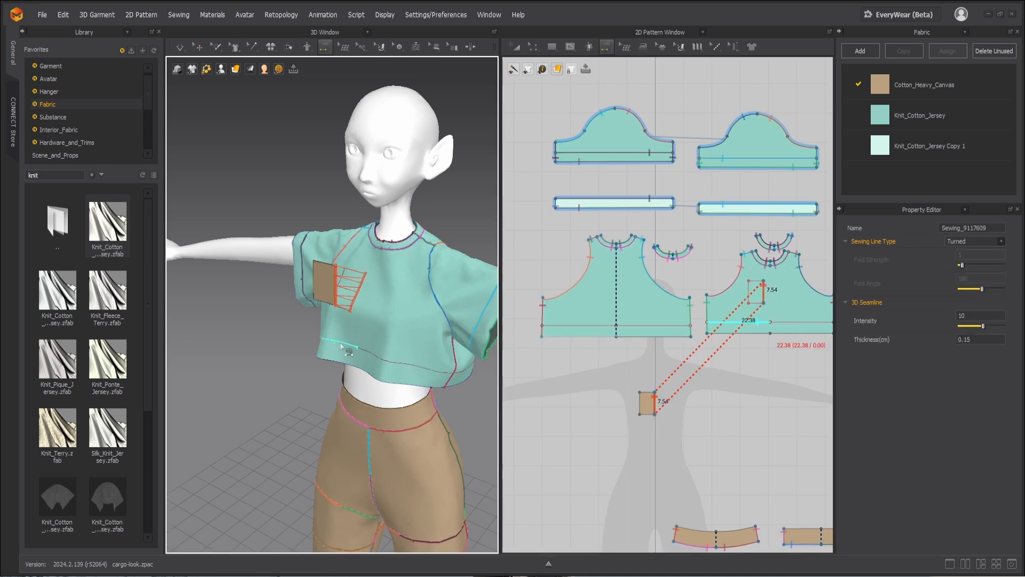
right_drag(342, 345, 460, 324)
click(383, 292)
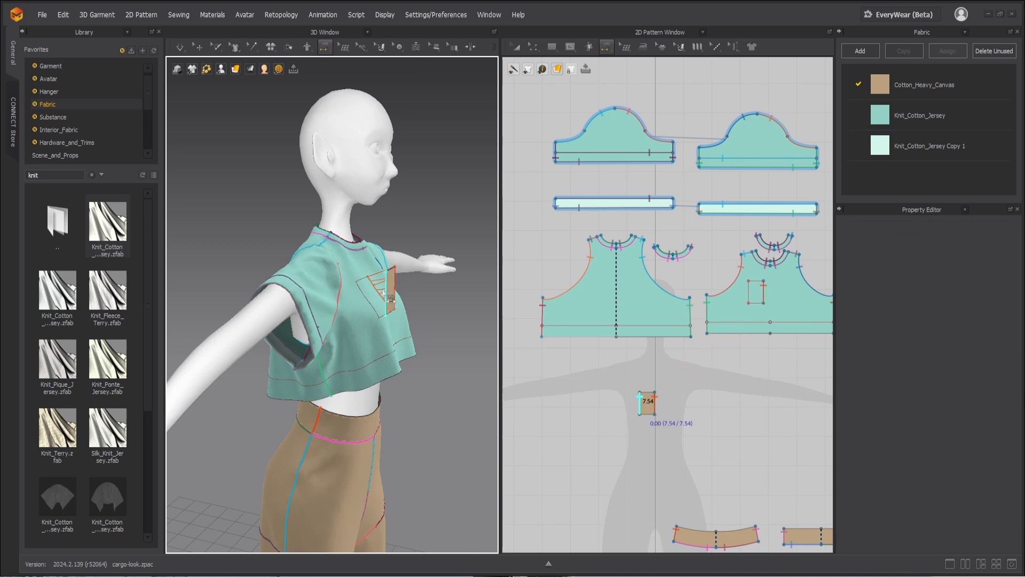
click(365, 295)
right_drag(396, 304, 347, 282)
click(350, 290)
click(359, 298)
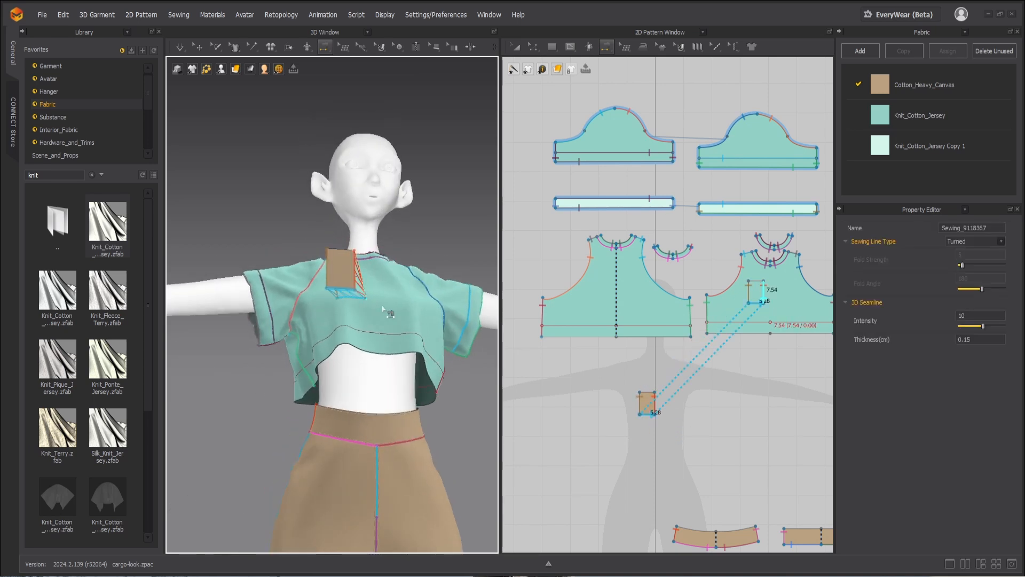
Step: Simulate the garment to pull the pocket onto the front bodice
key(space)
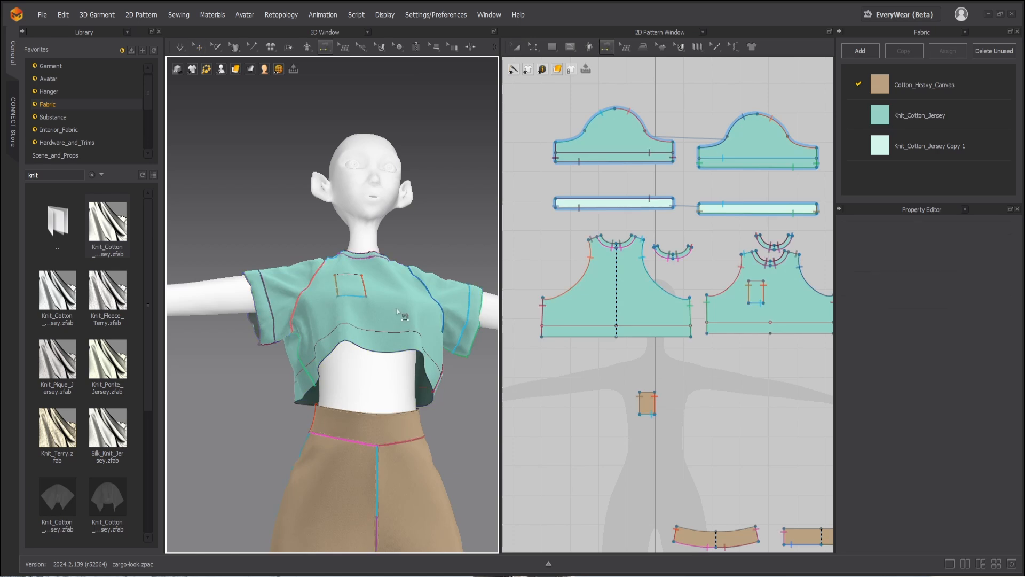
scroll(398, 312, up, 4)
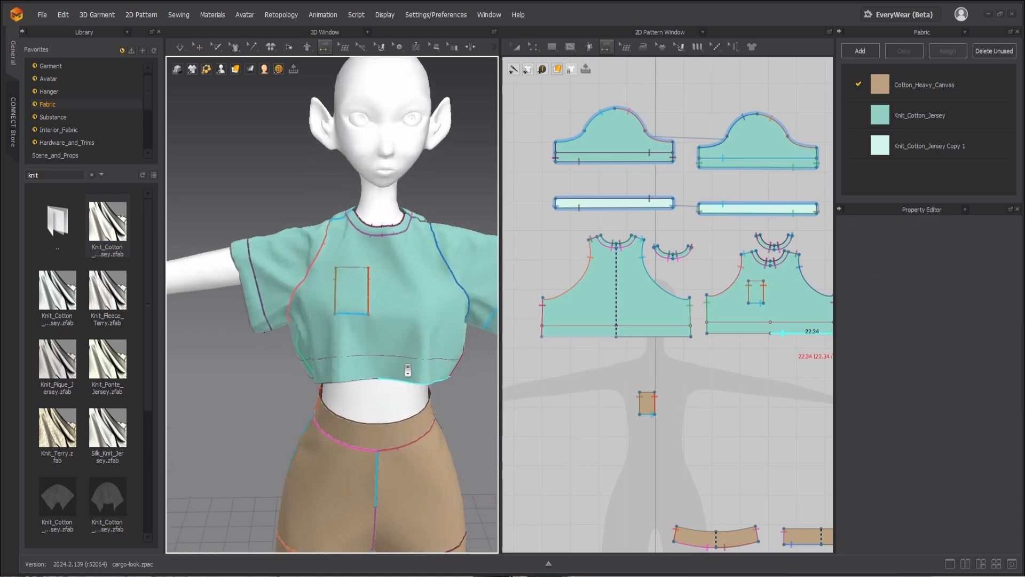
scroll(407, 369, up, 1)
Step: Move the pocket pattern to just beneath the front bodice in the 2D layout
key(a)
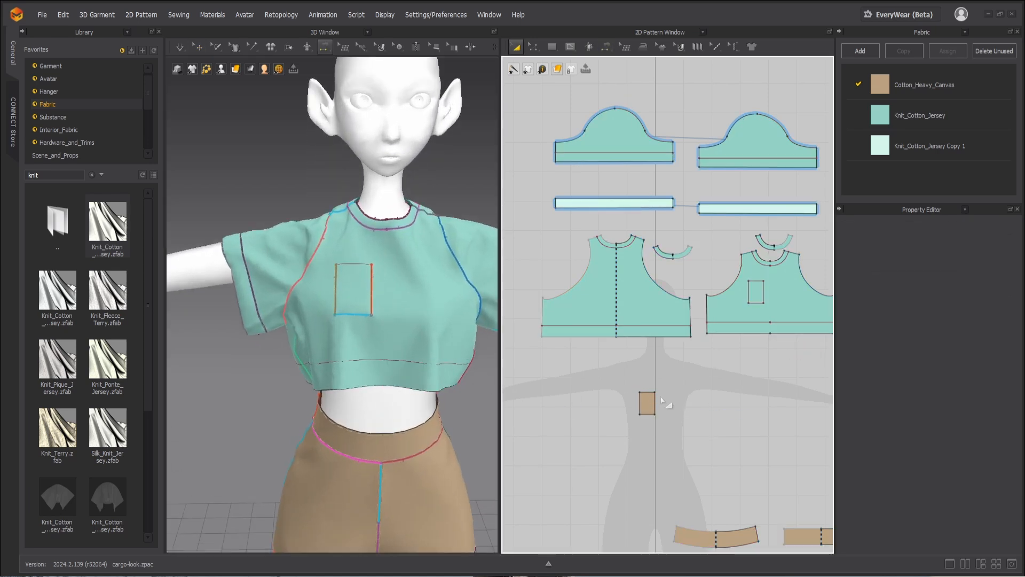
drag(649, 402, 758, 355)
scroll(630, 327, down, 3)
scroll(745, 321, up, 4)
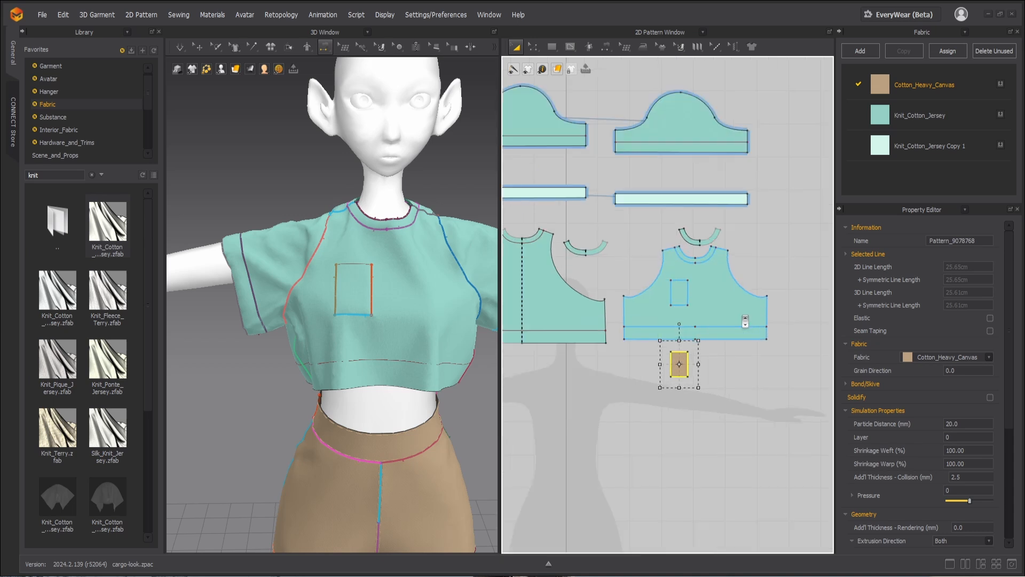
Step: Lower the top edges of the pocket and the bodice's internal rectangle together to about 6.5 cm tall, simulating to check the size
scroll(745, 321, up, 3)
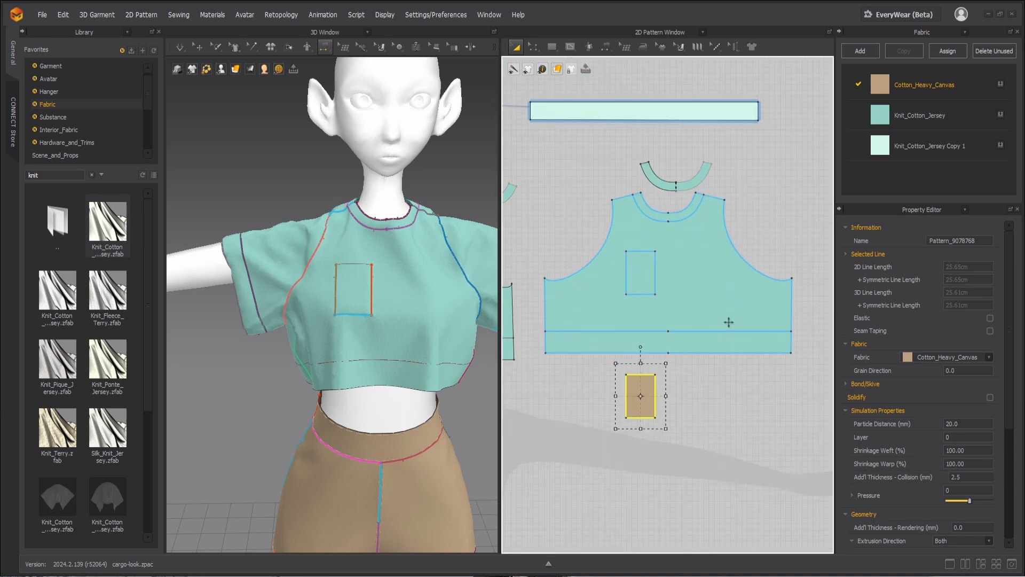
key(z)
click(640, 252)
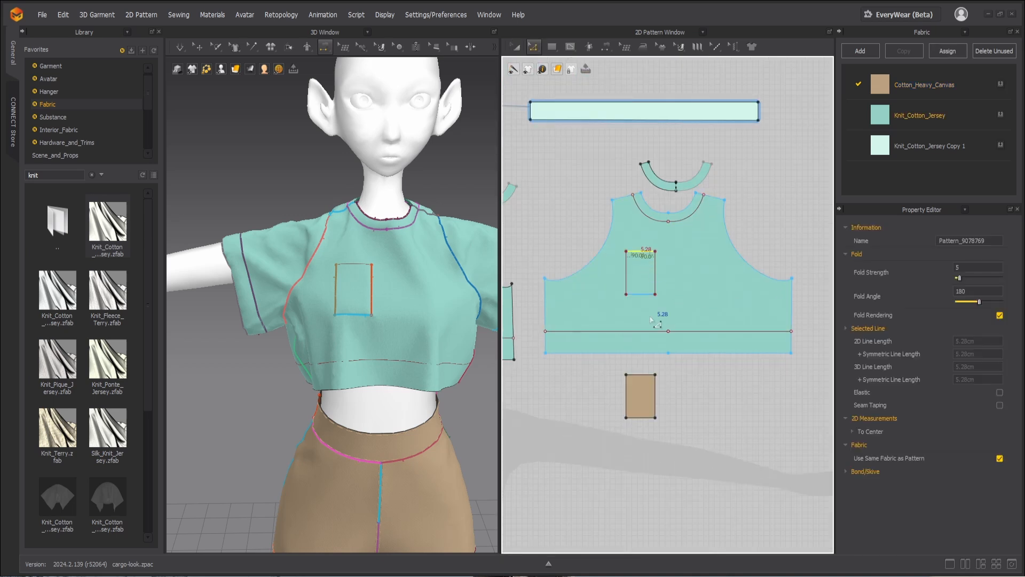
shift+click(635, 374)
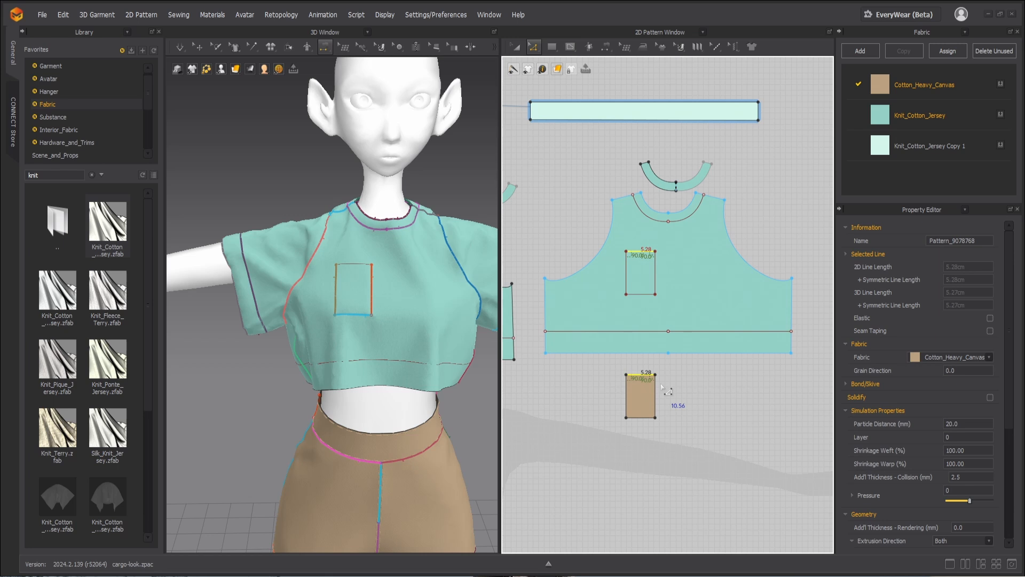
key(Down)
key(Down)
key(space)
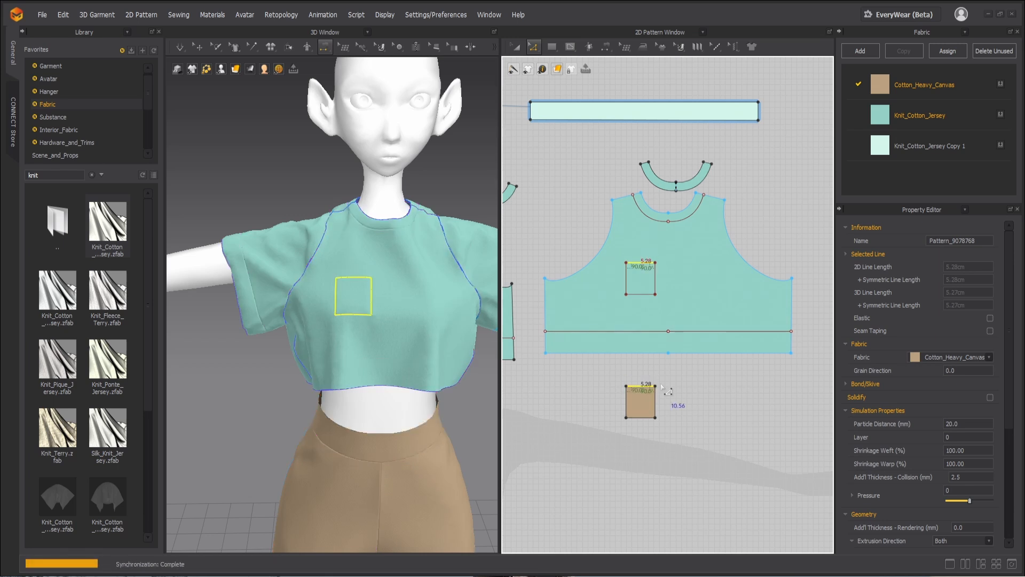
key(b)
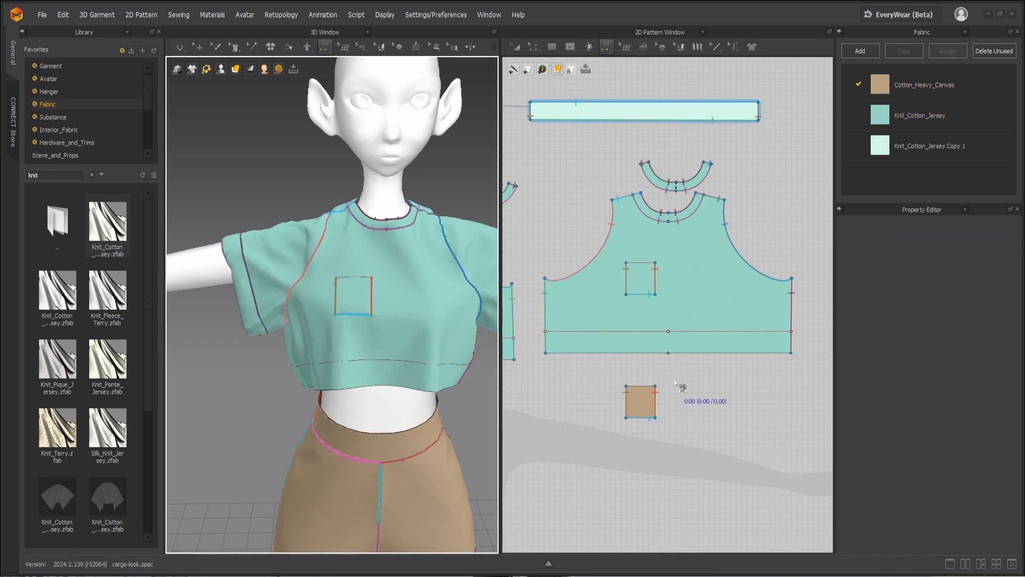
key(Up)
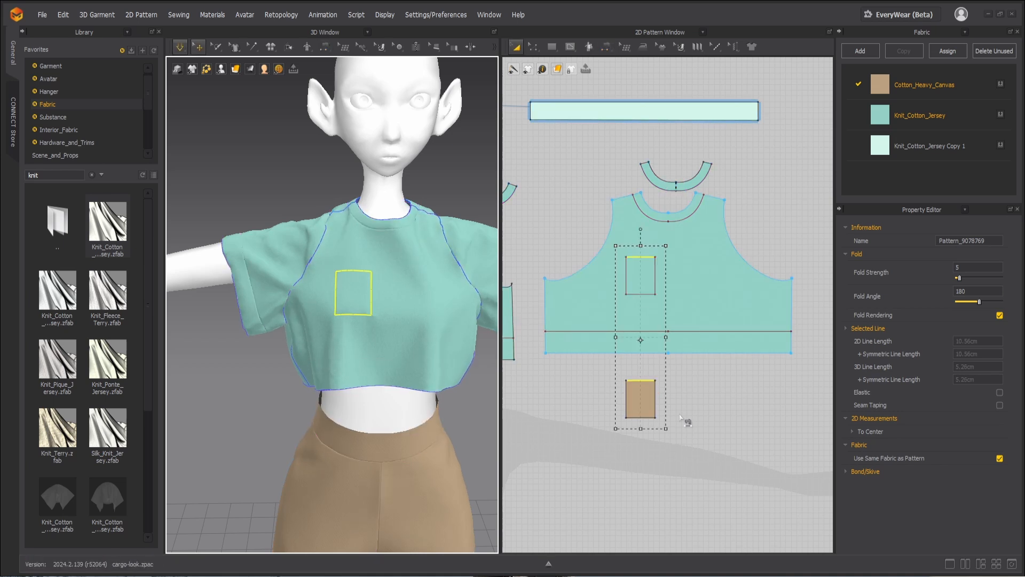
click(678, 415)
Step: Move the outer side edges of the pocket and the internal rectangle outward together to about 7.3 cm wide, and simulate
key(z)
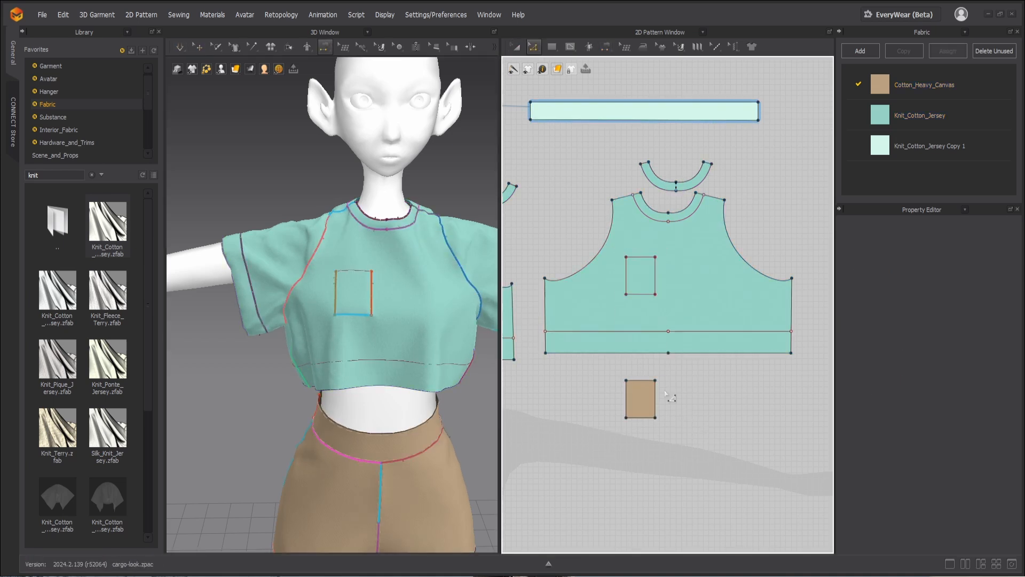
click(626, 275)
shift+click(627, 395)
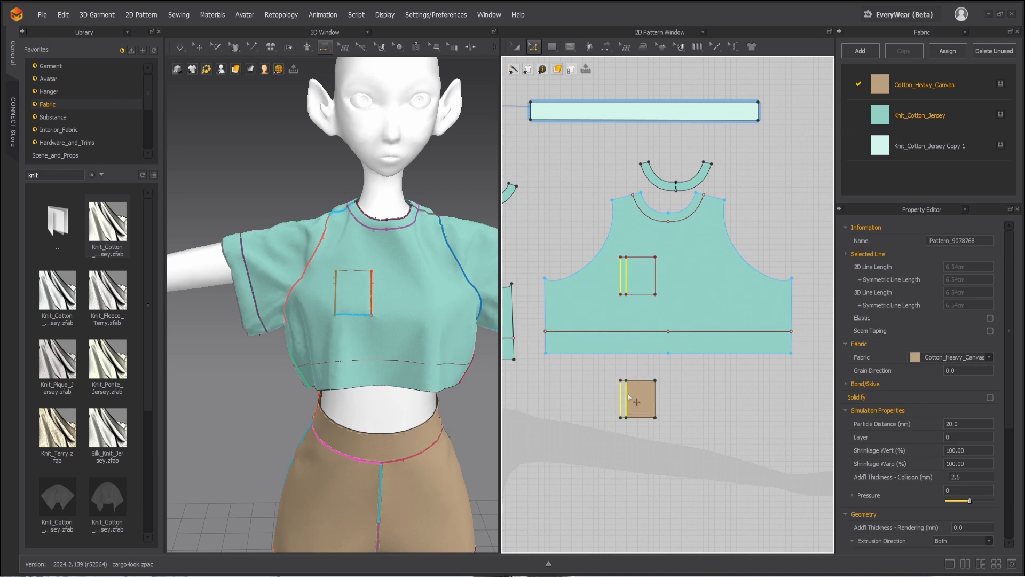
key(Left)
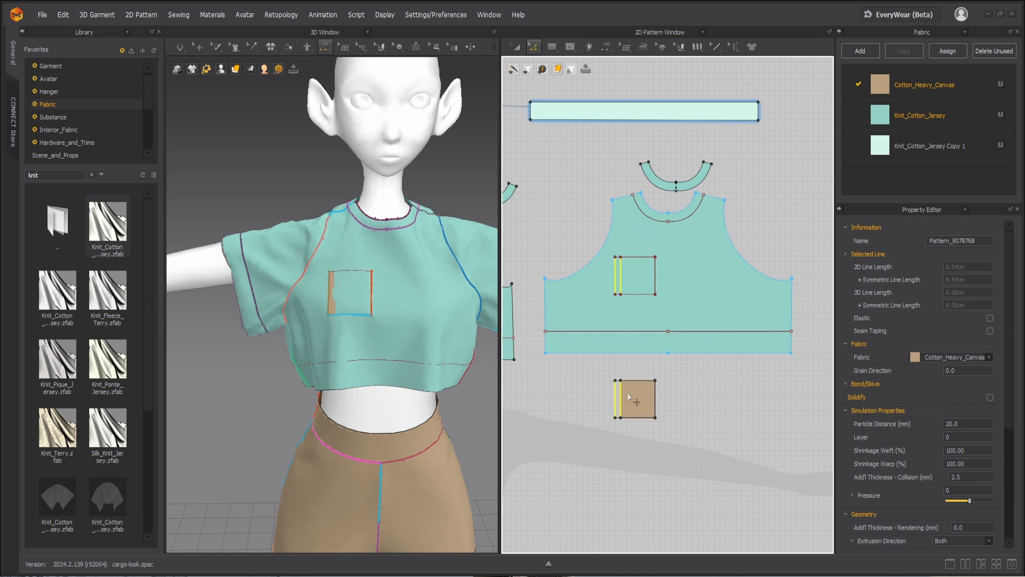
key(space)
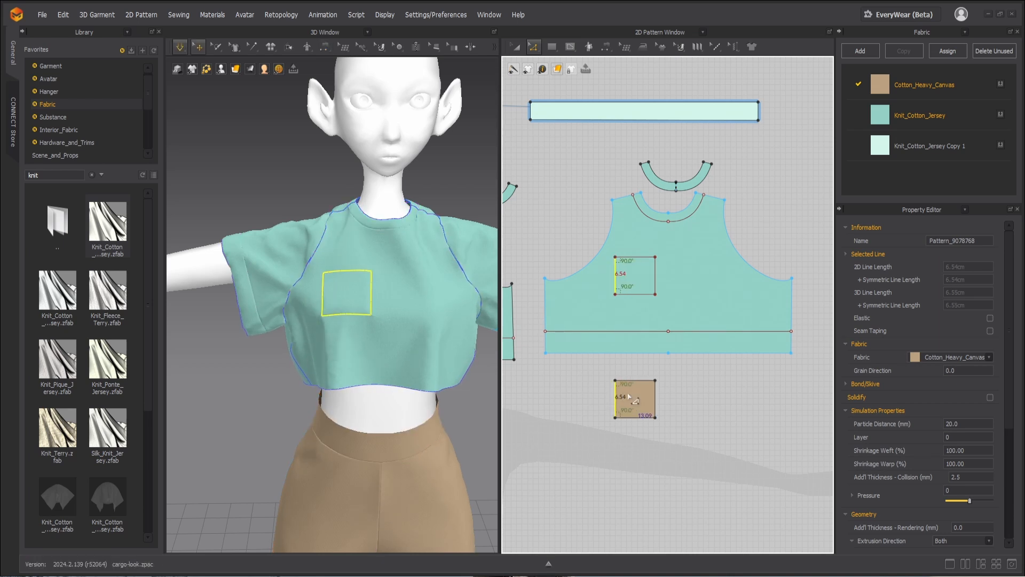
key(b)
Step: Set the pocket pattern's simulation Layer to 3 and simulate so it sits on top of the front bodice
key(a)
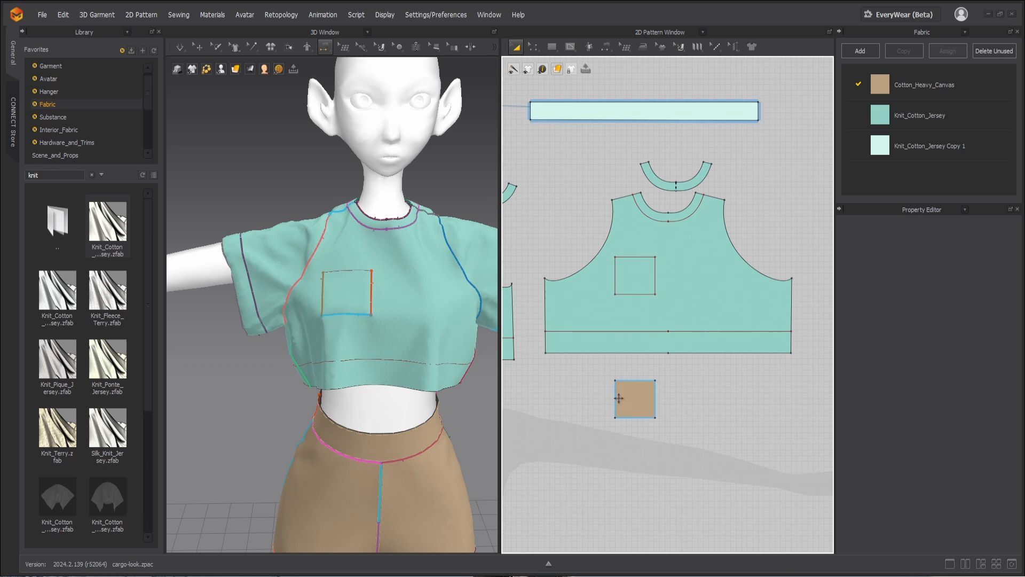
click(618, 398)
double_click(947, 438)
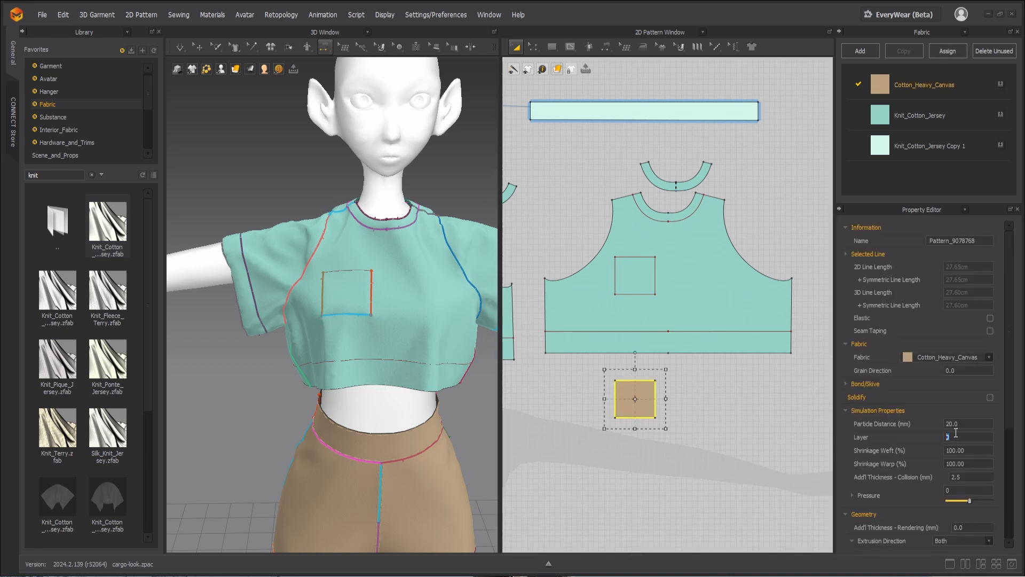
key(space)
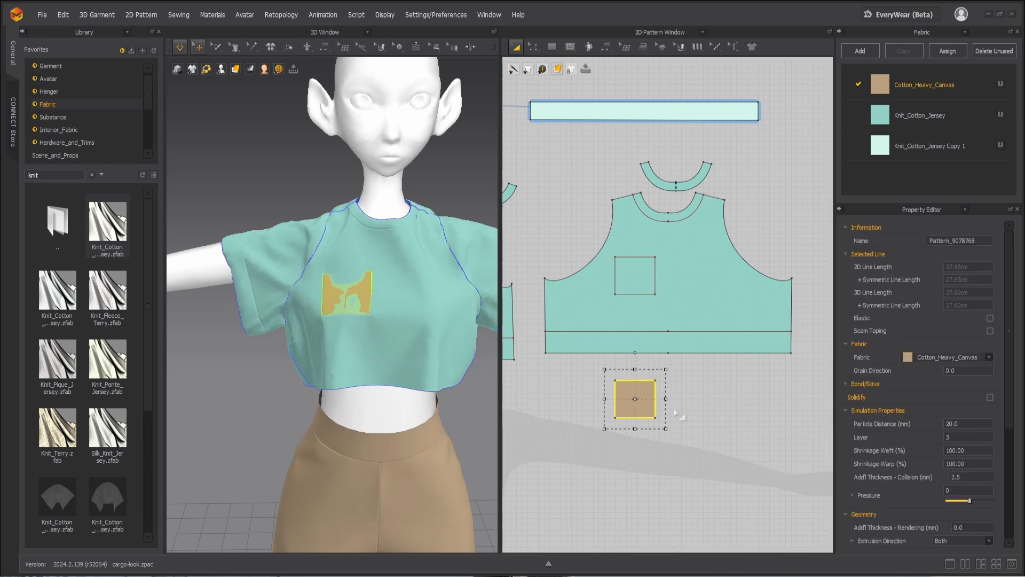
scroll(412, 328, down, 3)
key(n)
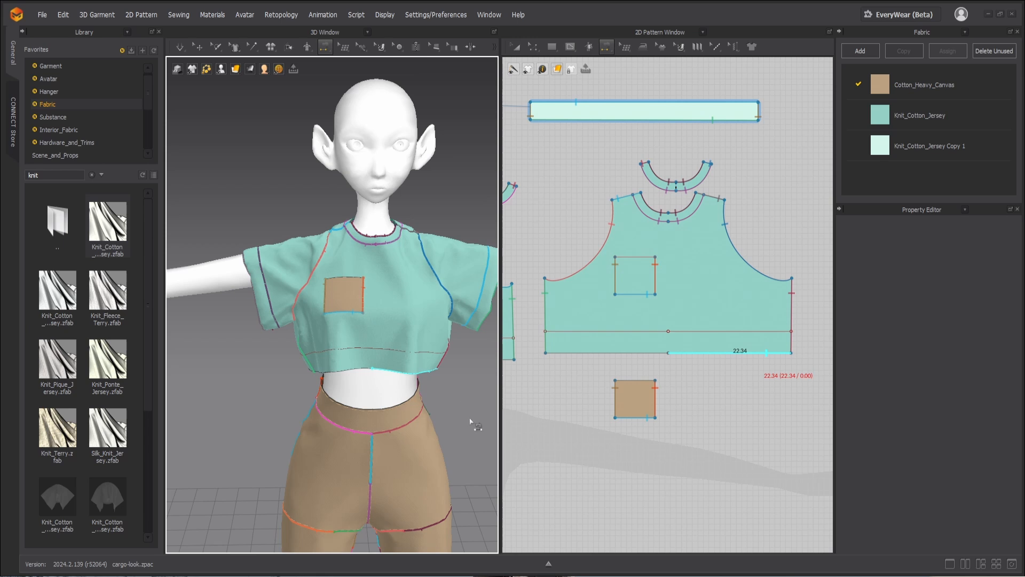
Step: Begin drawing an internal line on the pocket pattern
mouse_move(470, 422)
right_down()
mouse_move(392, 419)
mouse_move(465, 415)
right_up()
scroll(416, 393, up, 2)
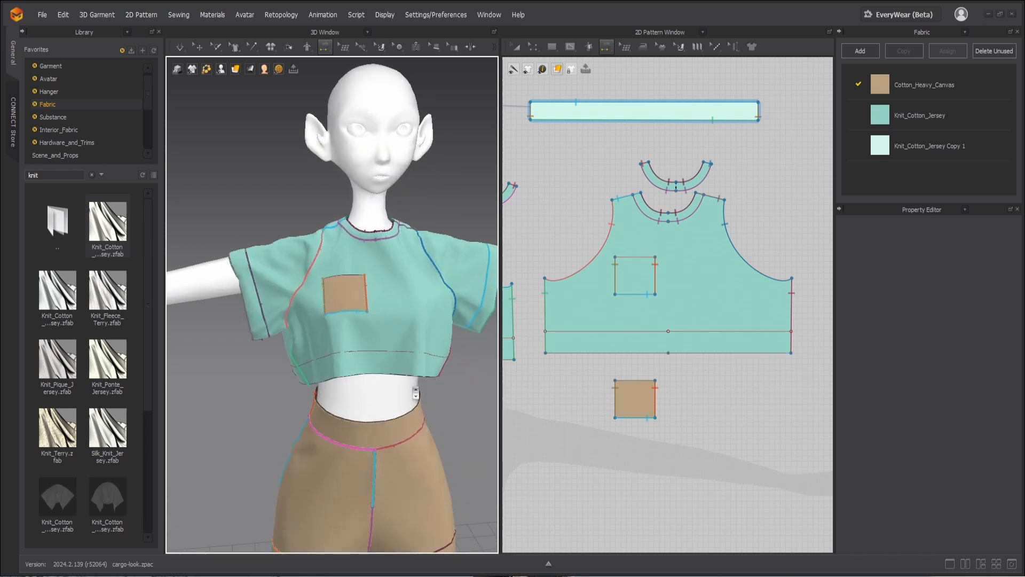
scroll(416, 394, up, 1)
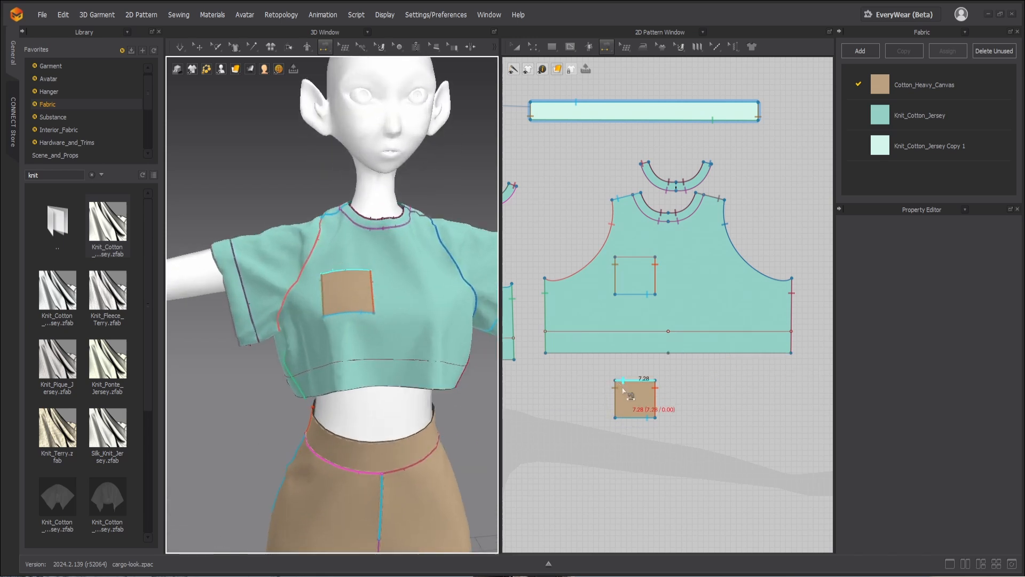
key(g)
scroll(653, 400, up, 3)
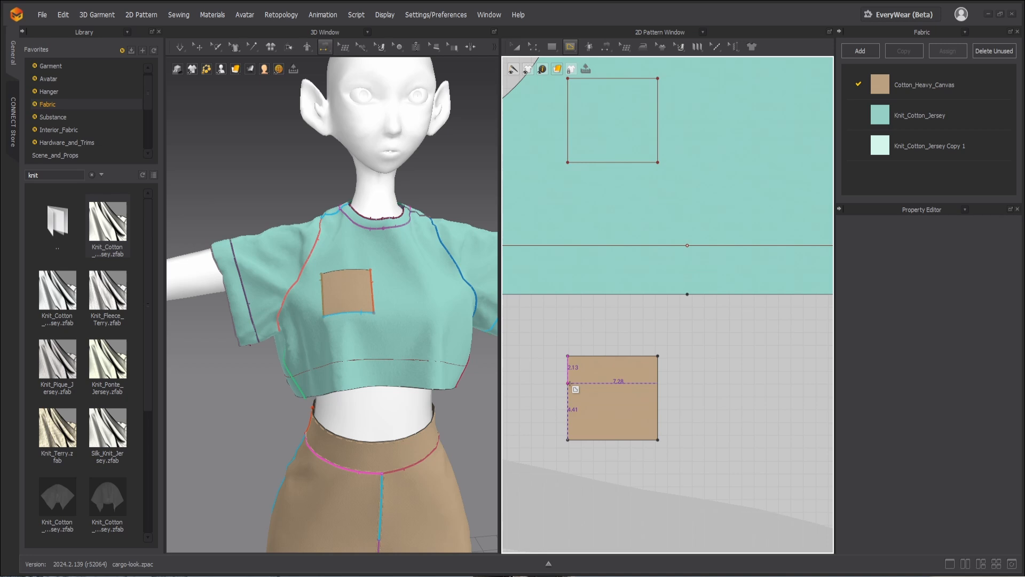
Step: Draw a horizontal internal line across the full width of the pocket pattern, about 2.1 cm below its top edge
click(570, 384)
click(659, 382)
key(Return)
key(a)
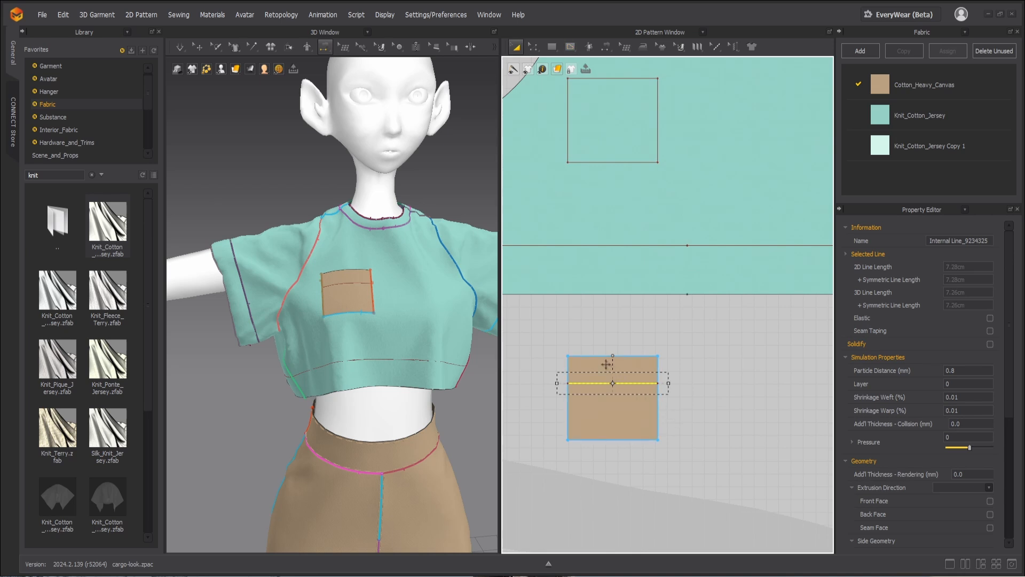
click(606, 364)
Step: Copy the pocket pattern and paste the duplicate just above and overlapping the original in the 2D pattern layout
right_drag(395, 357, 359, 257)
key(q)
click(351, 287)
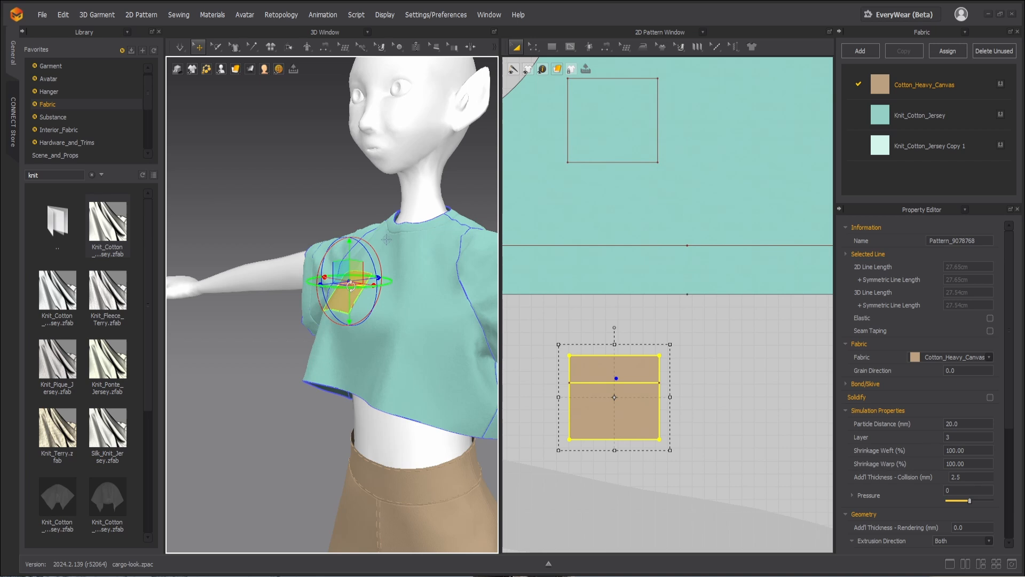
key(ctrl+c)
key(ctrl+v)
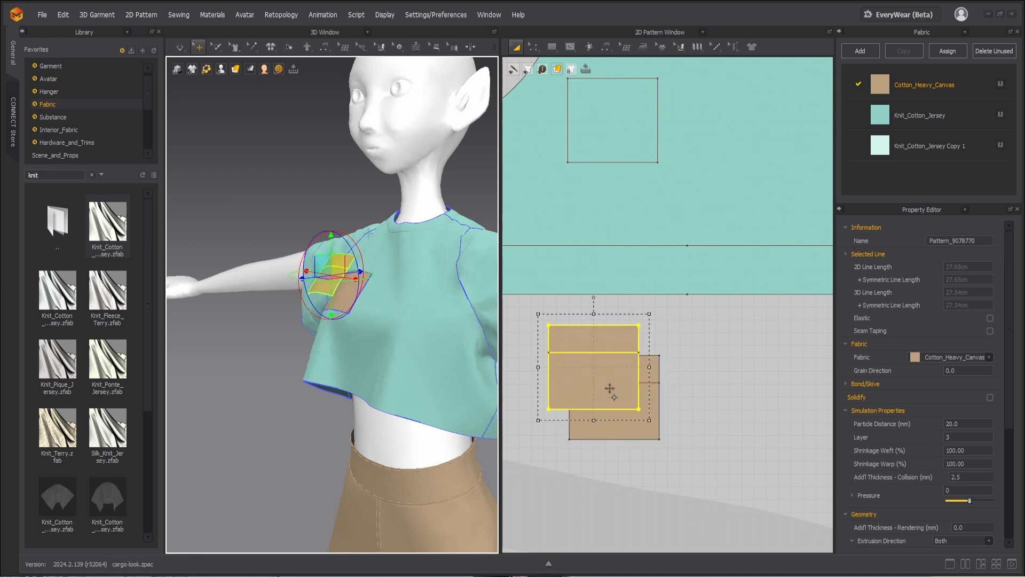
Step: Cut the duplicate pocket along its internal line and delete the lower piece, keeping only the upper strip
key(z)
click(589, 353)
right_click(587, 351)
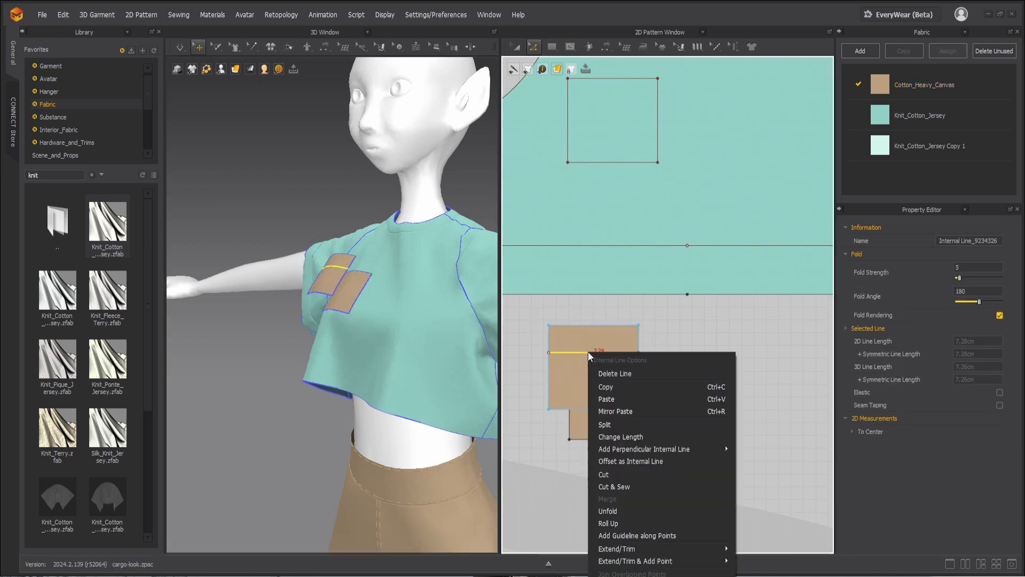
click(609, 474)
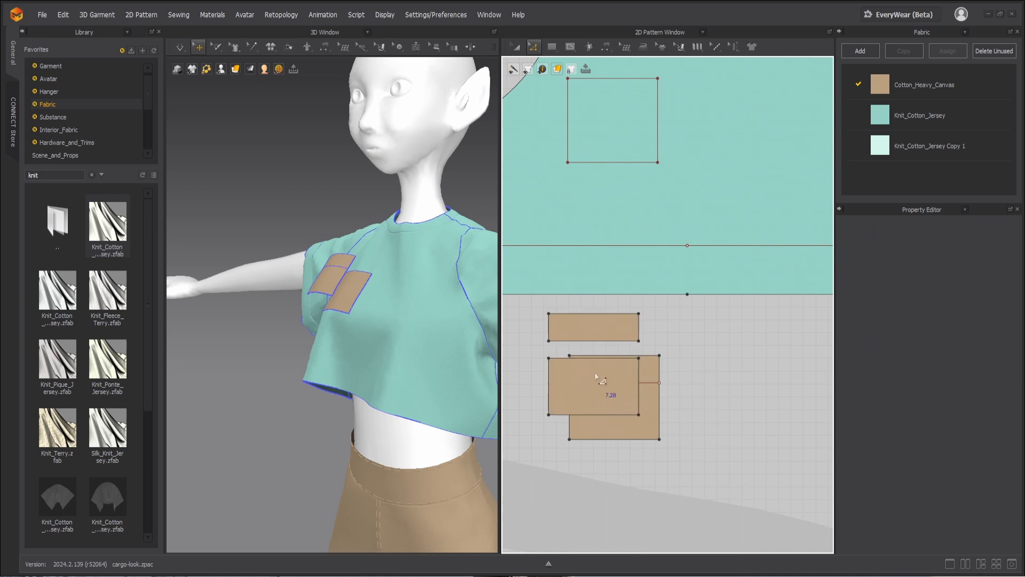
key(a)
click(594, 379)
key(Delete)
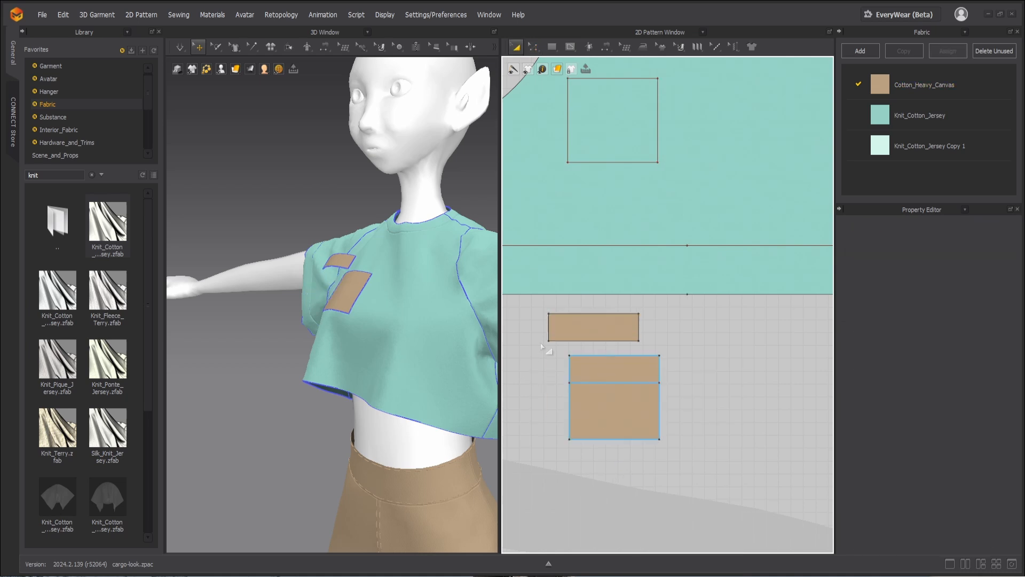
Step: Sew the strip's bottom edge to the pocket's internal line and its top edge to the pocket's top edge
key(b)
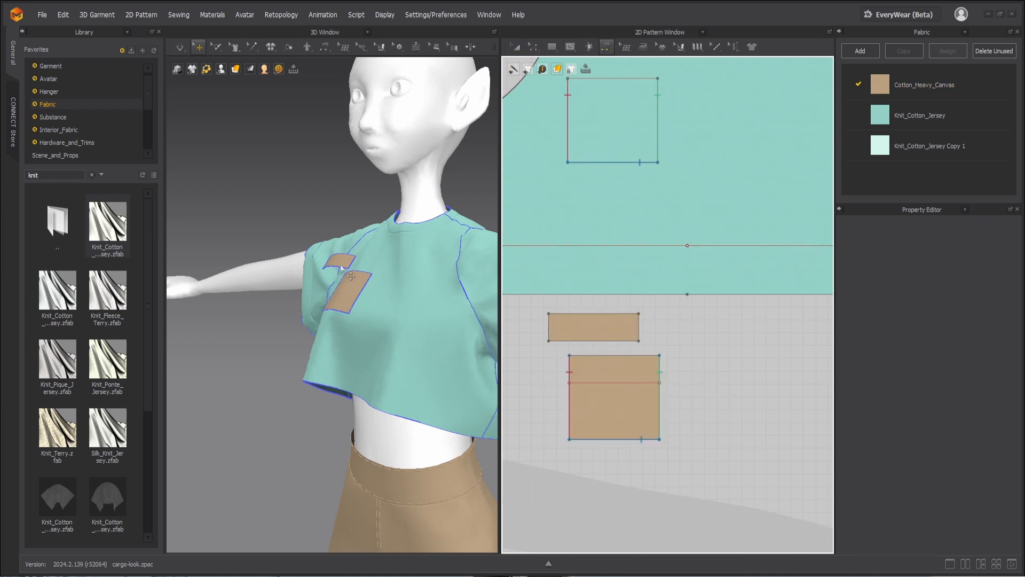
click(341, 266)
key(b)
click(340, 265)
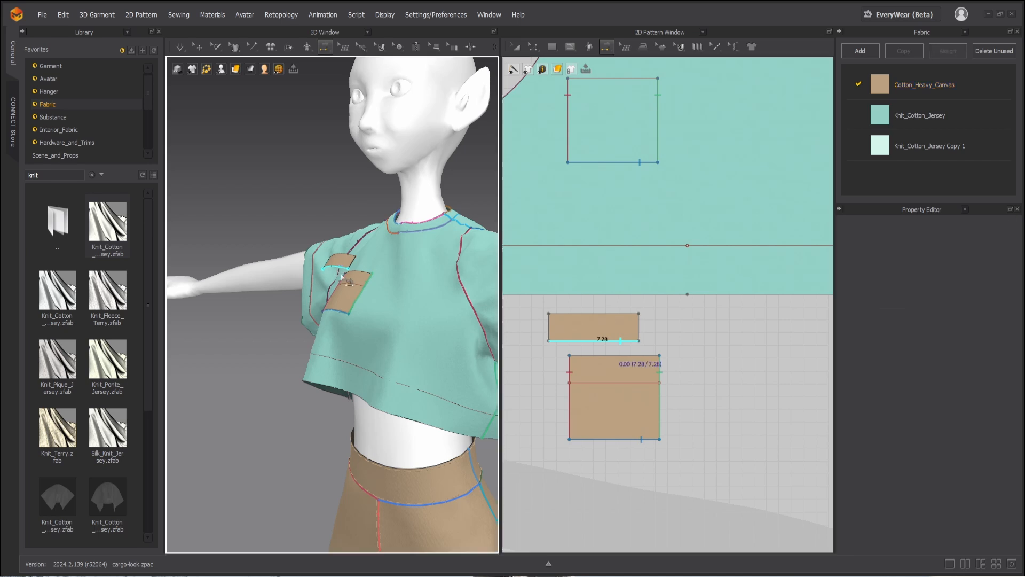
click(352, 282)
click(347, 256)
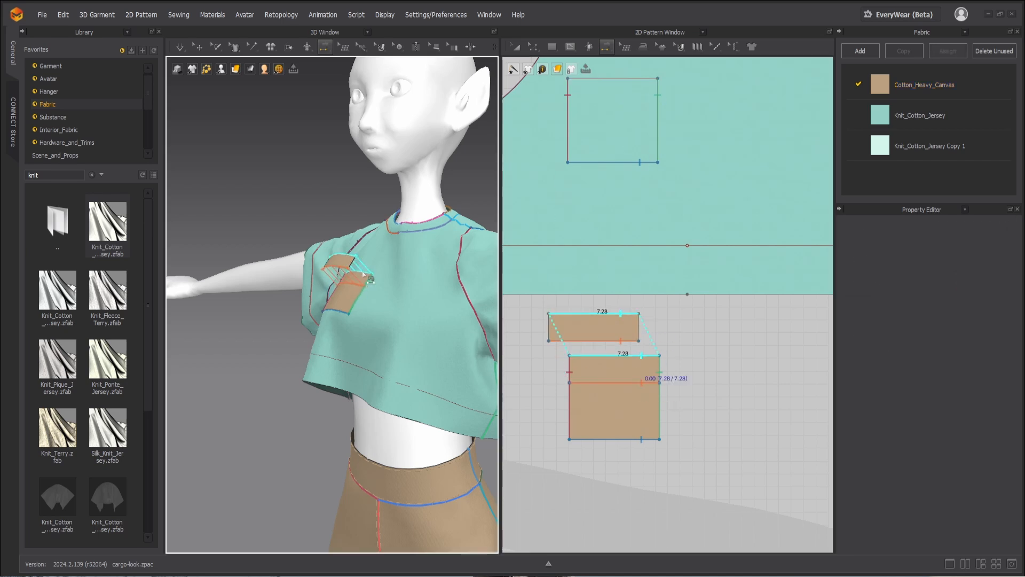
click(362, 281)
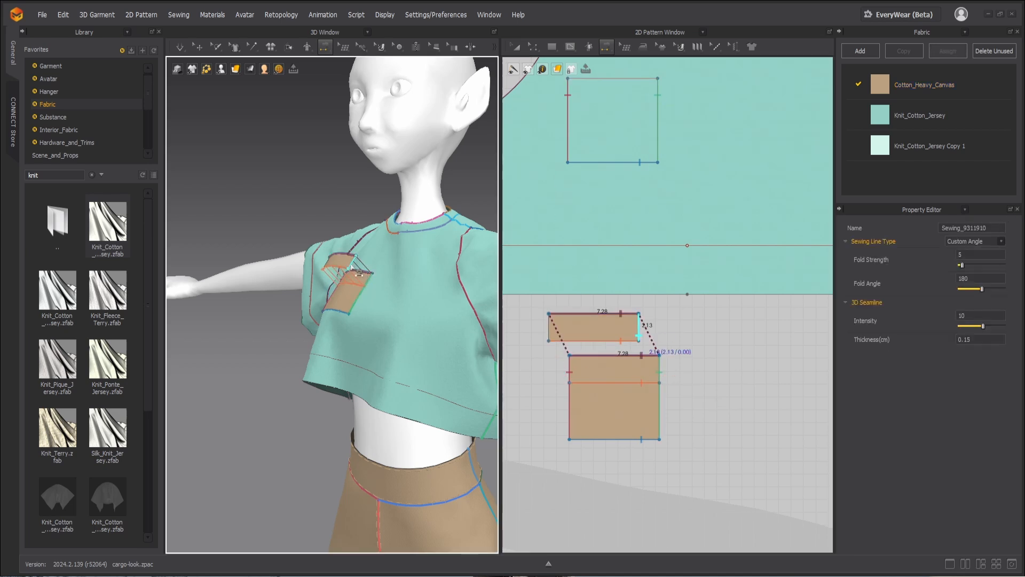
Step: Sew both short side edges of the strip to the matching side edges of the pocket
click(351, 265)
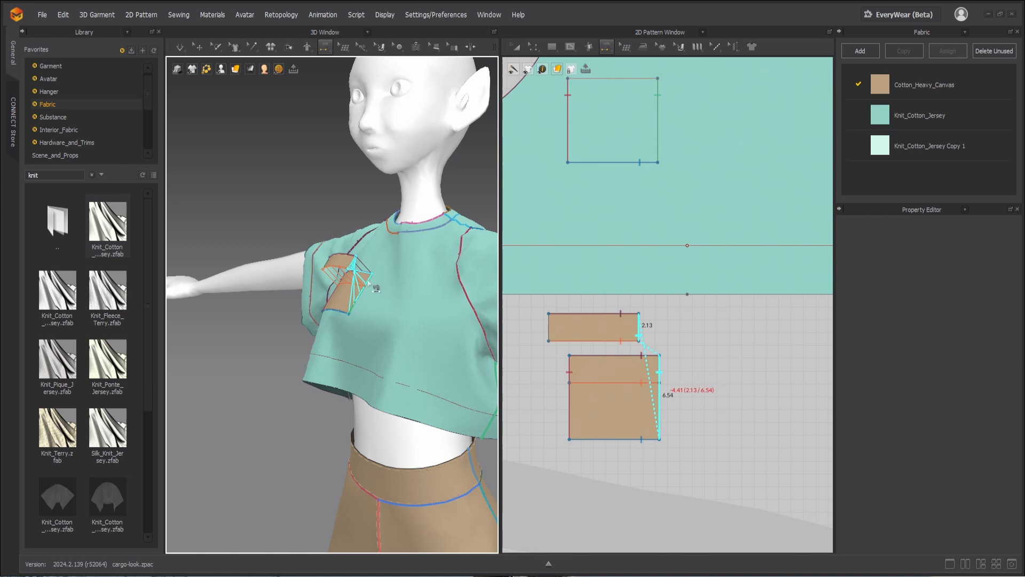
click(353, 300)
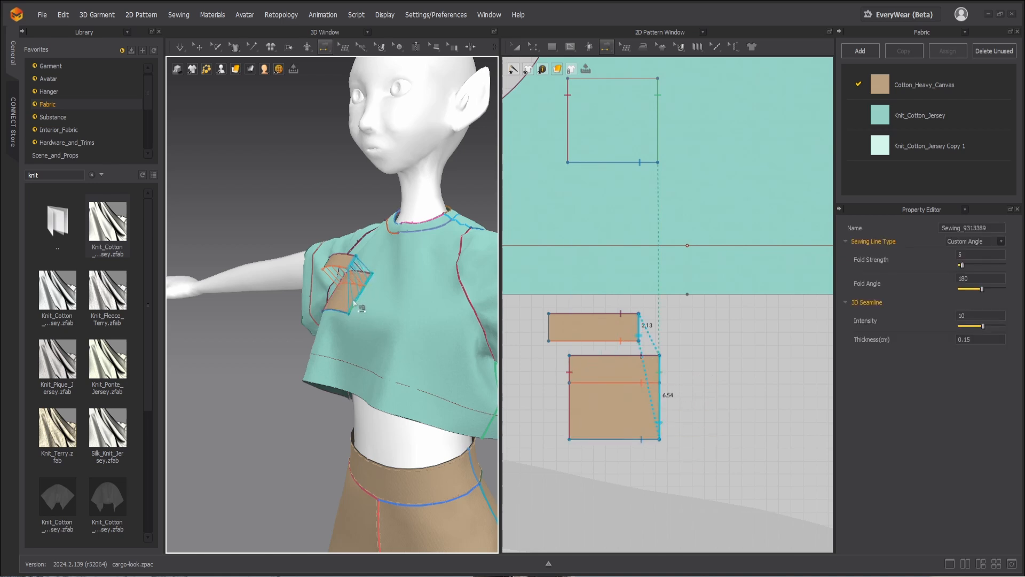
right_drag(307, 299, 337, 278)
click(323, 269)
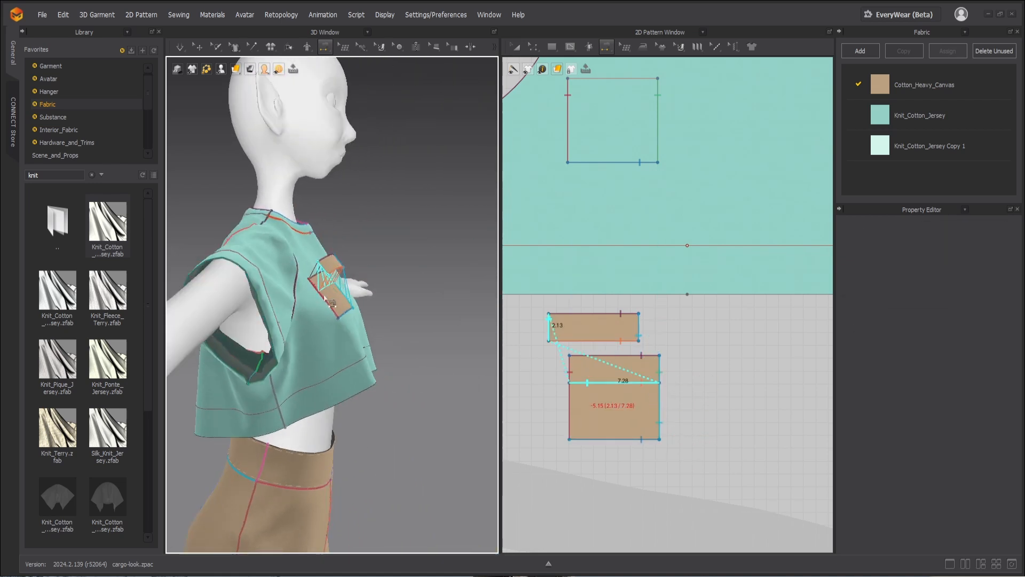
click(334, 311)
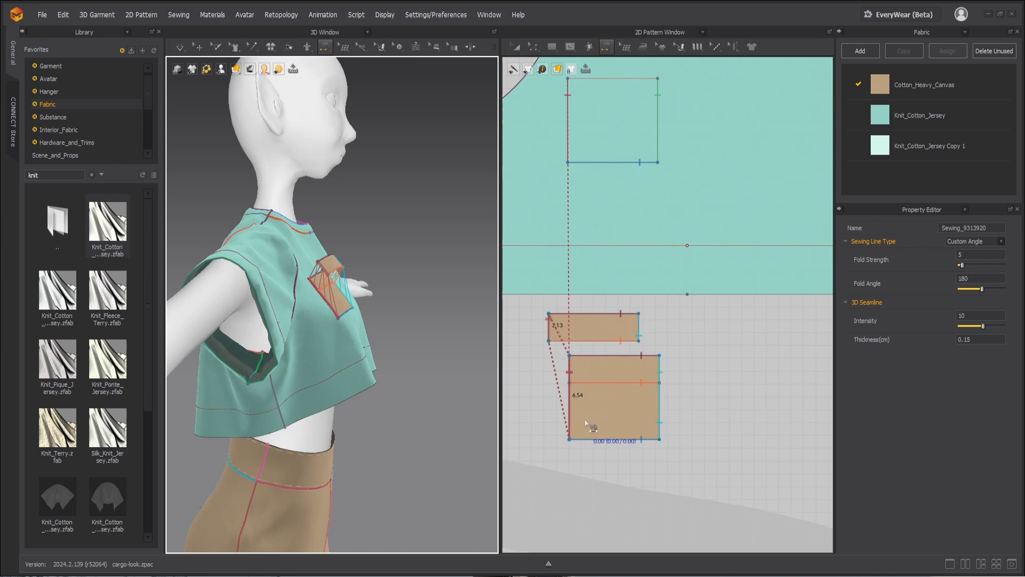
Step: Shorten the strip's side seams on both pocket edges to 2.13 cm so they end at the pocket's internal line
scroll(574, 446, up, 4)
drag(567, 430, 567, 300)
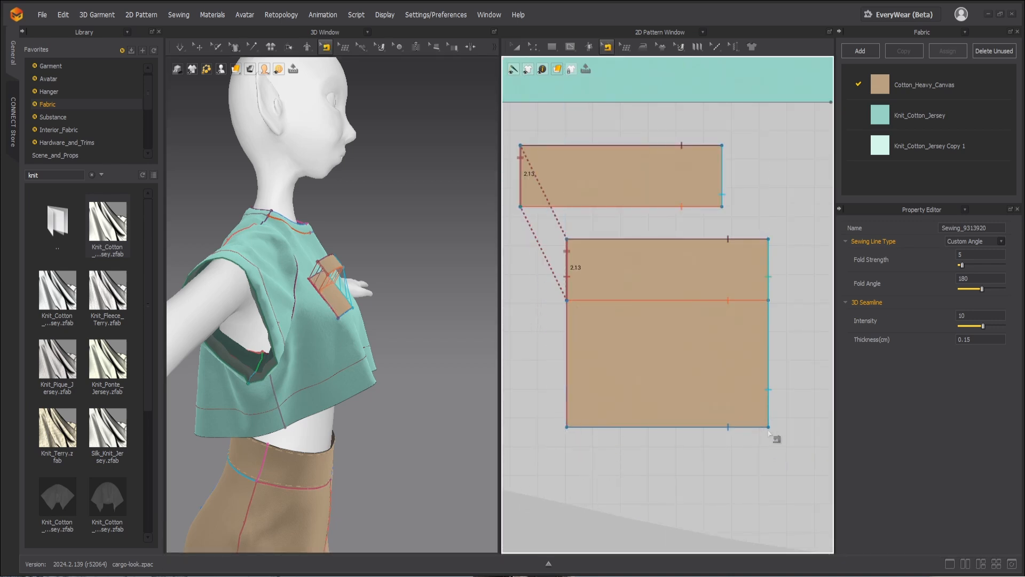
click(769, 429)
click(784, 453)
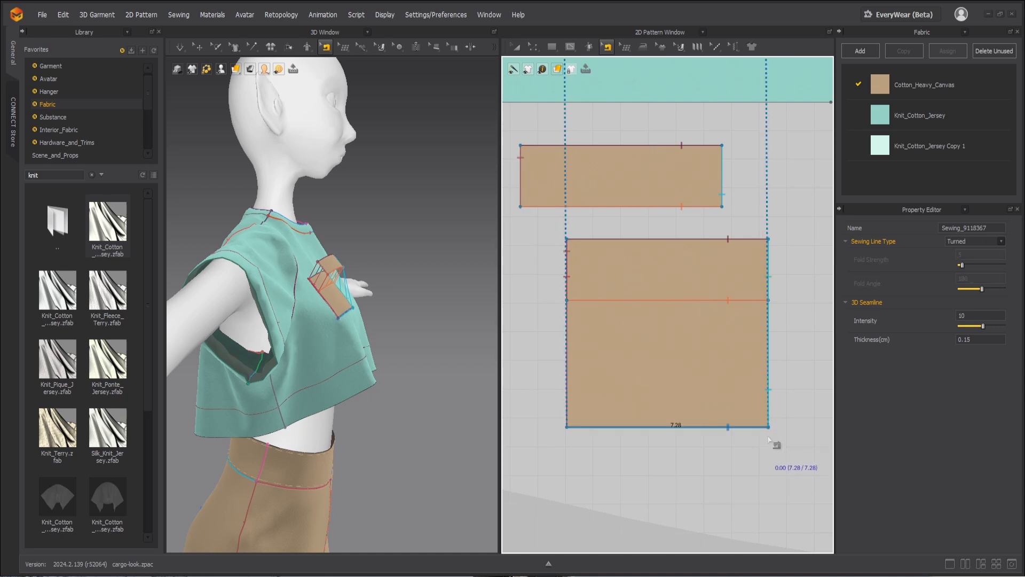
click(767, 282)
click(796, 295)
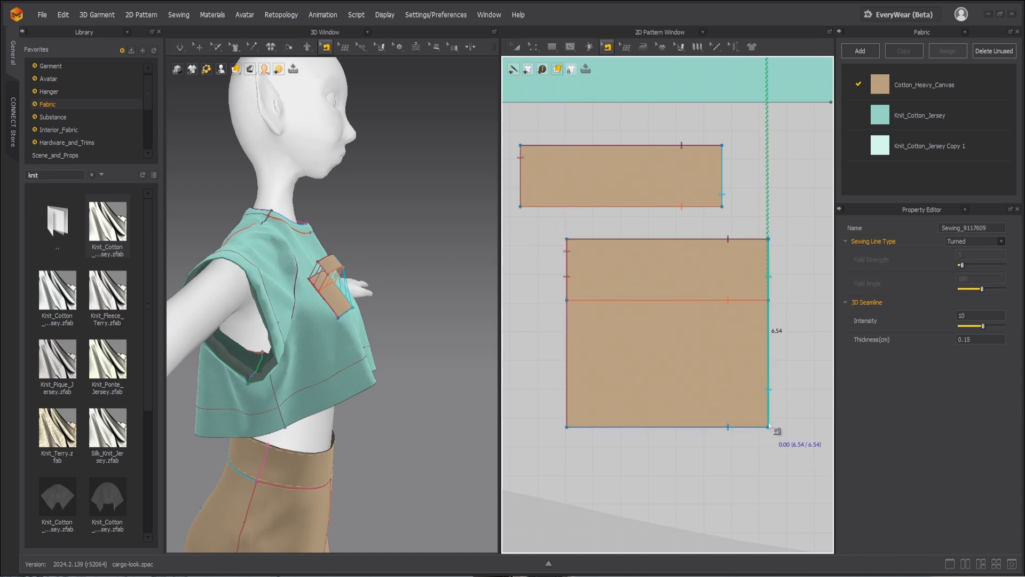
drag(769, 429, 770, 301)
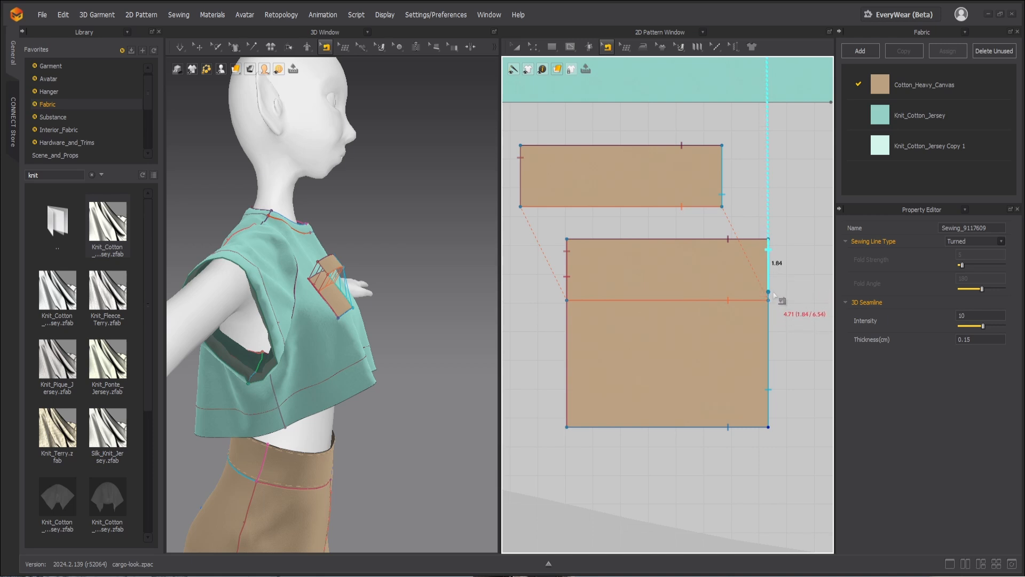
click(776, 430)
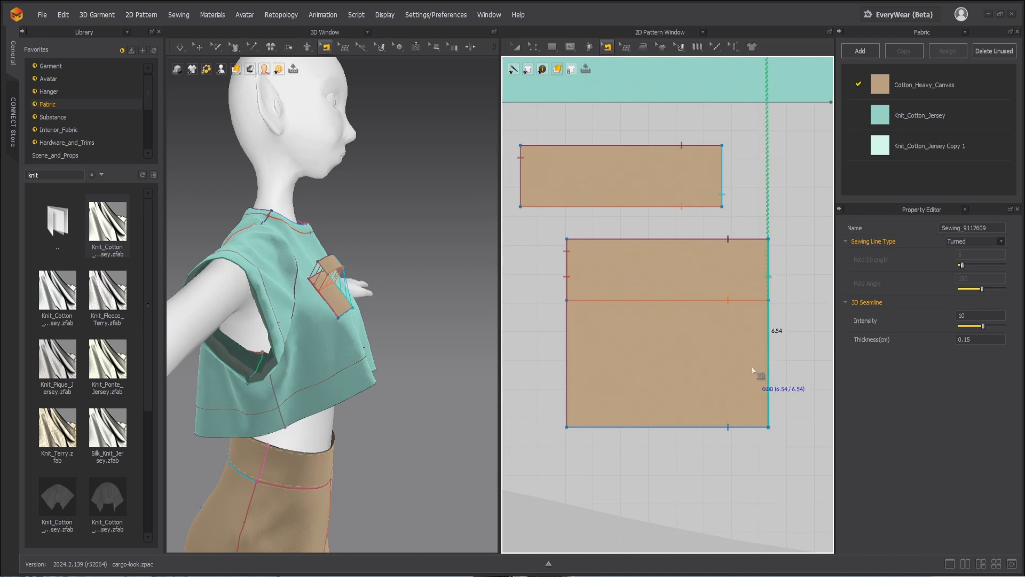
click(722, 198)
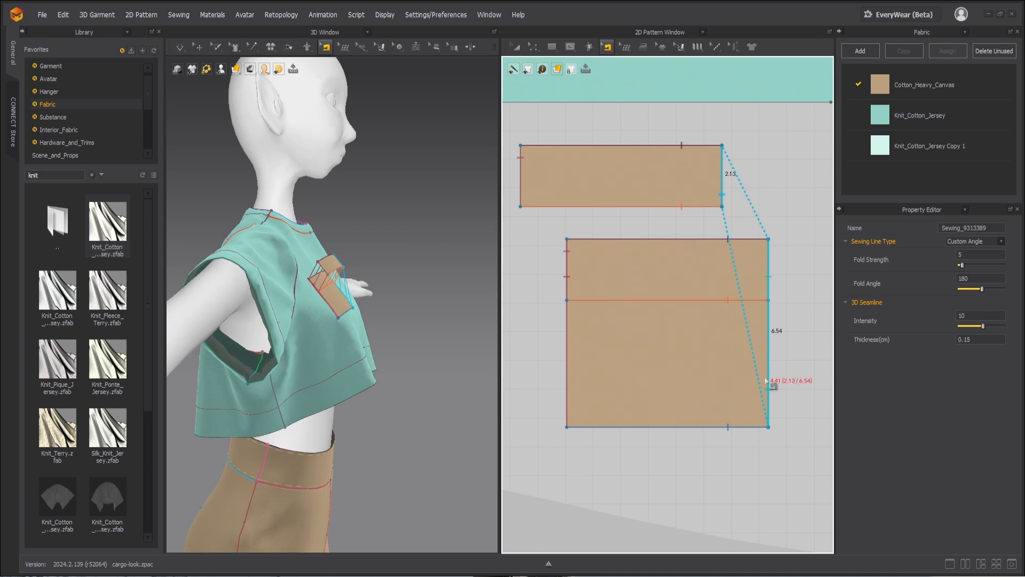
drag(768, 427, 775, 300)
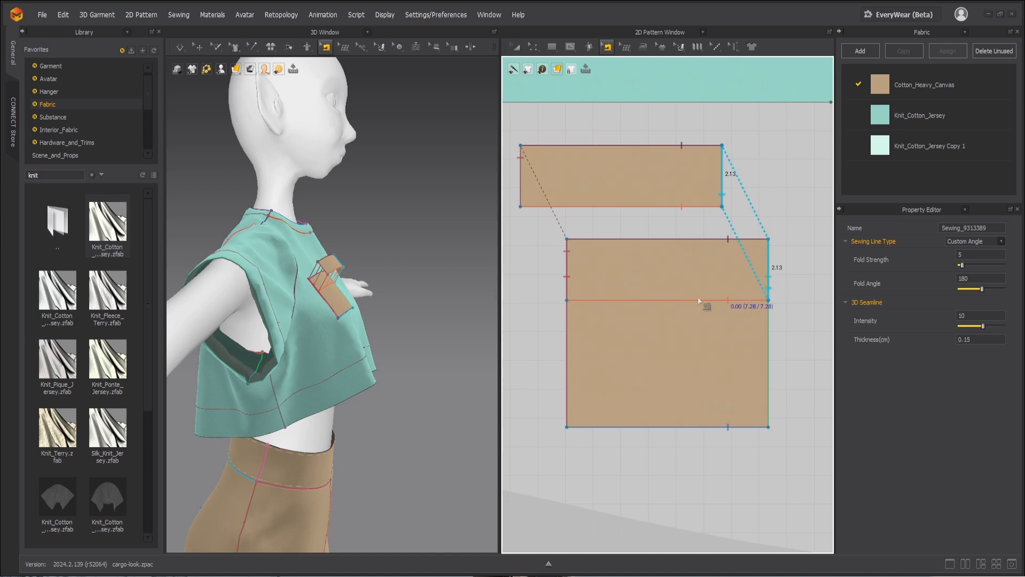
Step: Simulate the garment to pull the sewn strip onto the pocket, and inspect its seams up close
key(q)
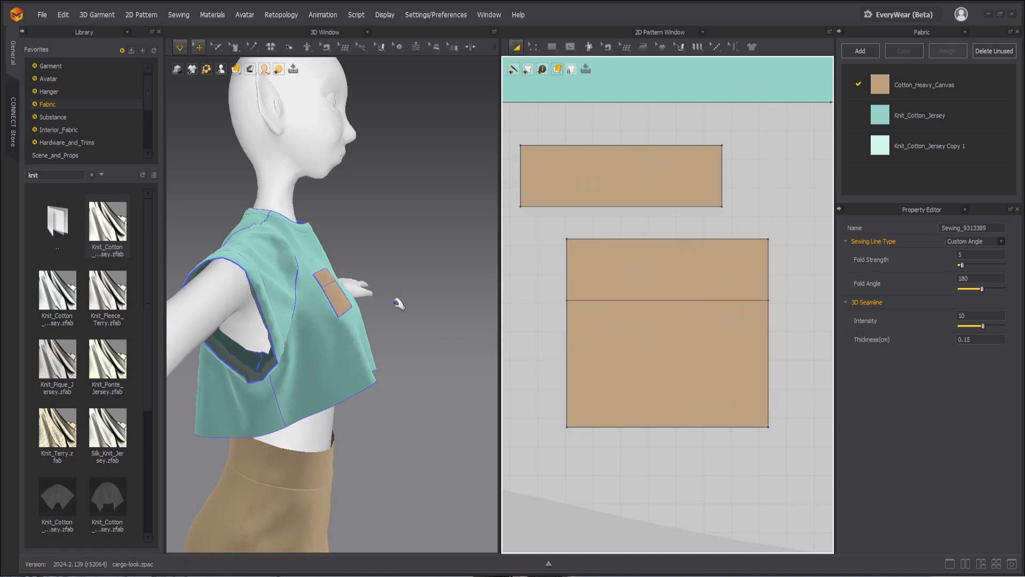
key(b)
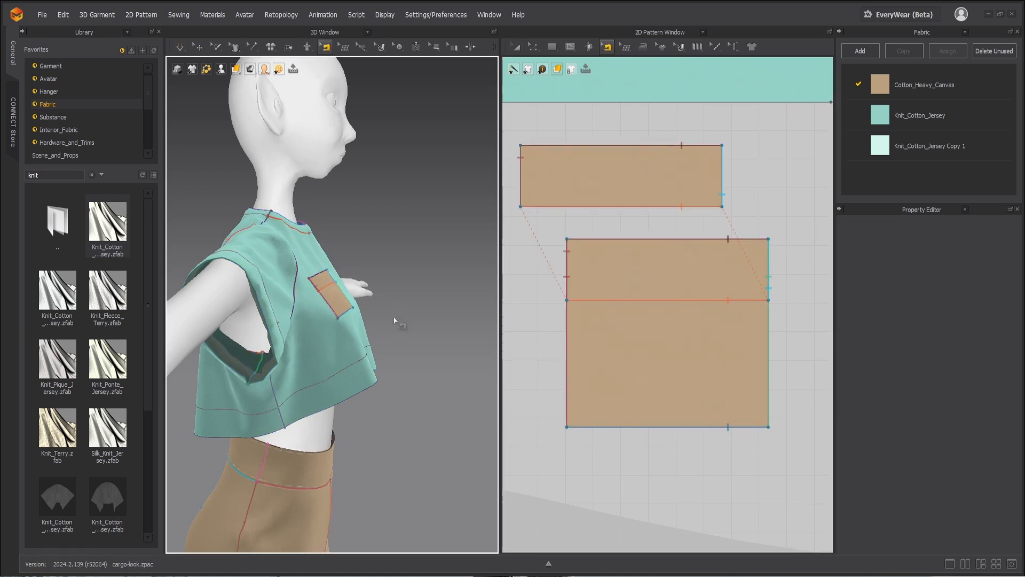
mouse_move(392, 316)
right_down()
mouse_move(396, 330)
mouse_move(391, 305)
right_up()
scroll(389, 300, up, 6)
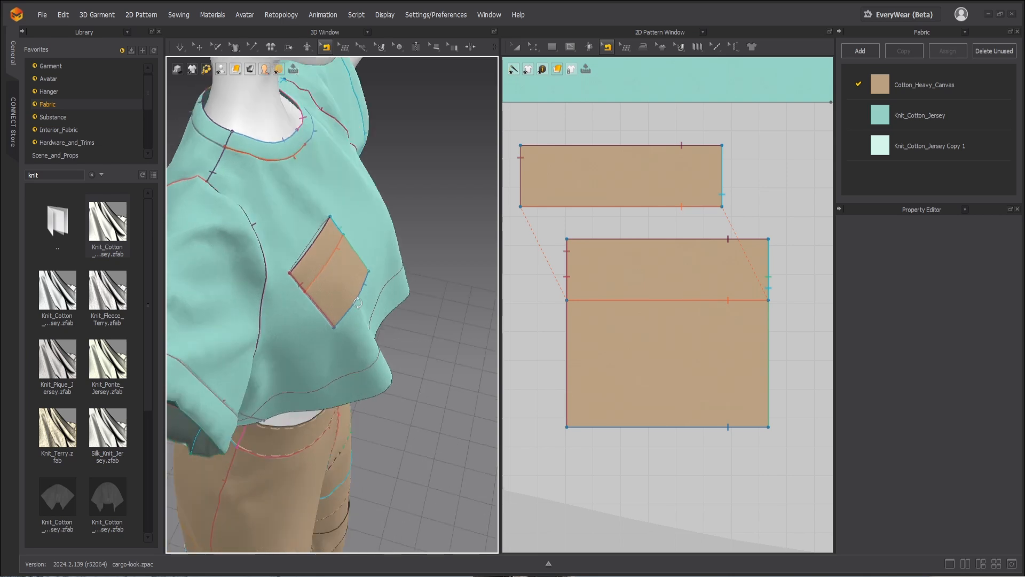
Step: Pull on the strip during simulation to test its attachment, and check the pocket from the front and side
key(q)
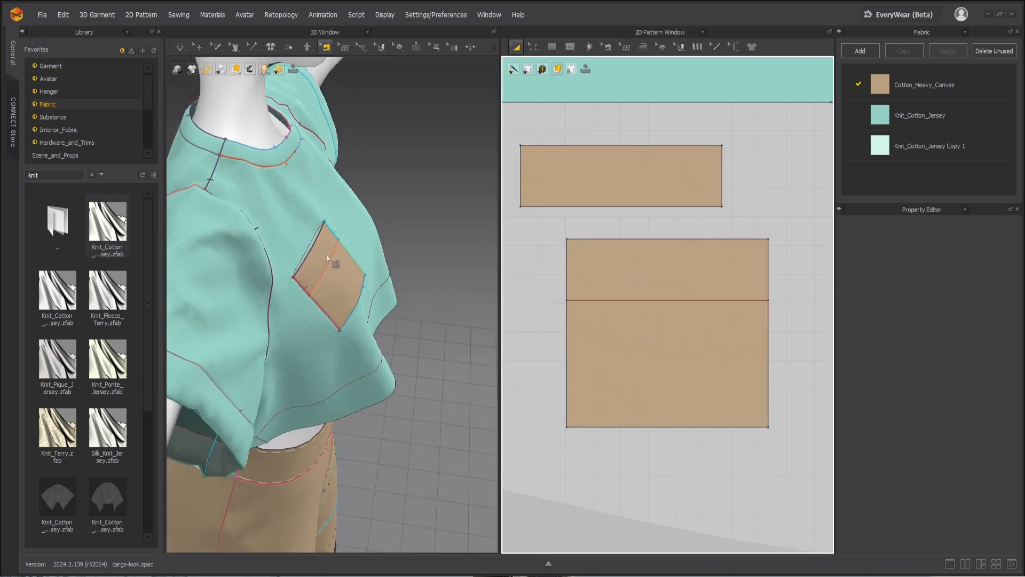
click(330, 255)
drag(327, 255, 354, 259)
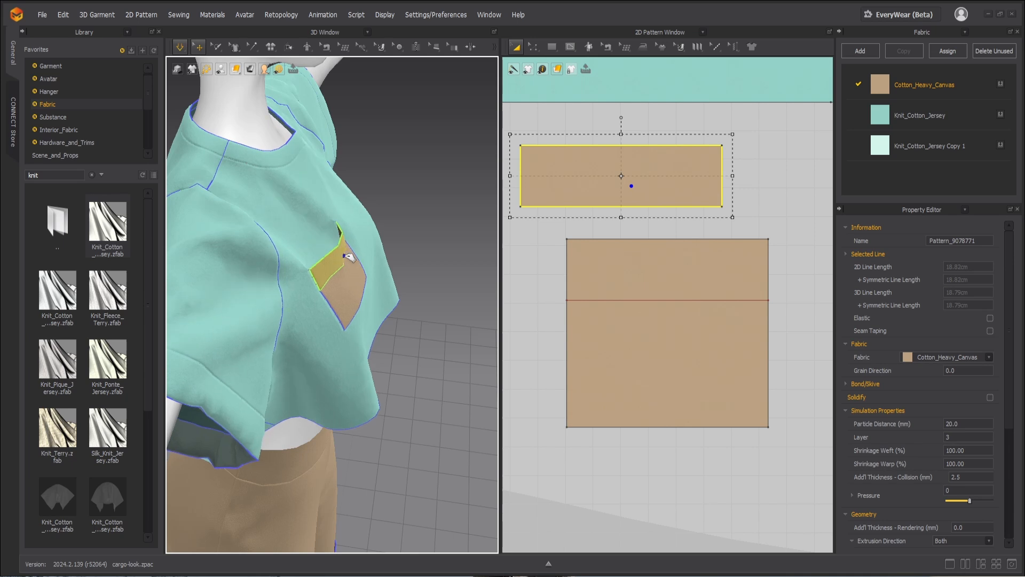
click(356, 279)
click(406, 226)
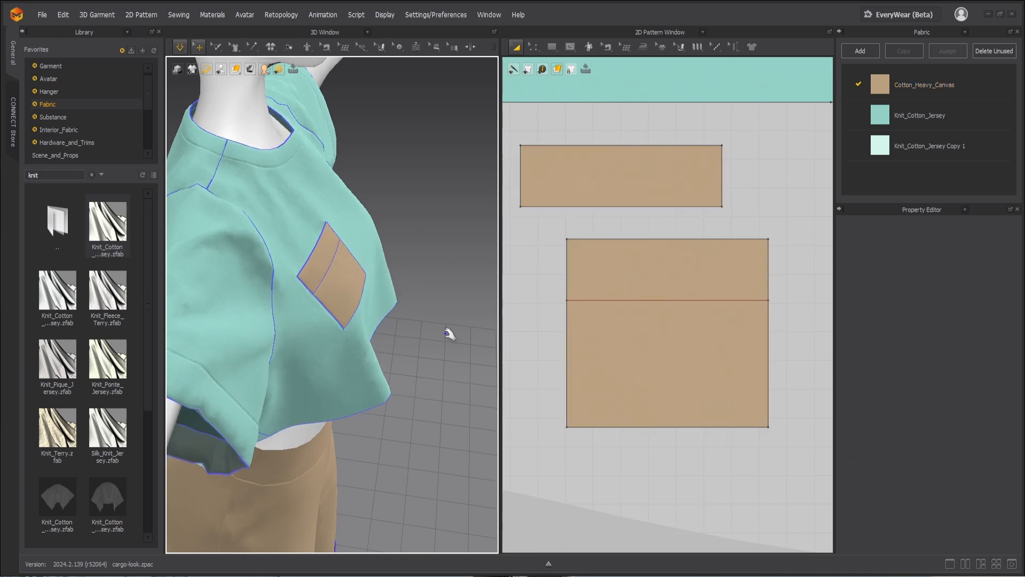
right_drag(450, 334, 355, 311)
middle_drag(353, 282, 380, 373)
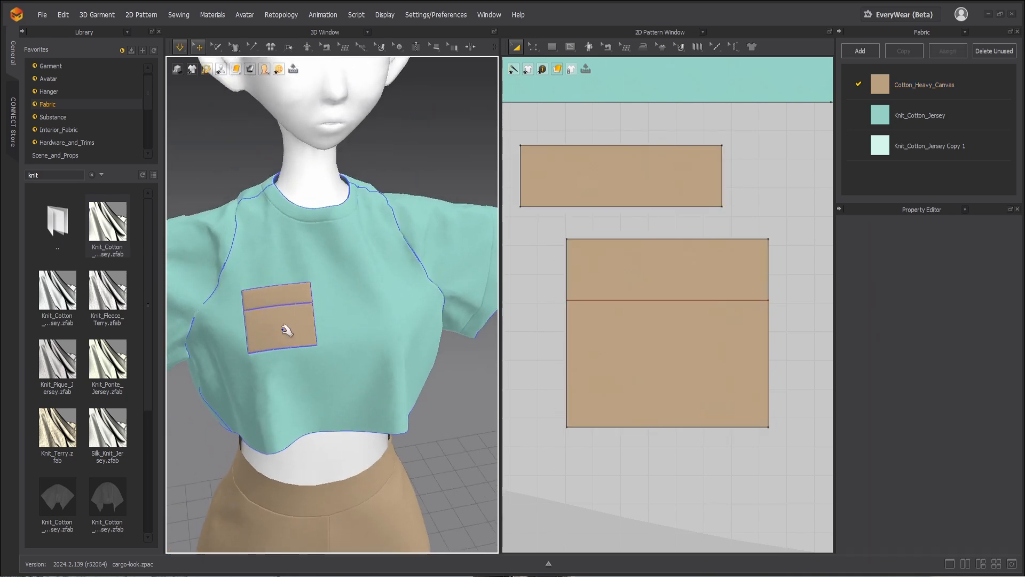
right_drag(297, 321, 344, 309)
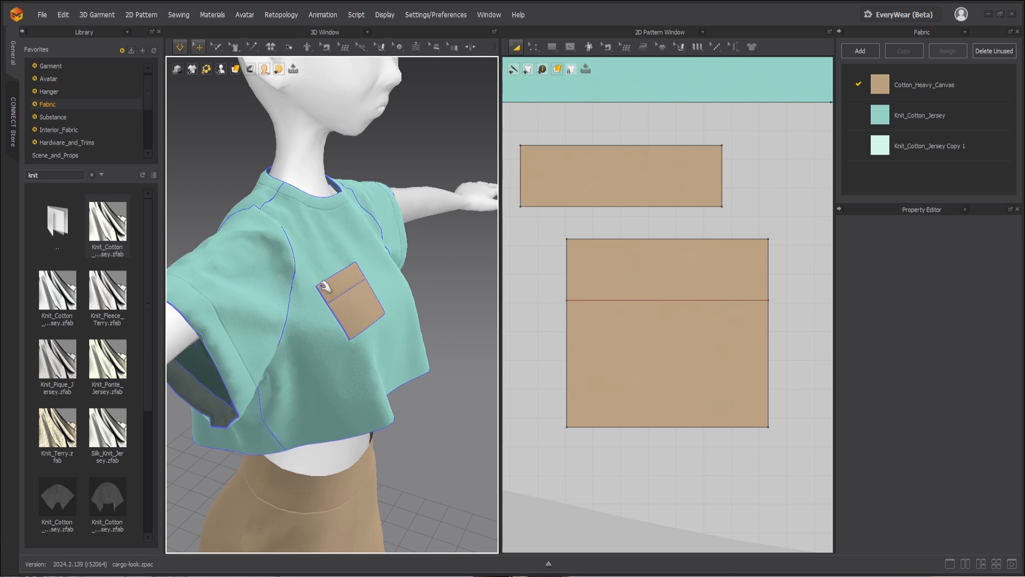
Step: Assign the Knit_Cotton_Jersey fabric to the main pocket pattern beneath the strip
key(b)
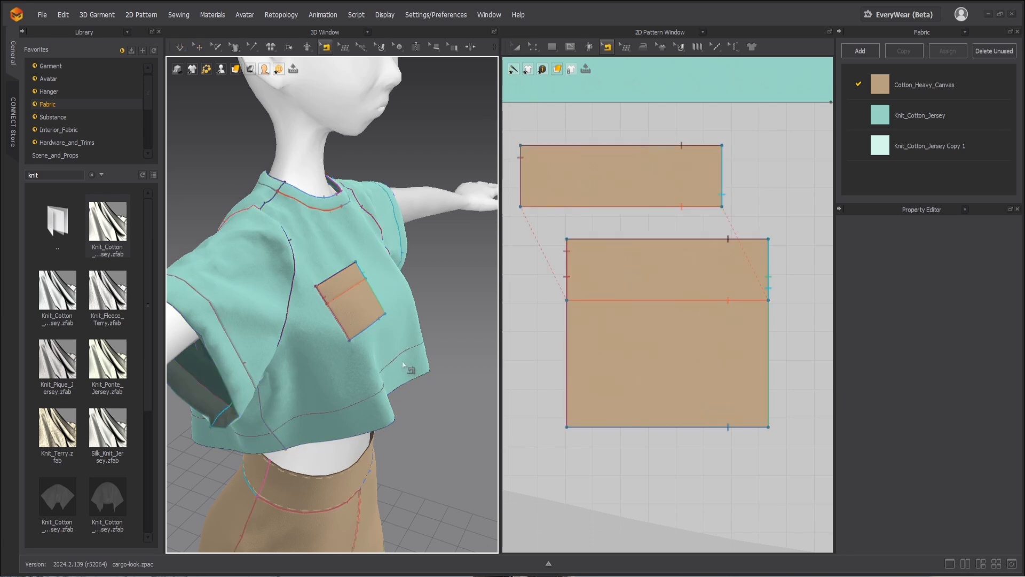
key(a)
key(2)
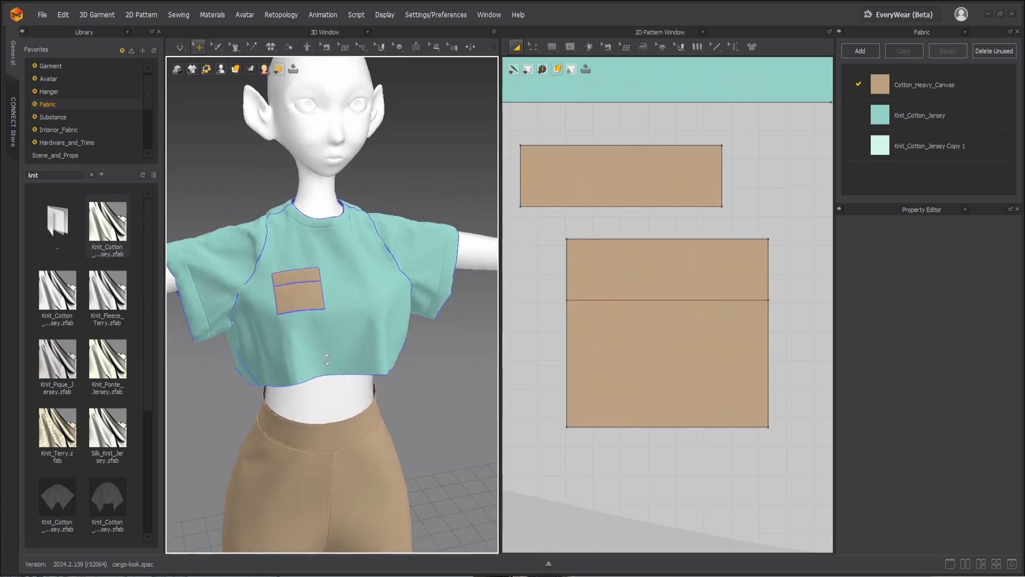
click(947, 110)
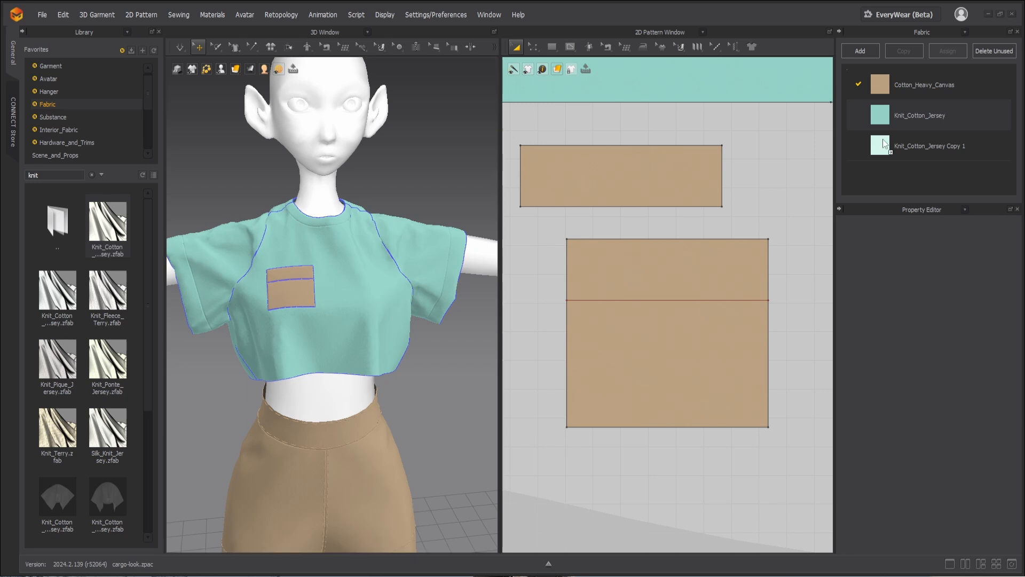
drag(697, 328, 697, 328)
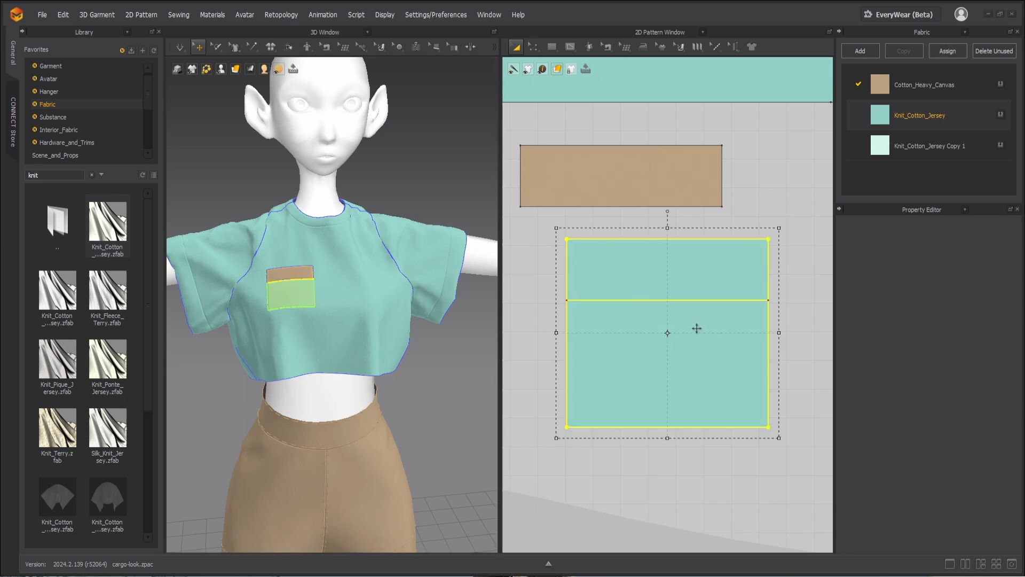
click(481, 342)
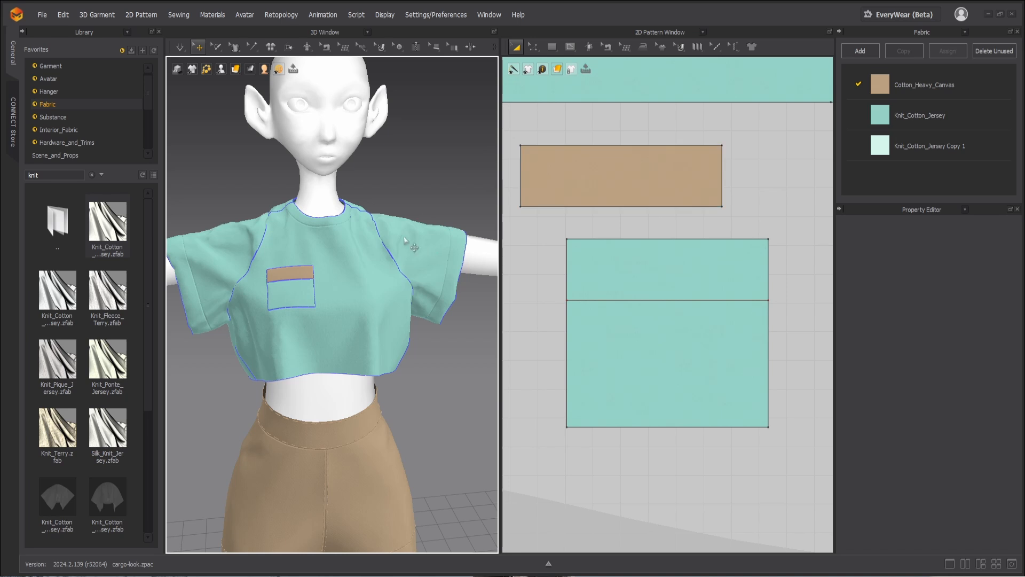
middle_drag(404, 238, 388, 181)
right_drag(364, 187, 378, 193)
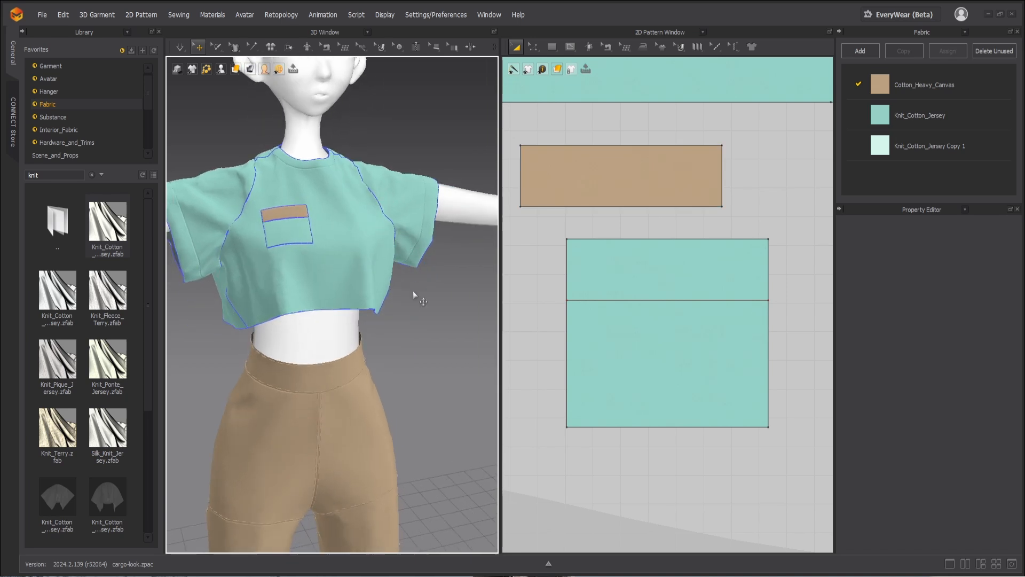
Step: Cut and sew the front bodice along the internal line above its hem, separating a hem band
scroll(635, 235, down, 6)
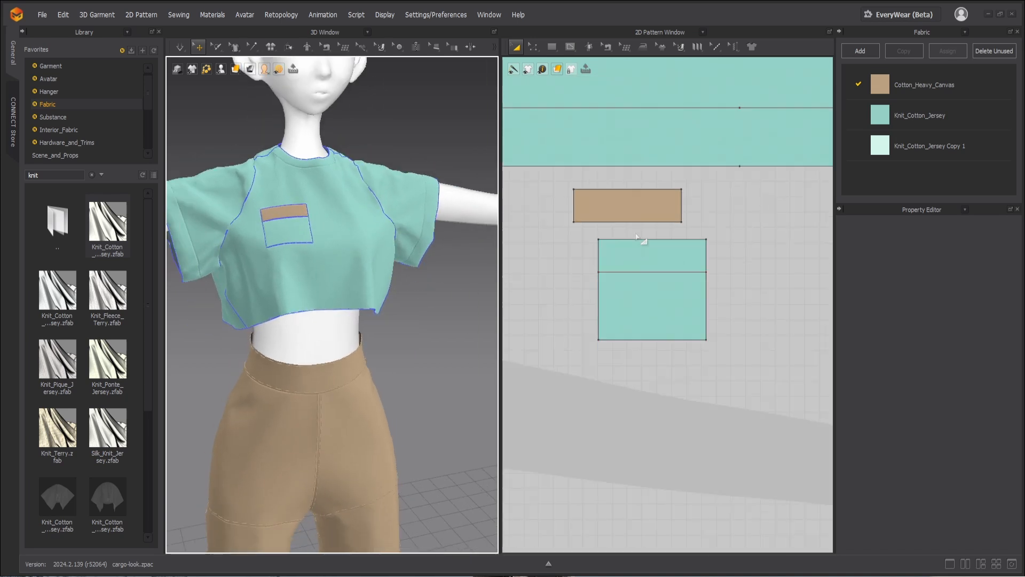
key(z)
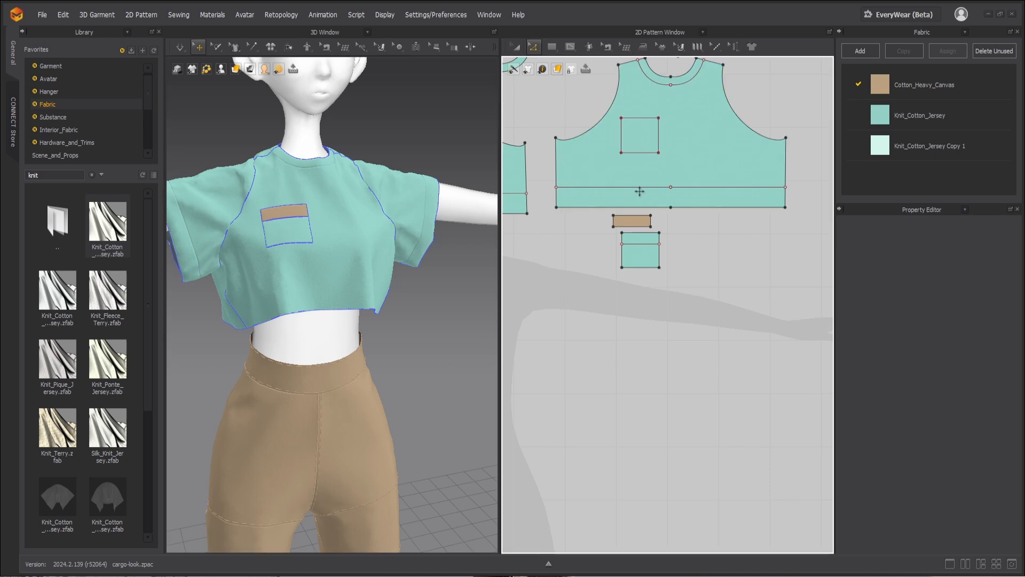
click(641, 187)
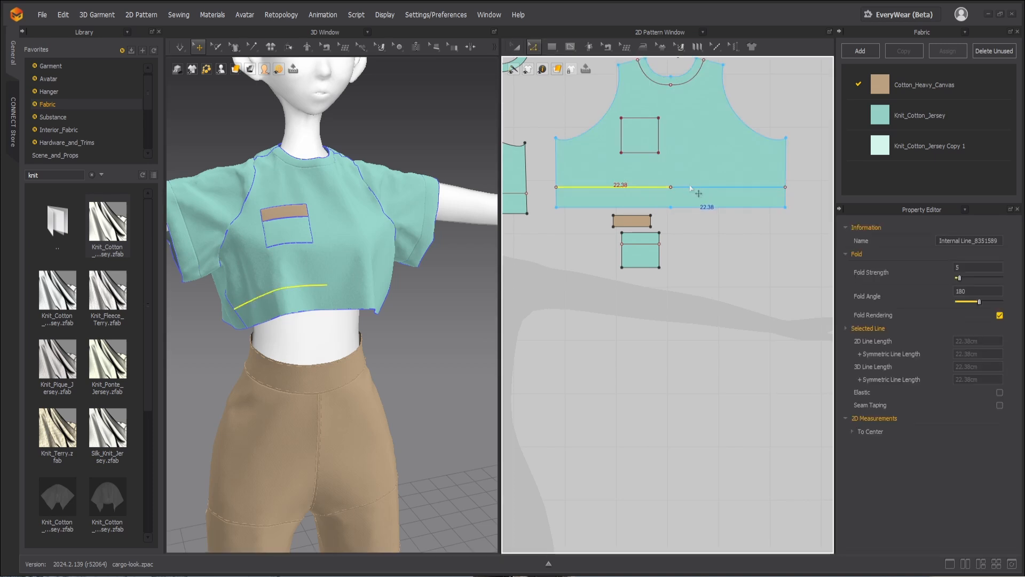
right_click(691, 188)
click(716, 307)
Step: Set the front hem band's additional rendering thickness to 2.0 mm
click(617, 194)
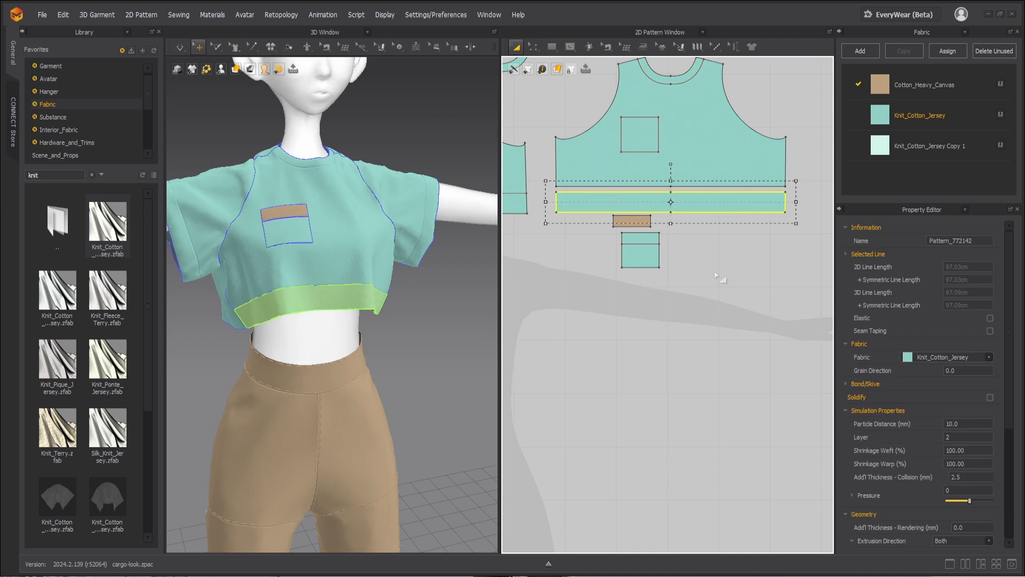
scroll(929, 463, down, 3)
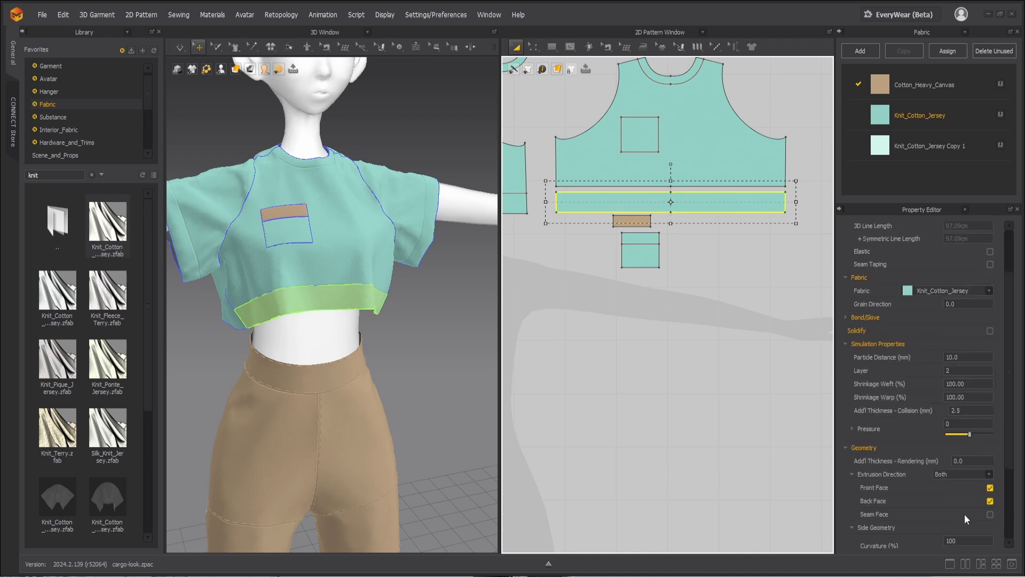
click(952, 461)
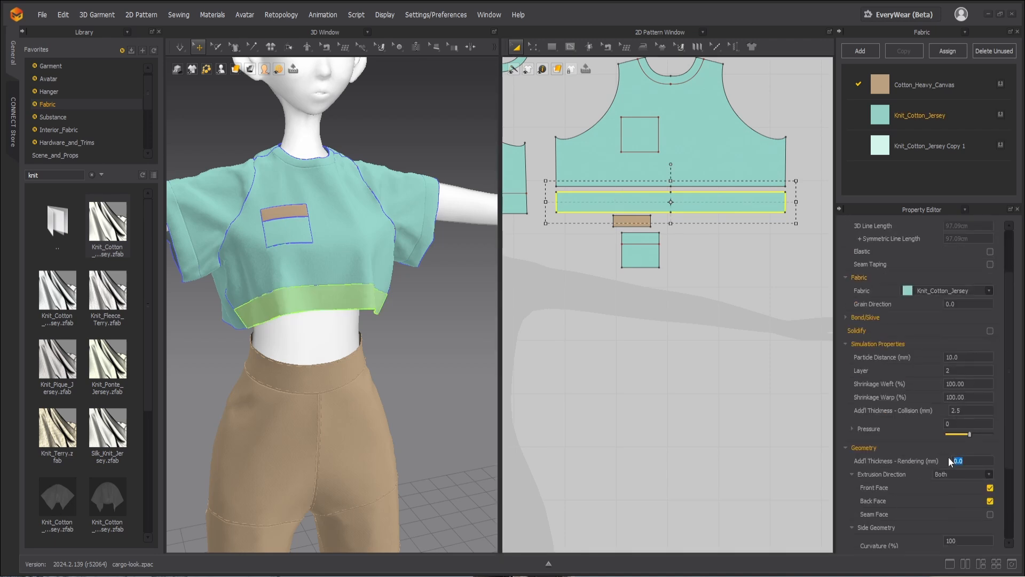
text(1.0)
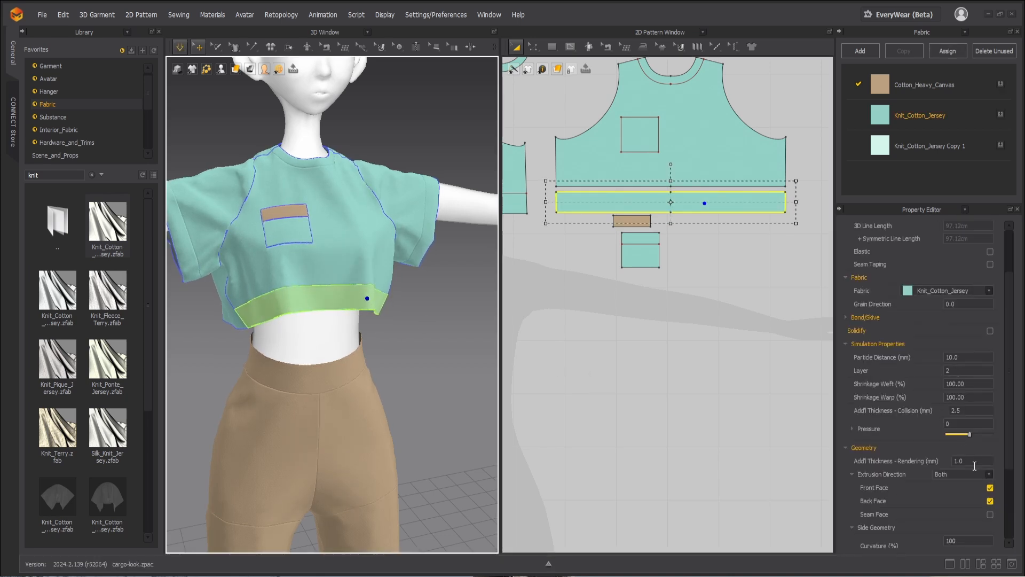
click(968, 461)
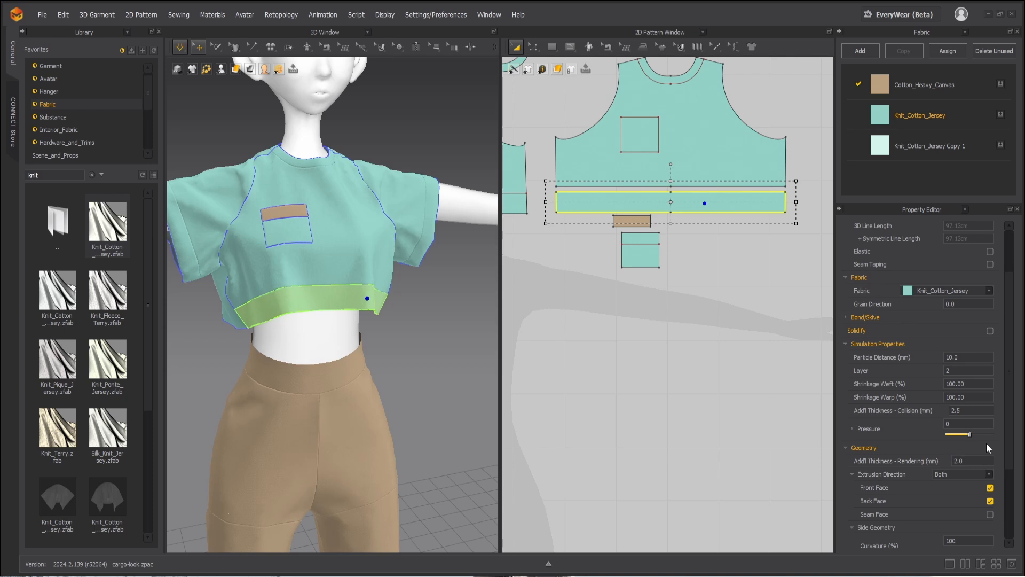
click(611, 362)
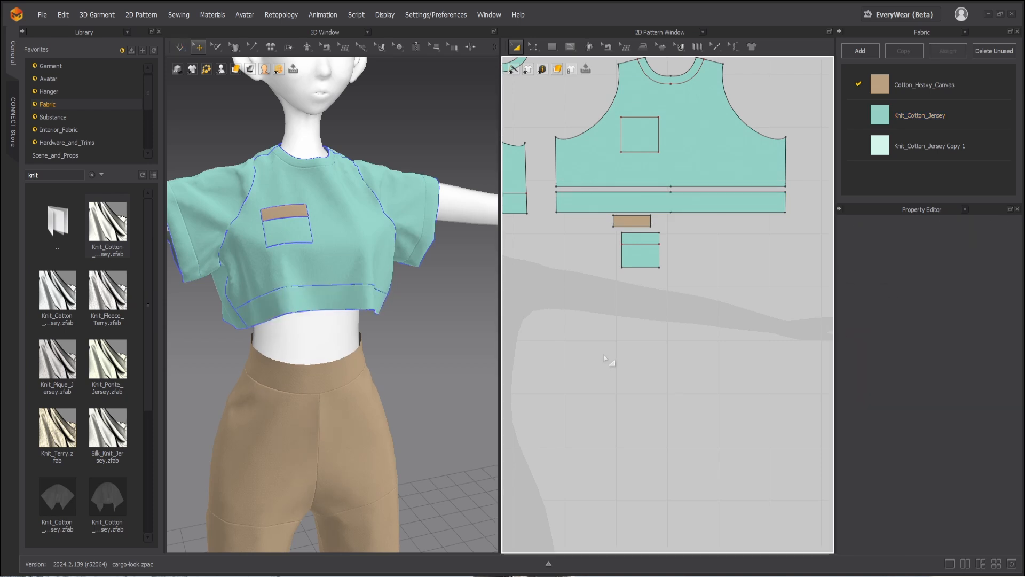
Step: Run the simulation, tug on the front hem band, and inspect the shirt's hem from the front
click(343, 296)
key(space)
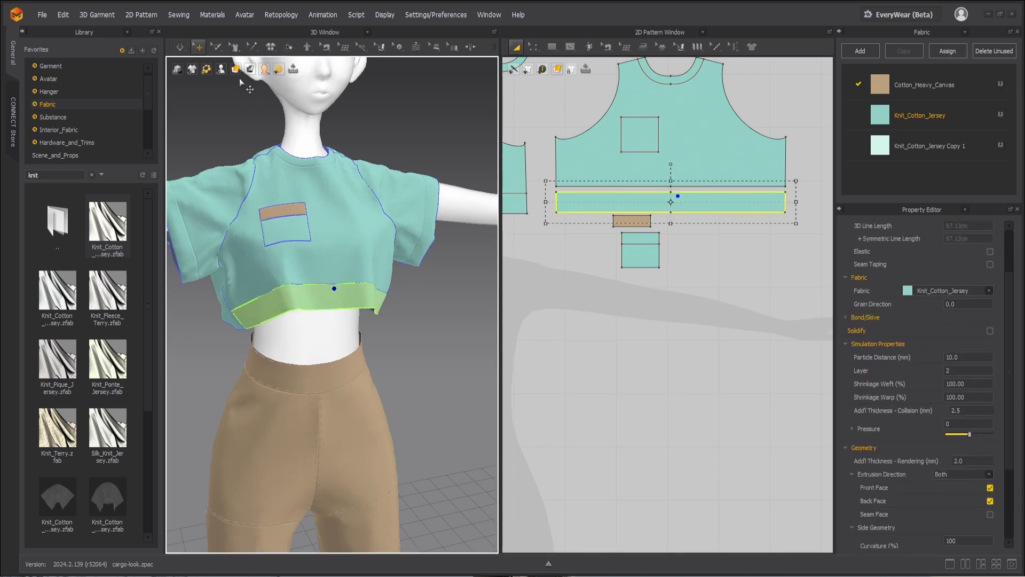
click(243, 85)
click(405, 305)
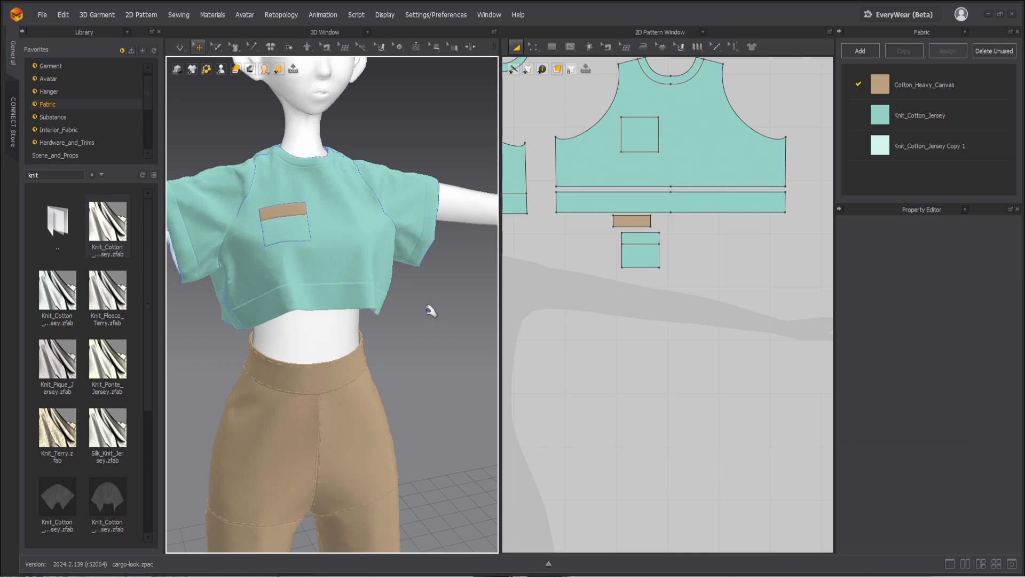
scroll(411, 297, down, 2)
scroll(411, 296, down, 2)
right_drag(411, 297, 389, 309)
scroll(394, 316, up, 1)
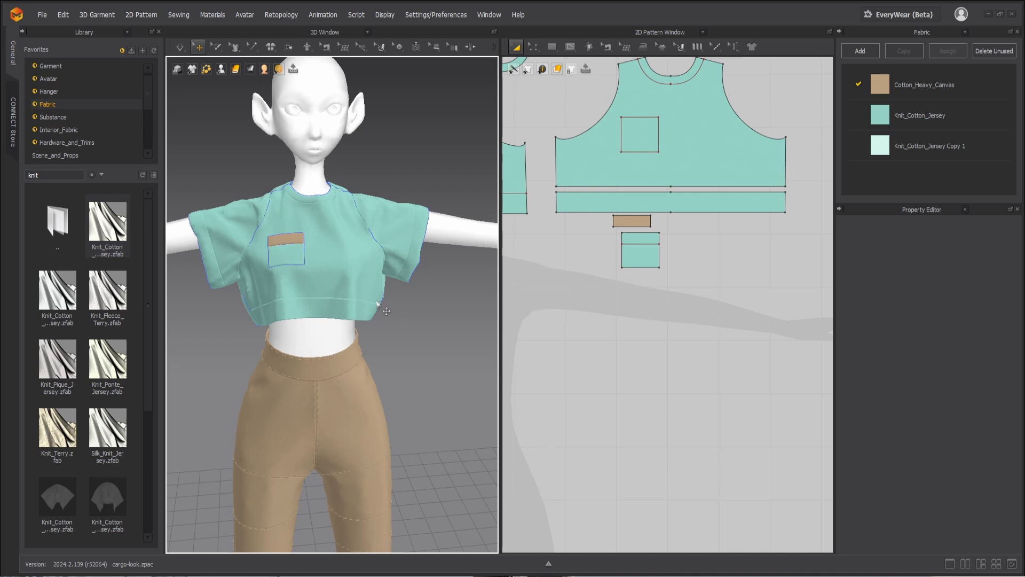
Step: Delete the two pale Knit_Cotton_Jersey Copy 1 strips below the sleeve patterns and simulate the sleeves without them
scroll(652, 270, down, 4)
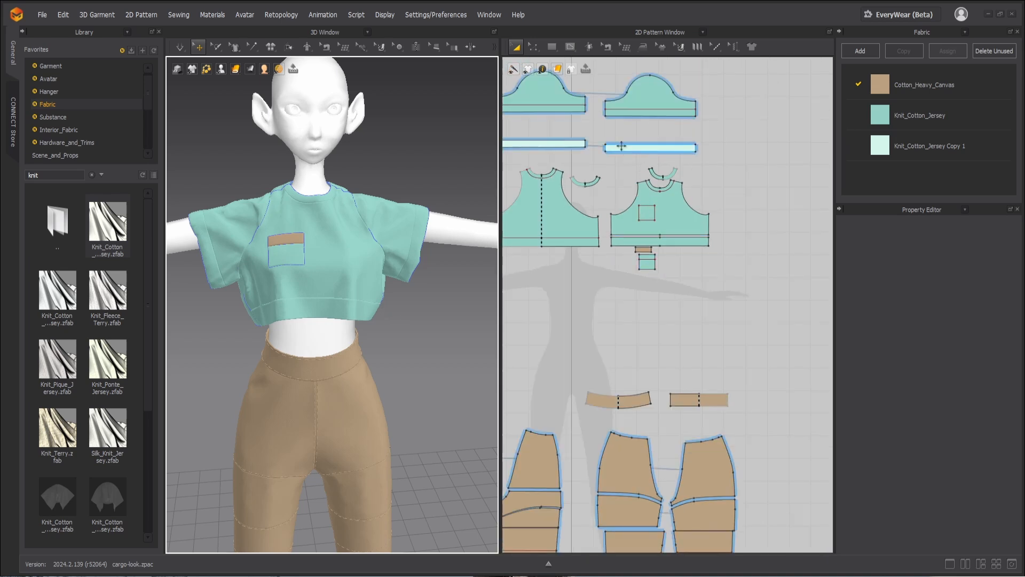
click(621, 147)
shift+click(564, 144)
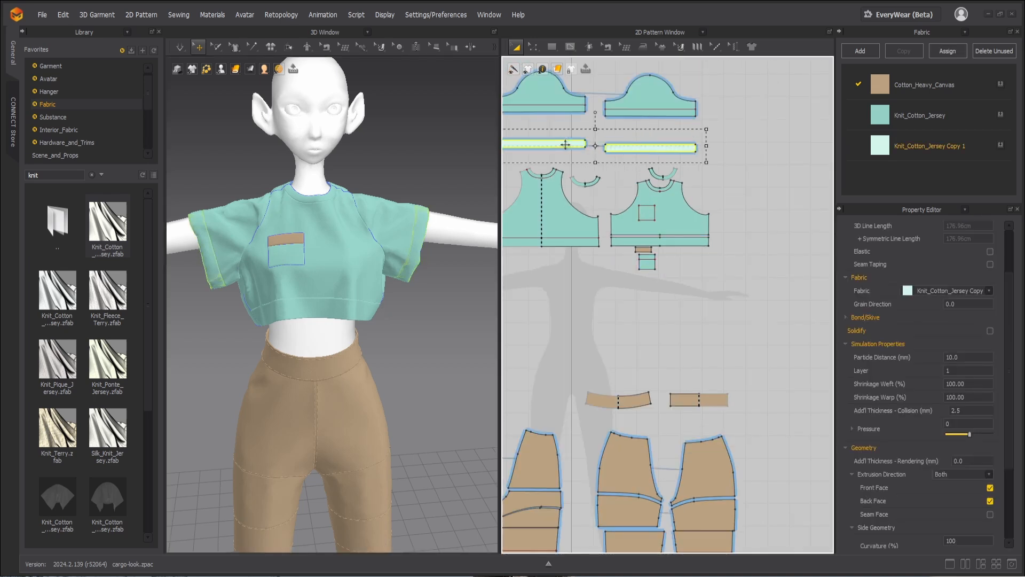
key(Delete)
key(space)
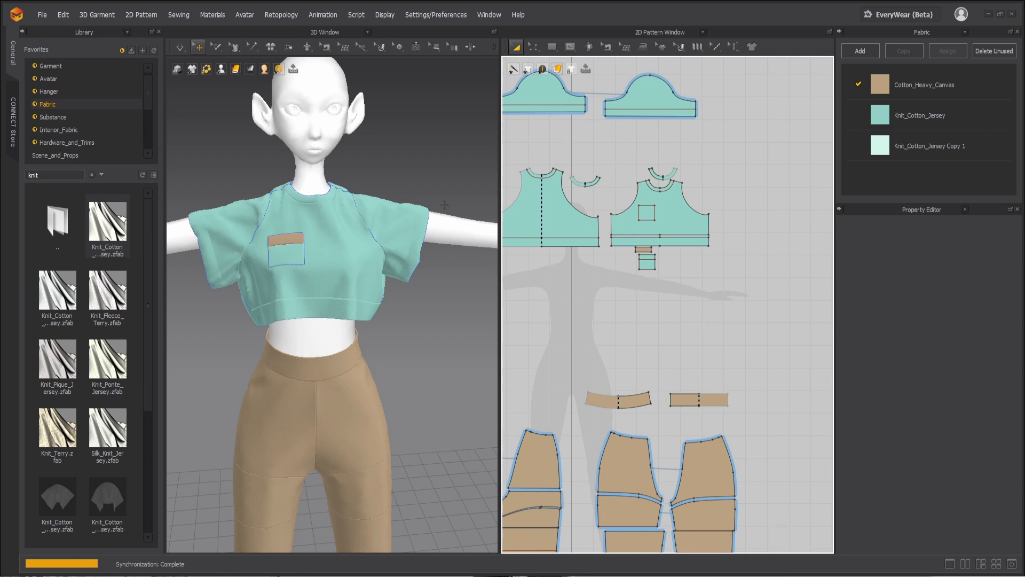
click(415, 230)
key(space)
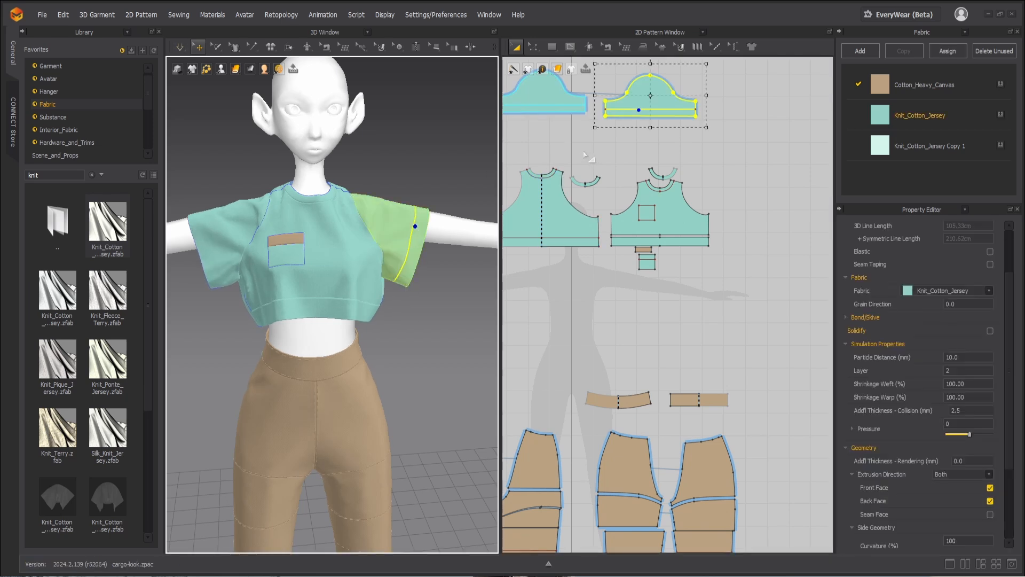
Step: Cut and sew the sleeve patterns along the internal line above their hems to separate the hem bands
key(z)
click(621, 110)
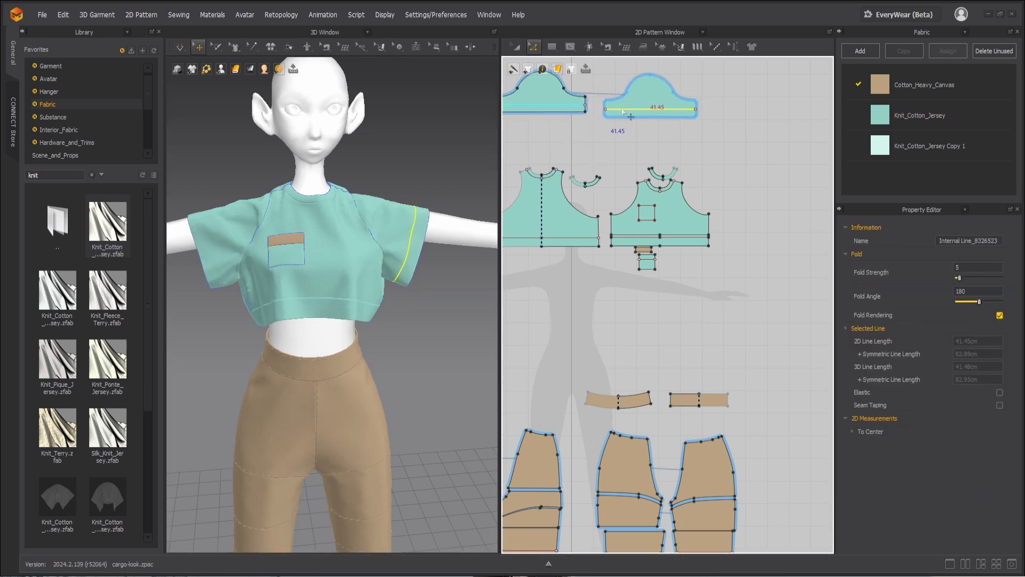
right_click(628, 109)
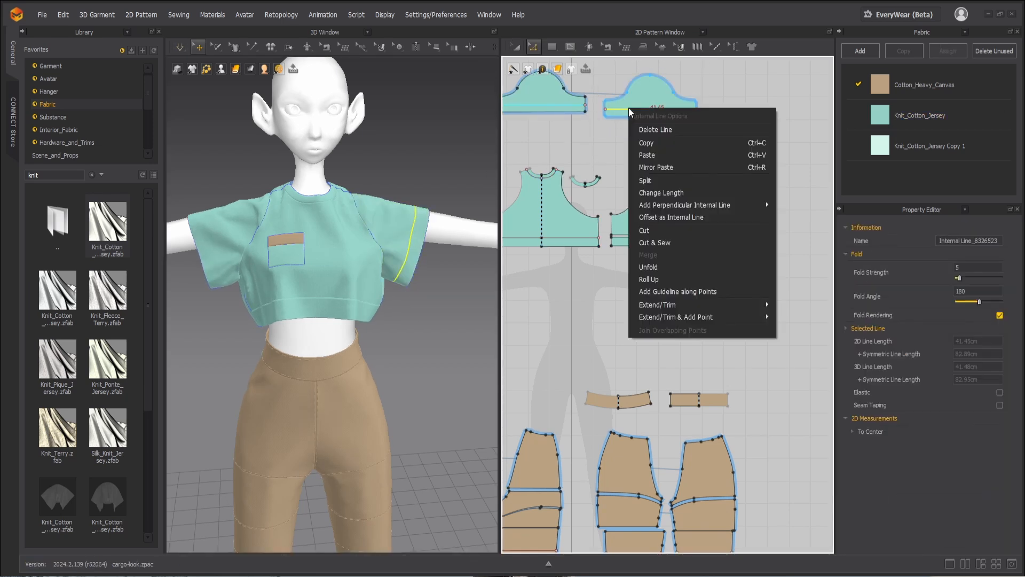
click(649, 241)
key(a)
Step: Change the sleeve hem bands' additional rendering thickness and tug on both sleeve ends during simulation
click(565, 106)
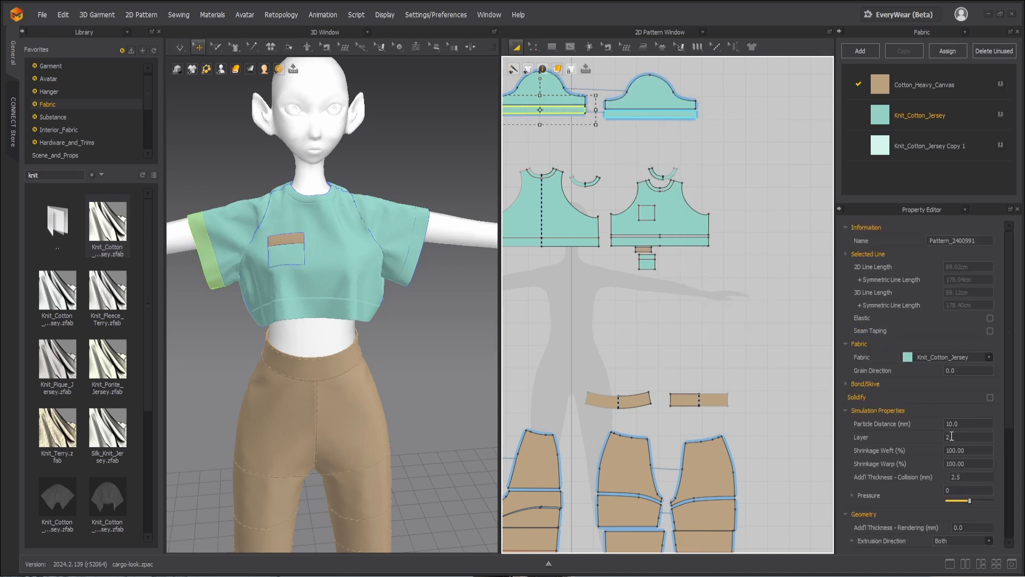
scroll(967, 499, down, 2)
click(951, 493)
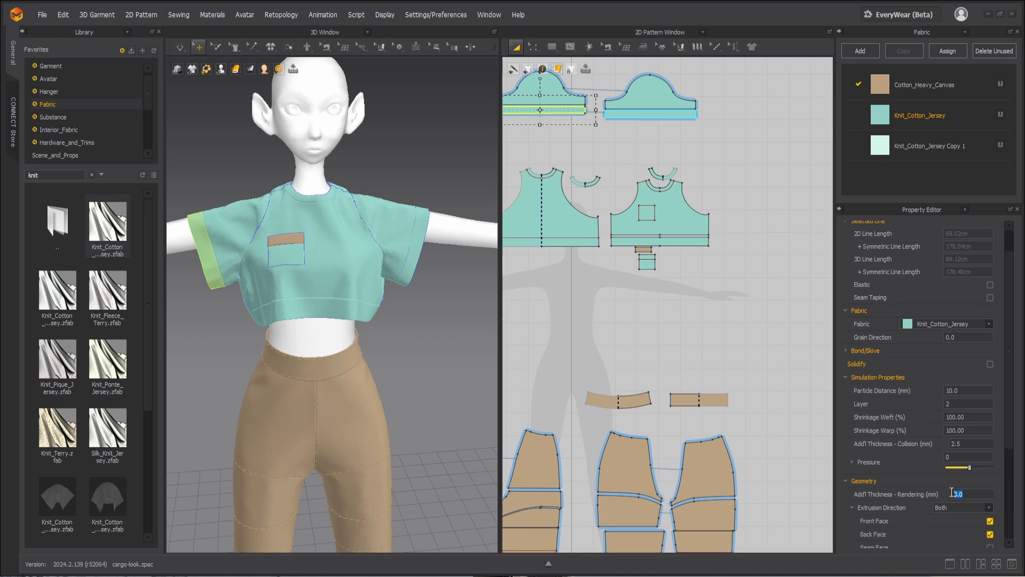
click(629, 313)
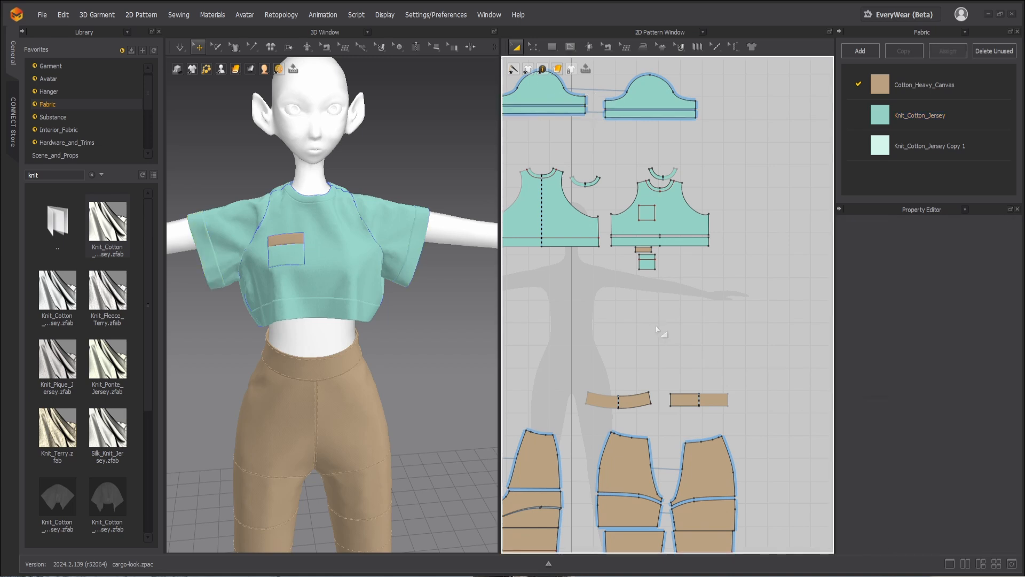
click(216, 279)
click(415, 211)
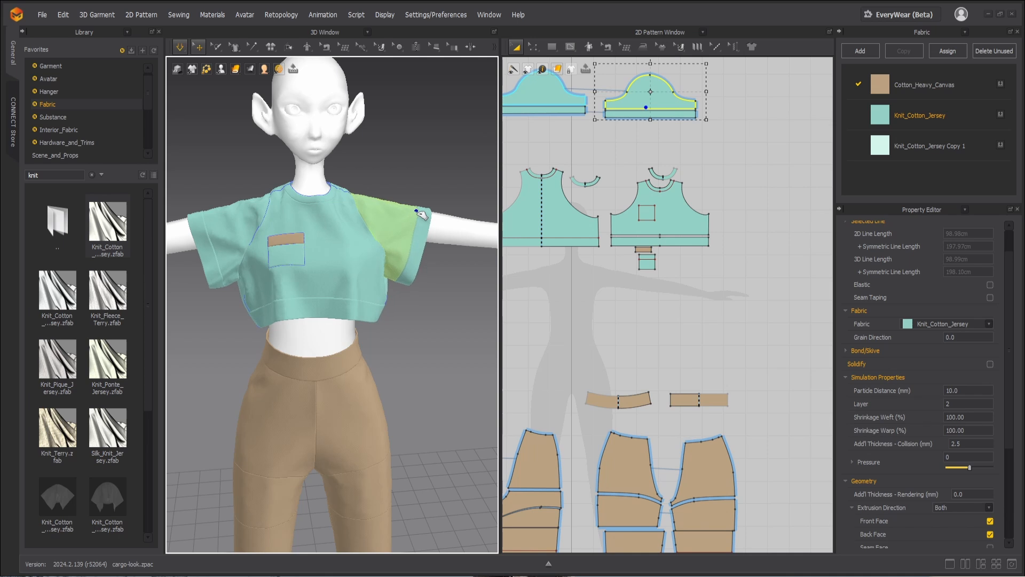
click(421, 326)
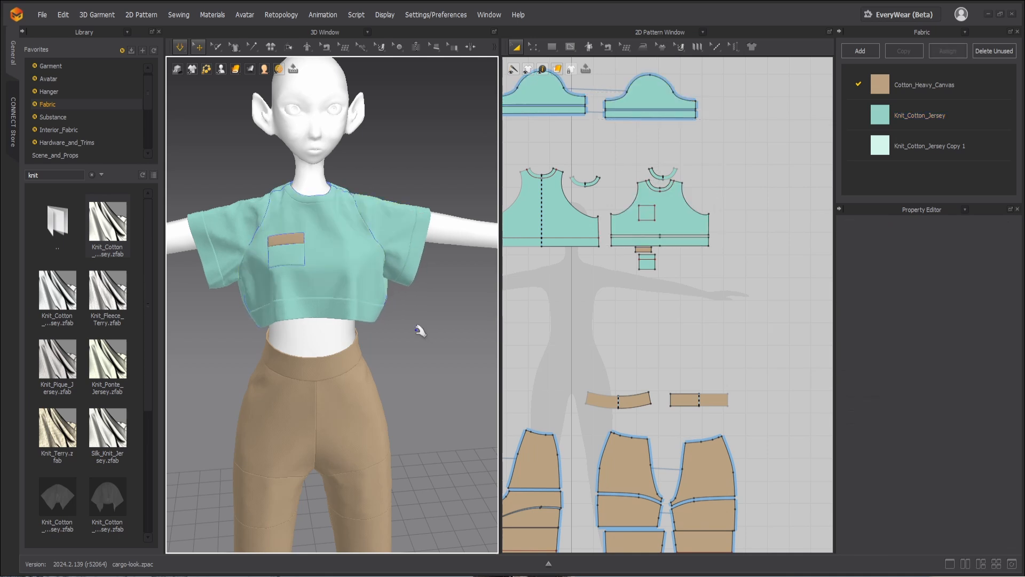
Step: Activate the Free Topstitch tool, show the topstitch styles, and remove the unused ones
click(711, 47)
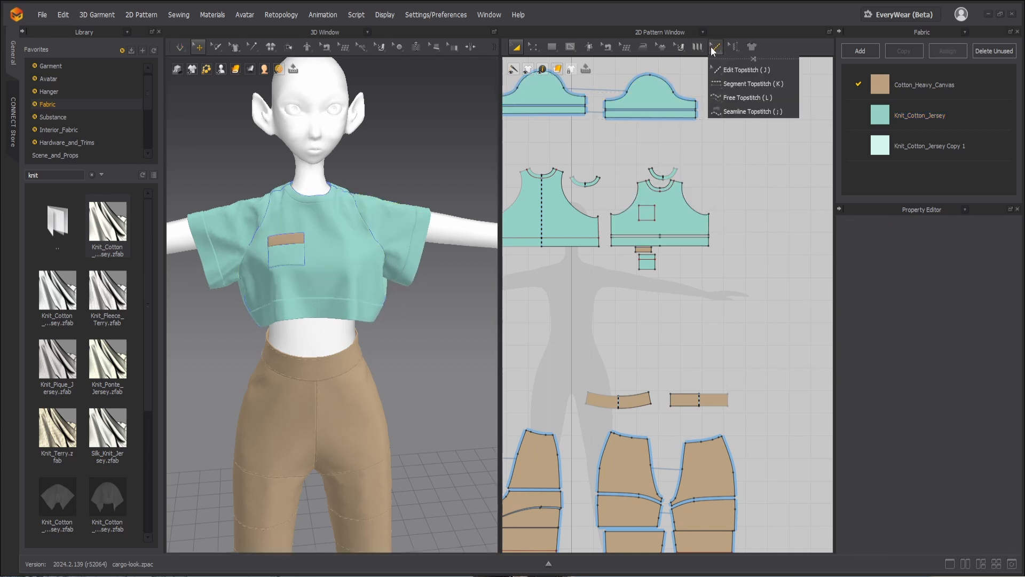
click(727, 94)
click(920, 31)
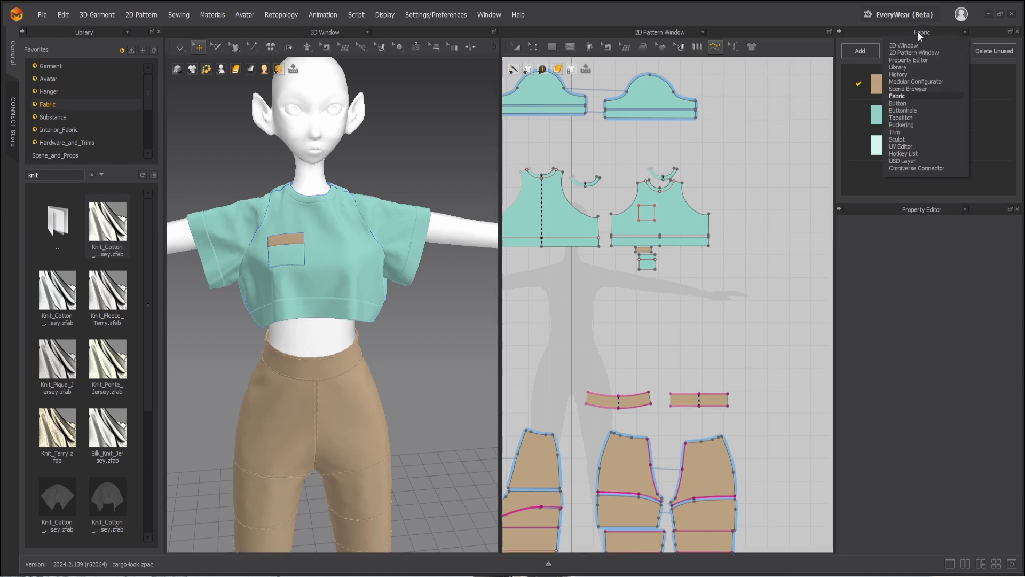
click(904, 117)
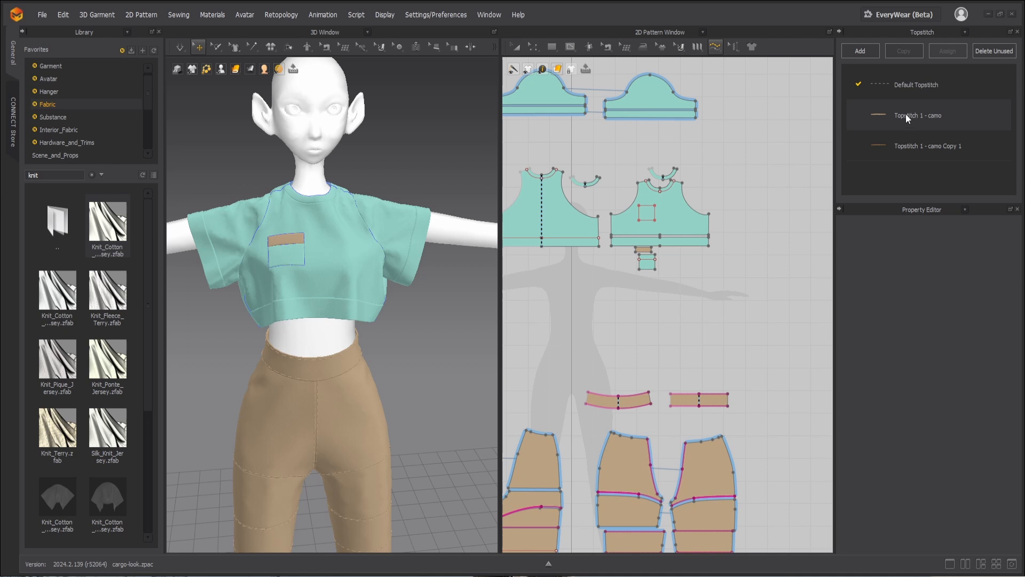
click(990, 53)
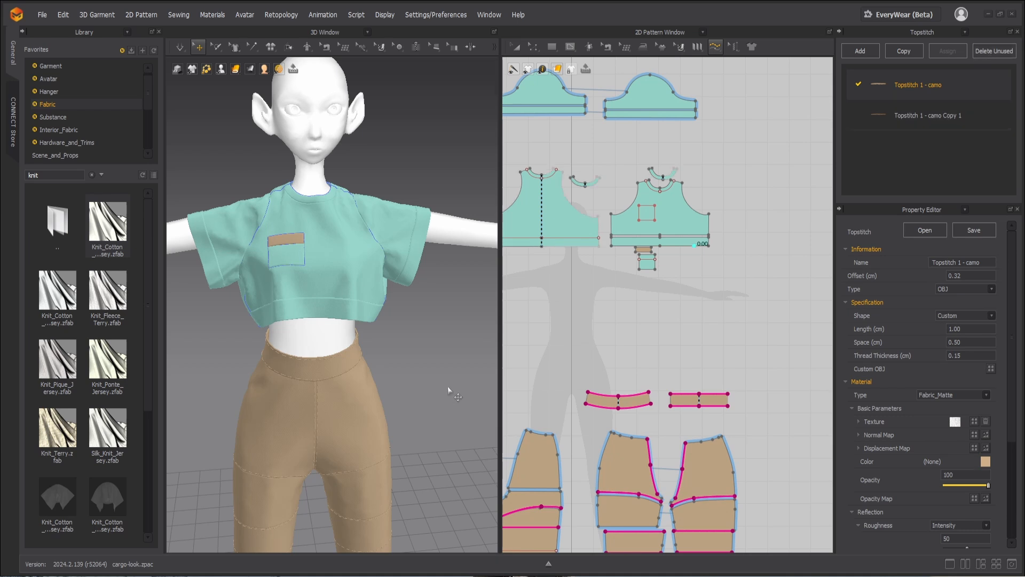
Step: Examine the pants' existing topstitching up close and check which seams use each topstitch style
scroll(336, 425, up, 6)
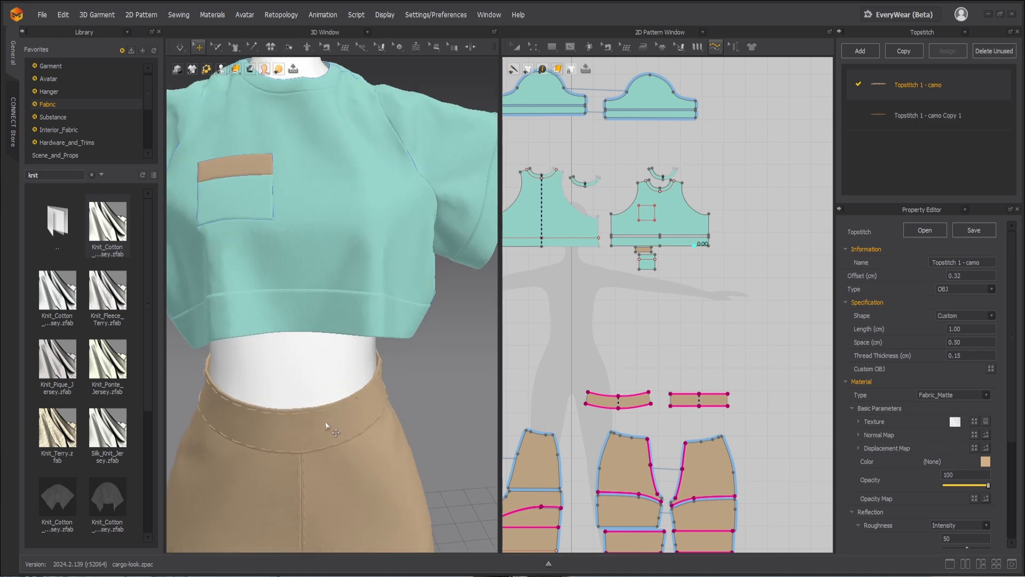
middle_drag(325, 422, 340, 222)
scroll(353, 309, up, 3)
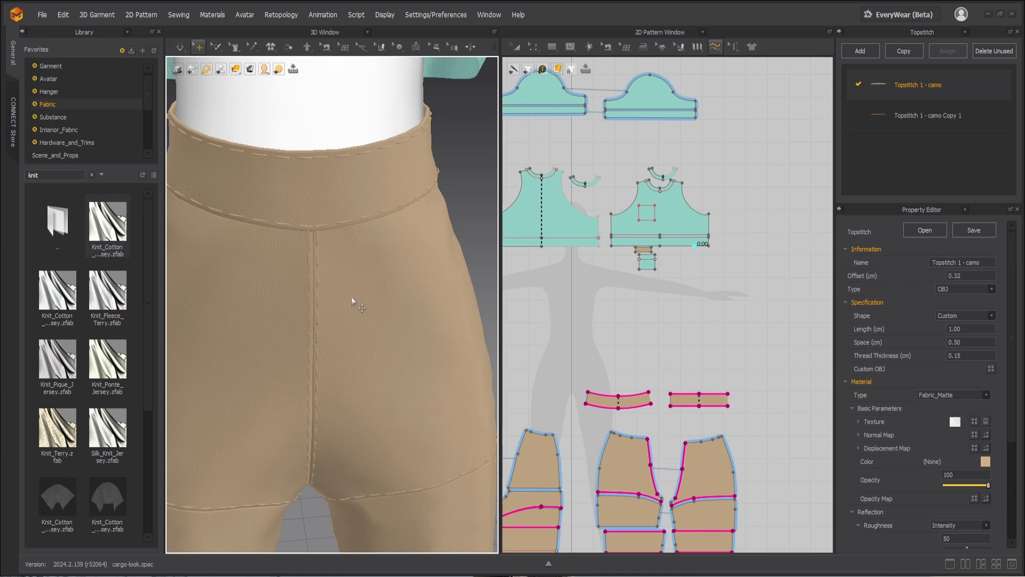
scroll(351, 296, down, 5)
middle_drag(324, 262, 328, 302)
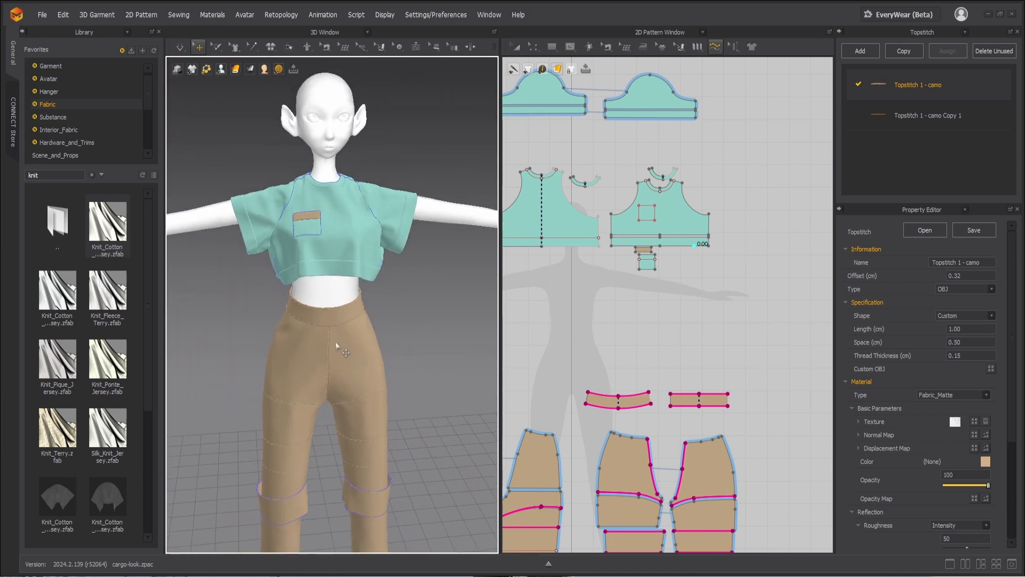
click(943, 105)
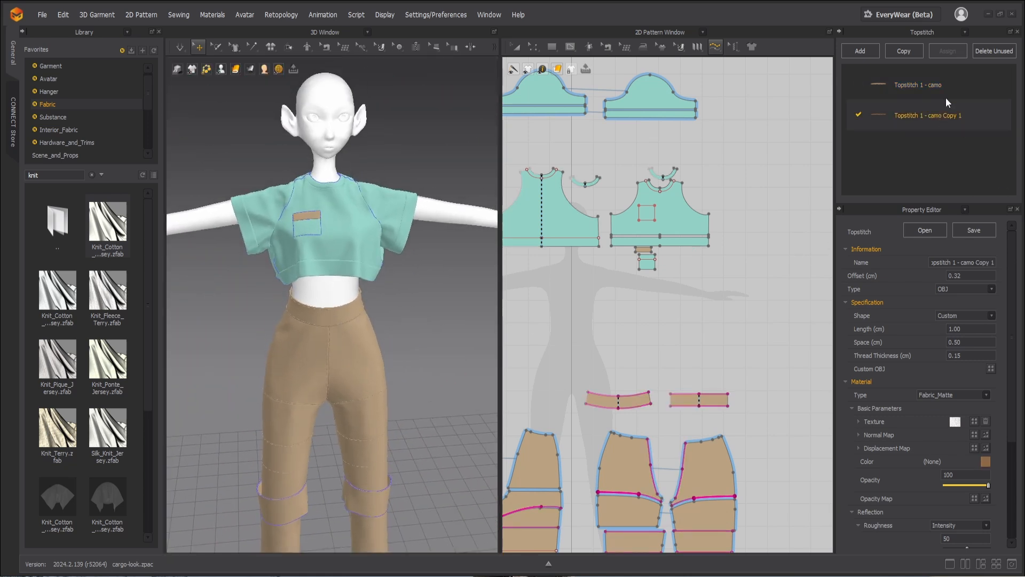
click(942, 84)
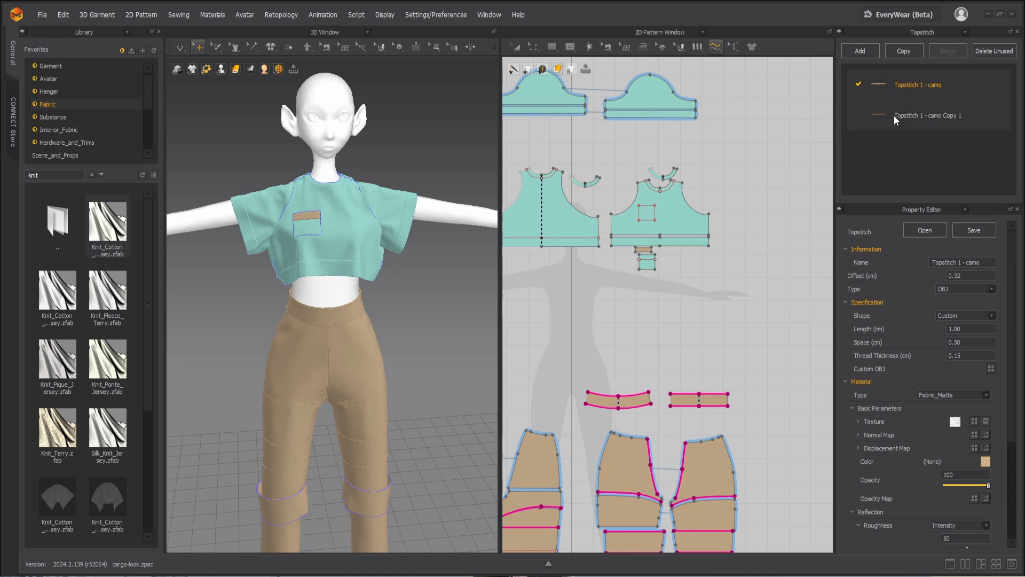
Step: Copy the Topstitch 1 - camo style and set the copy's colour to teal 4DD5DA
right_click(911, 82)
click(940, 126)
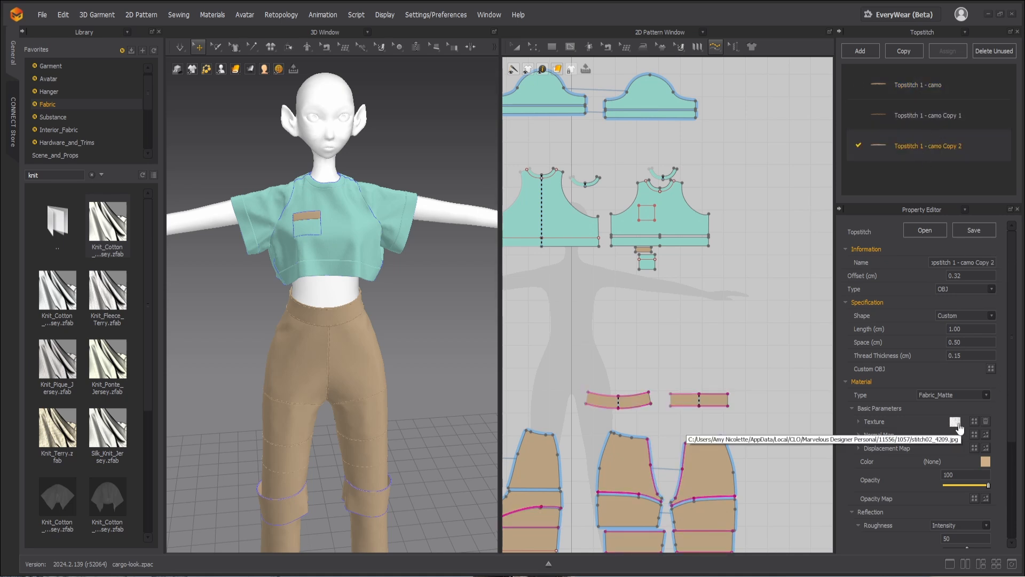
click(985, 461)
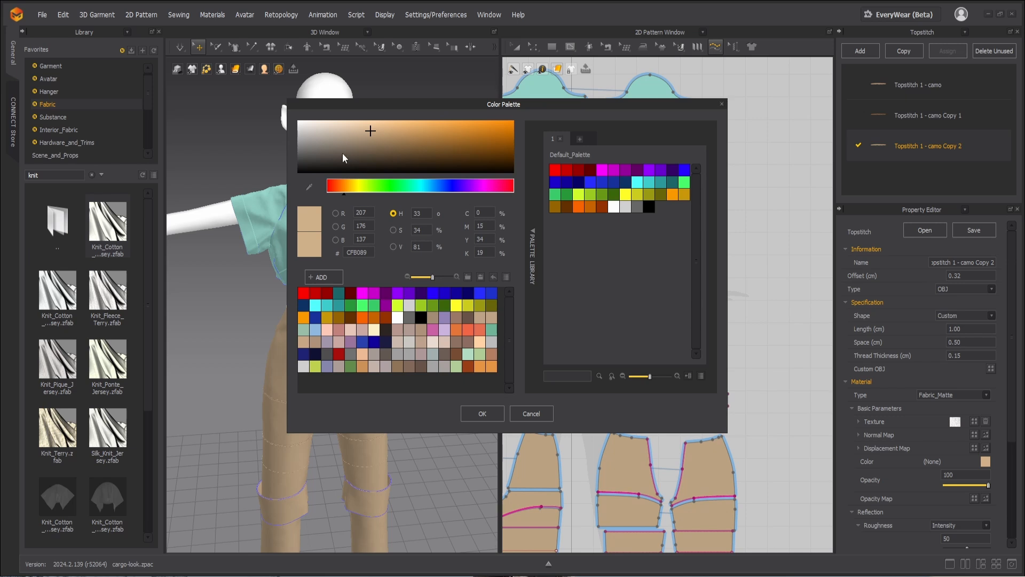
drag(305, 130, 297, 121)
click(421, 189)
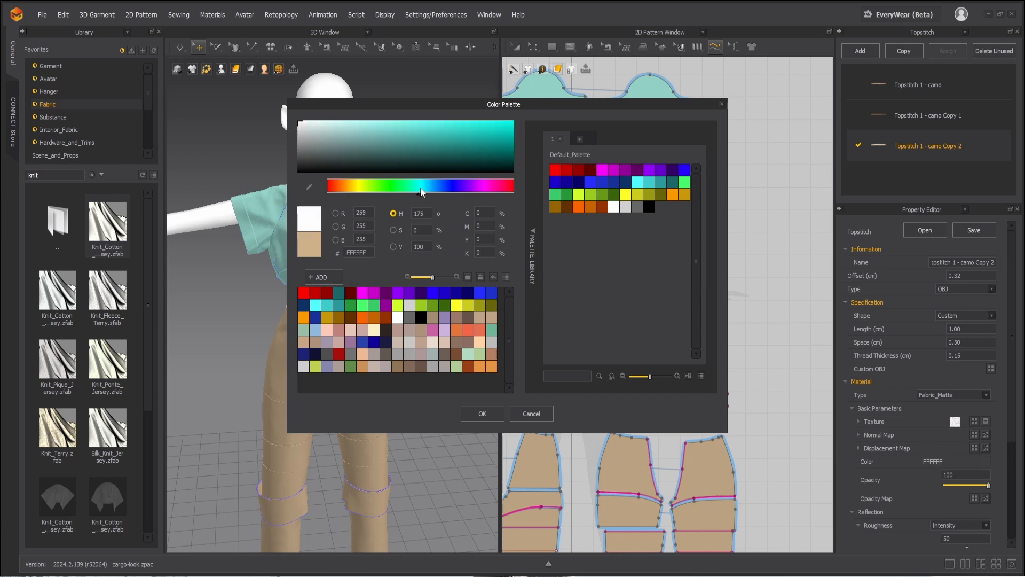
drag(441, 129, 438, 129)
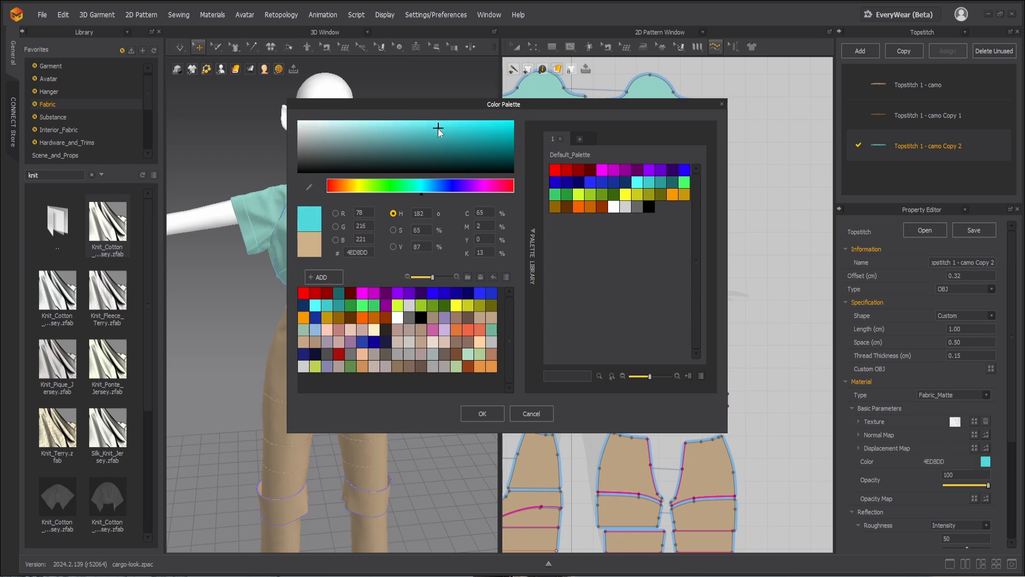
click(483, 413)
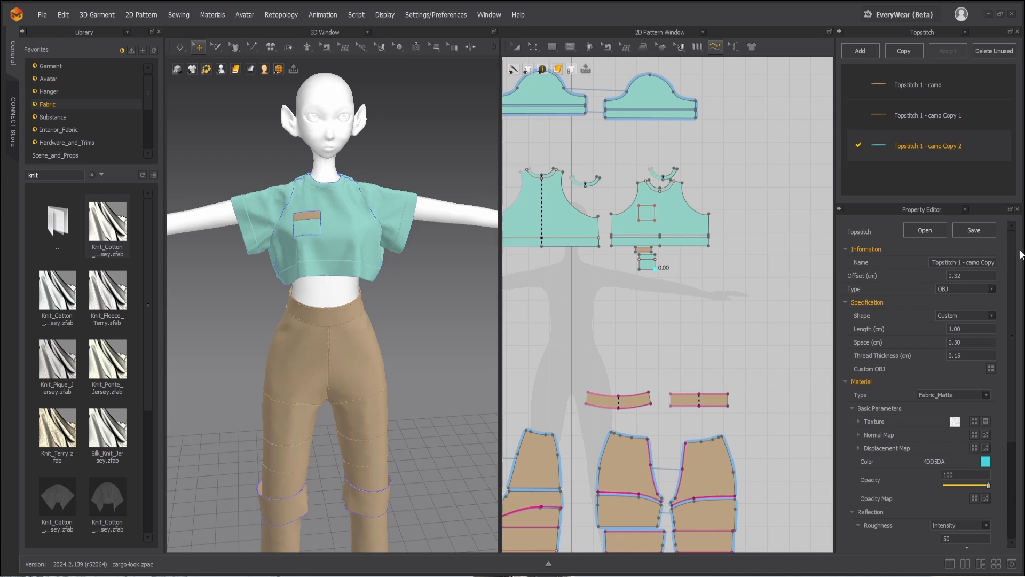
Step: Rename the copied topstitch style as tshirt and set its stitch length to 0.50 cm
key(ctrl+a)
text(tshirt)
key(Return)
click(960, 327)
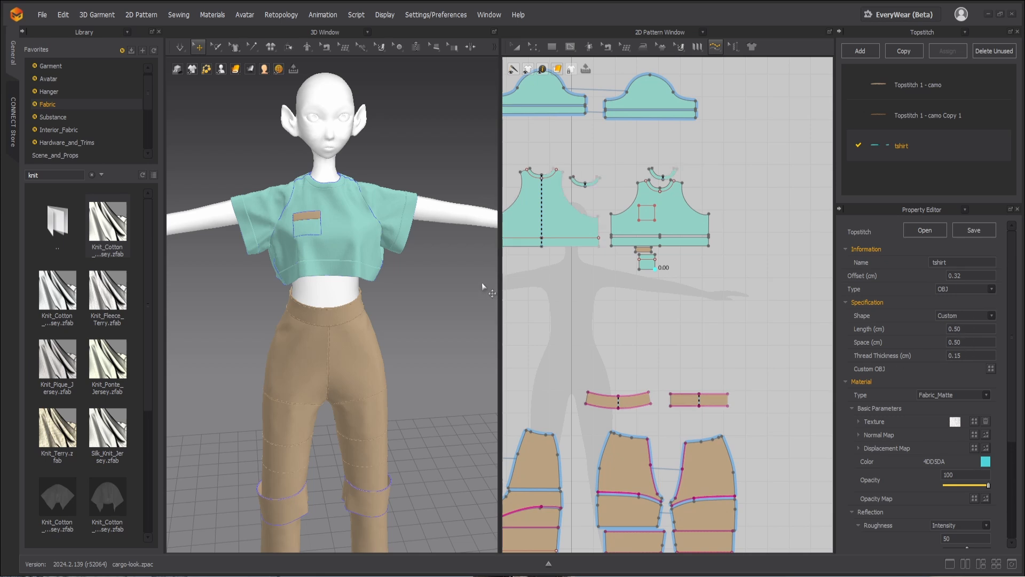
Step: Apply the tshirt topstitch to all edges of the T-shirt's body, neckband, hem band, pocket and sleeve patterns
scroll(415, 305, up, 6)
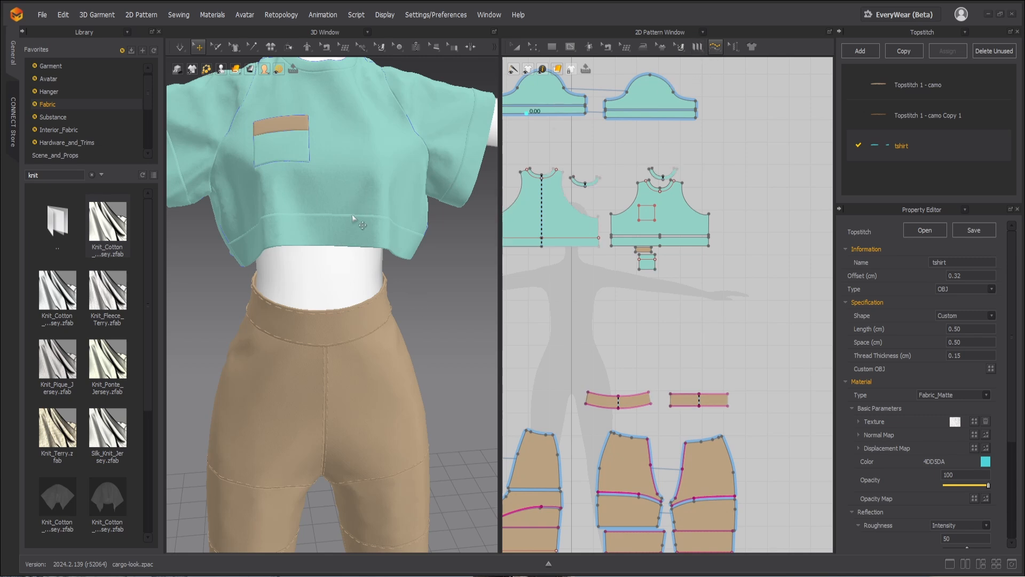
scroll(643, 242, down, 2)
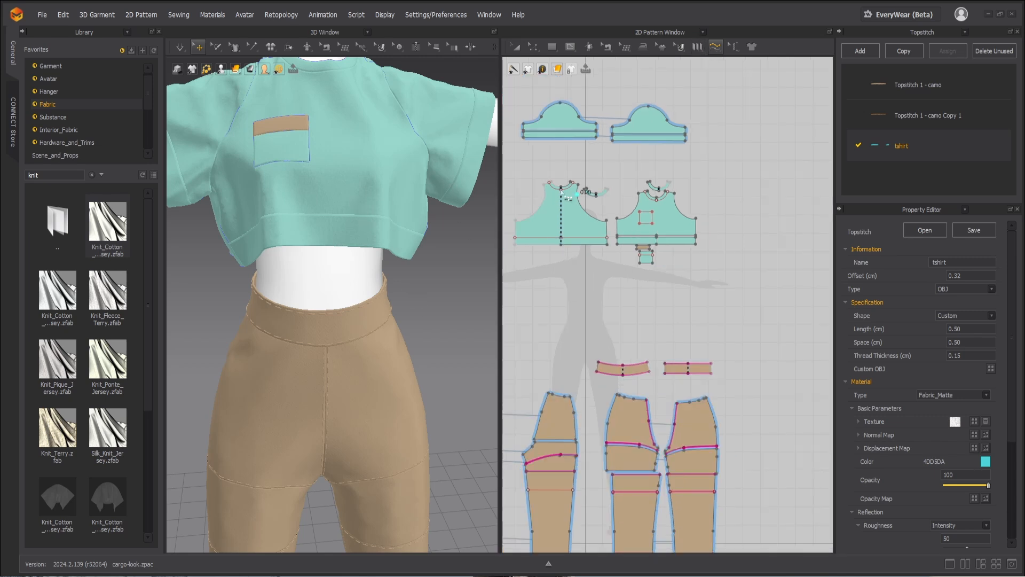
drag(757, 289, 574, 209)
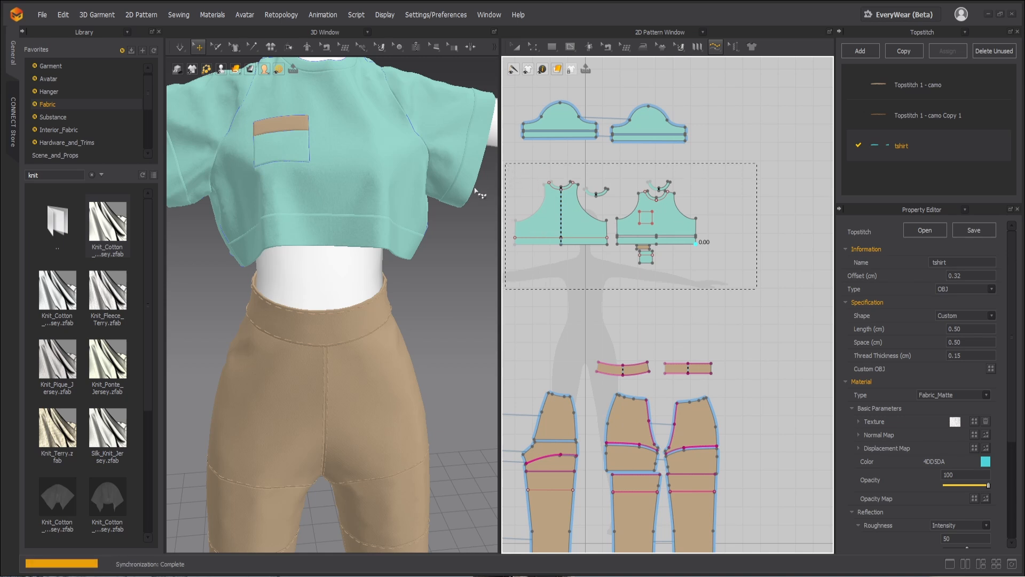
drag(476, 189, 492, 189)
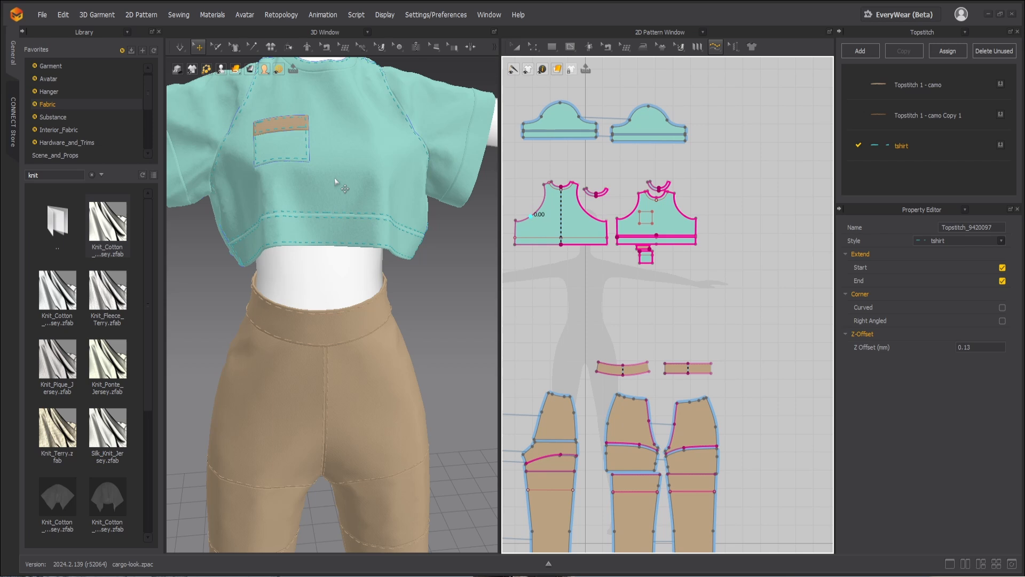
scroll(331, 179, down, 2)
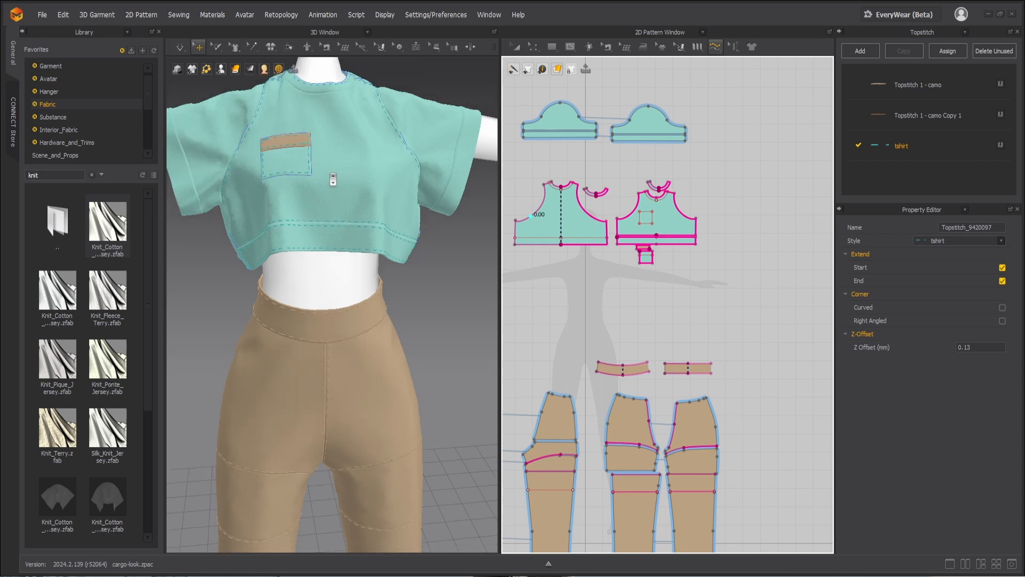
scroll(332, 179, down, 2)
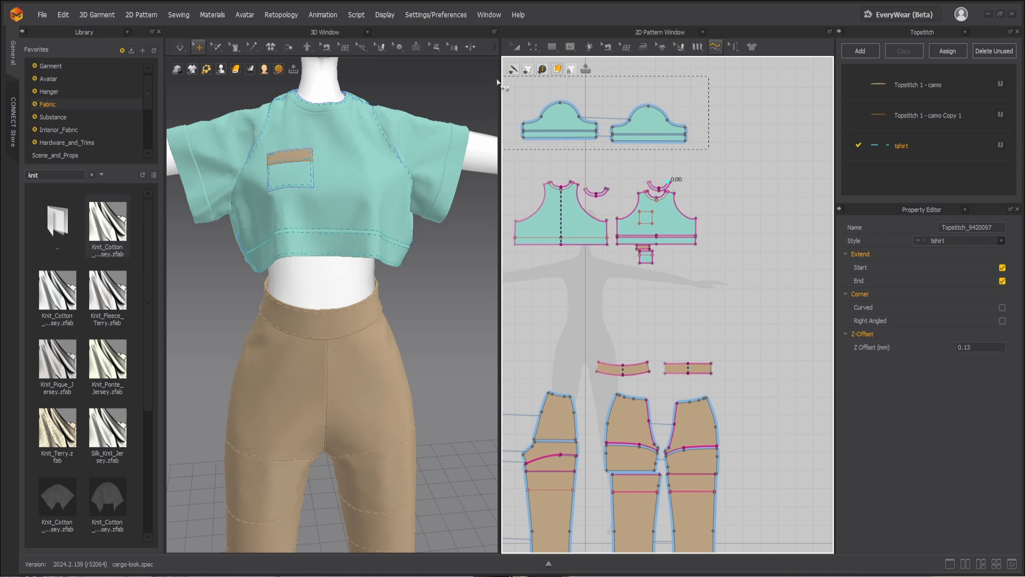
drag(497, 81, 510, 87)
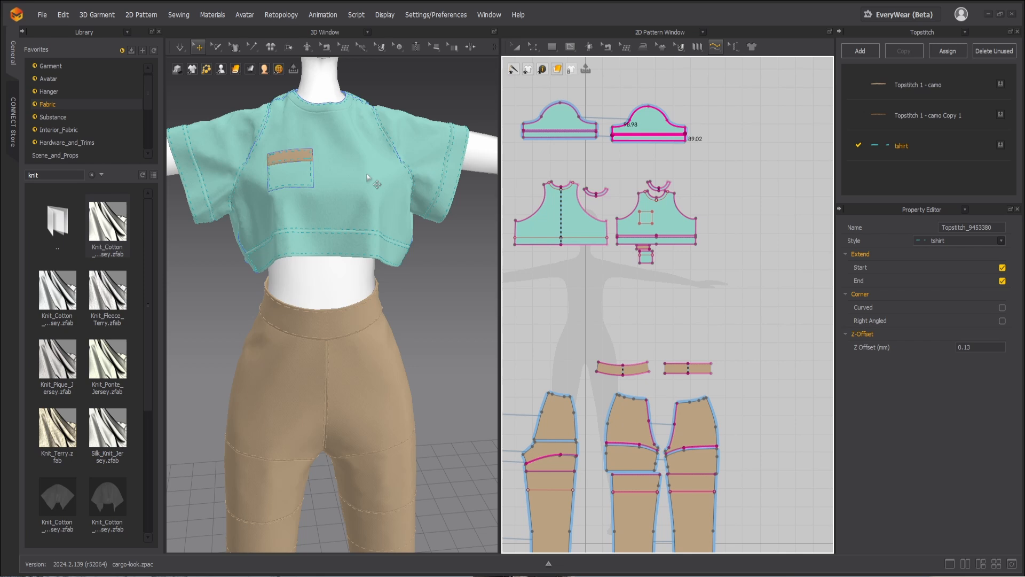
Step: Move the pocket pattern and its tan upper band into the clear space below the front hem band
scroll(689, 259, up, 5)
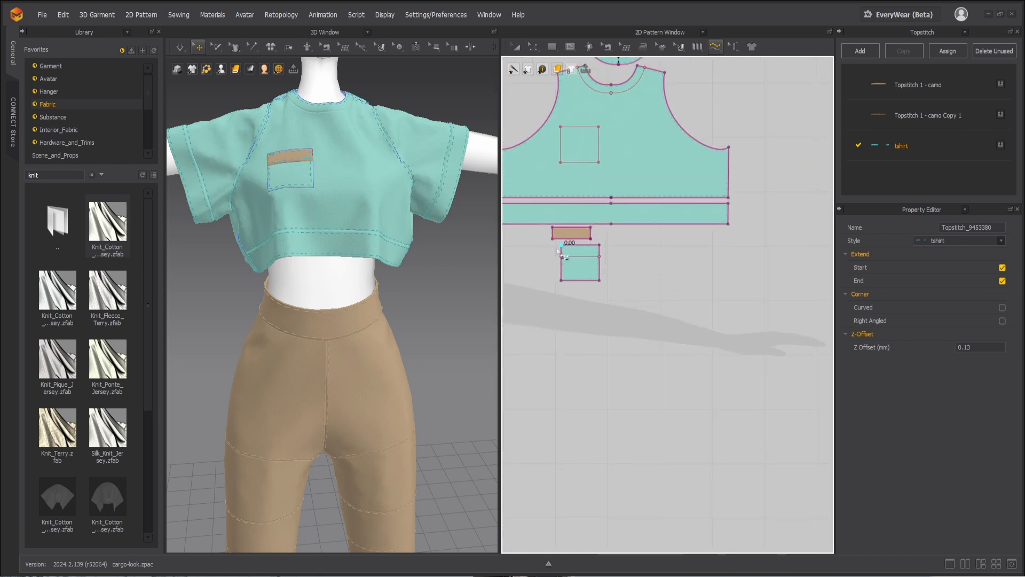
key(a)
drag(567, 268, 606, 292)
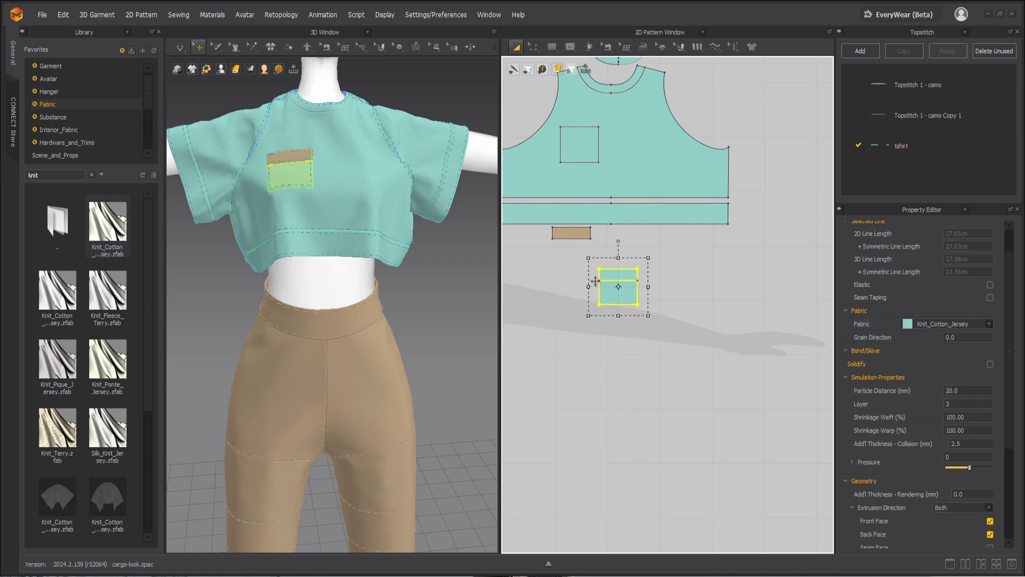
drag(574, 236, 619, 261)
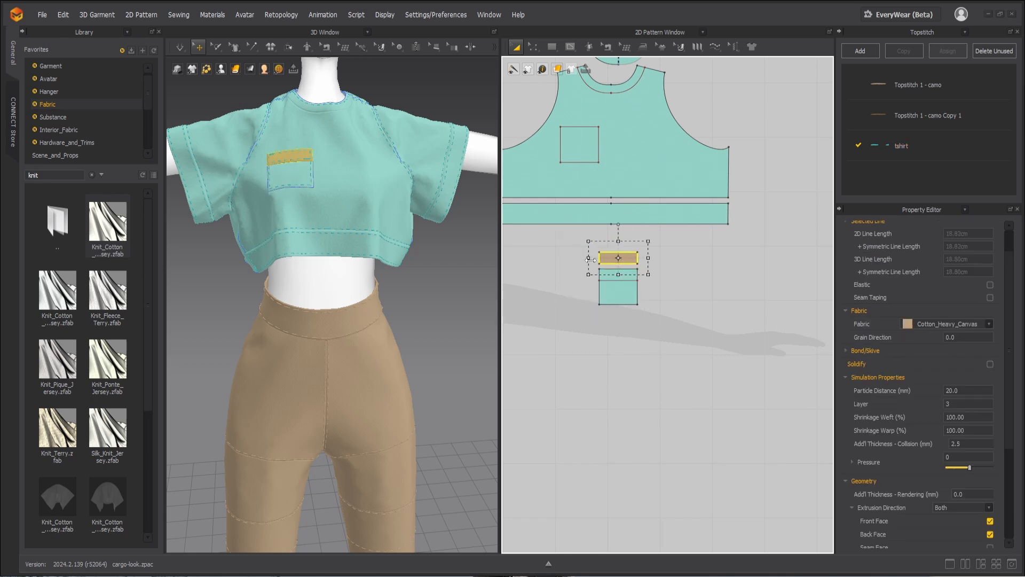
Step: Select all topstitches on the pocket and its tan band with Edit Topstitch and delete them
scroll(608, 261, up, 3)
click(716, 47)
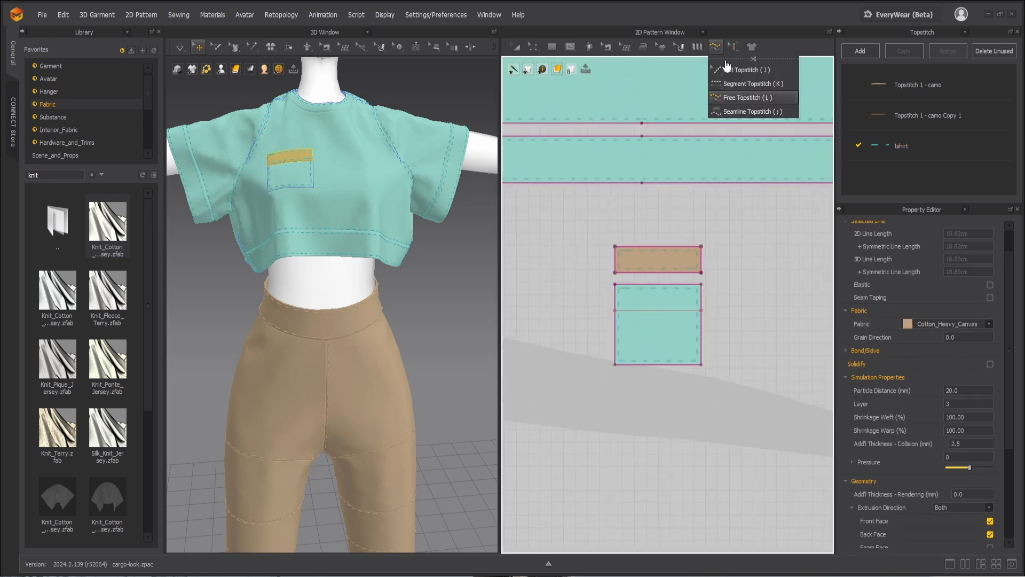
click(738, 69)
scroll(696, 319, up, 2)
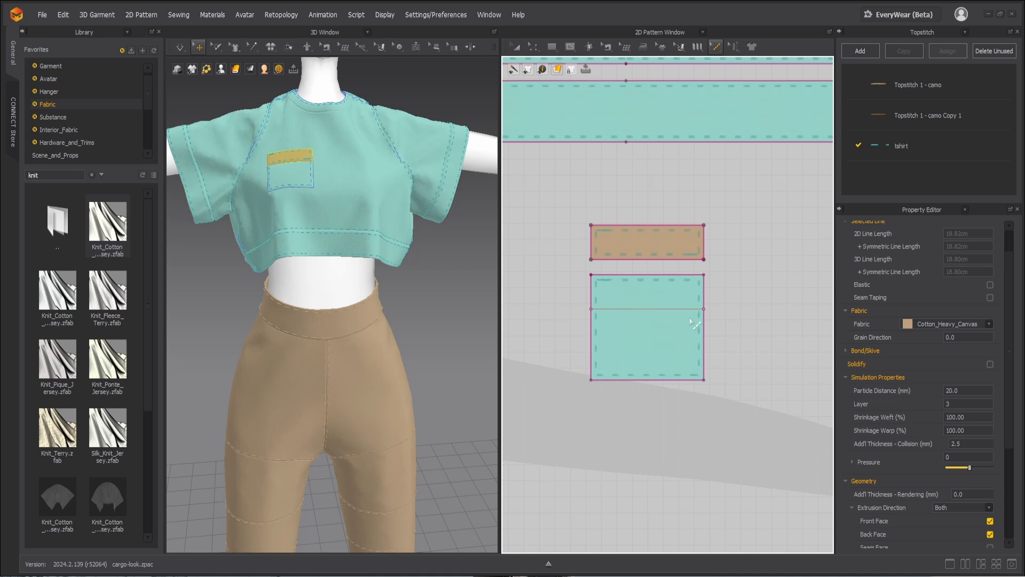
click(704, 278)
drag(700, 277, 630, 280)
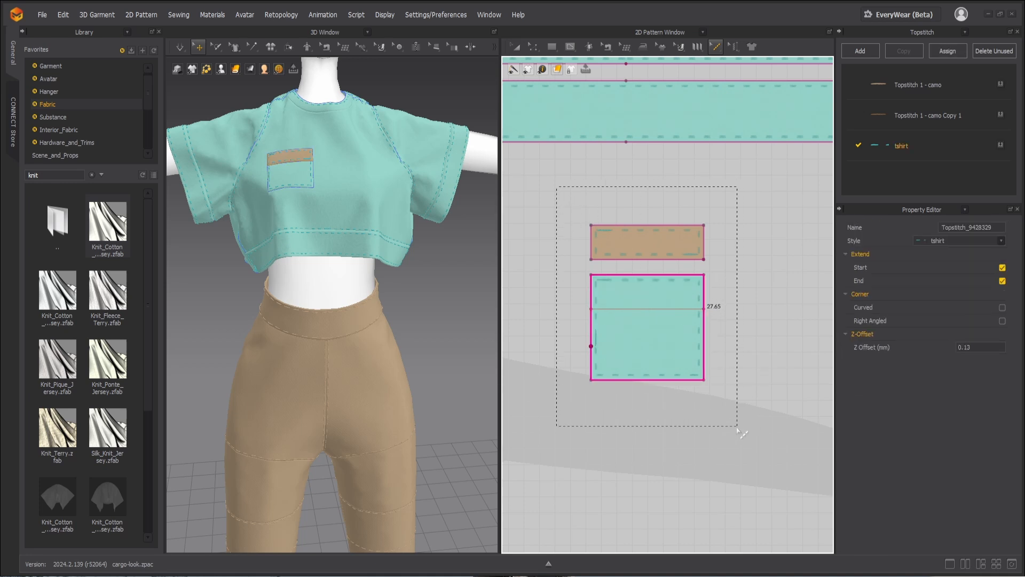
drag(737, 427, 735, 416)
key(Delete)
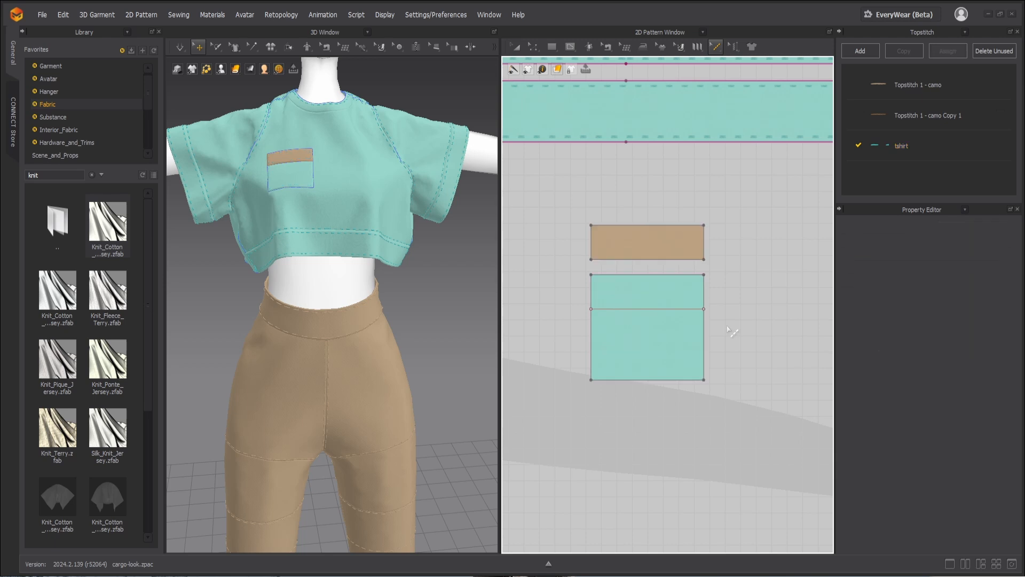
Step: Free-topstitch the tan pocket band's lower edge and the pocket's two sides and bottom edge in the tshirt style
click(715, 47)
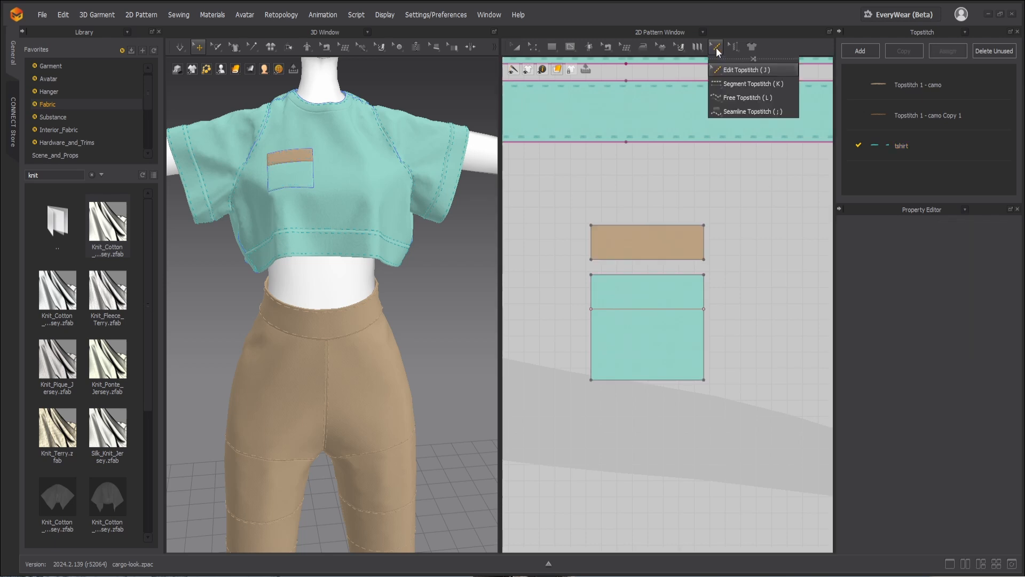
click(731, 98)
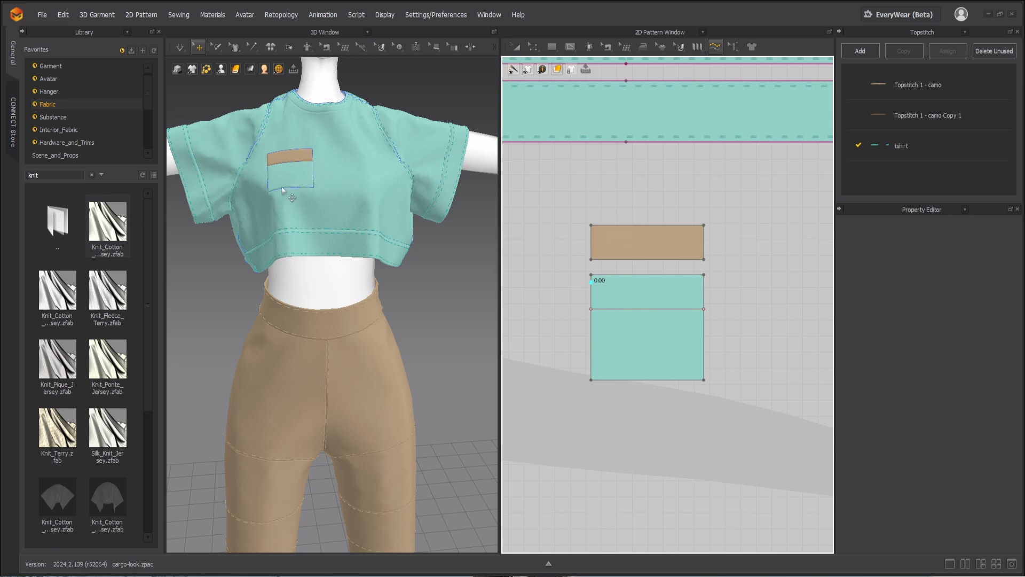
click(703, 259)
click(591, 259)
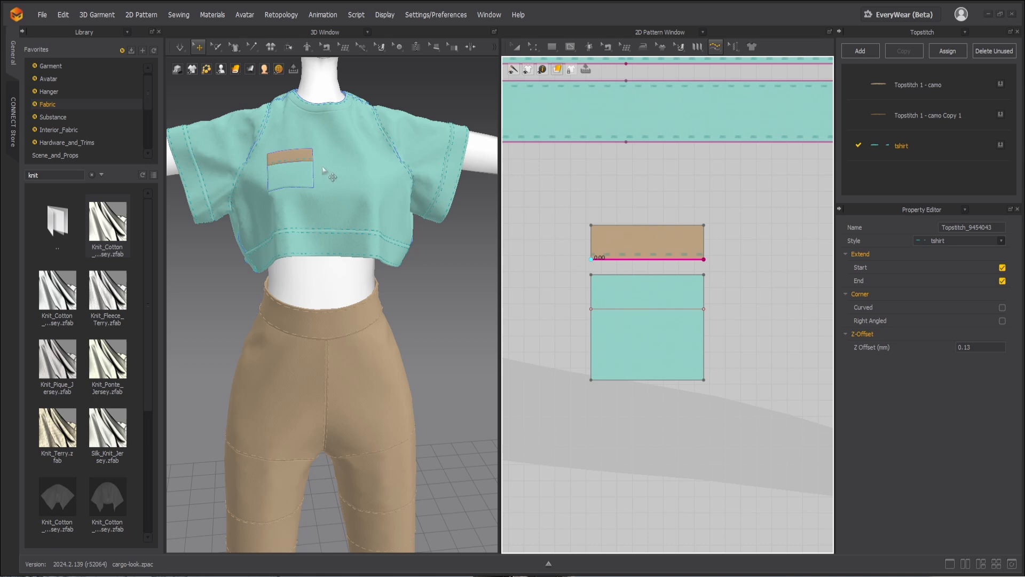
scroll(323, 170, up, 3)
scroll(323, 170, down, 2)
scroll(323, 170, down, 2)
click(703, 274)
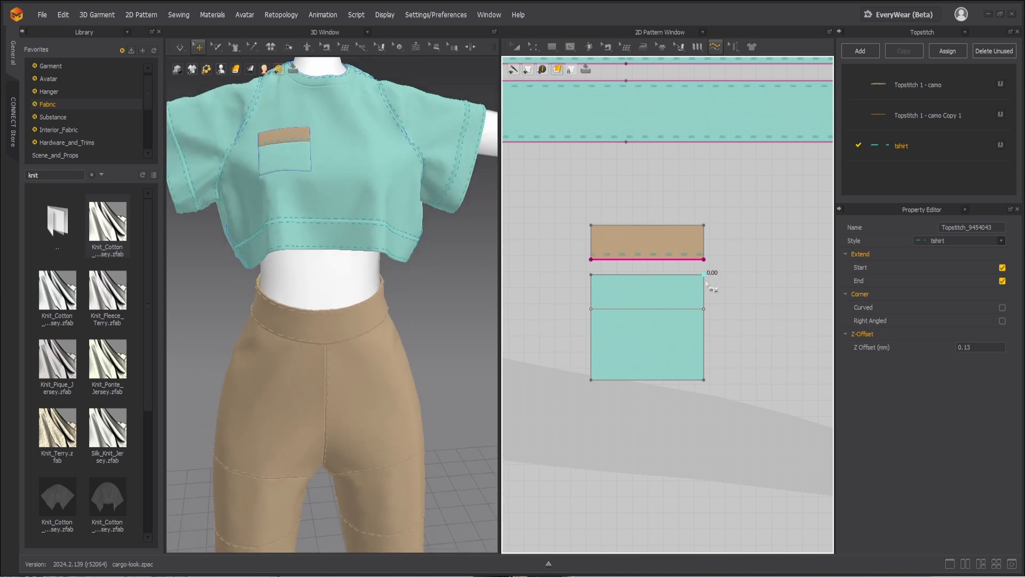
click(592, 278)
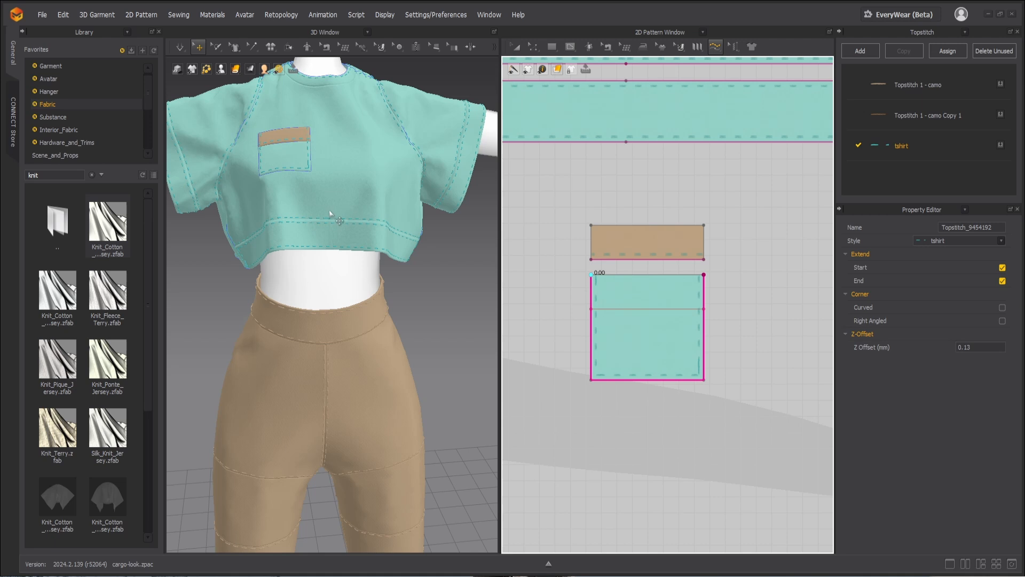
Step: Adjust both ends of the pocket's side topstitching so they stop just short of its top edge
scroll(326, 224, up, 2)
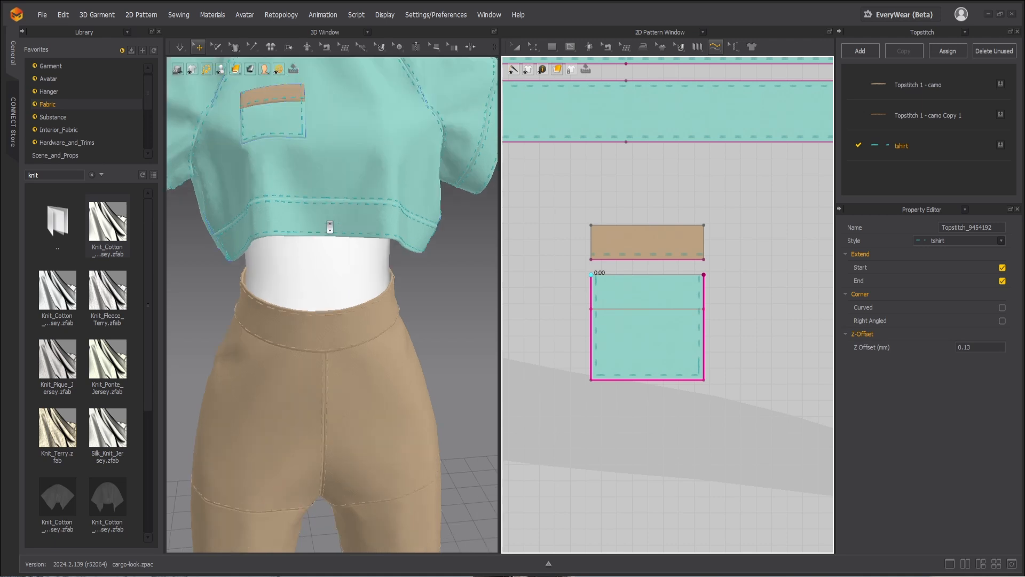
middle_drag(315, 221, 349, 392)
right_drag(350, 393, 390, 348)
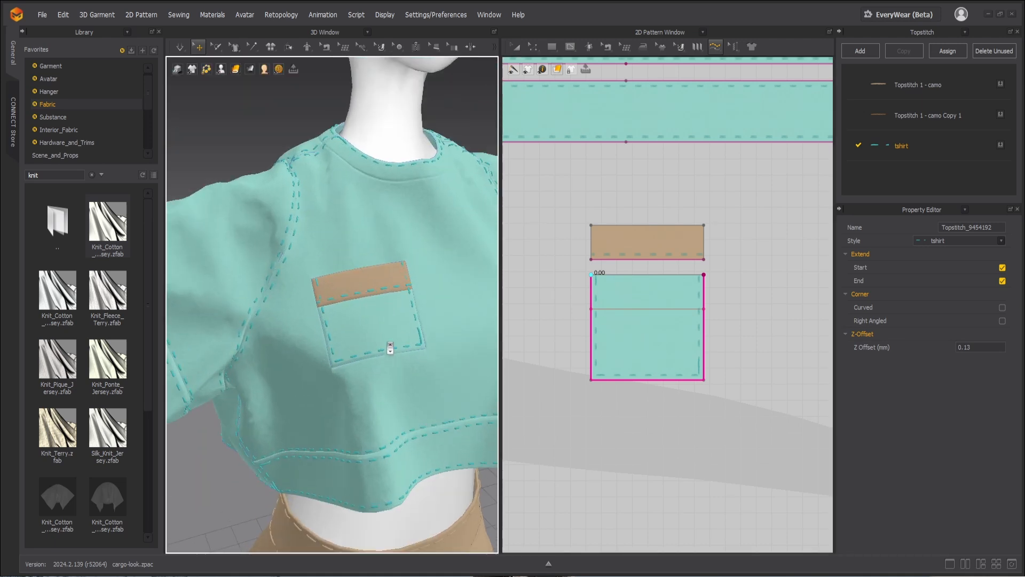
scroll(359, 318, up, 4)
scroll(359, 311, up, 3)
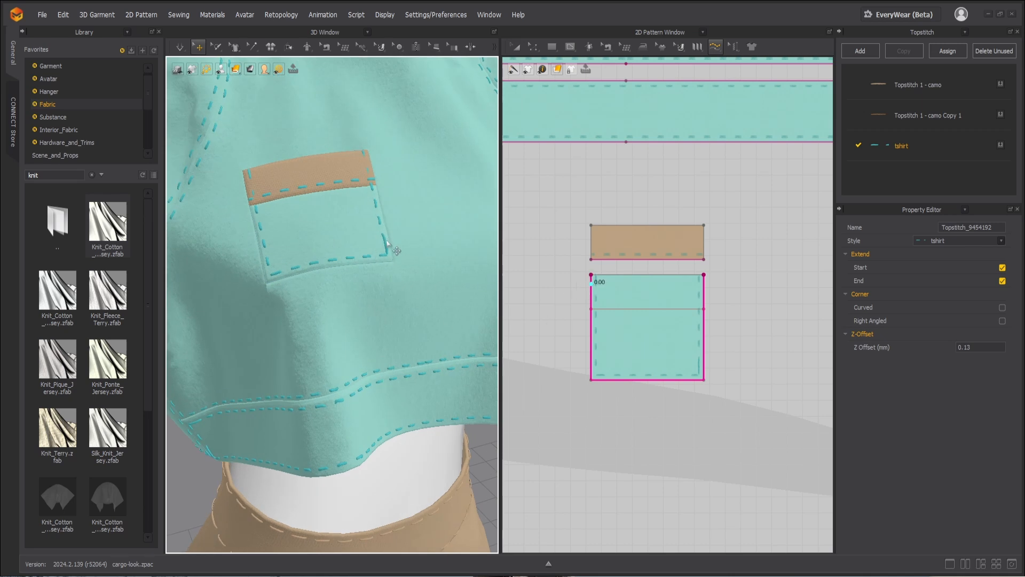
click(716, 47)
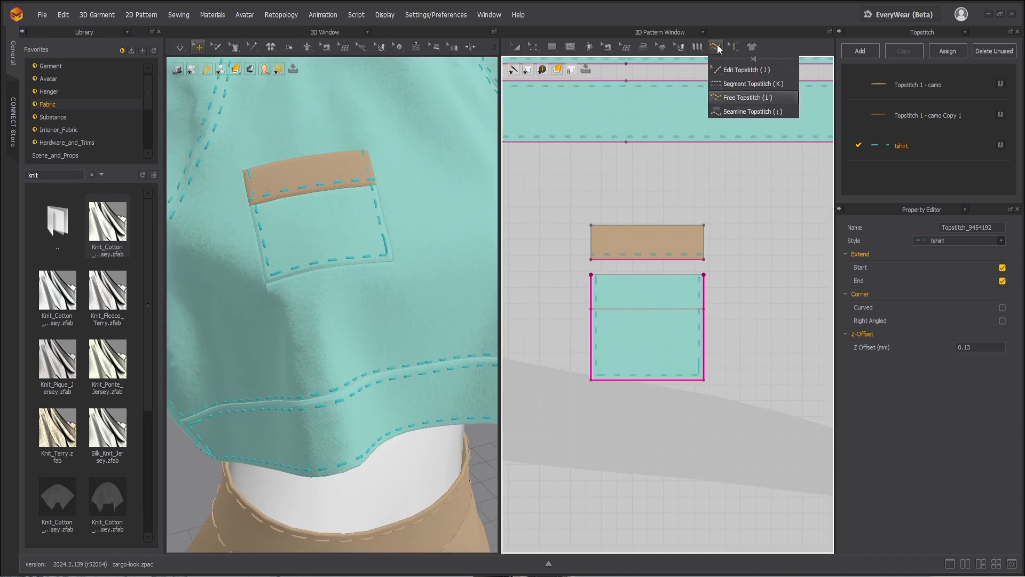
click(748, 97)
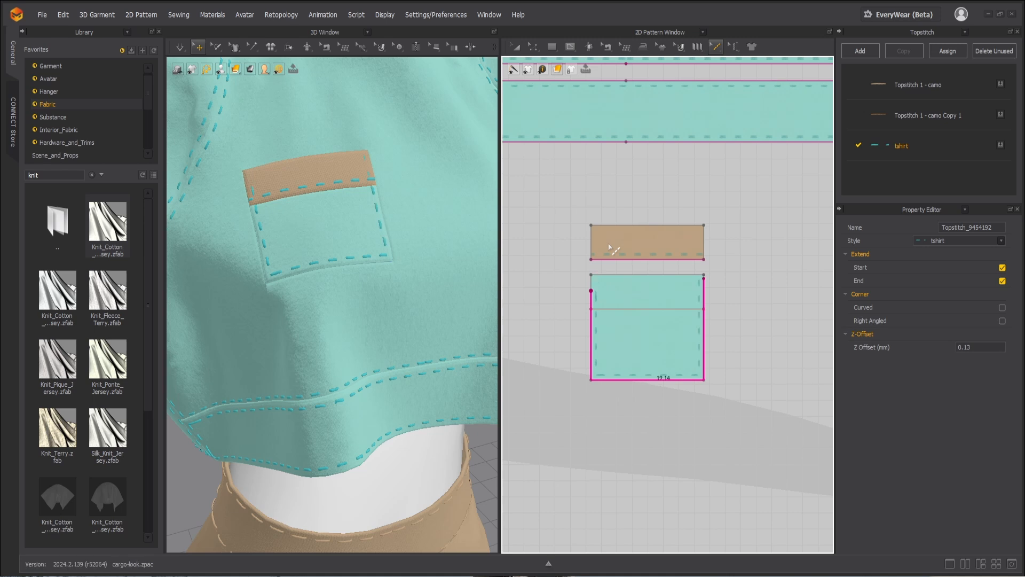
Step: Examine the topstitching on the whole T-shirt and around the back and neckband patterns
scroll(379, 237, down, 5)
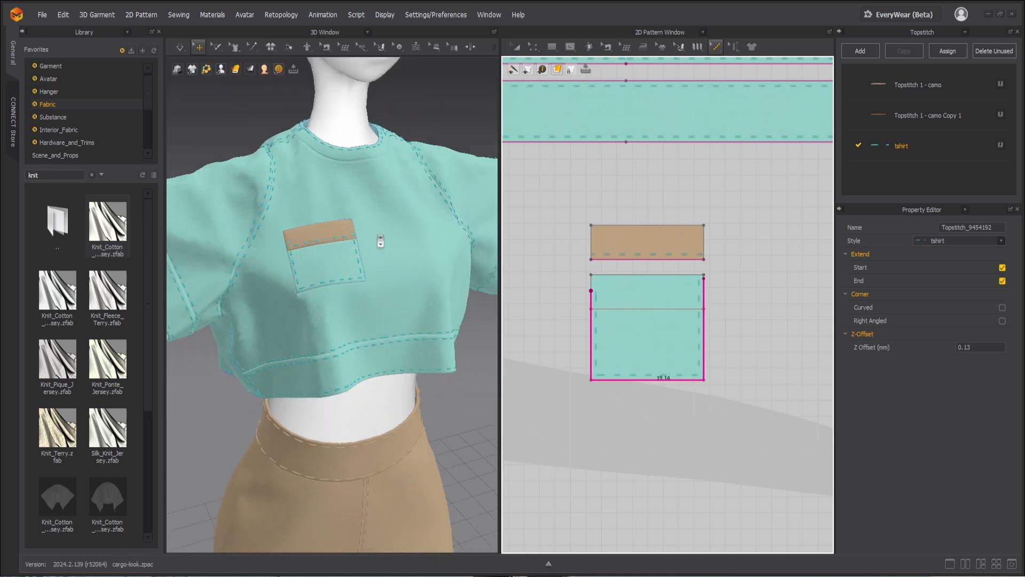
scroll(379, 238, down, 3)
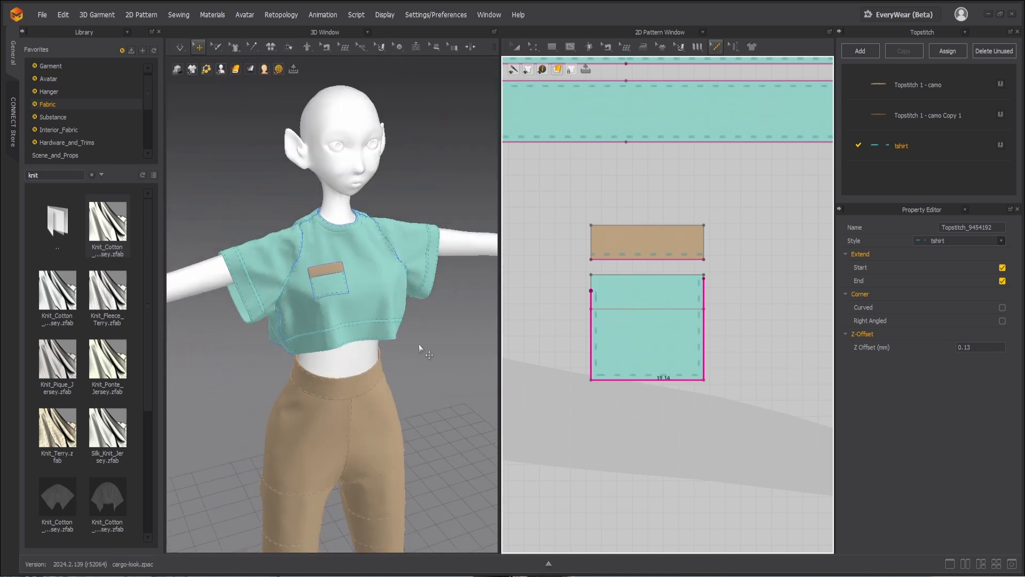
right_drag(443, 332, 415, 316)
scroll(638, 235, down, 10)
scroll(614, 272, up, 10)
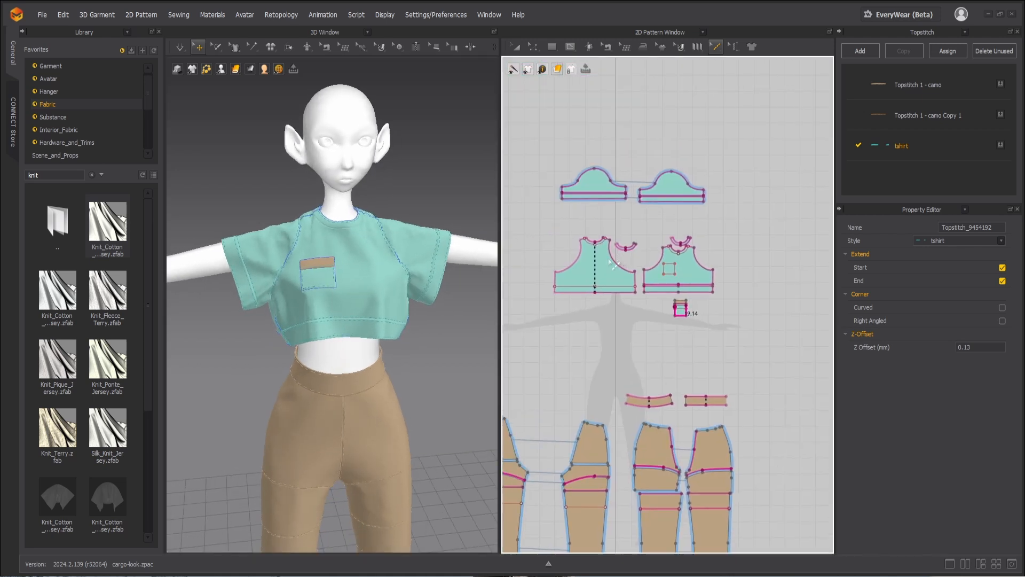
scroll(617, 281, up, 2)
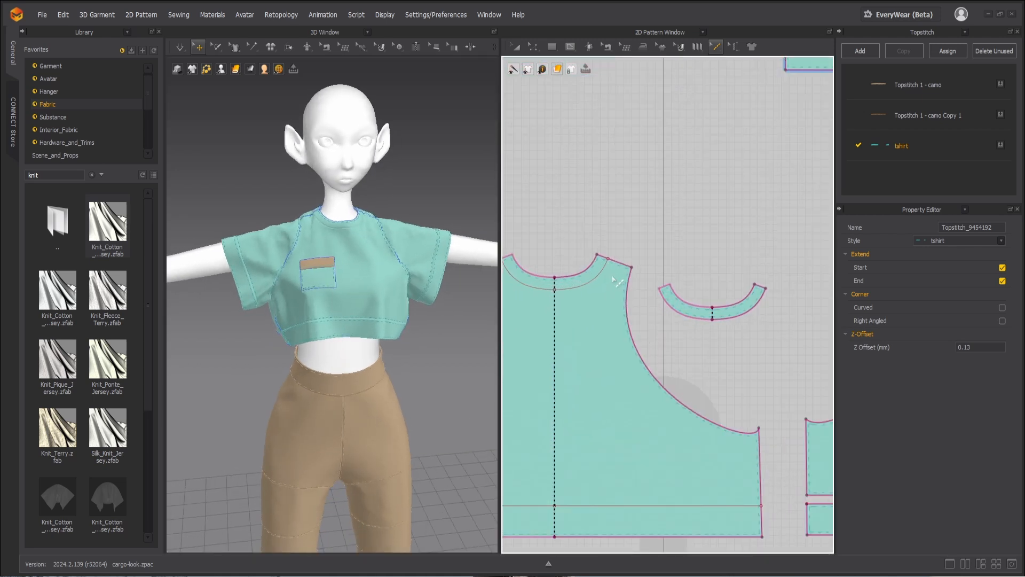
scroll(321, 227, up, 5)
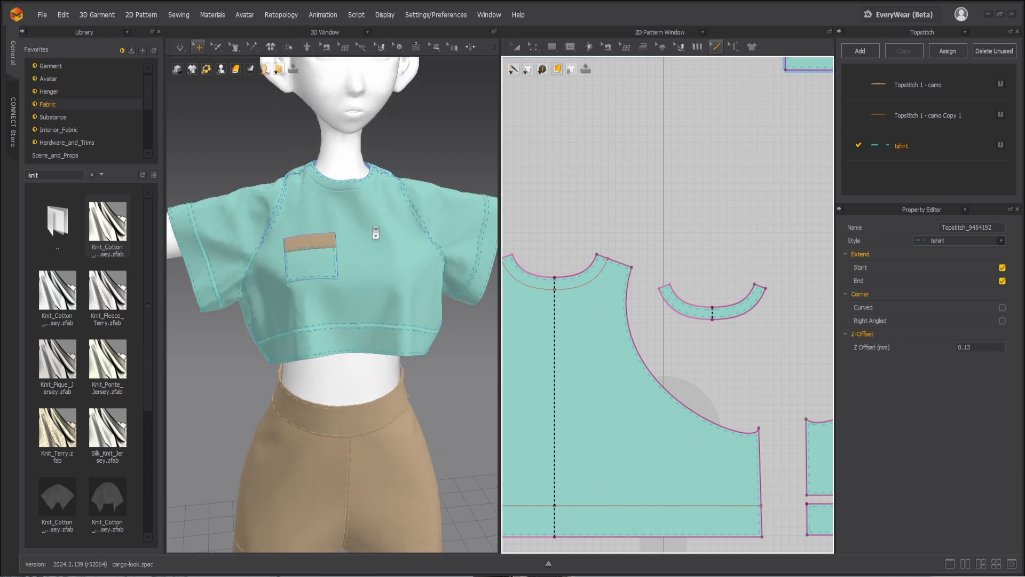
Step: Free-topstitch the front pattern's inner neckline curve from the shoulder on the pocket side to the center front
scroll(355, 283, up, 5)
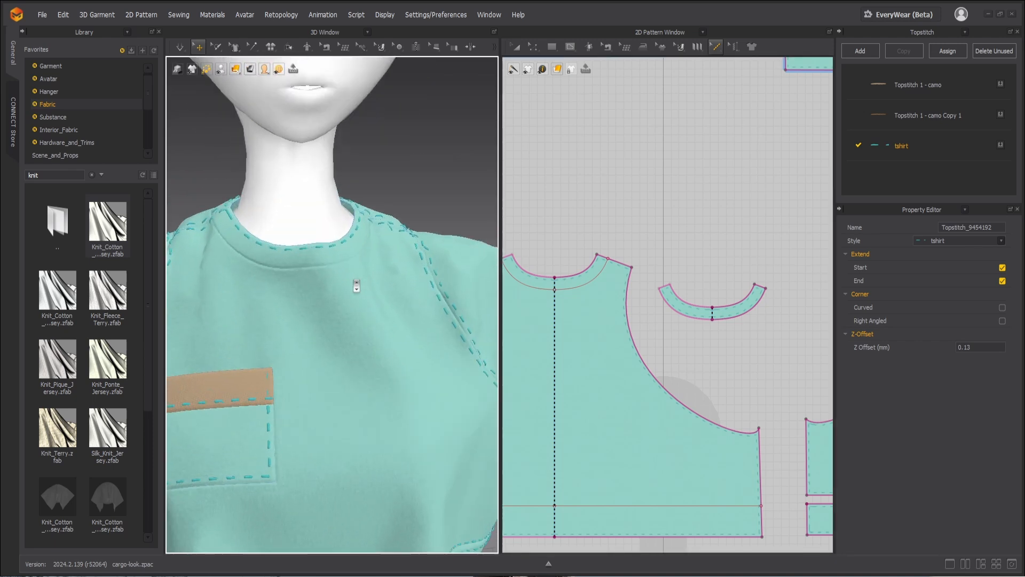
scroll(684, 293, down, 3)
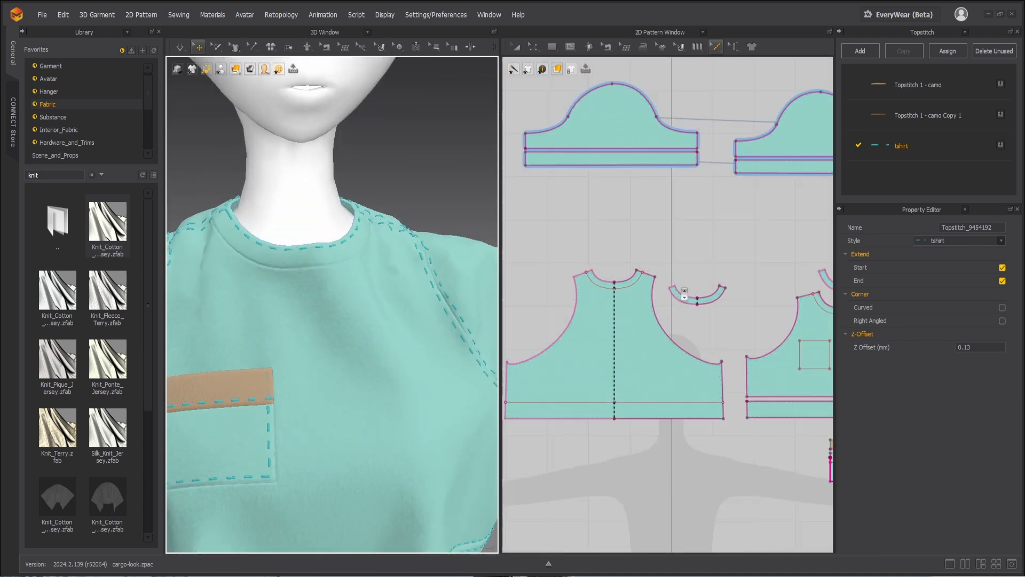
scroll(606, 289, down, 4)
scroll(561, 314, up, 3)
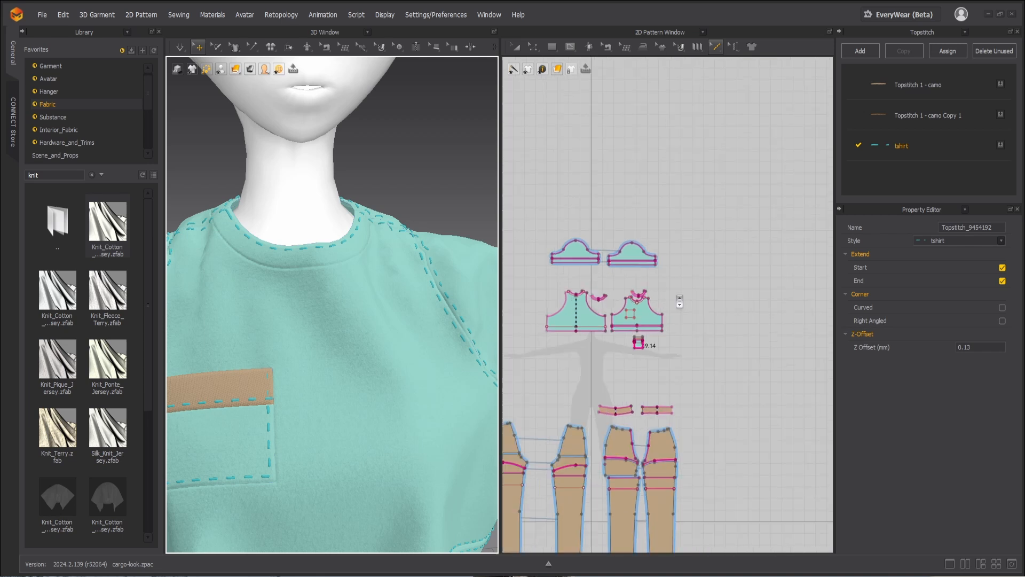
scroll(561, 314, up, 3)
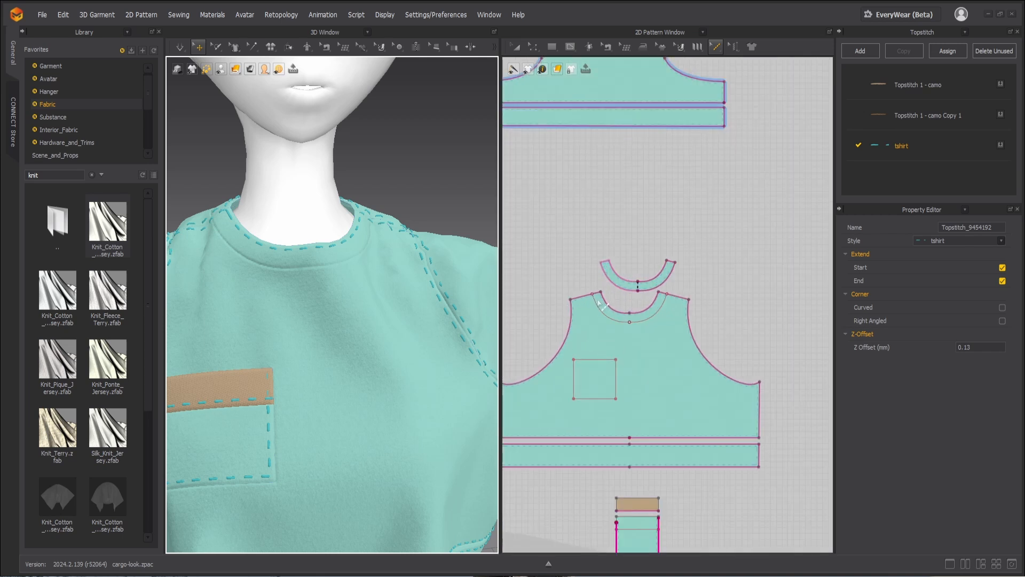
scroll(599, 303, up, 2)
click(717, 47)
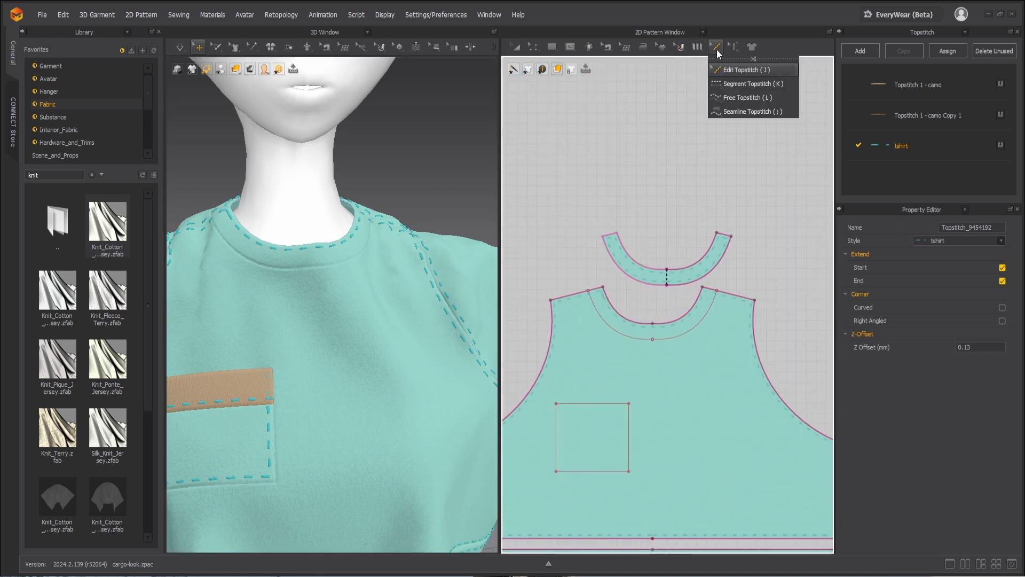
click(737, 98)
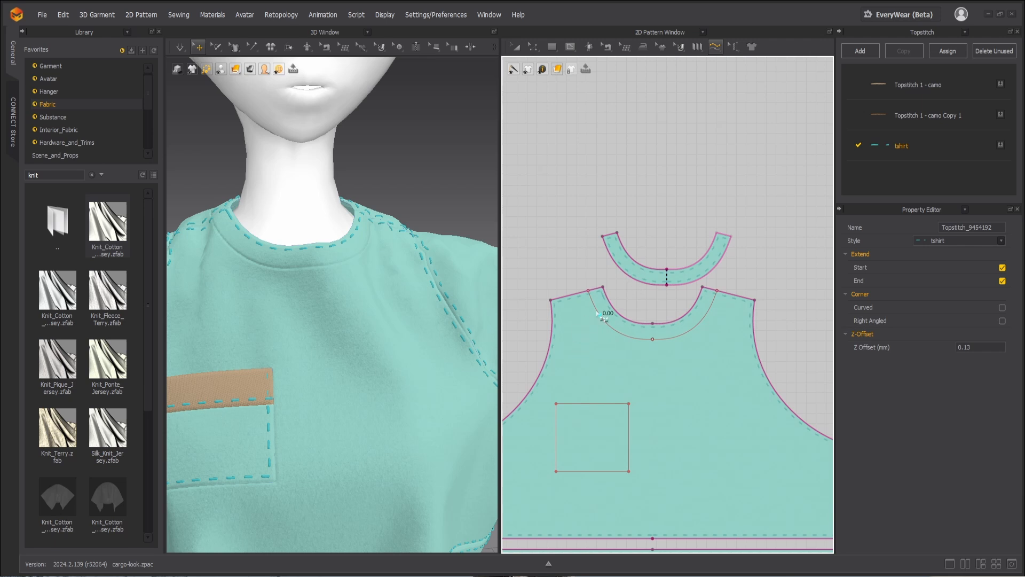
click(589, 292)
scroll(646, 360, up, 5)
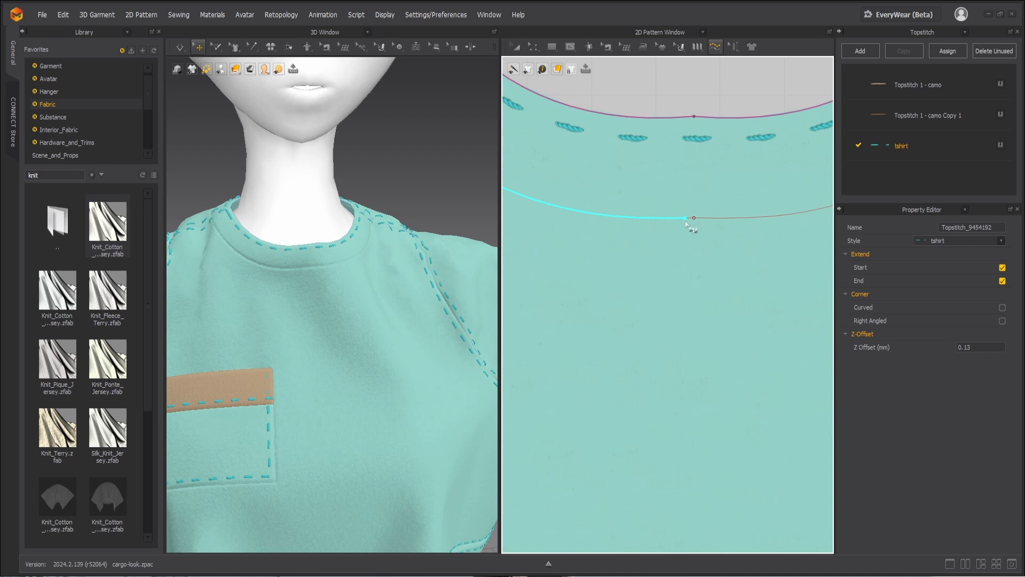
click(686, 218)
scroll(688, 227, down, 5)
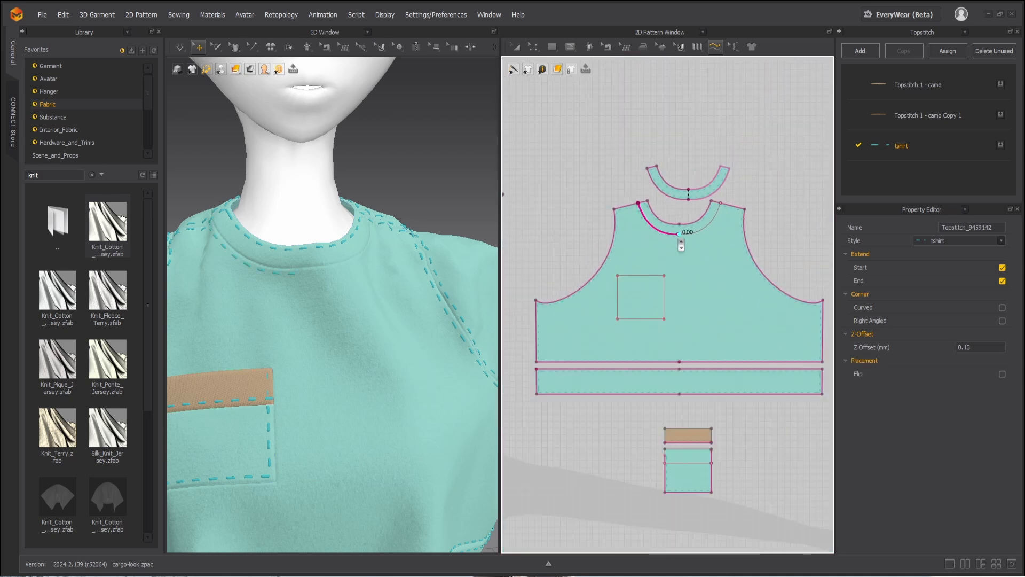
Step: Free-topstitch the remaining half of the front's inner neckline curve, from the opposite shoulder to the center front
scroll(697, 208, up, 5)
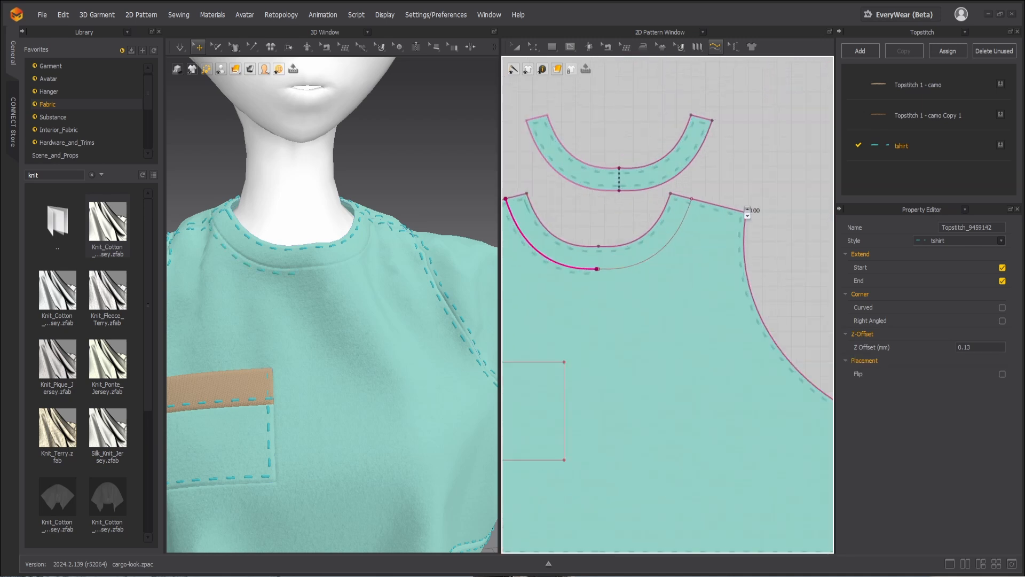
click(691, 199)
scroll(601, 270, up, 6)
click(589, 278)
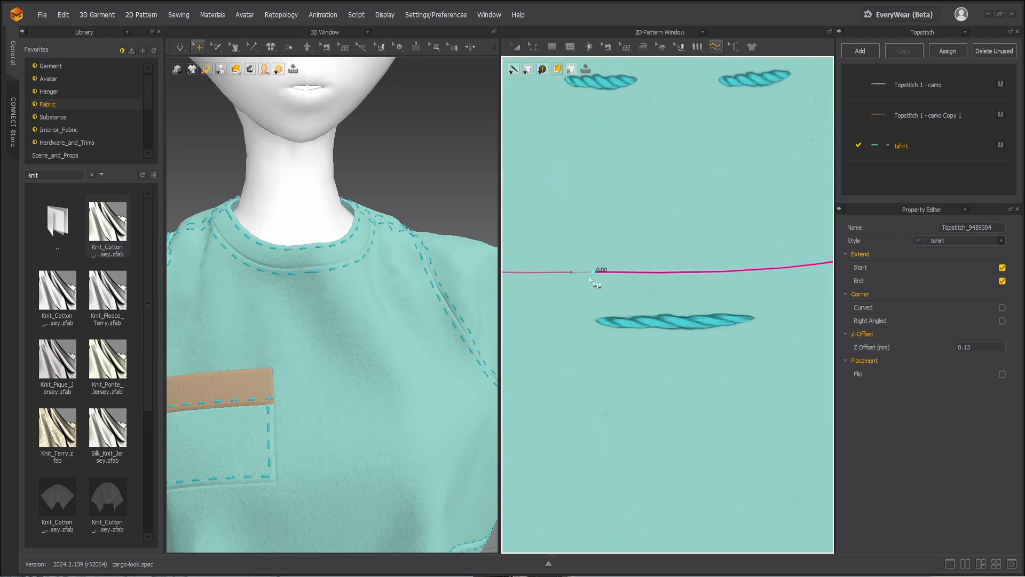
scroll(631, 267, down, 5)
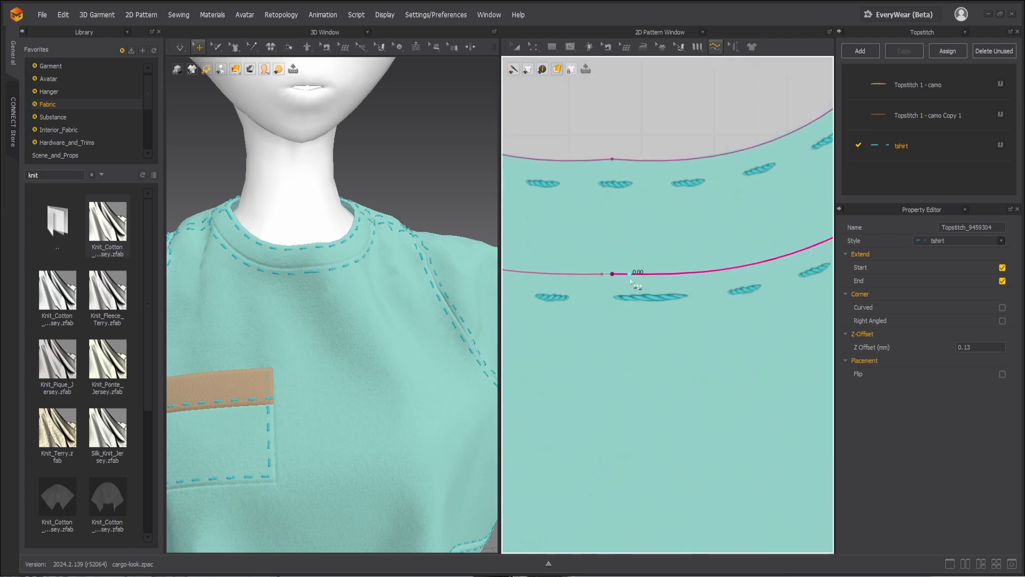
Step: Adjust the ends of the two inner neckline topstitches where they meet at the center front with Edit Topstitch, undoing the last shift
click(715, 46)
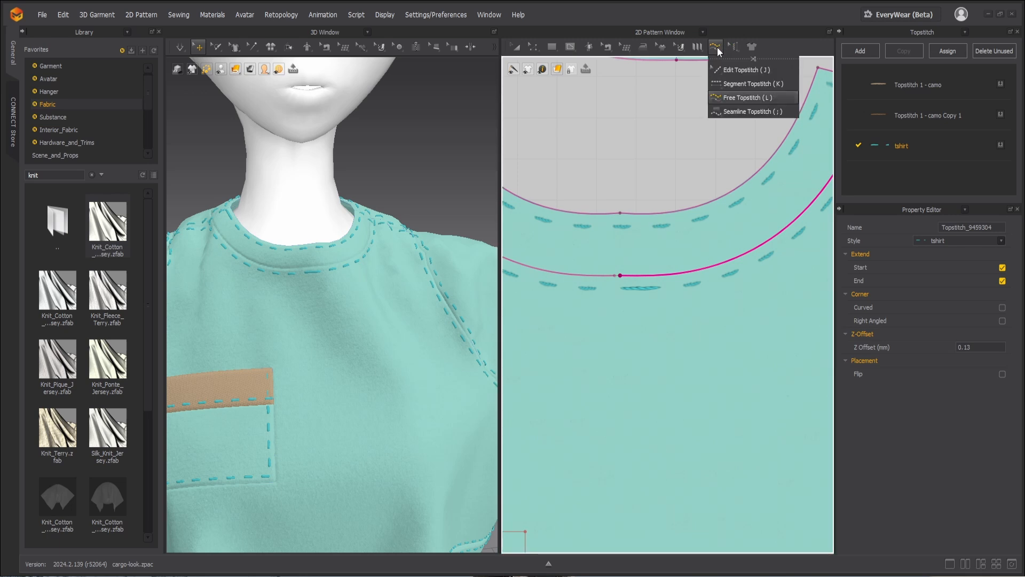
click(742, 68)
scroll(605, 281, up, 3)
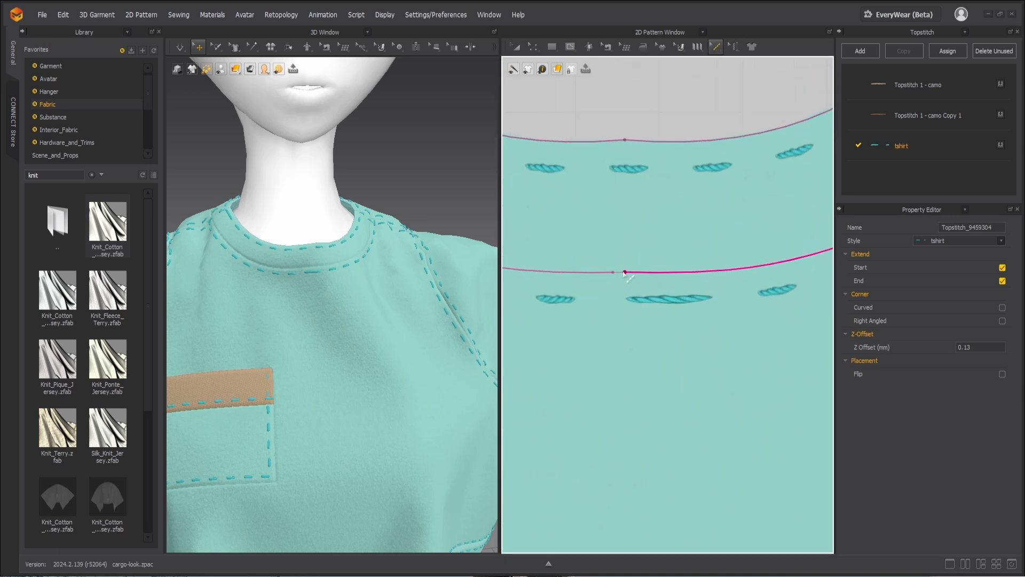
click(623, 273)
click(642, 273)
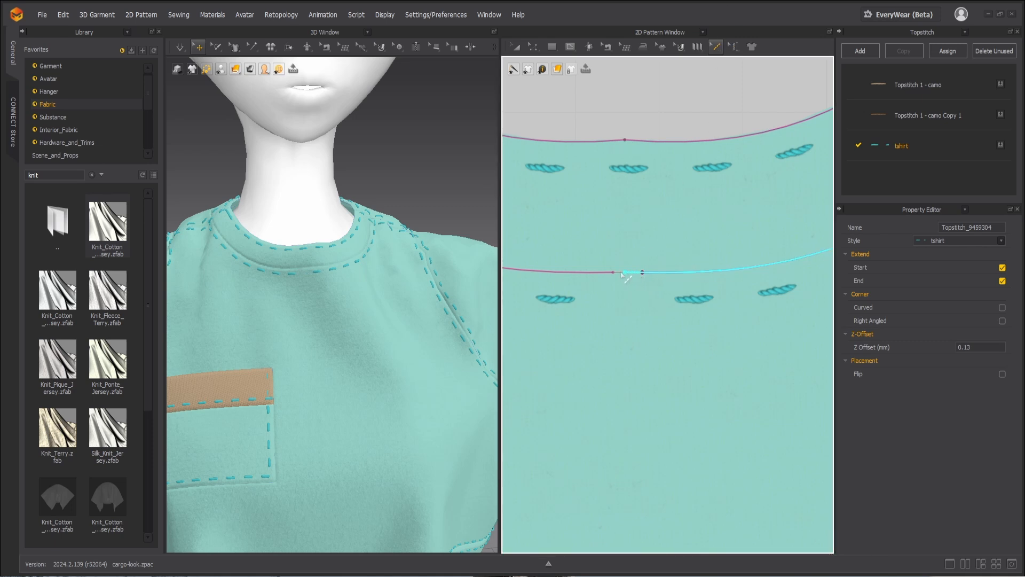
scroll(623, 272, up, 3)
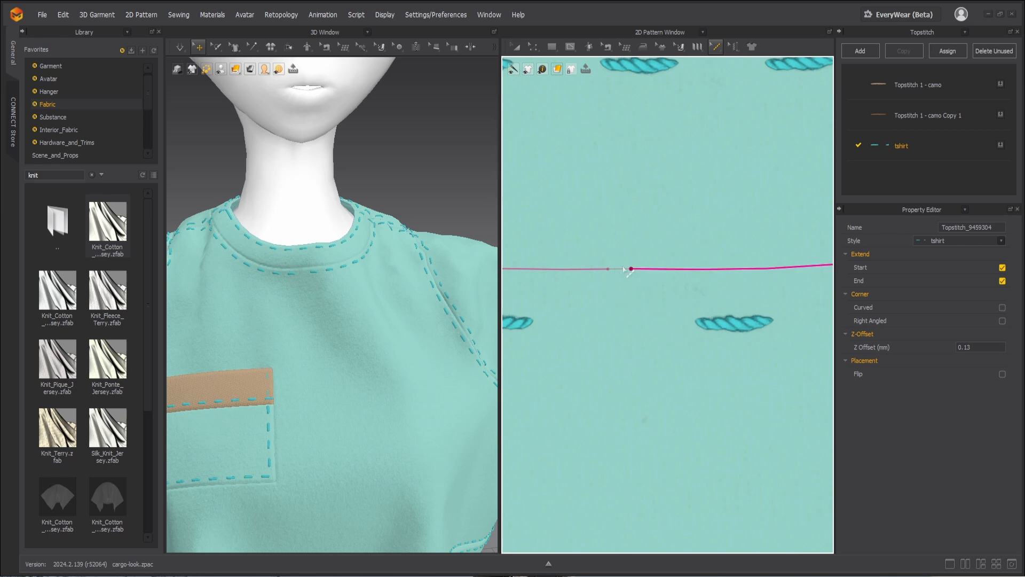
click(606, 269)
mouse_move(608, 269)
mouse_down()
mouse_move(626, 270)
mouse_move(611, 271)
mouse_up()
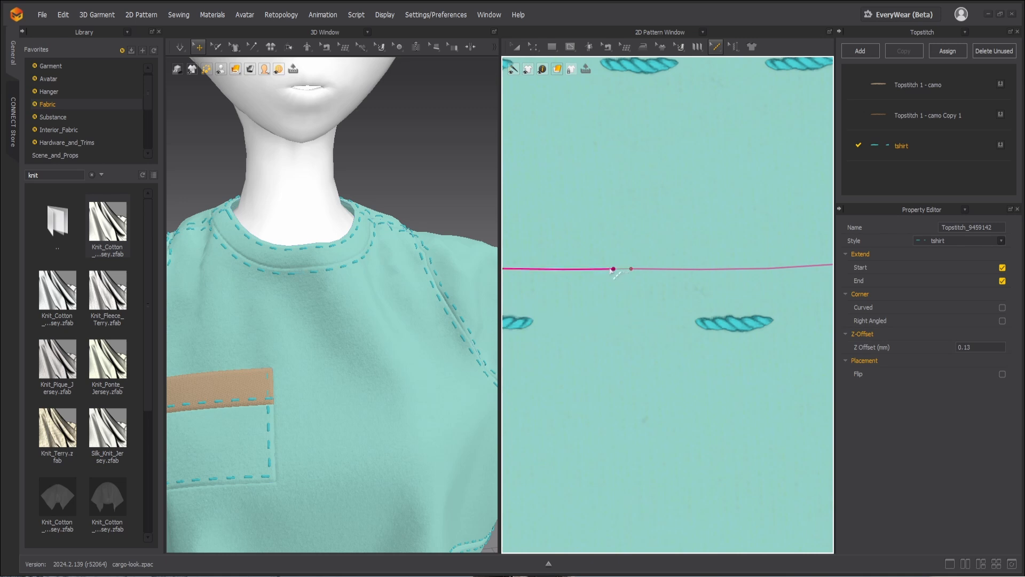
click(630, 269)
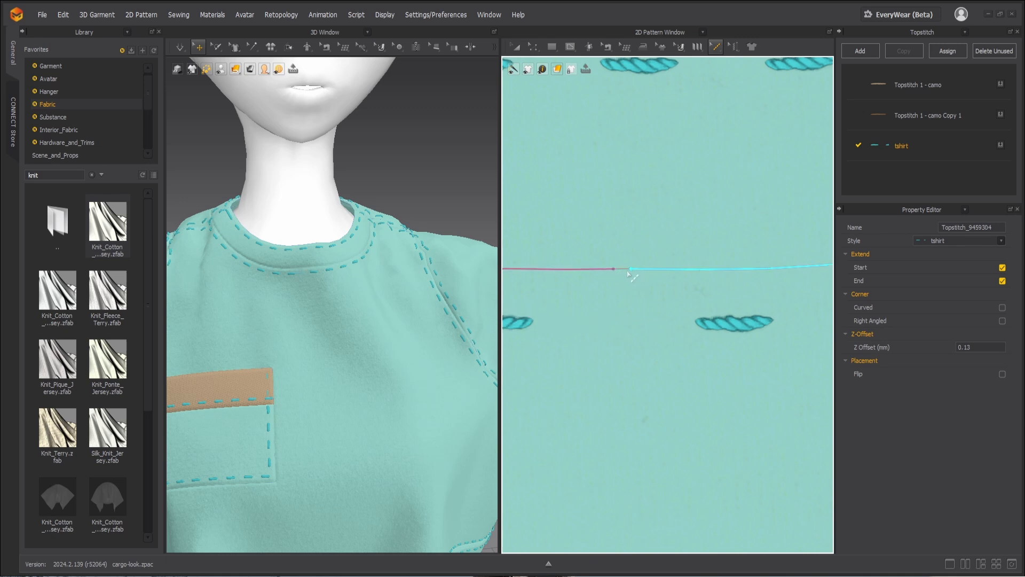
drag(603, 273, 646, 270)
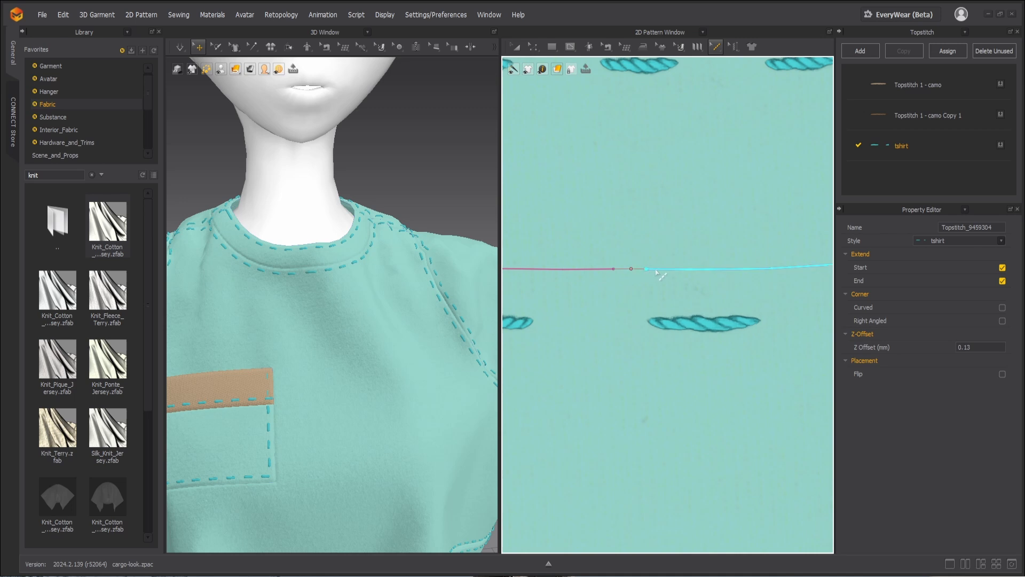
key(ctrl+z)
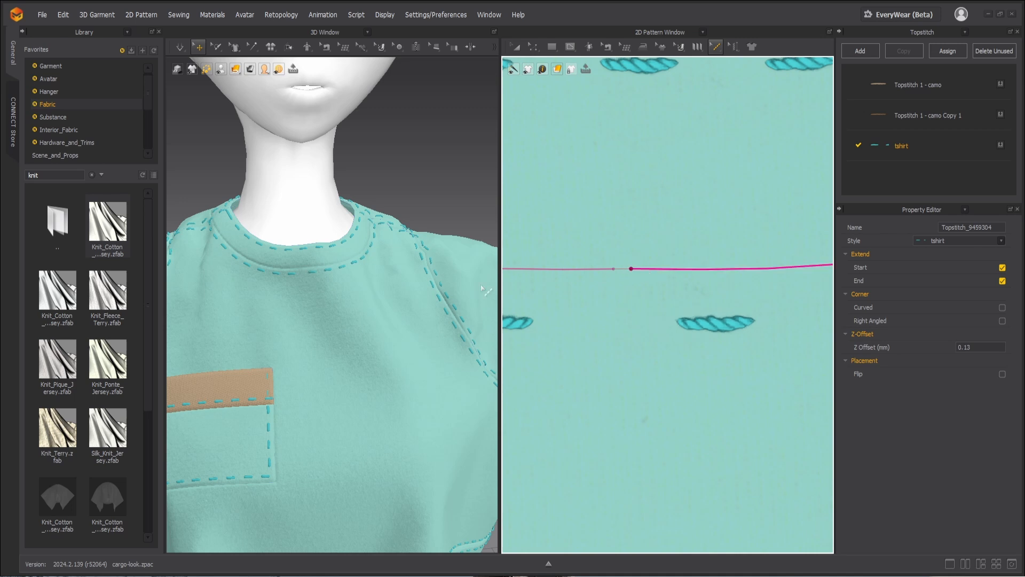
Step: Copy the tshirt topstitch style and rename the copy as neckline
scroll(342, 309, down, 6)
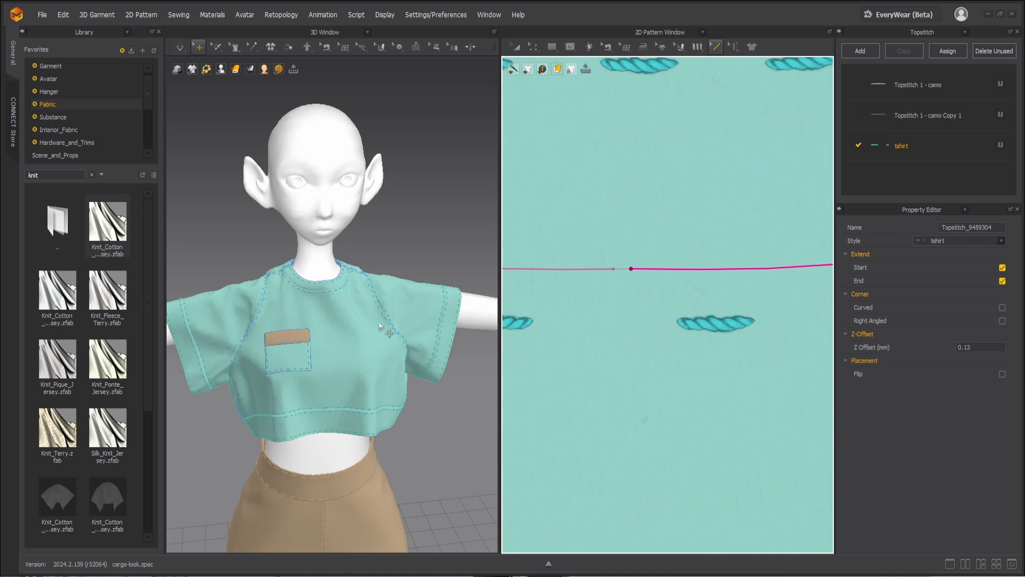
scroll(380, 322, up, 4)
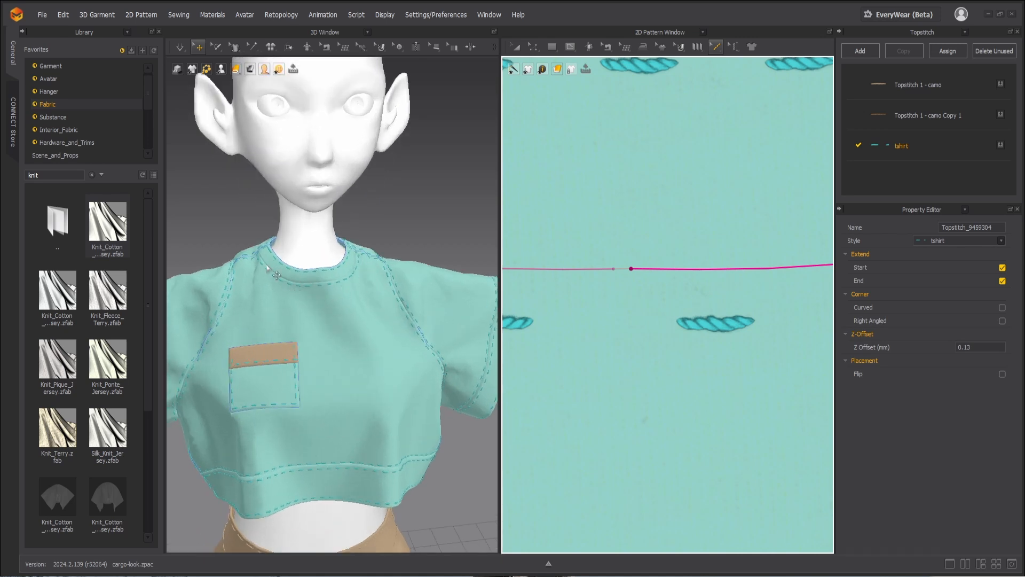
click(898, 145)
right_click(897, 145)
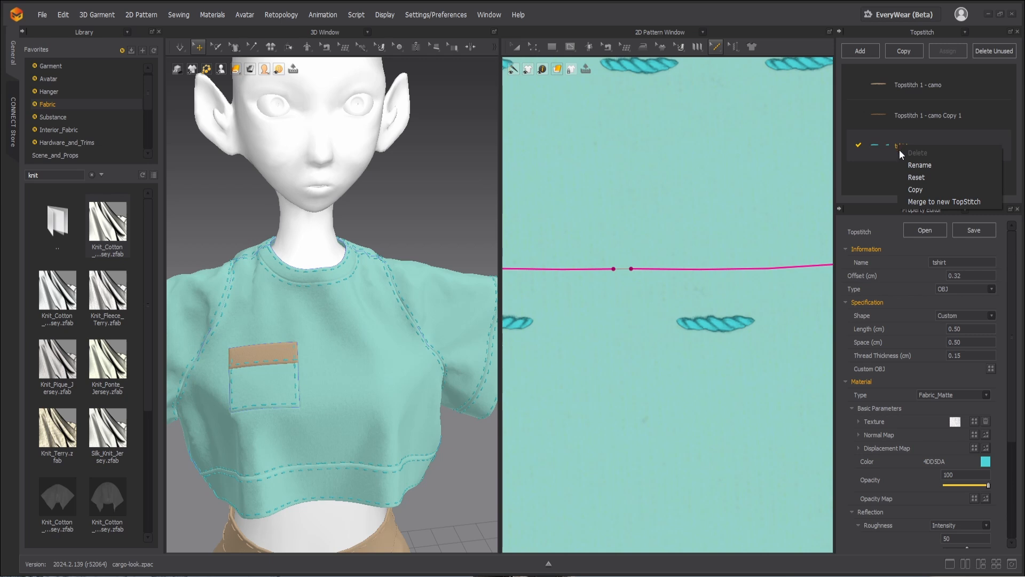
click(916, 188)
double_click(916, 175)
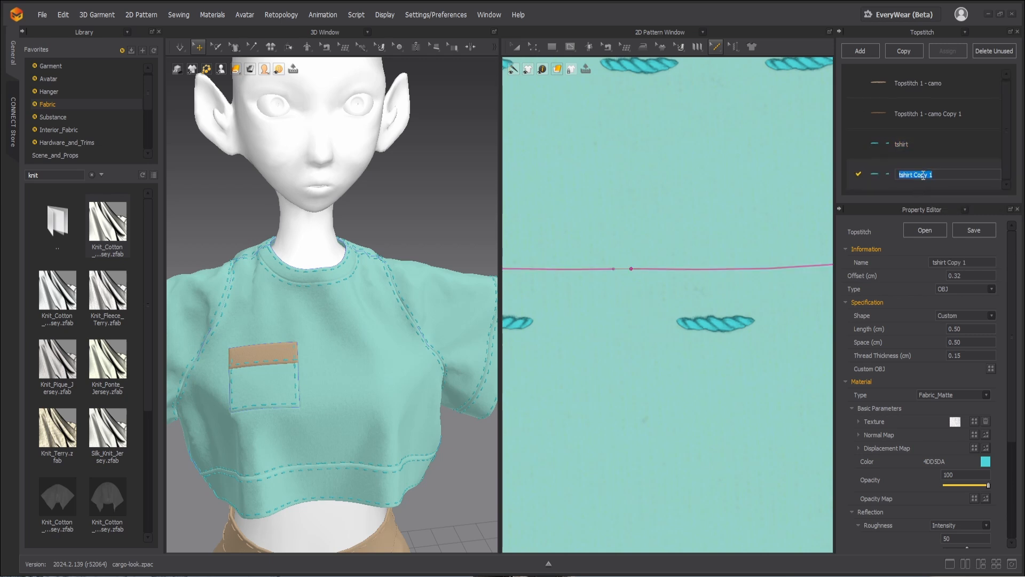
text(neckline)
key(Return)
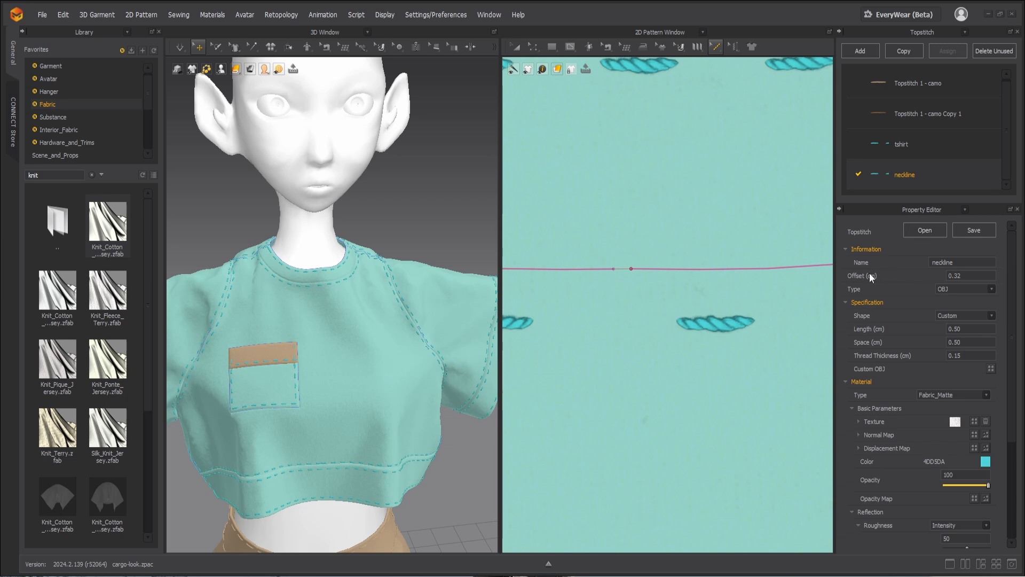
Step: Change the neckline topstitch style's shape to Overlock, keeping its Fabric_Matte material type
scroll(934, 403, down, 1)
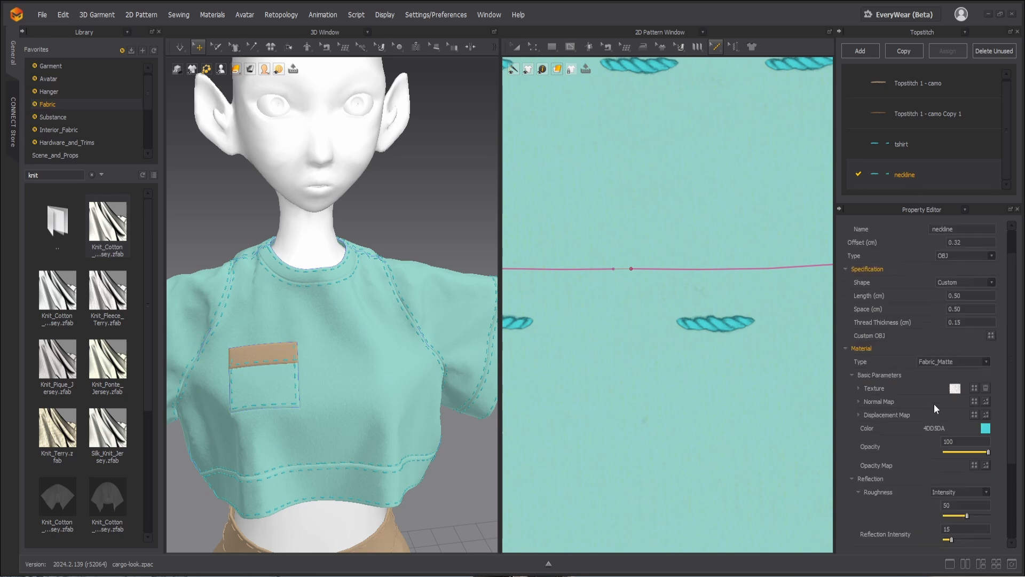
scroll(933, 402, up, 1)
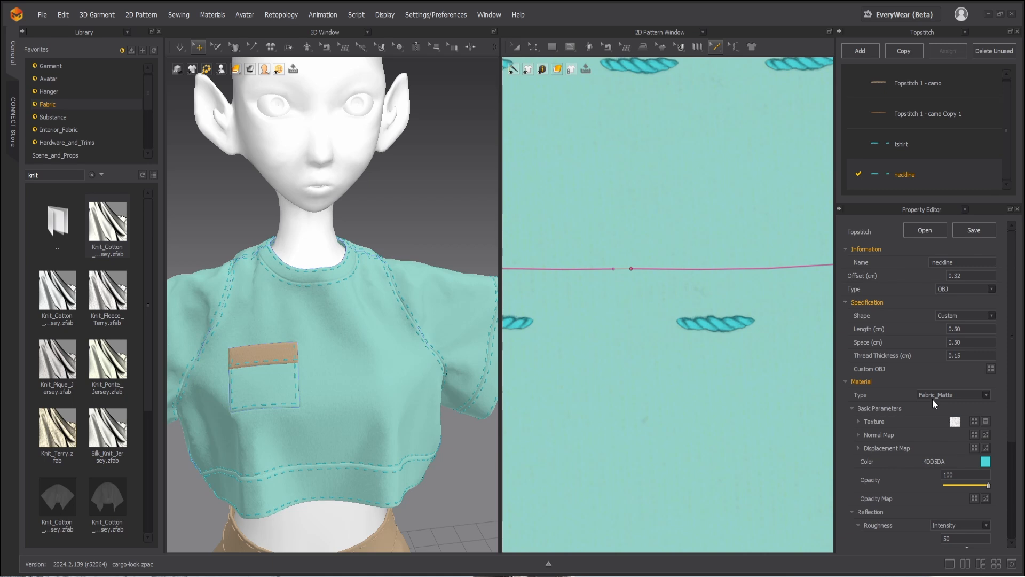
click(934, 393)
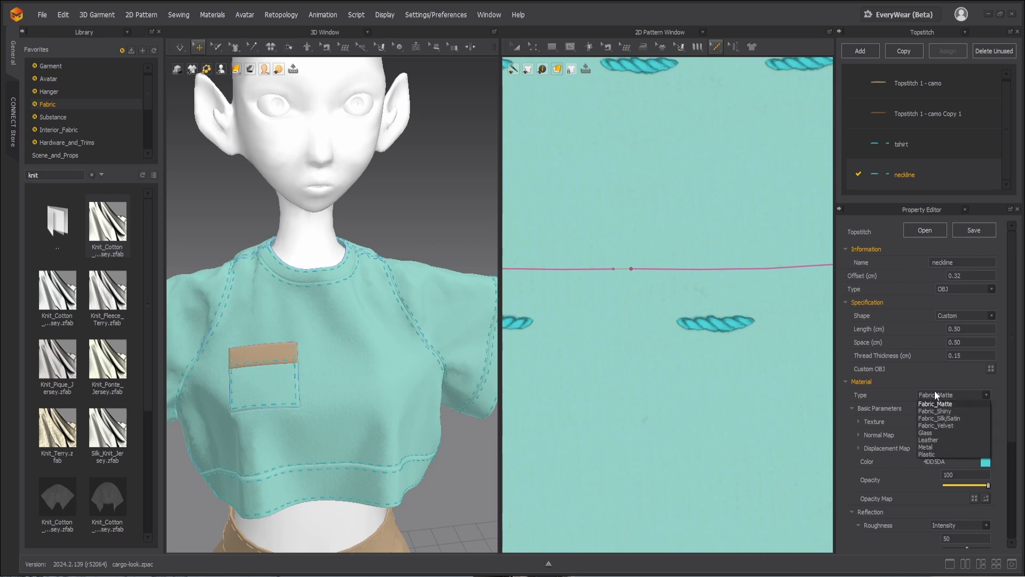
click(934, 393)
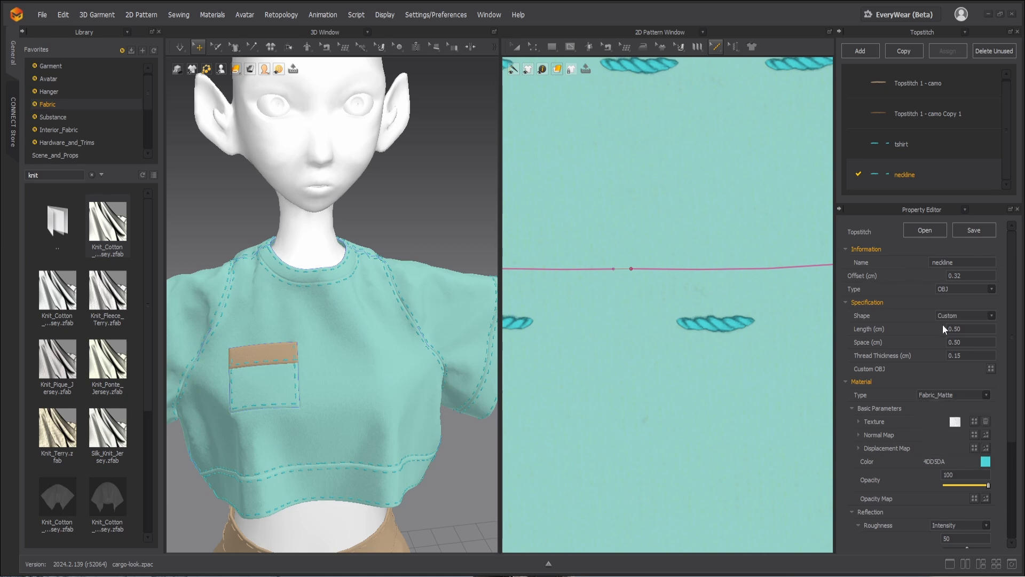
click(948, 318)
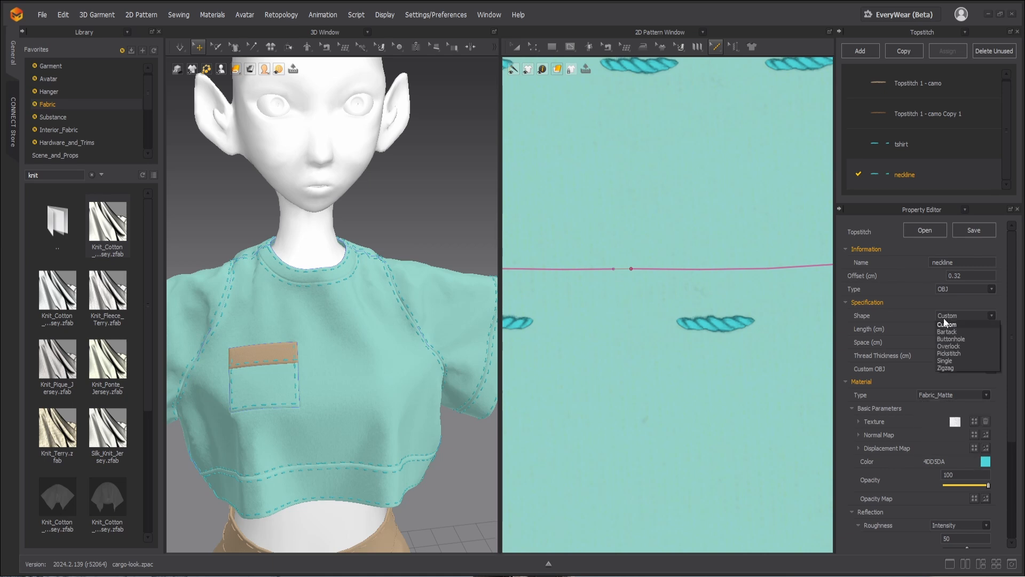
click(956, 346)
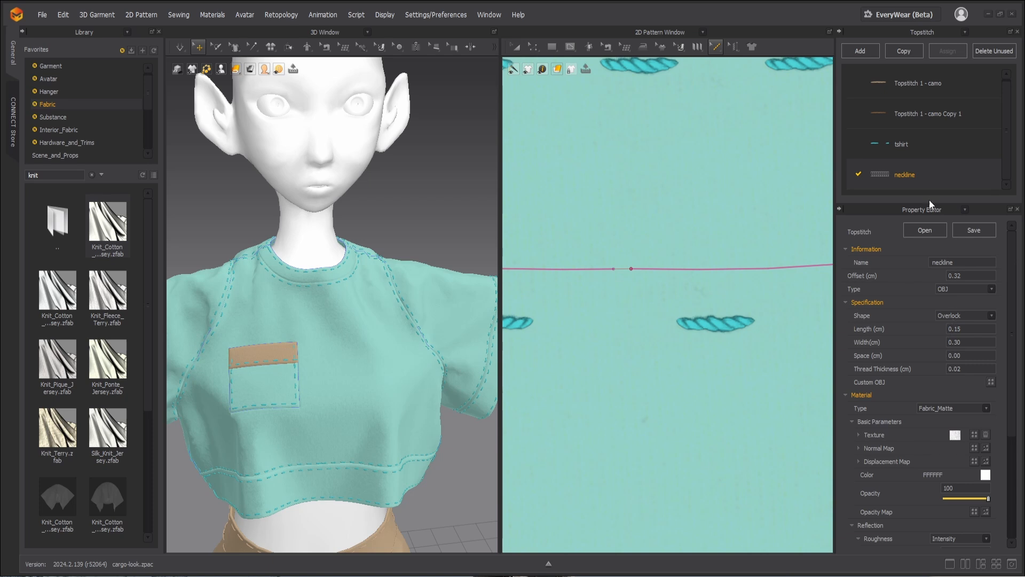
Step: Select both halves of the front's inner neckline topstitching and apply the neckline style to them
scroll(728, 279, down, 8)
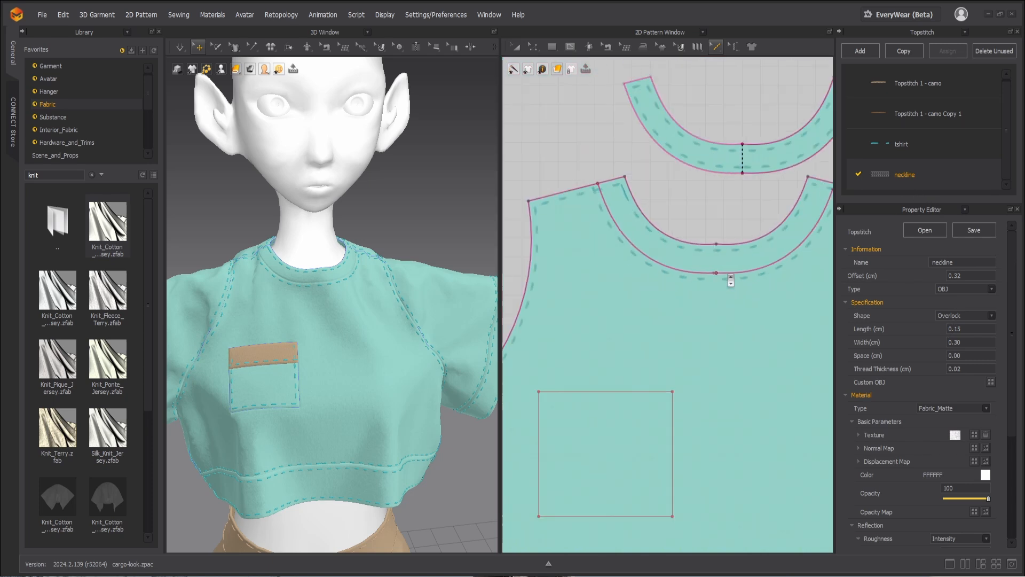
click(716, 48)
click(736, 84)
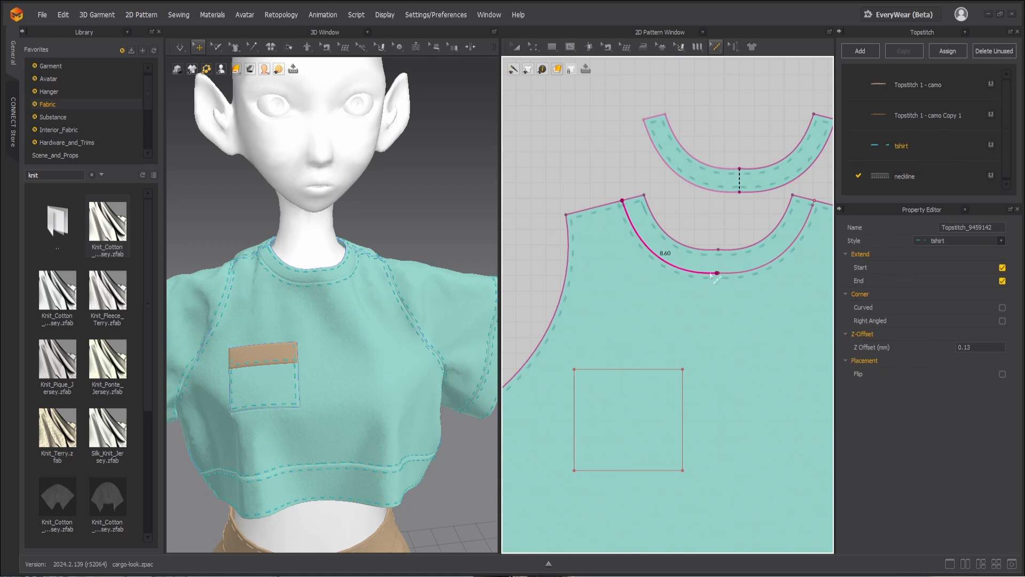
click(732, 273)
click(934, 242)
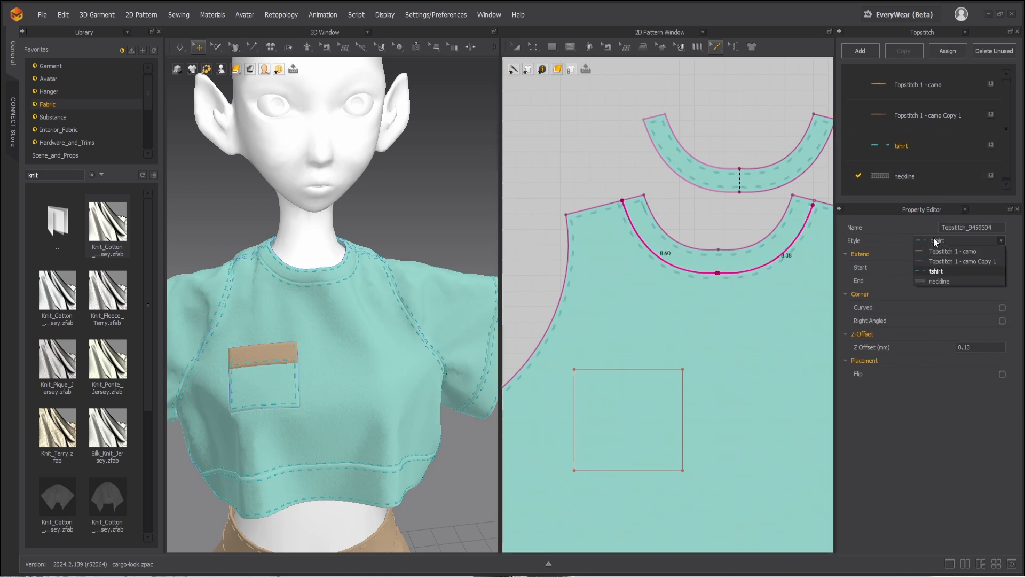
click(940, 280)
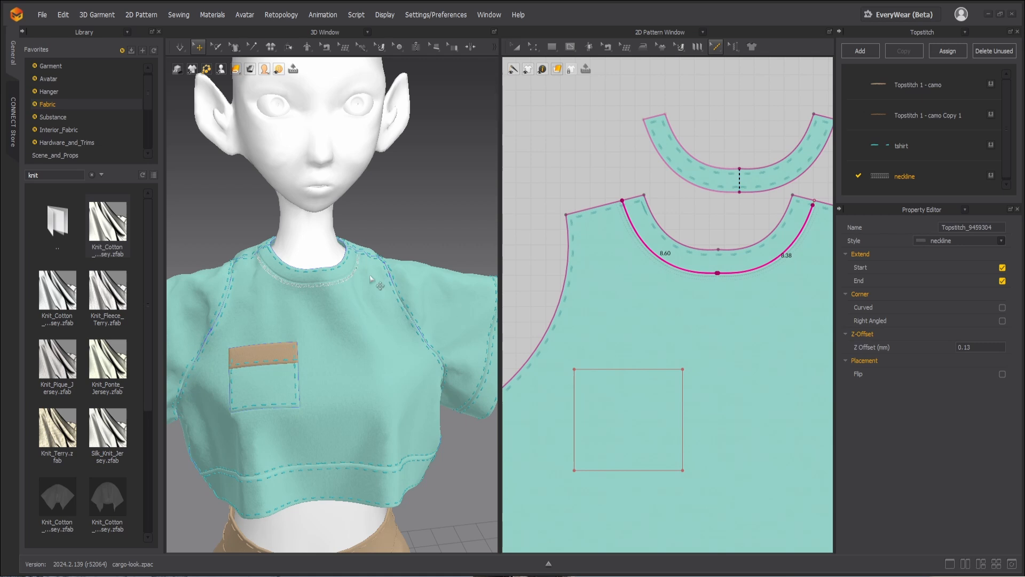
scroll(340, 275, up, 5)
scroll(340, 275, up, 5)
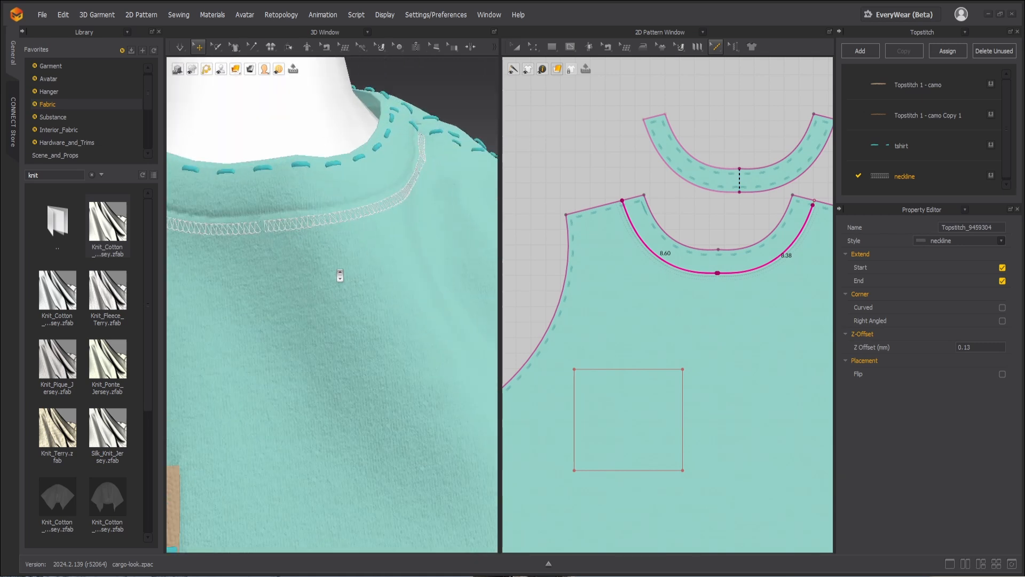
Step: Recolor the neckline topstitch style to teal 6DD5D2 to match the jersey
scroll(339, 275, up, 1)
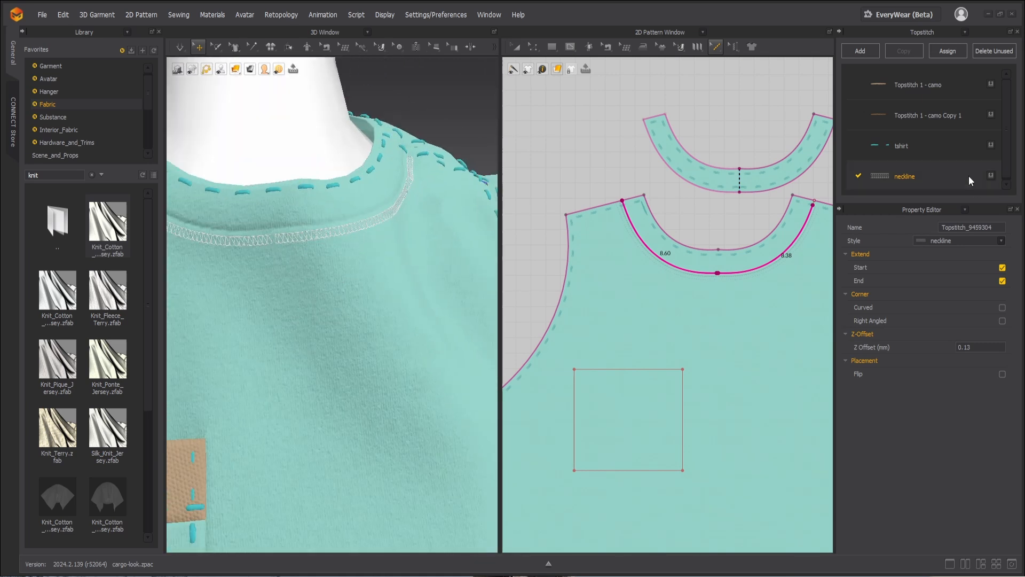
click(919, 177)
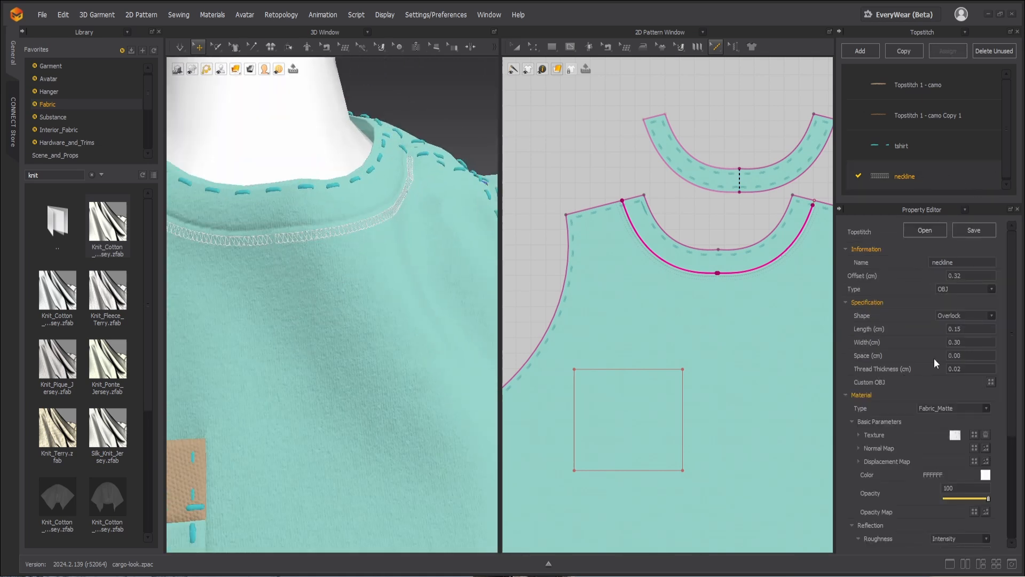
click(983, 474)
drag(452, 105, 655, 102)
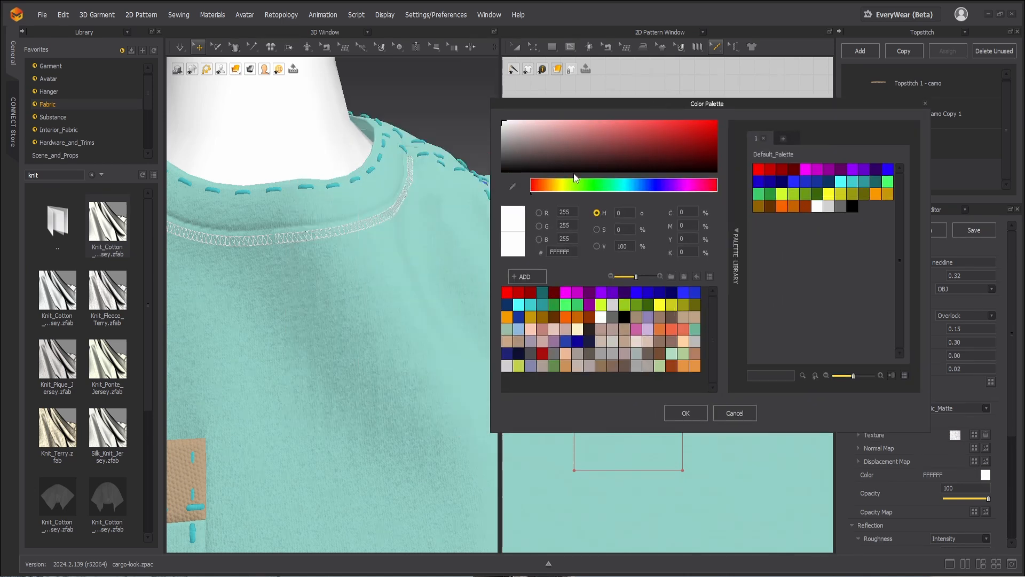
click(622, 190)
click(600, 143)
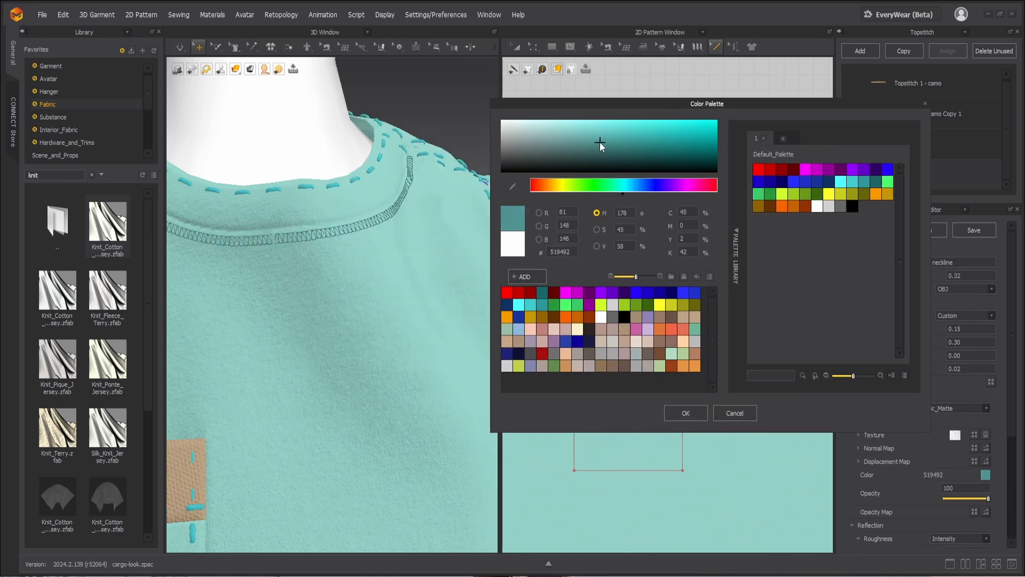
click(553, 124)
drag(557, 124, 607, 129)
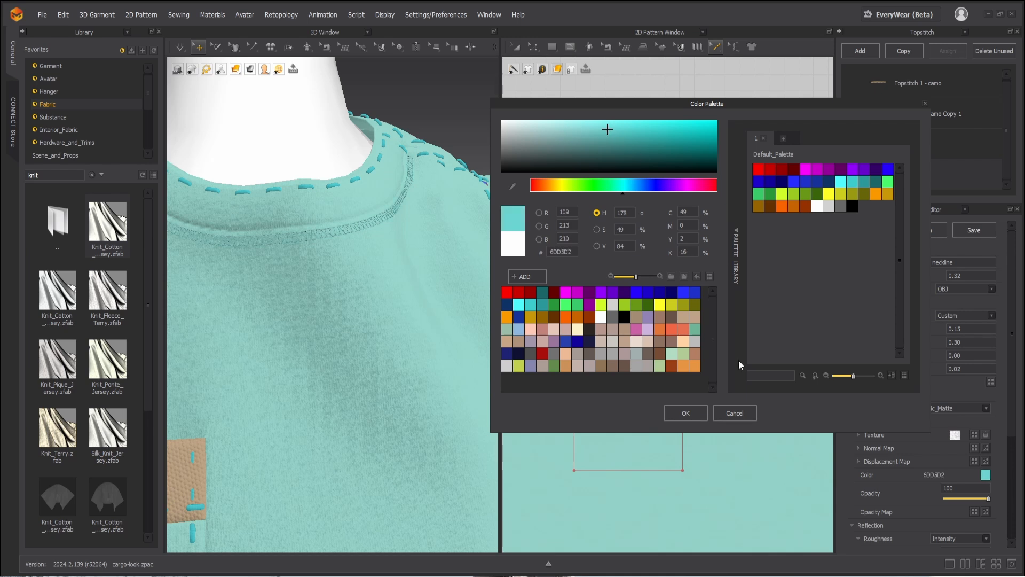
click(686, 413)
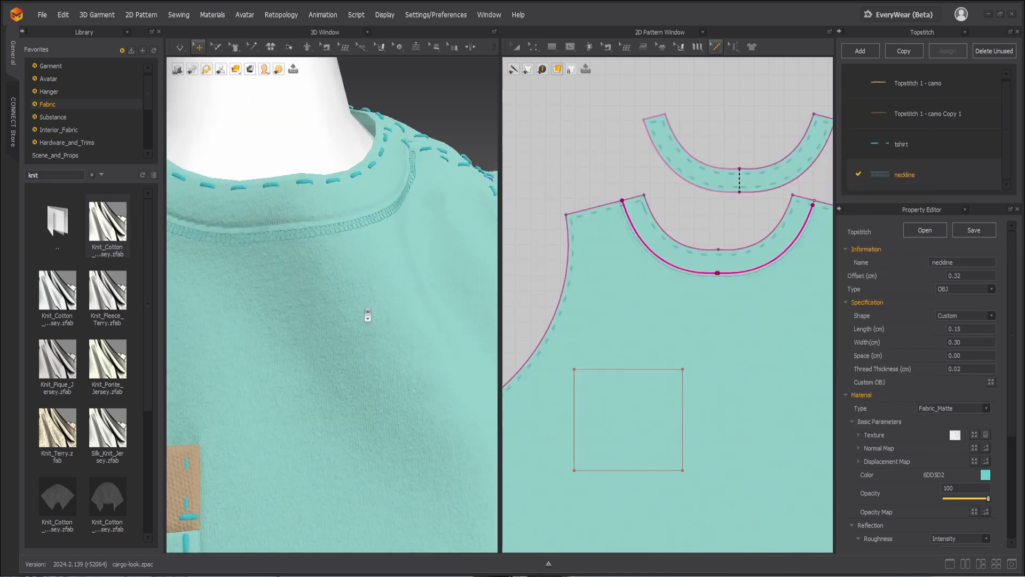
Step: Refine the tshirt topstitch style to 0.30 cm length, 0.40 cm space and 0.10 cm thread thickness
scroll(367, 316, down, 3)
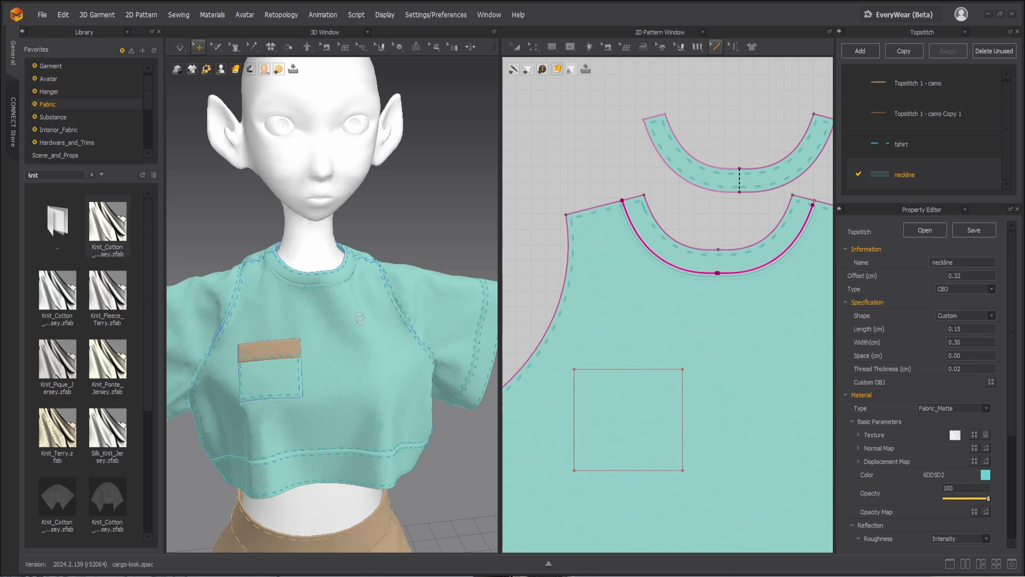
right_drag(360, 319, 395, 273)
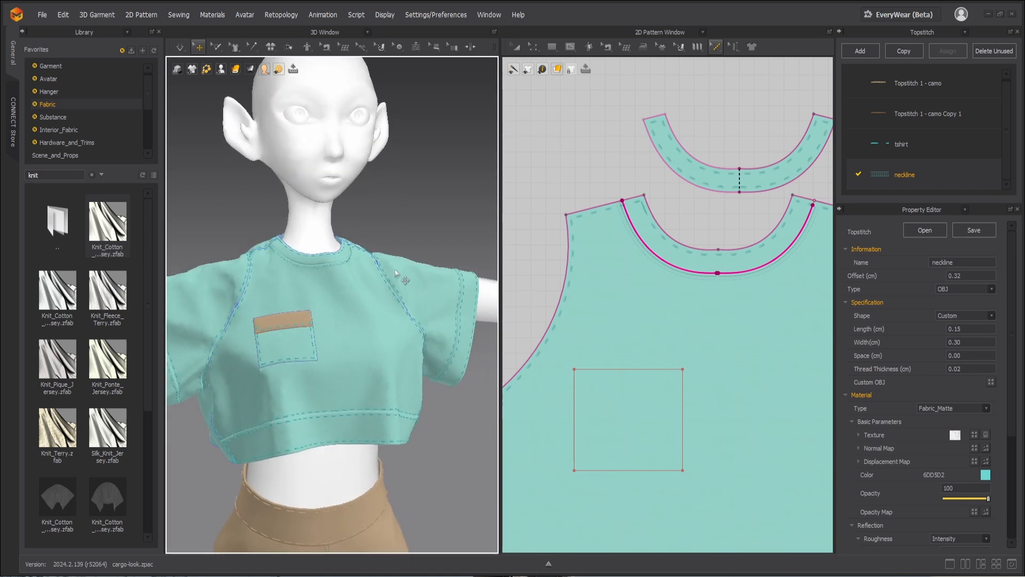
scroll(395, 272, up, 10)
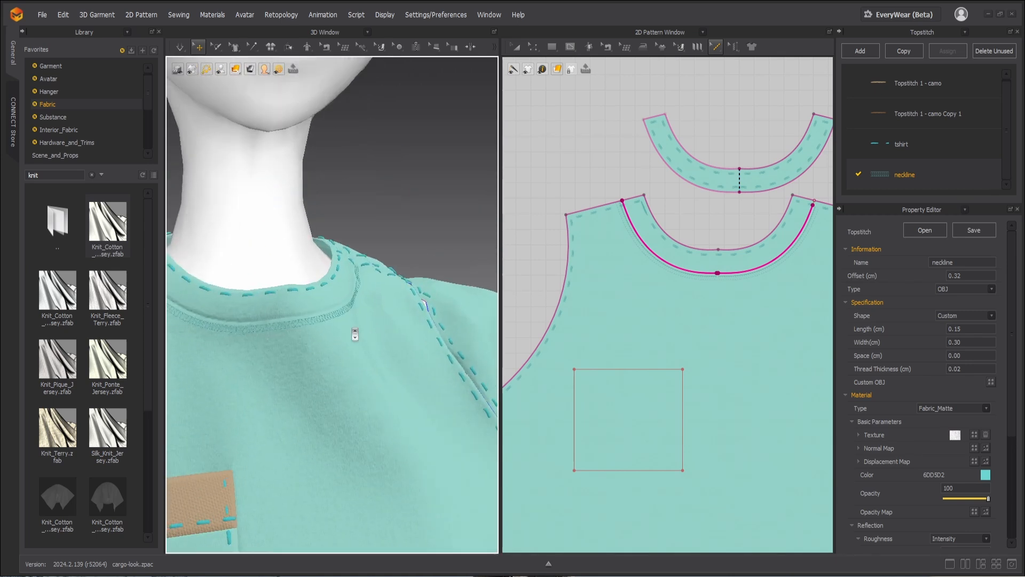
scroll(354, 334, down, 10)
scroll(355, 337, up, 10)
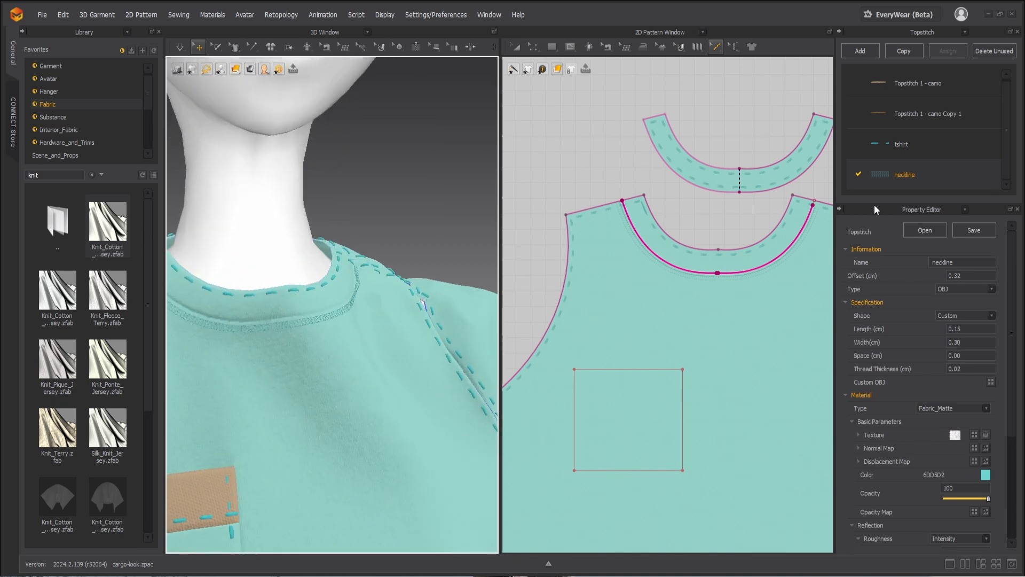
click(937, 136)
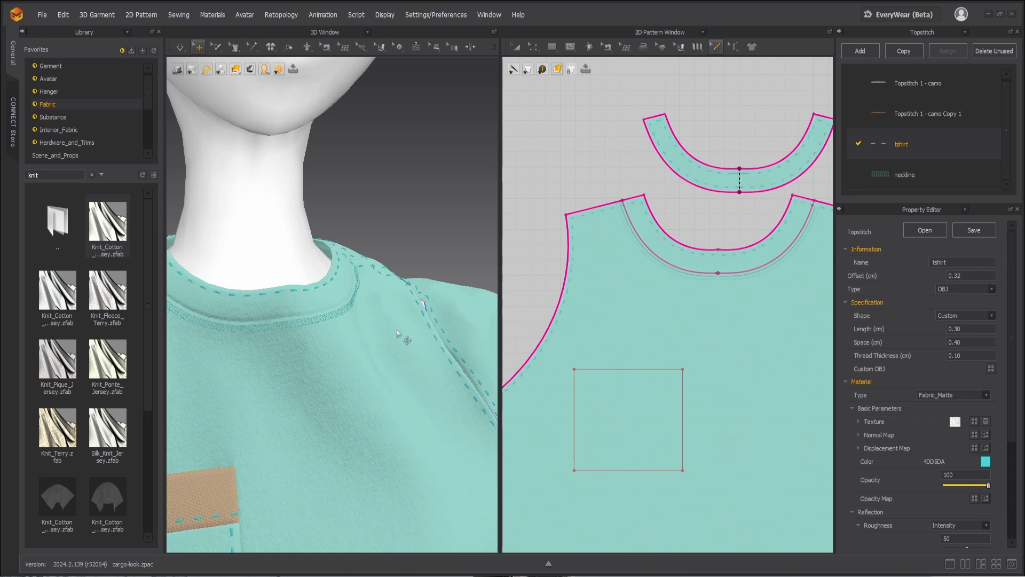
scroll(398, 335, down, 5)
scroll(383, 346, down, 3)
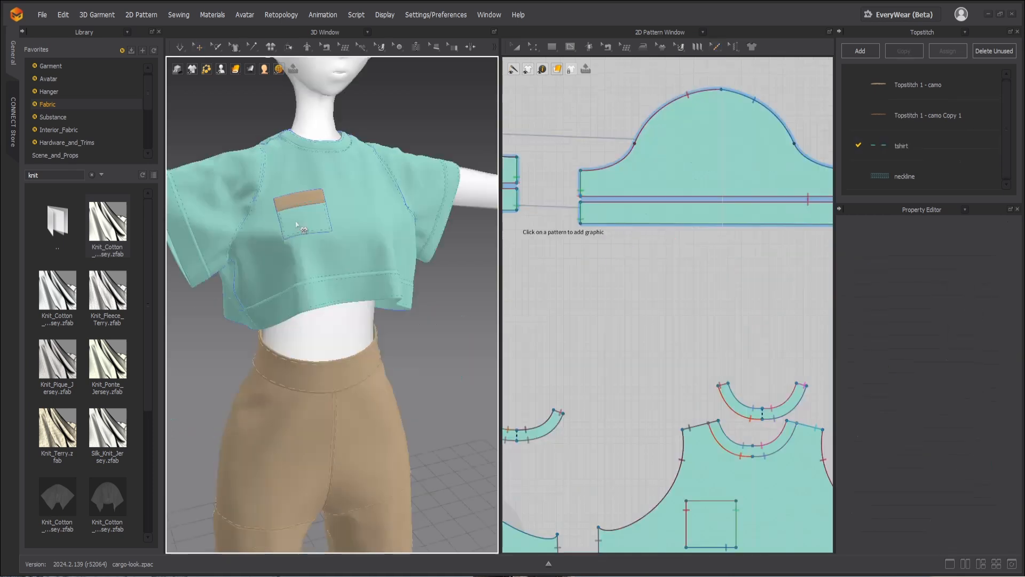
Step: Add the 20240115_0044012 graphic to the chest pocket pattern piece with the Graphic tool
click(483, 306)
scroll(650, 347, down, 5)
middle_drag(704, 537, 680, 459)
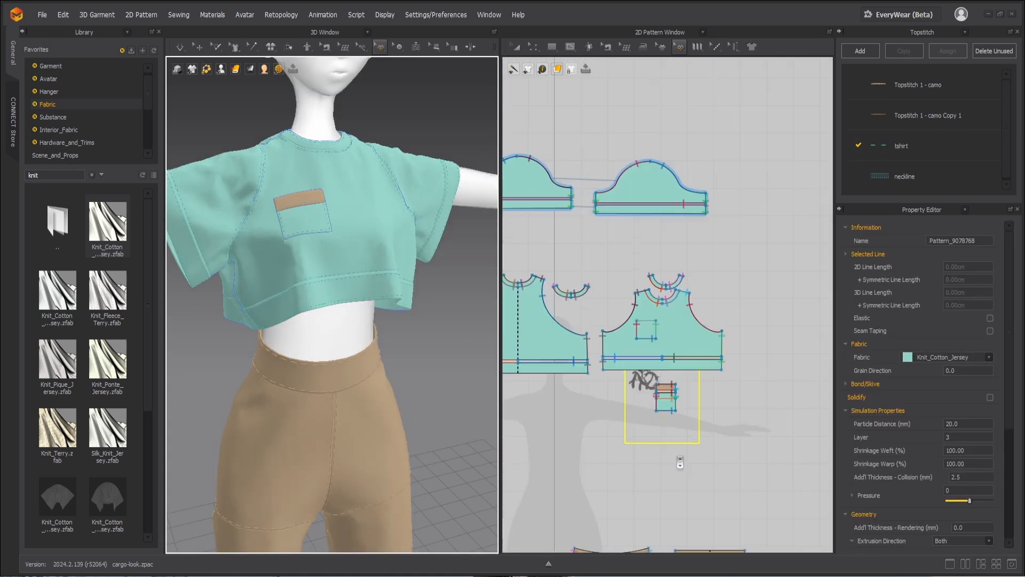
scroll(646, 408, up, 7)
drag(618, 308, 695, 385)
scroll(391, 287, down, 3)
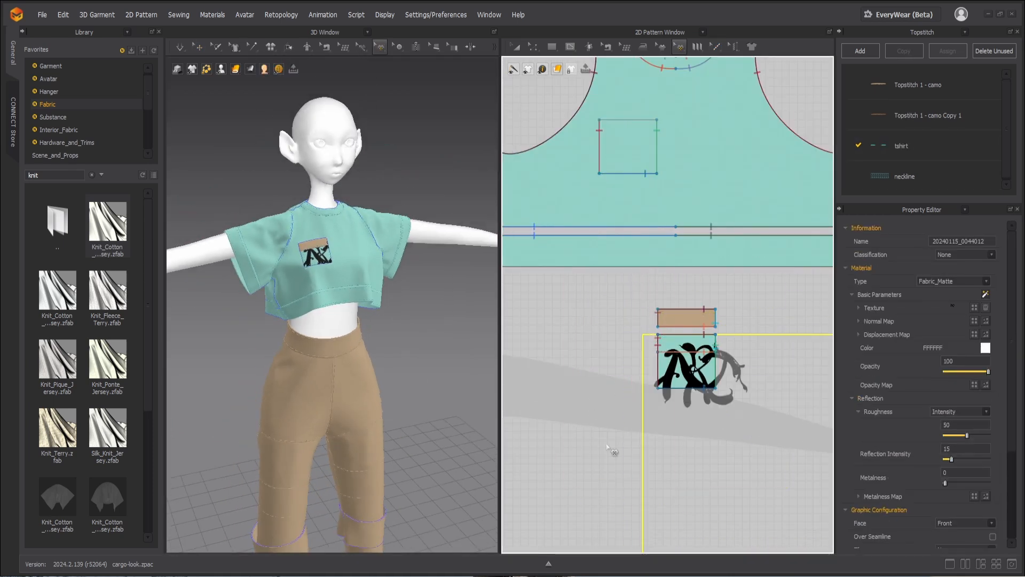
Step: Reposition and scale down the black lettering graphic so it sits within the chest pocket
scroll(613, 449, down, 5)
click(512, 346)
scroll(640, 411, up, 4)
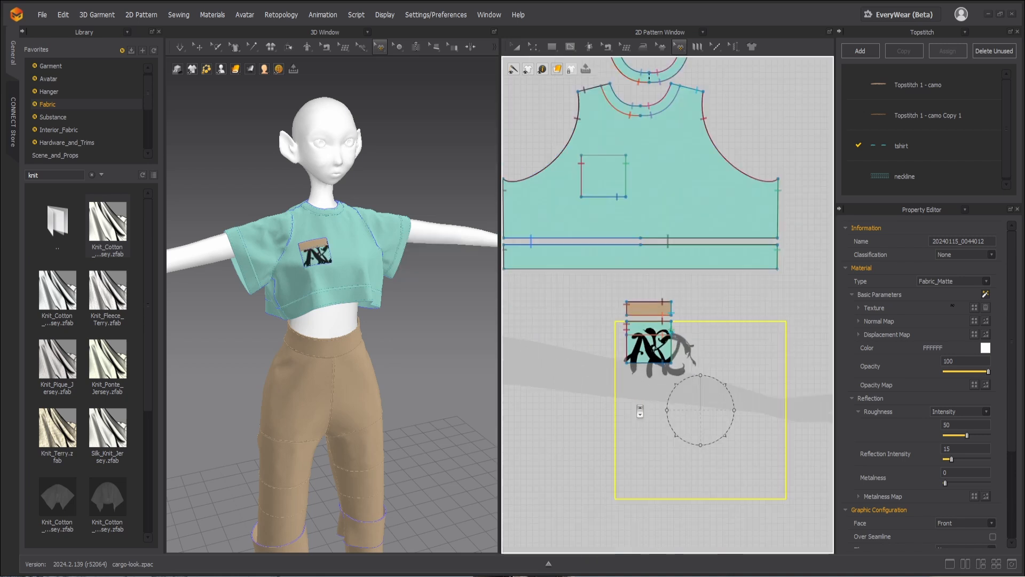
drag(706, 403, 686, 384)
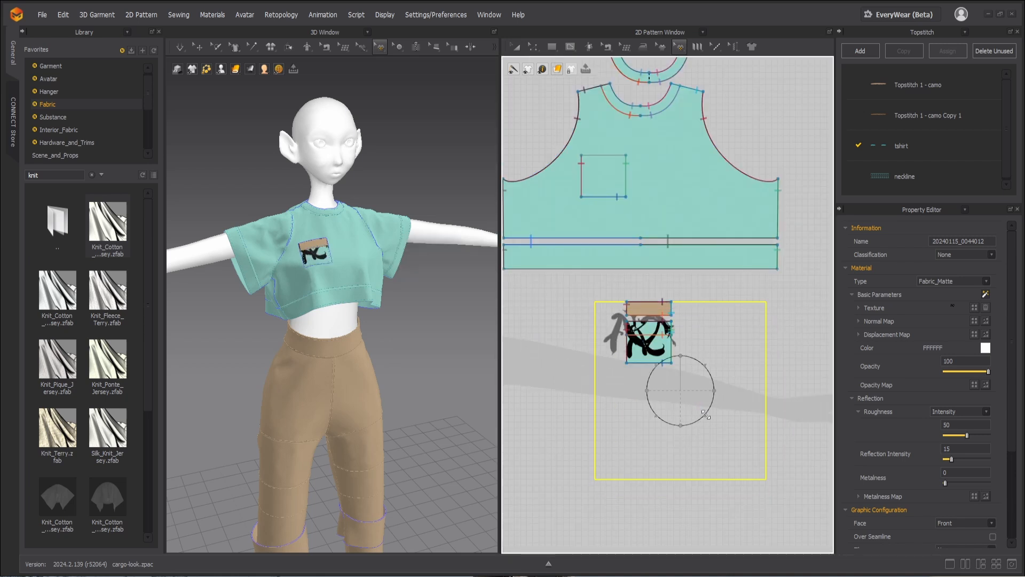
drag(698, 408, 698, 408)
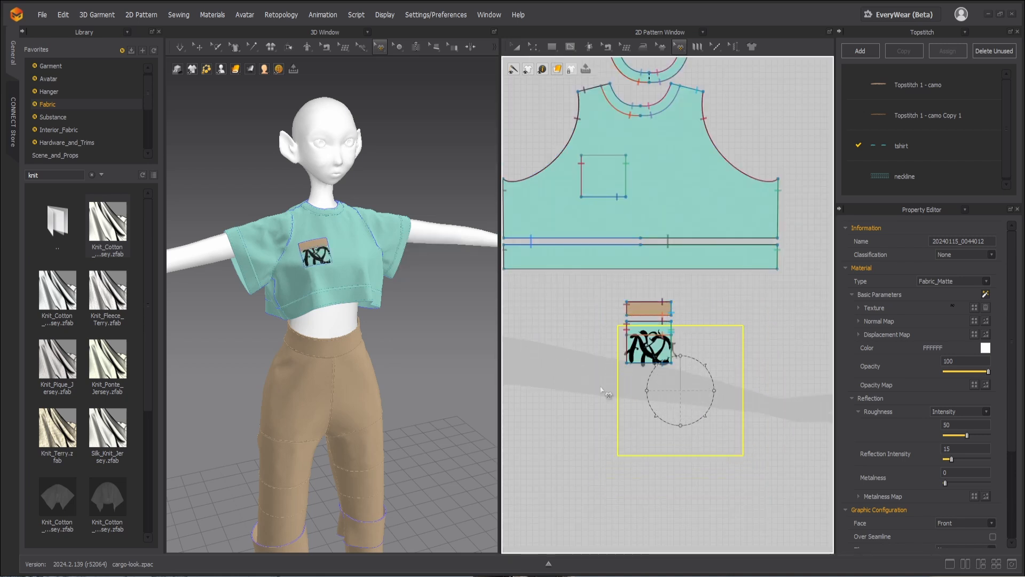
click(596, 387)
scroll(427, 354, up, 1)
mouse_move(427, 348)
right_down()
mouse_move(406, 333)
mouse_move(332, 355)
mouse_move(422, 365)
right_up()
scroll(401, 328, up, 2)
scroll(421, 365, up, 2)
Step: Hide the avatar in the 3D view so only the garments show
right_click(377, 398)
click(370, 402)
right_click(370, 403)
click(377, 416)
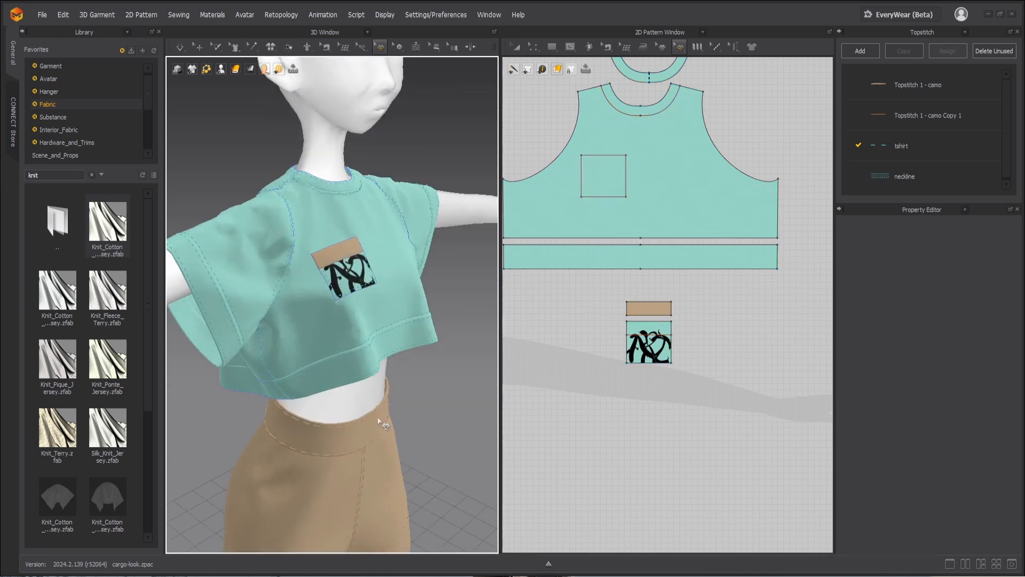
key(q)
right_click(367, 399)
click(411, 543)
scroll(412, 427, down, 3)
scroll(601, 428, down, 5)
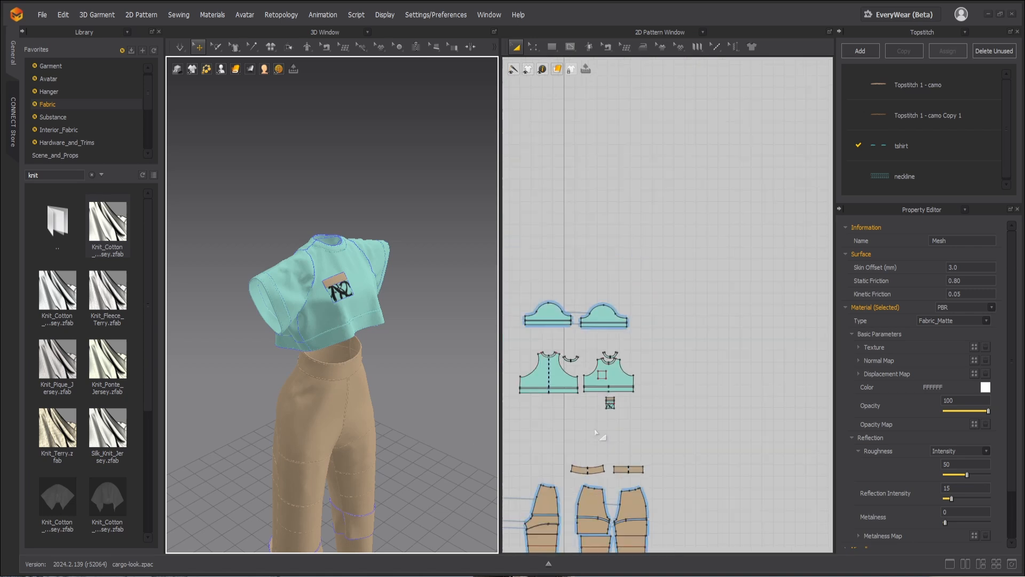
Step: Start recording the garment simulation in the animation timeline
middle_drag(602, 432, 694, 435)
scroll(693, 433, up, 3)
right_drag(419, 368, 418, 343)
scroll(364, 385, up, 2)
click(548, 564)
click(36, 428)
click(516, 408)
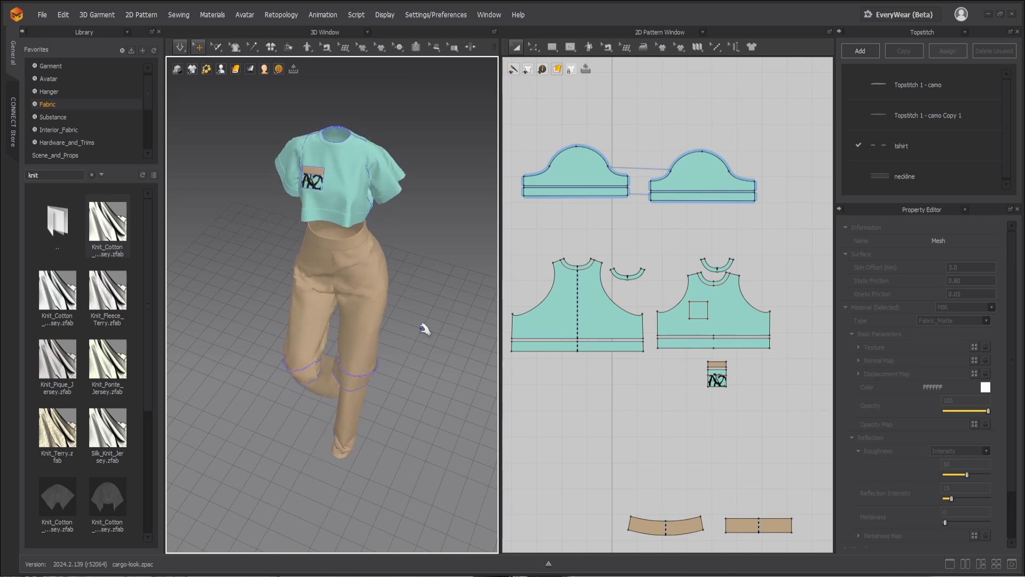
Step: Stop the animation recording and rewind the timeline to the start
click(548, 563)
click(35, 428)
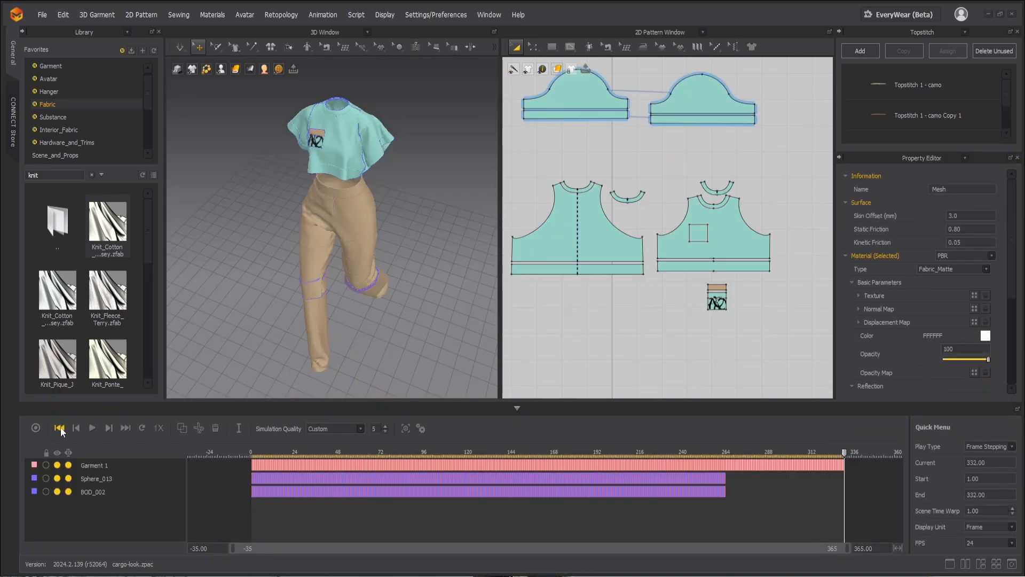
click(60, 428)
click(517, 408)
Step: Pack the garment's UVs into the 0 to 1 area through EveryWear with 0.001 padding and Fix Scale Ratio enabled
right_drag(372, 304, 448, 316)
click(908, 17)
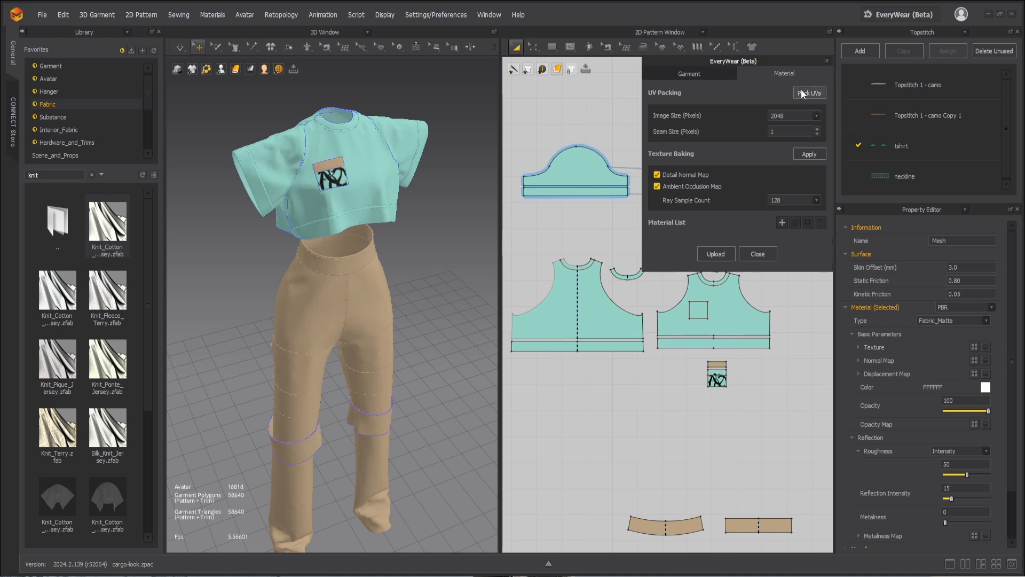
click(807, 93)
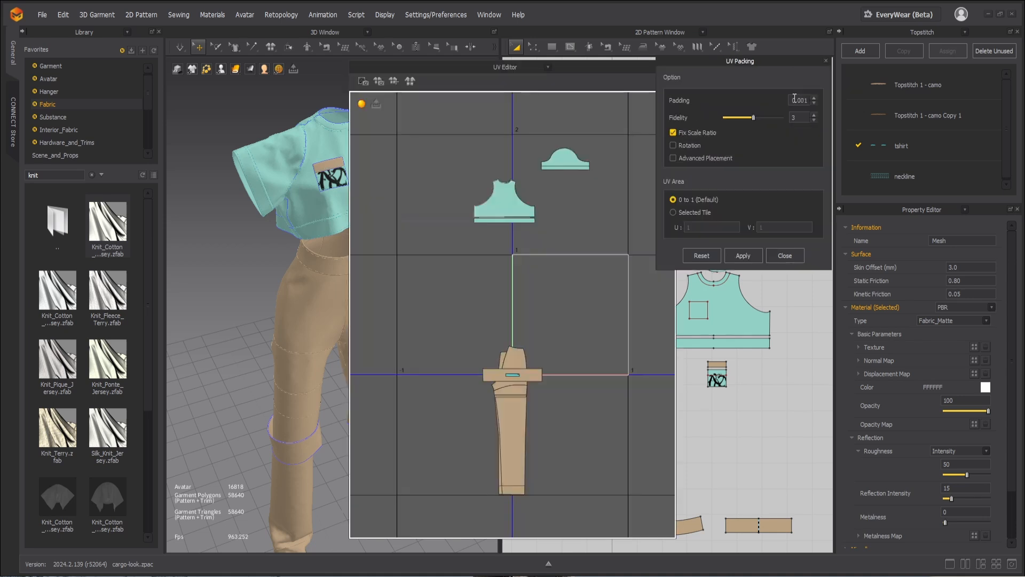
click(746, 255)
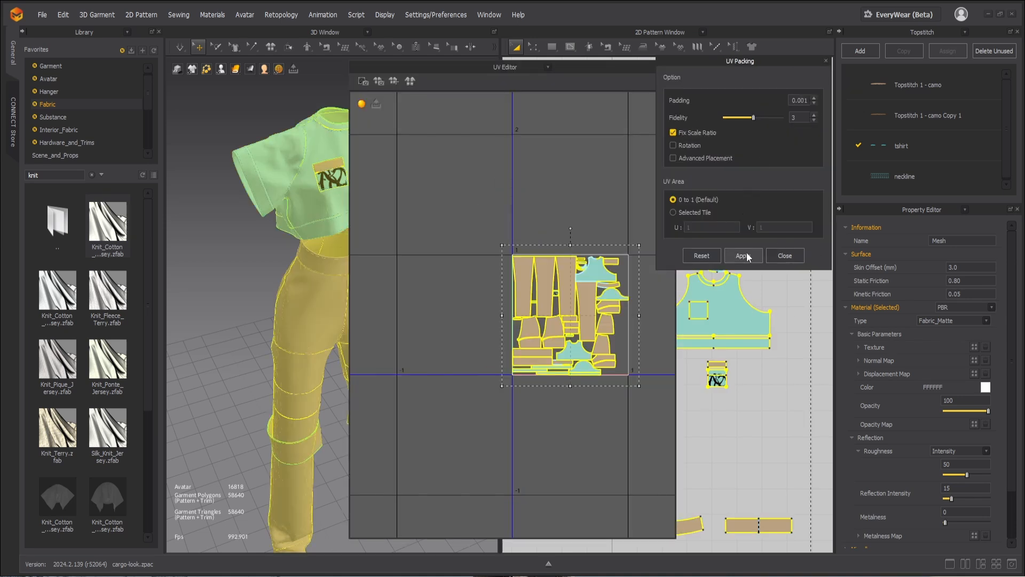
click(783, 255)
click(776, 251)
Step: Set the Cotton_Heavy_Canvas fabric color to white FFFFFF
scroll(730, 508, up, 2)
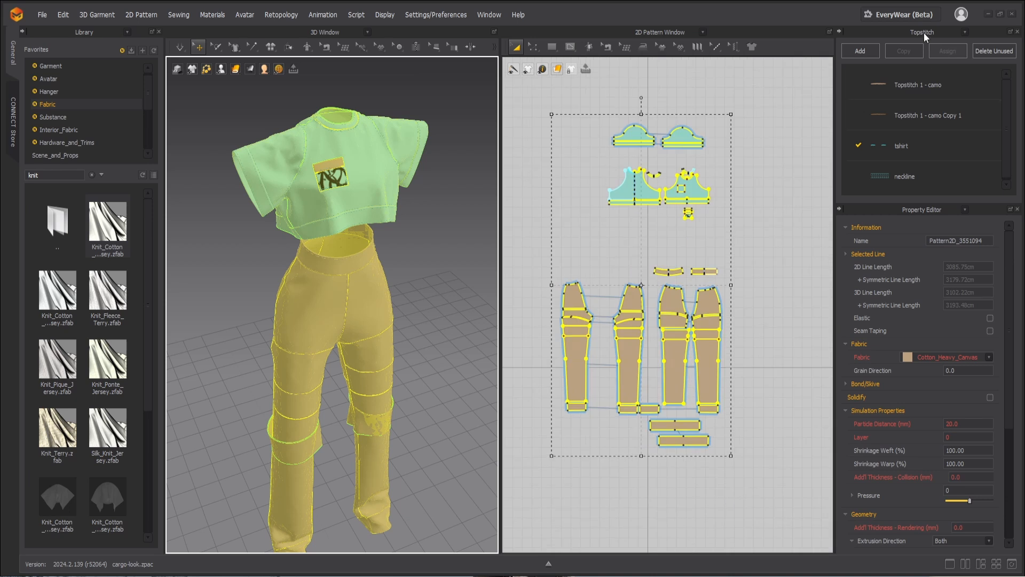
click(924, 33)
click(909, 96)
click(945, 92)
click(985, 394)
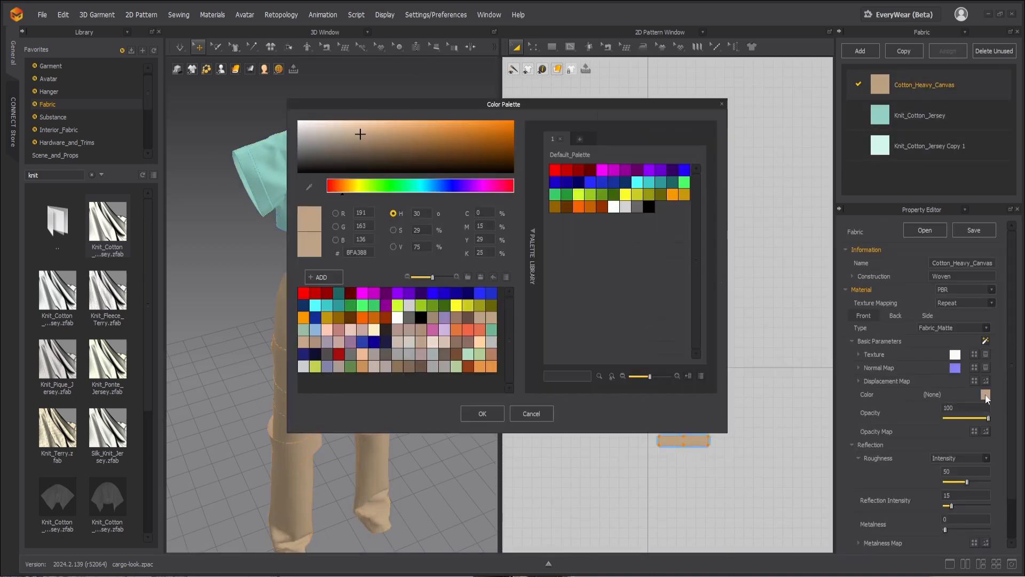
drag(452, 105, 779, 129)
drag(649, 153, 616, 141)
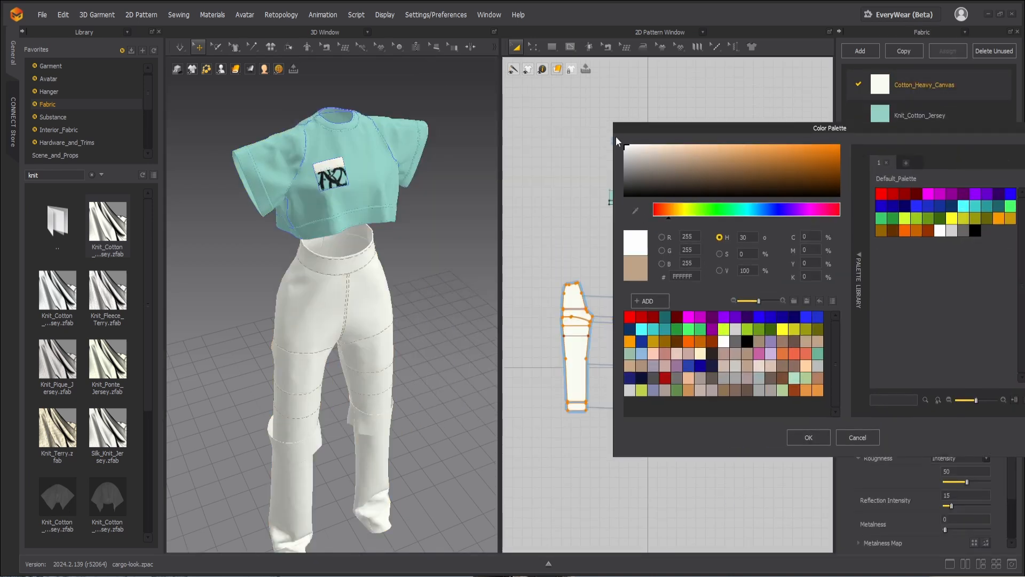
click(807, 438)
Step: Set the Knit_Cotton_Jersey fabric color to light gray D5D5D5
click(941, 118)
click(985, 395)
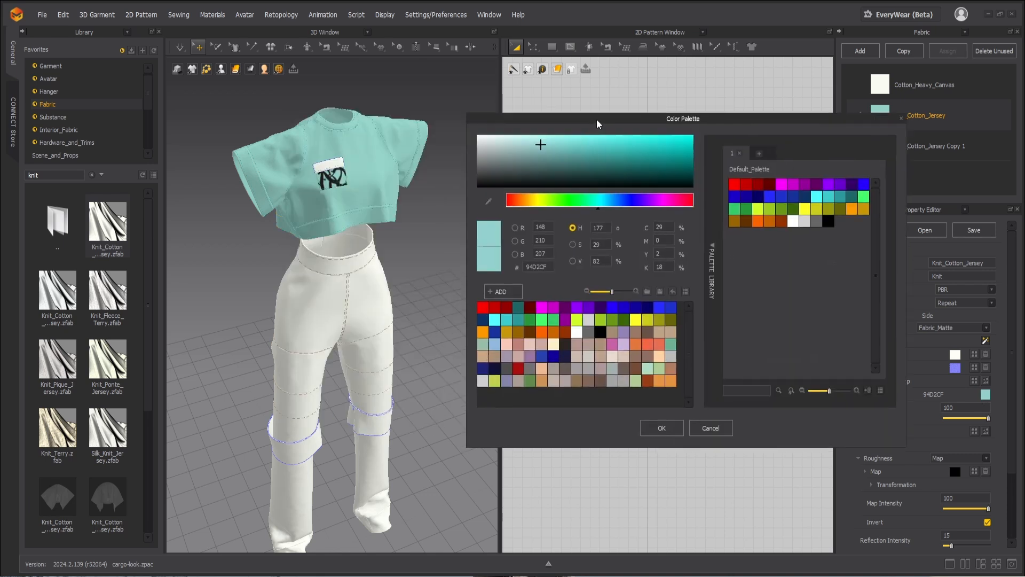
click(525, 146)
drag(525, 146, 491, 148)
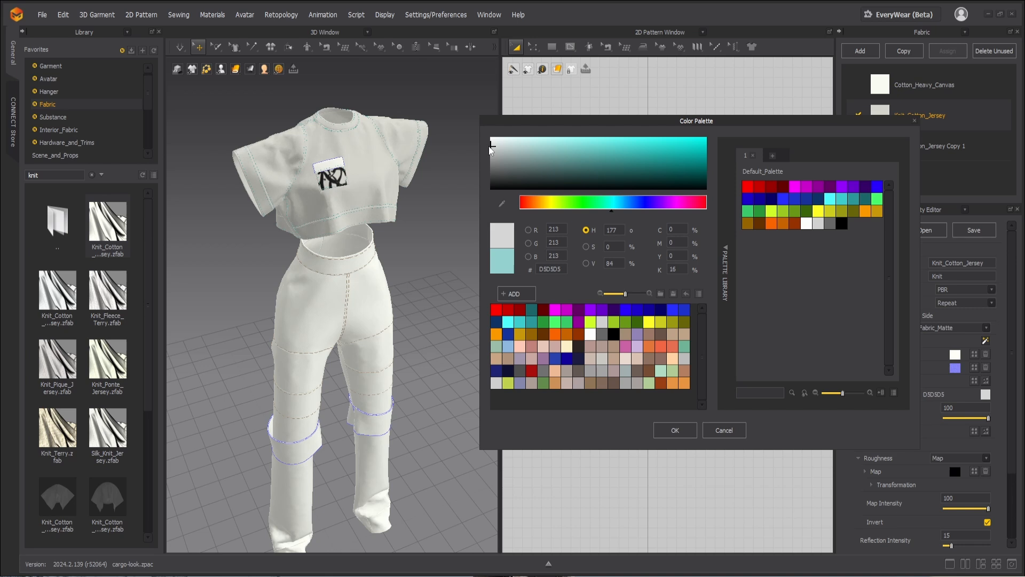
click(673, 428)
Step: Select the chest pocket and duplicate the Knit_Cotton_Jersey Copy 1 fabric
click(329, 182)
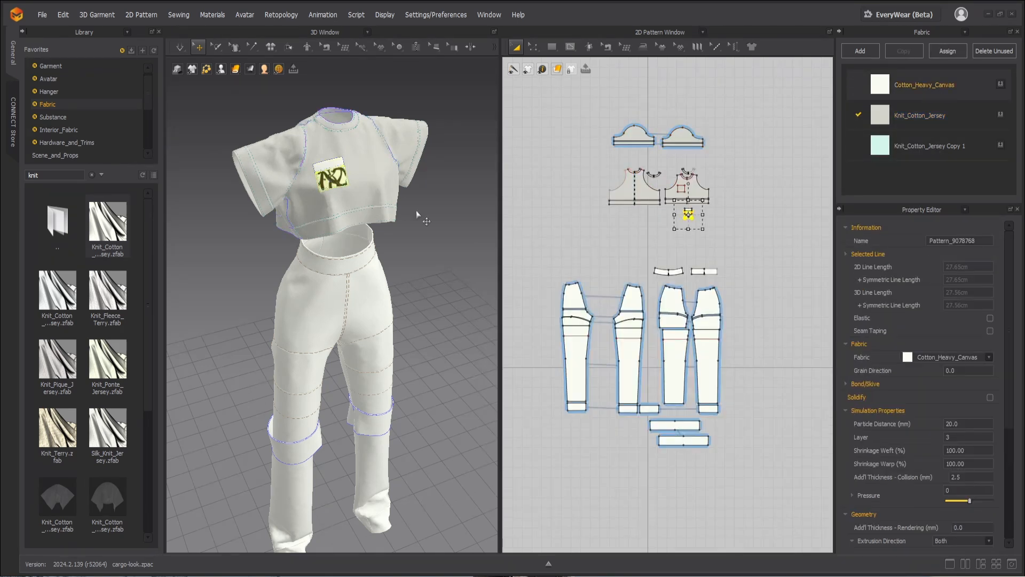
right_click(931, 148)
click(947, 191)
click(935, 176)
Step: Recolor the duplicated jersey fabric white and assign it to the chest pocket
click(983, 393)
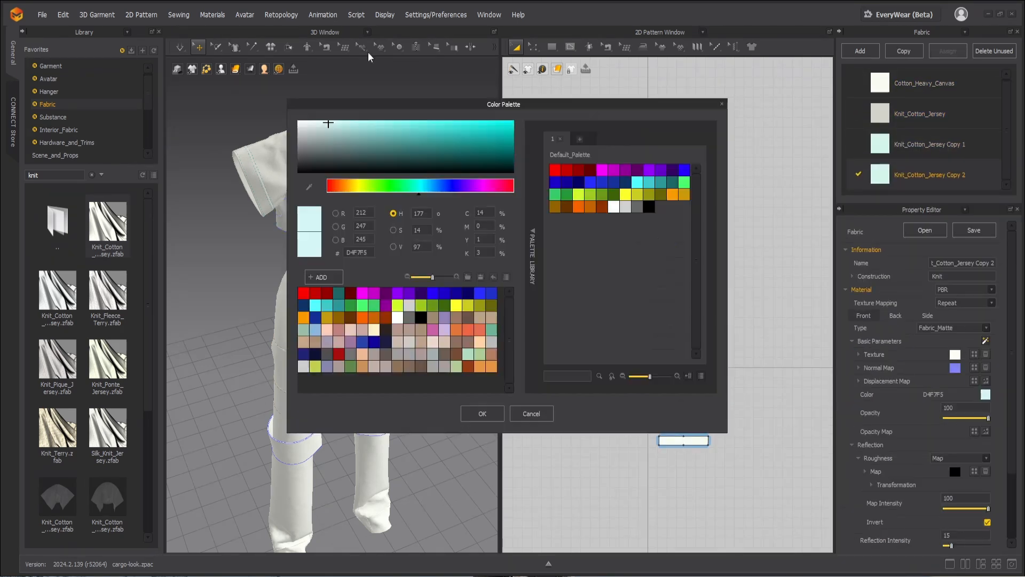
click(518, 412)
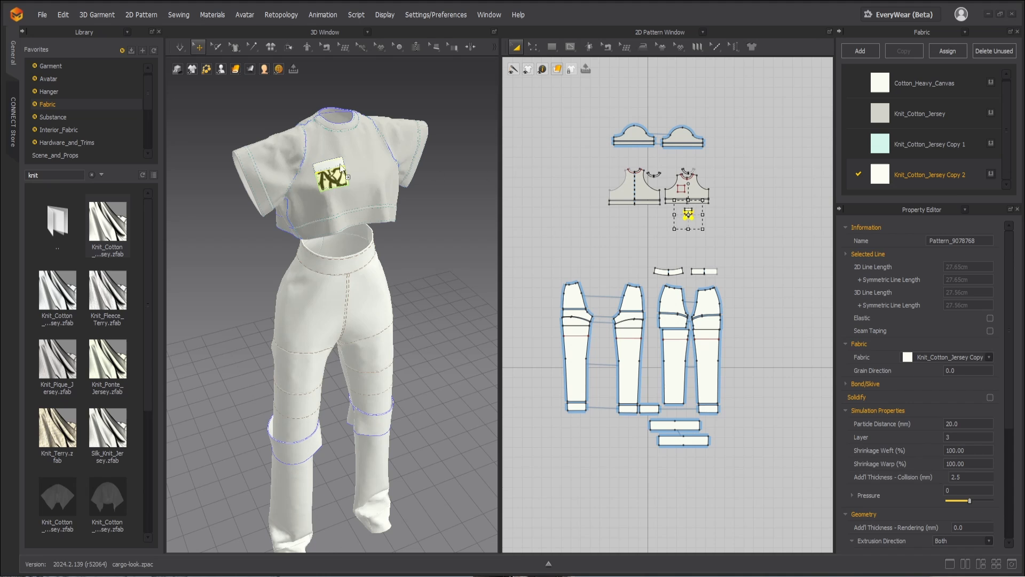
click(428, 225)
Step: Set the chest pocket's particle distance to 10 mm and simulate the garment
scroll(402, 214, up, 8)
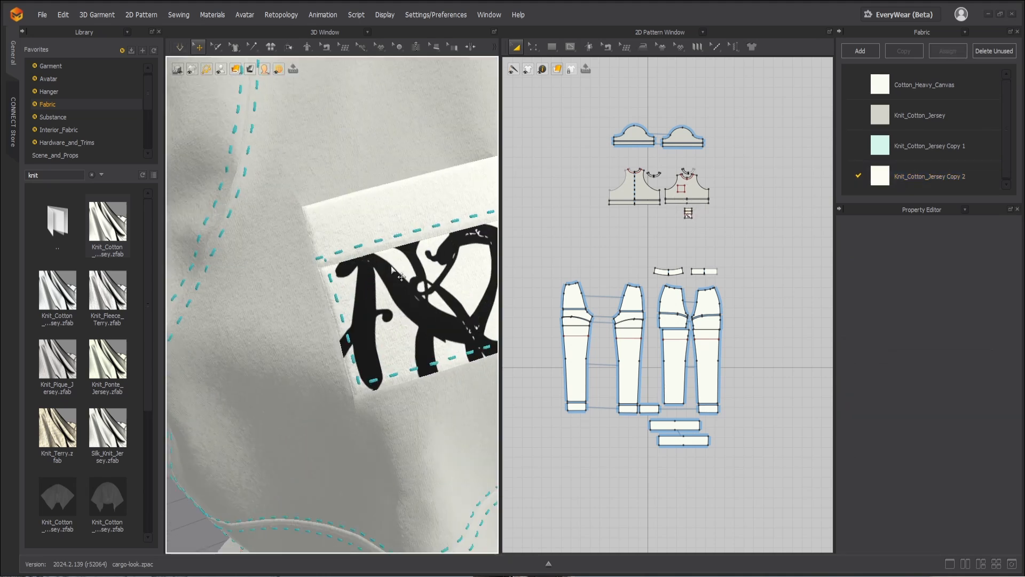
scroll(402, 214, down, 3)
click(425, 243)
scroll(425, 243, down, 6)
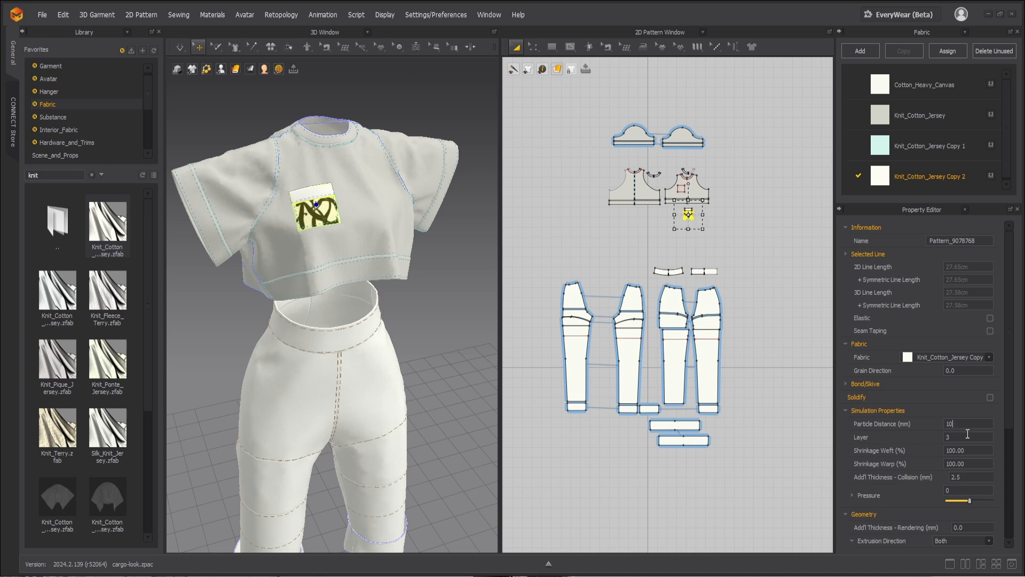
key(space)
click(429, 309)
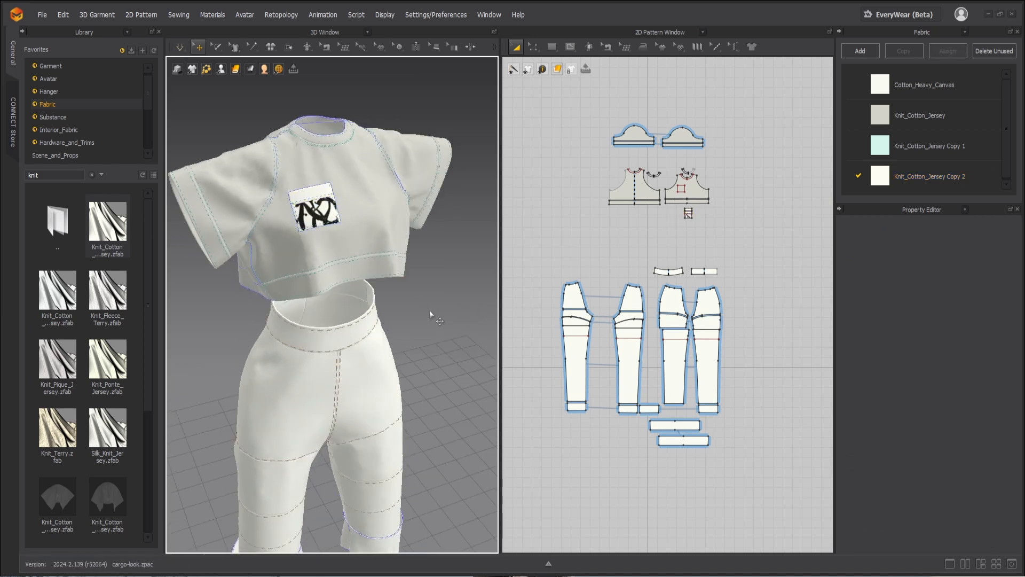
Step: Assign the white Knit_Cotton_Jersey Copy 2 fabric to the T-shirt's front panel
scroll(429, 310, down, 4)
middle_drag(392, 305, 366, 280)
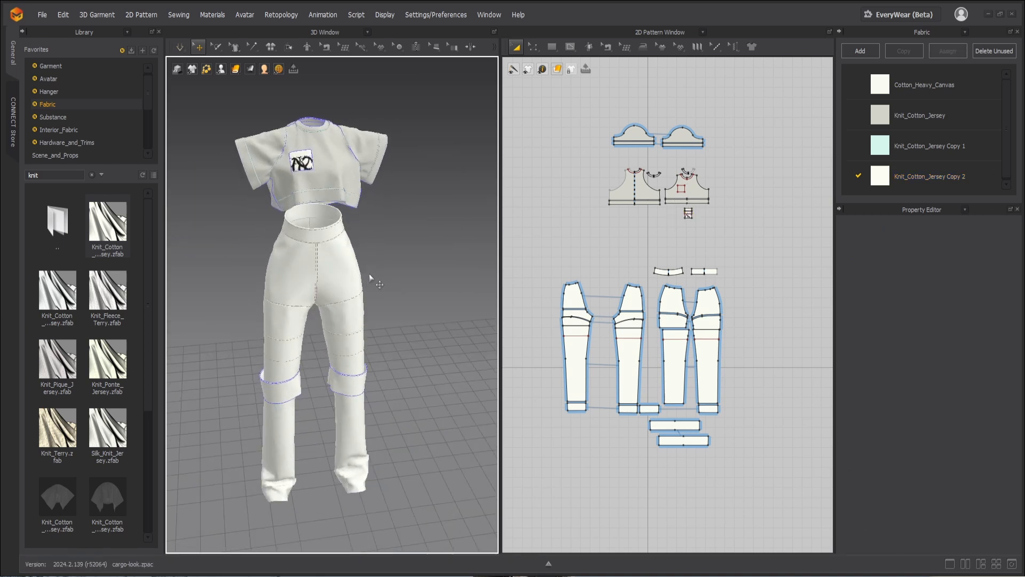
scroll(370, 274, up, 1)
scroll(360, 272, down, 1)
right_drag(359, 272, 387, 273)
drag(906, 174, 344, 175)
click(400, 173)
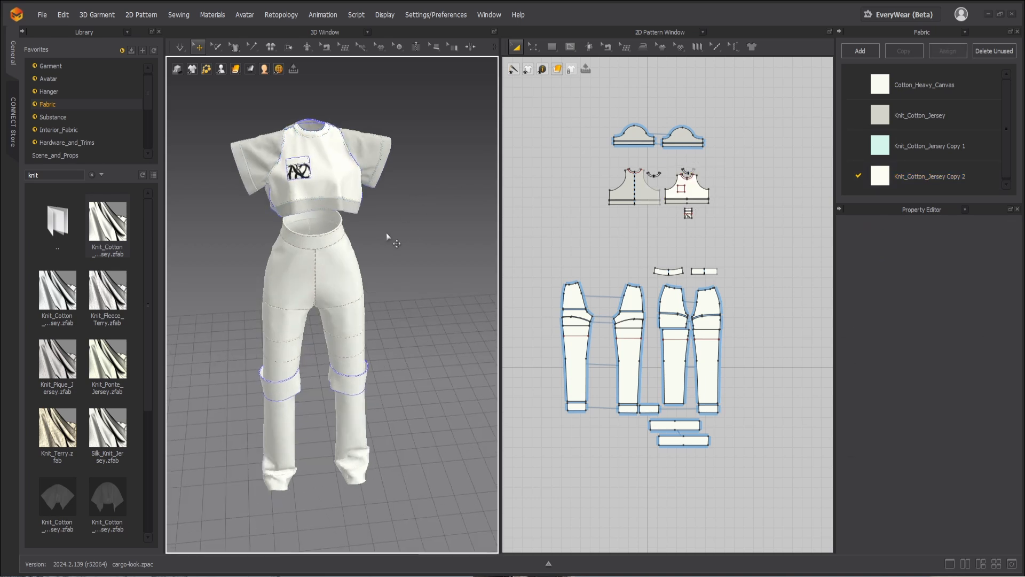
Step: Apply the same white Knit_Cotton_Jersey Copy 2 fabric to the T-shirt's back panel and both sleeves
scroll(400, 173, up, 2)
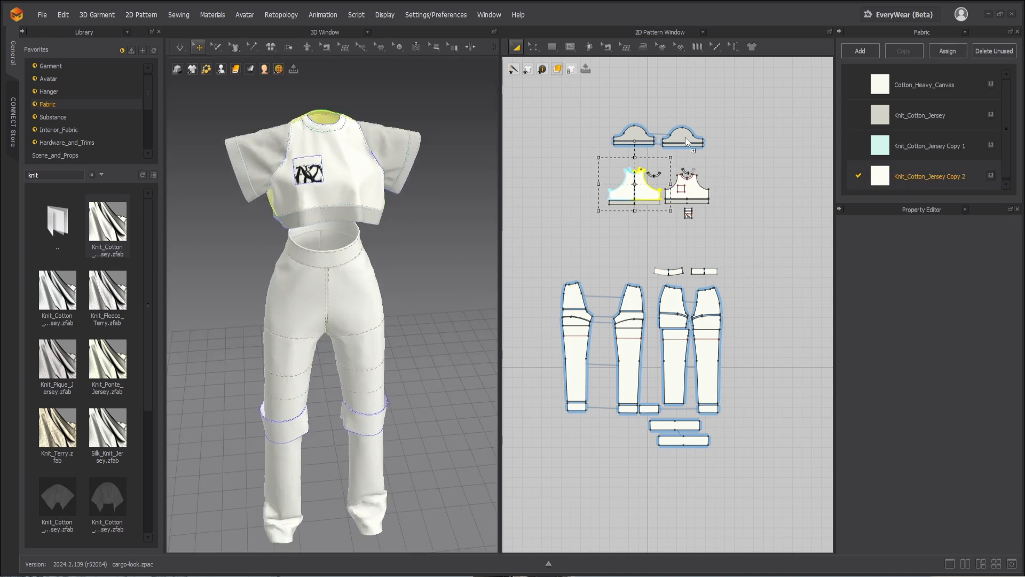
drag(685, 138, 685, 139)
click(573, 169)
scroll(414, 213, down, 2)
right_drag(414, 213, 445, 343)
Step: Open EveryWear, review the garment's UV packing layout and texture baking settings, and close the dialog
click(880, 13)
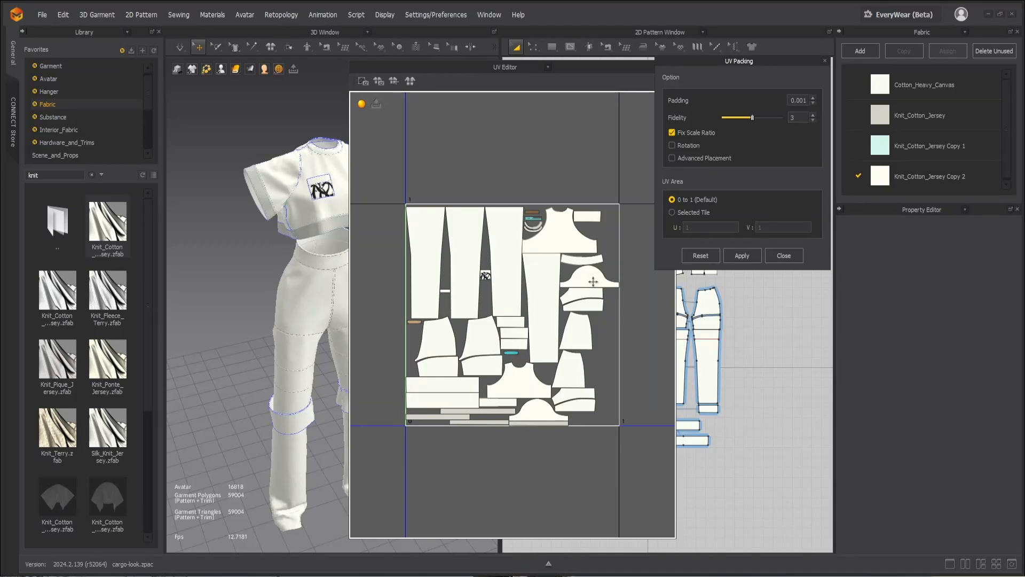
drag(609, 70, 505, 109)
click(568, 105)
right_drag(352, 185, 374, 224)
click(993, 51)
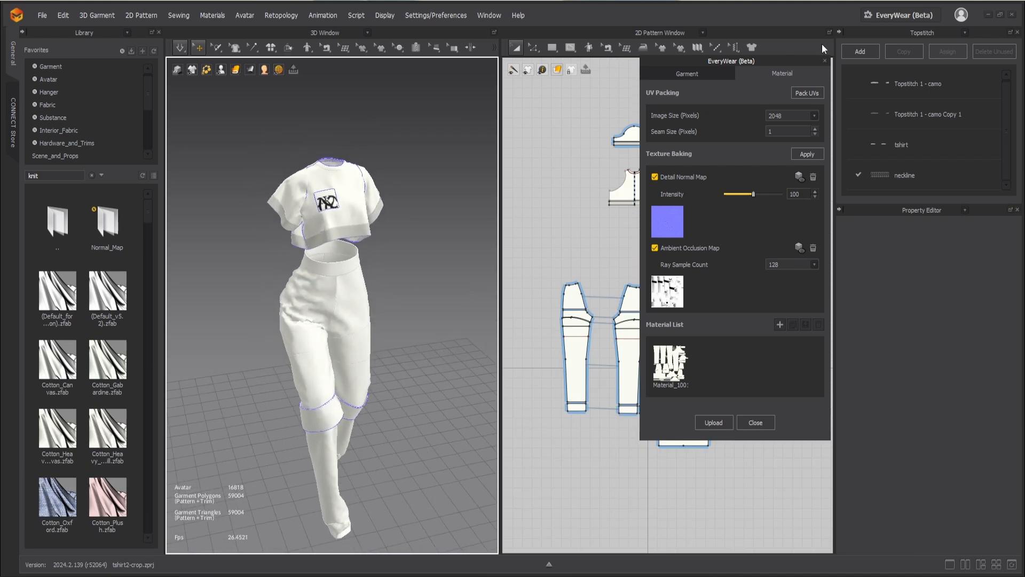
click(825, 60)
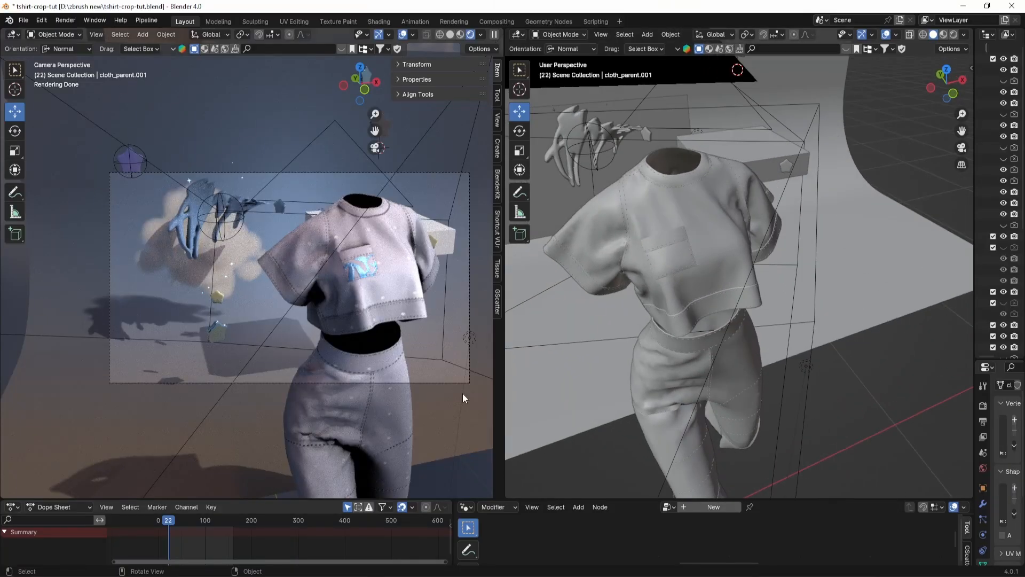
Step: Switch to the Blender scene and examine the rendered outfit's topstitching, hem and chest pocket graphic up close
scroll(453, 352, up, 5)
scroll(453, 353, up, 2)
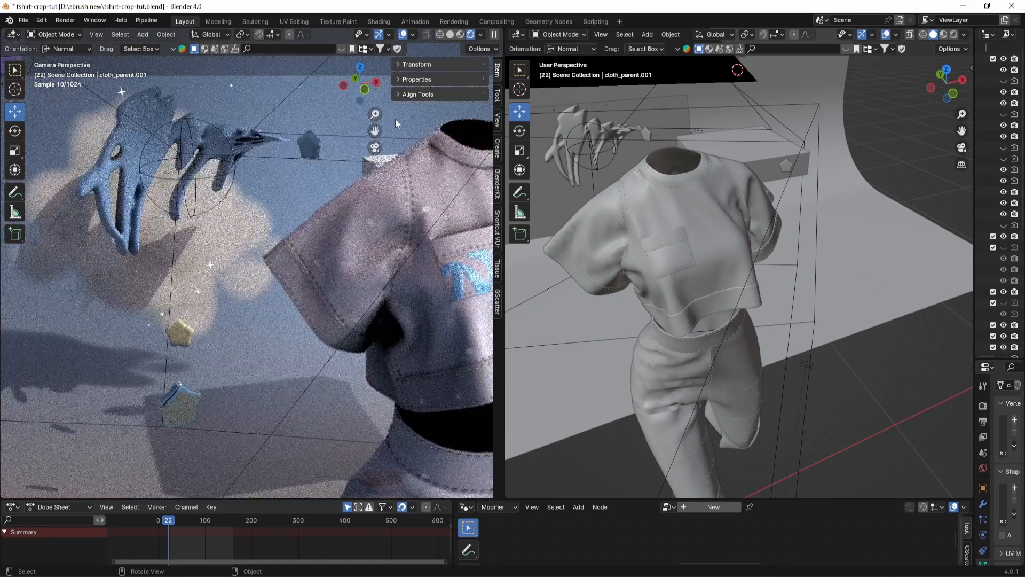
drag(371, 131, 174, 64)
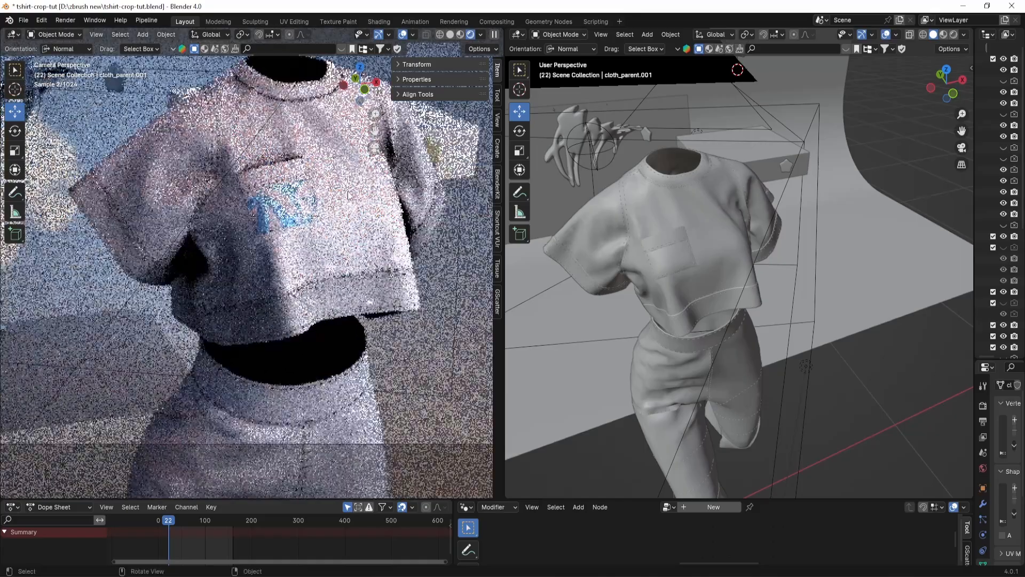
scroll(373, 259, up, 1)
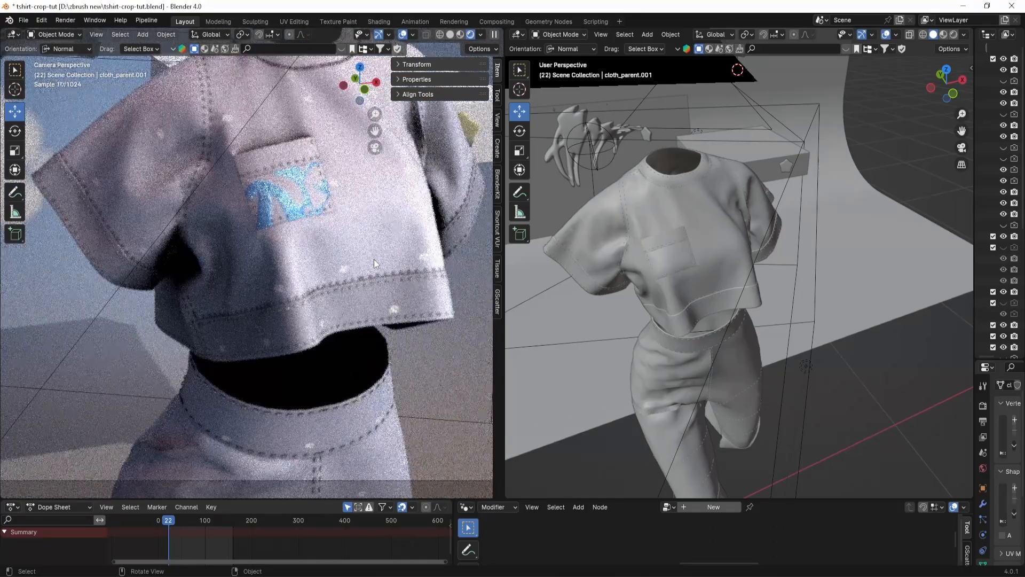
scroll(374, 259, up, 4)
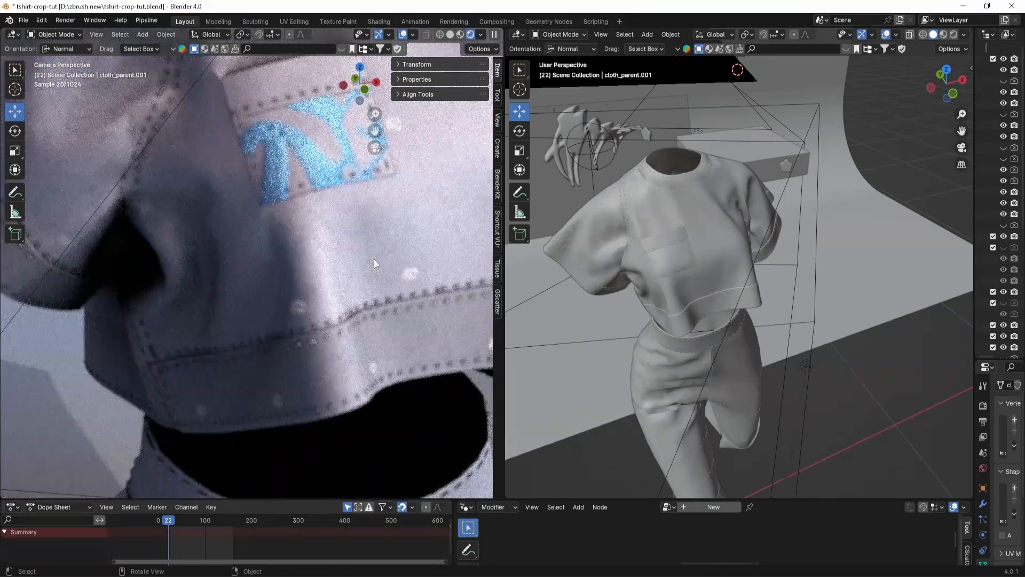
scroll(373, 258, down, 5)
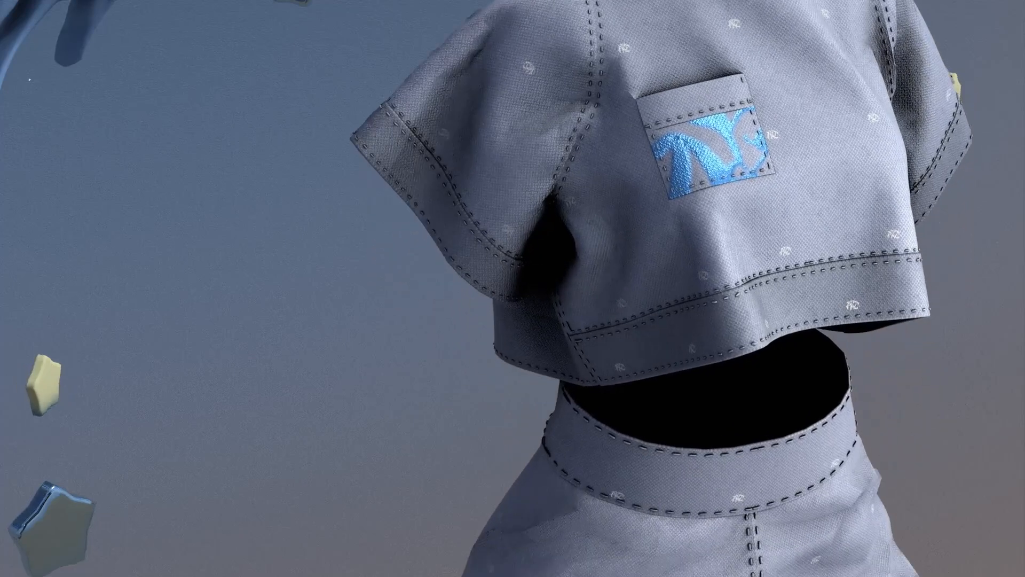